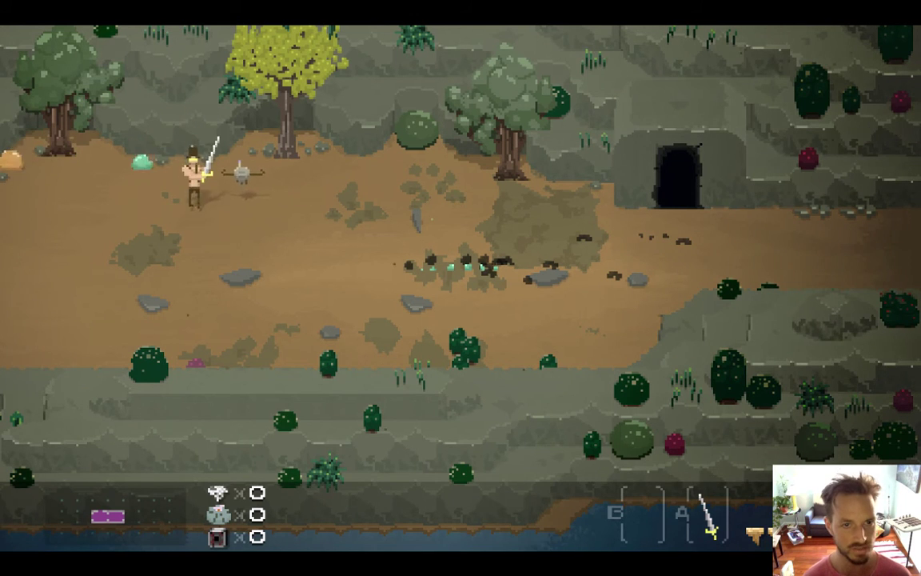
Play-test the running Songbringer build by moving the hero around the forest clearing and attacking with the sword.
key("Right")
key("a")
key("Right")
key("Up")
key("Right")
key("Left")
key("Right")
key("Up")
key("Left")
key("Down")
key("Right")
key("a")
key("Right")
key("Up")
key("Left")
key("Up")
key("a")
key("Down")
key("Right")
key("Up")
key("Left")
key("Down")
key("Right")
key("Up")
key("Left")
key("Right")
key("Down")
key("Left")
key("Left")
key("Down")
key("Right")
key("Up")
key("Down")
key("Right")
key("x")
key("Down")
key("x")
key("Left")
key("Left")
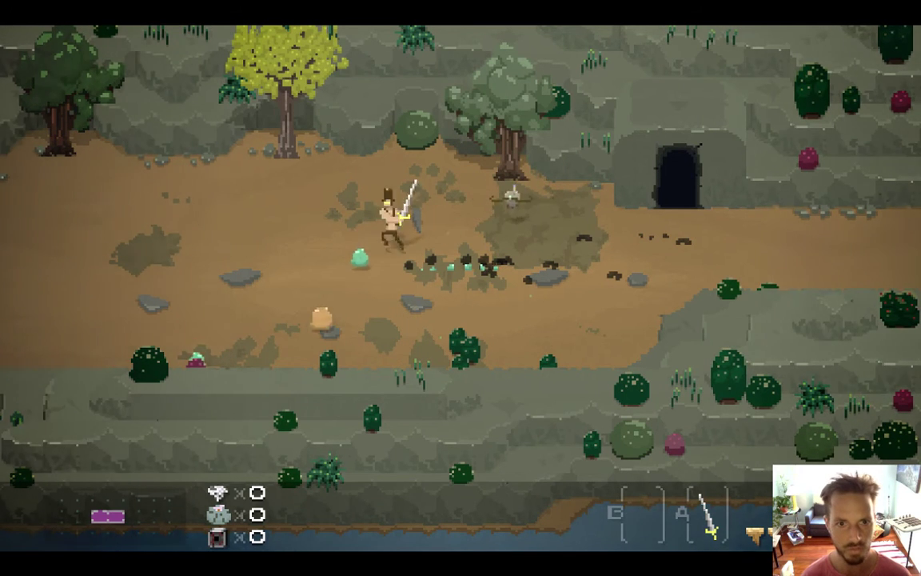
Test repeated sword attacks near the middle of the clearing and quit the game.
key("Up")
key("Right")
key("x")
key("Left")
key("Right")
key("Down")
key("Right")
key("x")
key("Right")
key("x")
key("x")
key("x")
key("x")
key("Down")
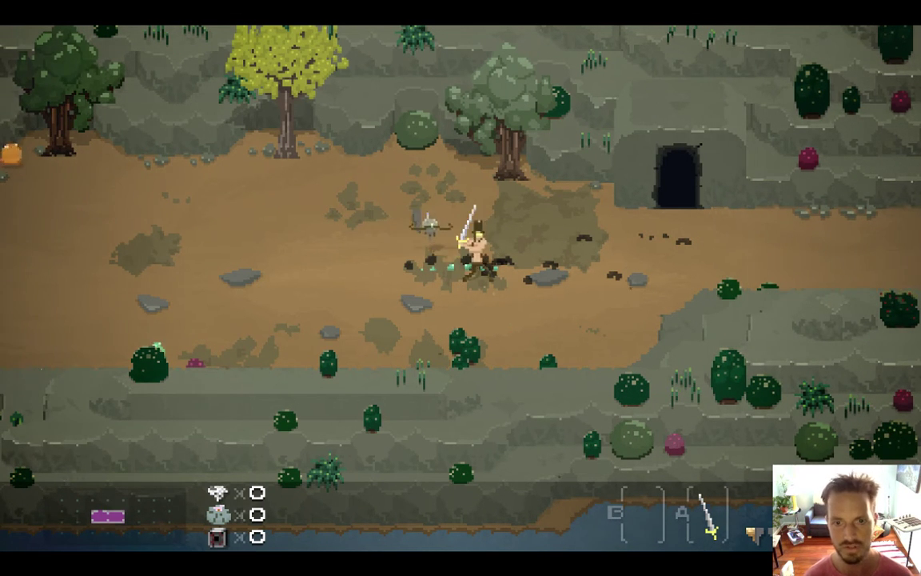
key("super+q")
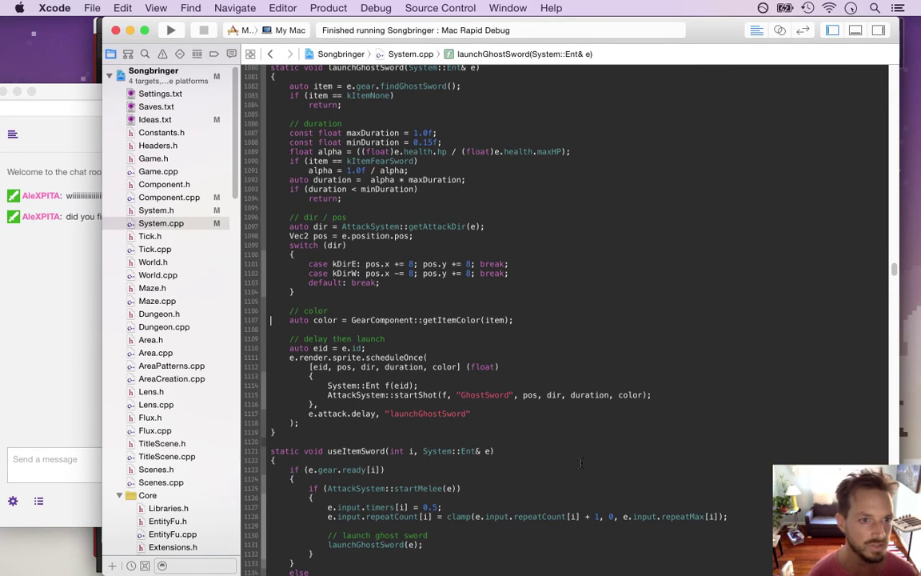
Read the viewer's question about the ghost sword in the Twitch chat window and return to Xcode.
left_click(72, 274)
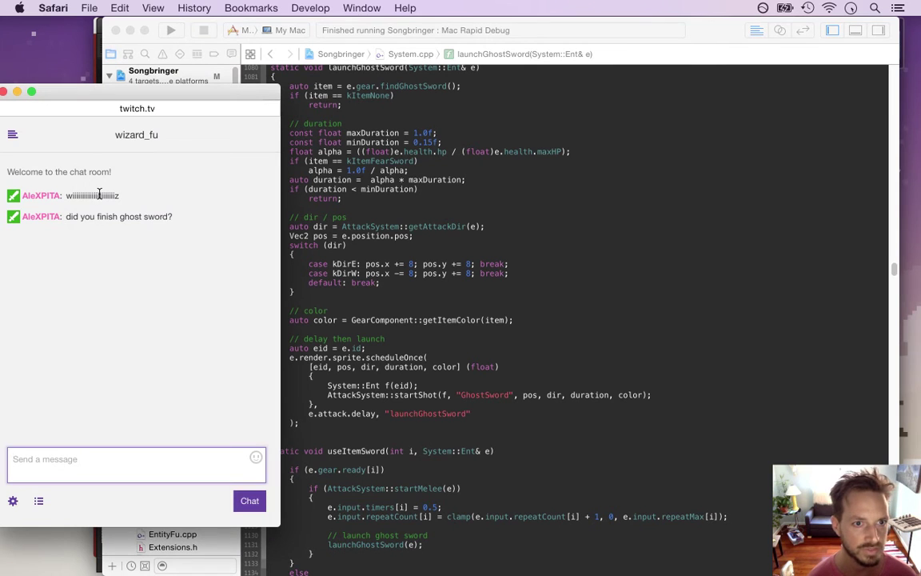
left_click_drag(138, 217, 81, 197)
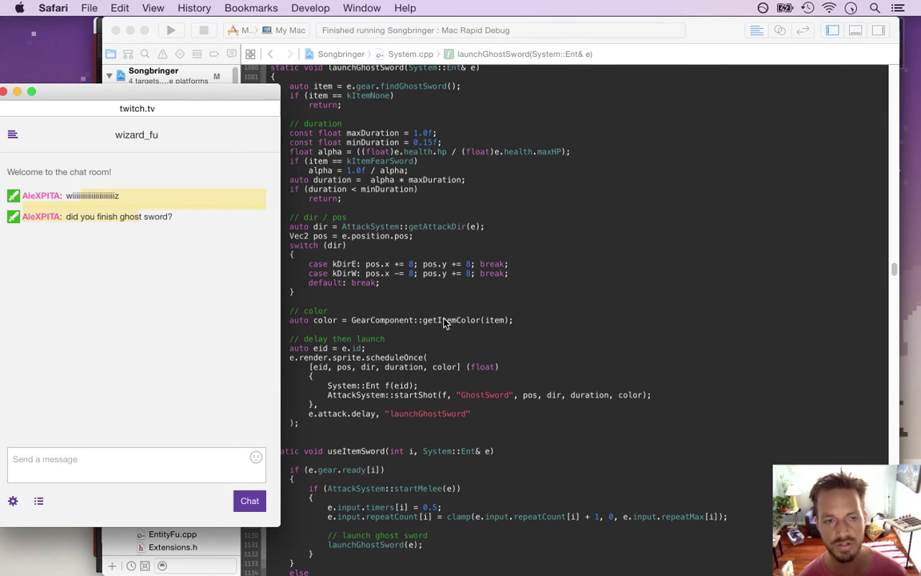
left_click(482, 269)
Switch to Photoshop and show the coloured sword icons in Hud.psd.
key("super+Tab")
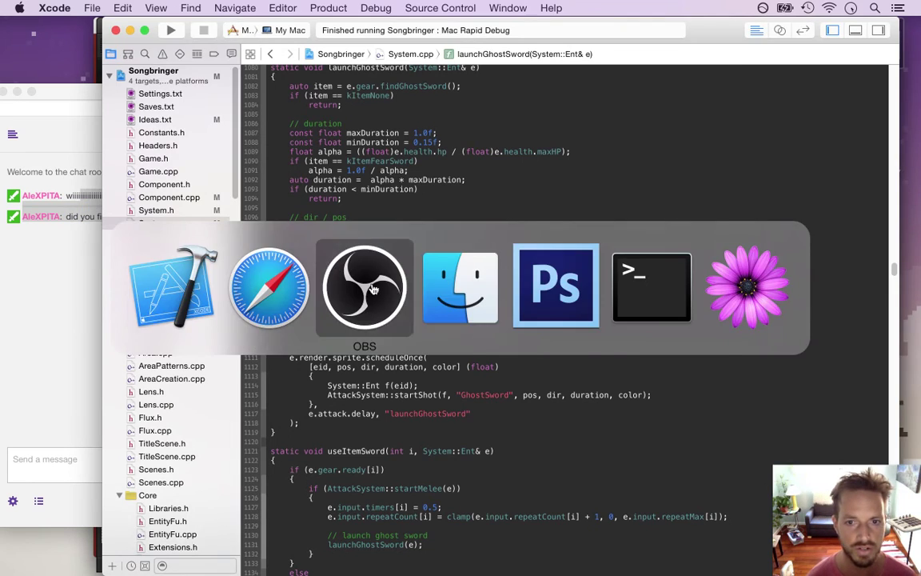
left_click(541, 302)
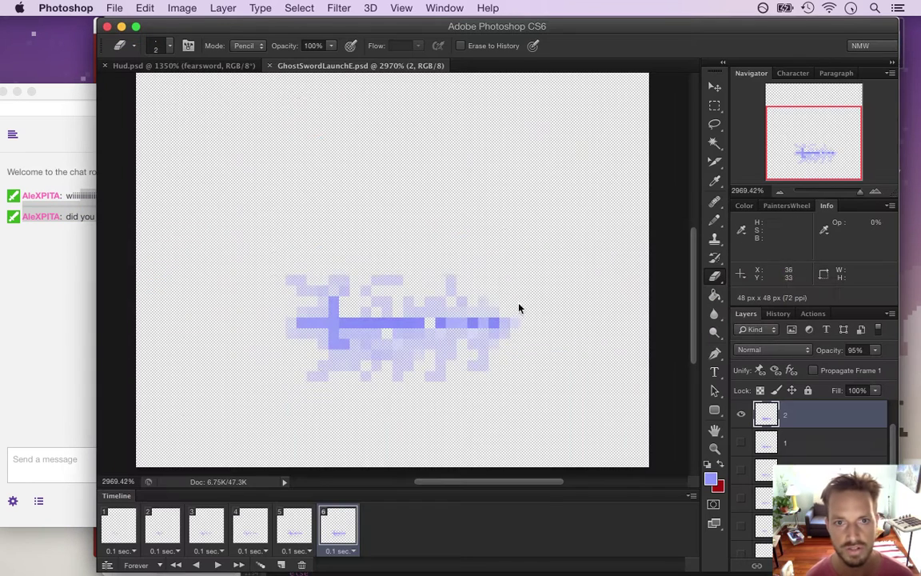
left_click(180, 65)
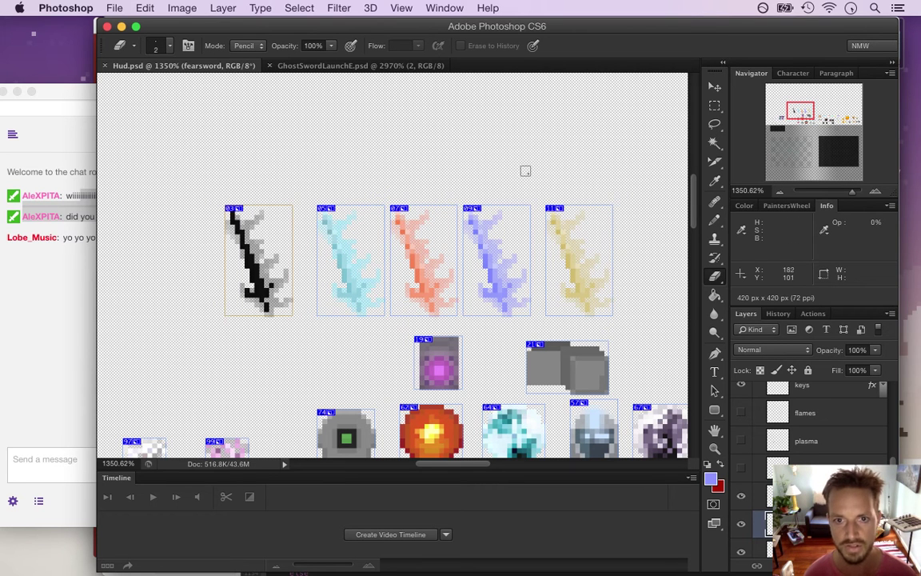
Check the new viewer replies in the Twitch chat window and return to Photoshop.
left_click(84, 271)
left_click_drag(78, 237, 111, 241)
left_click(604, 76)
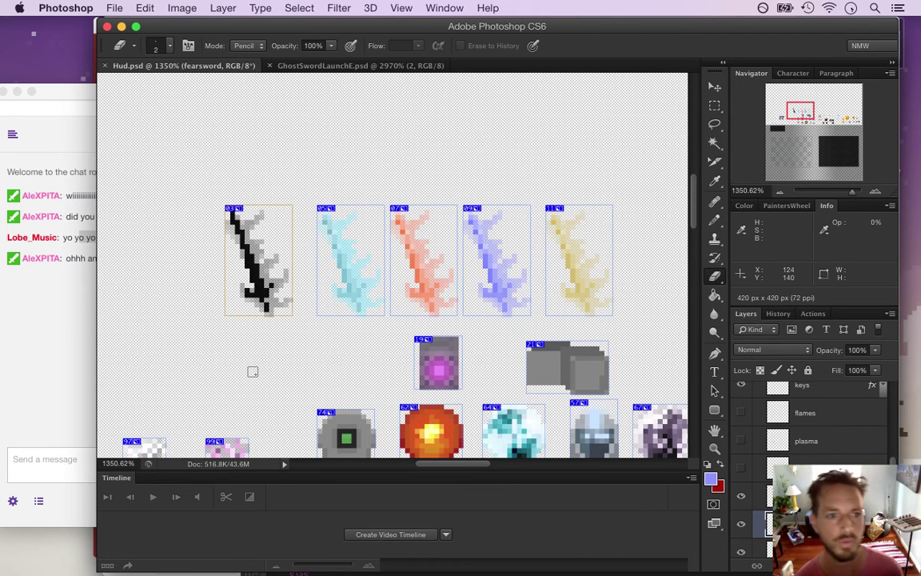
left_click(68, 307)
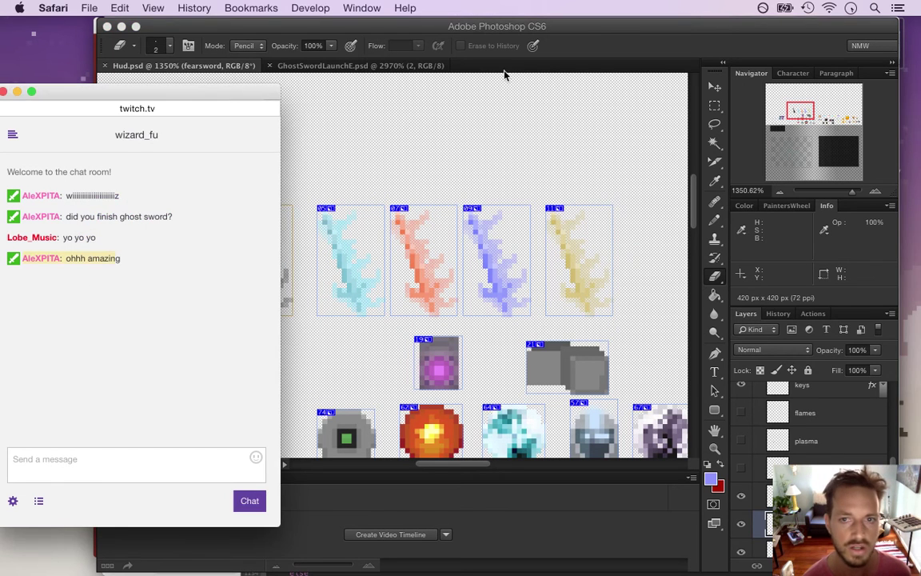
left_click(365, 109)
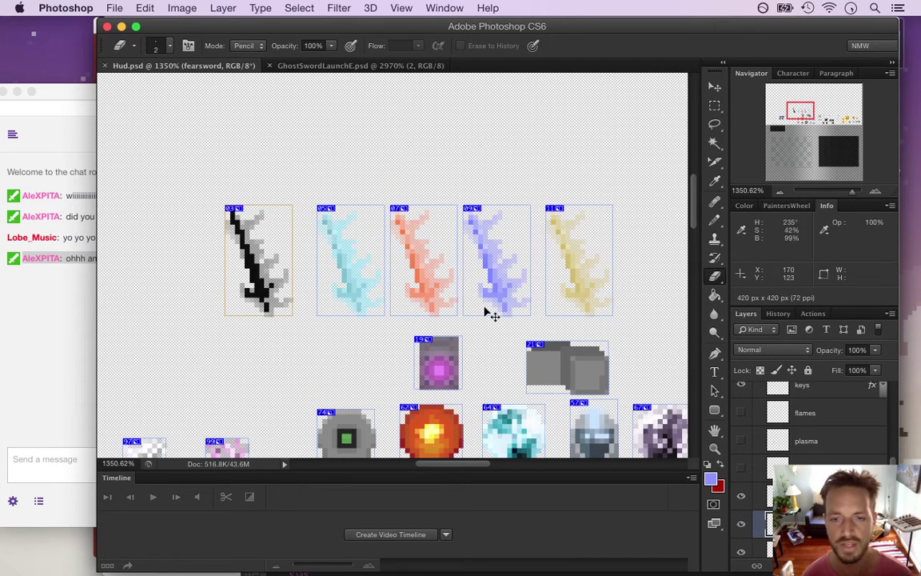
Read the chat message about yesterday's idea and return to the sword icons in Hud.psd.
key("super+Tab")
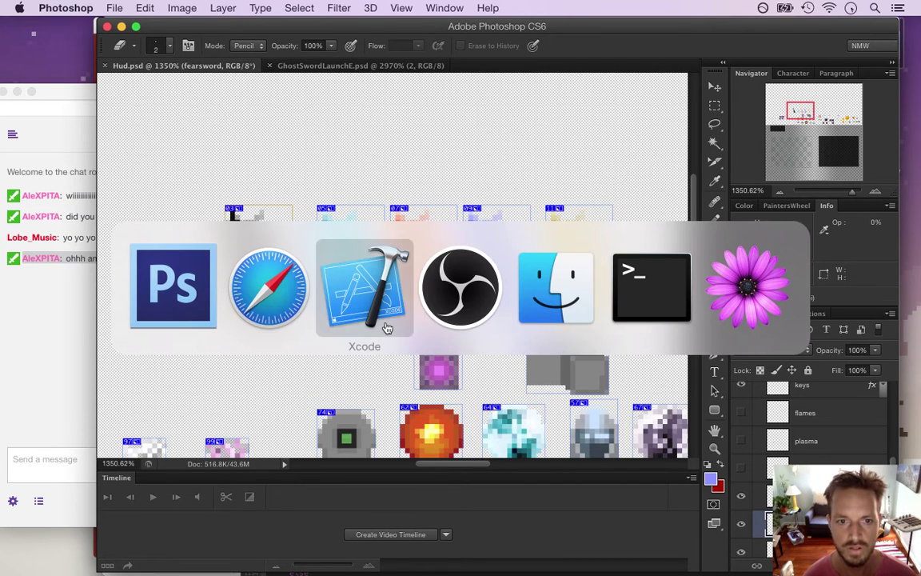
left_click(183, 318)
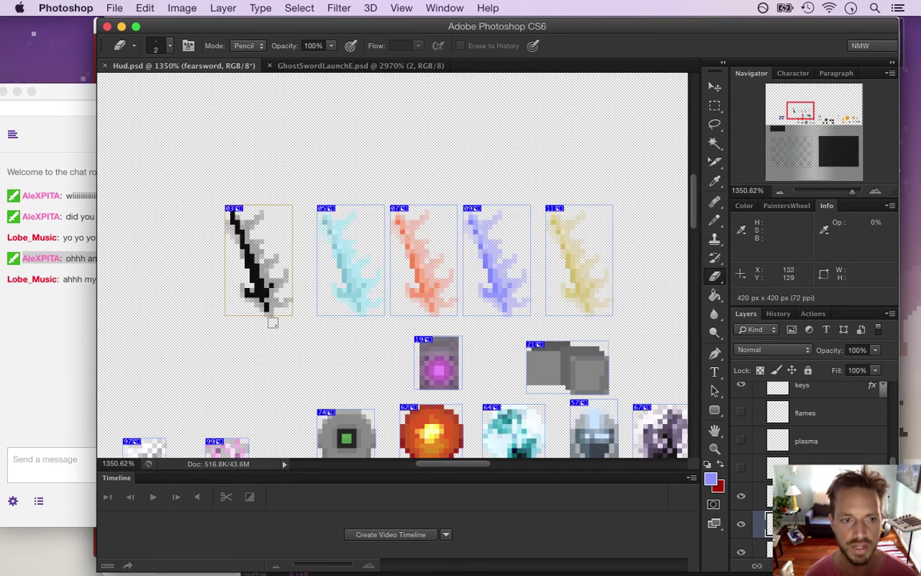
left_click(58, 311)
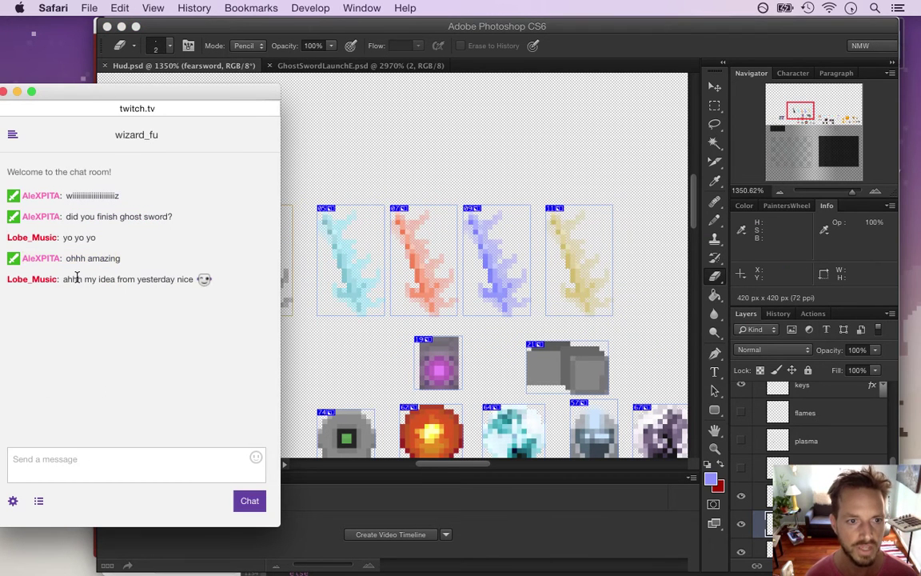
left_click_drag(145, 284, 84, 282)
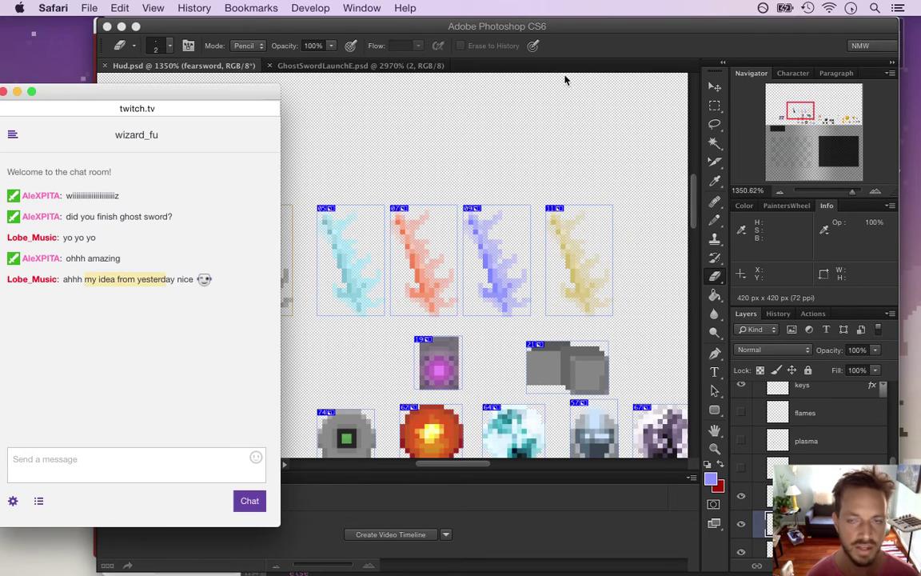
left_click(474, 115)
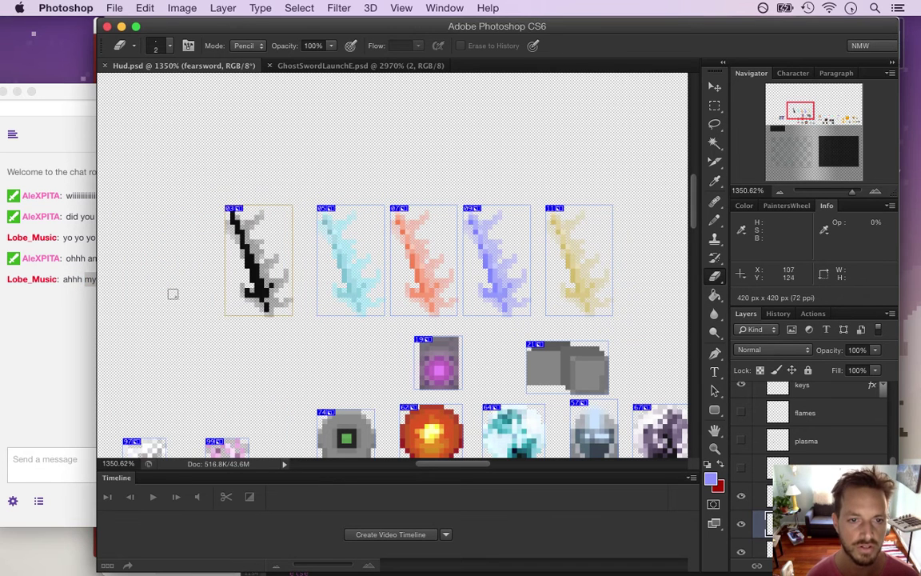
left_click(57, 304)
left_click_drag(71, 280, 166, 279)
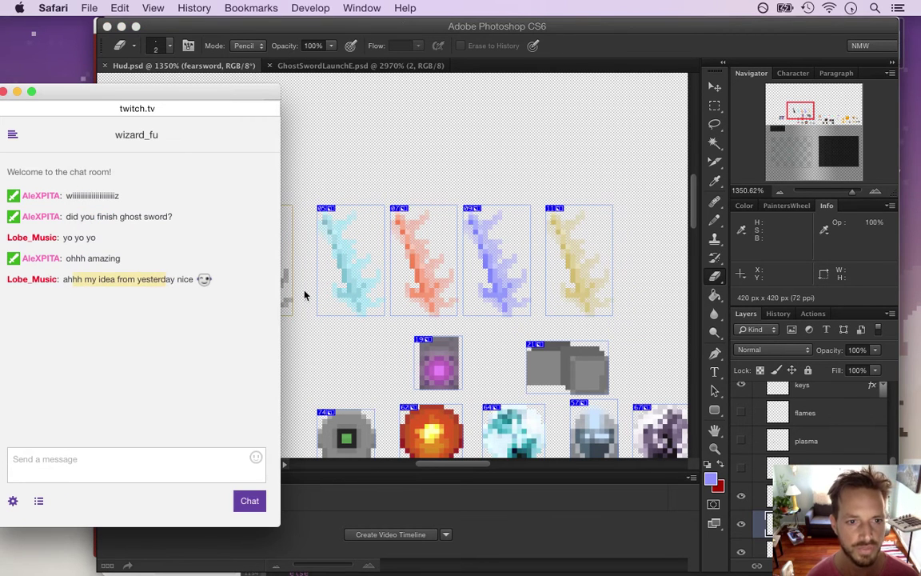
left_click(483, 104)
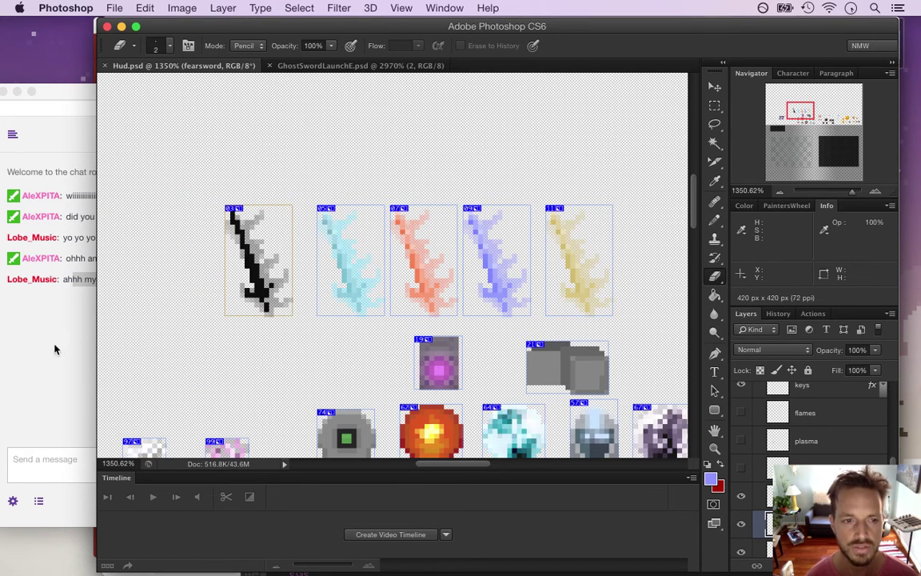
left_click(49, 313)
left_click(79, 308)
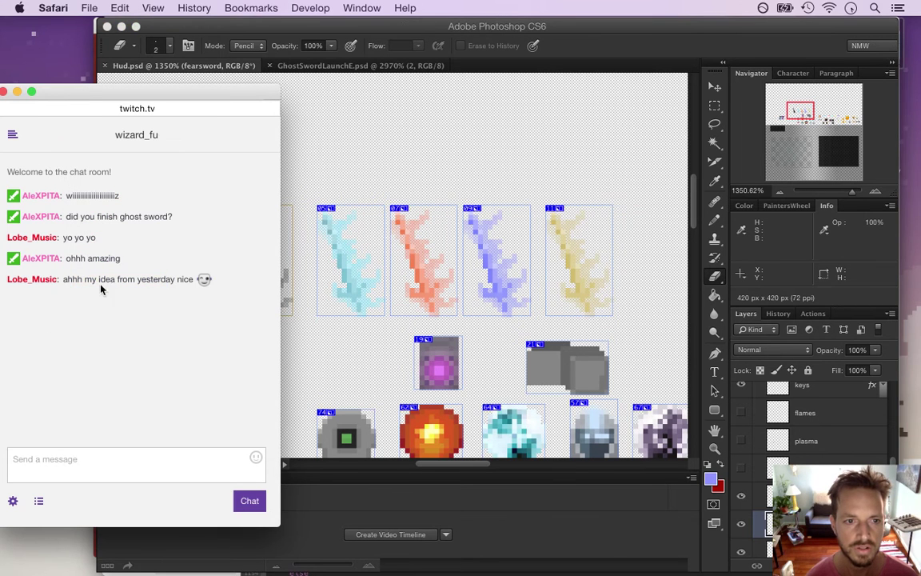
left_click_drag(85, 279, 171, 291)
left_click(586, 67)
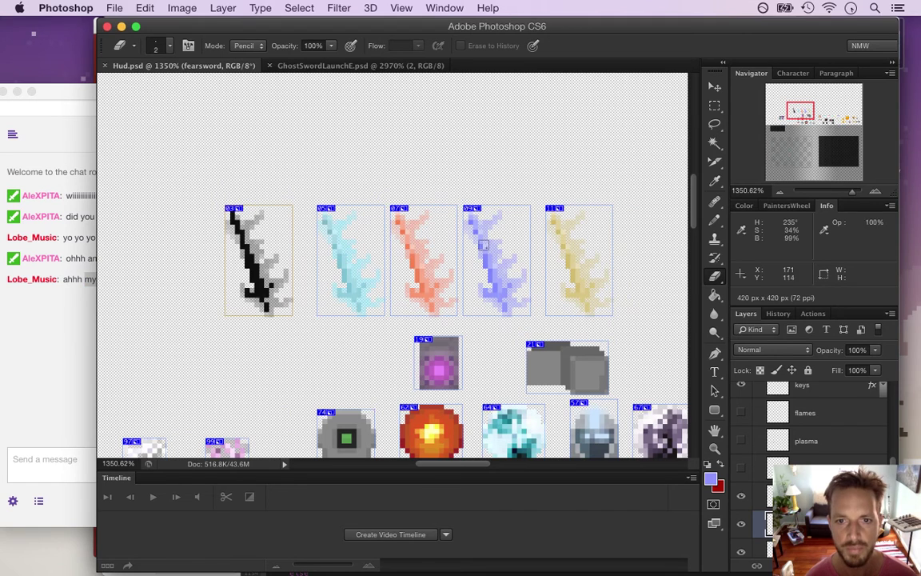
Switch to Xcode and jump from the launchGhostSword code to the startShot declaration in System.h.
key("super+Tab")
key("super+Tab")
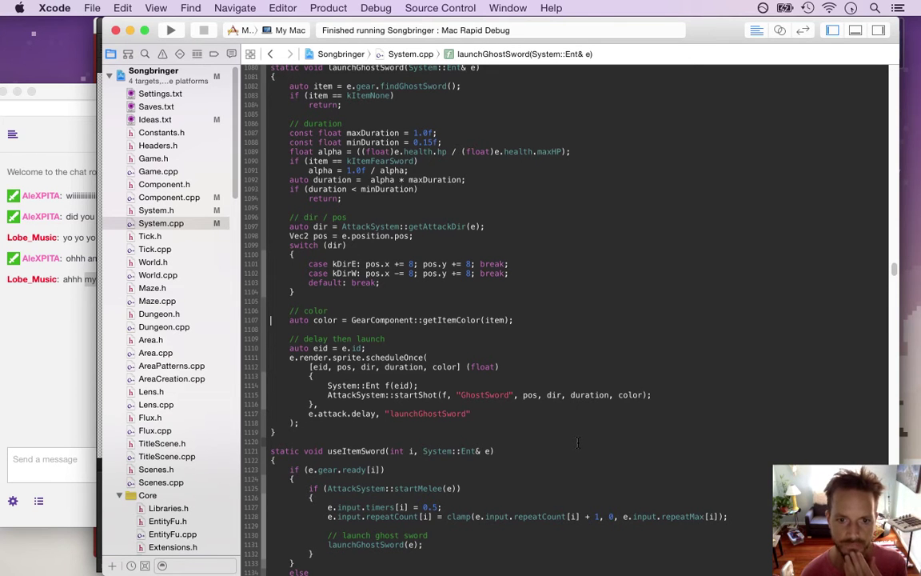
left_click(414, 396, "super")
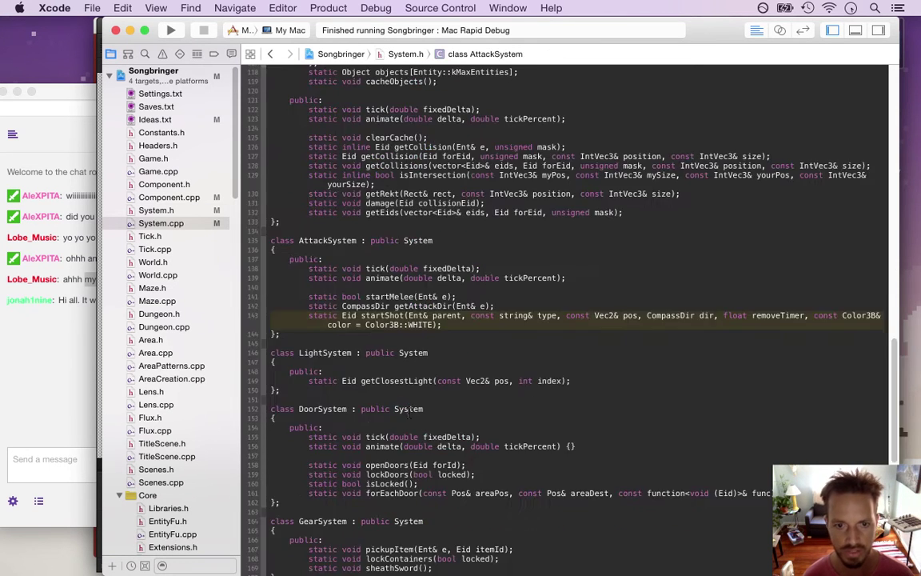
Read the latest chat replies about who suggested the idea and return to System.h in Xcode.
left_click(52, 360)
left_click_drag(70, 300, 95, 301)
left_click(75, 299)
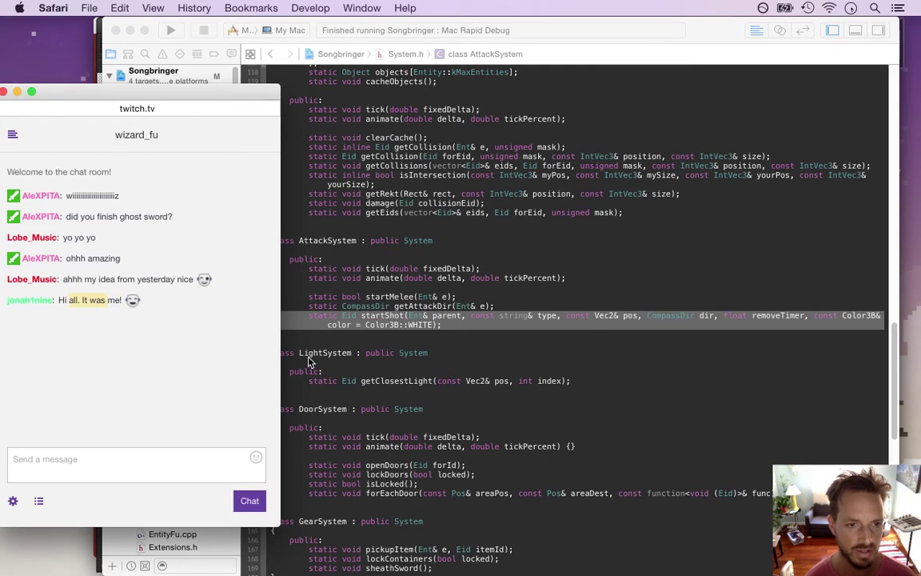
key("super+Tab")
key("super+Tab")
key("super+shift+Tab")
key("super+shift+Tab")
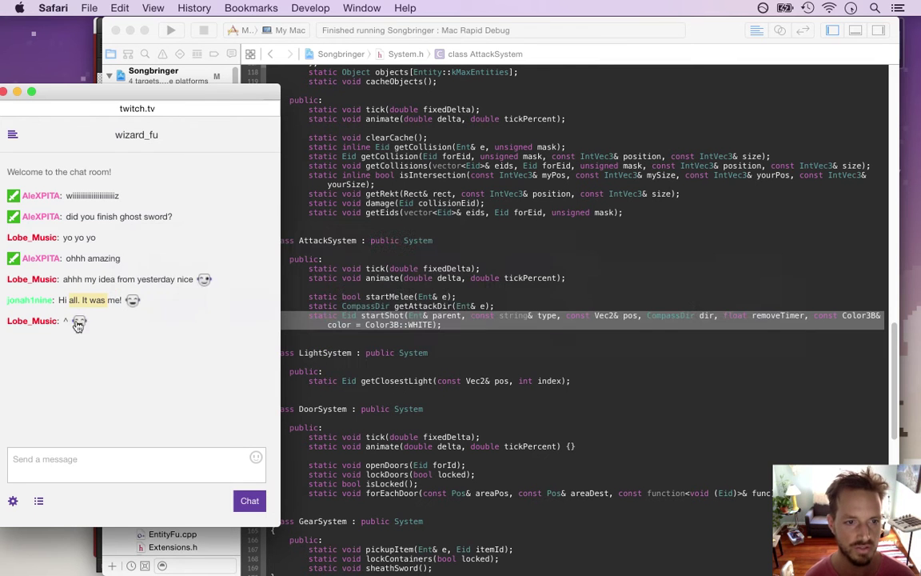
left_click(113, 295)
left_click_drag(103, 278, 123, 302)
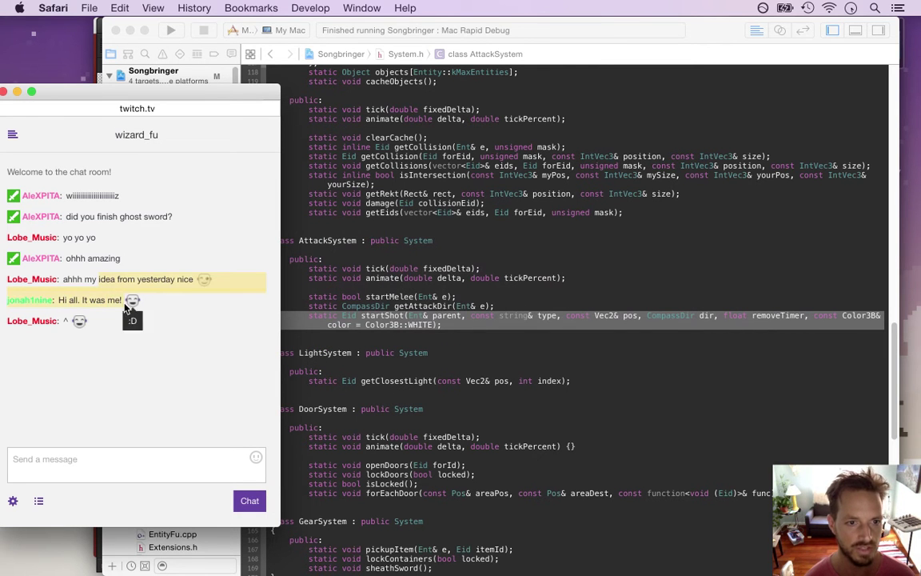
key("super+Tab")
key("super+Tab")
key("super+shift+Tab")
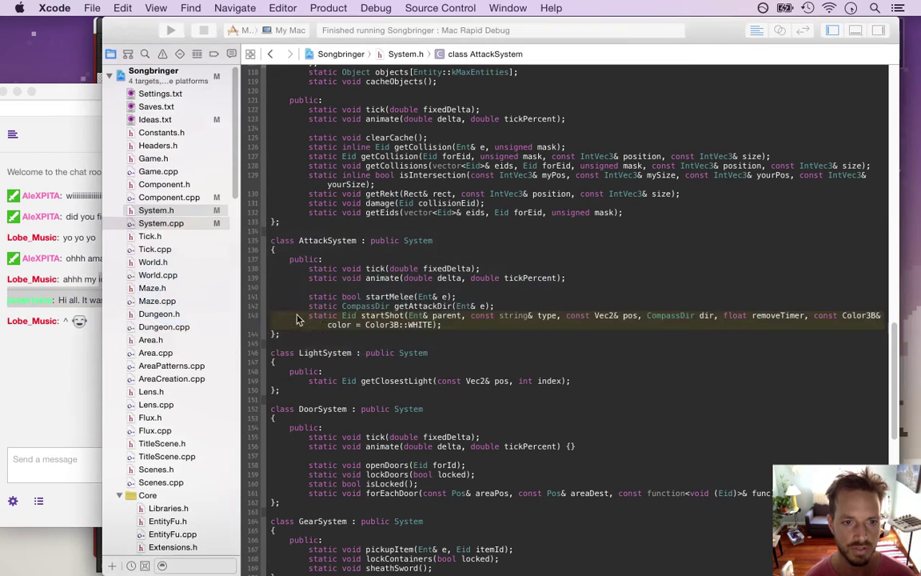
Look over the sword icons in Photoshop once more and switch back to Xcode.
key("super+Tab")
key("super+Tab")
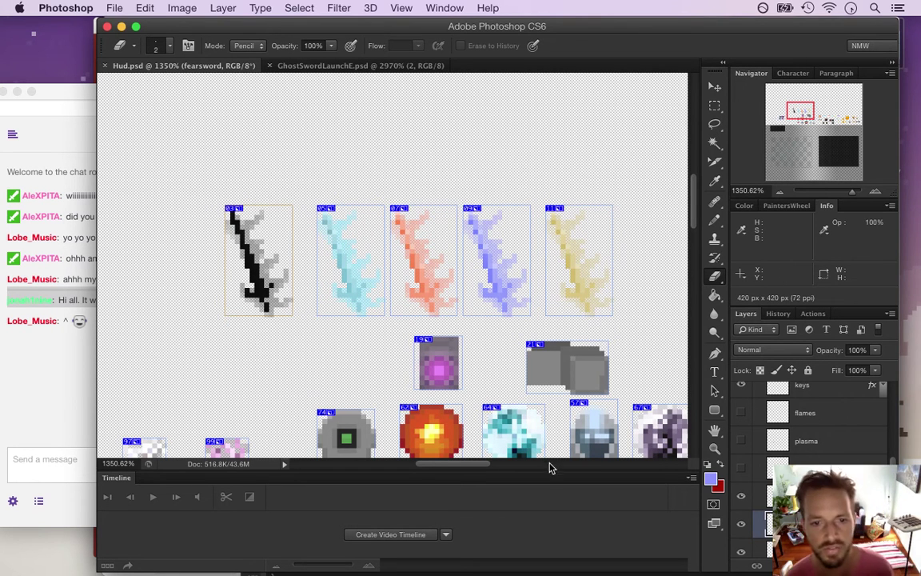
key("super+Tab")
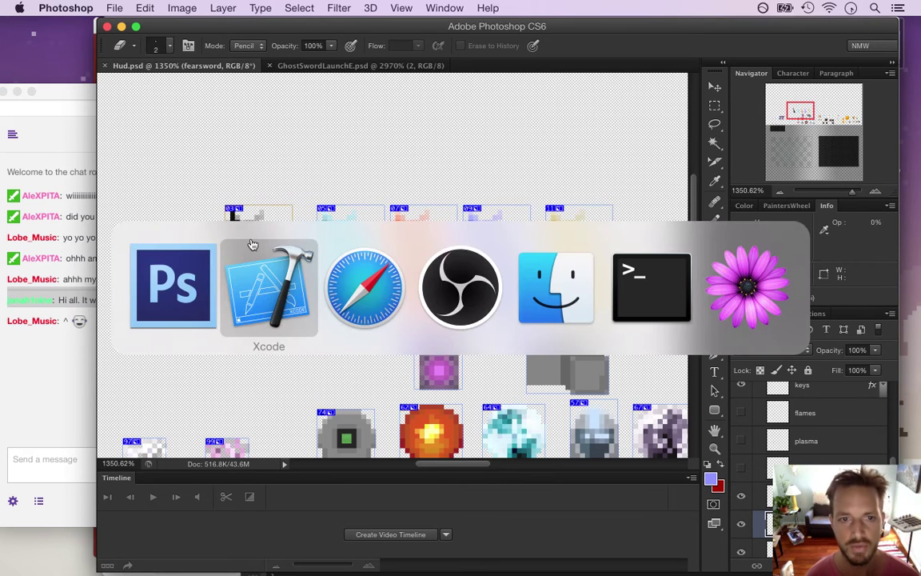
left_click(277, 324)
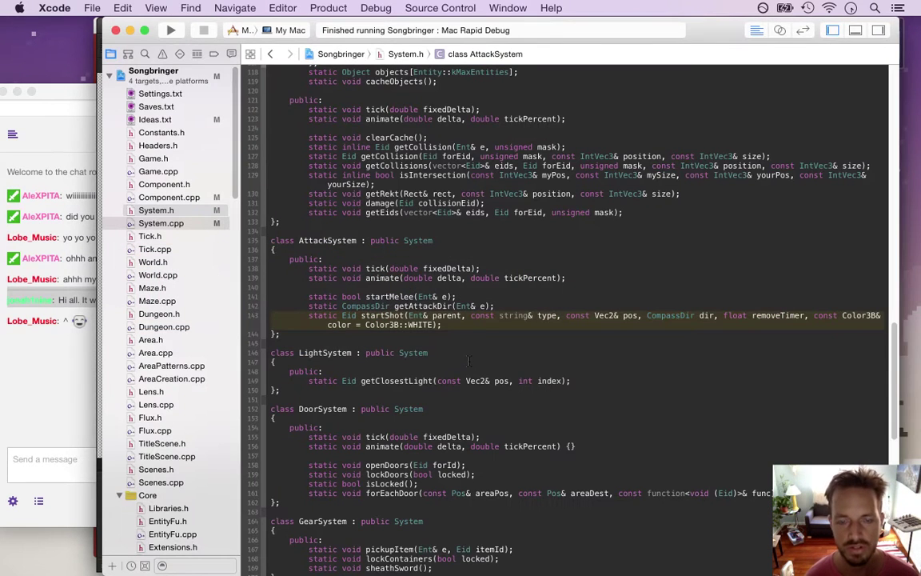
Place the cursor in the startShot declaration and browse the project files down to the Profiles folder.
left_click(410, 335)
left_click(374, 315)
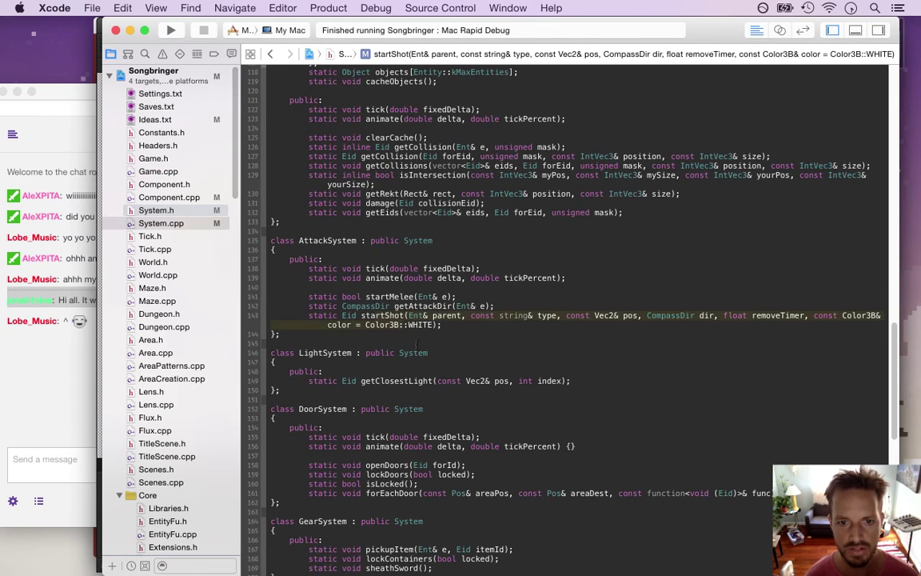
key("super+Tab")
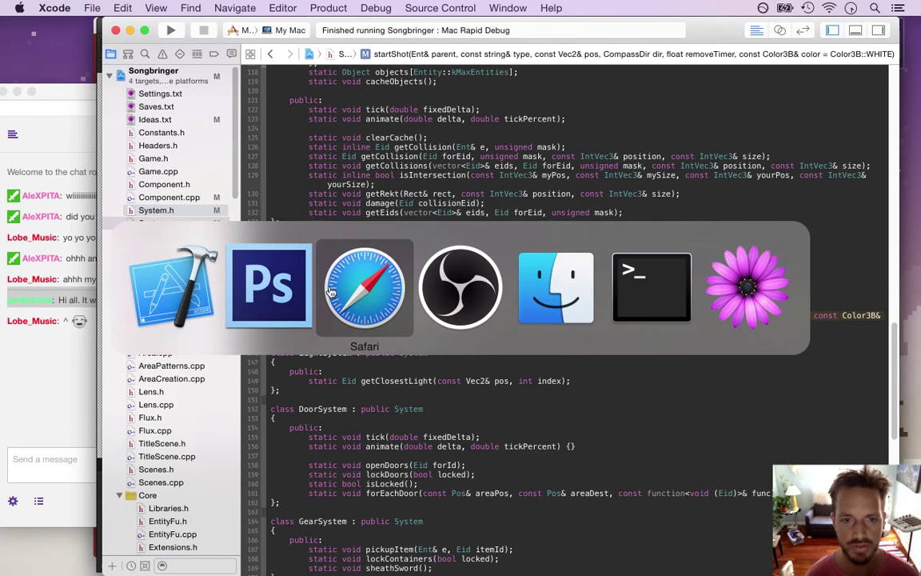
left_click(210, 297)
left_click_drag(236, 149, 227, 339)
scroll(227, 339, "down", 8)
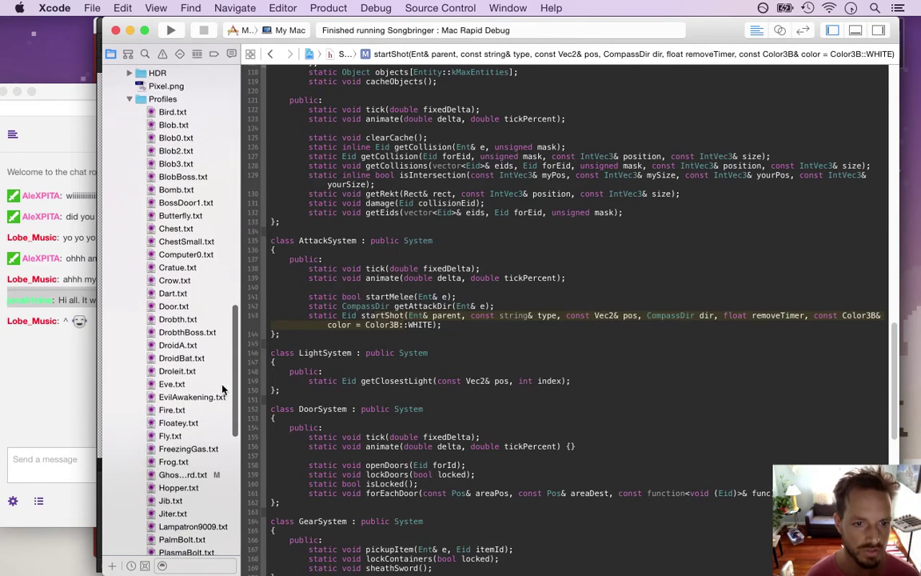
Build and run Songbringer, and test launching the ghost sword across the forest clearing.
key("super+r")
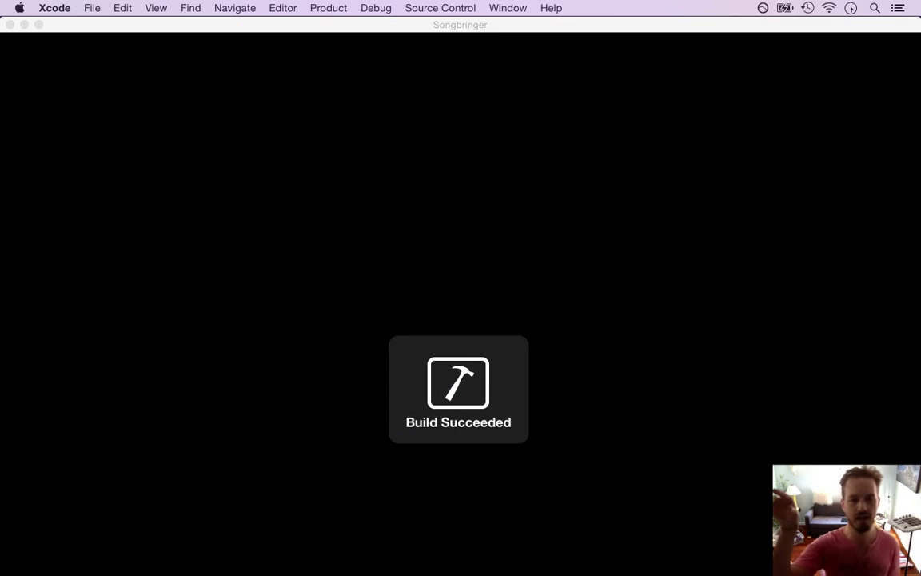
key("Left")
key("Right")
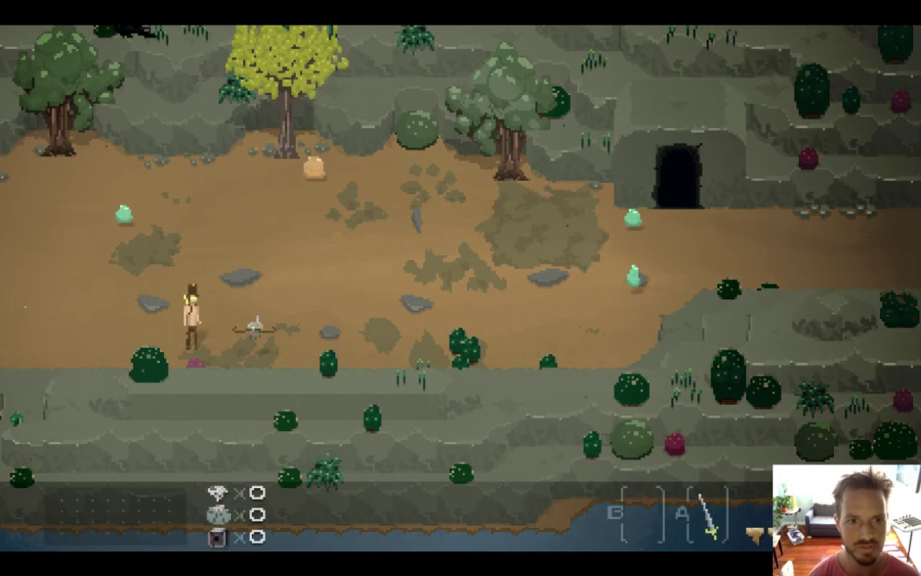
key("a")
key("Up")
key("Down")
key("Up")
key("Left")
key("Right")
key("a")
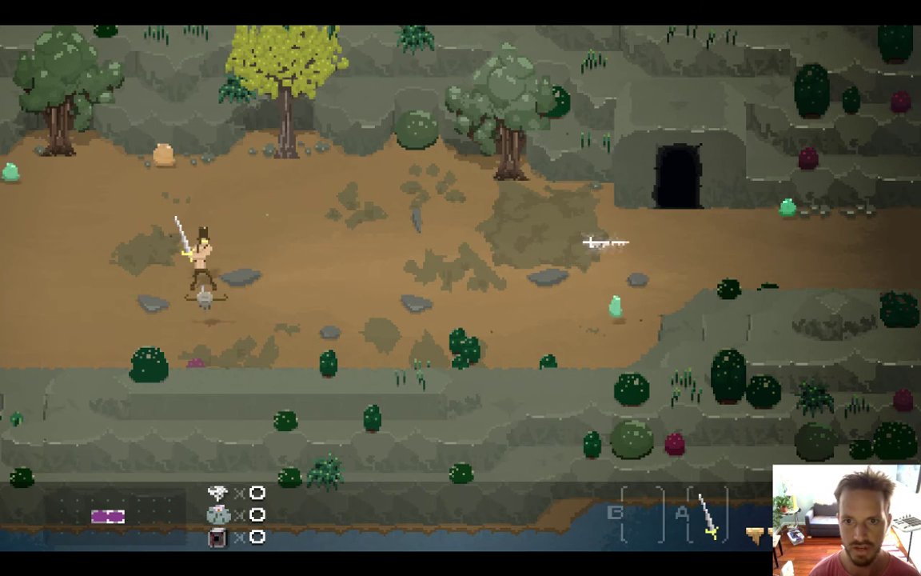
Launch the ghost sword once more in the clearing, quit Songbringer, and return to Xcode after glancing at the stream chat.
key("a")
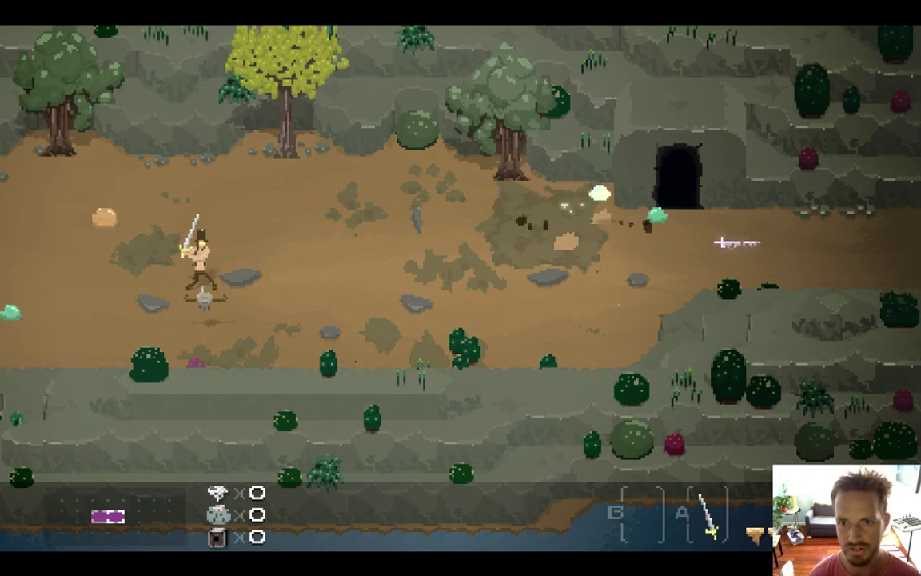
key("super+q")
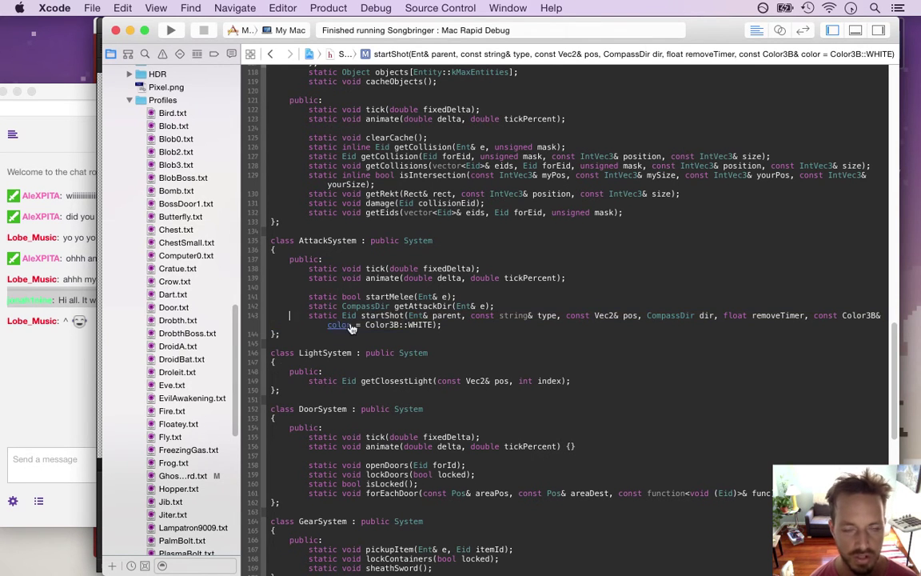
key("super+Tab")
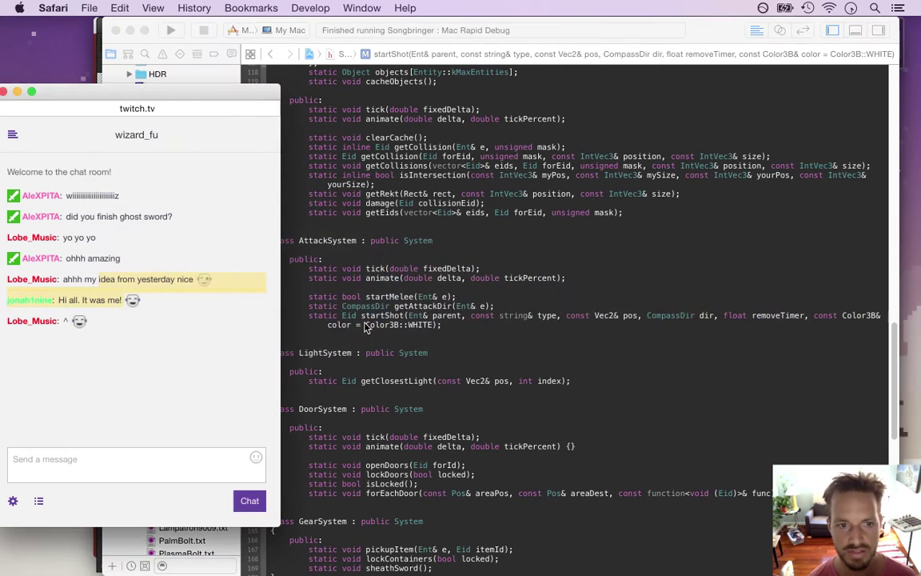
left_click(364, 284)
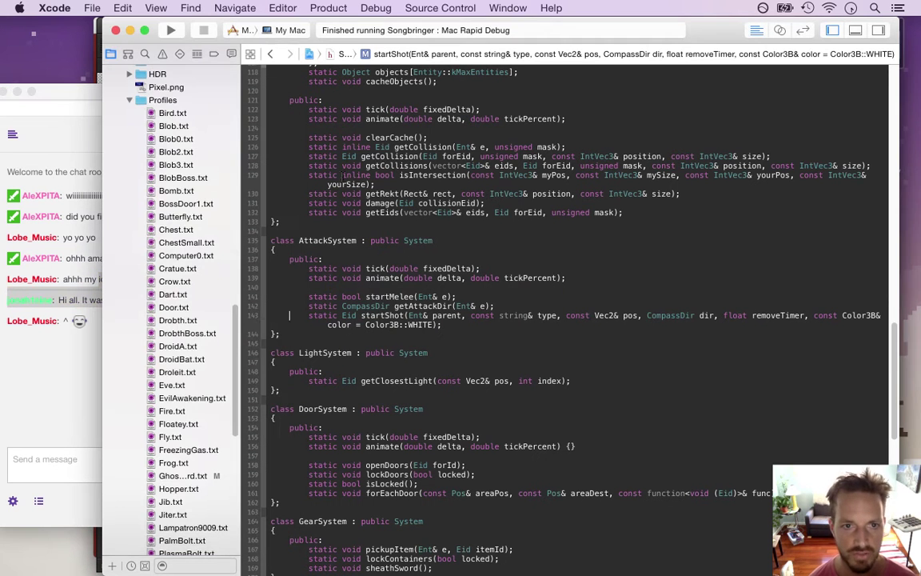
Open GhostSword.txt from the Profiles folder and widen the project file list to fit its full name.
scroll(236, 343, "down", 2)
scroll(236, 342, "up", 1)
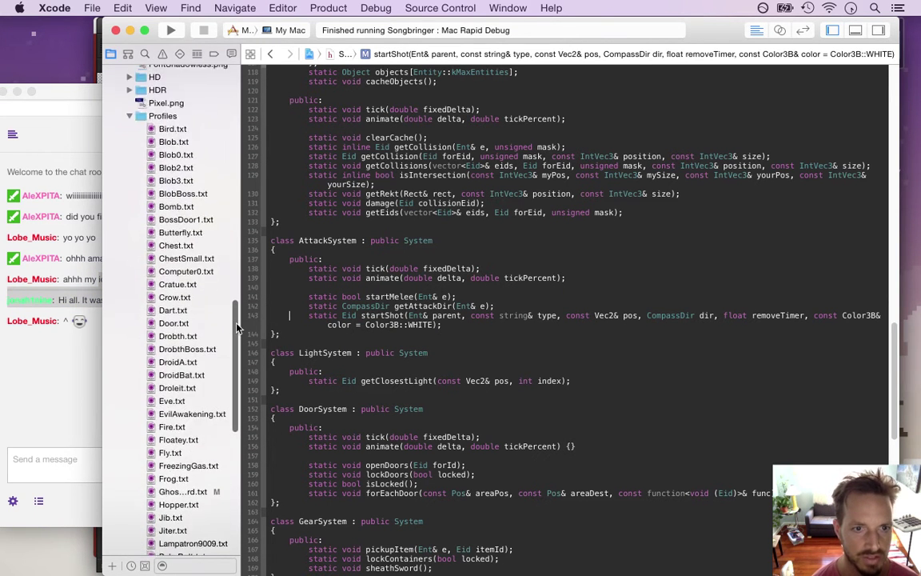
scroll(237, 352, "down", 5)
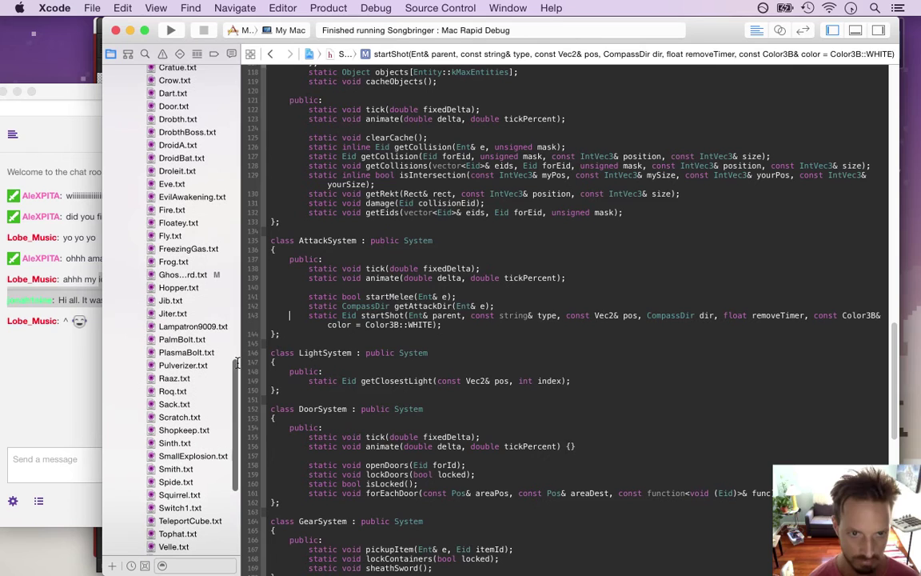
left_click(178, 287)
left_click(183, 274)
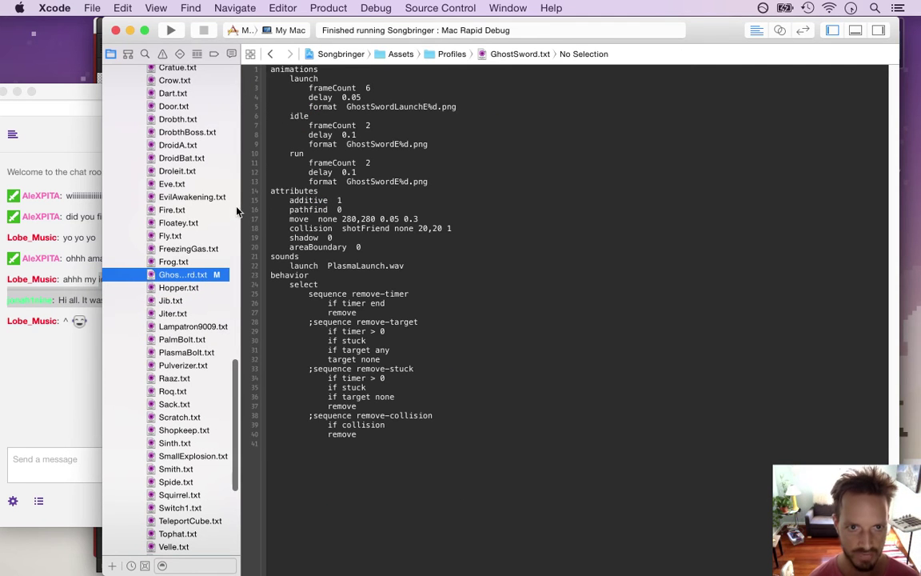
scroll(236, 236, "up", 10)
scroll(235, 236, "down", 10)
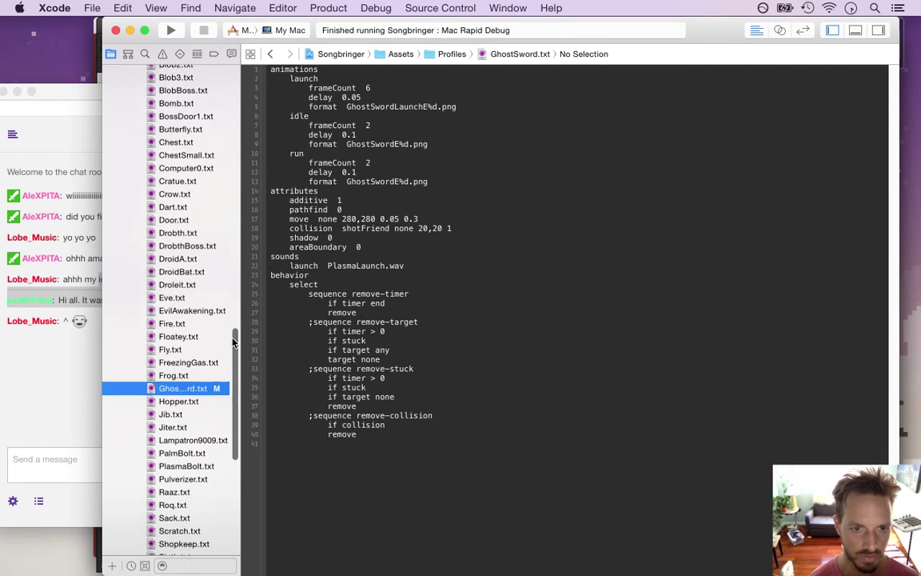
left_click_drag(241, 292, 263, 292)
Duplicate the launch animation block in GhostSword.txt directly below the original and rename the copy "release".
left_click(435, 137)
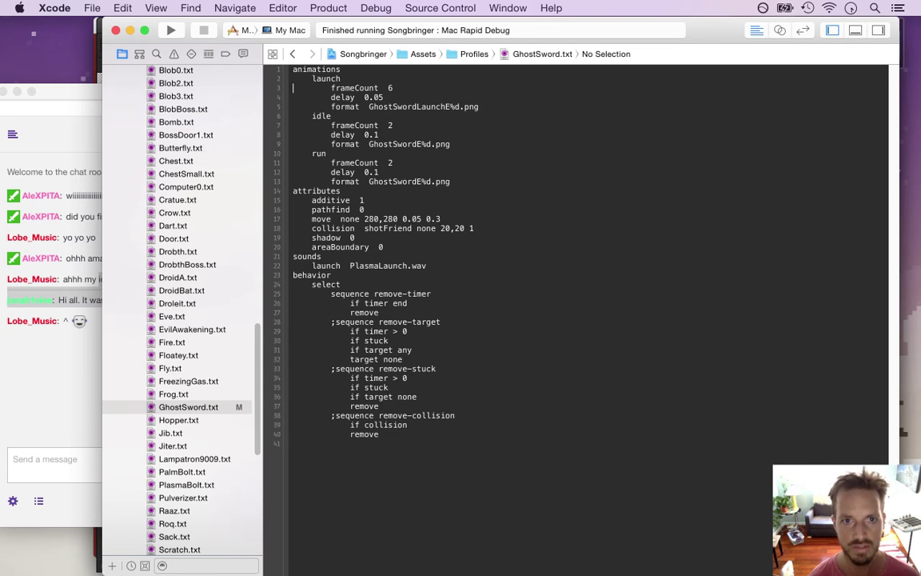
key("shift+Down")
key("shift+Down")
key("shift+Down")
key("shift+Down")
key("super+c")
key("Right")
key("super+v")
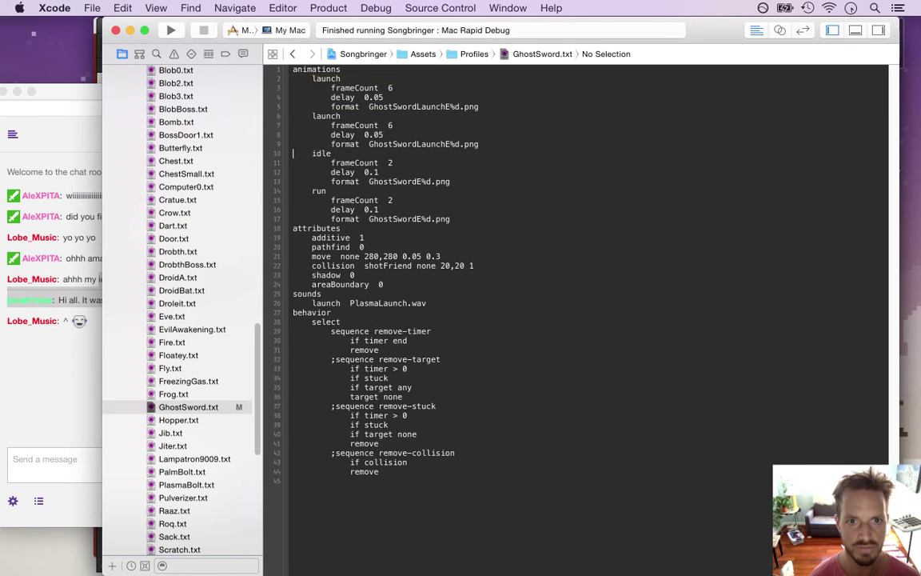
key("Delete")
key("Delete")
key("Delete")
type("release")
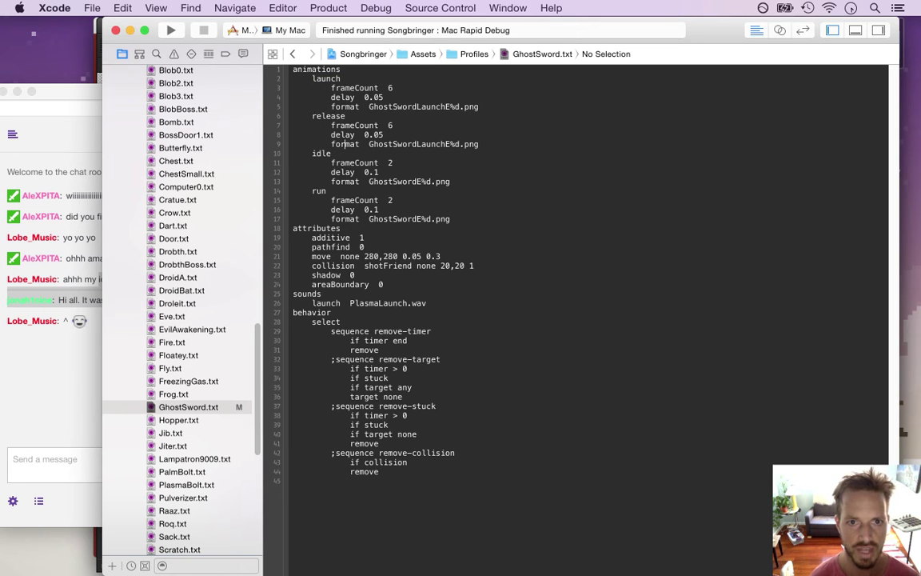
Add the line "reverse 1" beneath the format line of the release animation and save GhostSword.txt.
key("Down")
key("super+Right")
key("Return")
type("releas")
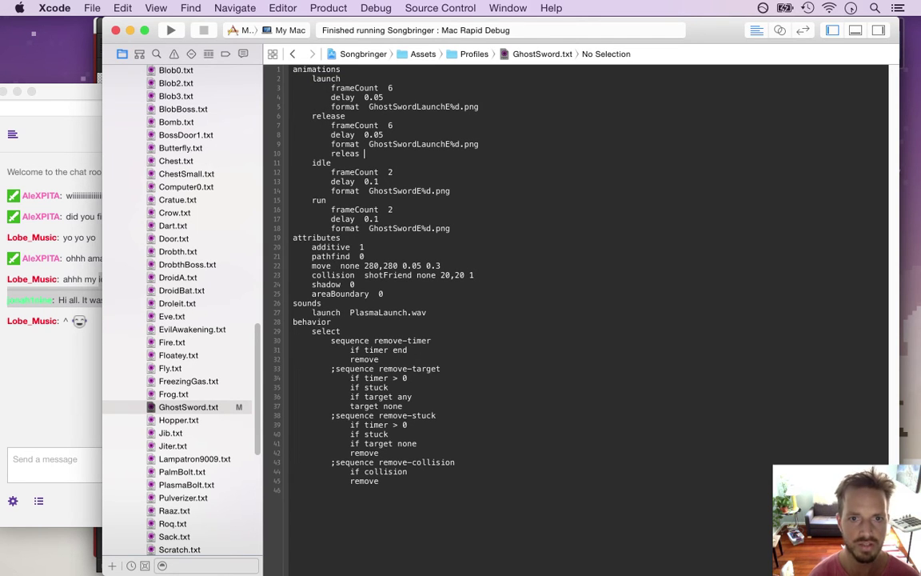
key("BackSpace")
key("BackSpace")
key("BackSpace")
key("BackSpace")
type("verse")
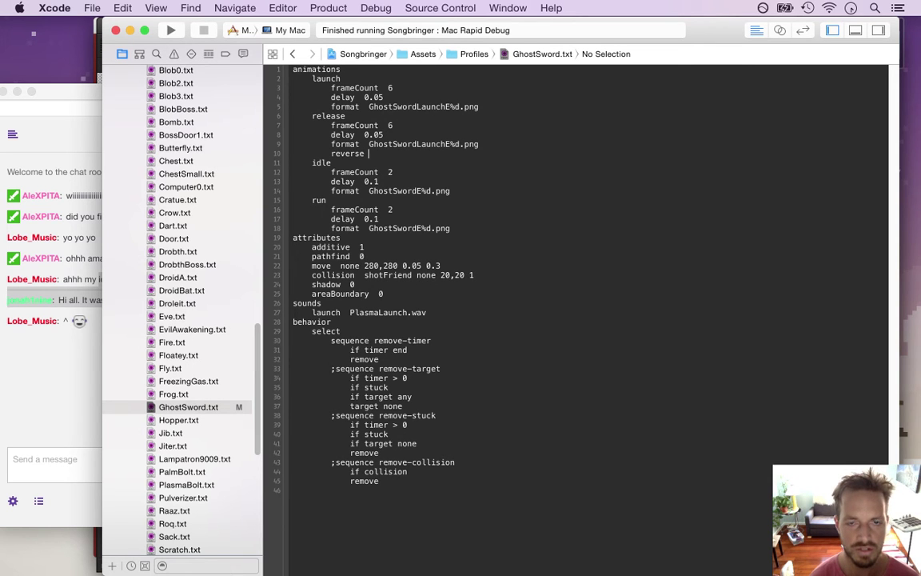
type("  1")
key("super+s")
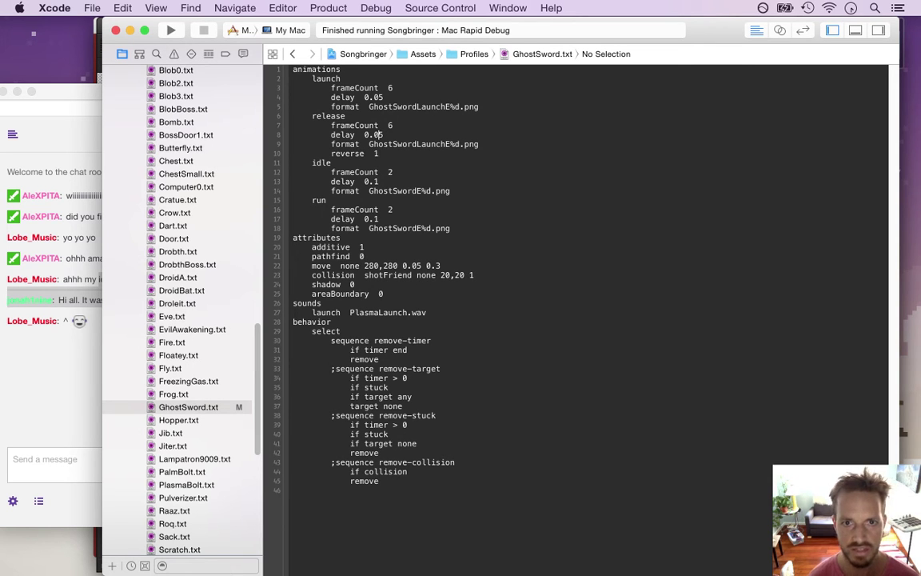
key("shift+Down")
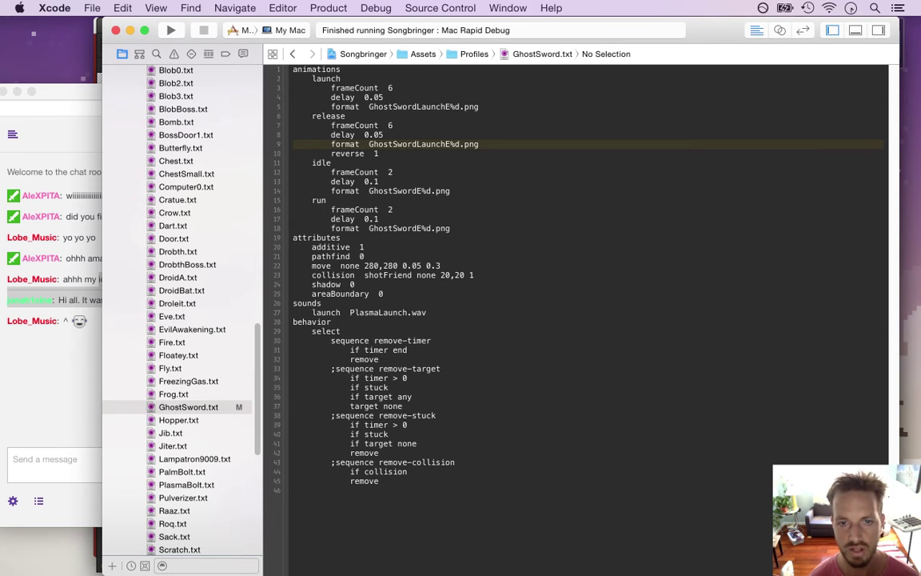
key("Down")
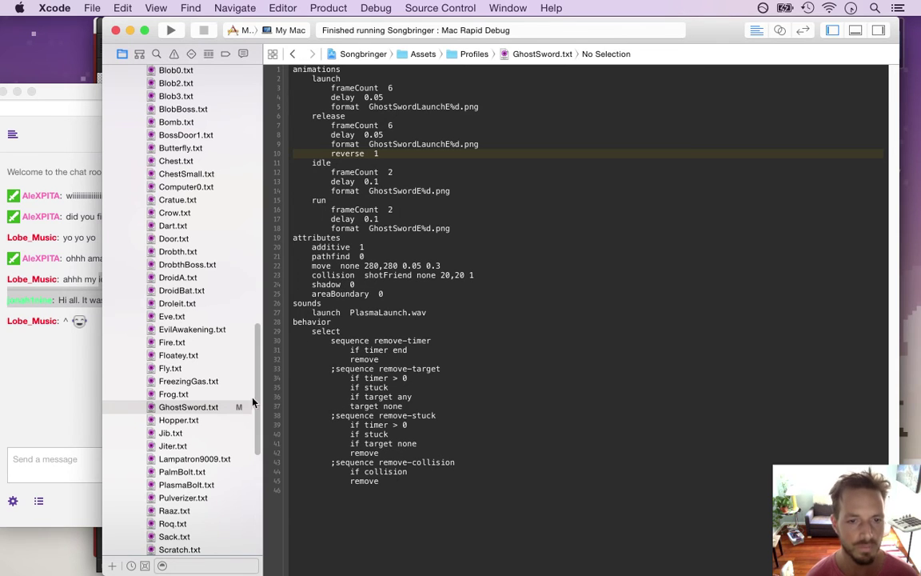
Check the startShot call in System.cpp against its declaration in System.h, and return to System.cpp.
scroll(232, 353, "up", 15)
scroll(232, 176, "up", 5)
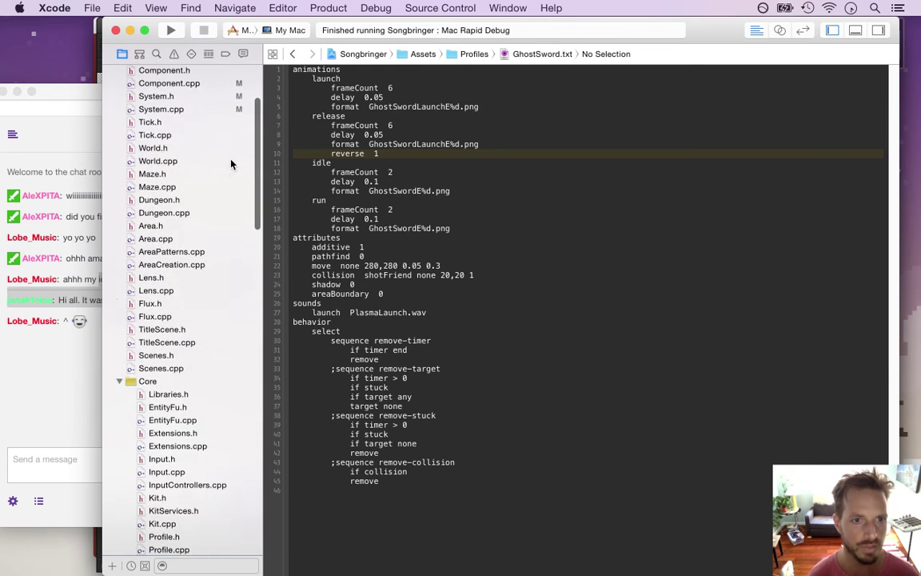
left_click(188, 155)
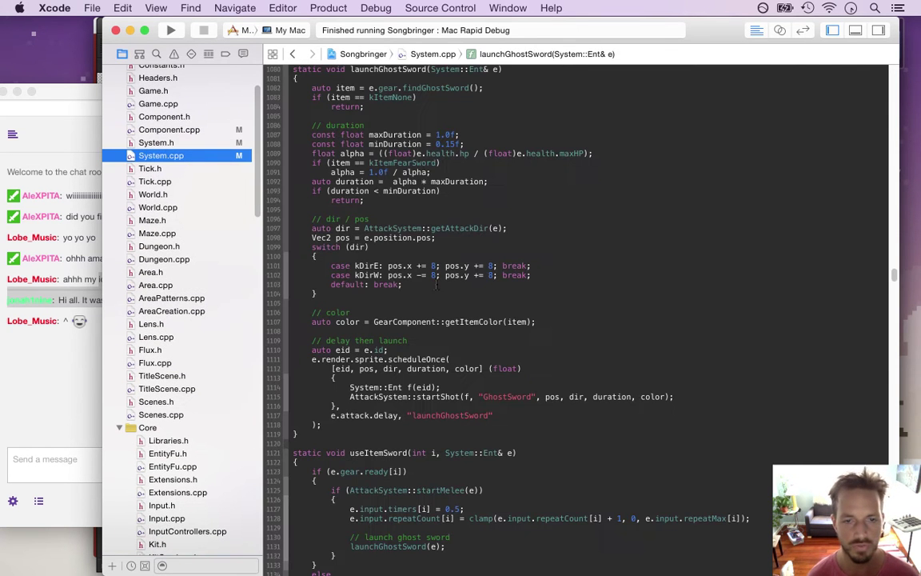
left_click(437, 397, "super")
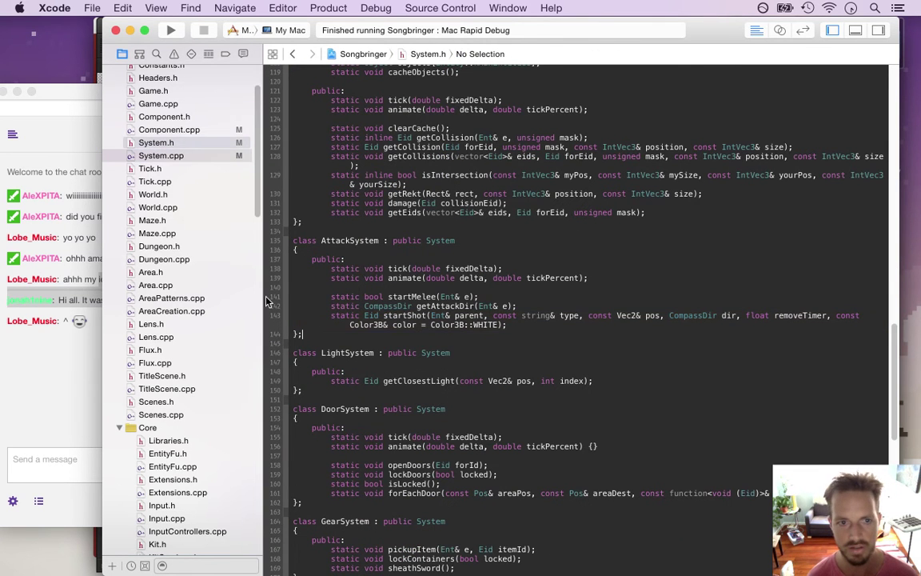
left_click(192, 155)
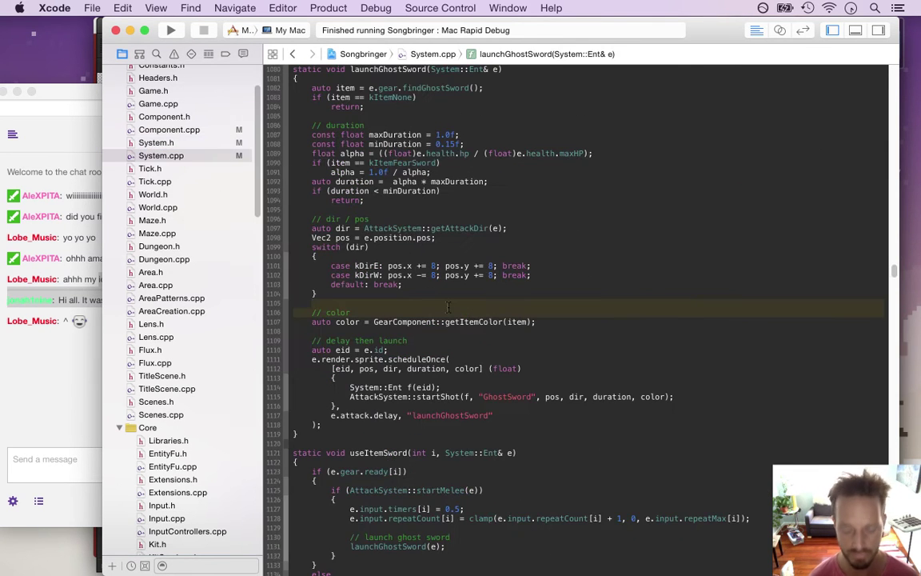
Search System.cpp for "::star" and advance through the matches to the AttackSystem::startShot definition.
key("super+f")
type("::s")
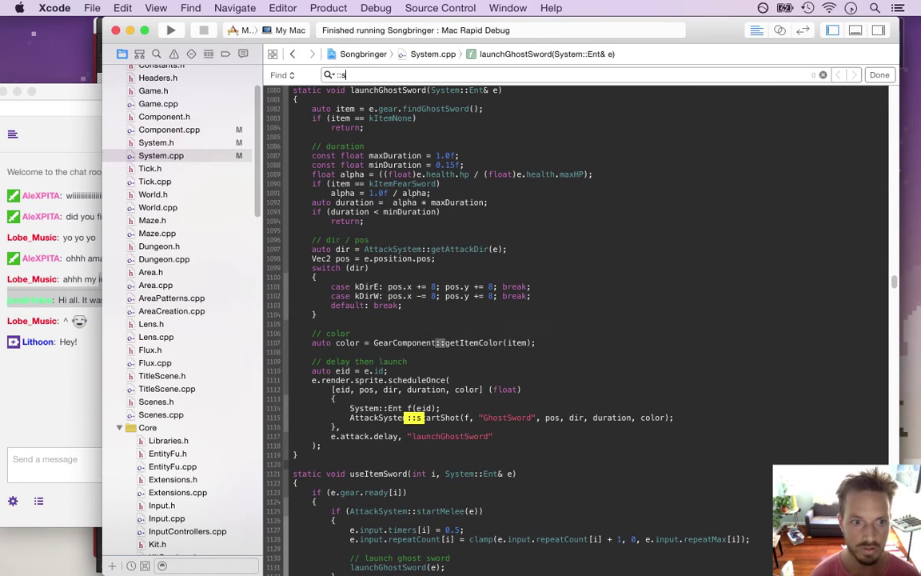
type("tar")
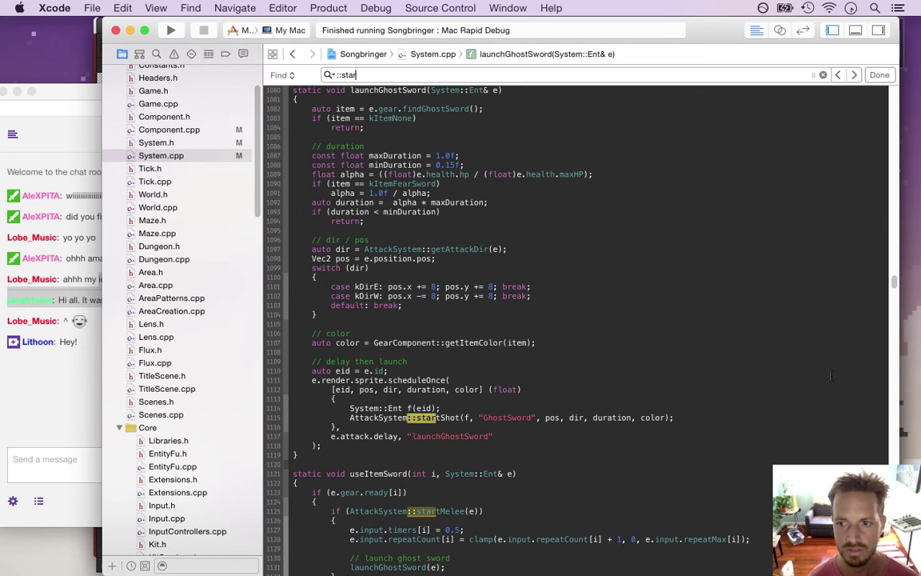
key("super+g")
key("super+g")
key("super+g")
key("super+g")
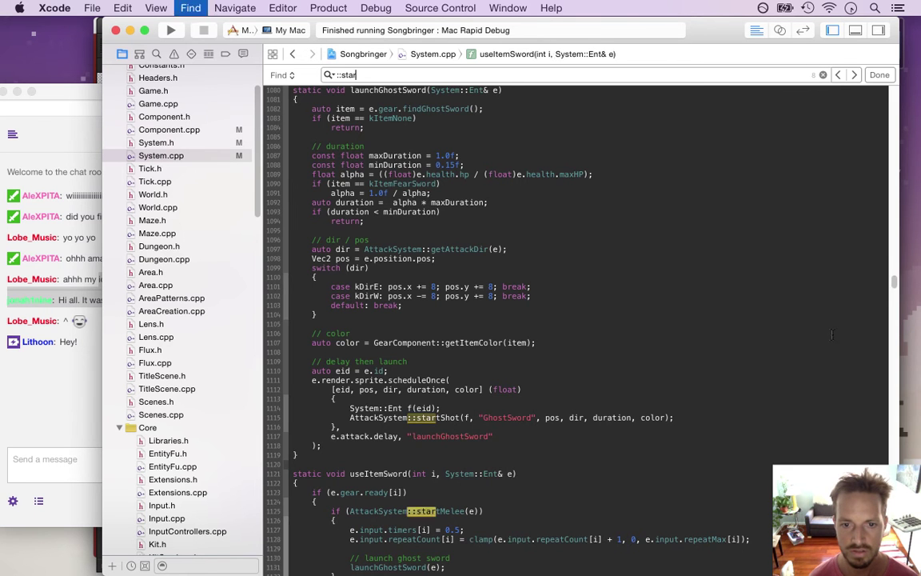
key("super+g")
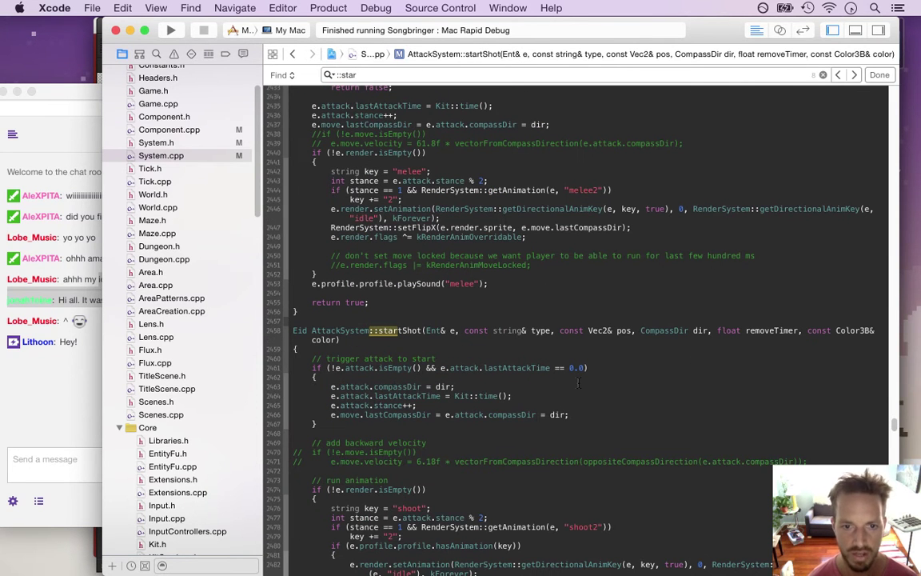
Add the comment "// release animation" after the hasAnimation block inside AttackSystem::startShot.
key("Down")
key("Down")
key("Down")
key("Down")
key("Down")
key("Down")
key("Down")
key("Down")
key("Down")
key("Down")
key("Down")
key("Down")
key("Down")
key("Down")
key("Down")
key("Down")
key("Down")
key("Down")
key("Down")
key("Down")
key("Down")
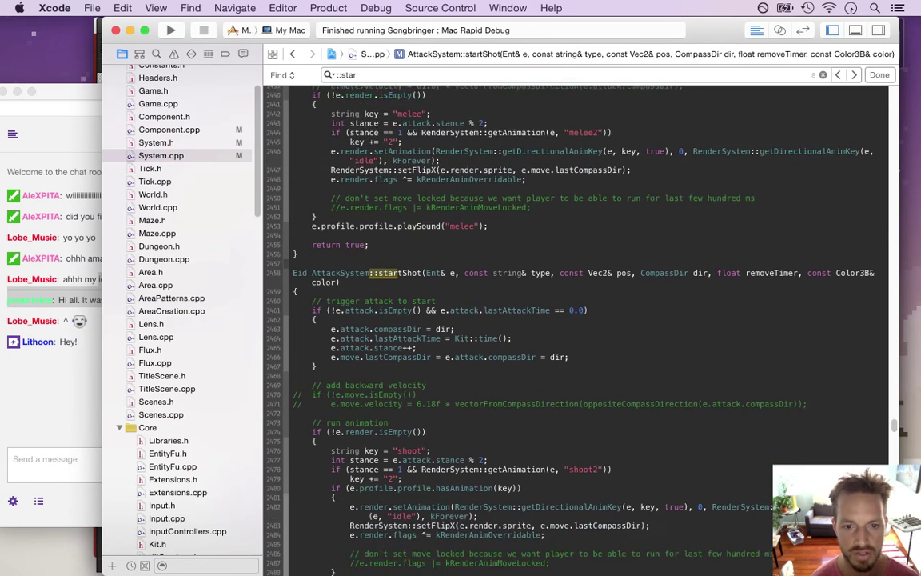
key("Down")
key("Down")
key("Down")
key("Down")
key("Down")
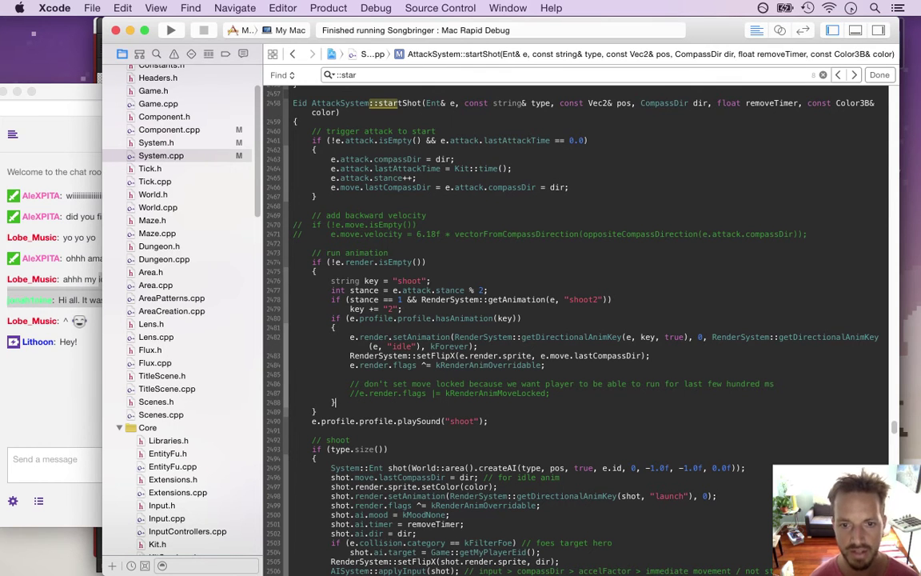
left_click(334, 402)
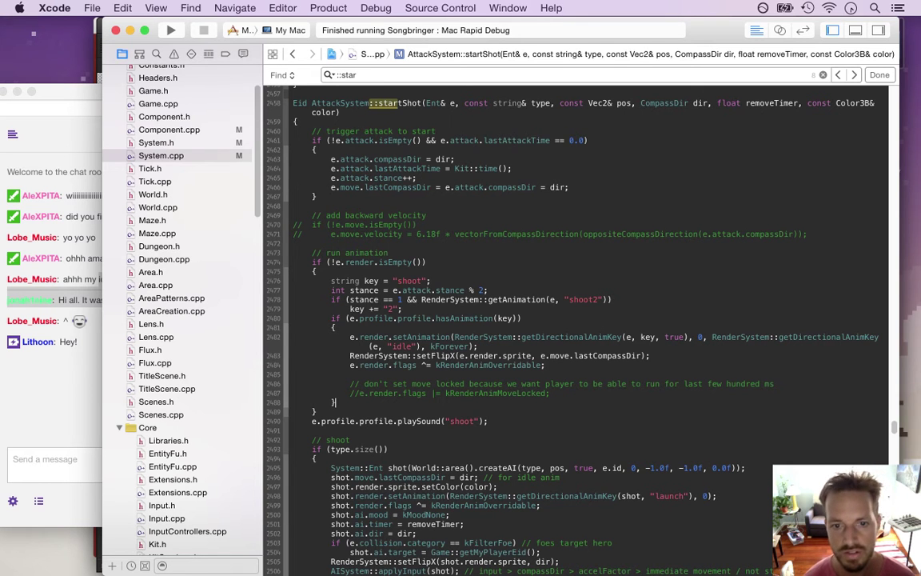
key("Return")
key("Return")
type("// release animation")
key("Return")
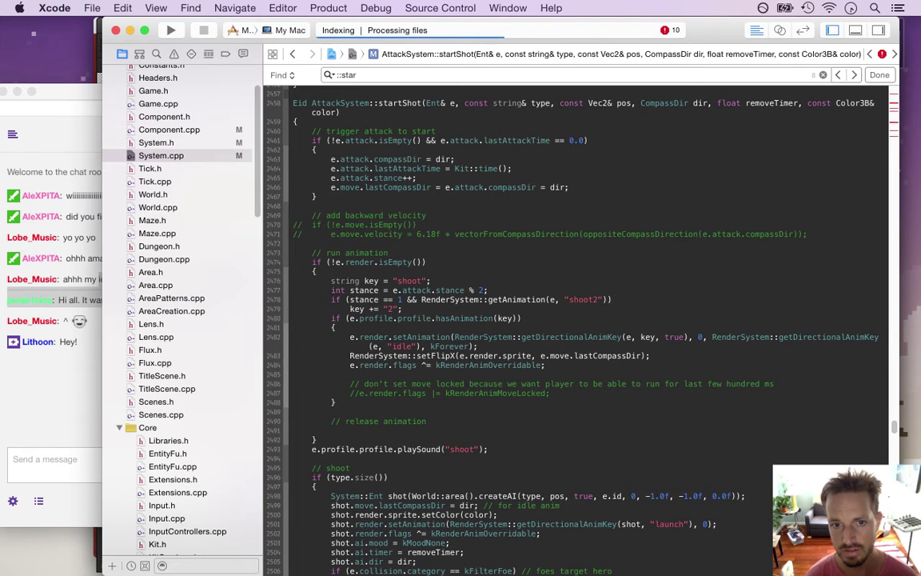
Write the statement key = RenderSystem::getAnimation(e, "release"); below the release animation comment.
type("key = RenderSys")
key("Return")
type("::getAn")
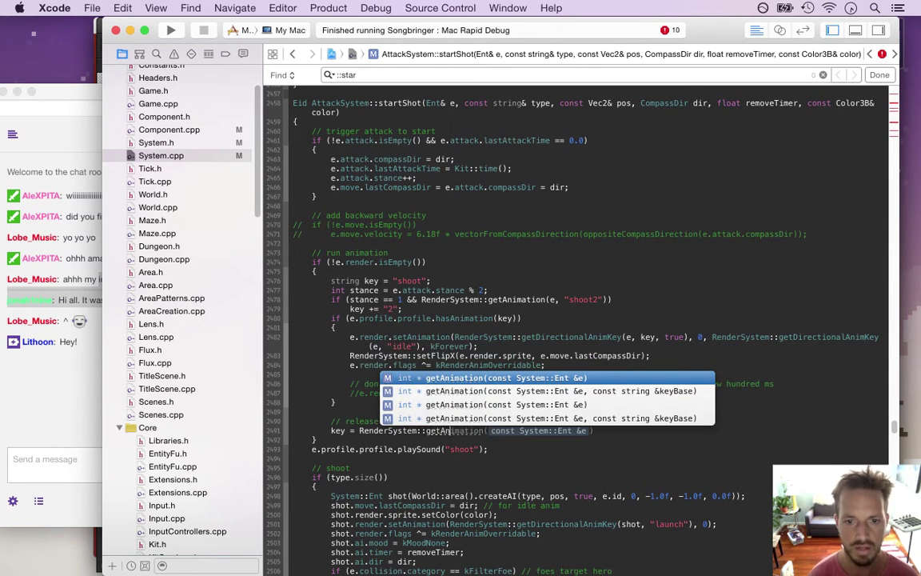
key("Return")
type("e, \"\"")
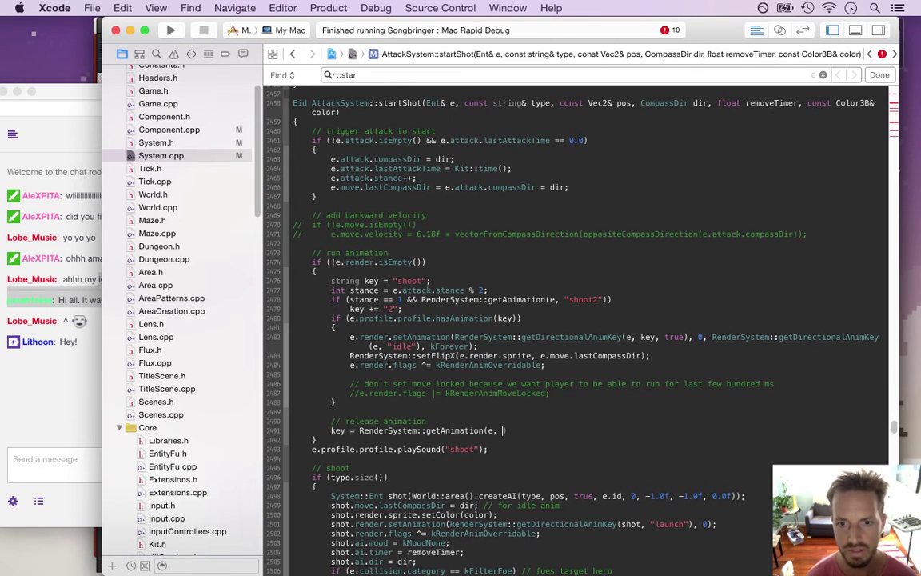
type("release")
key("Right")
type(";")
key("BackSpace")
key("Right")
type(";")
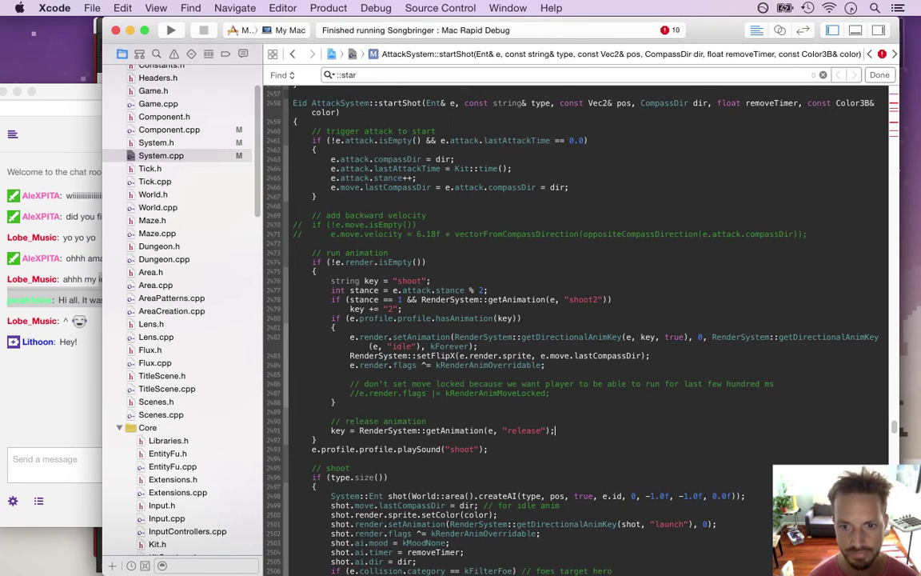
Add the condition if (e.profile.profile.hasAnimation(key)) below the release key assignment.
key("Return")
type("if")
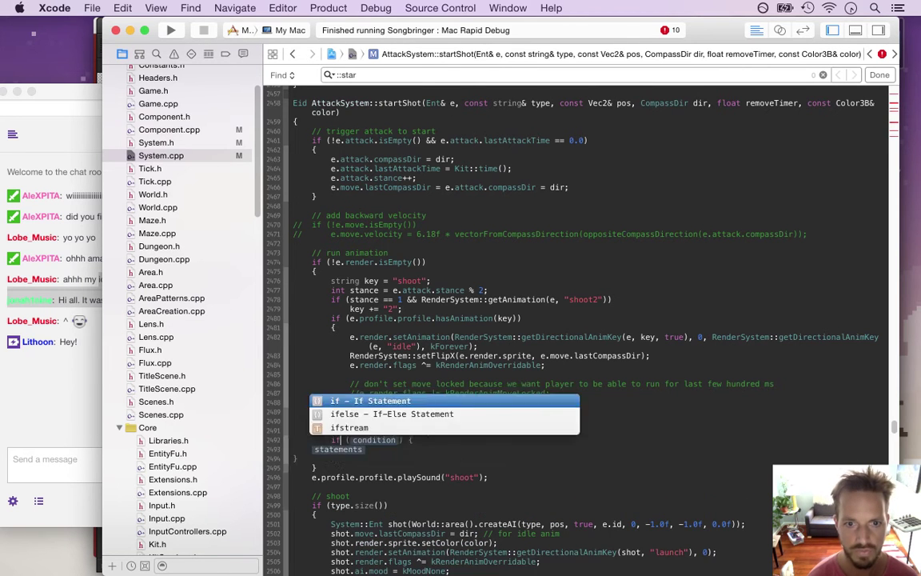
type(" (e.profile.pr")
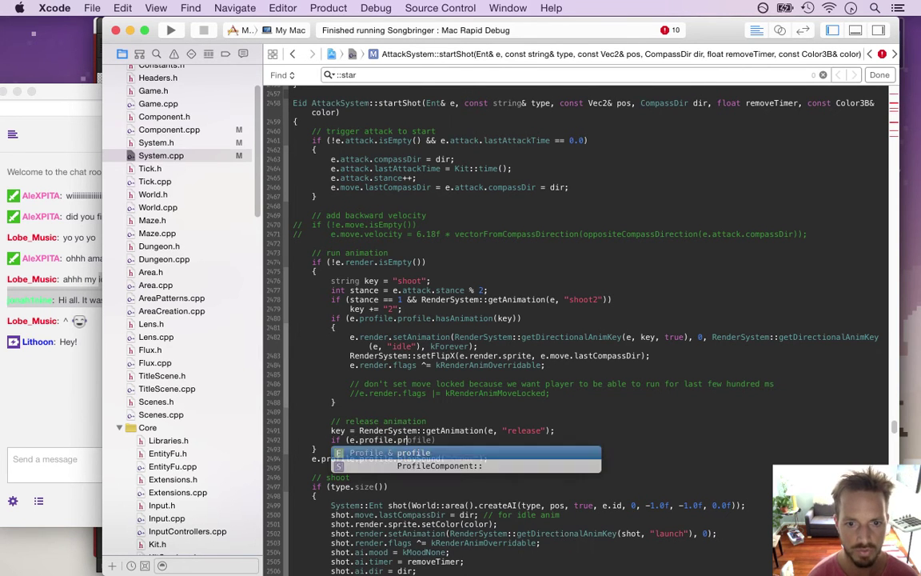
key("Return")
type(".get")
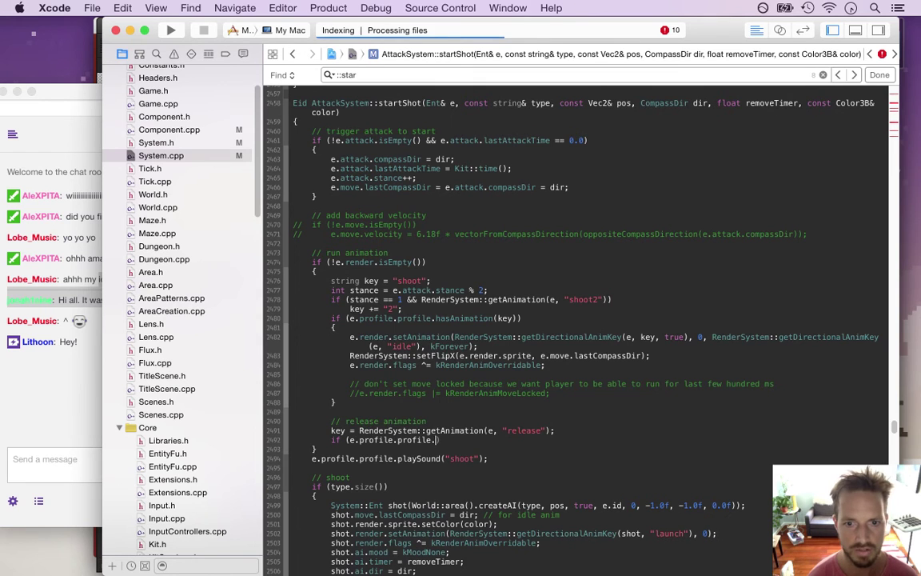
key("BackSpace")
key("BackSpace")
key("BackSpace")
type("has")
key("Return")
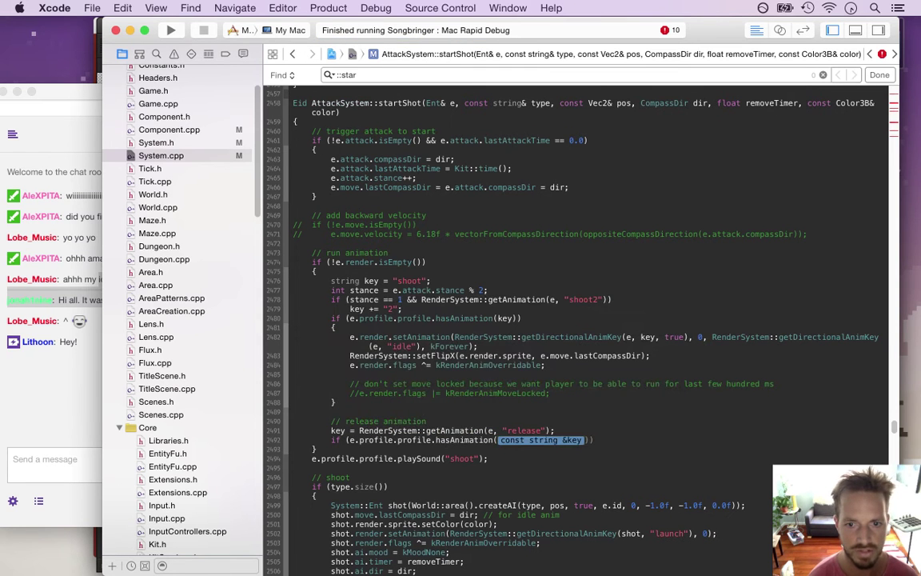
type("key))")
Add an empty braced block under the new hasAnimation condition, with a blank line inside it.
key("Return")
type("{")
key("Return")
type("}")
key("Left")
key("Return")
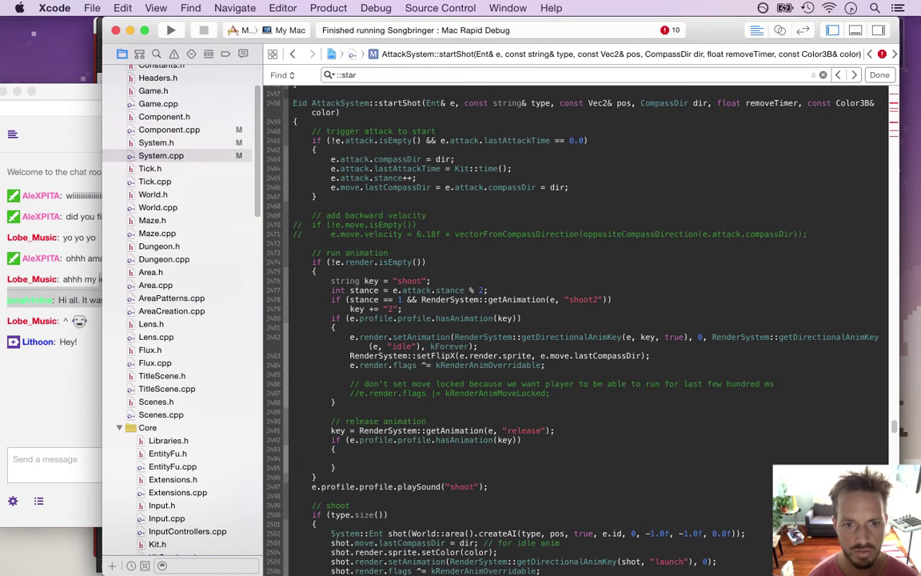
Start a delay declaration inside the release block with auto delay = removeTimer.
type("auto d")
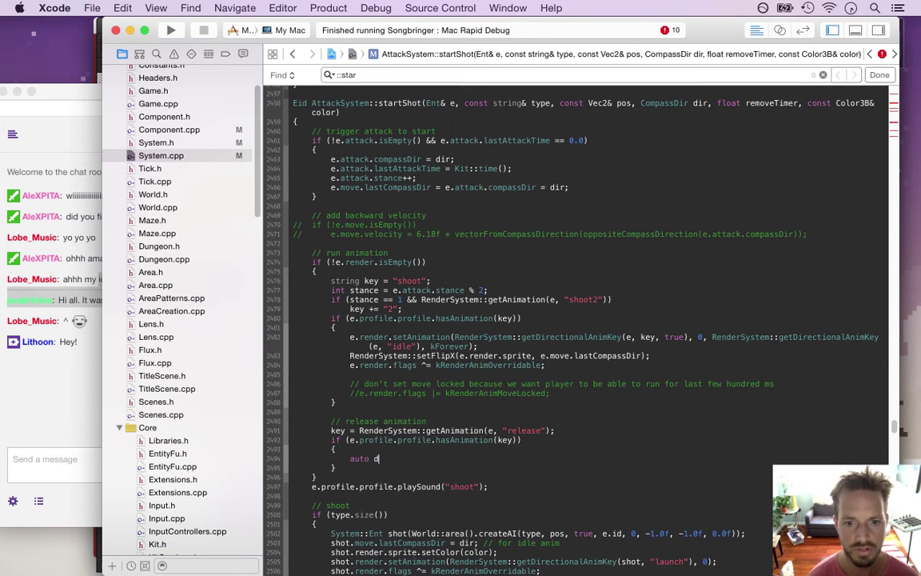
type("elay = remo")
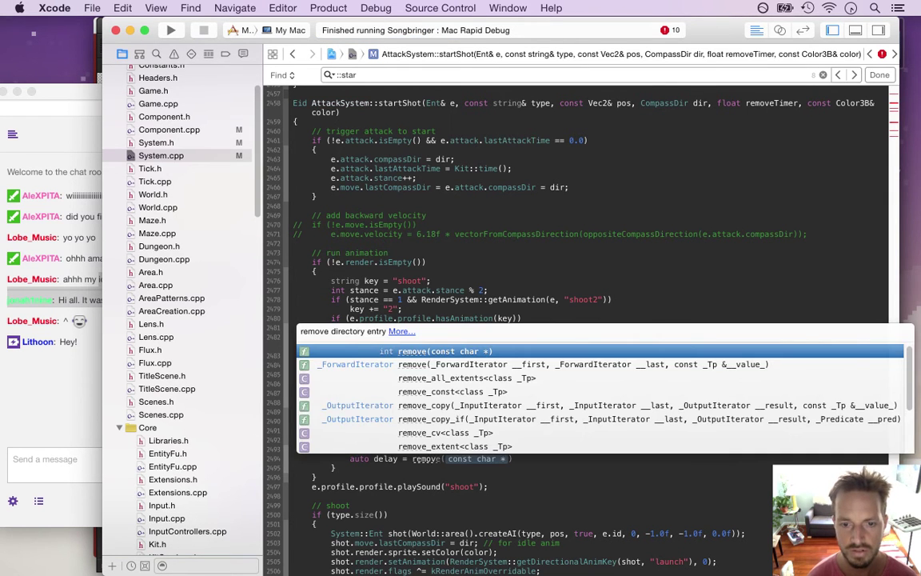
type("veTi")
key("Return")
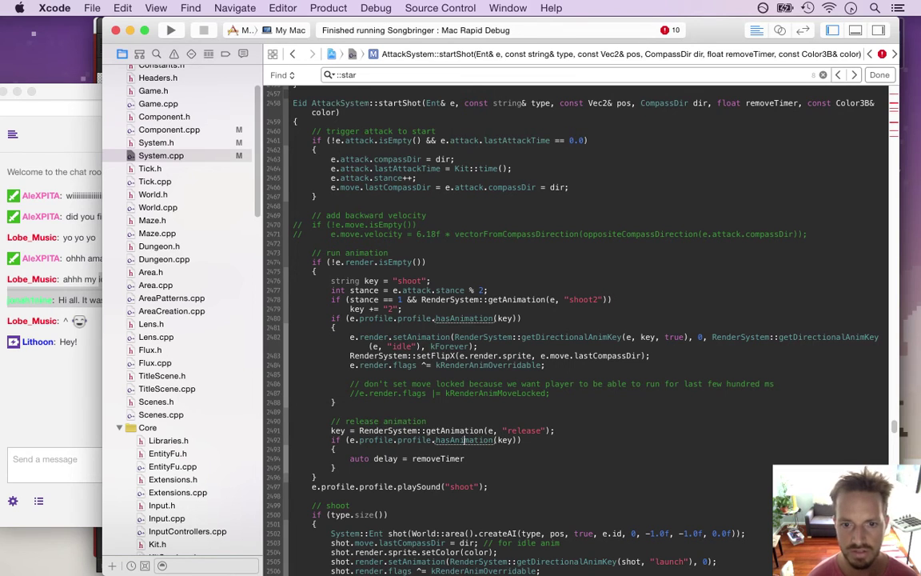
Insert the statement auto anim = e.profile.profile.getAnimation(key); above the delay declaration.
key("Down")
key("Return")
type("auto ")
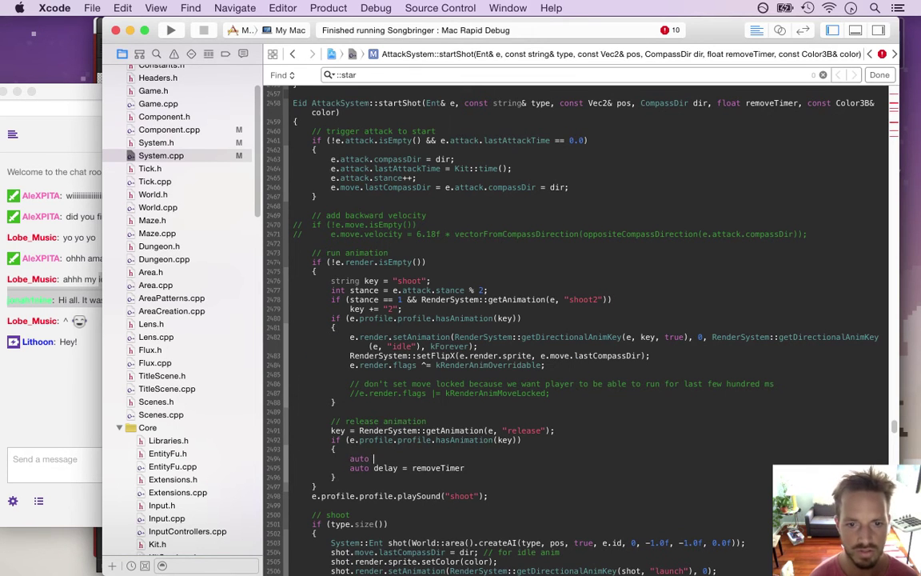
type("anim = e.profile")
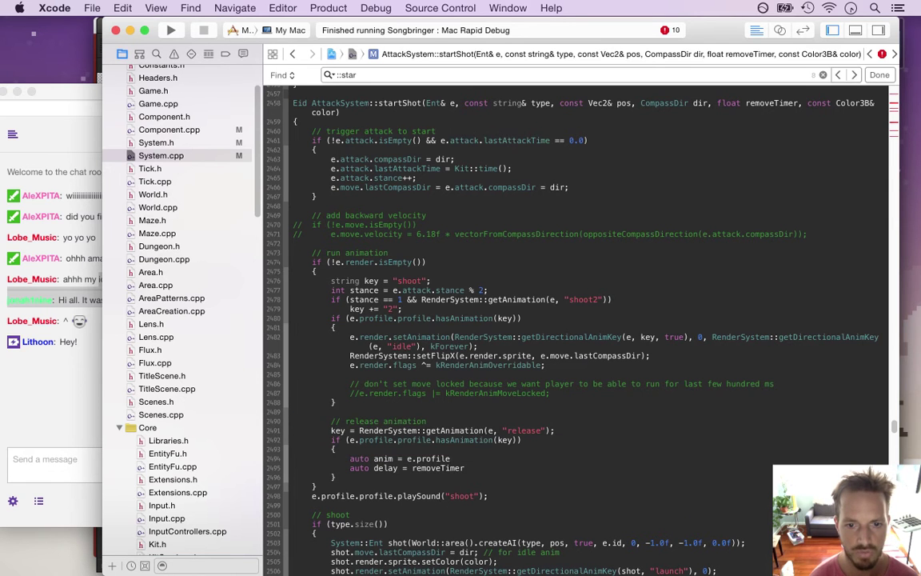
type(".profile.getA")
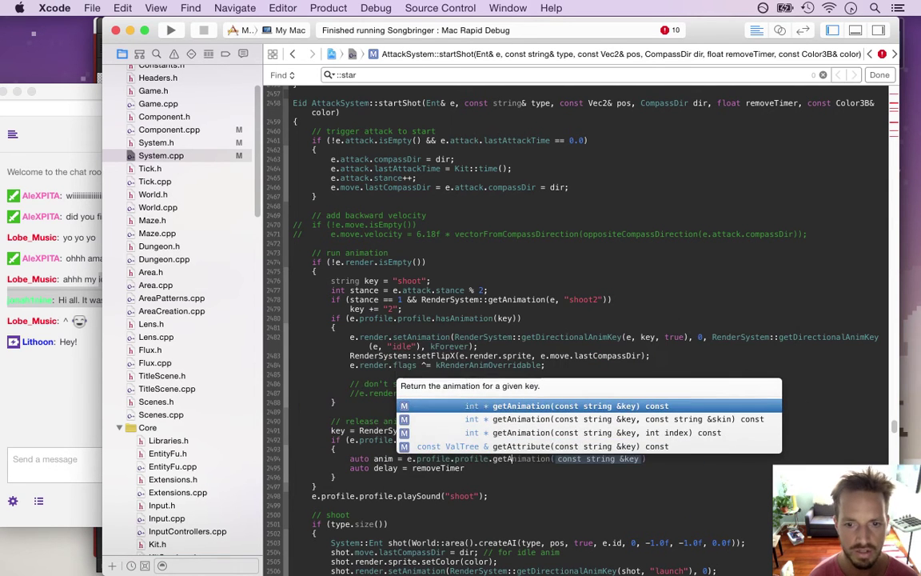
key("Return")
type("key);")
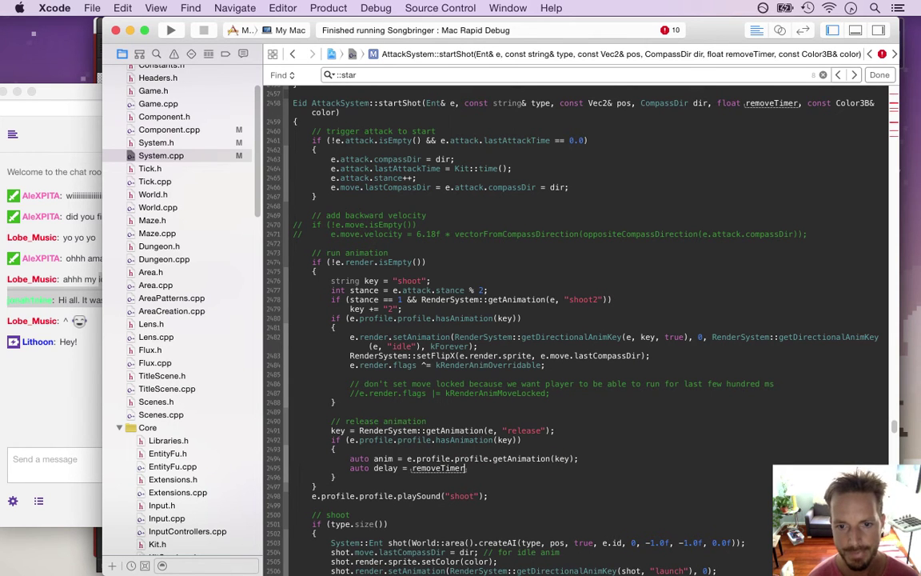
Move the anim declaration out of the block to directly above the release if condition and fix its indentation.
key("Up")
key("super+Left")
key("shift+Down")
key("super+x")
key("Up")
key("Up")
key("super+v")
key("Up")
key("ctrl+i")
Replace the release block's hasAnimation condition with anim != nullptr.
key("Down")
key("shift+super+Right")
type("anim !")
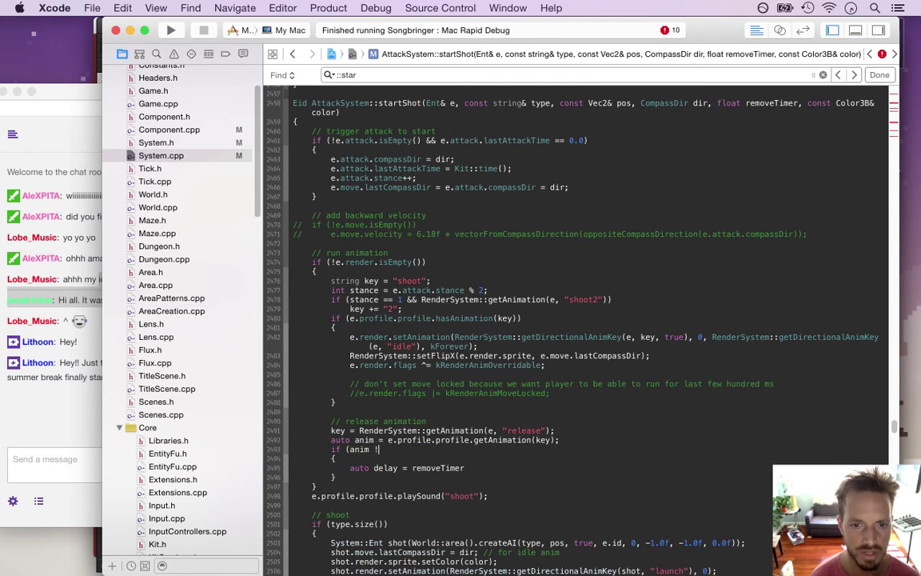
type("= nullptr)")
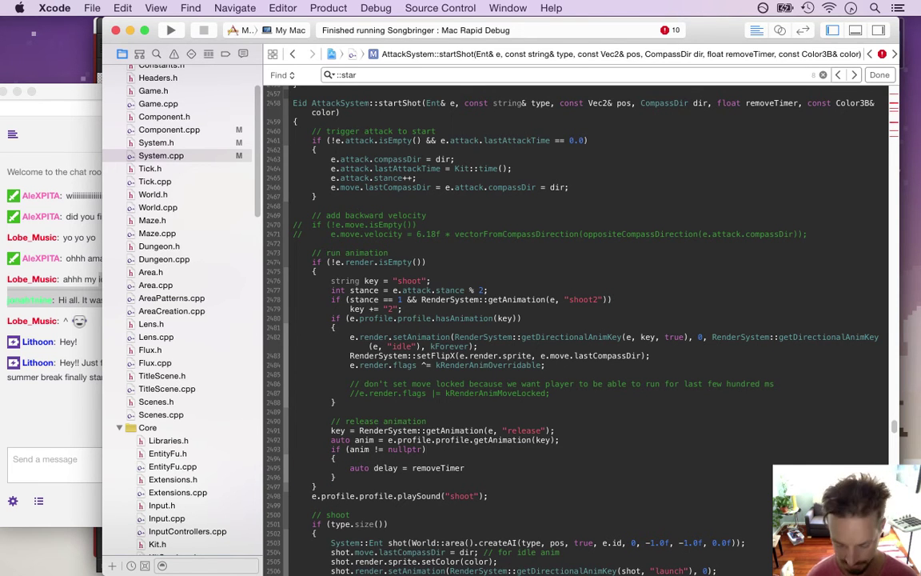
Switch to the Twitch chat in Safari and read the newest viewer messages.
left_click(74, 387)
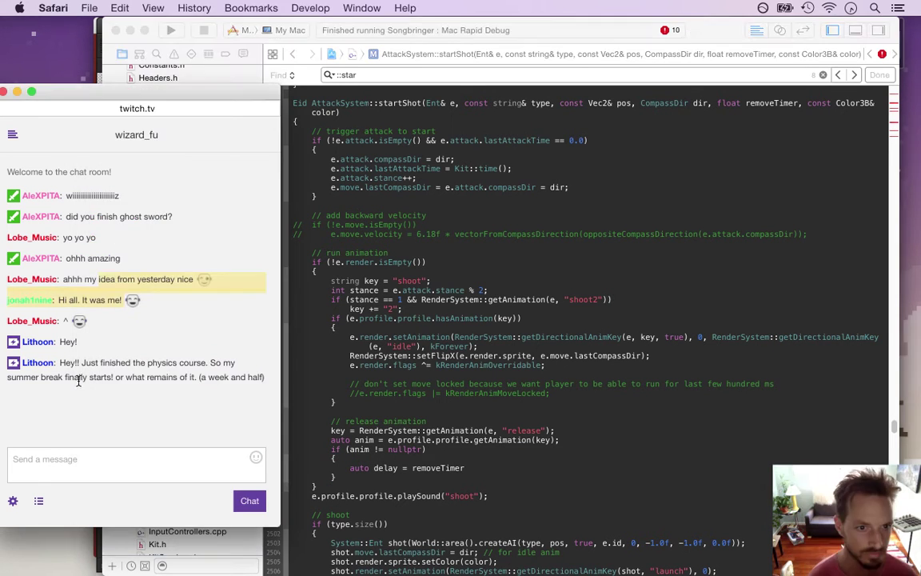
left_click_drag(60, 362, 180, 362)
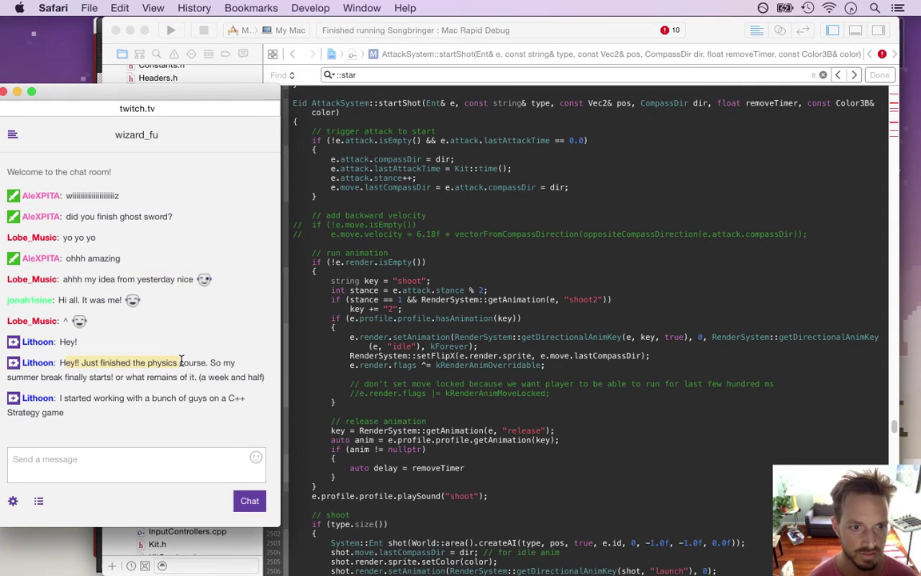
left_click(103, 378)
left_click_drag(210, 363, 245, 381)
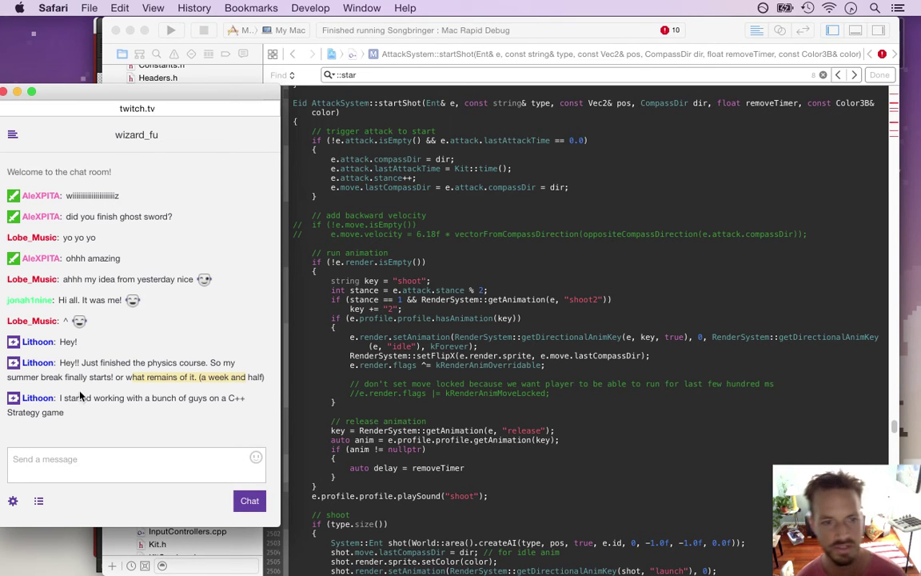
left_click_drag(72, 363, 144, 377)
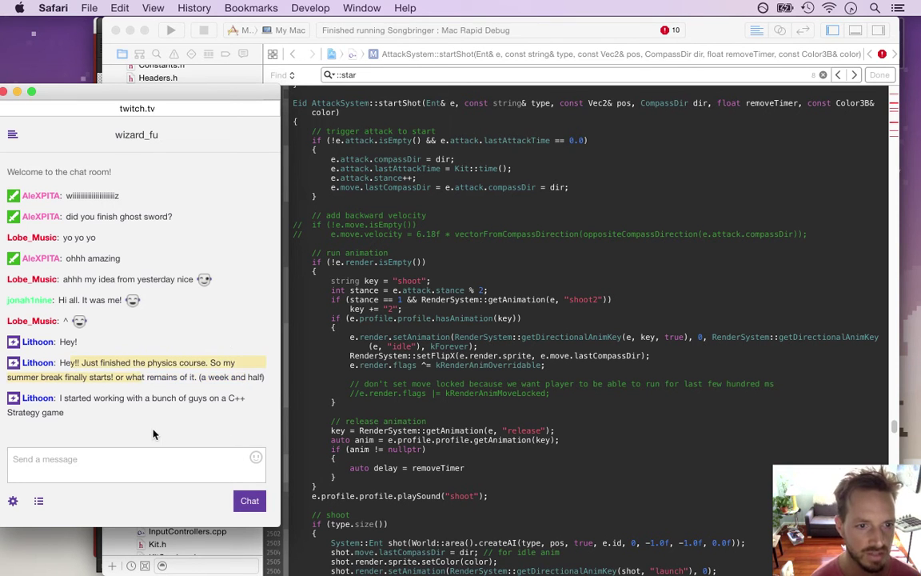
left_click(78, 362)
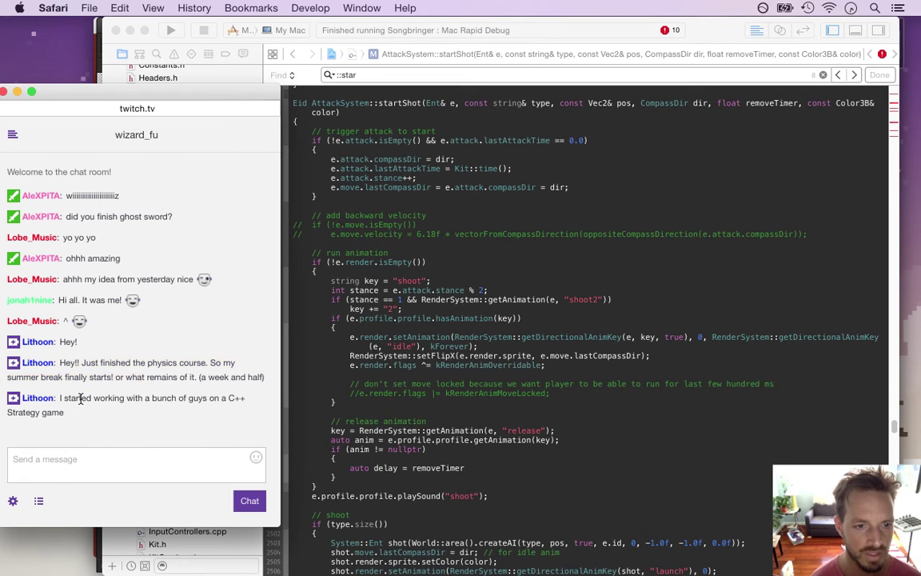
left_click_drag(83, 398, 122, 450)
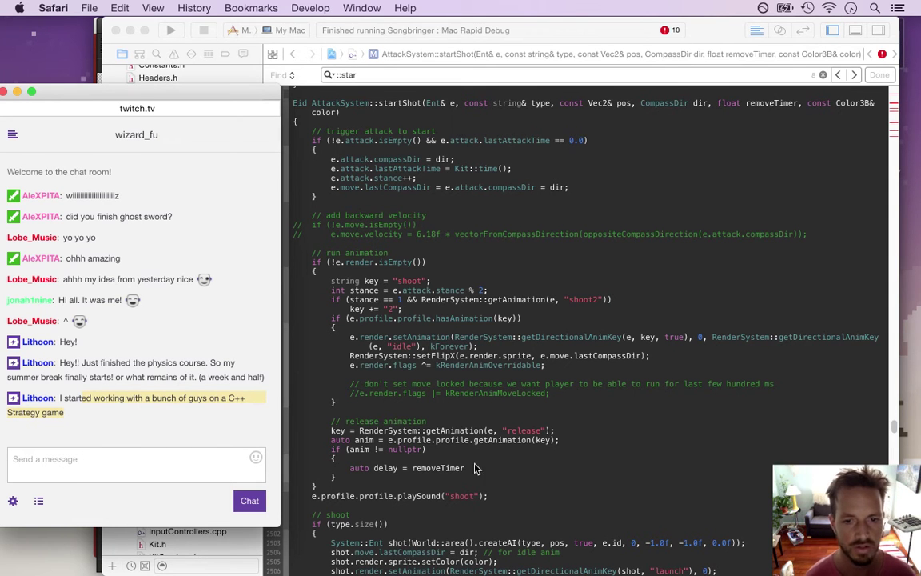
Return to Xcode, complete the delay line as auto delay = removeTimer - anim->getDuration(); and build and run the project.
left_click(433, 423)
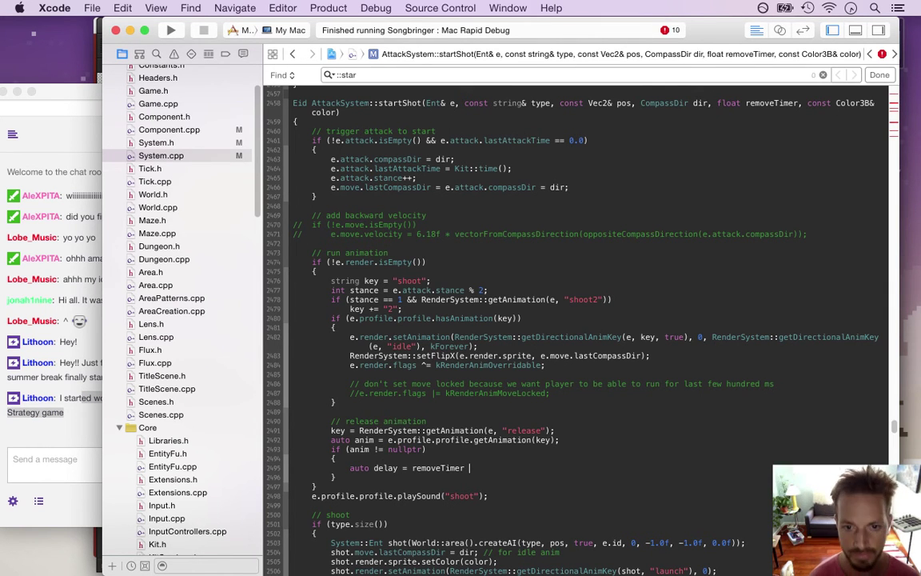
type("- anim.get")
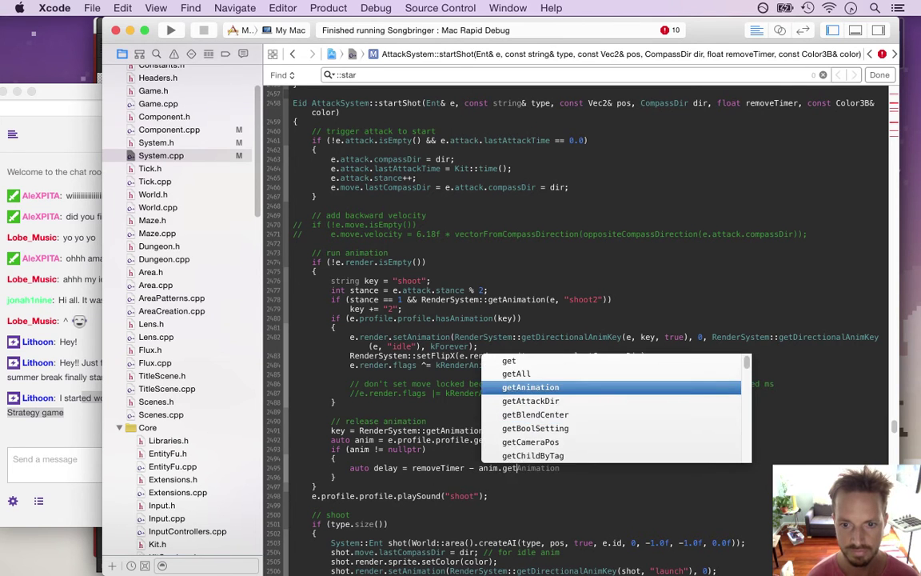
key("BackSpace")
key("BackSpace")
type("->getDur")
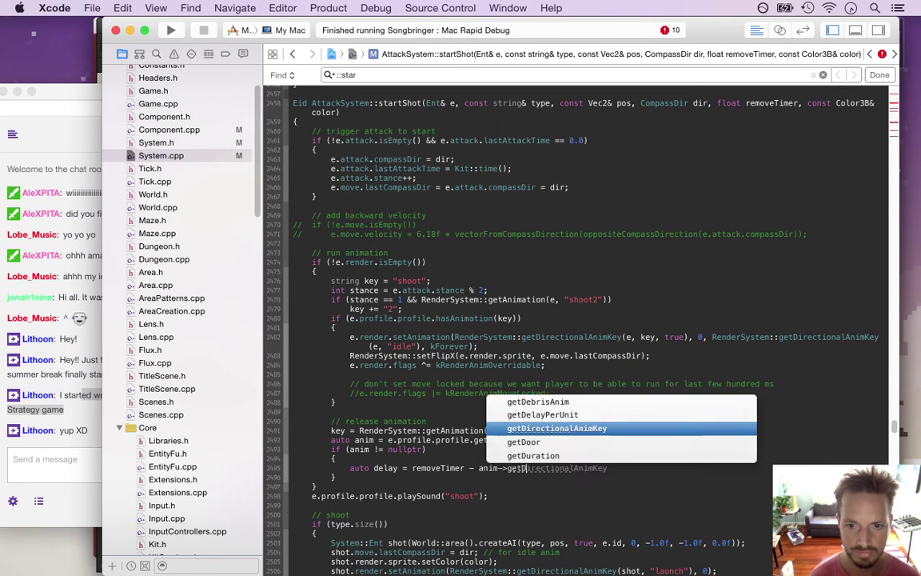
key("BackSpace")
type("();")
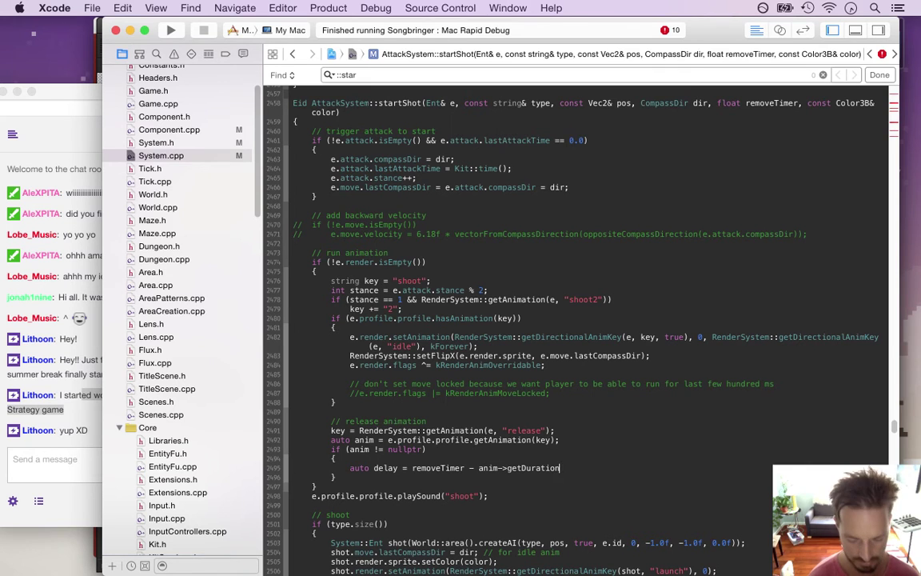
key("cmd+r")
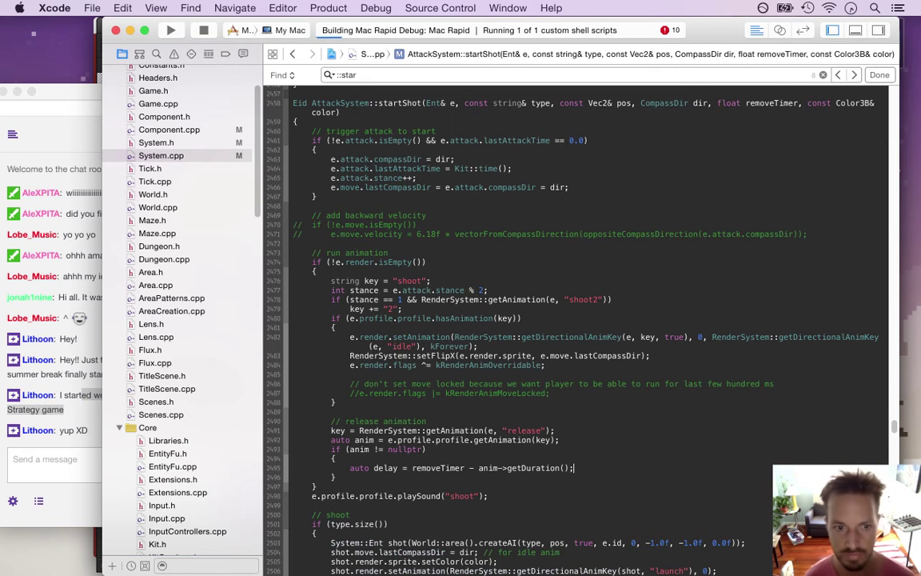
Read the latest Twitch chat messages in Safari while the project compiles, and return to System.cpp in Xcode.
left_click(88, 448)
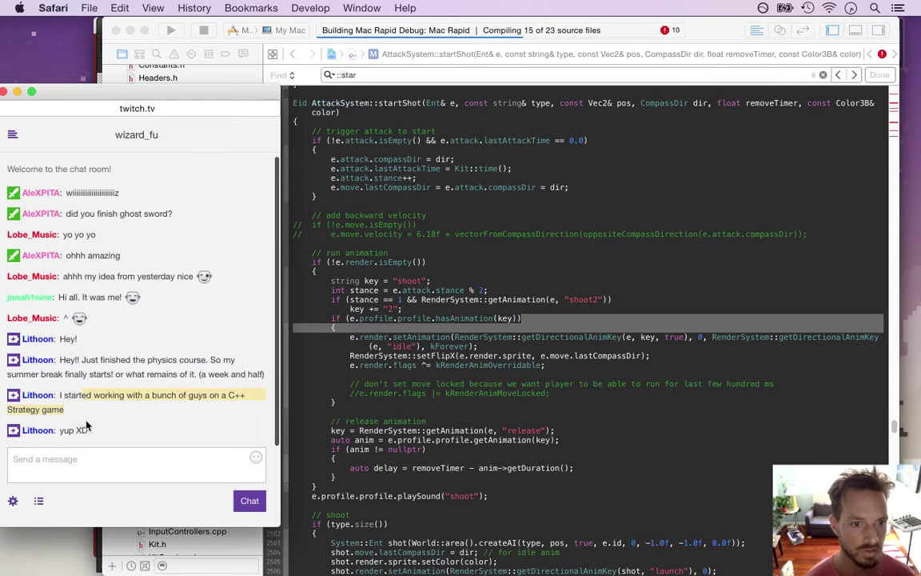
left_click_drag(82, 395, 220, 423)
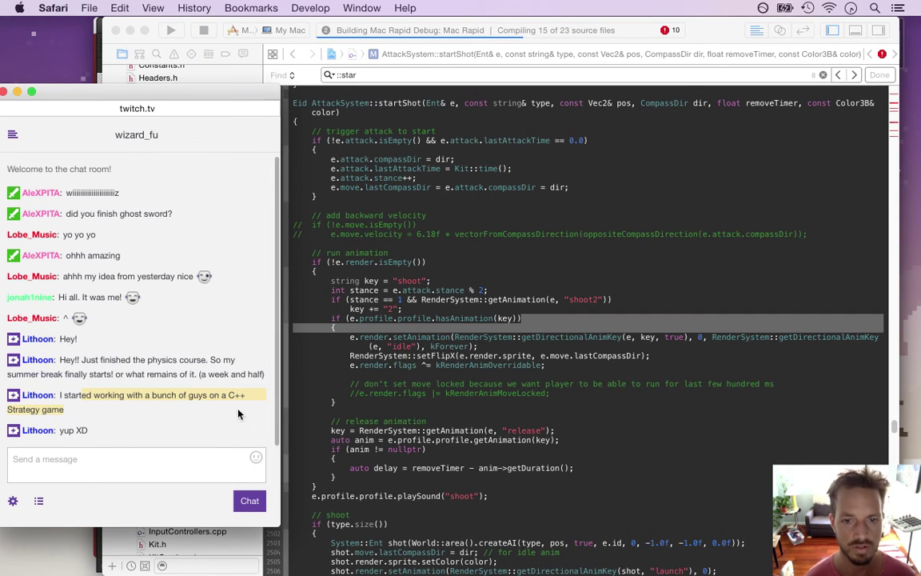
left_click(82, 417)
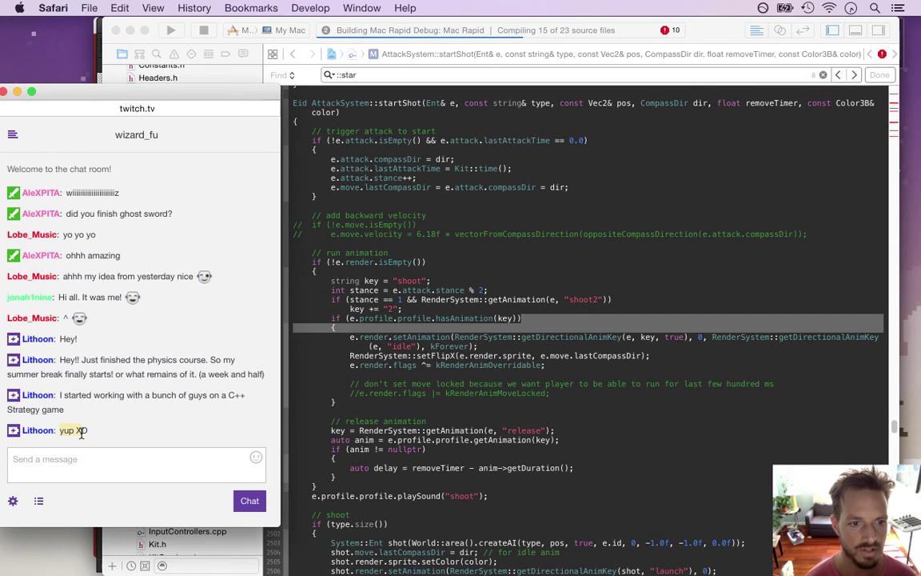
left_click(453, 452)
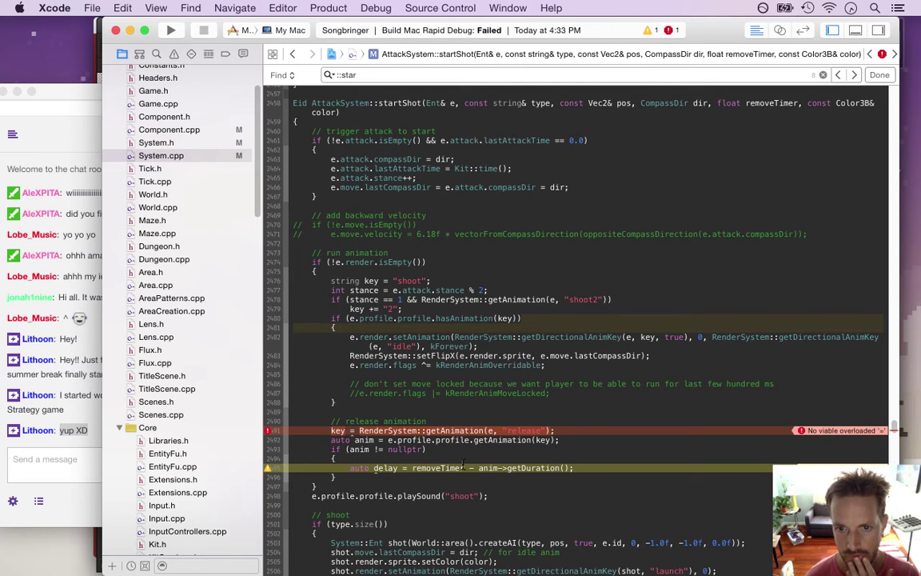
Change the release key assignment to key = RenderSystem::getDirectionalAnimKey(e, "release"); removing the leftover getAnimation call.
left_click(427, 430)
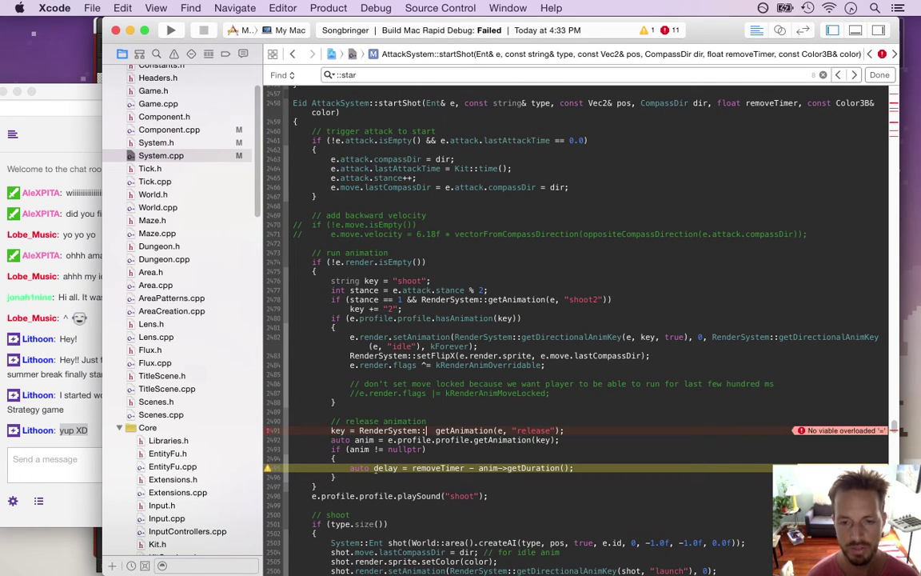
type("getDi")
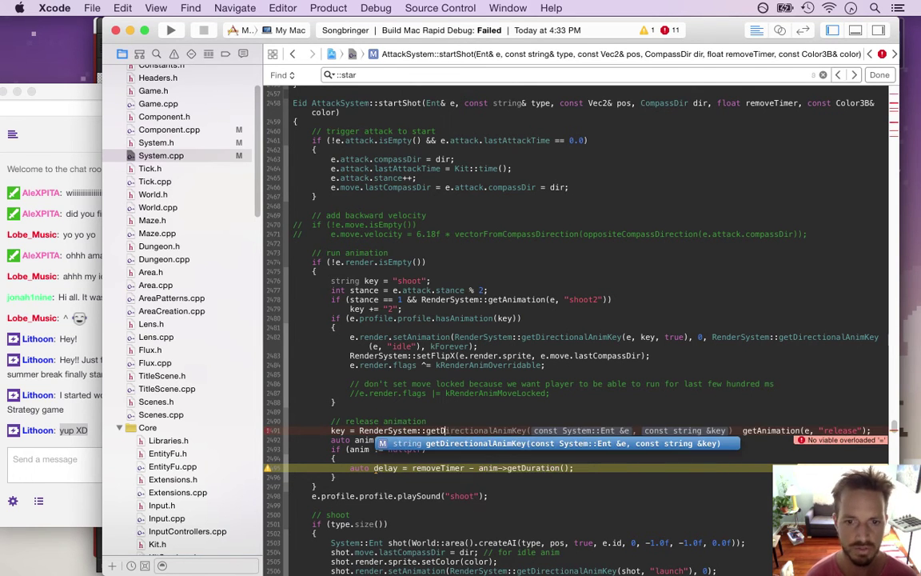
key("Return")
type("e")
key("Escape")
key("Right")
key("Right")
key("Delete")
key("Delete")
key("Delete")
key("Delete")
key("Delete")
key("Delete")
key("Delete")
key("Delete")
key("Delete")
key("Delete")
key("Delete")
key("Delete")
key("Delete")
key("Delete")
key("Delete")
key("Delete")
key("Delete")
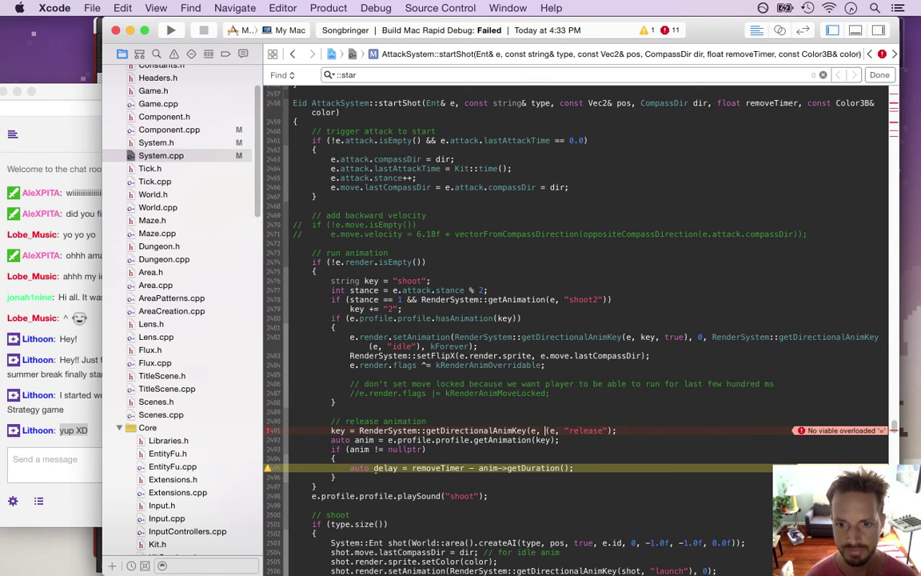
key("Delete")
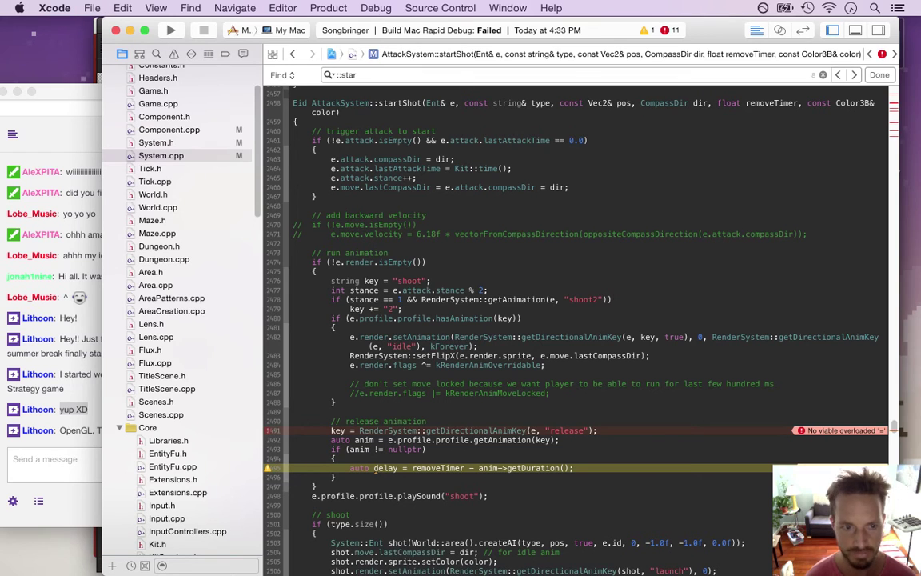
Rebuild the project, check the Twitch chat in Safari during compilation, and return to the release block in Xcode.
key("super+b")
key("super+Tab")
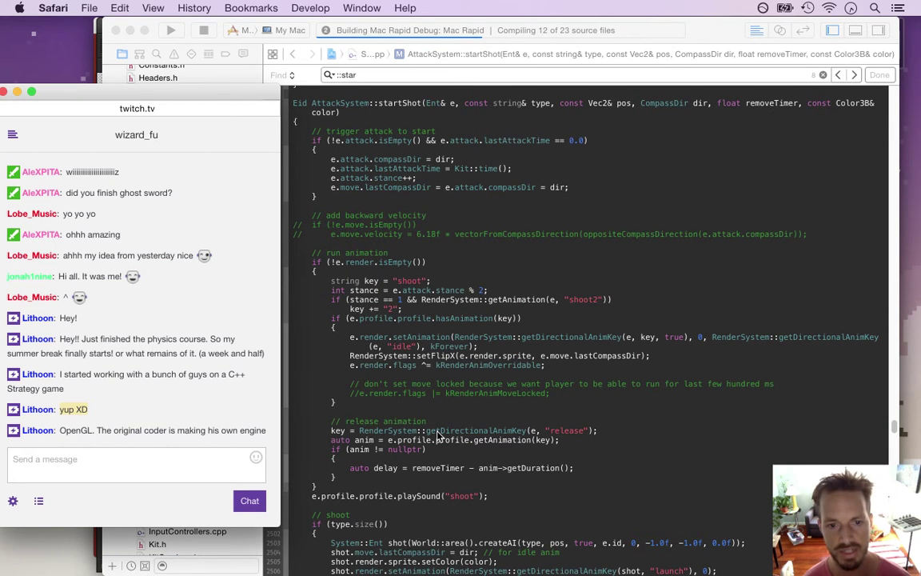
left_click(439, 436)
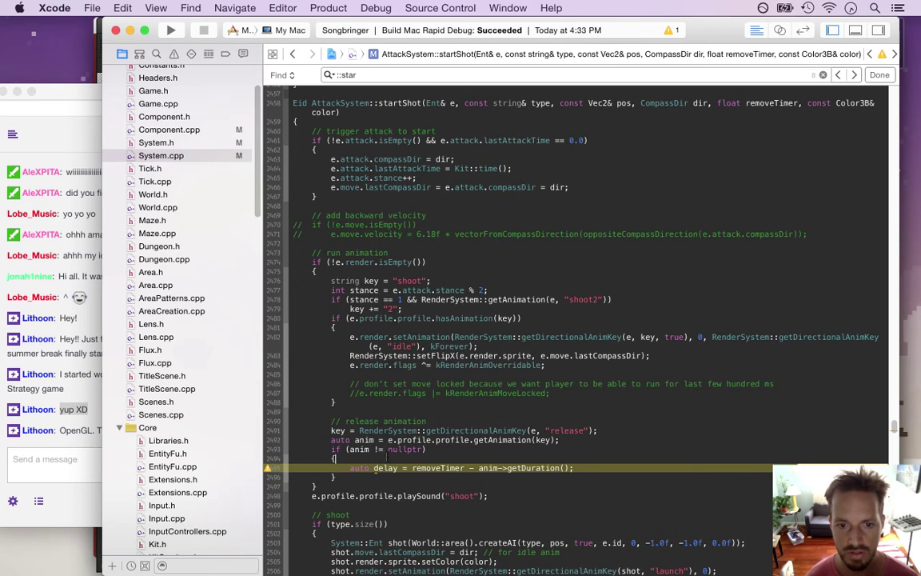
Below the delay declaration, add a line that begins the call e.render.sprite.scheduleOnce(.
left_click(375, 461)
left_click(356, 468)
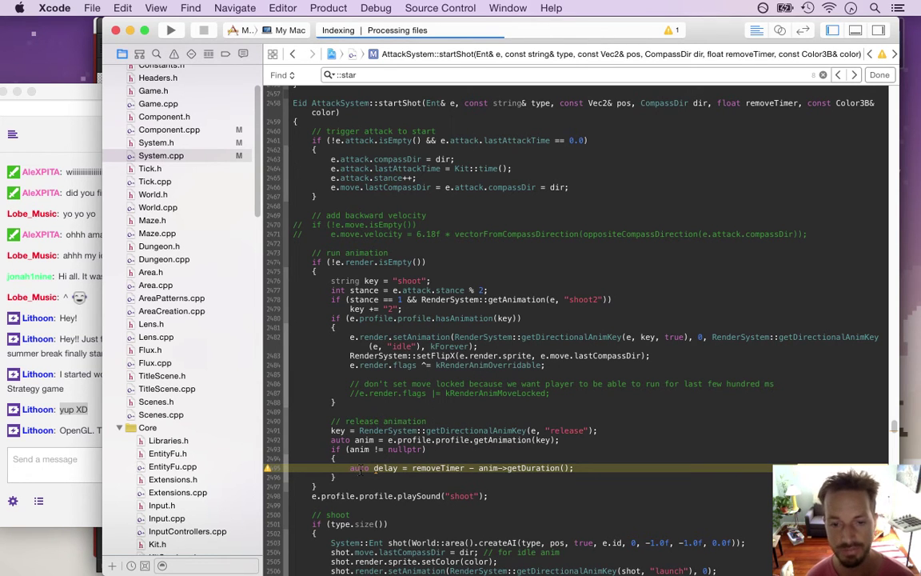
key("super+Right")
key("Return")
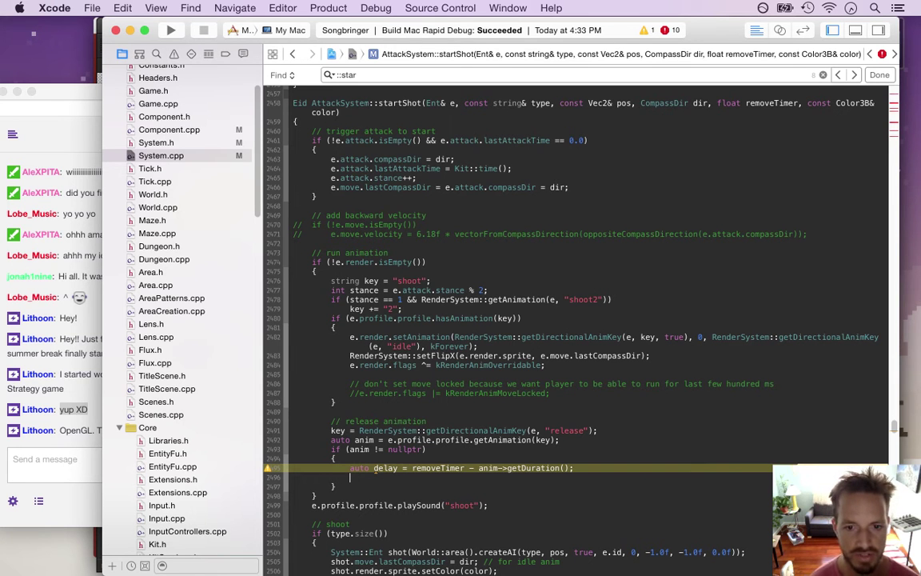
type("e.render.")
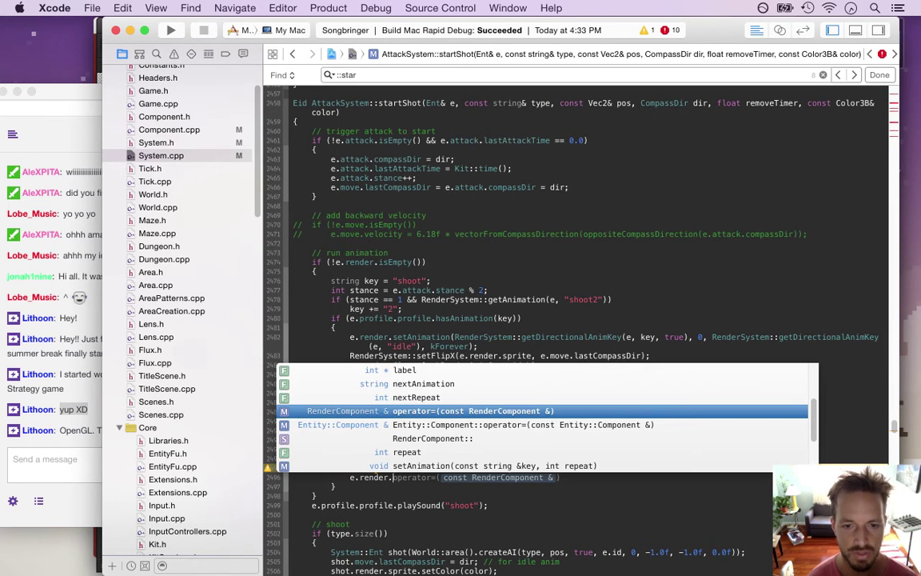
type("sprite.r")
key("BackSpace")
type("scheduleOnce(")
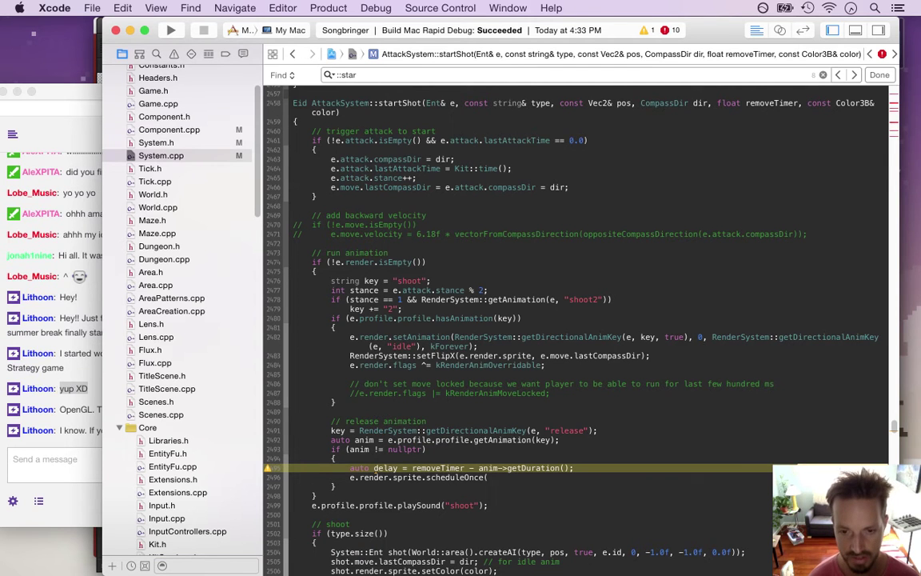
Give the scheduleOnce call an empty [] (float) lambda with braces on their own lines, and close the call.
type("[] (floa")
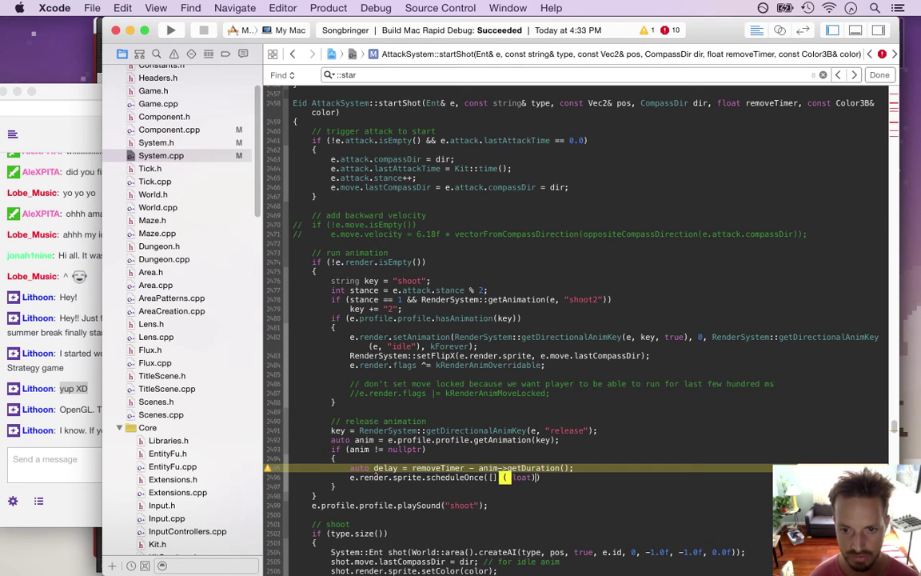
type("t)")
key("Return")
type("{")
key("Return")
type("}, );")
key("Left")
key("Left")
key("Left")
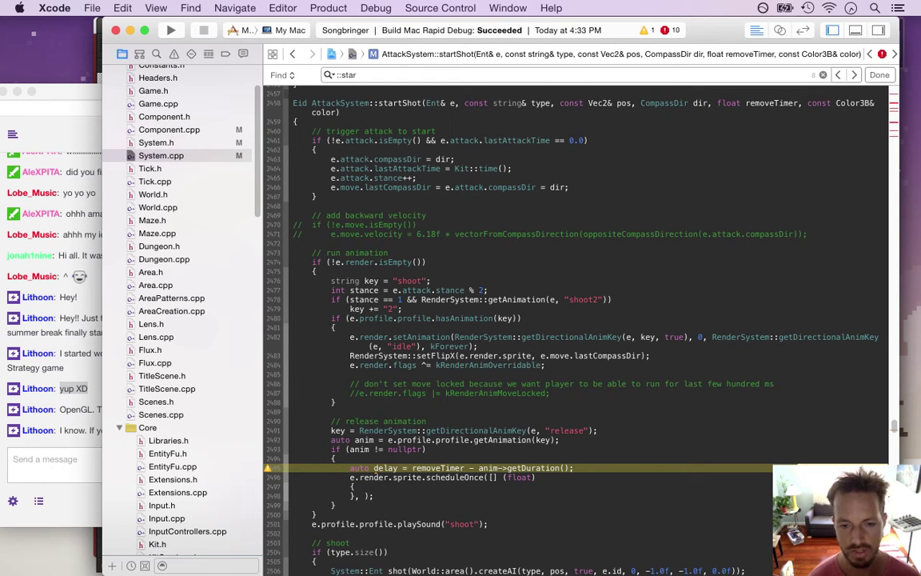
key("Up")
key("Up")
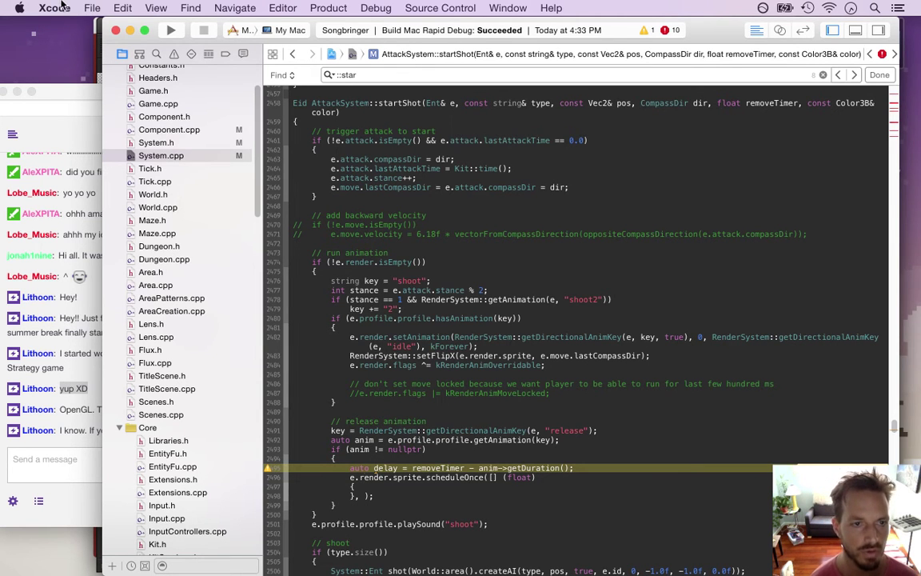
Read the latest Twitch chat messages in Safari, and return to the unfinished scheduleOnce arguments in Xcode.
left_click(355, 470)
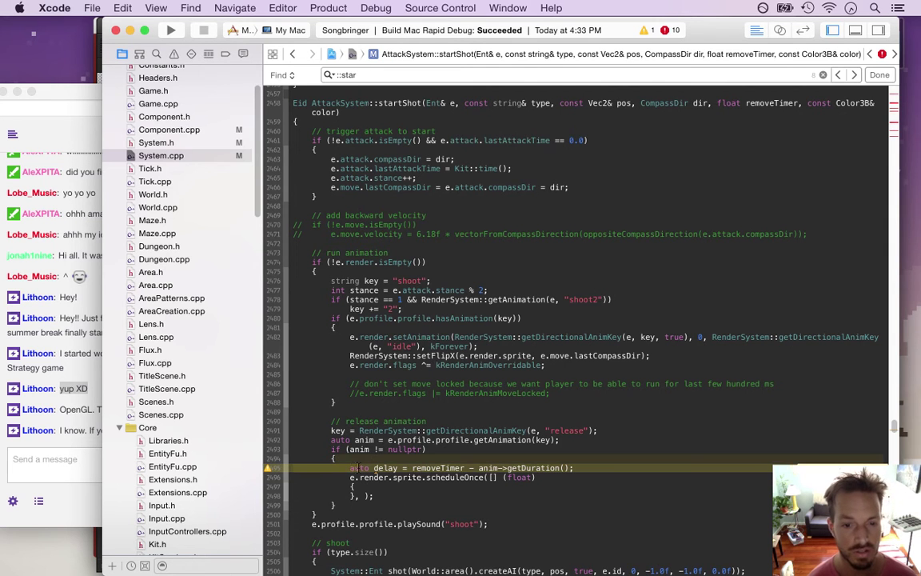
left_click(44, 7)
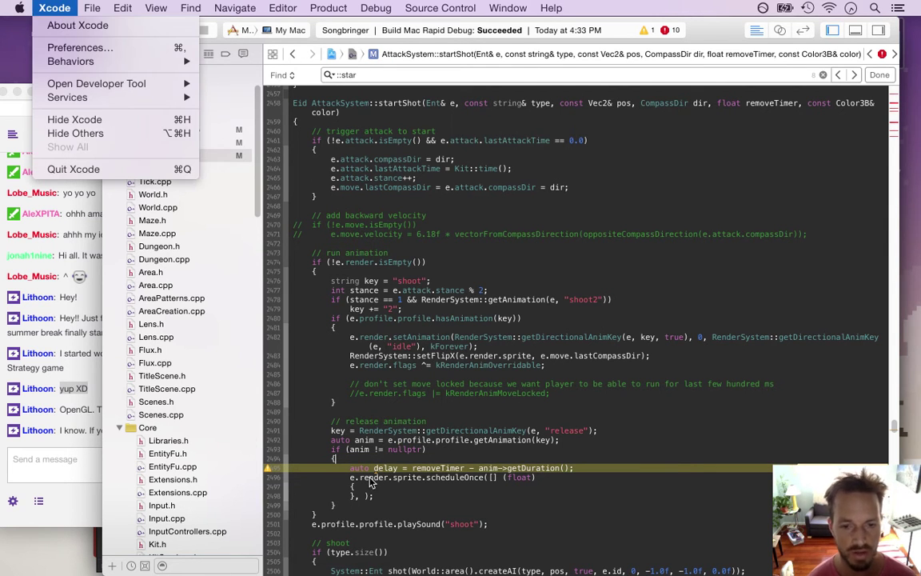
left_click(364, 496)
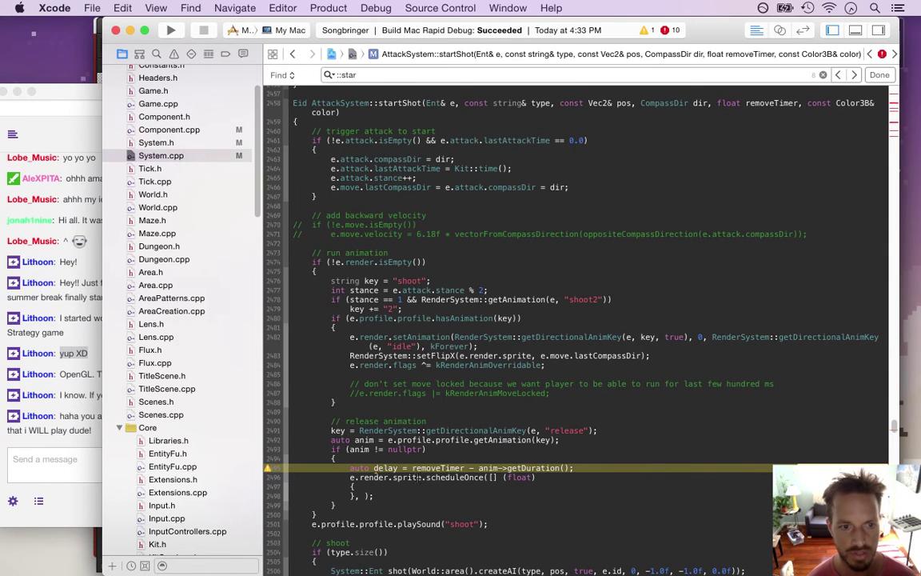
left_click(80, 396)
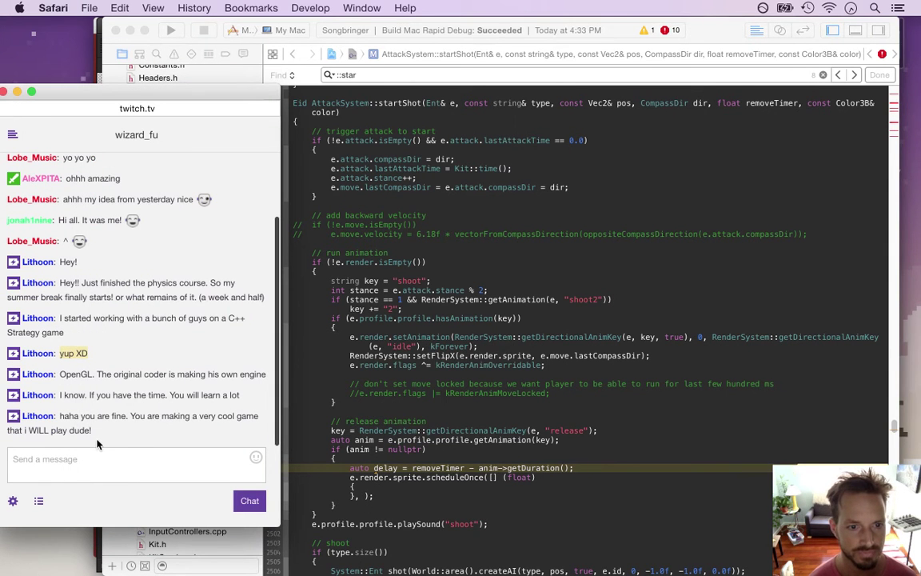
left_click_drag(73, 418, 102, 429)
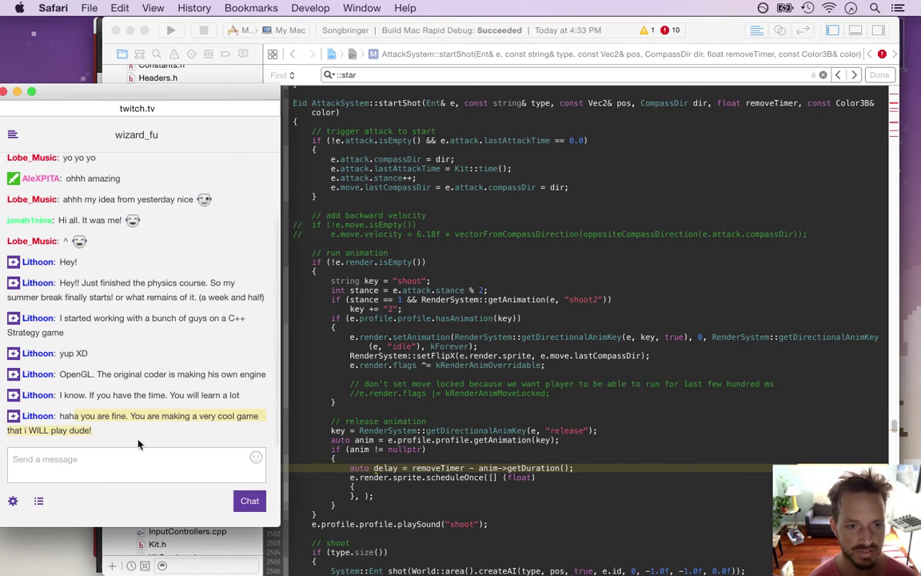
left_click(260, 425)
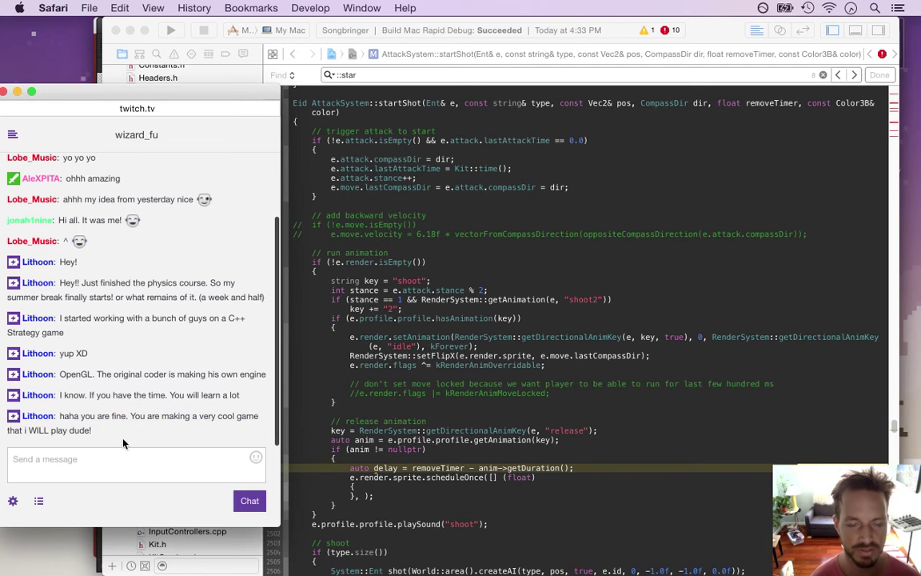
left_click(364, 501)
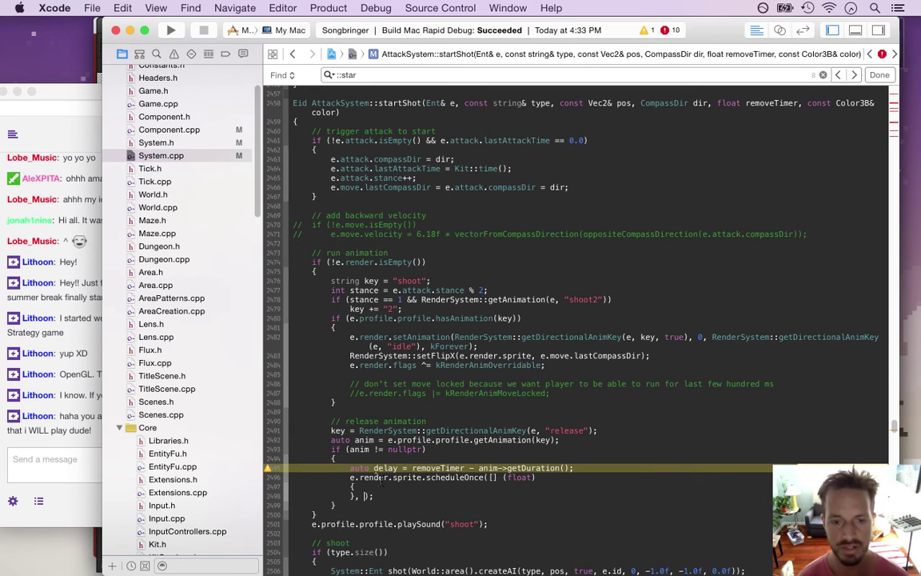
Complete the scheduleOnce arguments with delay, "releaseAnim" and add a blank line inside the lambda body.
type("delay,")
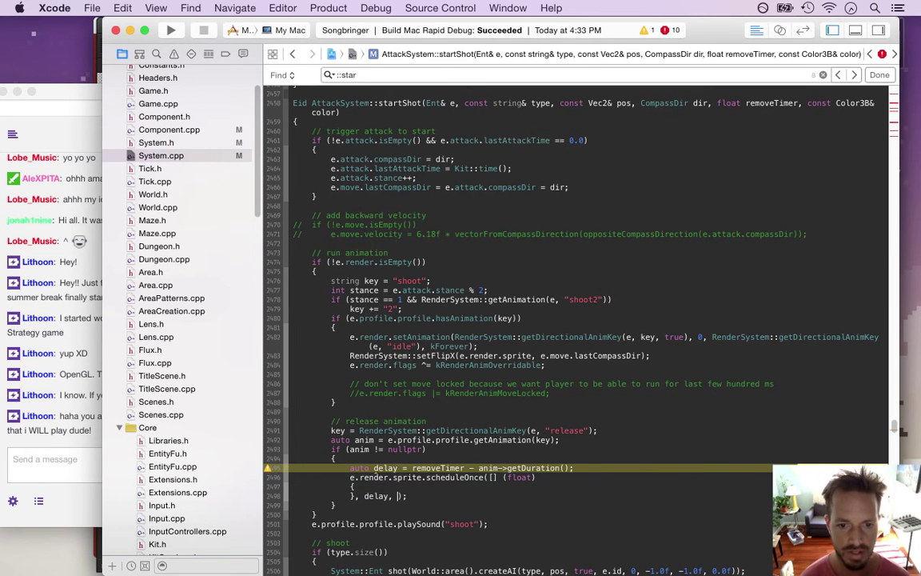
type(" \"")
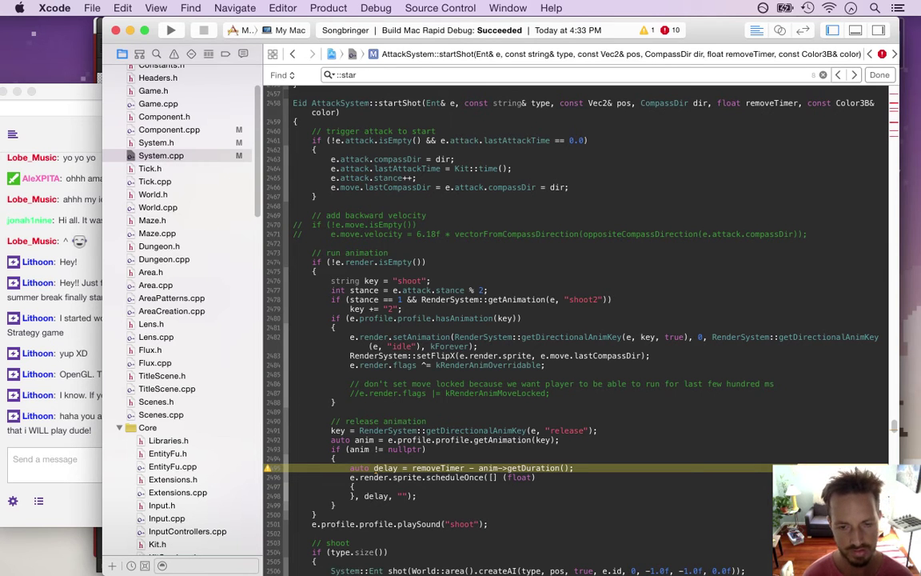
type("releaseAni")
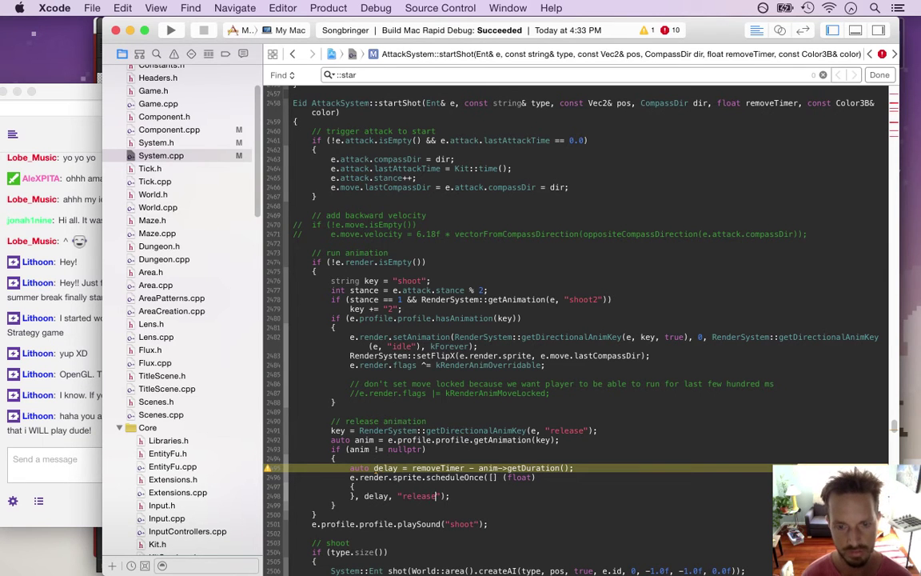
type("m")
key("Up")
key("Return")
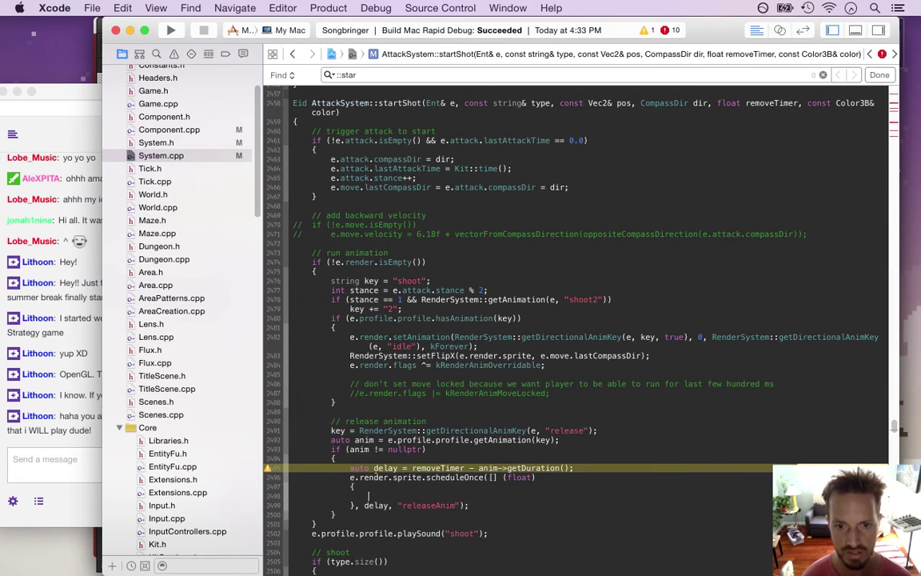
Begin a new auto declaration above the delay line in the anim != nullptr block.
key("Up")
key("Up")
key("Up")
key("Up")
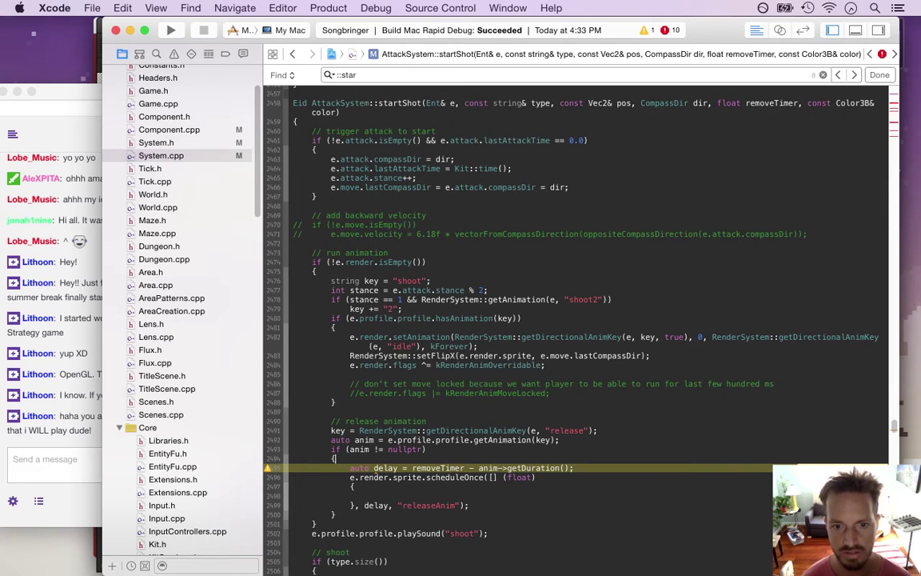
key("Return")
type("auto")
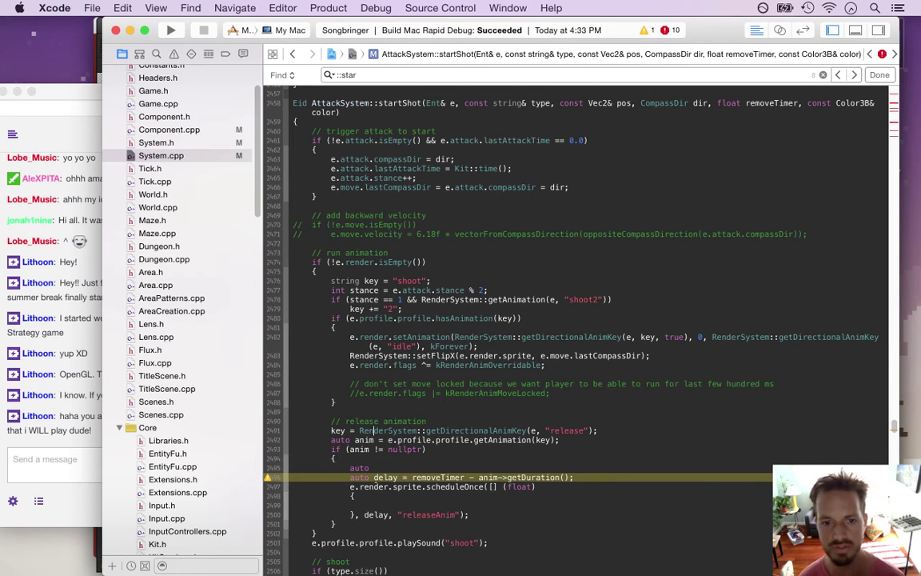
Cut the whole release animation block out of the run animation section and delete the leftover blank line.
key("shift+Down")
key("super+x")
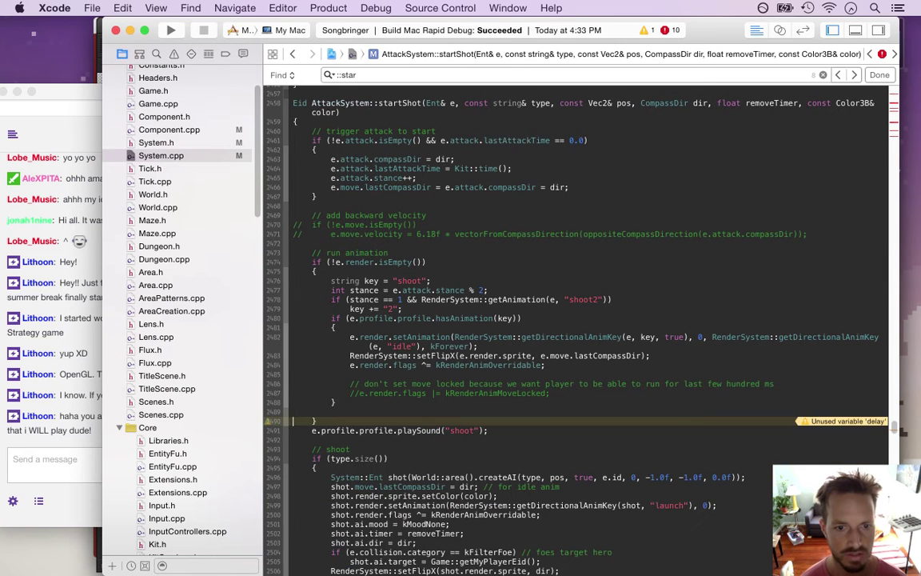
key("shift+Up")
key("BackSpace")
key("Down")
key("Down")
key("Down")
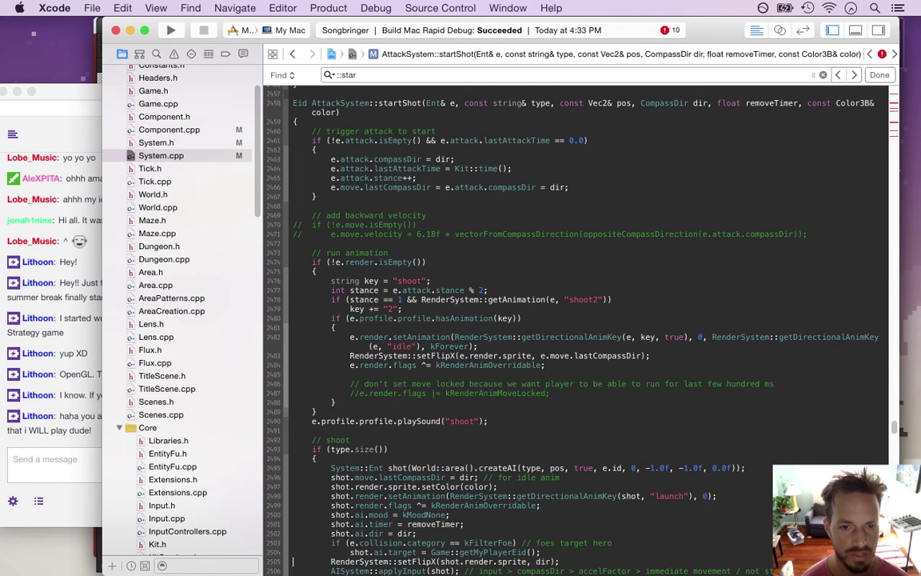
Paste the release animation block just before return shot.id; at the end of the shoot section.
scroll(576, 320, "down", 5)
scroll(575, 320, "down", 4)
key("Up")
key("Up")
key("Up")
key("Up")
key("Up")
key("Up")
key("Up")
key("Up")
key("Up")
key("Up")
key("Up")
key("Up")
key("Up")
key("Up")
key("Up")
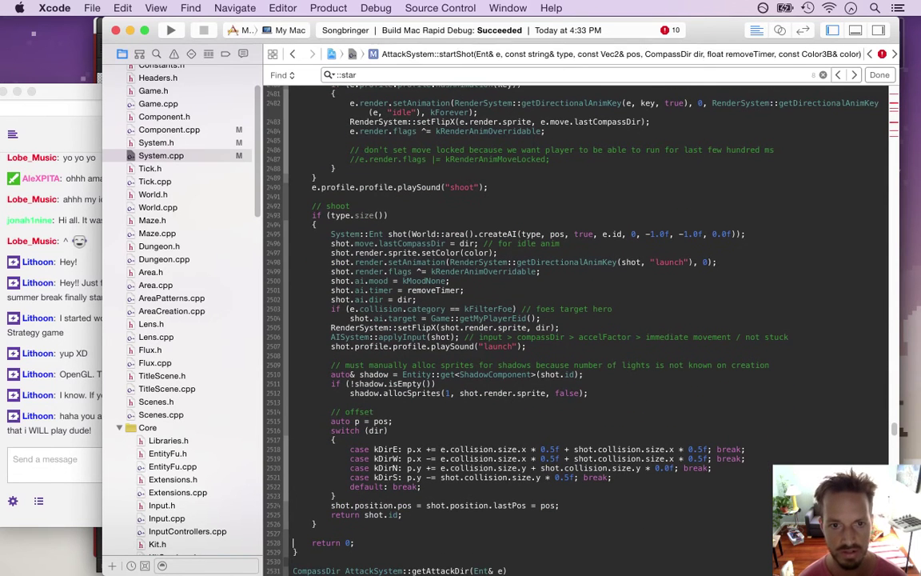
key("Down")
key("Down")
key("Down")
key("Down")
key("Down")
key("Down")
key("Down")
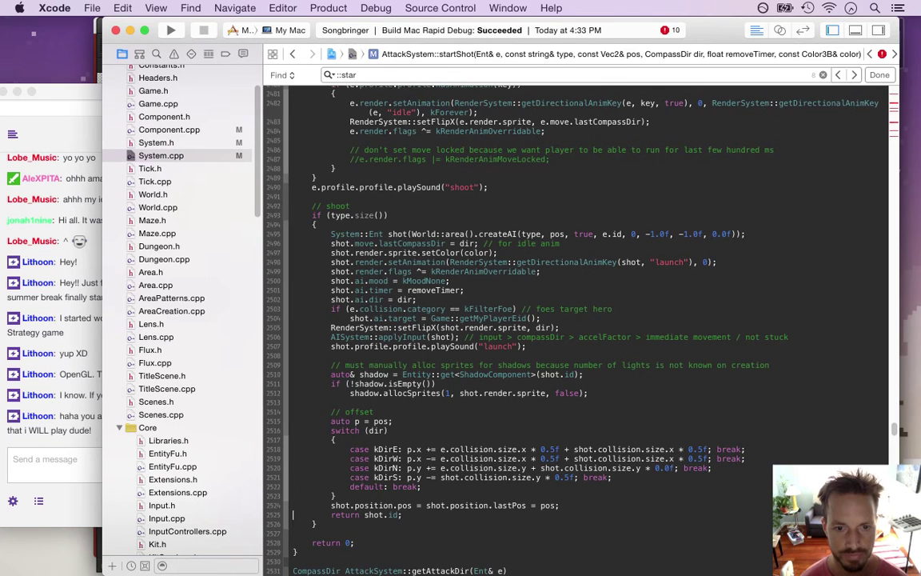
key("Down")
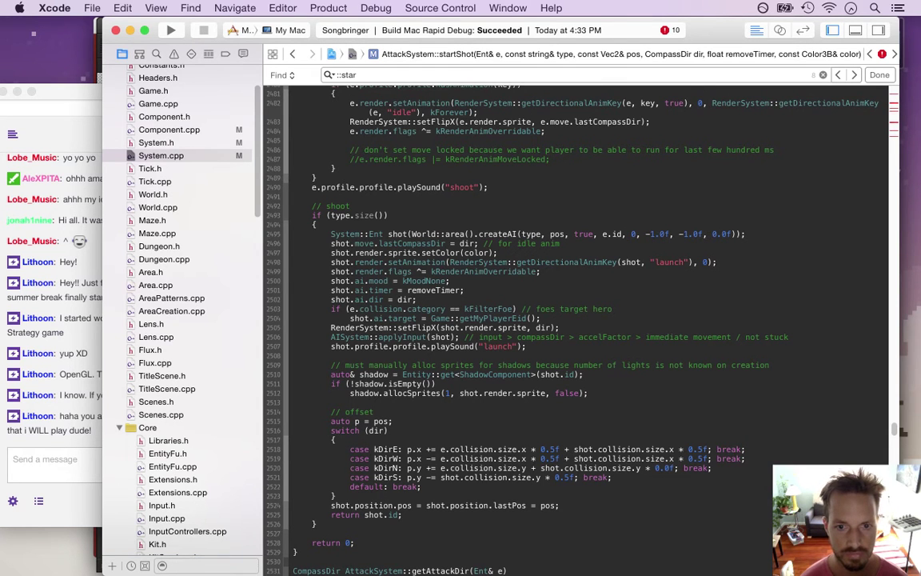
key("Return")
key("Return")
key("Return")
key("Up")
key("cmd+v")
Remove the surplus blank line above the pasted release animation comment.
key("Up")
key("Up")
key("Up")
key("Up")
key("Up")
key("Up")
key("Up")
key("Up")
key("Up")
key("Up")
key("Up")
key("Up")
key("Up")
key("Delete")
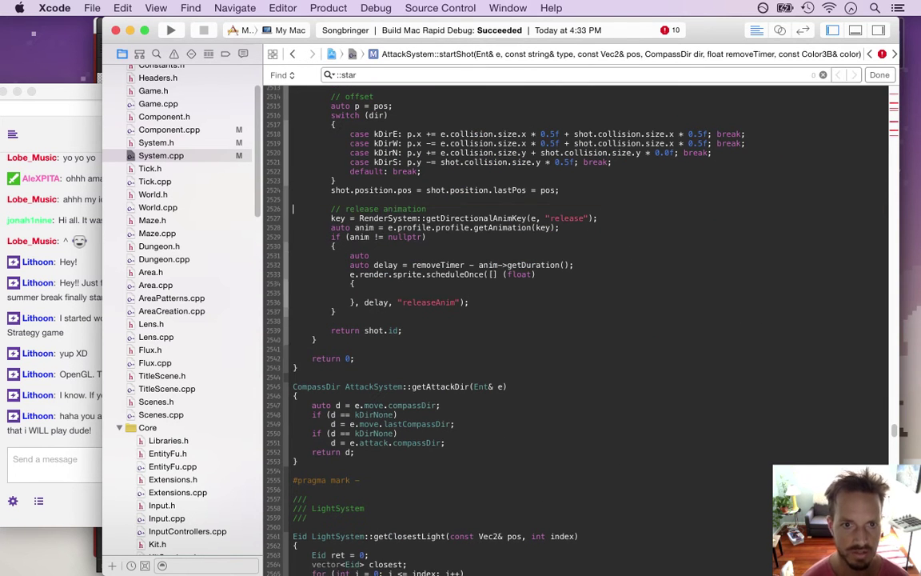
Complete the unfinished declaration in the anim != nullptr block as auto eid = shot.id;.
key("Down")
key("Down")
key("Down")
key("Down")
key("Down")
key("Down")
key("Down")
key("Down")
key("Up")
key("Down")
key("Left")
key("Up")
key("Up")
key("Up")
key("Up")
key("Right")
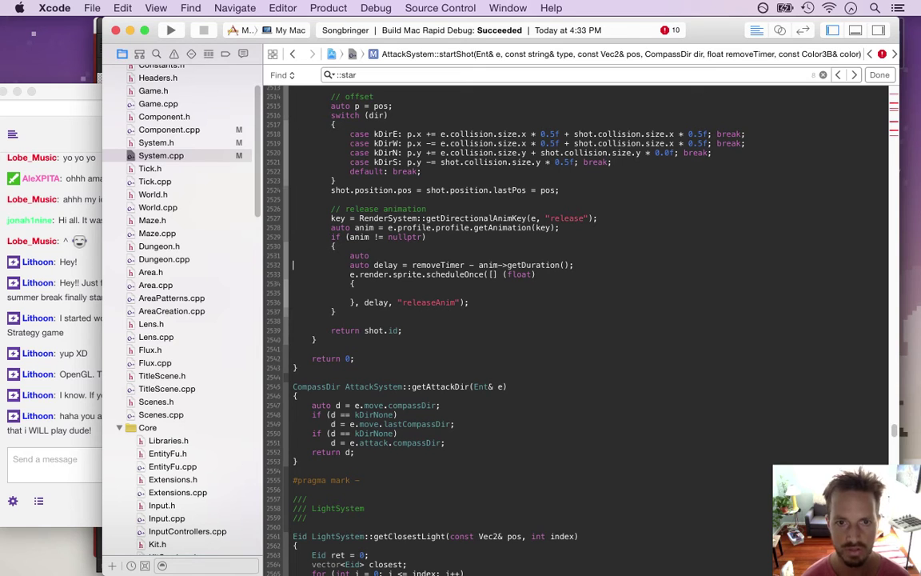
type("eid = shot.id")
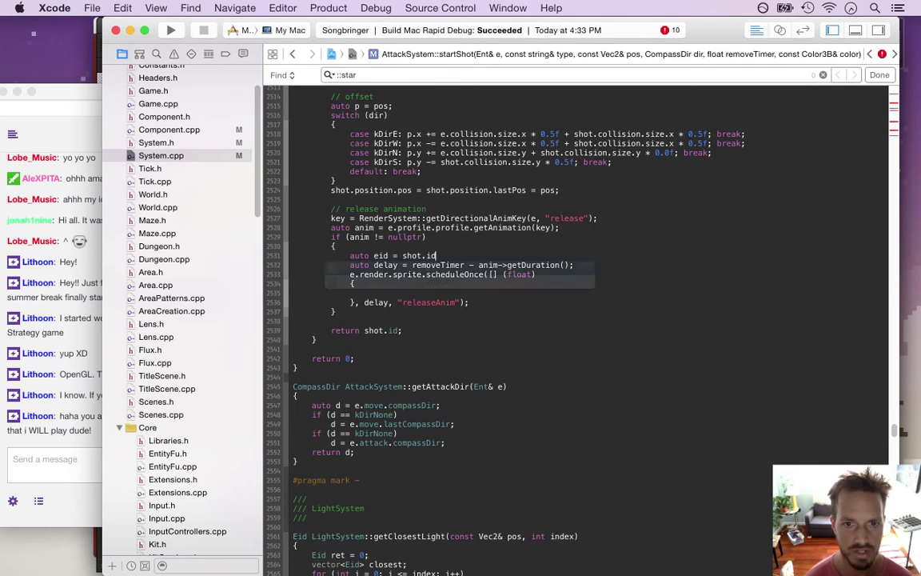
left_click(431, 265)
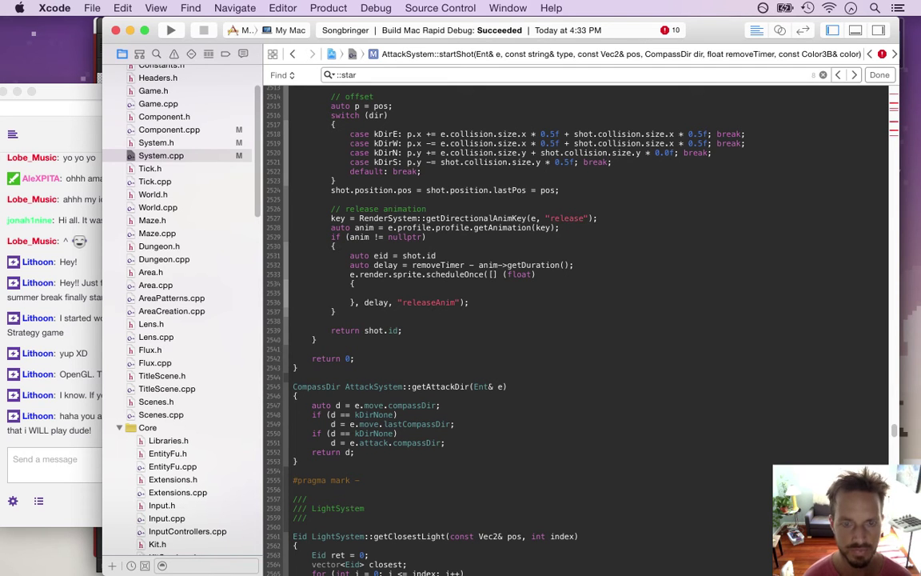
type(";")
Capture eid in the scheduleOnce lambda so it reads [eid] (float), and go to the blank line in its body.
key("Left")
key("Left")
key("Left")
type("eid")
key("Down")
key("Down")
type("System")
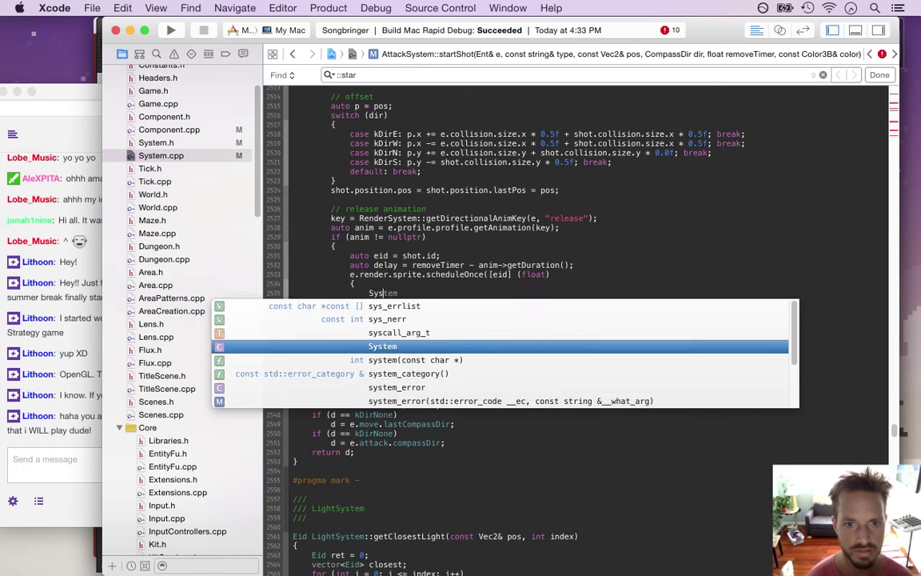
key("BackSpace")
key("BackSpace")
key("BackSpace")
key("BackSpace")
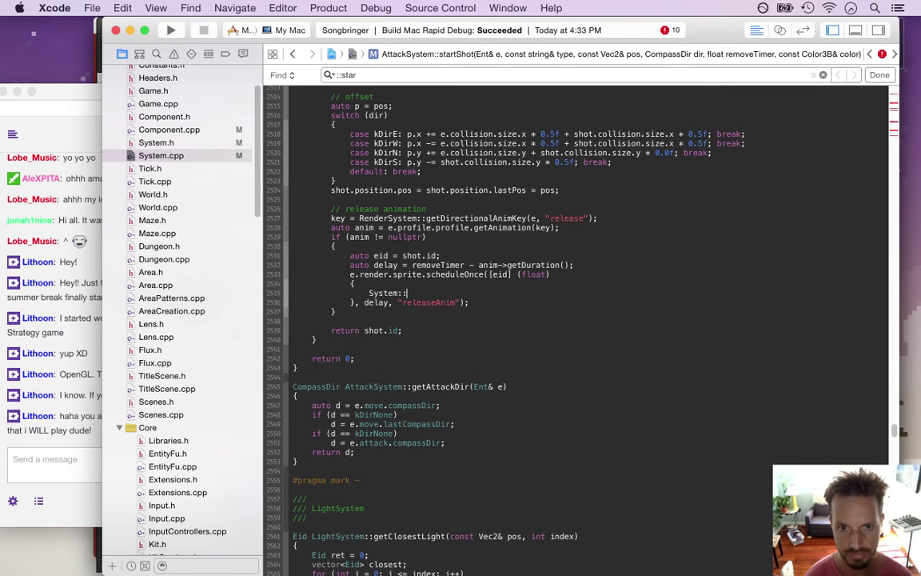
key("Escape")
key("BackSpace")
key("BackSpace")
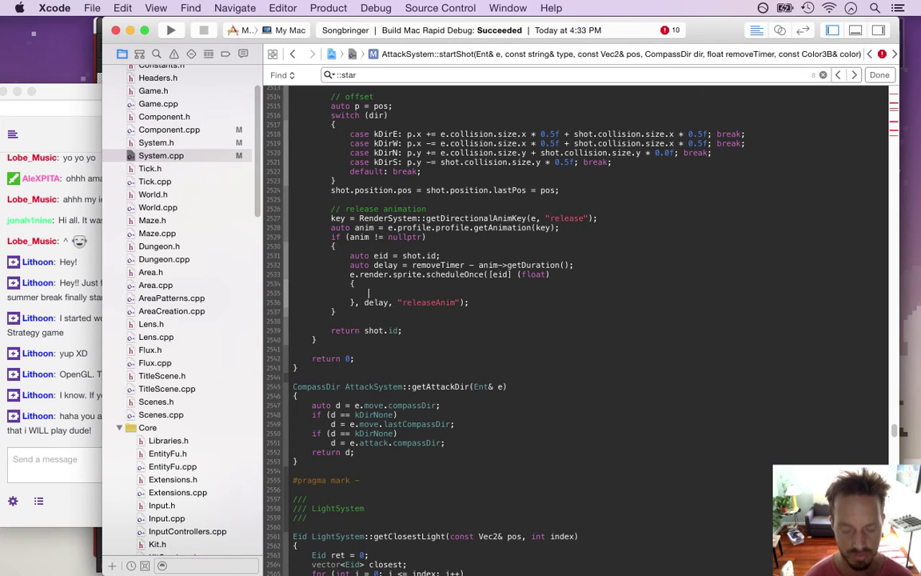
Start an Entity::get<RenderComponent>(eid).setAnimation call in the scheduleOnce lambda body, using the overload with key and repeat arguments.
type("Entity:")
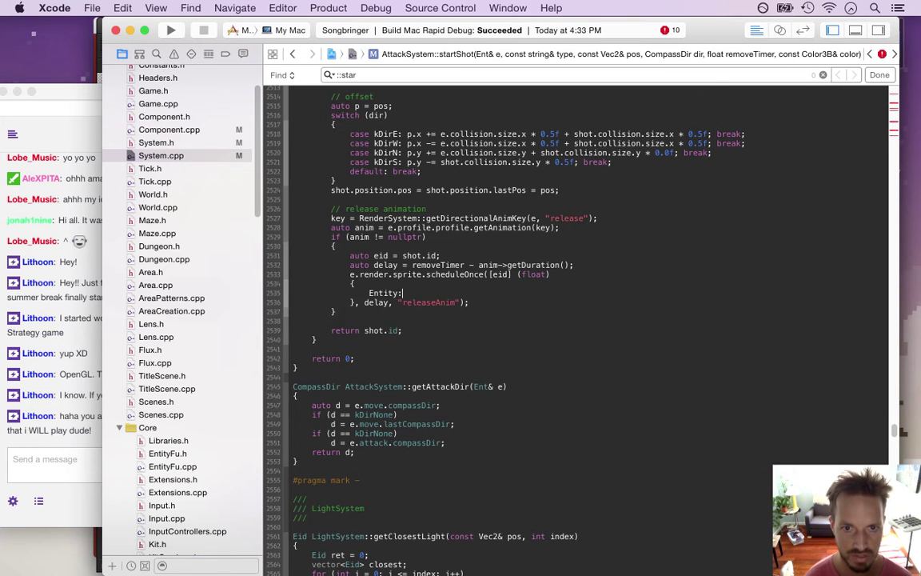
type(":get")
key("Return")
type("Rende")
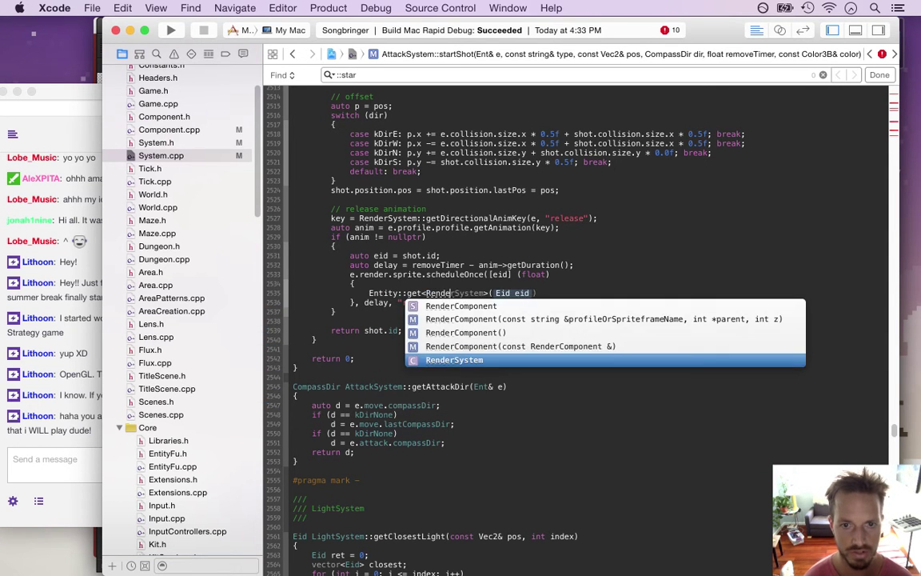
type("rComponent")
key("Return")
key("Tab")
type("d).a")
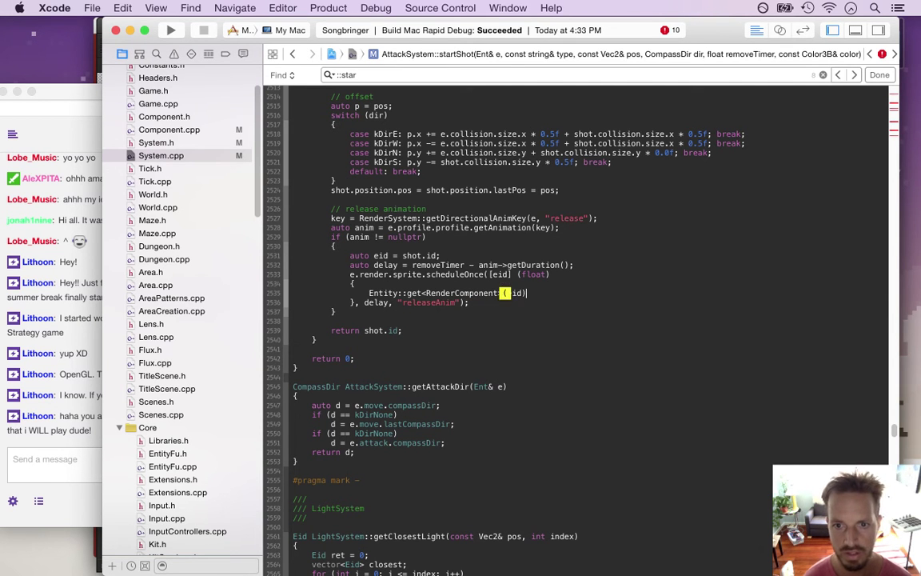
key("BackSpace")
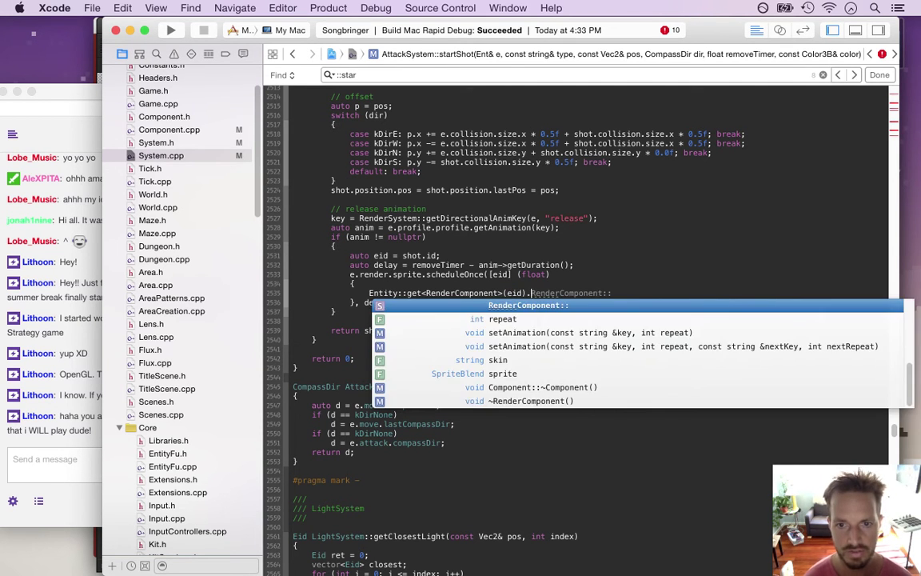
type("set")
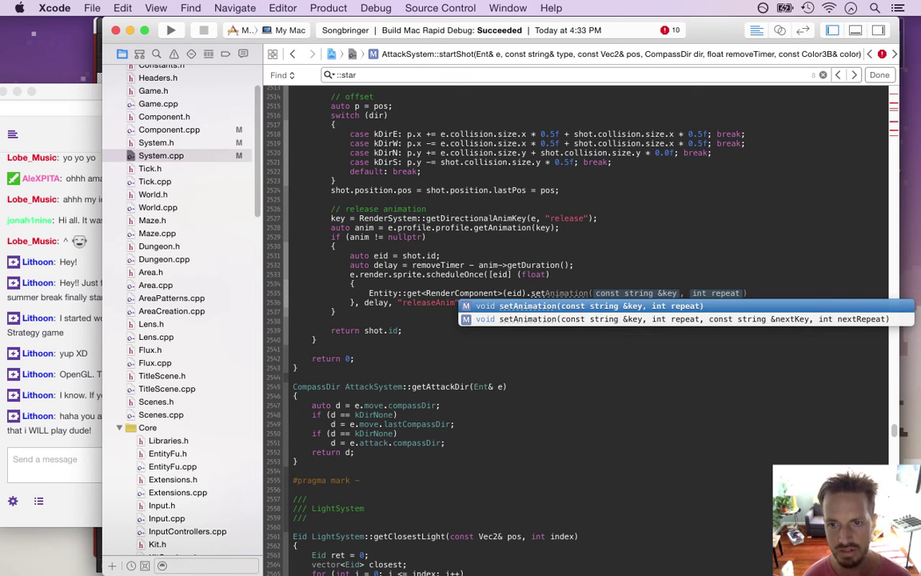
key("Return")
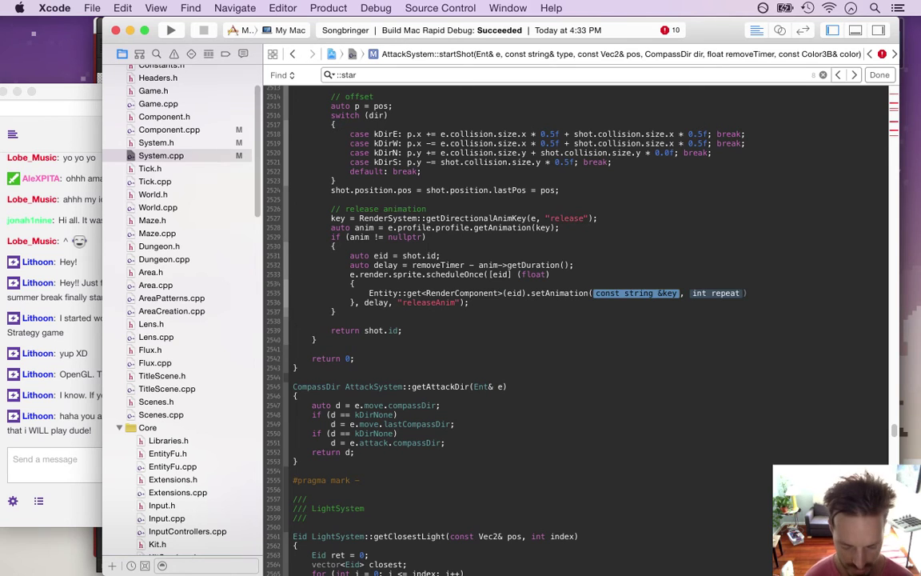
type("\"relea")
key("BackSpace")
key("BackSpace")
key("BackSpace")
key("BackSpace")
key("BackSpace")
key("BackSpace")
Add key to the scheduleOnce lambda's capture list so it reads [eid, key].
key("Up")
key("Up")
key("Left")
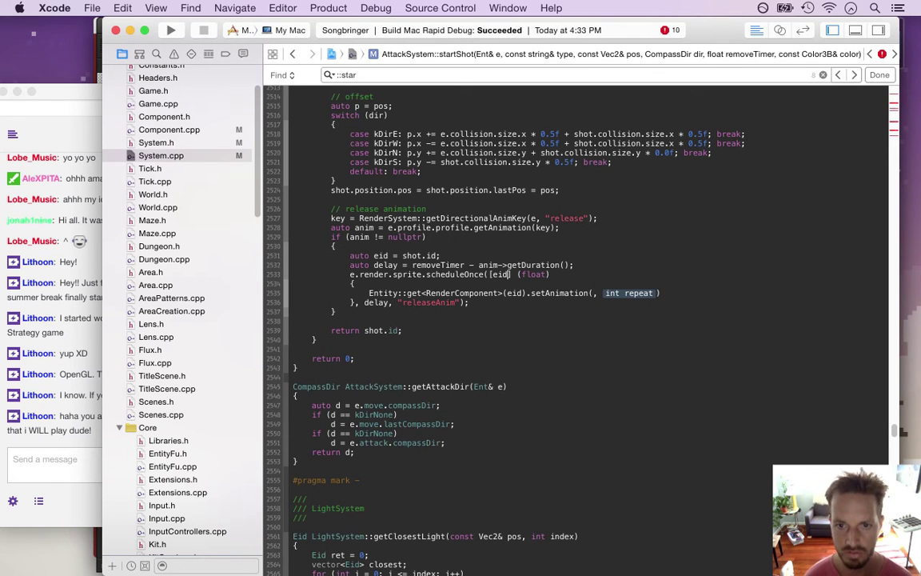
type(", key")
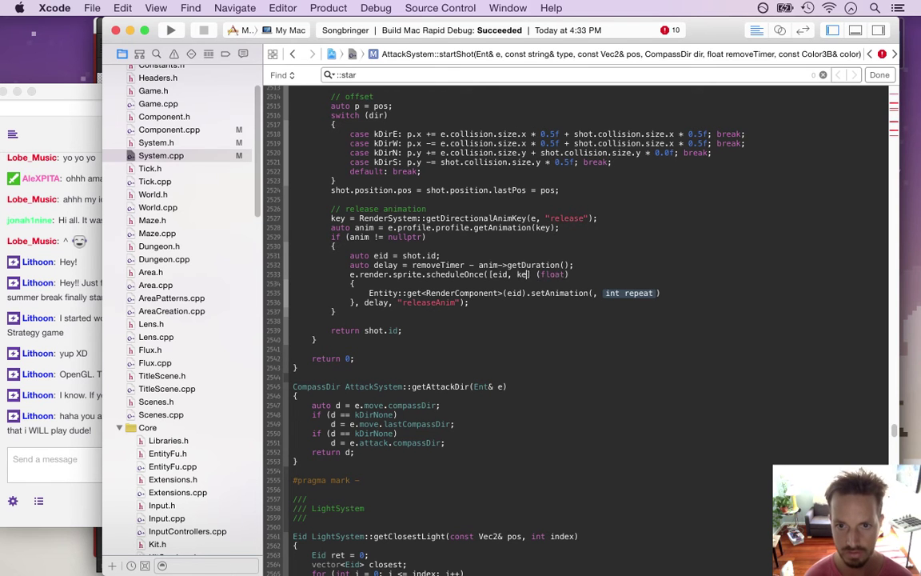
Declare key as a string in the release animation block's getDirectionalAnimKey assignment.
scroll(474, 296, "up", 10)
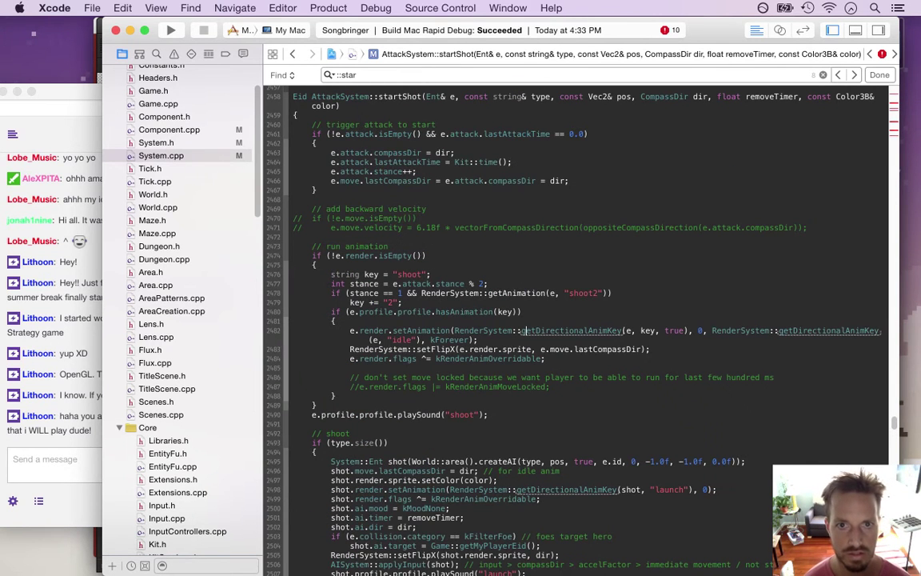
scroll(474, 306, "down", 10)
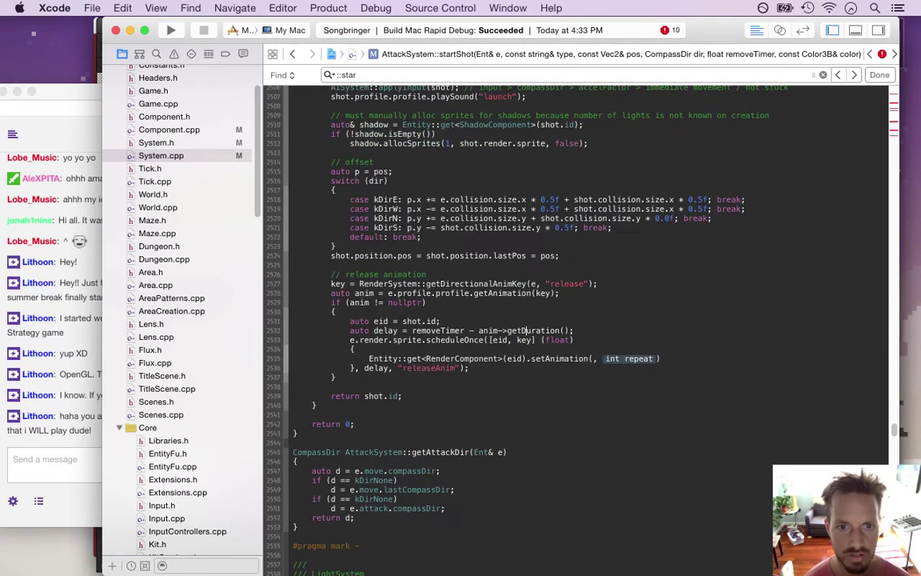
scroll(575, 320, "up", 4)
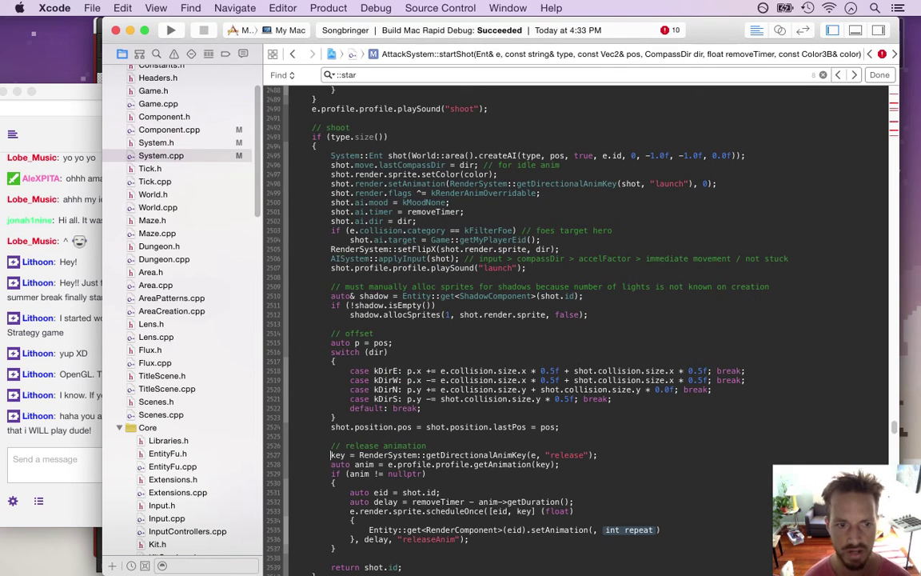
type("string")
Complete the call in the lambda body as setAnimation(key, 0);.
key("Down")
key("Down")
key("Down")
key("Down")
key("Down")
key("Down")
key("Down")
key("Down")
key("Down")
key("Down")
key("Down")
key("Down")
key("Down")
key("Down")
key("Down")
key("Down")
key("Down")
key("Down")
key("Down")
key("Down")
key("Up")
key("Up")
key("Up")
key("Up")
key("Up")
key("Up")
key("Up")
key("Up")
key("Up")
key("Up")
key("Up")
key("Up")
key("Up")
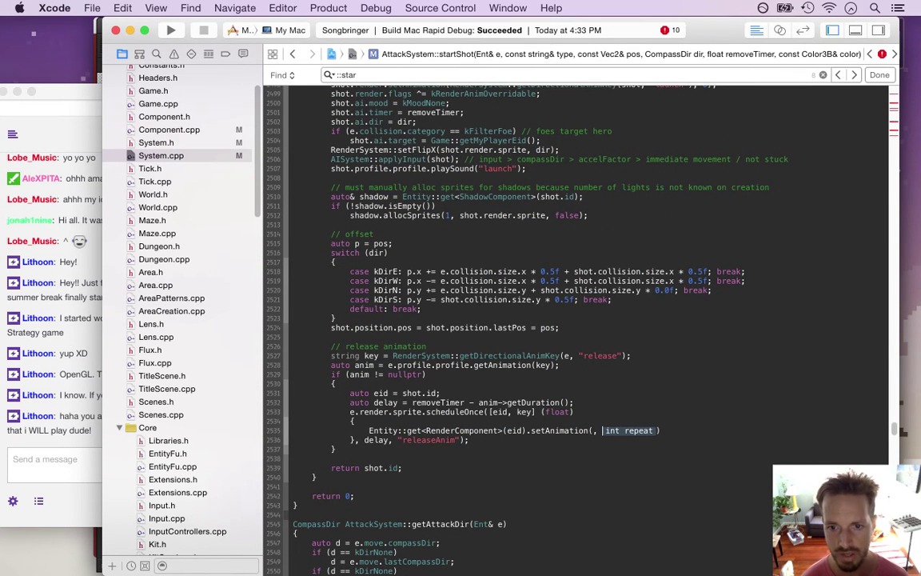
type("key, ")
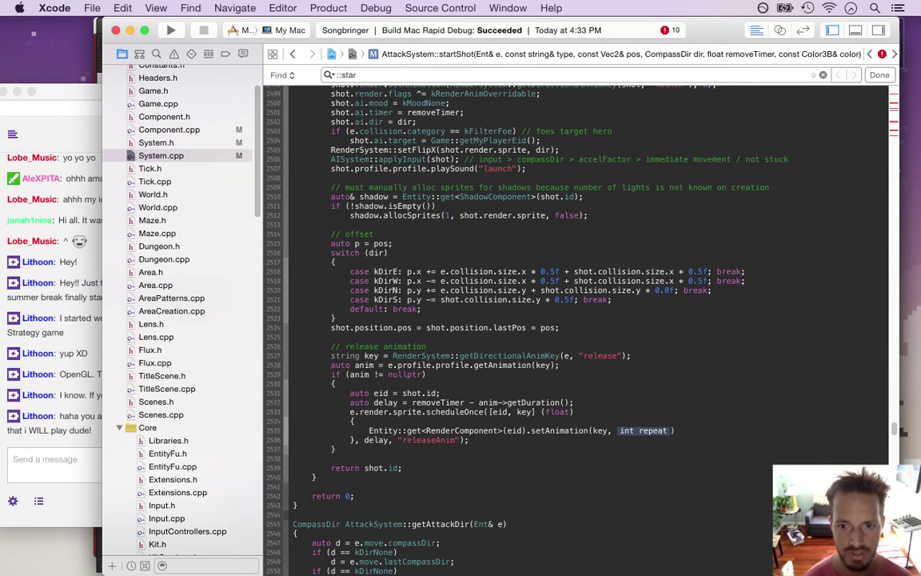
type("0);")
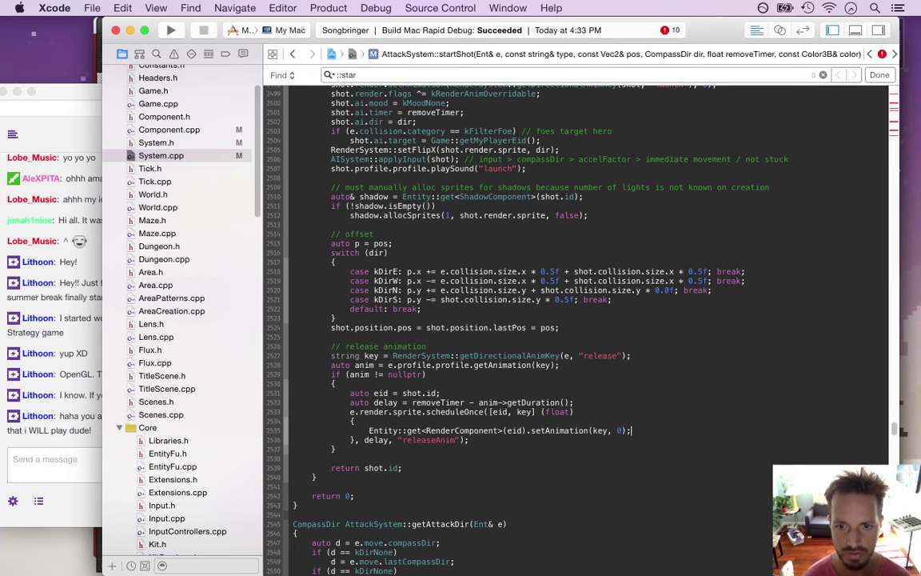
Build and run Songbringer, and swing the sword in several directions to watch the ghost sword's release animation.
key("super+r")
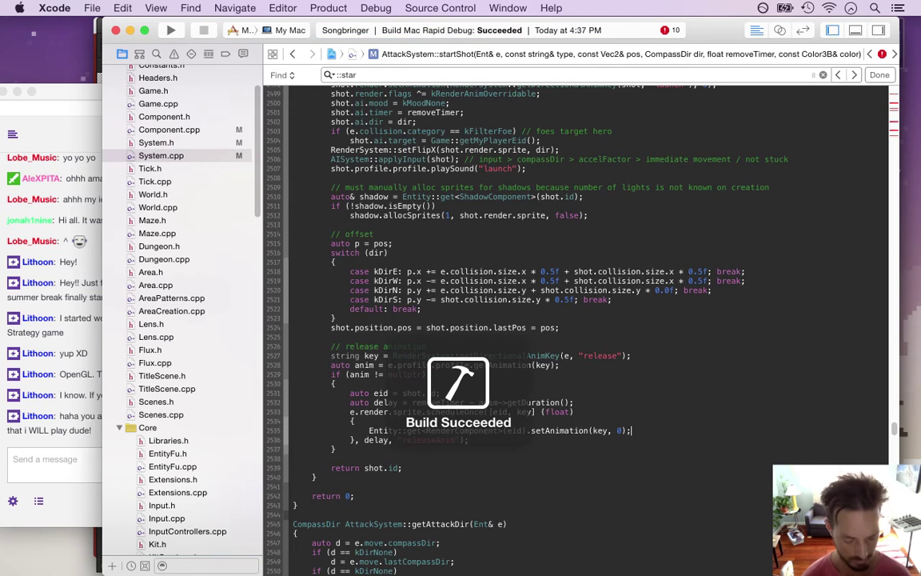
key("super+r")
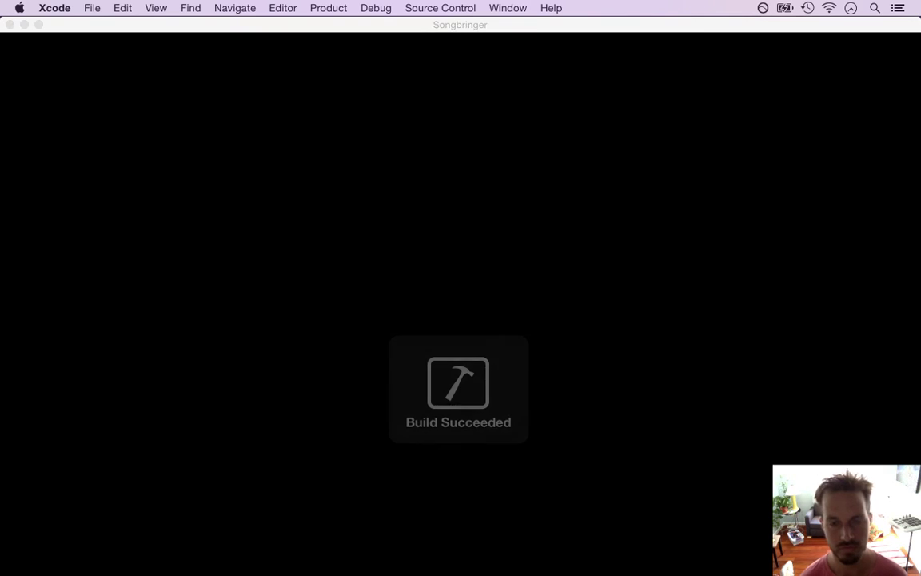
key("Up")
key("Left")
key("Up")
key("Right")
key("space")
key("space")
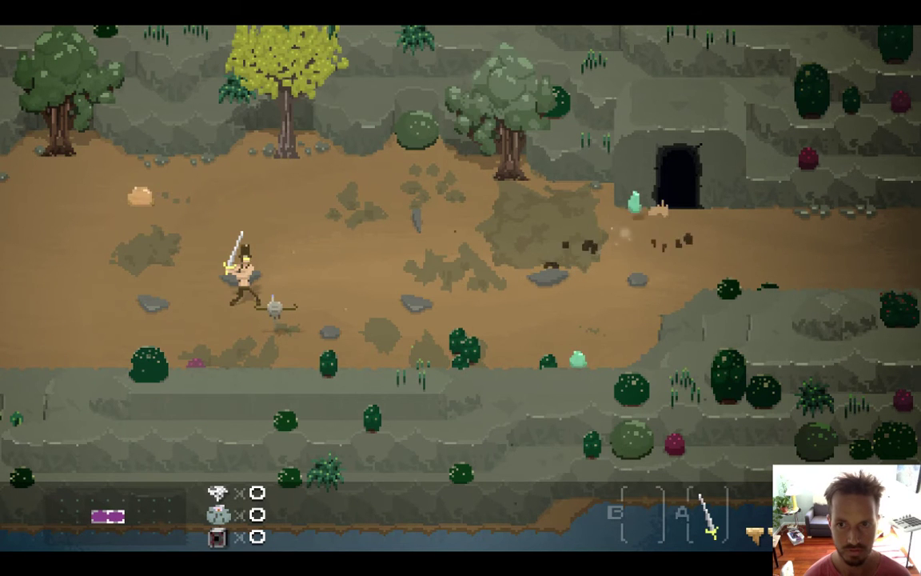
key("space")
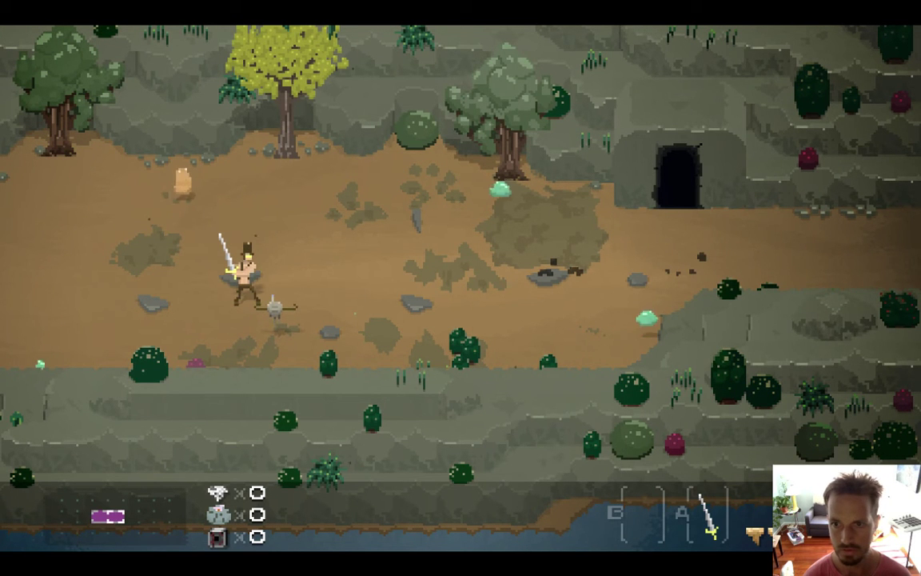
key("Left")
key("x")
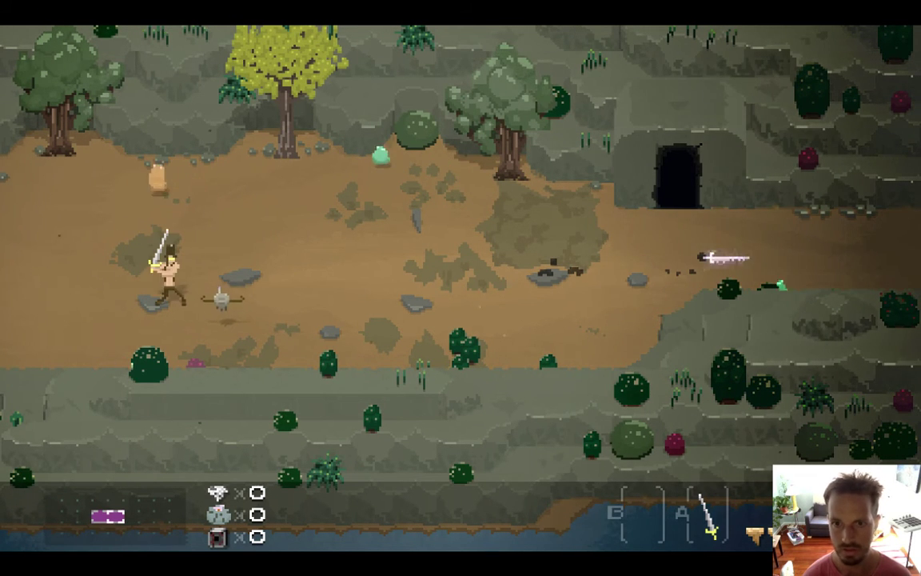
Quit the game and set a breakpoint on line 2527, where the release animation key is assigned.
key("super+q")
left_click(561, 365)
key("super+backslash")
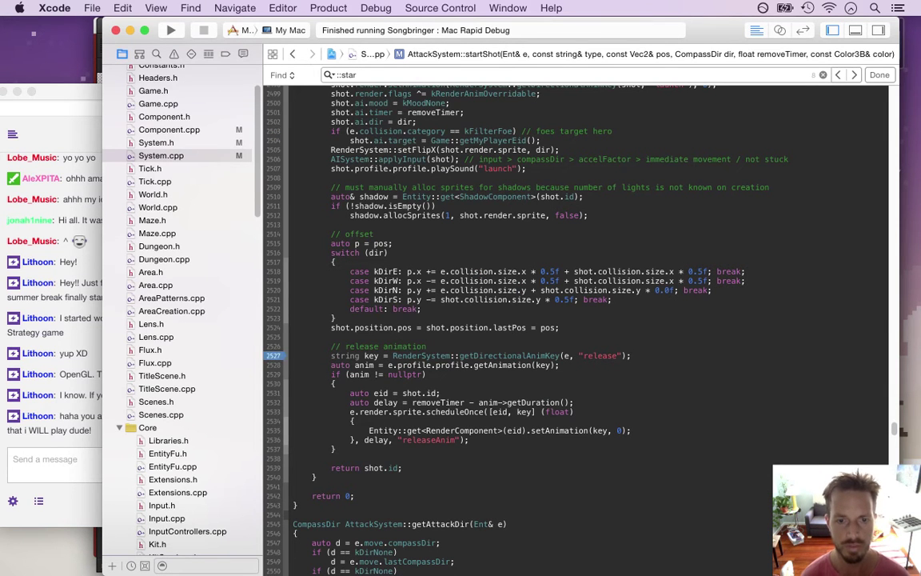
Run the game again and launch a ghost sword to trigger the breakpoint in startShot.
key("super+r")
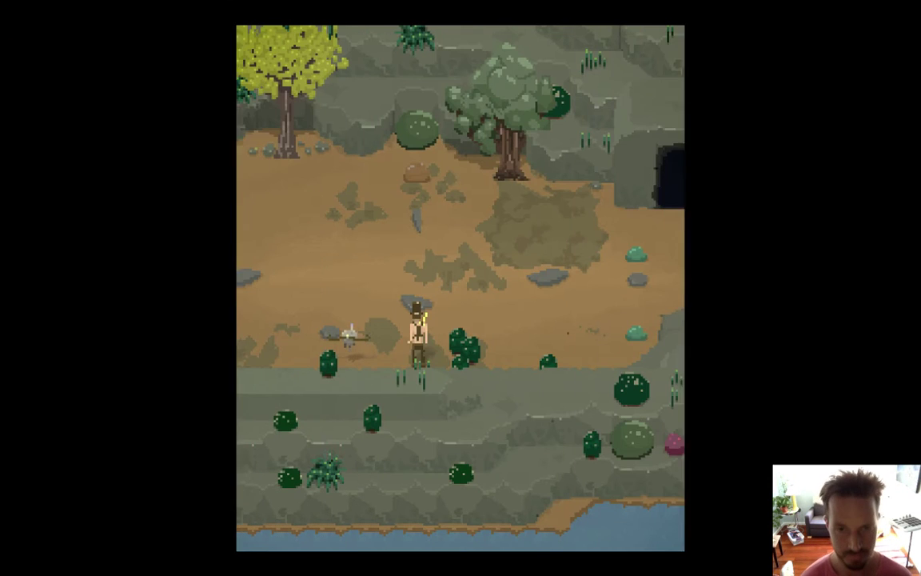
key("Left")
key("Up")
key("Right")
key("space")
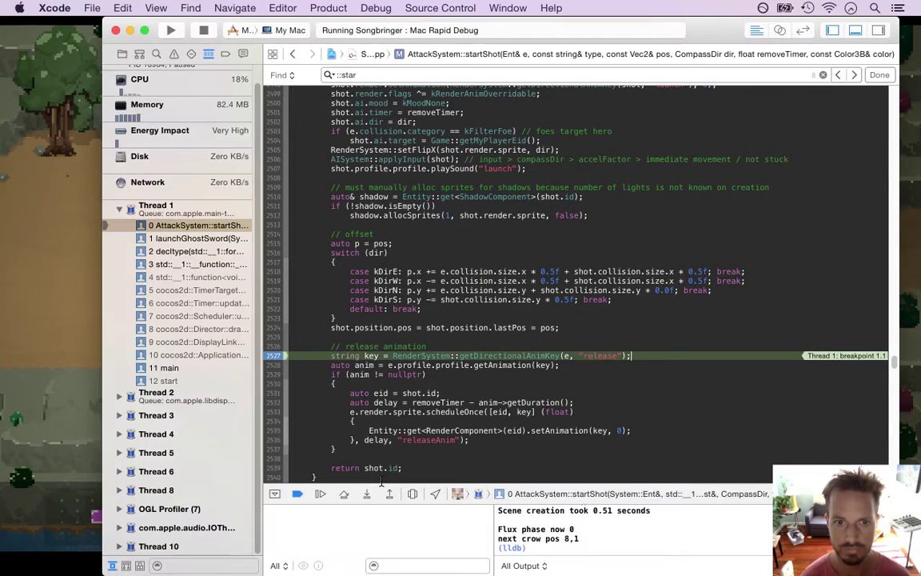
Return to the paused Xcode debugger and step over the string key assignment.
key("super+Tab")
key("super+Tab")
key("super+Tab")
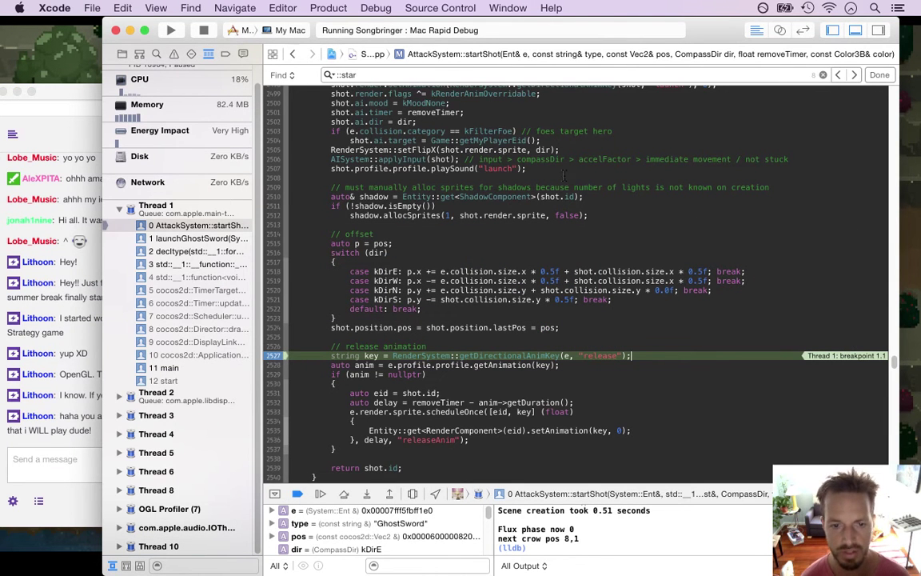
left_click(344, 494)
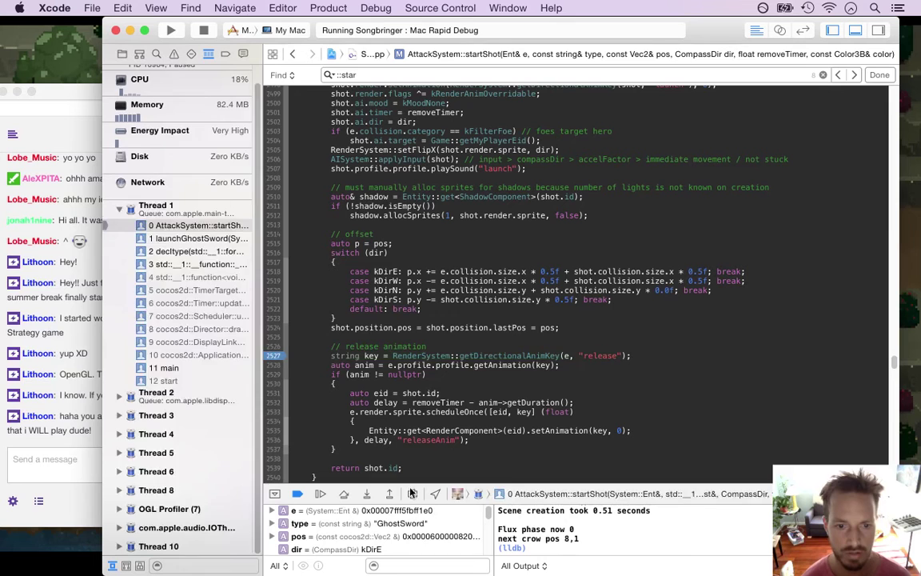
Enlarge the debug area and limit the variables view to local variables.
left_click(736, 469)
left_click_drag(737, 488, 734, 366)
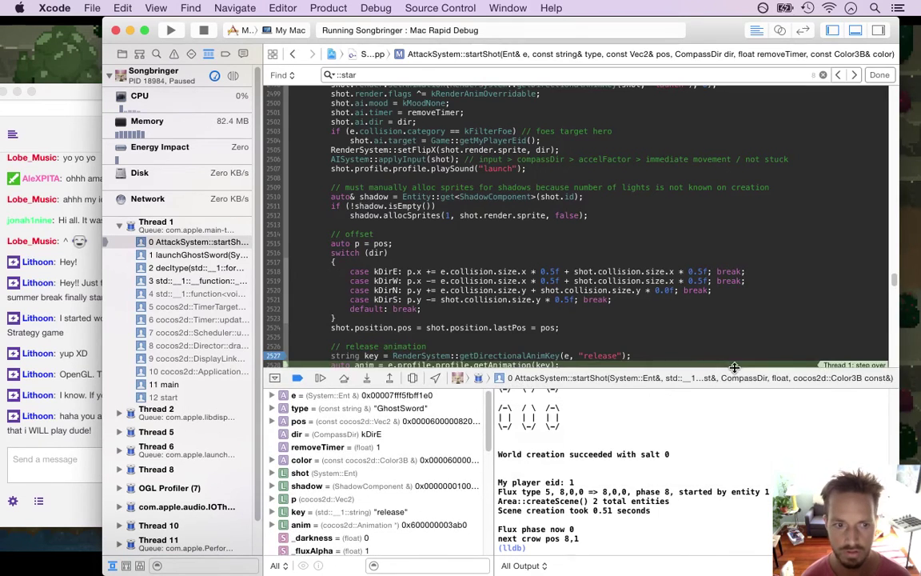
left_click_drag(894, 272, 895, 277)
scroll(894, 279, "down", 5)
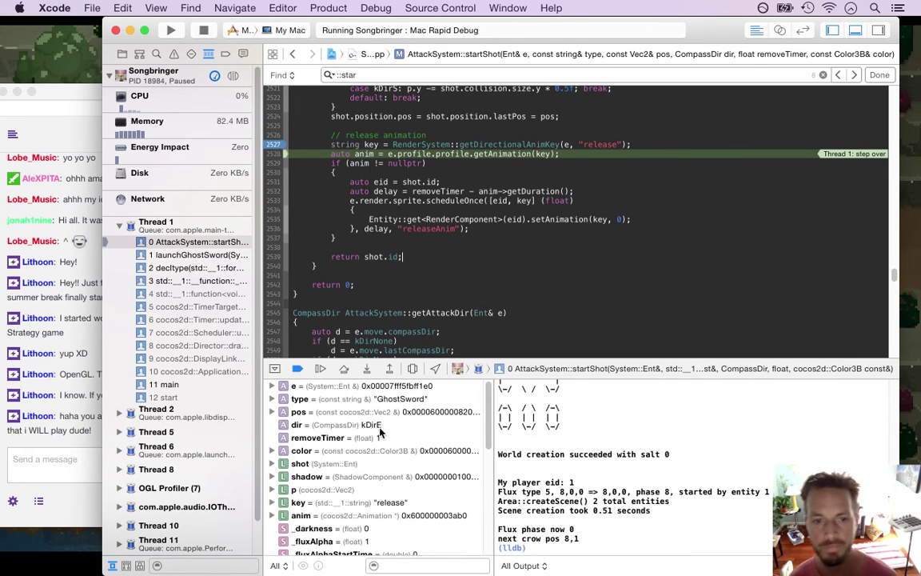
left_click_drag(694, 360, 640, 291)
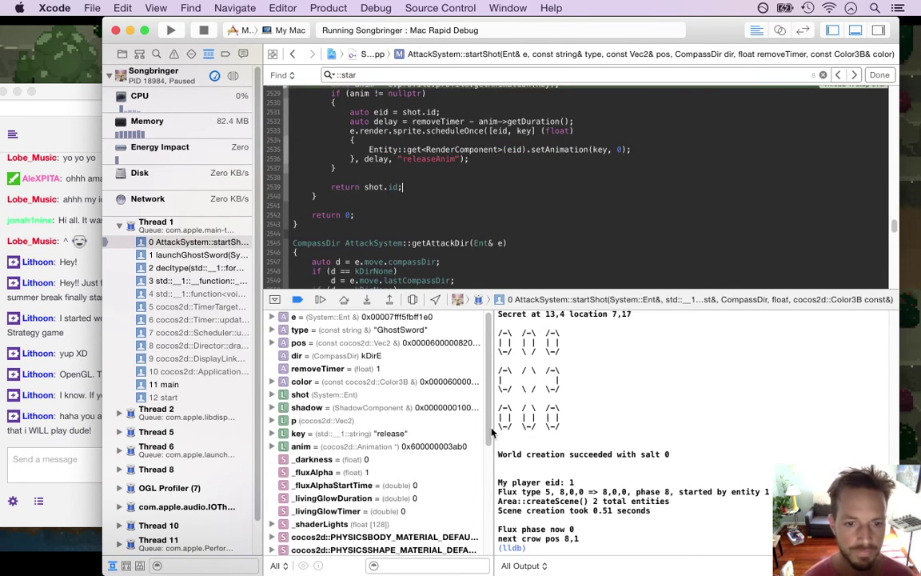
left_click(280, 565)
left_click(298, 551)
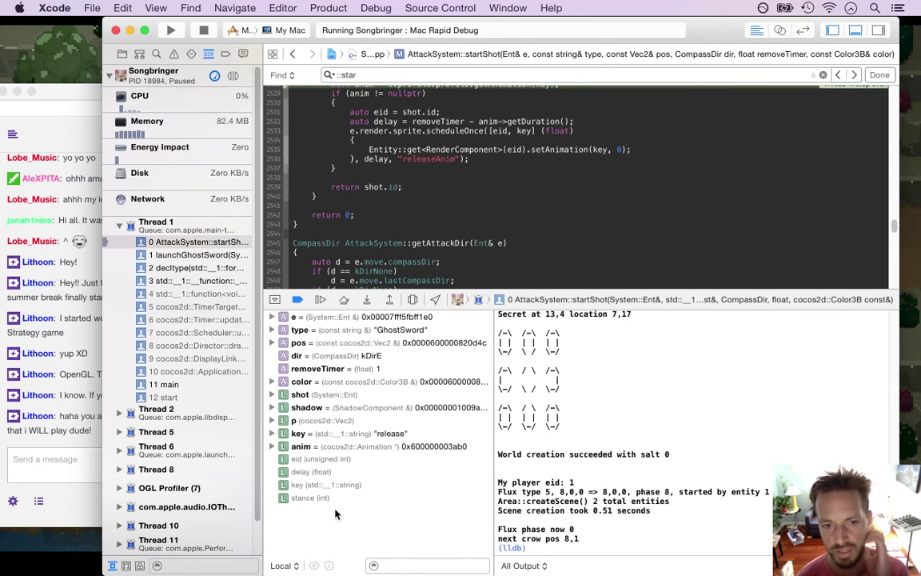
Check the key variable, step over the getAnimation(key) line, and review the release animation code.
left_click(354, 433)
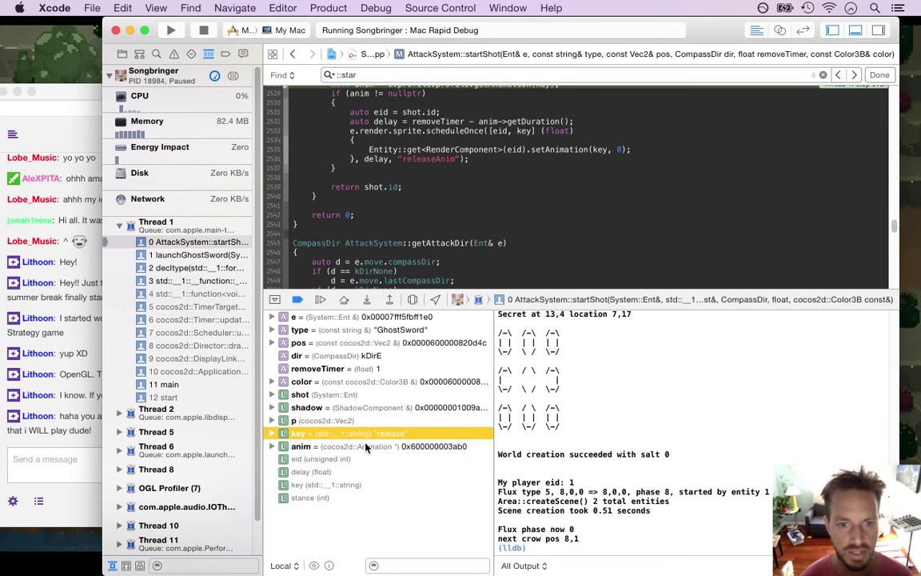
left_click(342, 302)
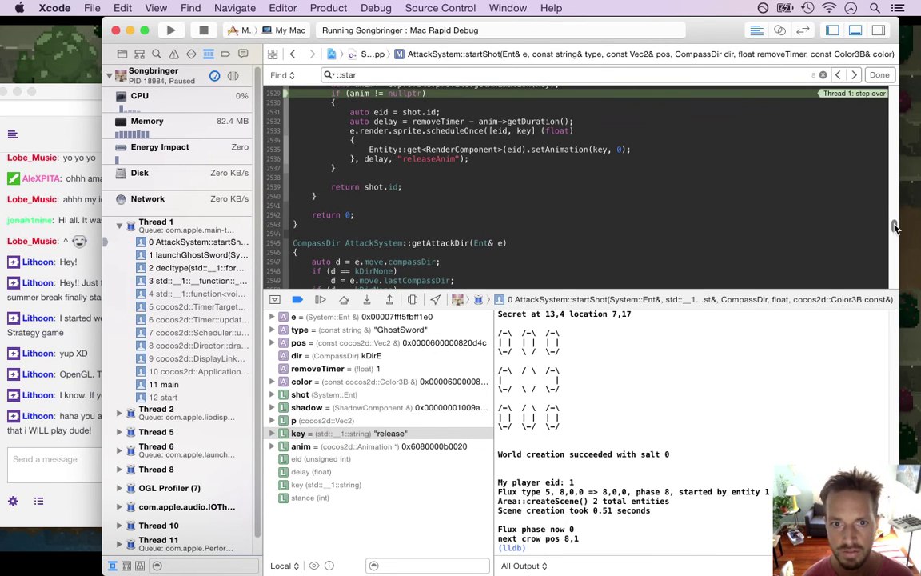
scroll(894, 228, "up", 10)
scroll(863, 224, "down", 6)
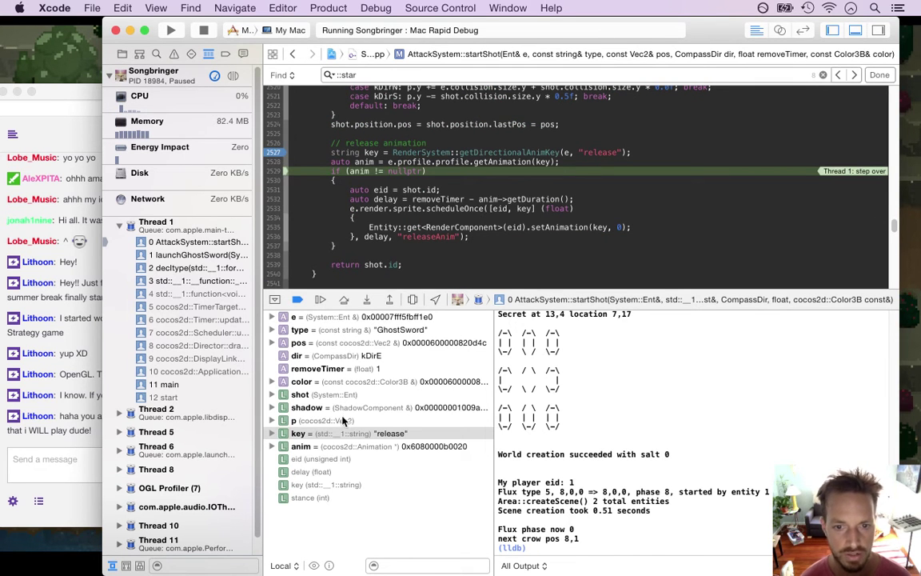
Expand the anim variable and examine its _totalDelayUnits and _delayPerUnit values.
left_click(301, 448)
left_click(273, 447)
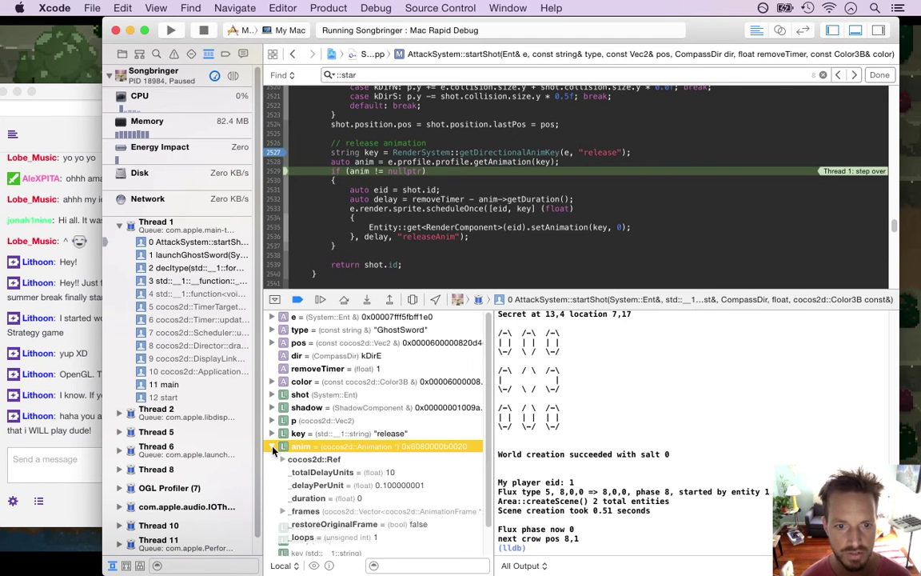
left_click(272, 446)
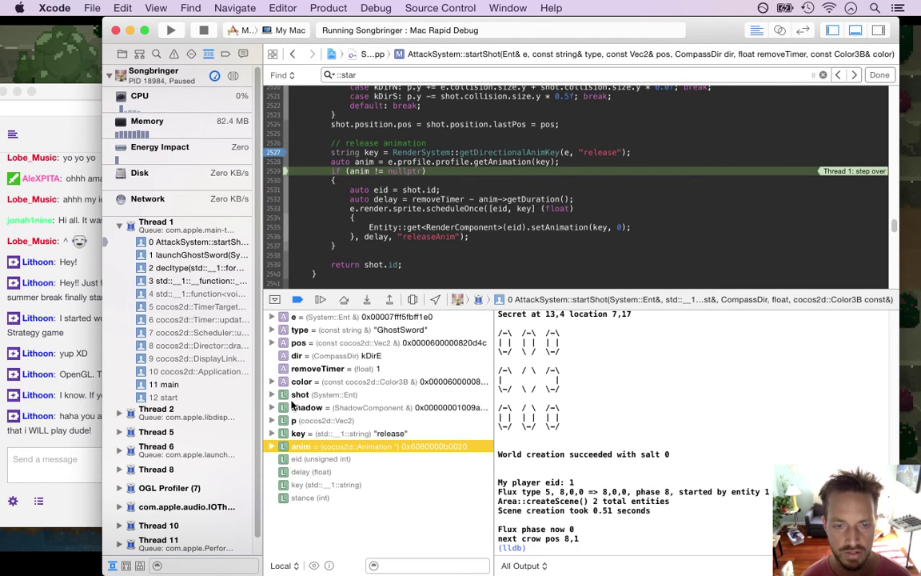
left_click(272, 447)
left_click(299, 472)
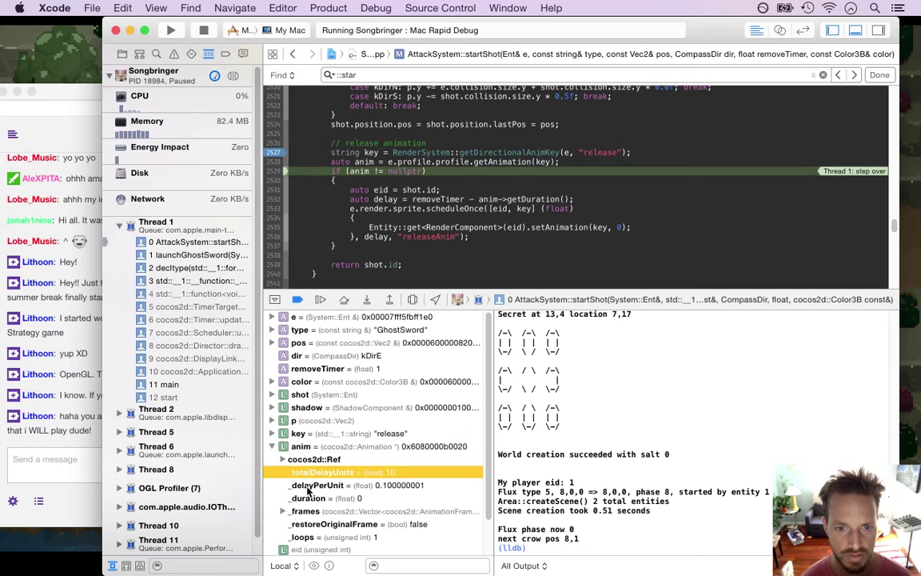
left_click(312, 486)
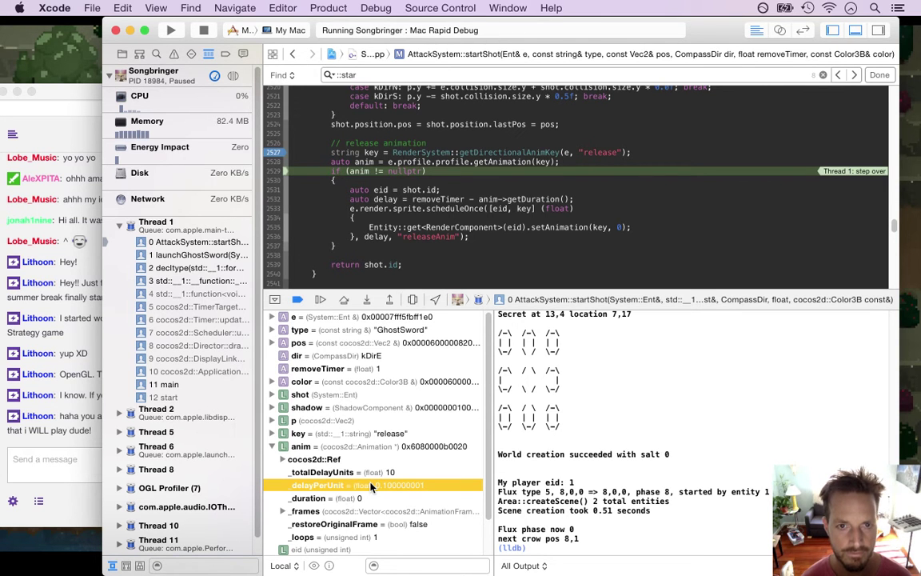
Stop the game, replace e with shot in the release animation's getAnimation and scheduleOnce calls, and rebuild.
left_click(204, 29)
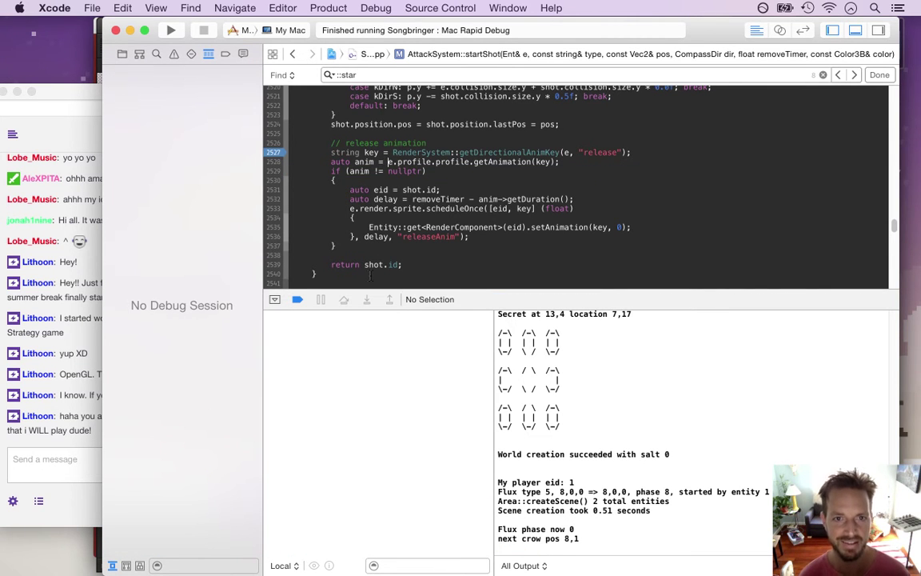
key("BackSpace")
type("shot")
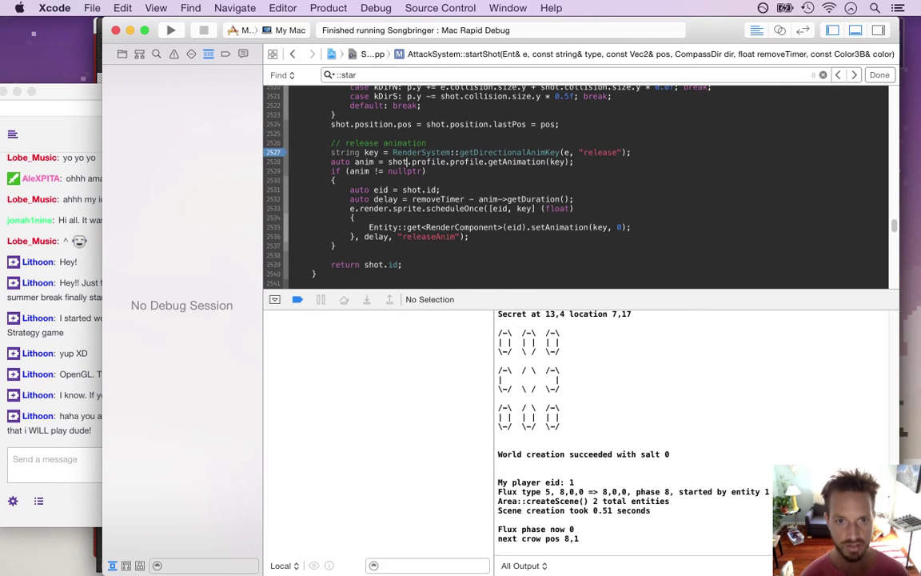
key("super+r")
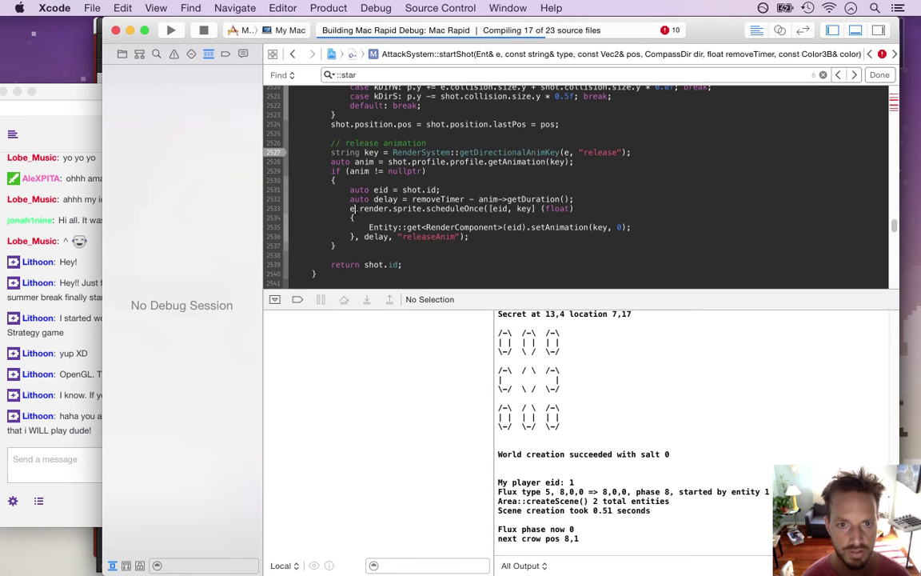
key("BackSpace")
type("shot")
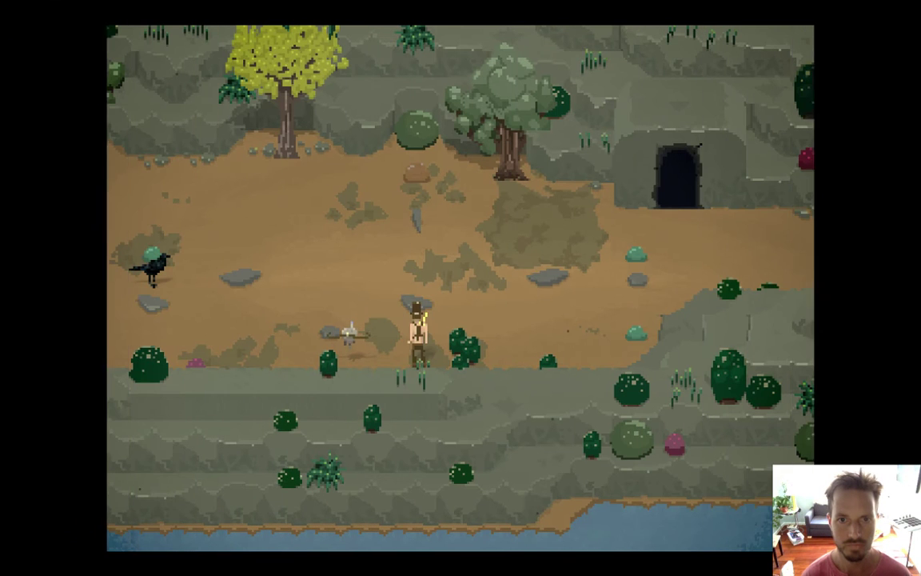
Playtest the ghost sword by moving the player up and to the left and attacking several times, and quit the game.
key("Left")
key("Up")
key("Left")
key("space")
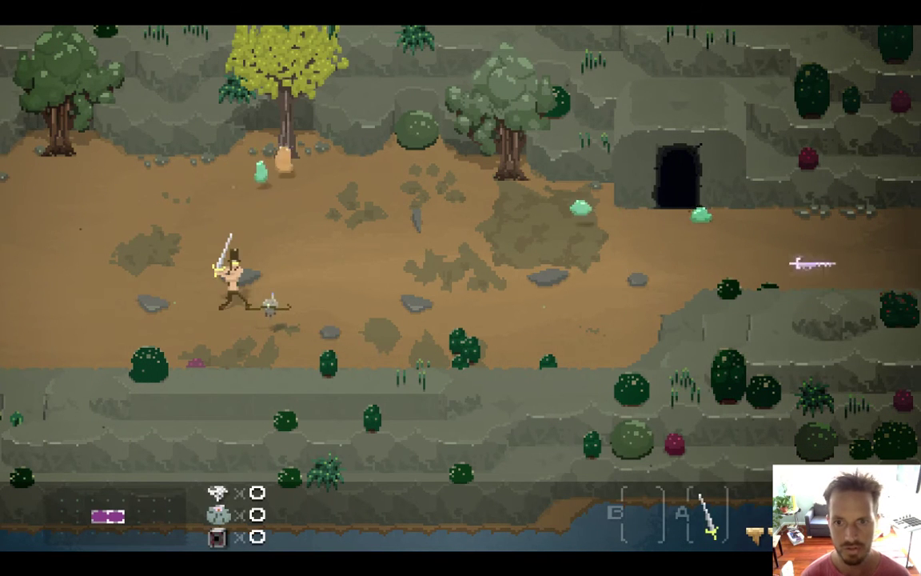
key("Left")
key("Up")
key("space")
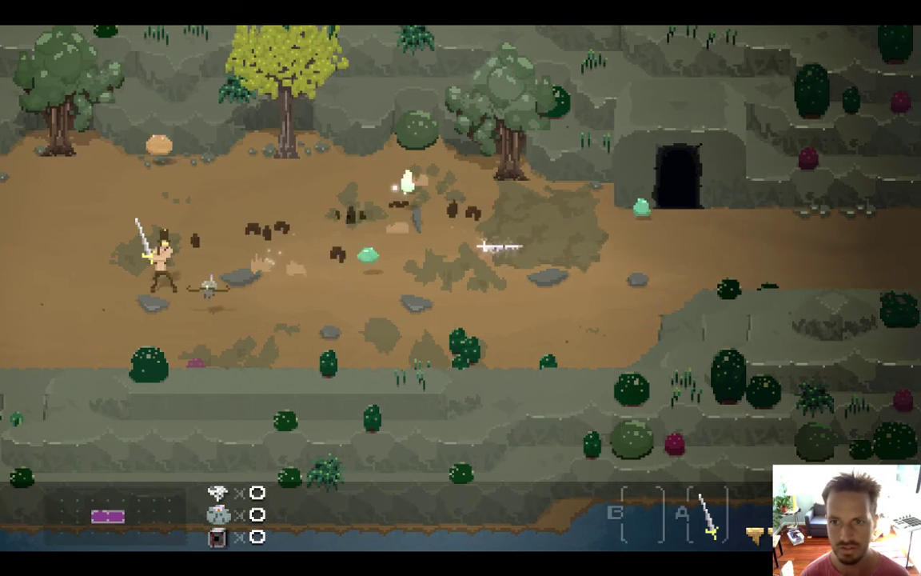
key("space")
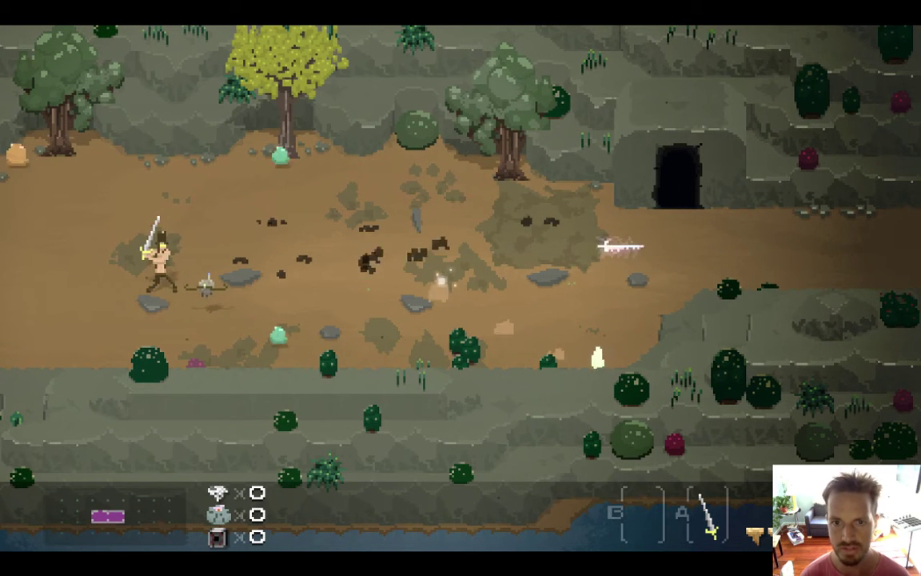
key("super+q")
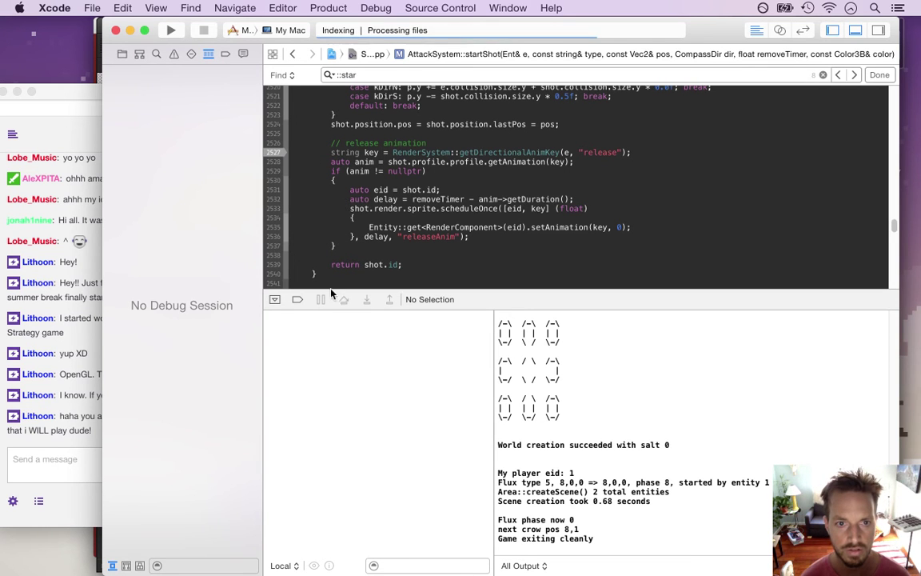
Reactivate the breakpoints and build and run the game again.
left_click(297, 300)
left_click(173, 32)
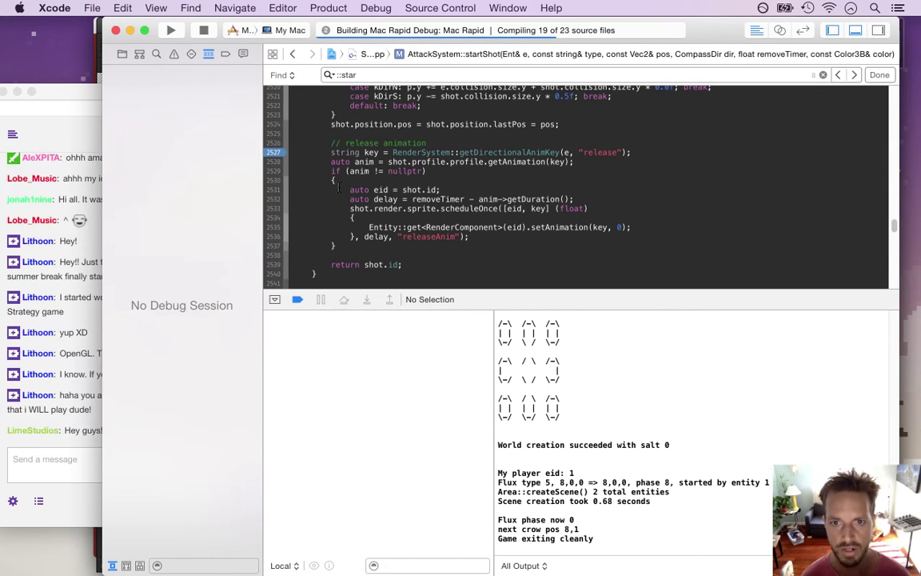
left_click(64, 355)
left_click_drag(83, 431, 147, 440)
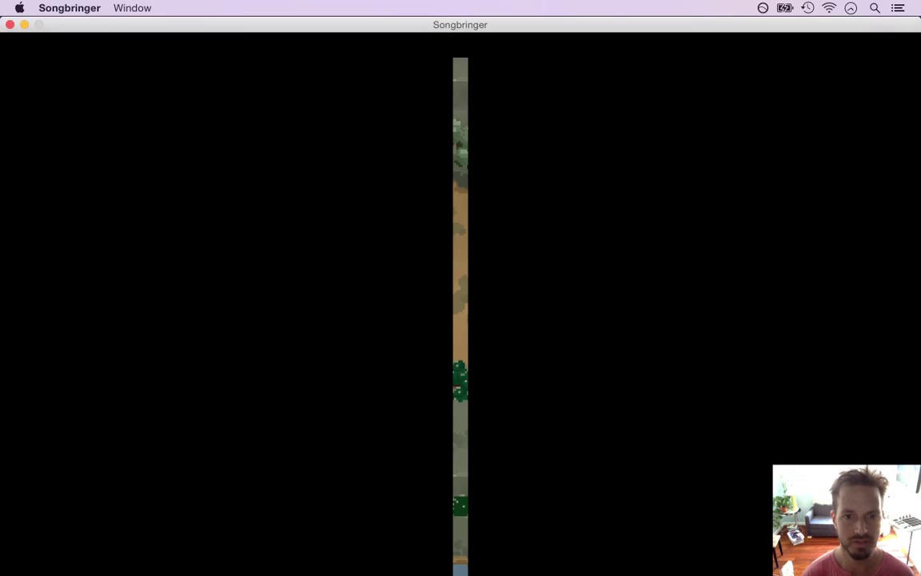
Move the player and launch a ghost sword to trigger the startShot breakpoint, and return to the Xcode debugger.
key("Left")
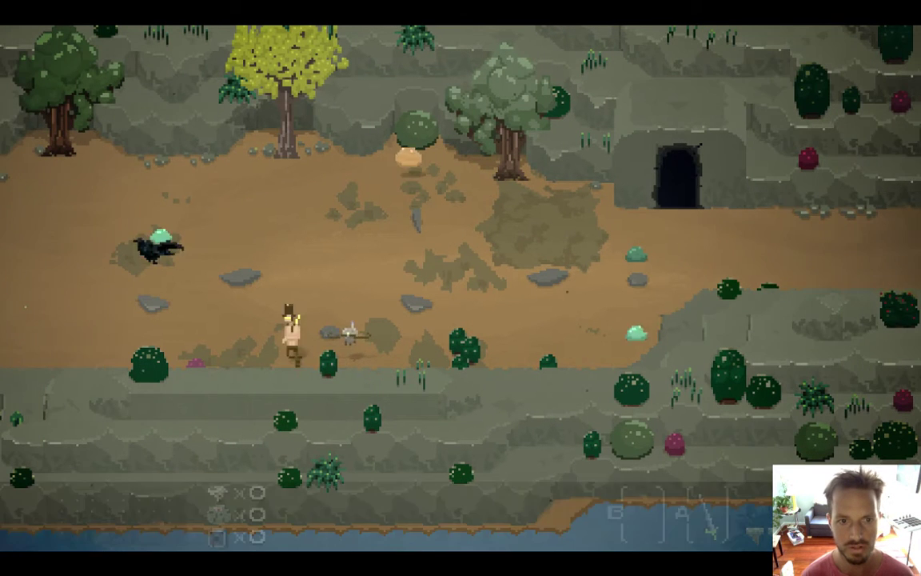
key("Up")
key("space")
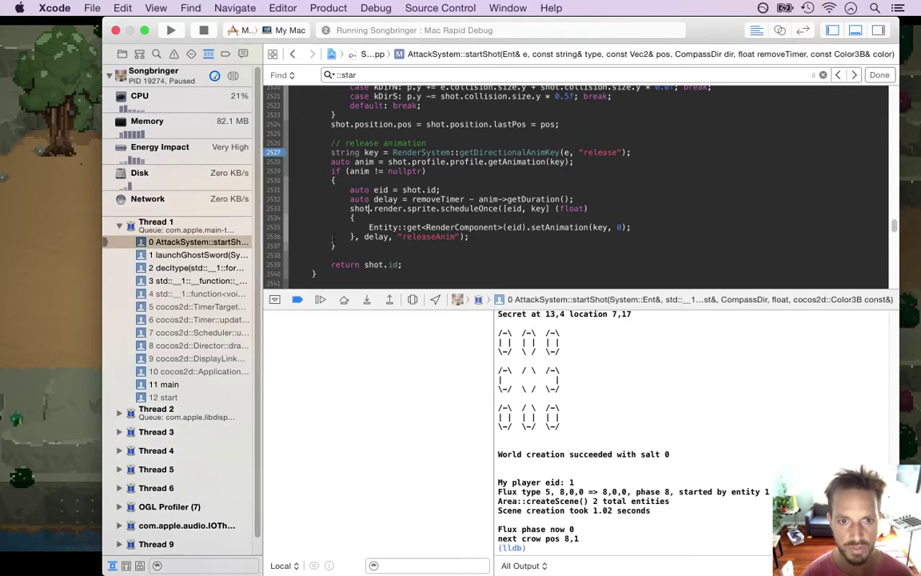
key("super+Tab")
key("super+Tab")
key("super+Tab")
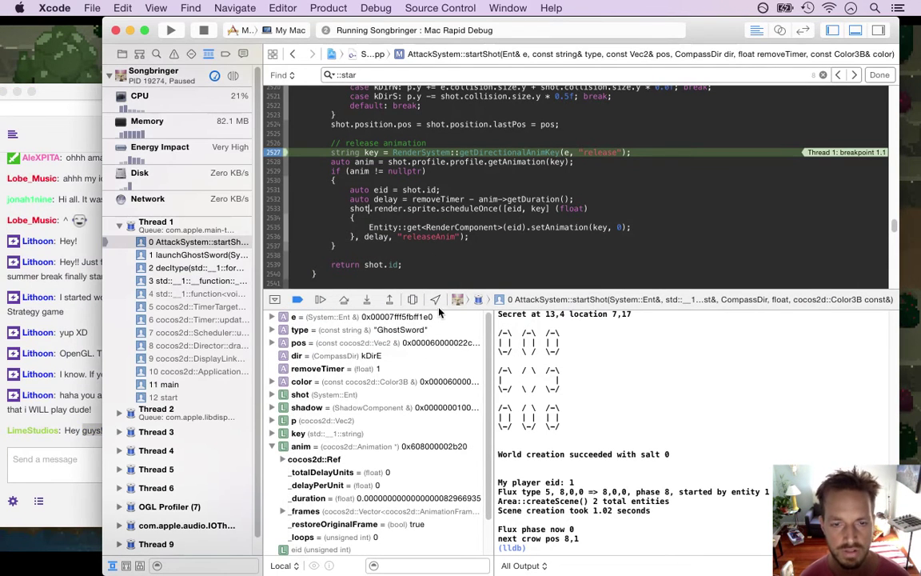
Step over the key and anim assignments and check anim's _totalDelayUnits and _delayPerUnit values.
left_click(344, 301)
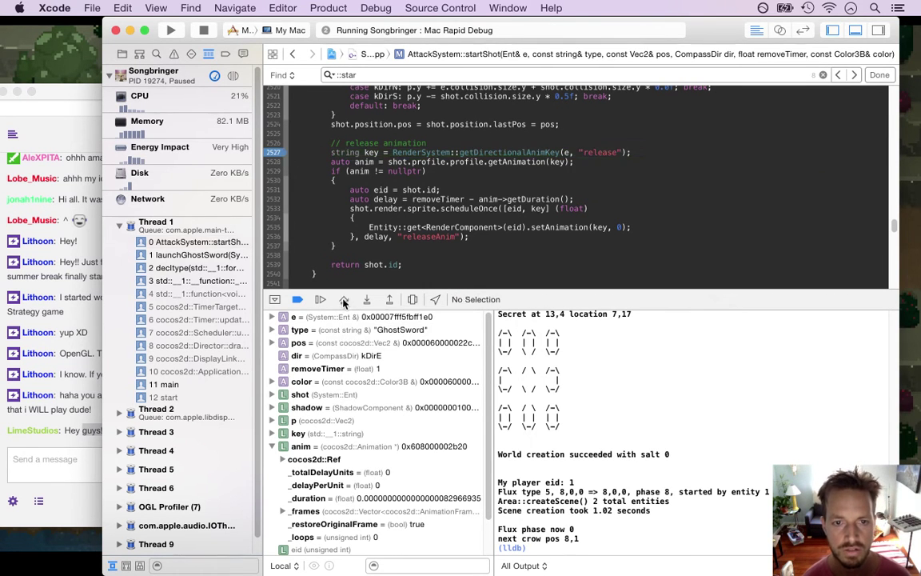
left_click(344, 302)
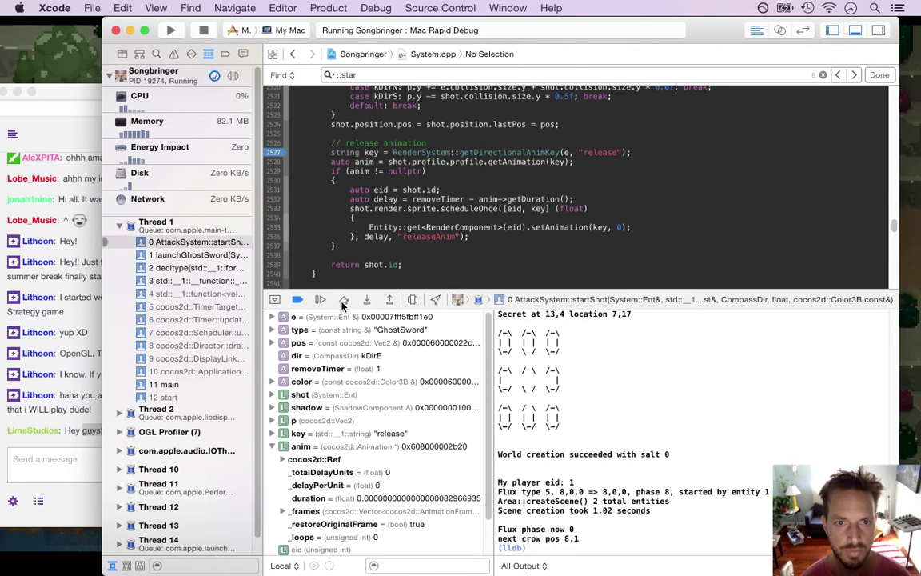
left_click(324, 472)
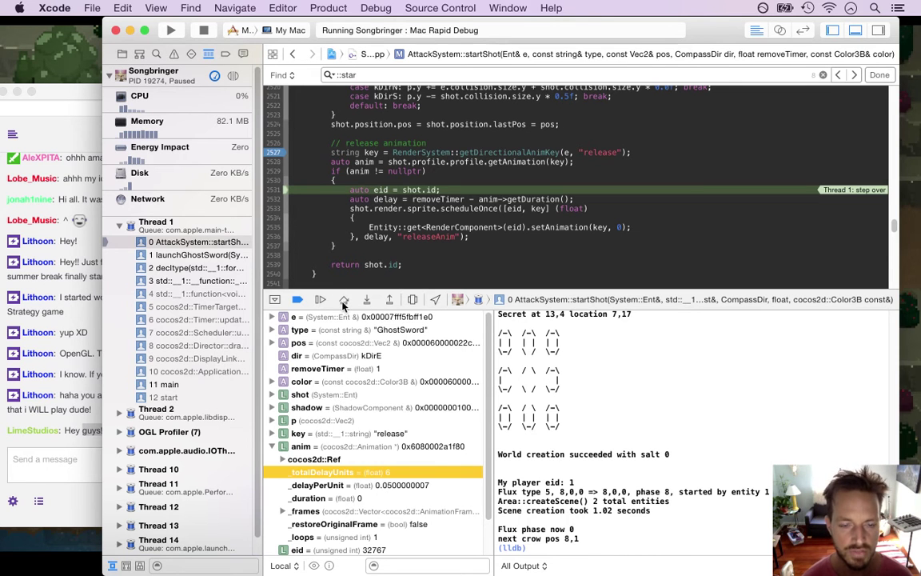
left_click(390, 486)
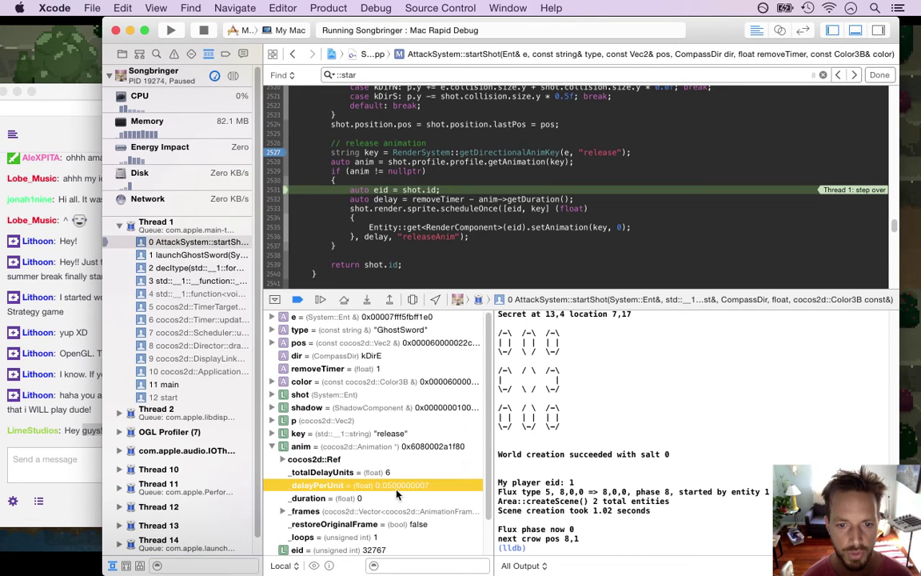
Step over the eid and delay assignments, collapse anim, and compare delay with removeTimer and the getDuration call.
left_click(344, 300)
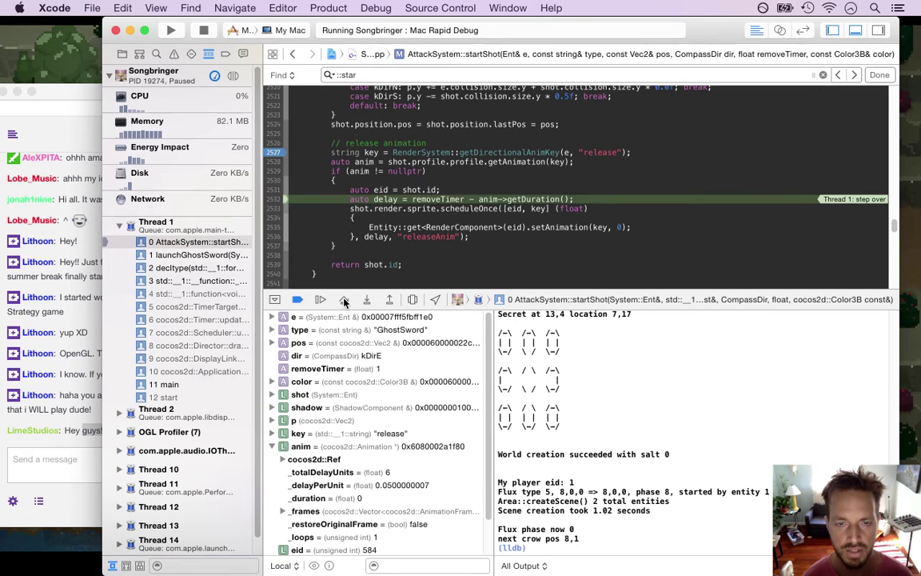
left_click(344, 299)
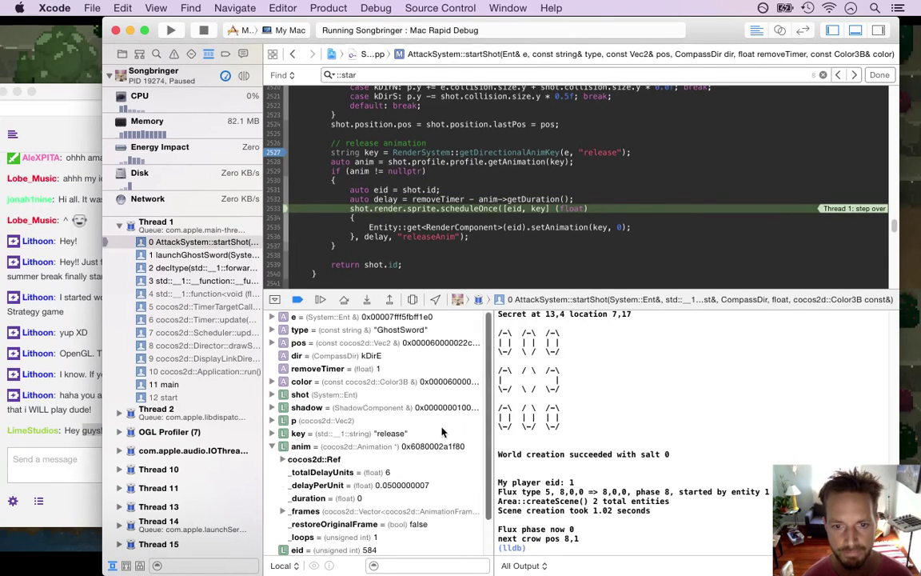
left_click(273, 446)
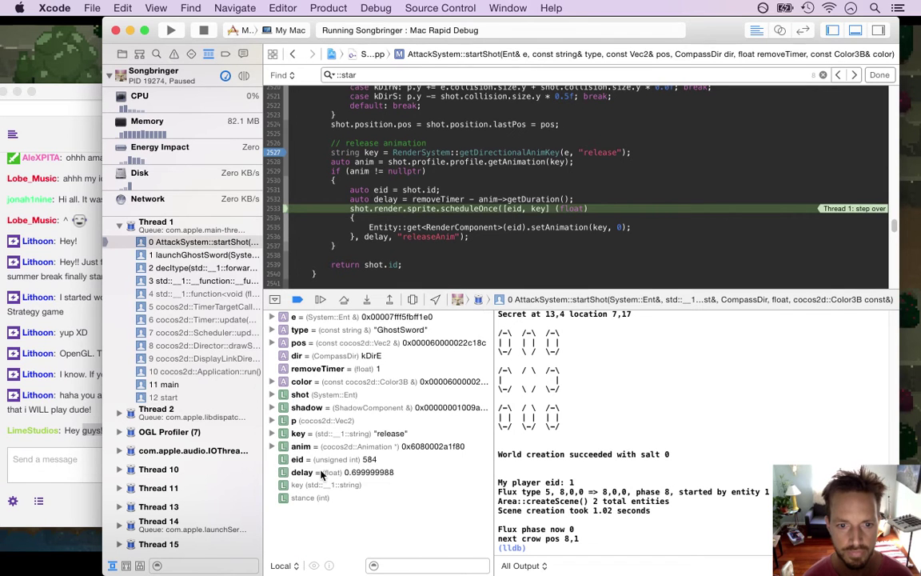
left_click(323, 474)
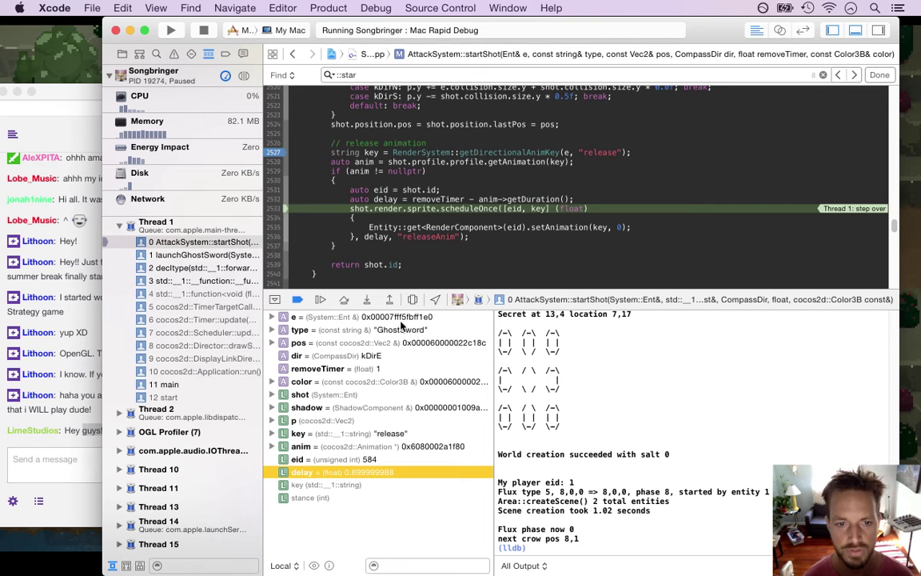
left_click(359, 370)
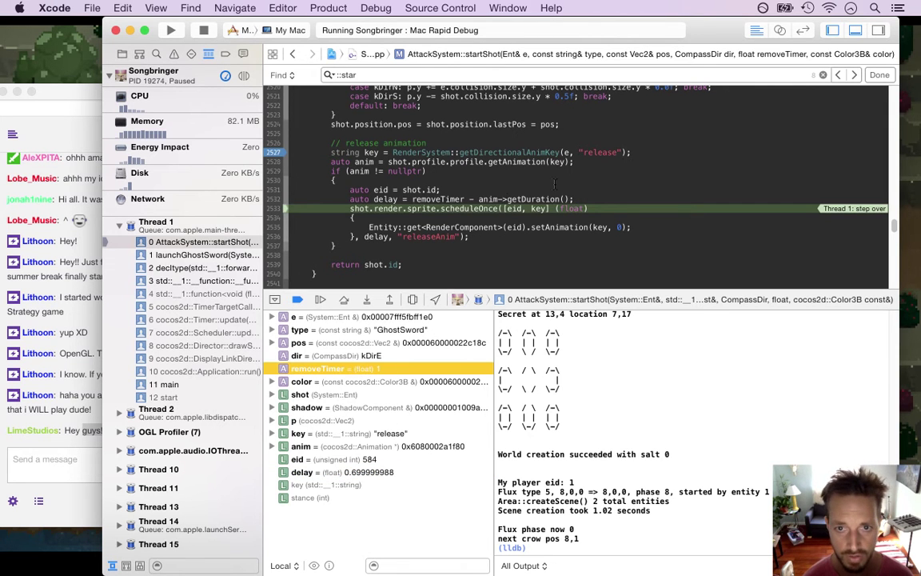
left_click(502, 202)
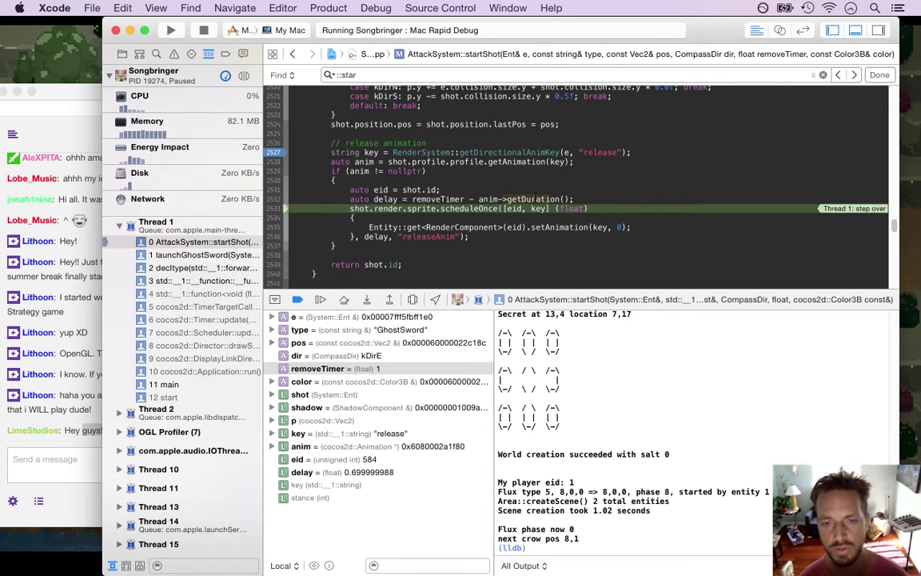
left_click(357, 472)
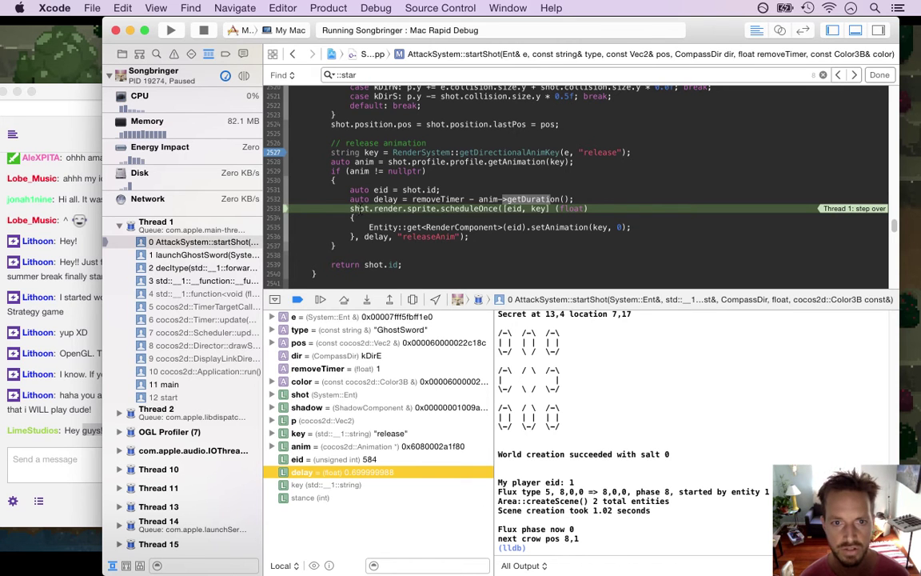
Move the breakpoint from line 2527 to the setAnimation call on line 2535, resume execution, and attack in the game to trigger it.
mouse_move(364, 209)
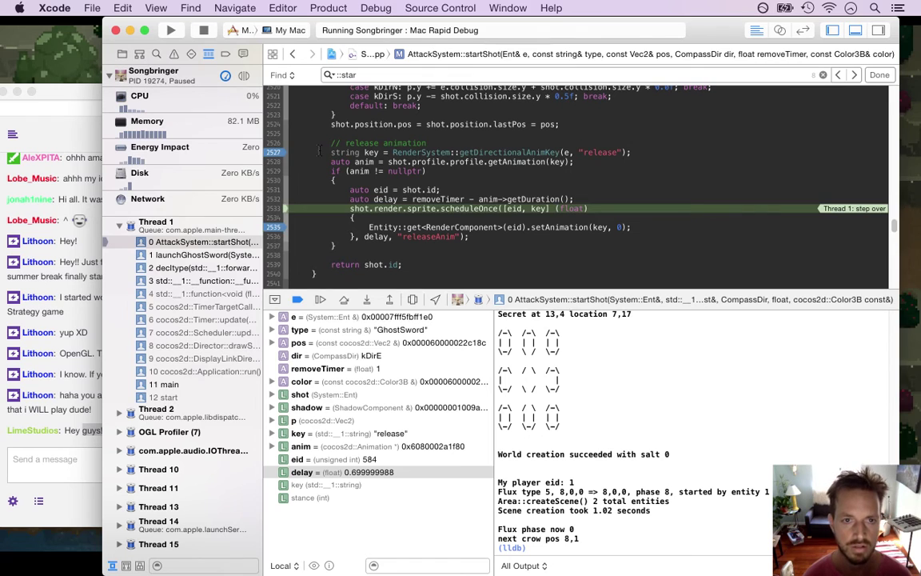
left_click(321, 302)
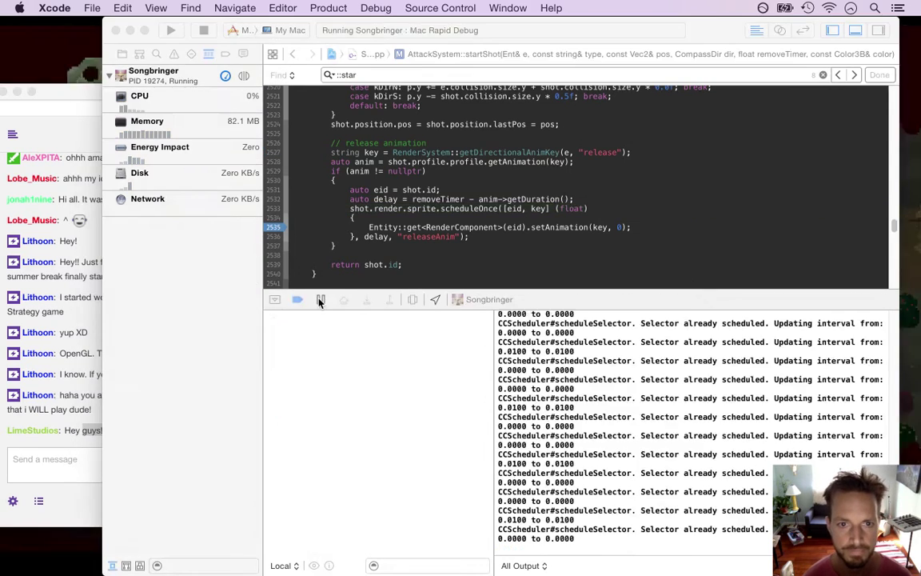
key("Up")
key("Left")
key("Right")
key("a")
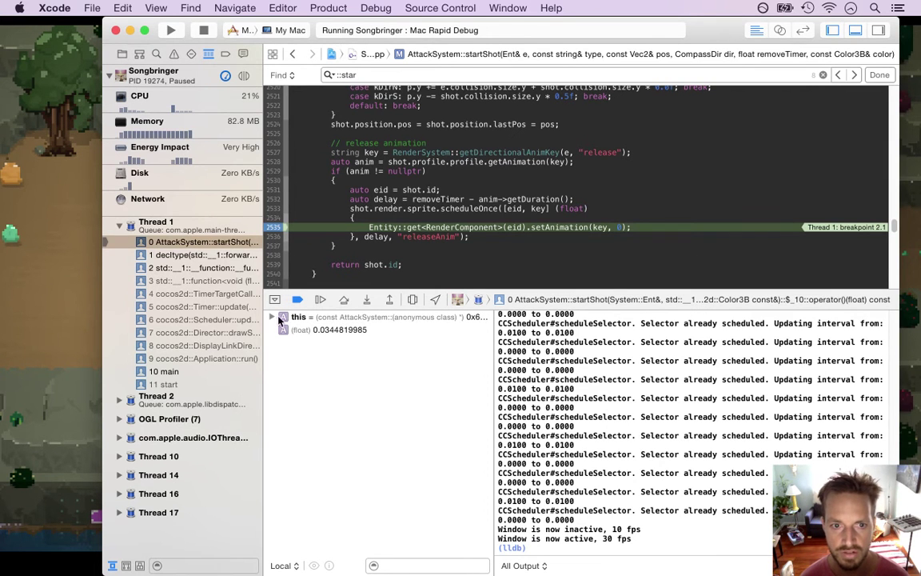
Step into the breakpoint line, following Entity::get, getPointer, getComponent and ref through to RenderComponent::setAnimation in Component.cpp.
left_click(367, 300)
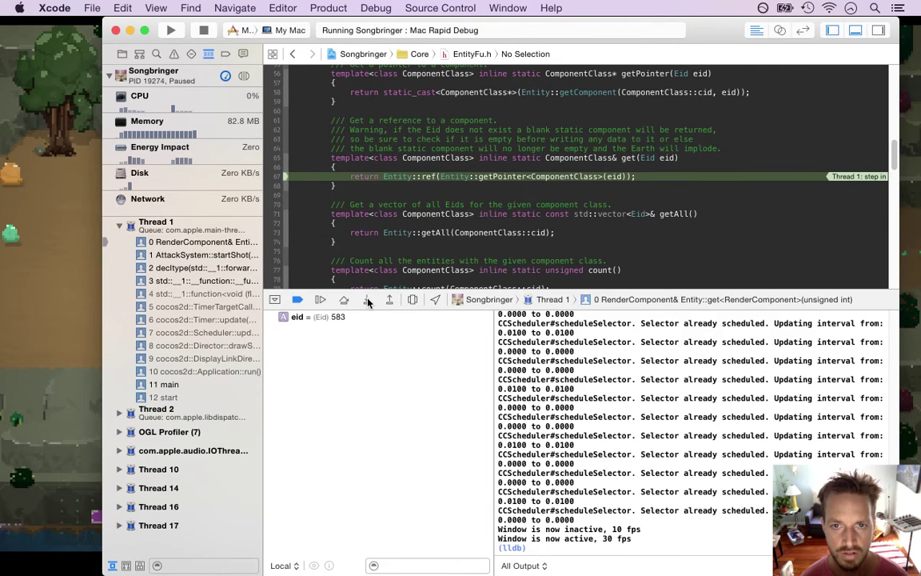
left_click(367, 300)
left_click(367, 300)
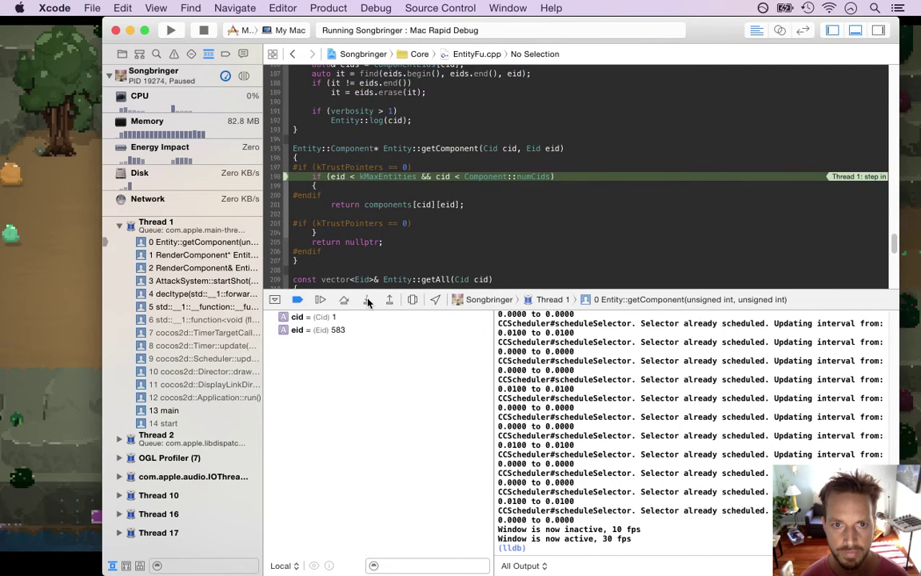
left_click(367, 300)
left_click(367, 300)
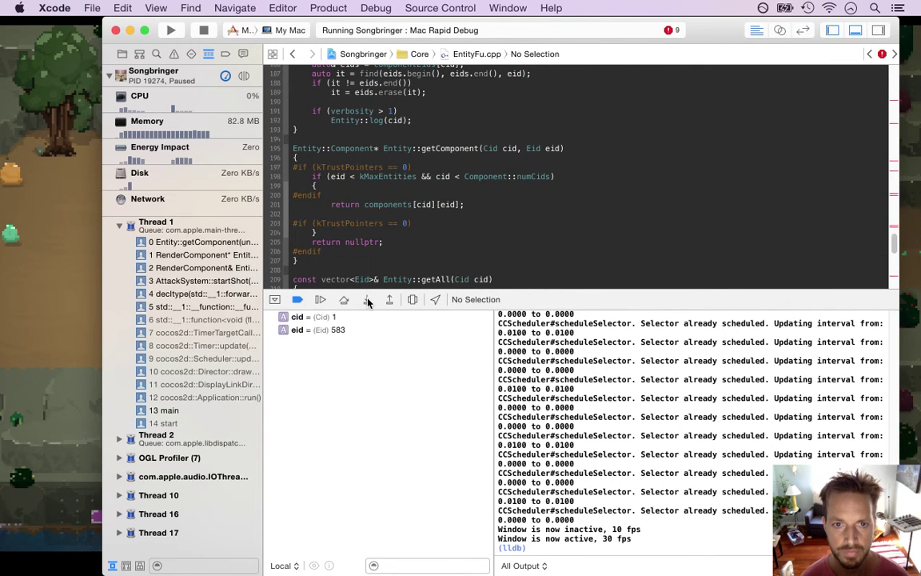
left_click(367, 300)
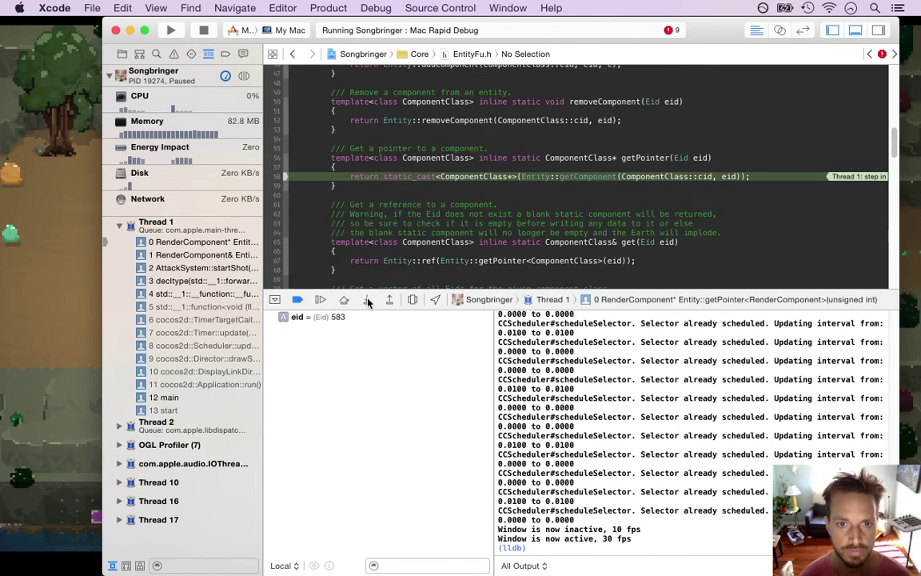
left_click(368, 300)
left_click(367, 300)
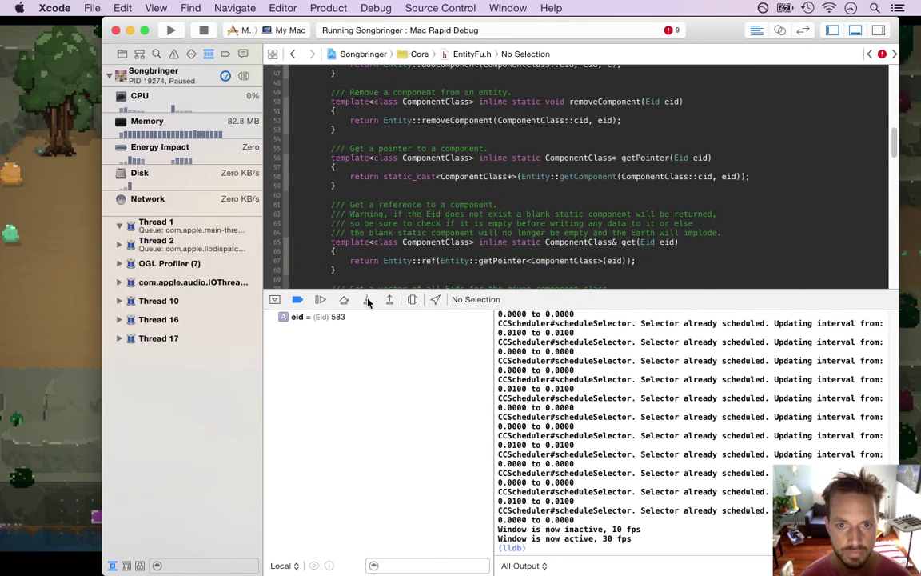
left_click(367, 299)
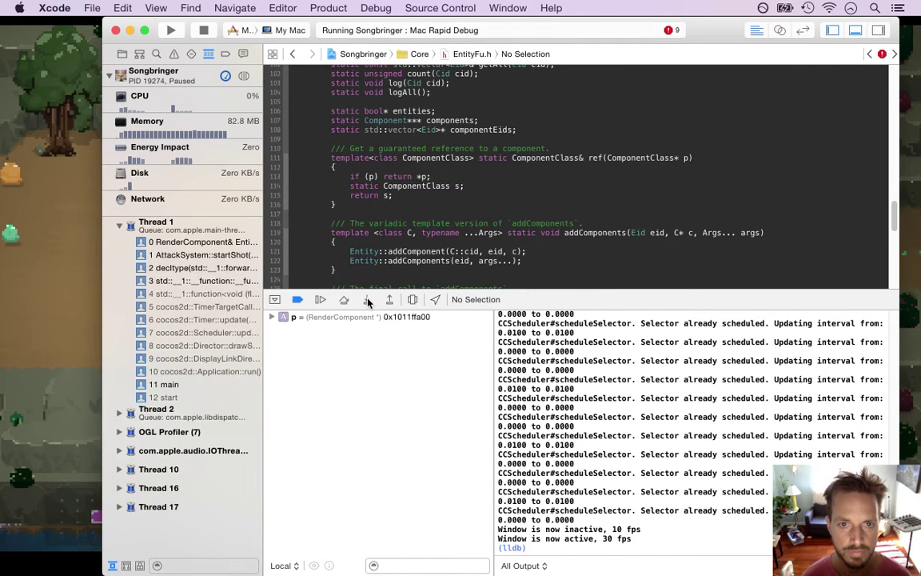
left_click(367, 299)
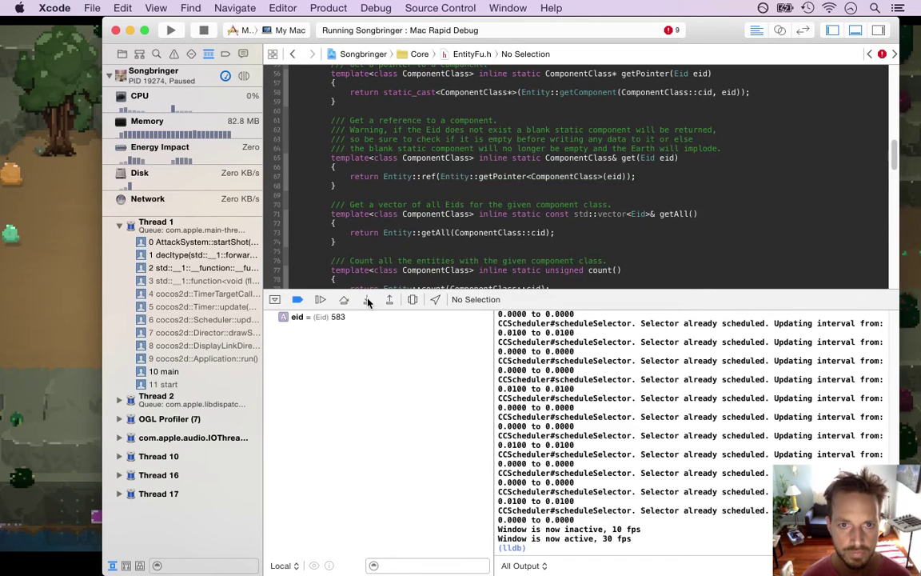
left_click(367, 301)
left_click(367, 300)
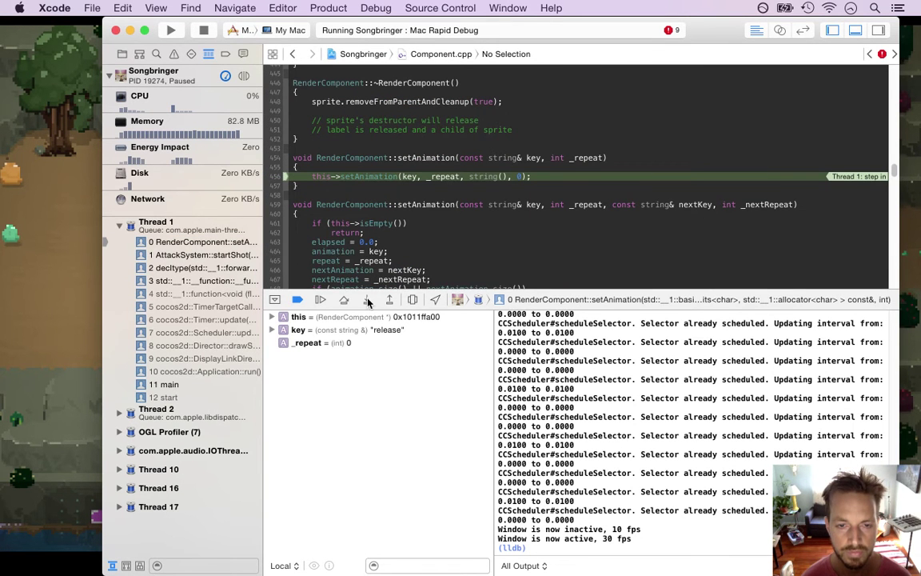
Expand the this variable in the paused setAnimation frame, and switch to Safari to read the latest Twitch chat messages.
left_click(272, 317)
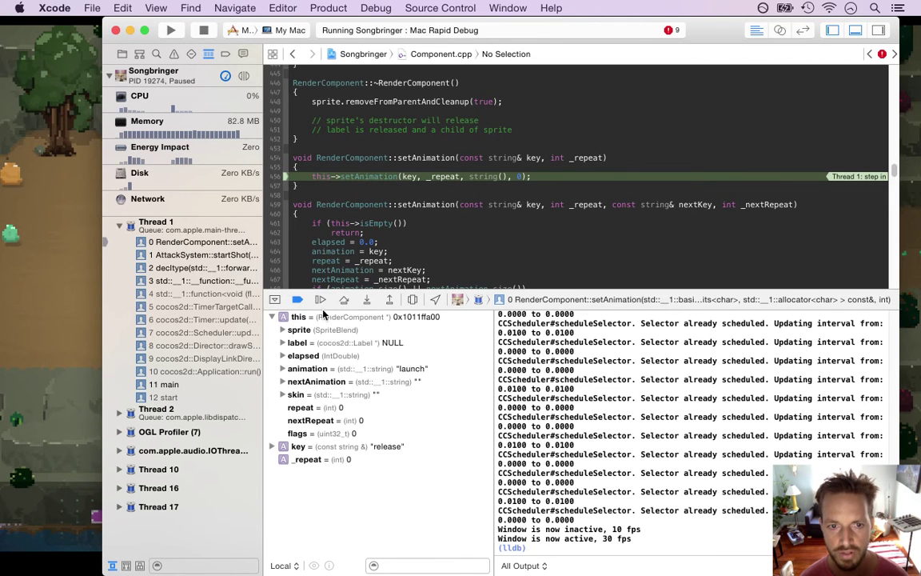
key("super+Tab")
key("super+Tab")
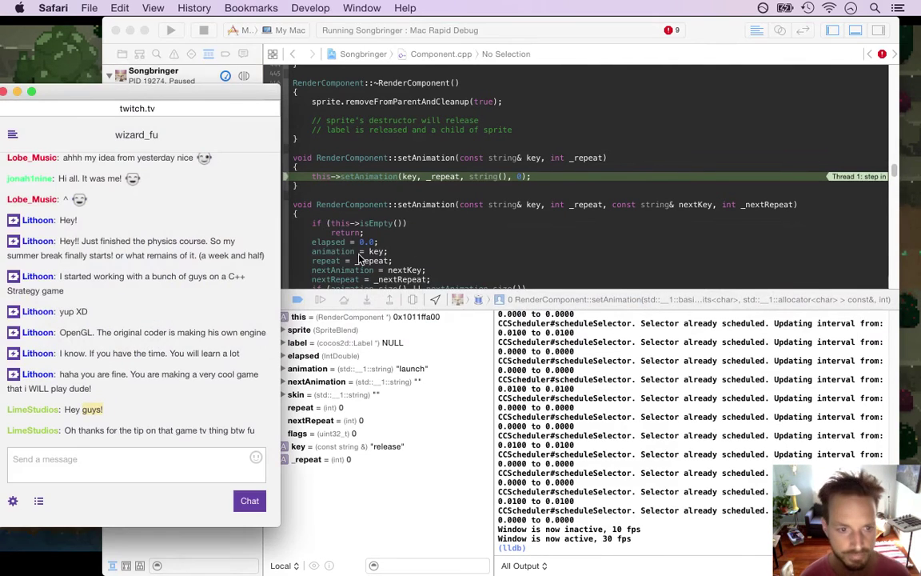
left_click_drag(107, 430, 234, 434)
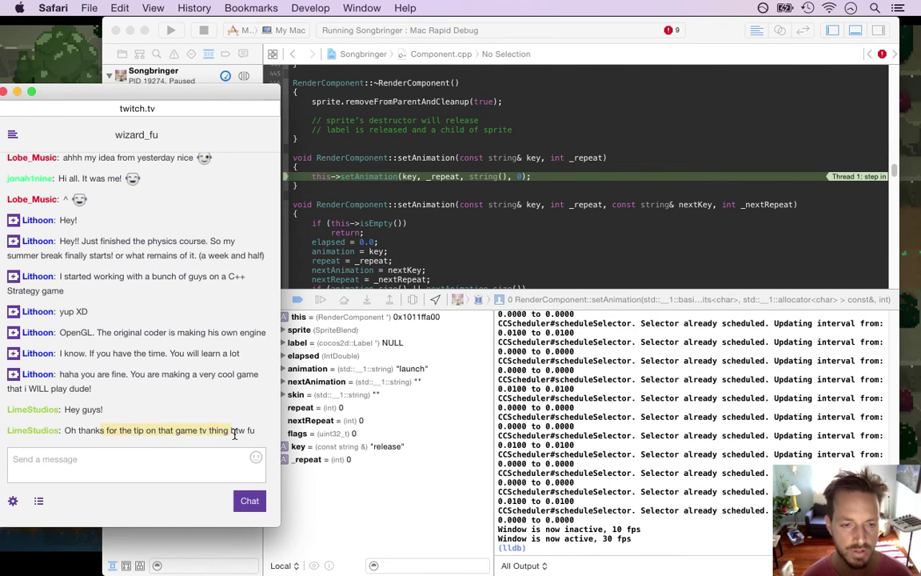
left_click(133, 409)
left_click_drag(86, 417, 181, 448)
left_click(225, 384)
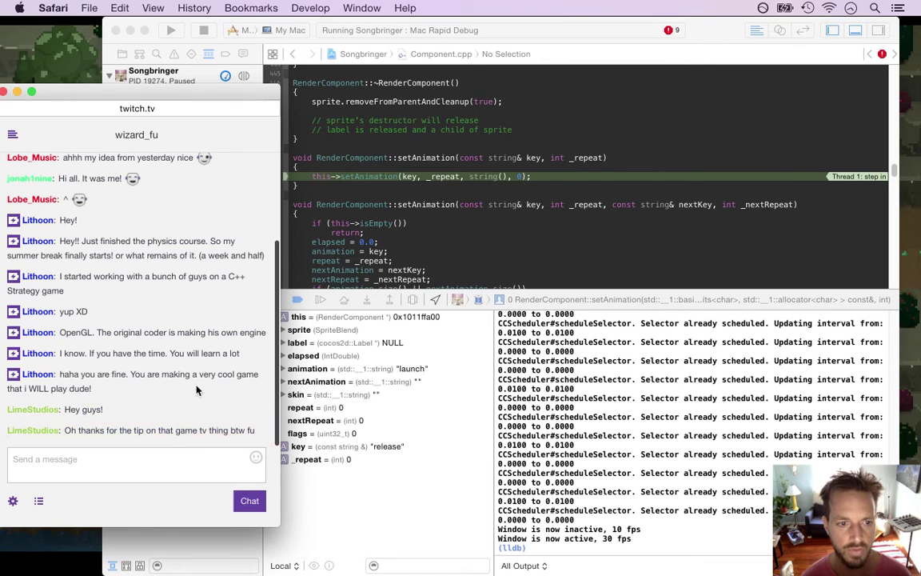
left_click_drag(127, 430, 216, 430)
left_click(200, 404)
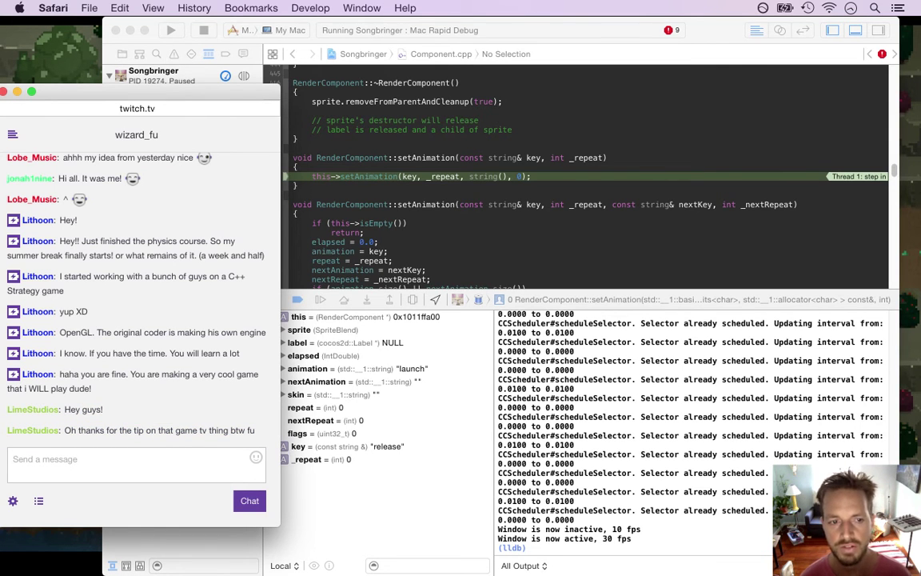
Open Official Casting Flyer.pdf from the desktop and move its Preview window aside so the chat is uncovered.
key("F11")
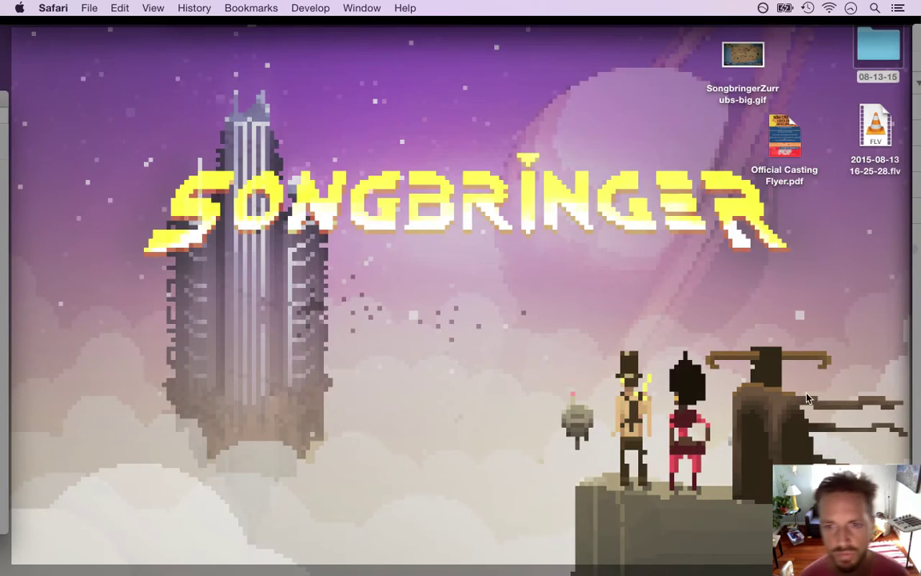
left_click(784, 134)
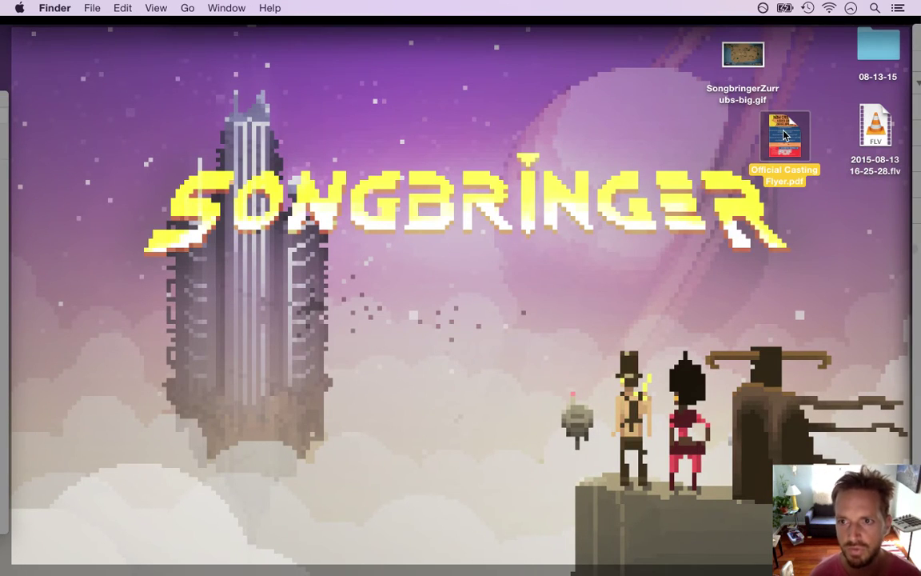
key("F11")
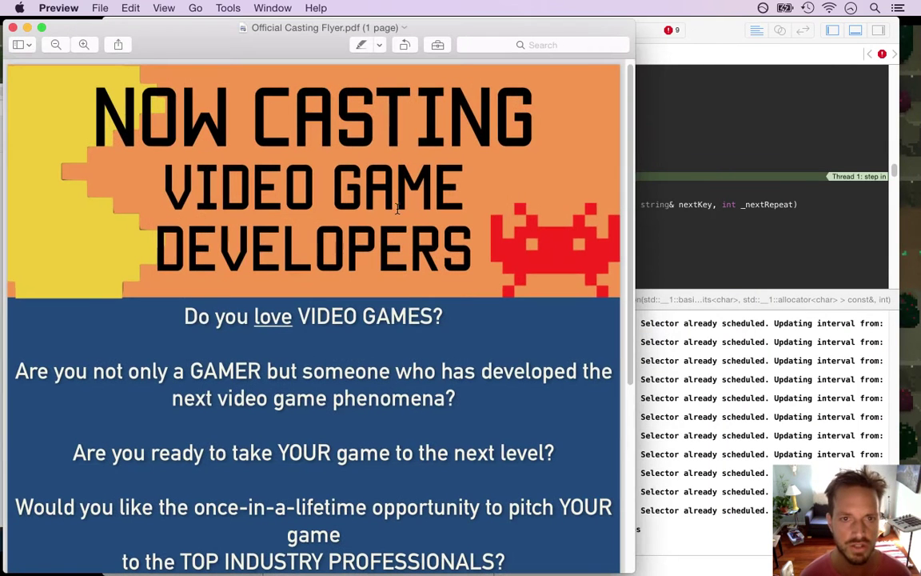
left_click_drag(187, 29, 364, 26)
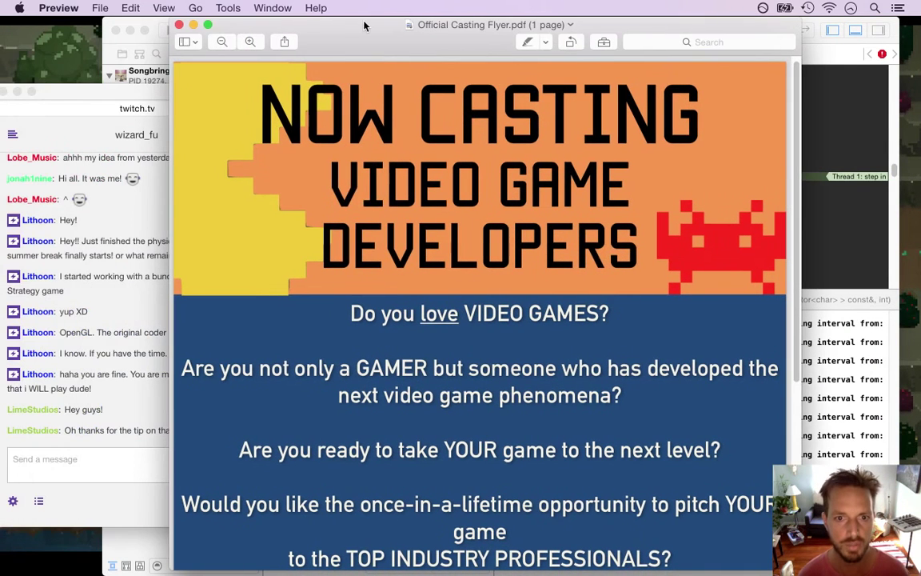
Read through the casting flyer down to the list of items to include in the email, and close the document.
scroll(793, 182, "down", 2)
left_click_drag(795, 189, 793, 278)
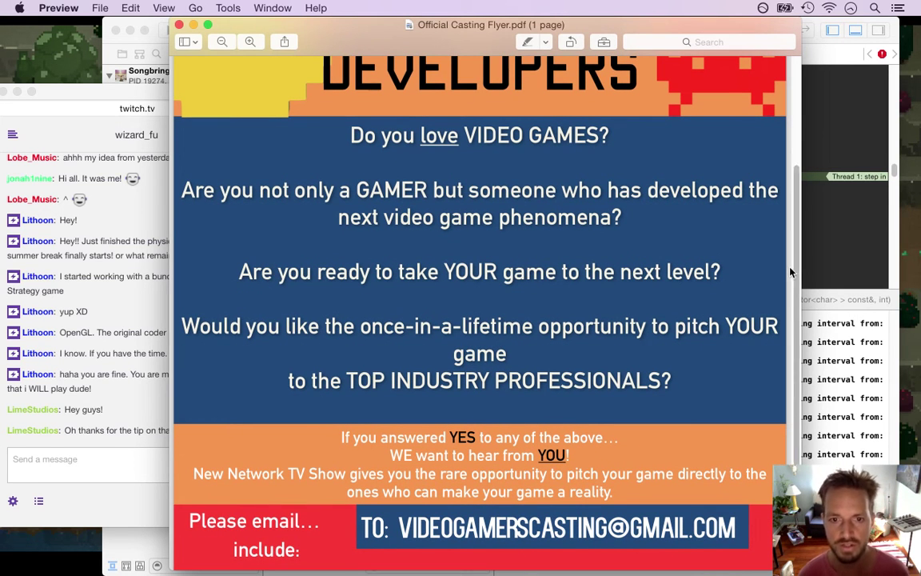
left_click_drag(364, 381, 676, 379)
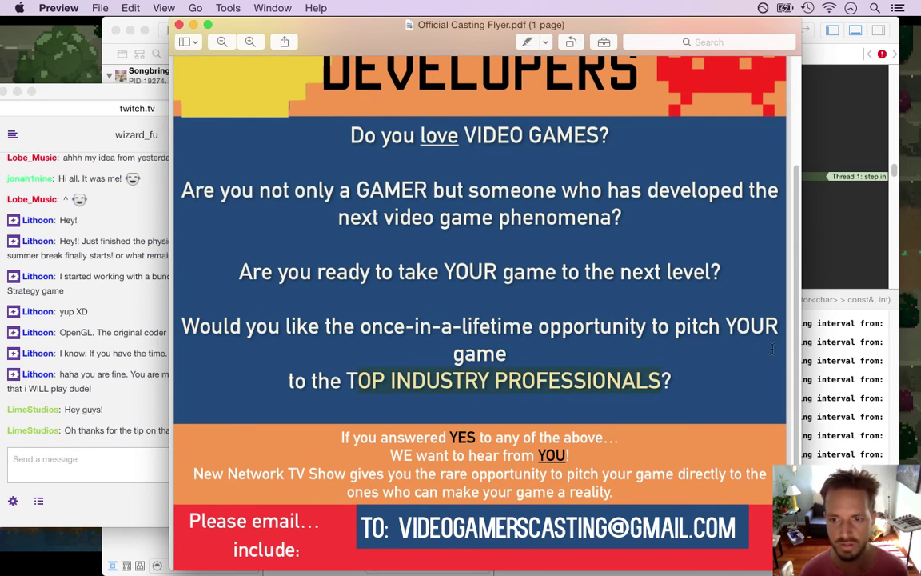
scroll(776, 384, "down", 5)
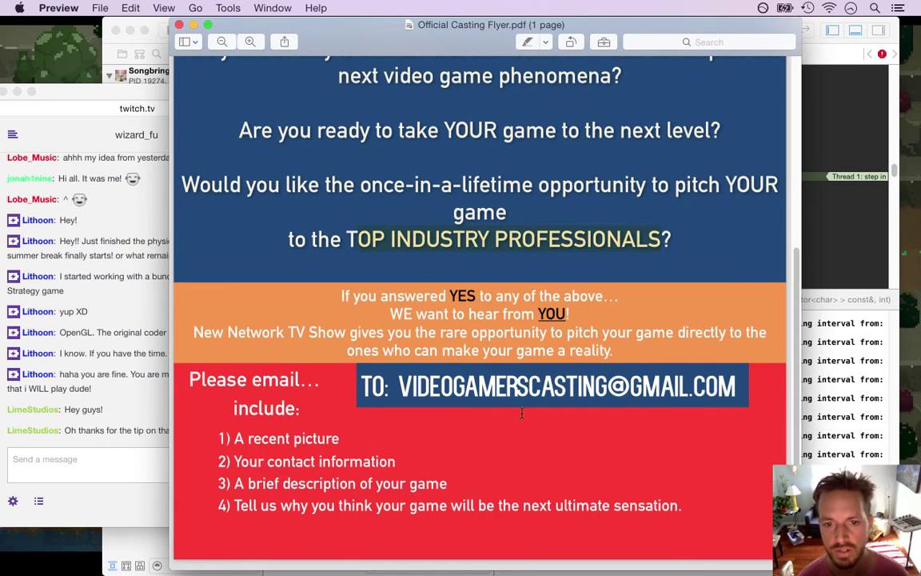
left_click_drag(190, 380, 365, 471)
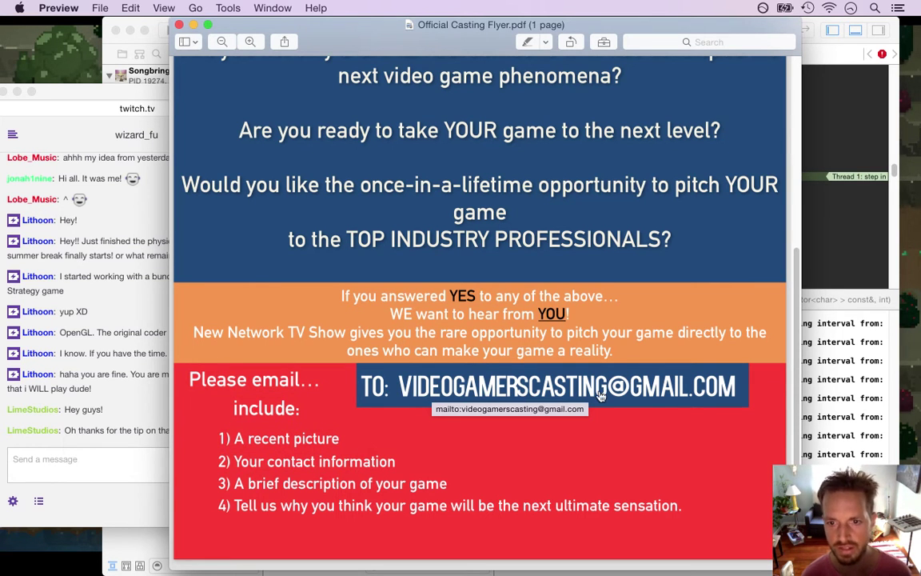
left_click_drag(234, 439, 345, 443)
left_click_drag(240, 461, 381, 459)
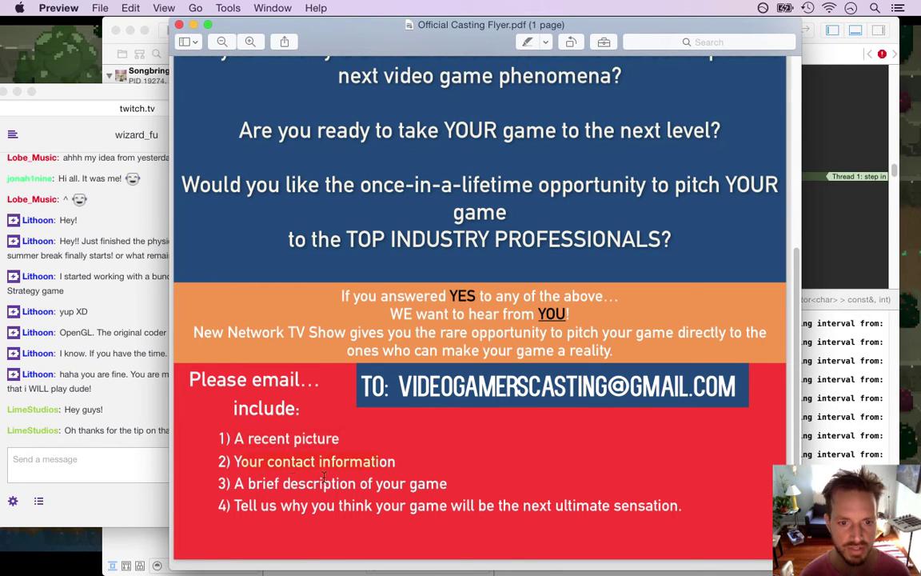
left_click_drag(258, 483, 431, 485)
left_click_drag(311, 507, 533, 512)
left_click(281, 251)
left_click(179, 25)
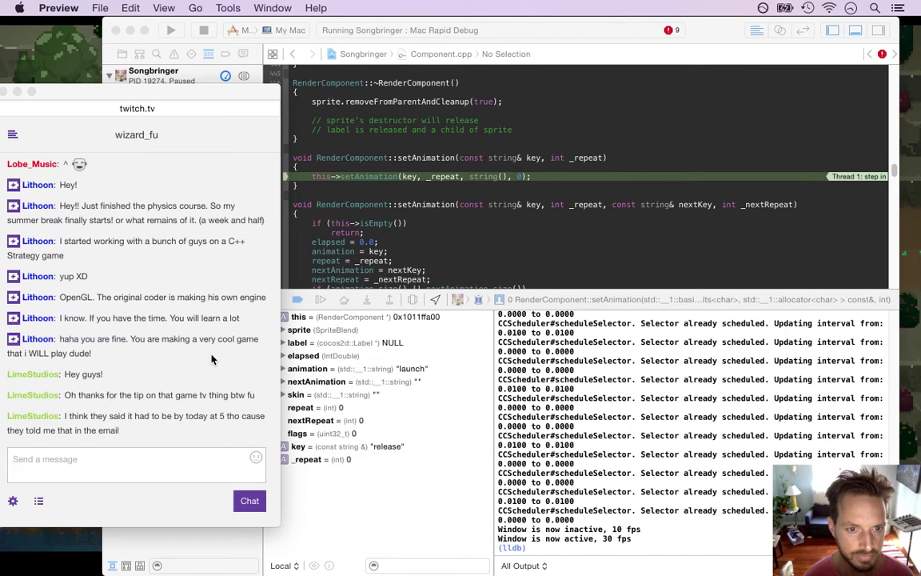
Read the newest chat message about the submission deadline and check the system clock's current date and time.
left_click(79, 425)
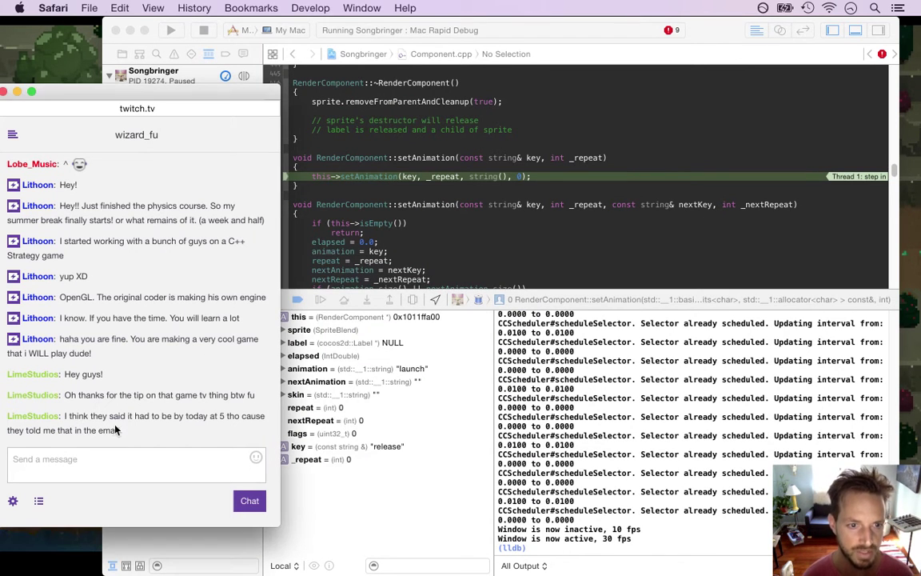
left_click_drag(90, 417, 136, 441)
left_click(136, 440)
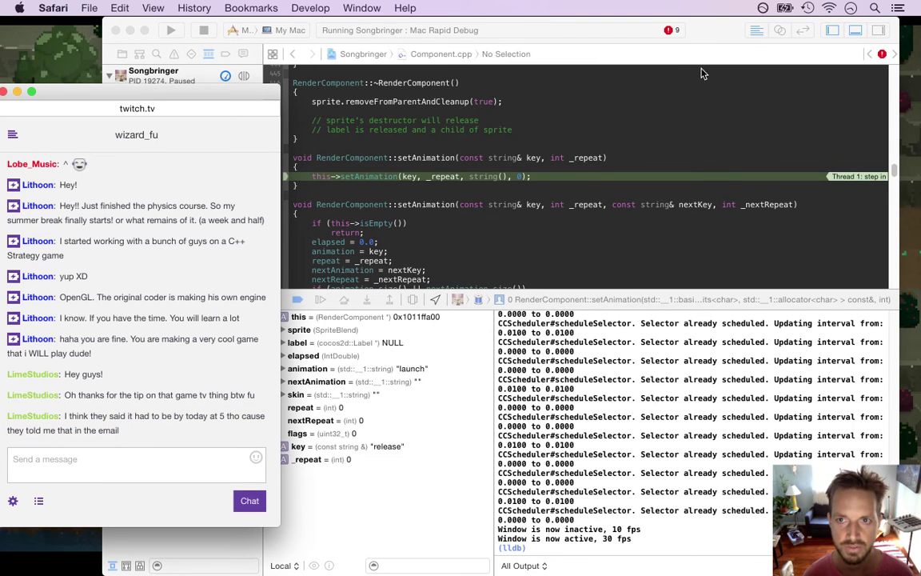
left_click(851, 8)
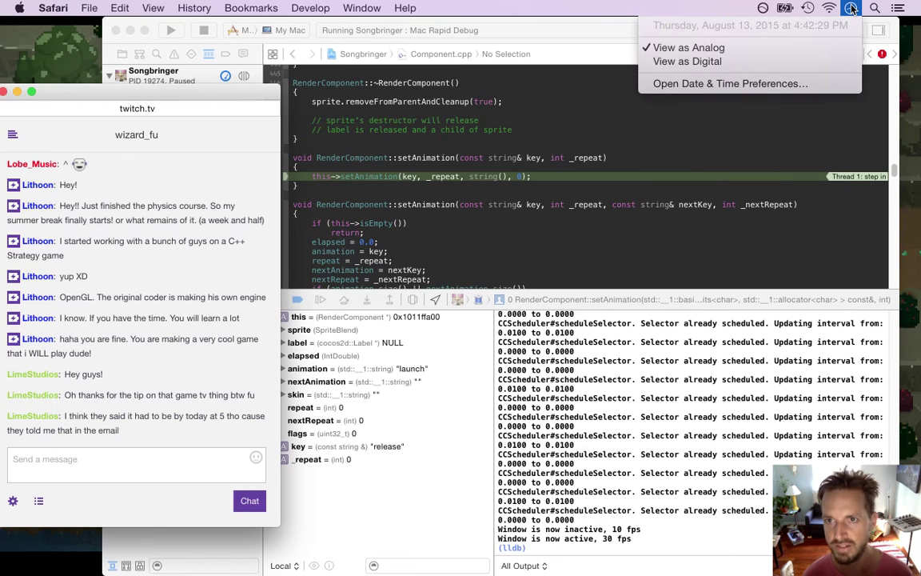
left_click(649, 4)
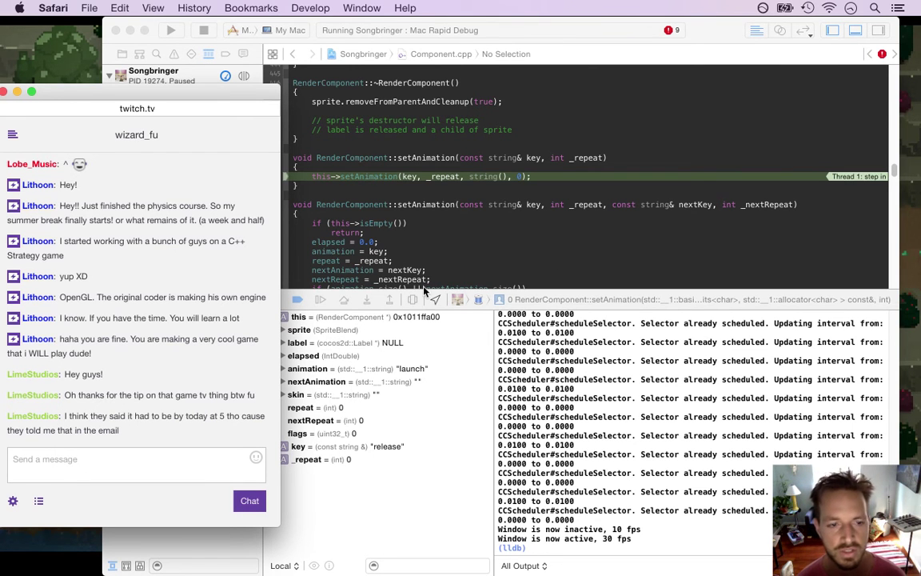
Switch back to Xcode to examine the key argument and label member, and check the newest chat reply in between.
left_click(436, 249)
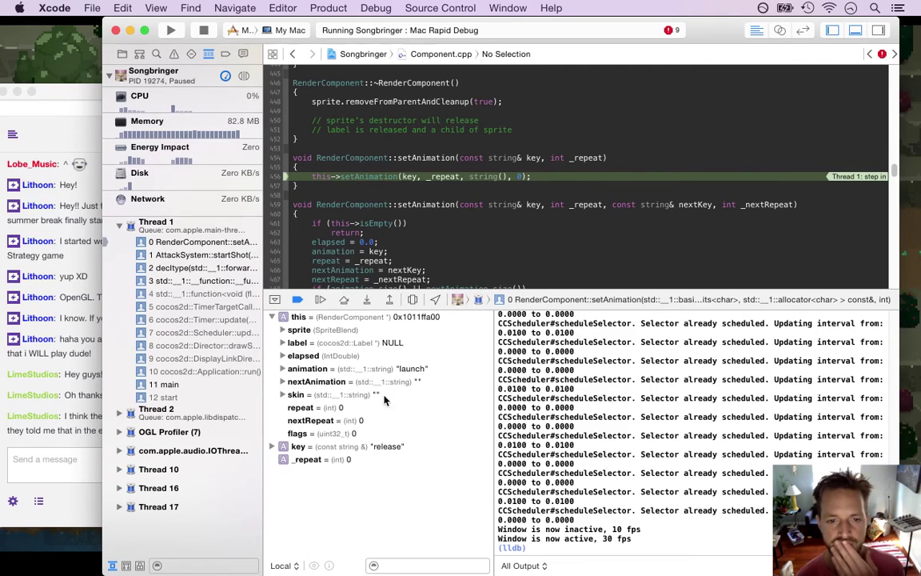
left_click(338, 448)
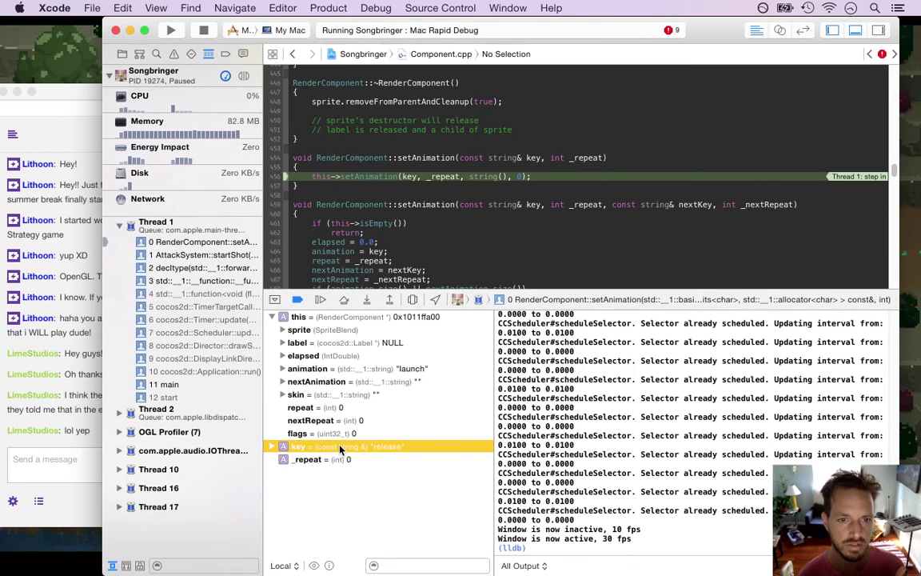
left_click(332, 343)
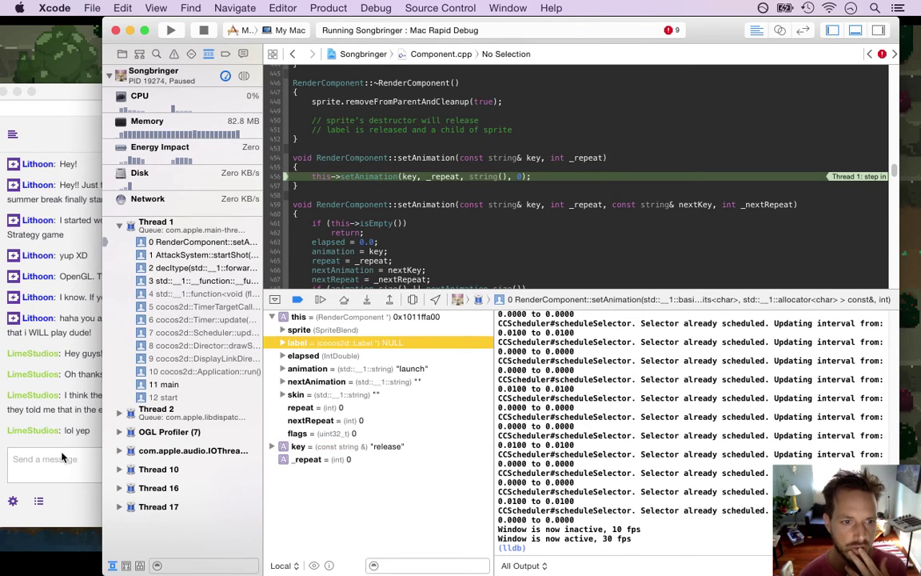
left_click(72, 430)
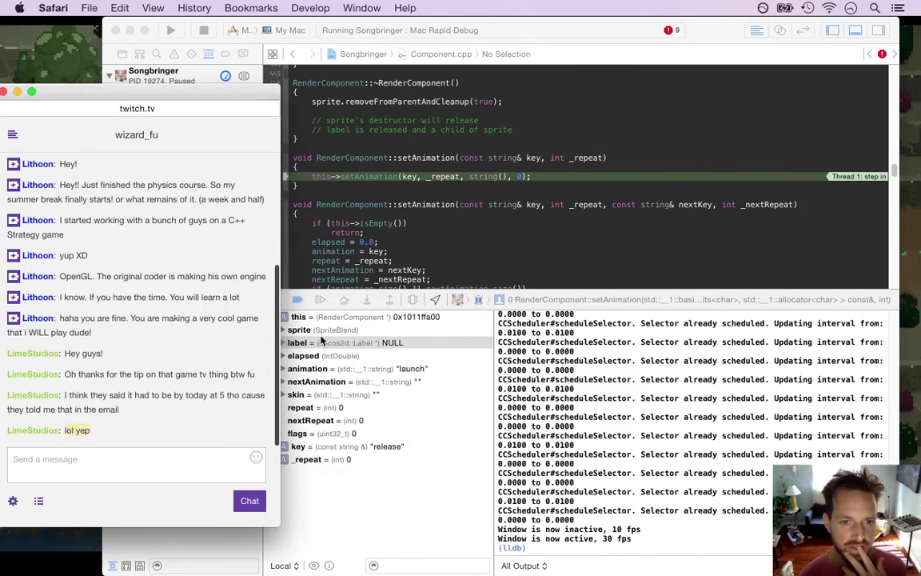
left_click(345, 341)
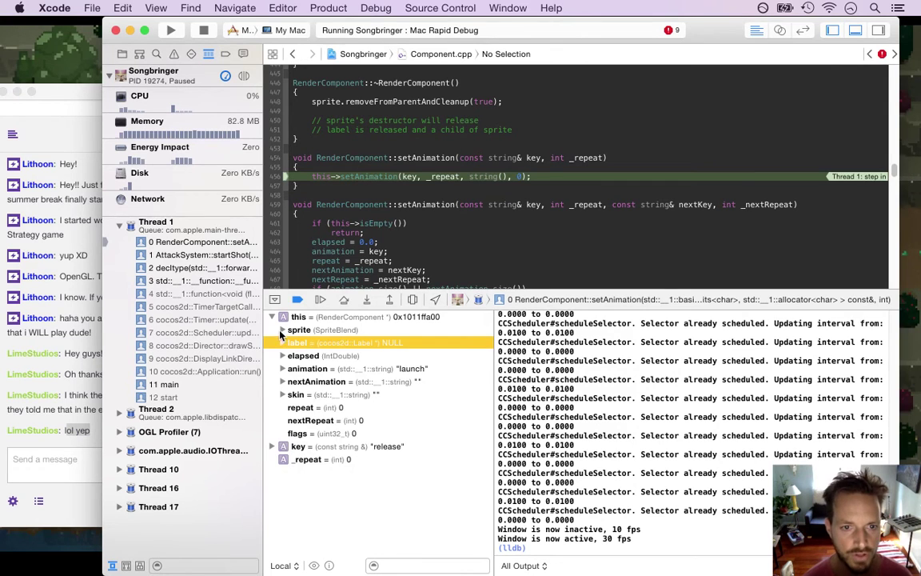
Inspect the contents of the sprite, elapsed and animation members under this, collapsing each one after viewing.
left_click(282, 330)
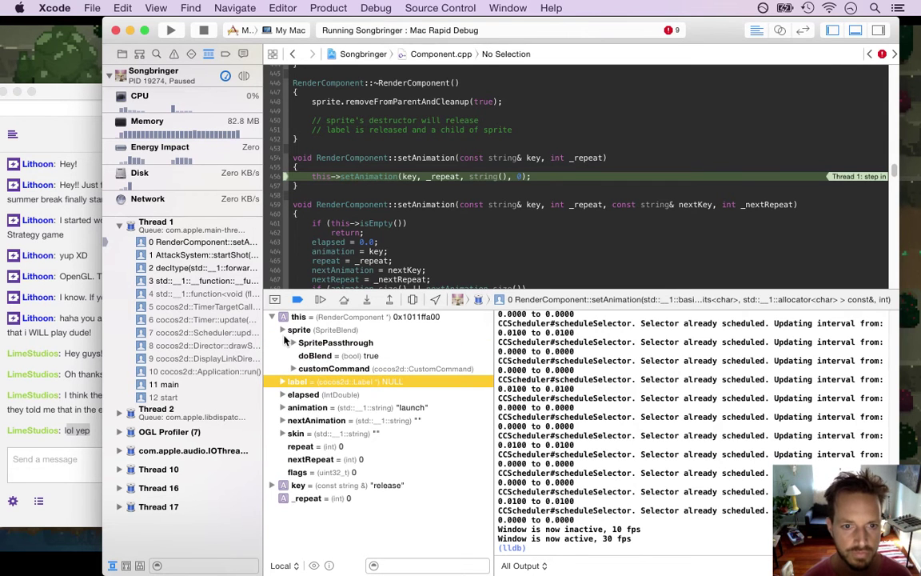
left_click(282, 329)
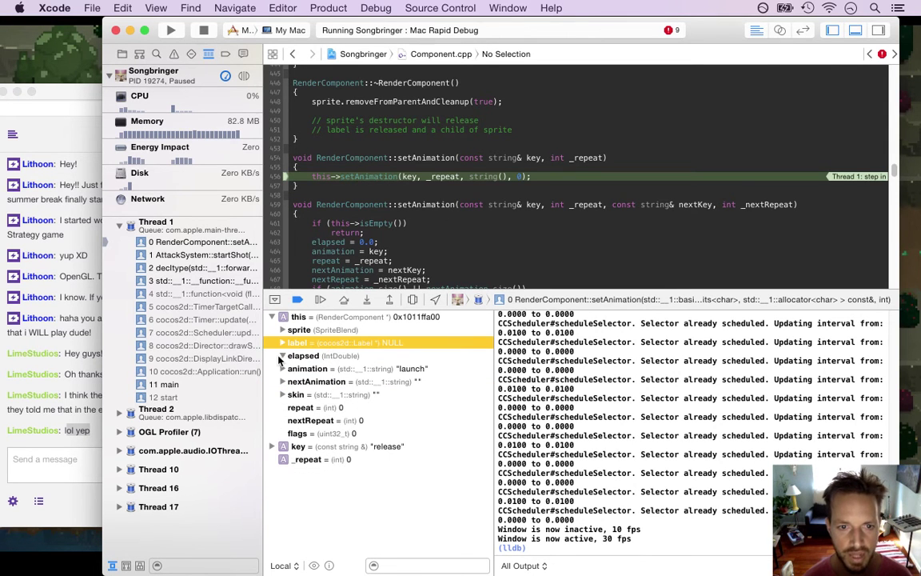
left_click(282, 356)
left_click(282, 356)
left_click(281, 369)
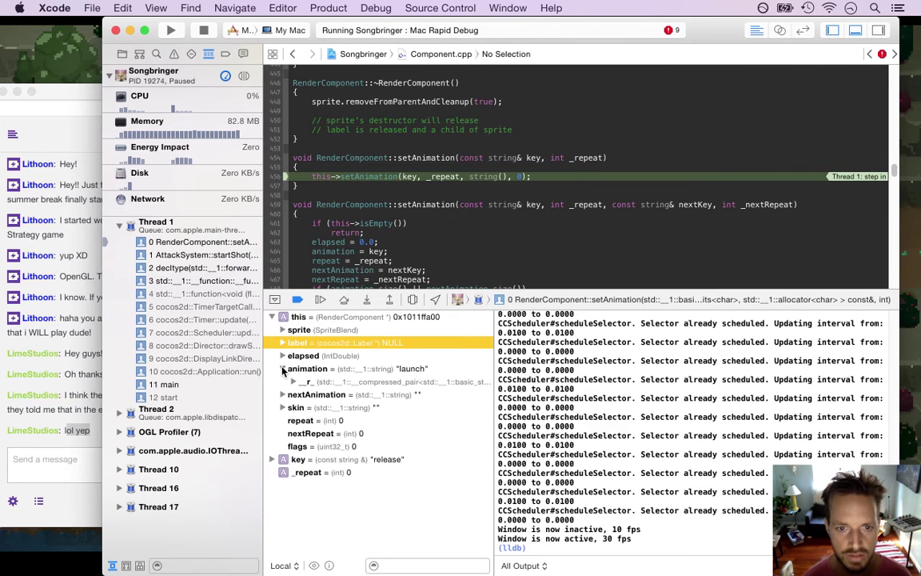
left_click(282, 369)
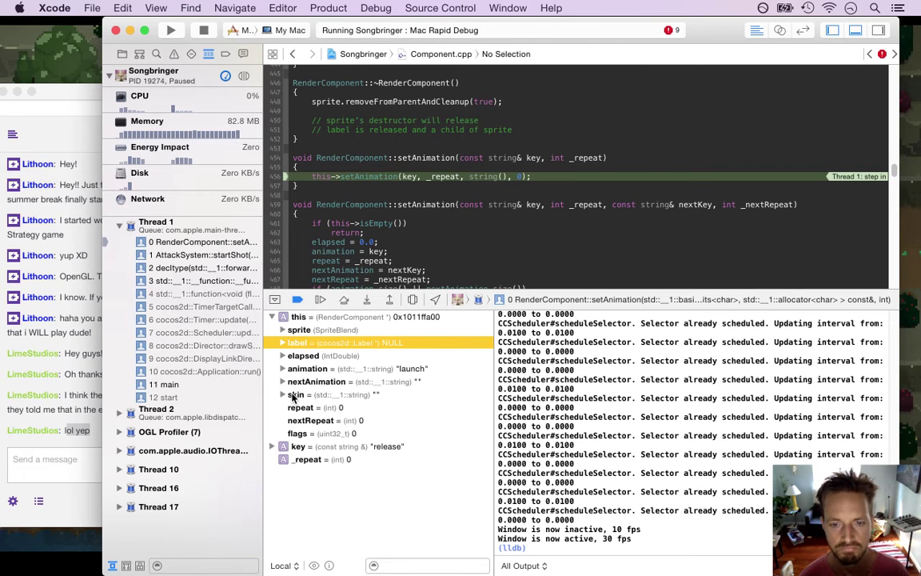
Stop the debug session and, in System.cpp, replace the scheduled lambda's body with "System::Ent f(eid);" and "f.render.setAnimation(key, 0);".
left_click(203, 30)
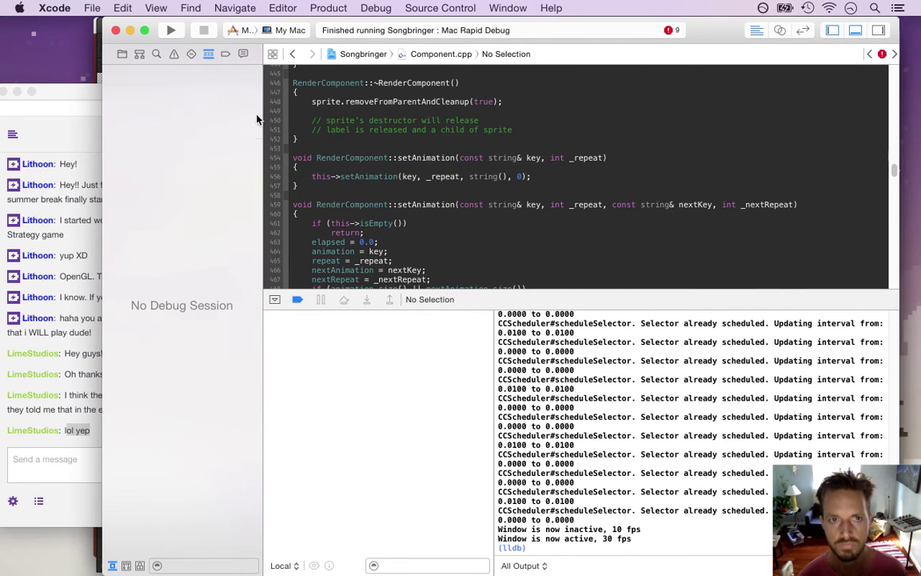
left_click(292, 54)
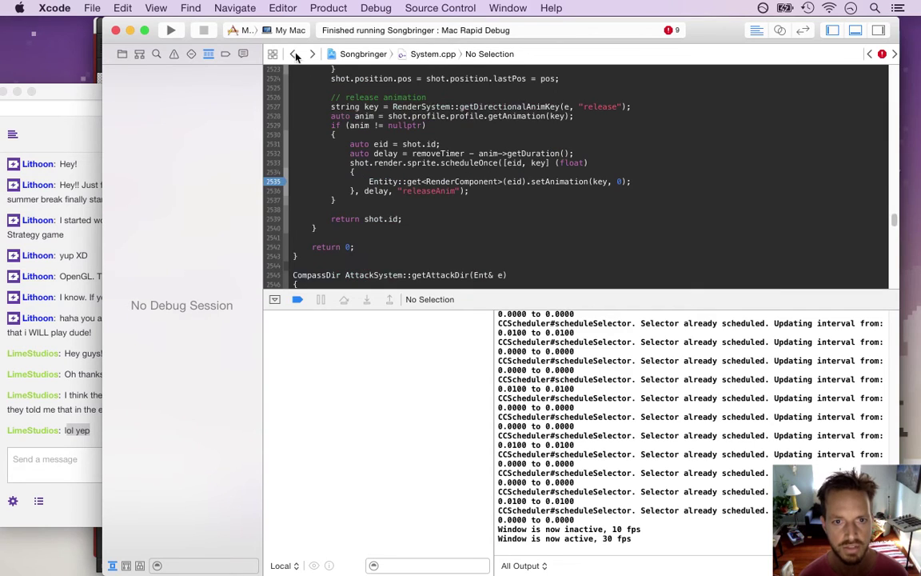
left_click_drag(370, 181, 525, 181)
key("BackSpace")
key("Return")
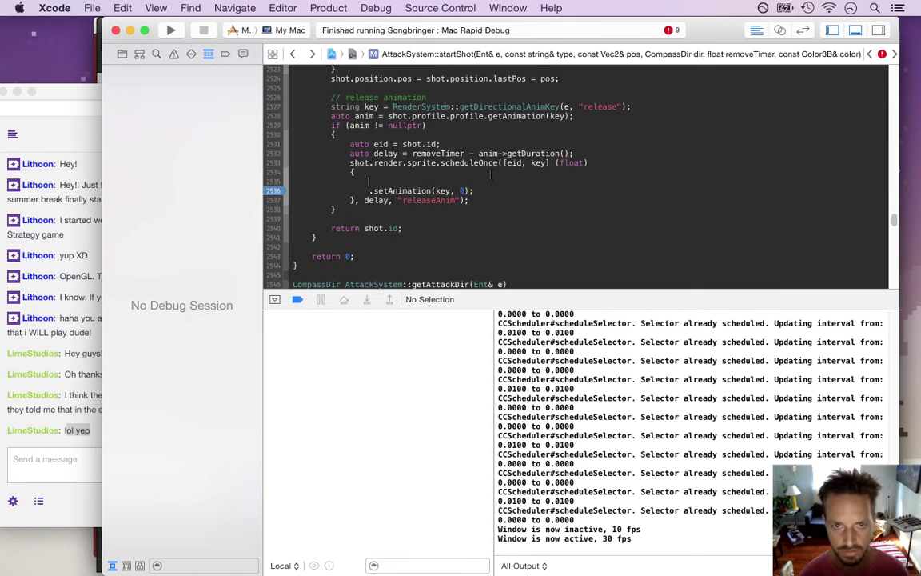
type("System::")
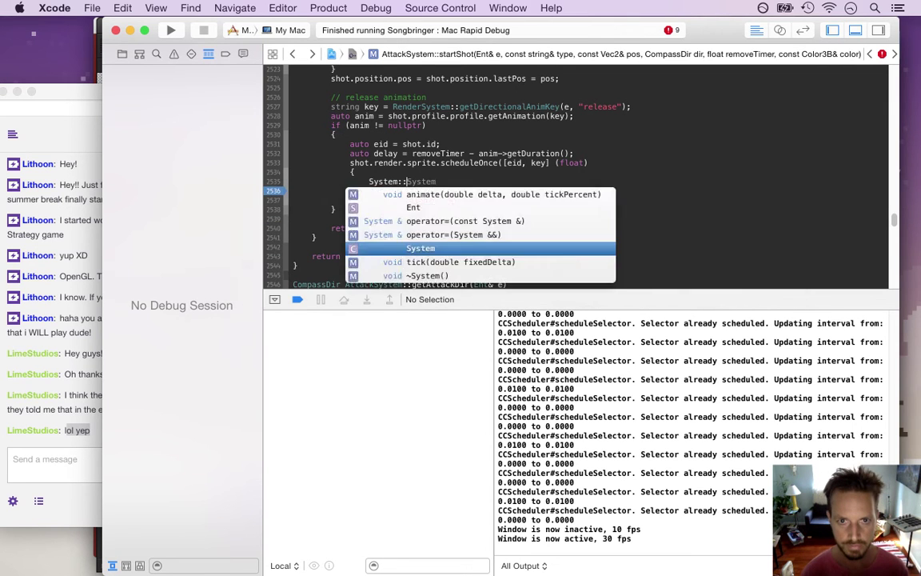
type("Ent f(eid); ")
type("f.render.setAnimation(key, 0);")
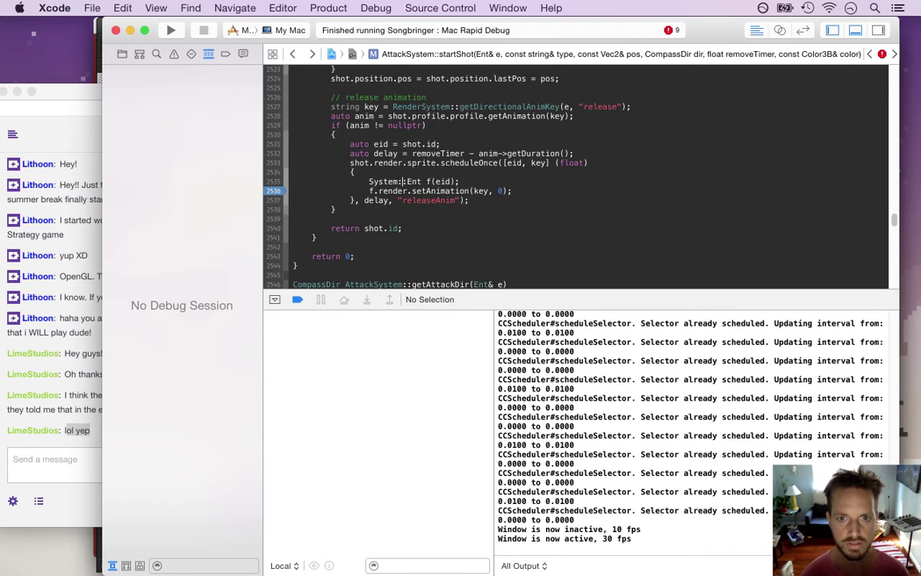
Build and run Songbringer, move the character around and attack to trigger the breakpoint on the new f.render.setAnimation line.
left_click(168, 30)
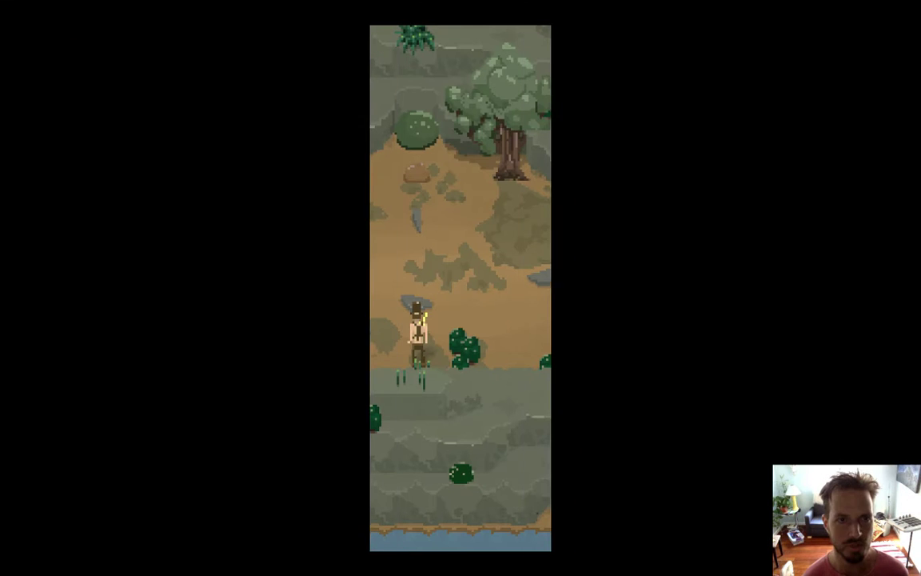
key("Left")
key("Up")
key("space")
key("Up")
key("Right")
key("space")
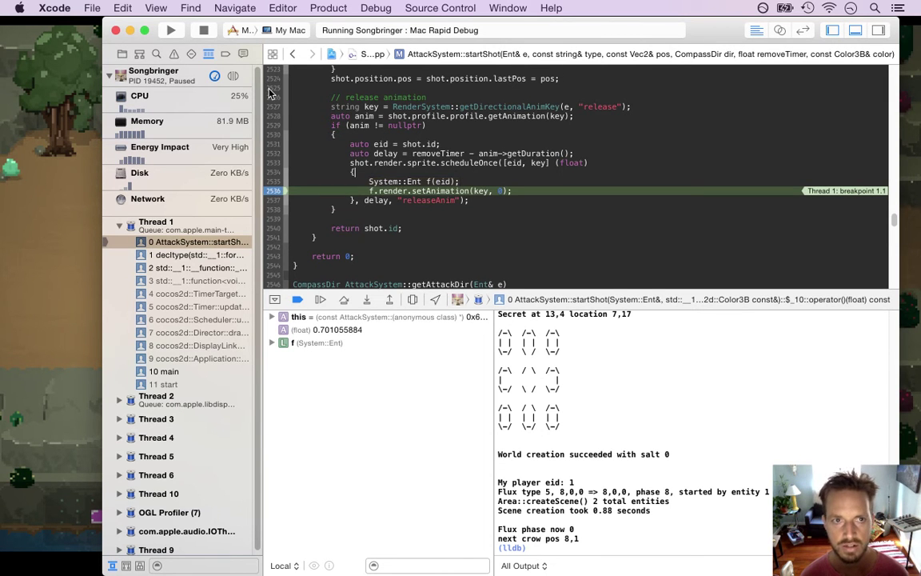
Stop the paused debug session, review the scheduled lambda, rerun Songbringer and move the character briefly before quitting the game.
left_click(204, 32)
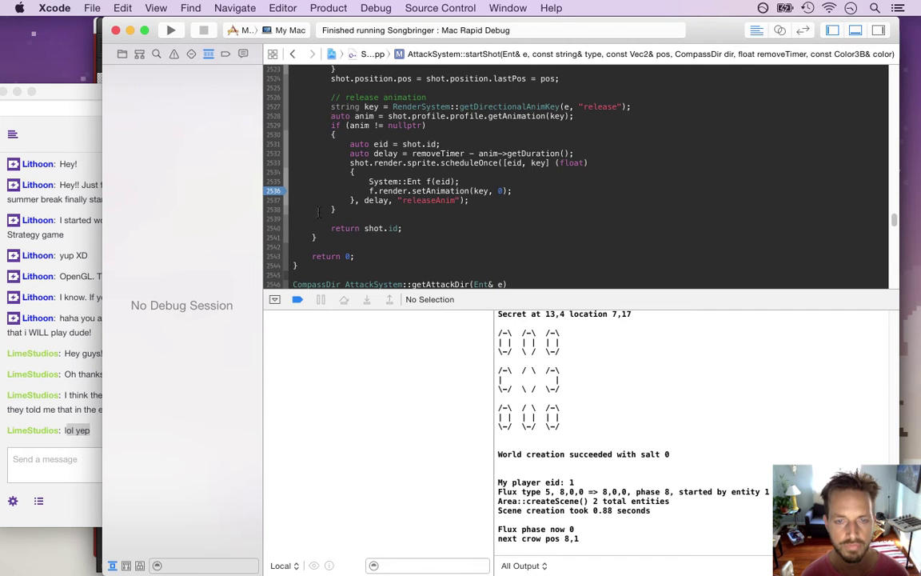
left_click(423, 200)
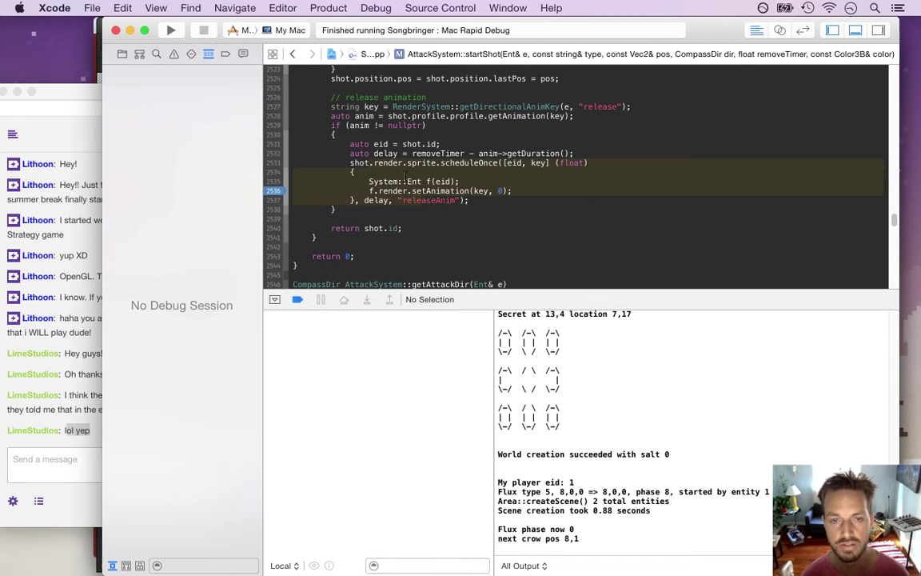
left_click(373, 181)
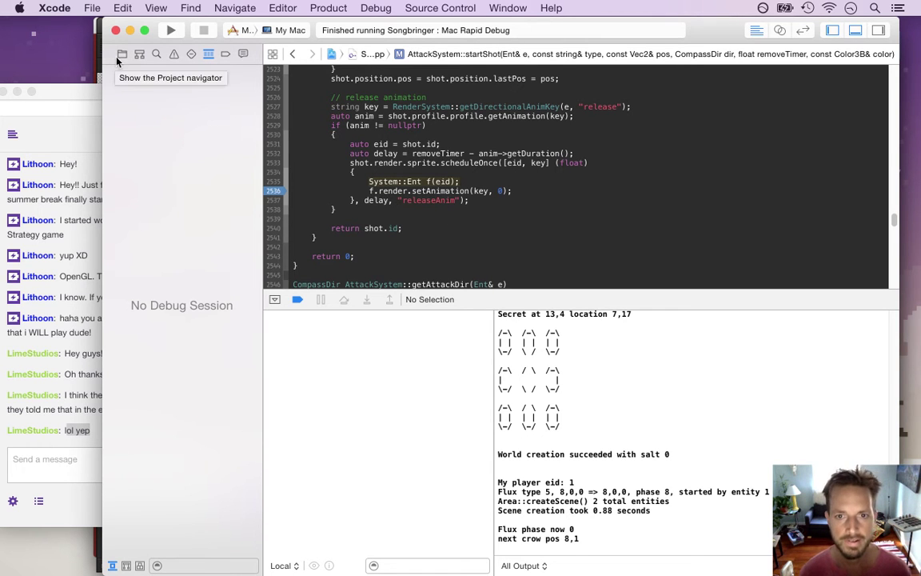
left_click(171, 30)
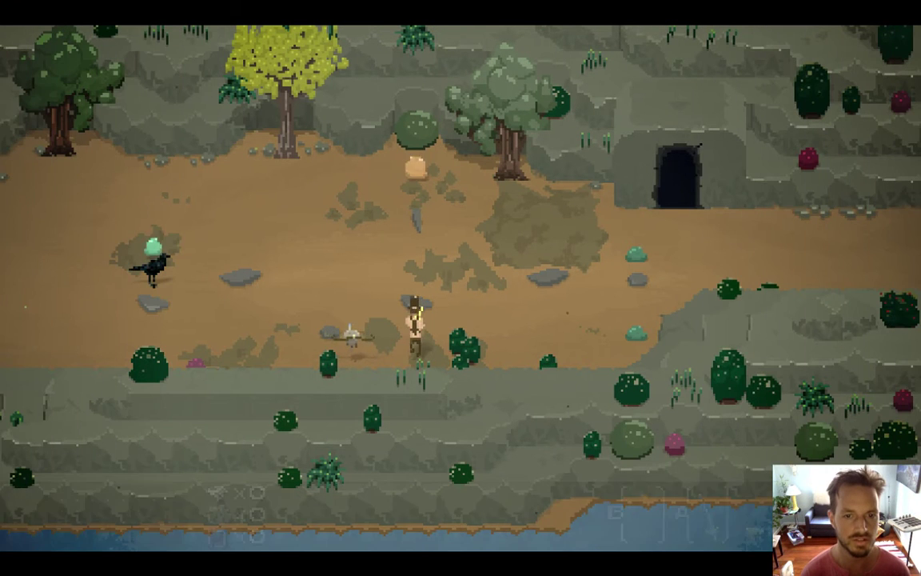
key("Left")
key("Up")
key("super+q")
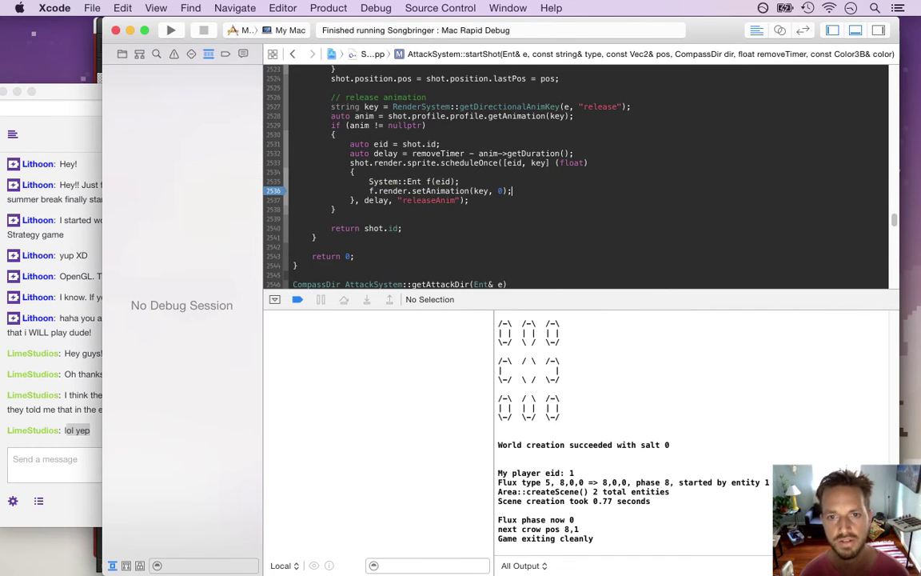
Add the line "f.render.flags ^= kRenderAnimOverridable;" after the setAnimation call in the scheduled lambda.
key("Return")
type("f.re")
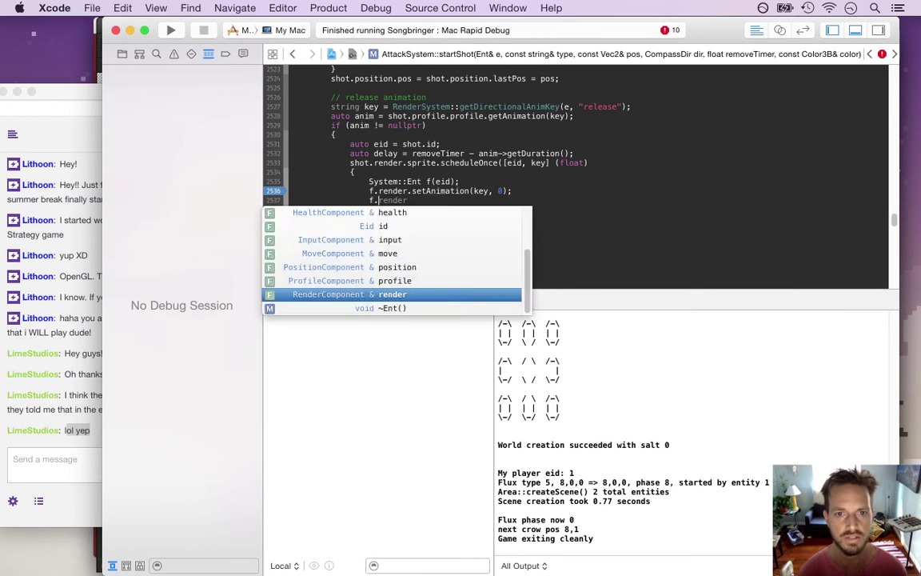
type("nder.flags |")
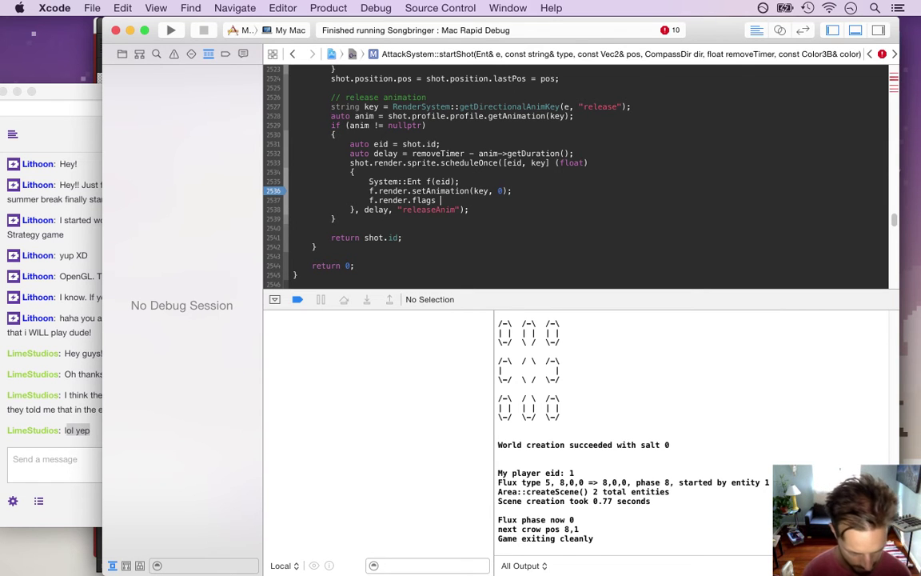
type("= kRender")
key("Down")
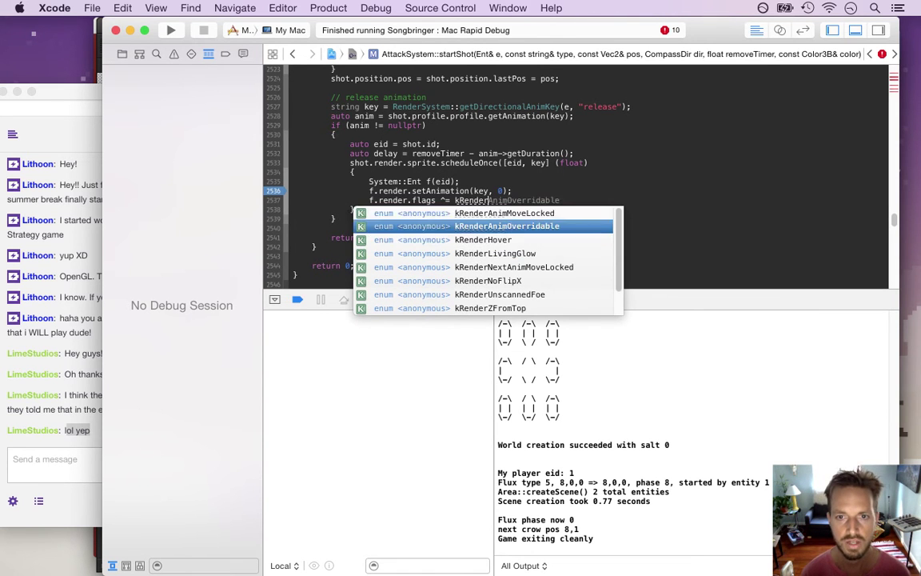
key("Return")
type(";")
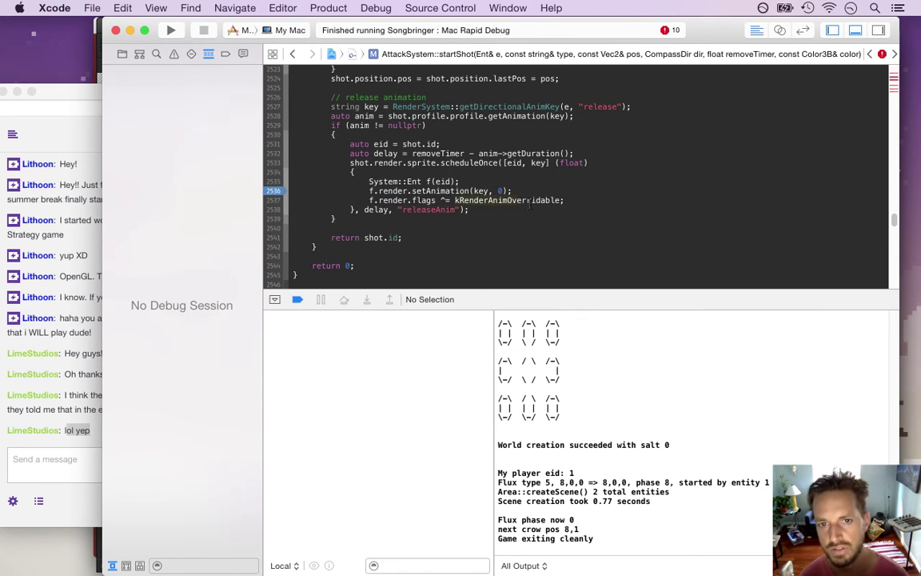
left_click(566, 192)
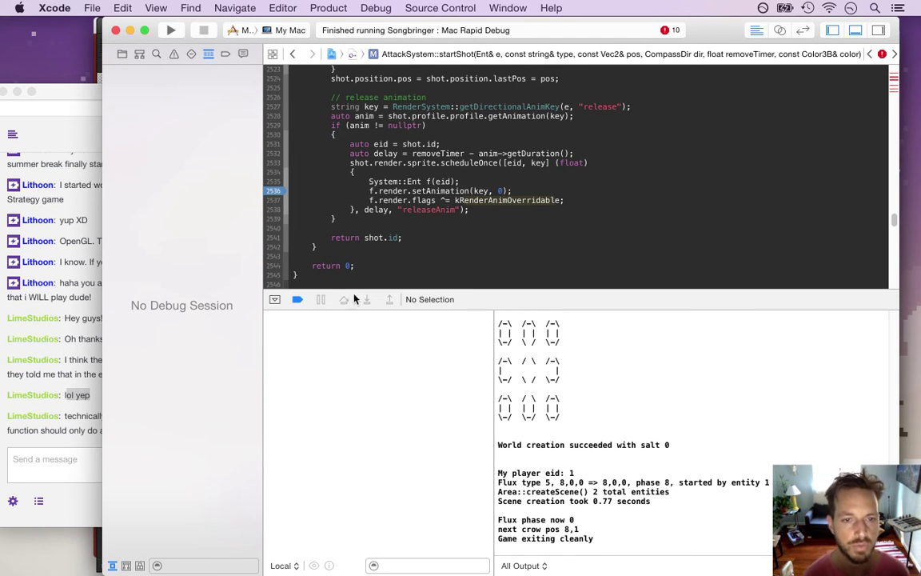
Switch to the Twitch chat in Safari and read the newest messages about clean code and debug mode.
left_click(86, 426)
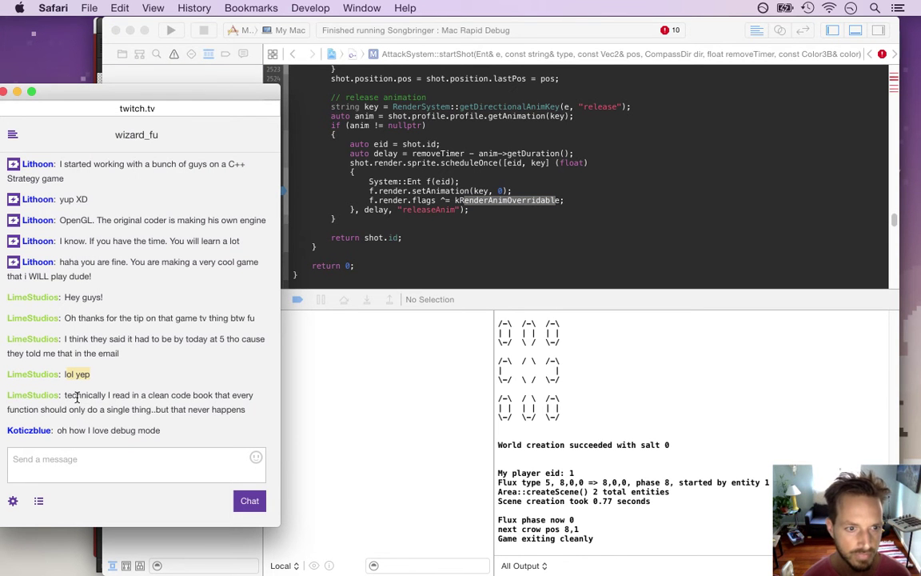
left_click_drag(77, 395, 154, 409)
left_click(154, 409)
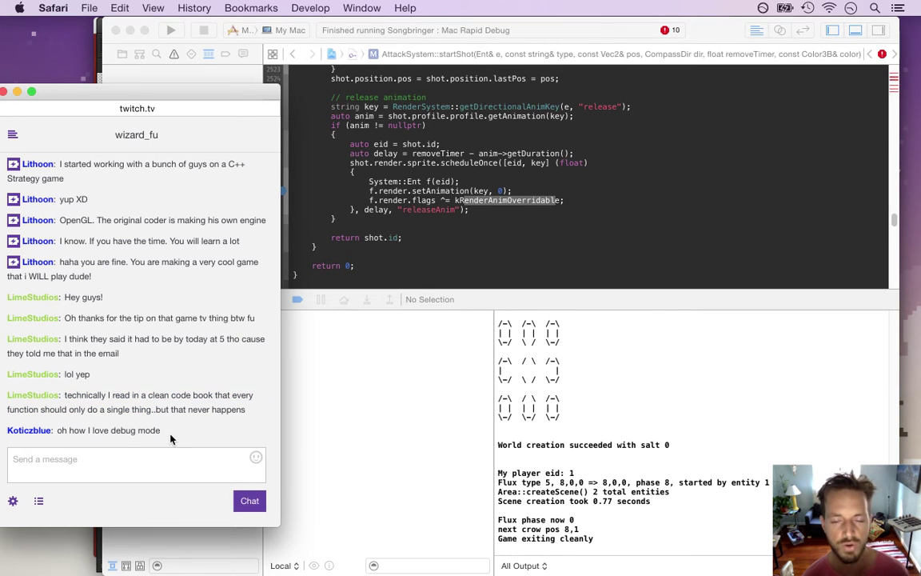
left_click_drag(64, 395, 156, 410)
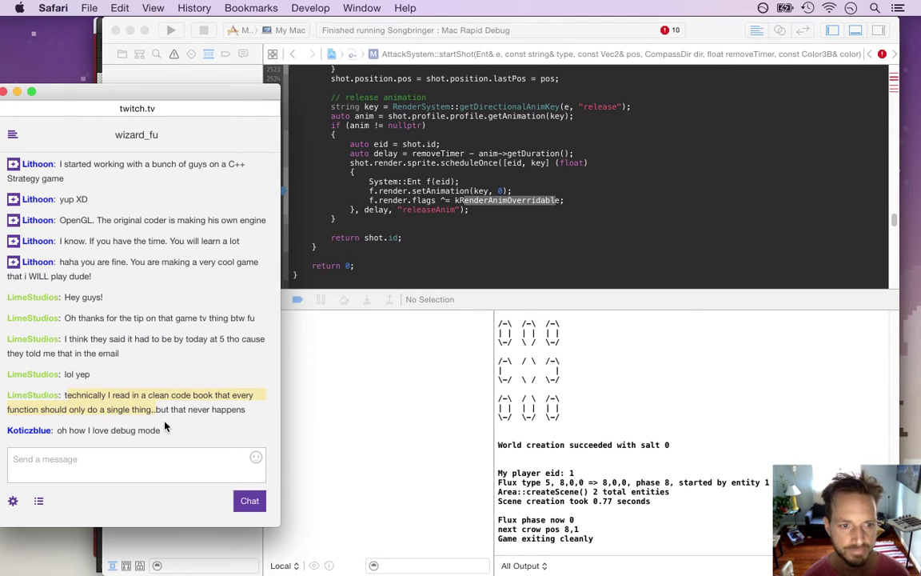
left_click_drag(71, 430, 159, 441)
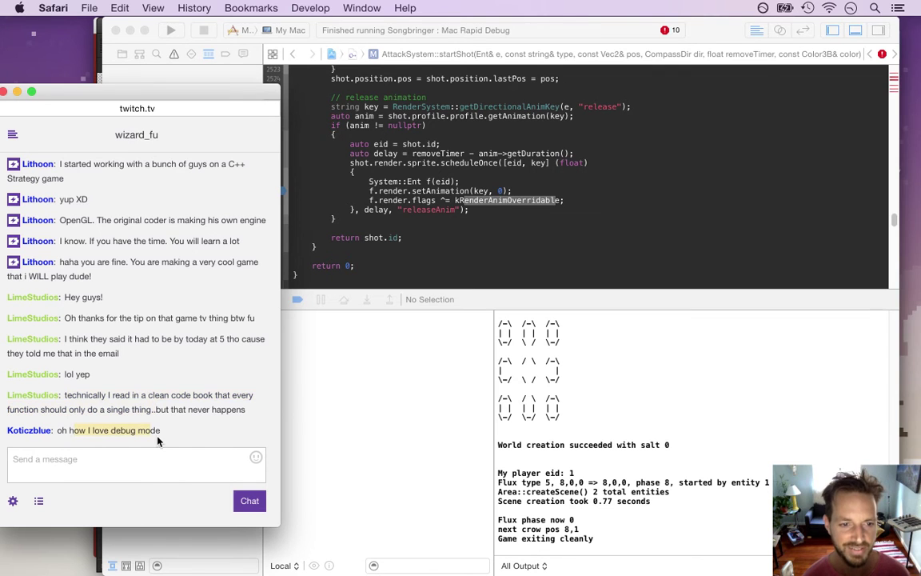
Switch back to Xcode, deactivate all breakpoints, build and run Songbringer, and show the project's file list and the chat during the build.
left_click(381, 260)
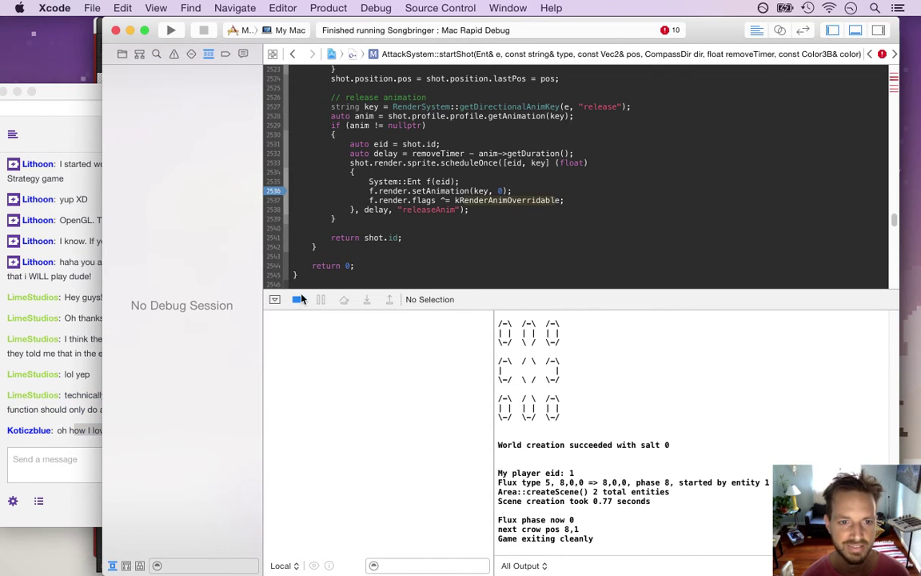
left_click(170, 31)
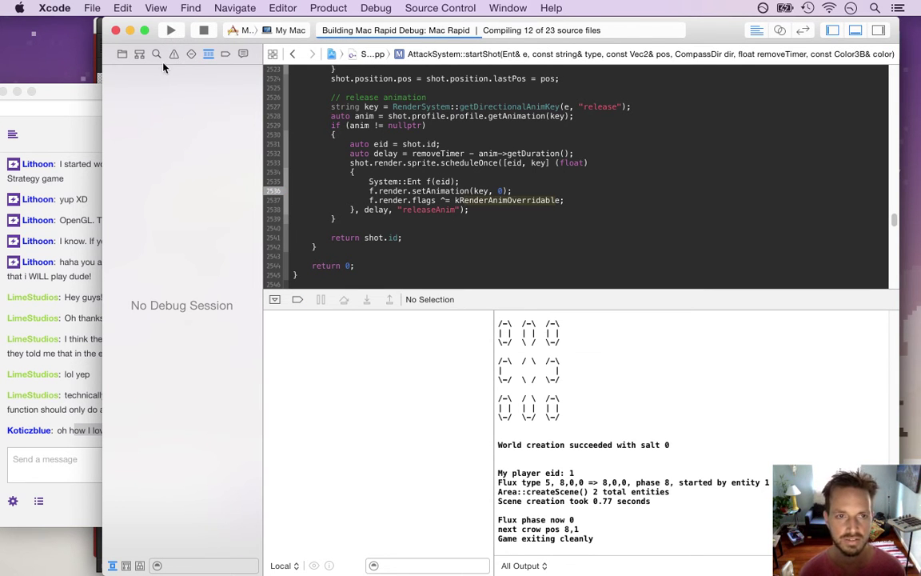
left_click(122, 54)
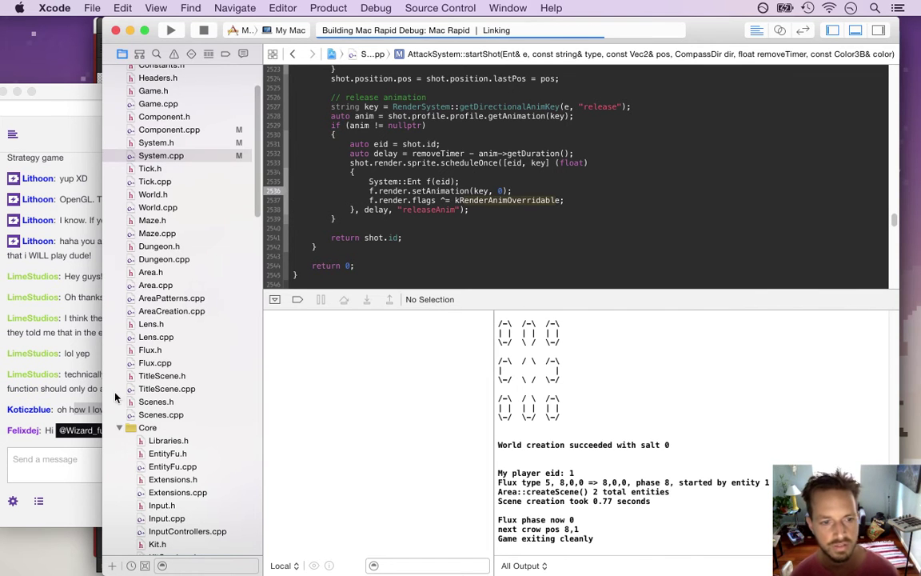
left_click(44, 433)
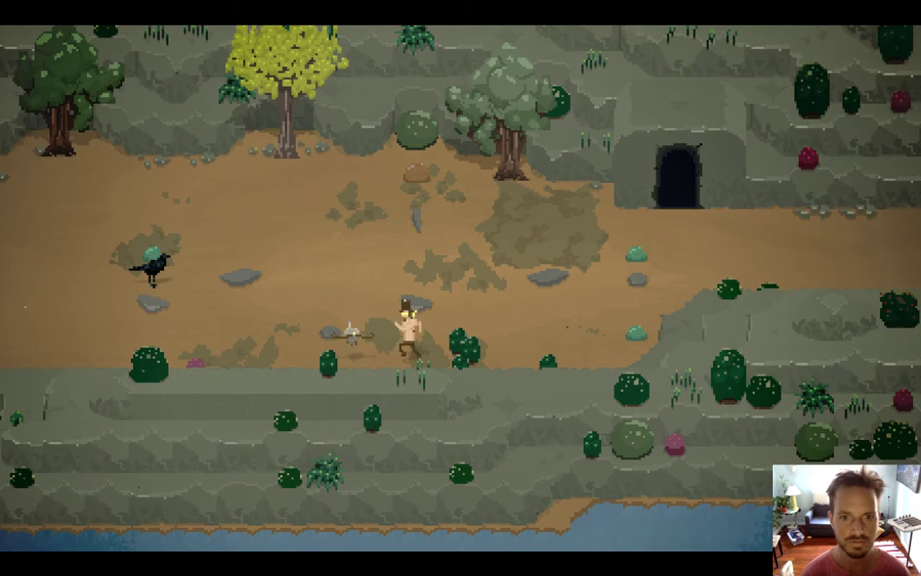
Playtest the ghost sword by moving the character around and attacking repeatedly in different directions, then quit the game.
key("Right")
key("space")
key("Up")
key("Right")
key("space")
key("Down")
key("Left")
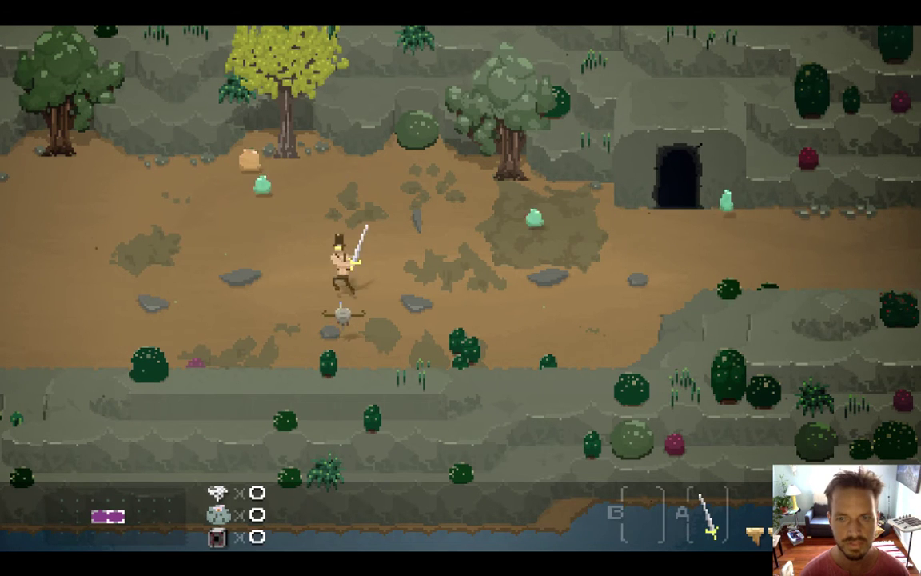
key("Left")
key("space")
key("Up")
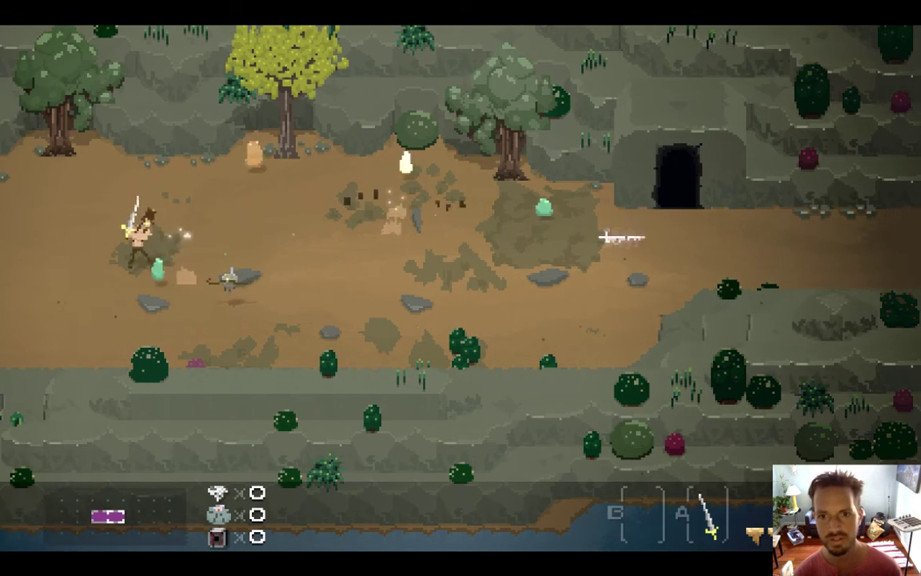
key("Left")
key("Right")
key("x")
key("Right")
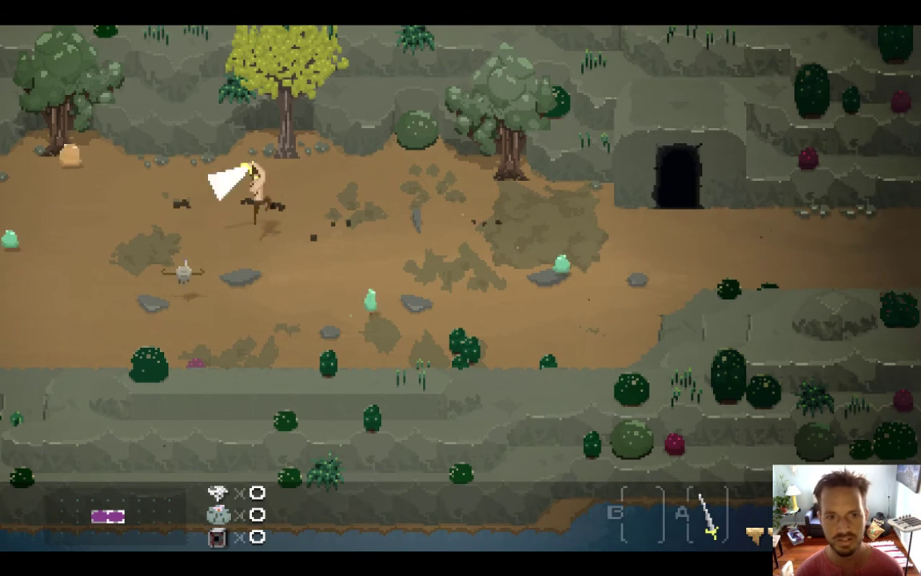
key("x")
key("Down")
key("Right")
key("x")
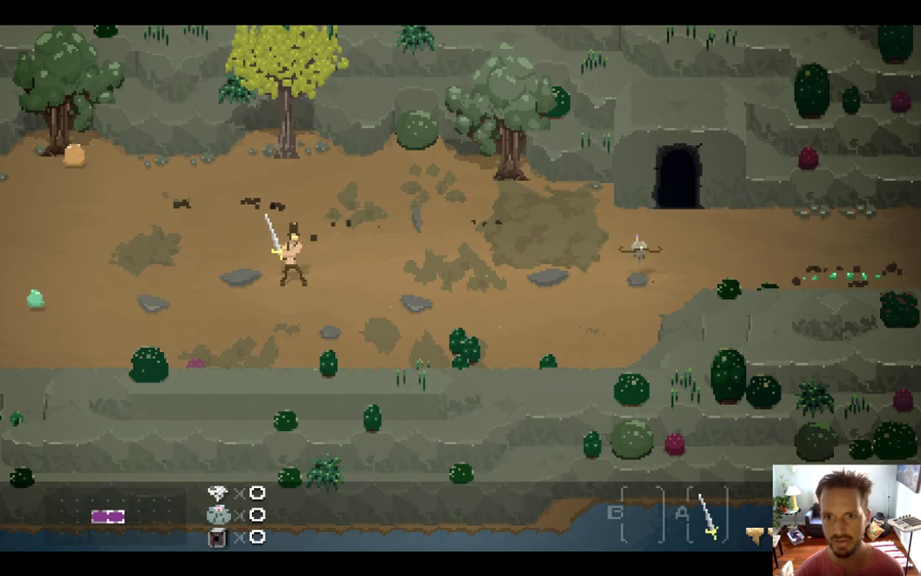
key("Right")
key("Right")
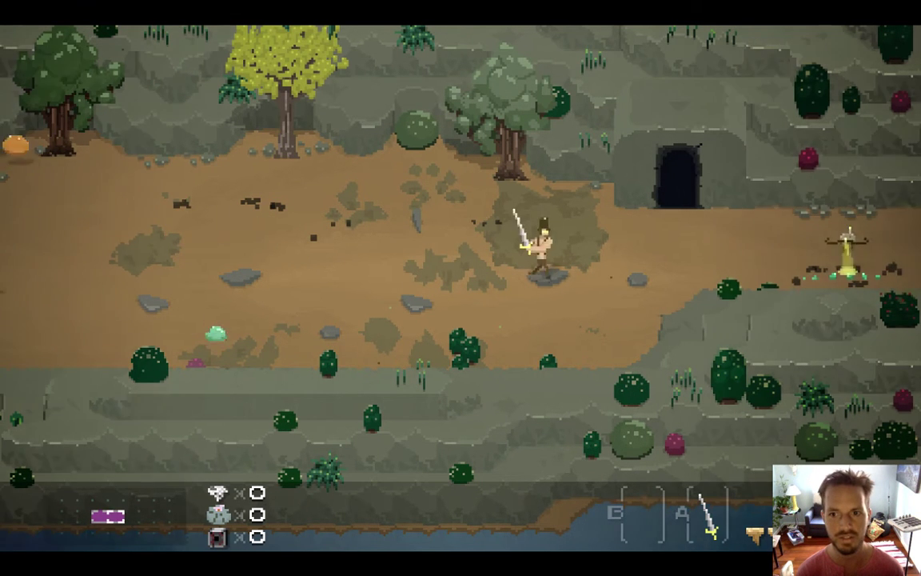
key("Down")
key("Left")
key("x")
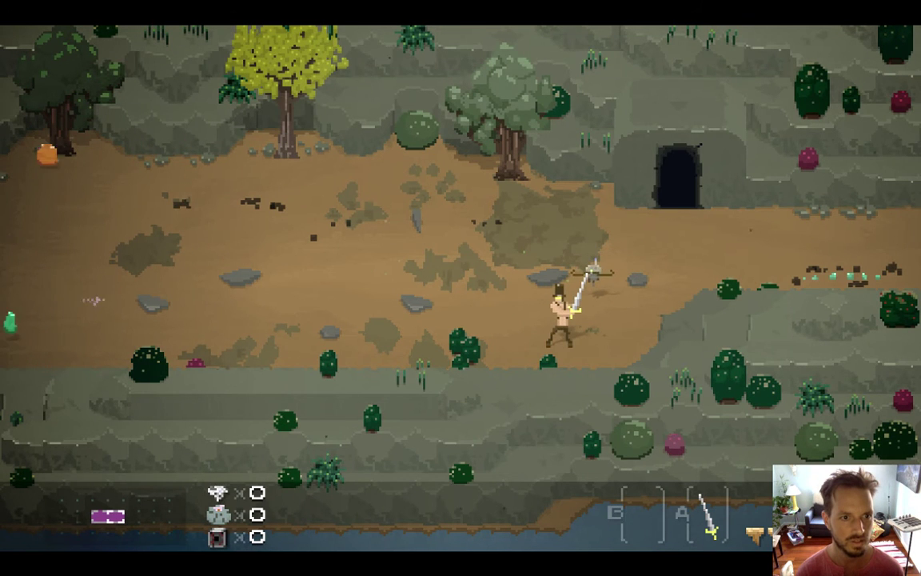
key("super+q")
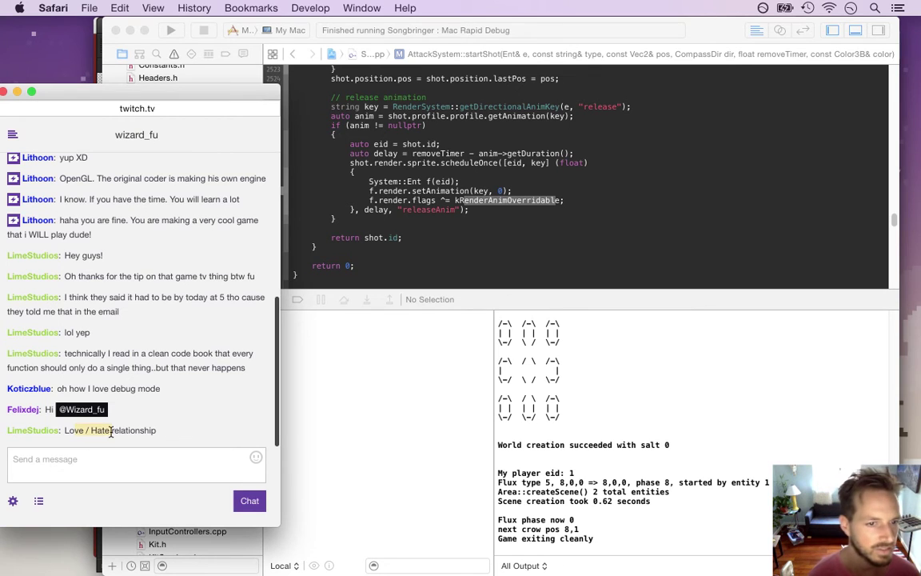
Back in Xcode, delete the breakpoint on the f.render.setAnimation line and hide the debug area.
left_click(527, 249)
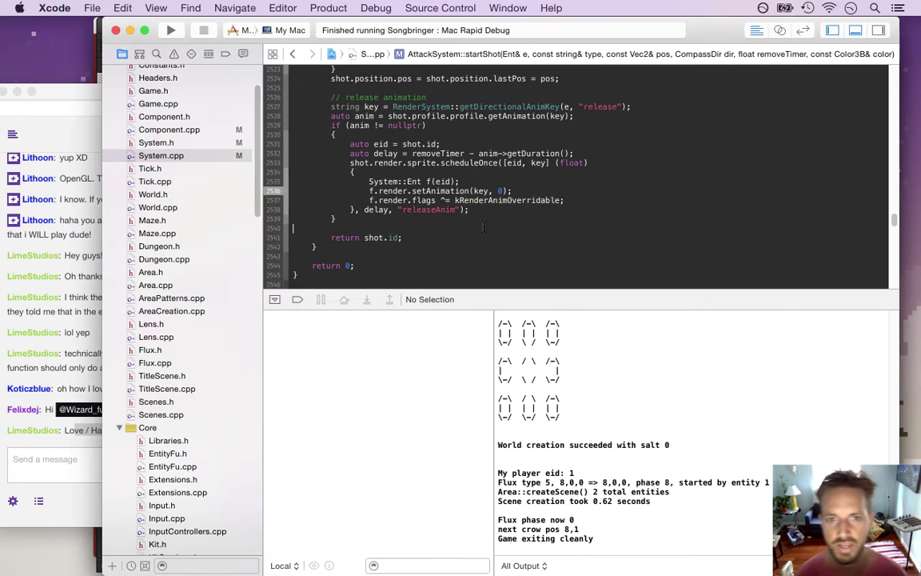
right_click(275, 191)
left_click(294, 232)
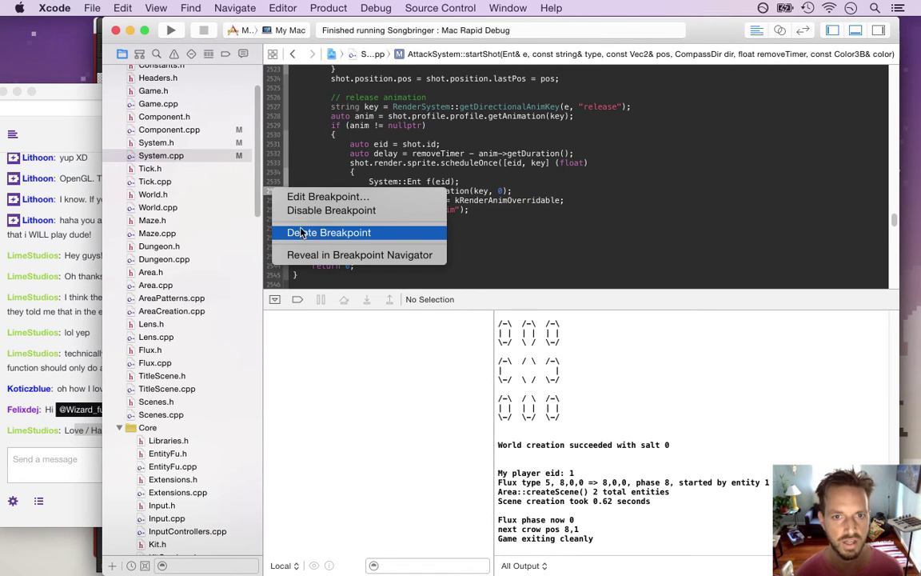
left_click_drag(496, 292, 517, 541)
key("super+shift+y")
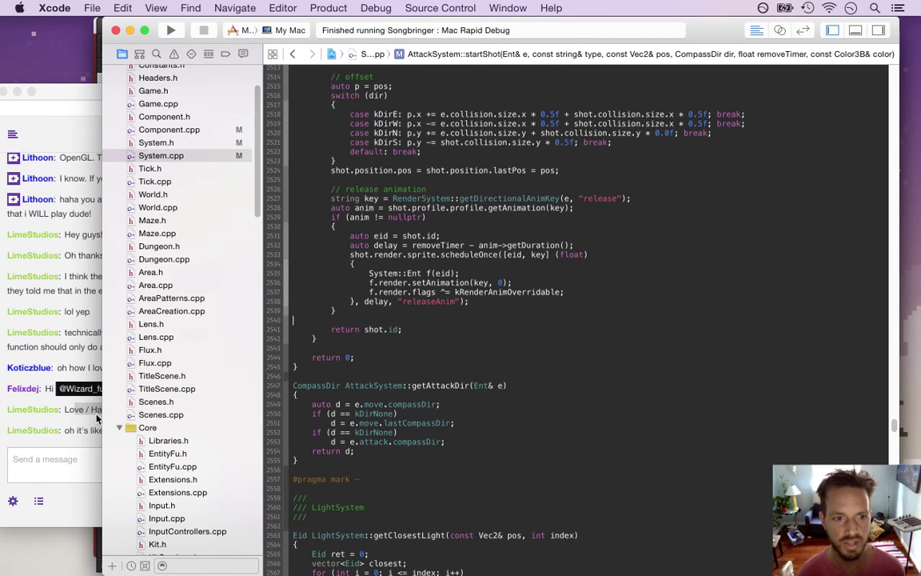
Switch to the Twitch chat in Safari to read the newest messages, then return to Xcode and view the start of the project file list.
left_click(66, 391)
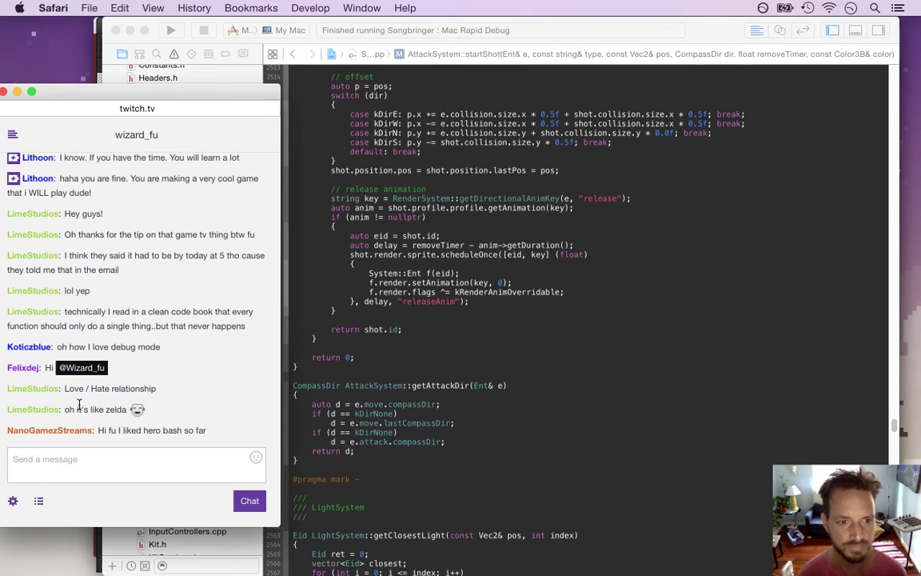
left_click_drag(106, 430, 190, 439)
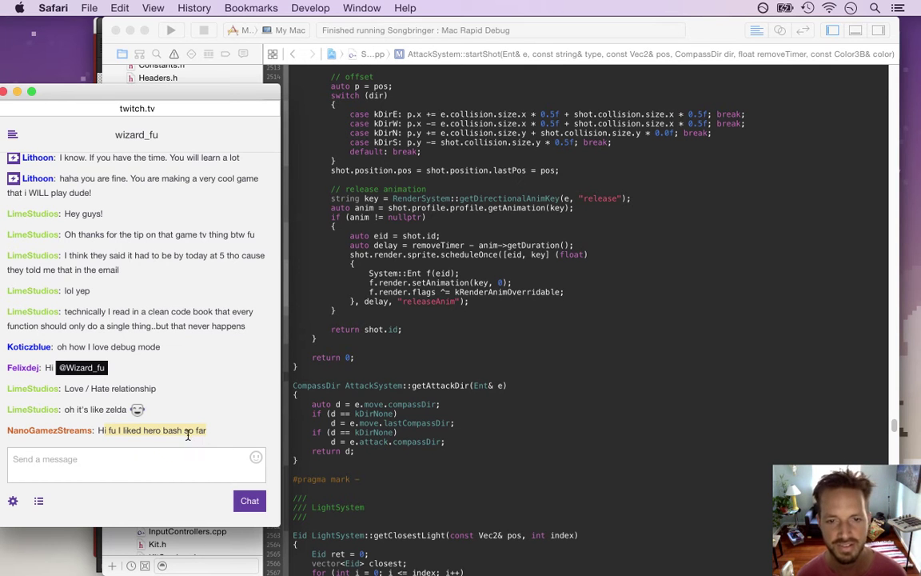
left_click(191, 422)
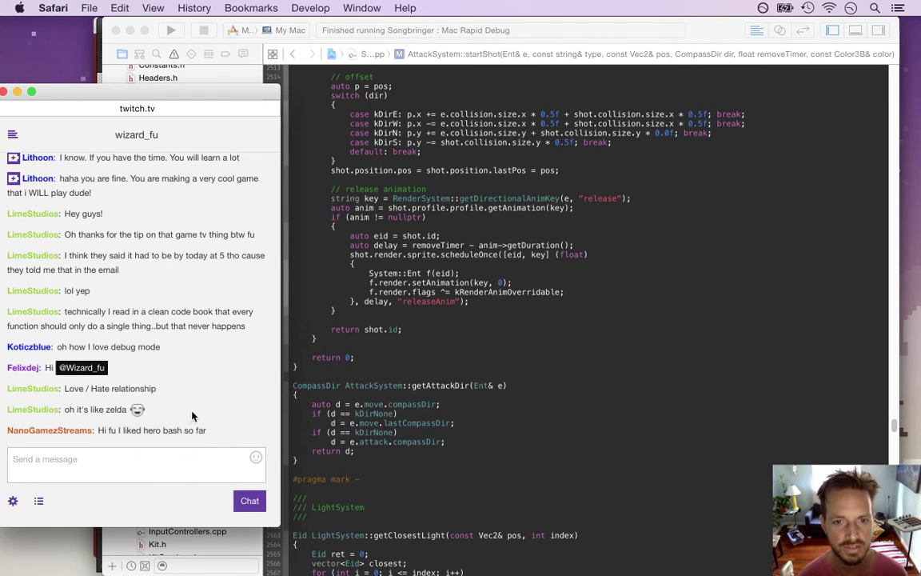
left_click(414, 264)
scroll(233, 148, "up", 3)
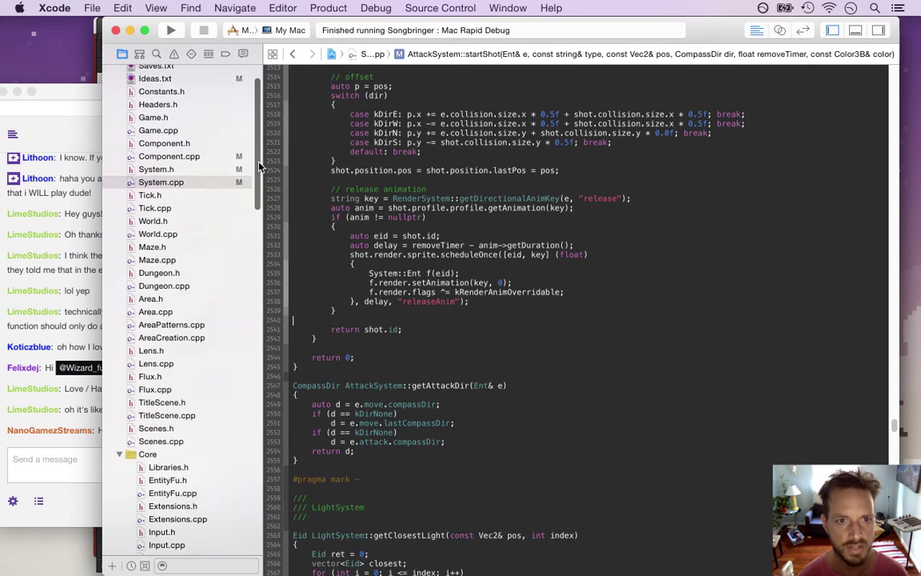
scroll(261, 134, "up", 1)
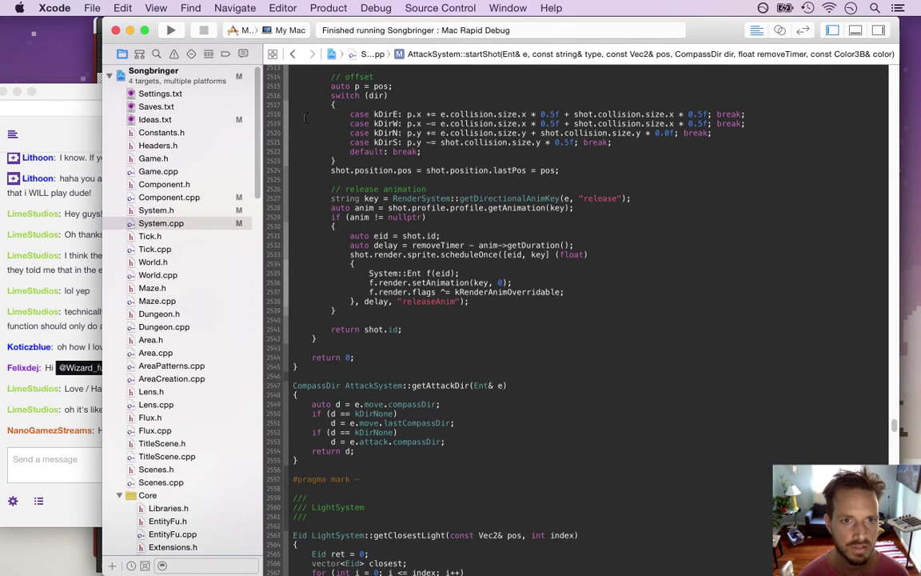
Search Google for "hero bash" in a new Safari window and open the Wizard Fu Games page for Hero Bash.
mouse_move(908, 100)
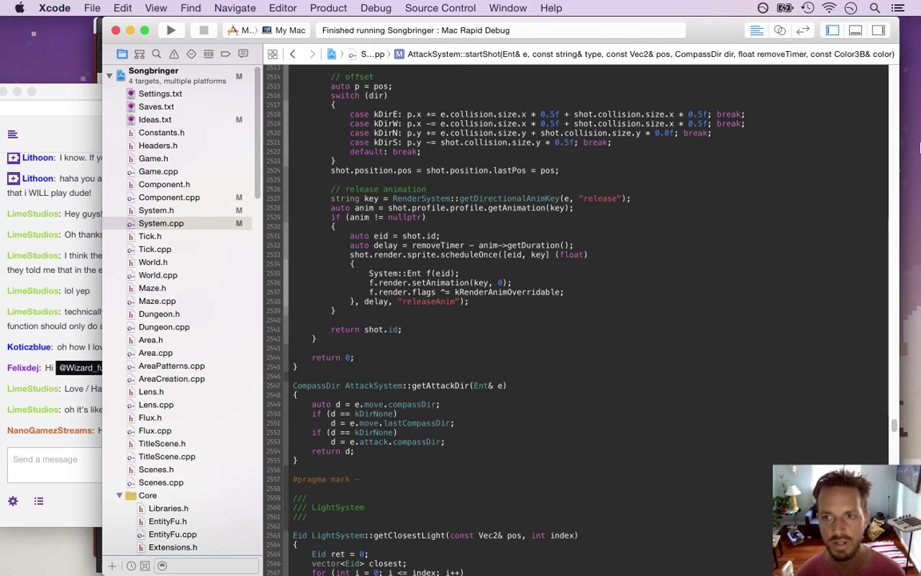
left_click(915, 124)
key("super+n")
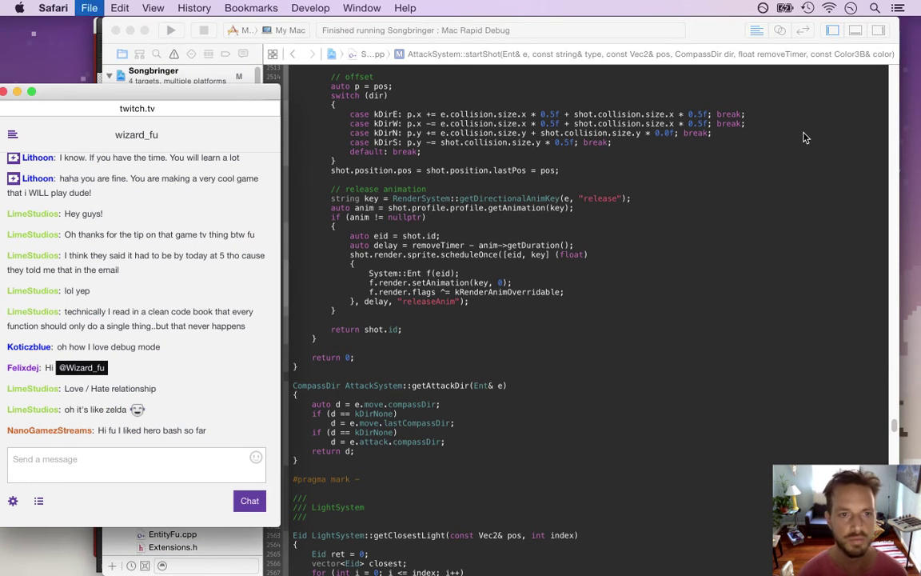
type("hero bash")
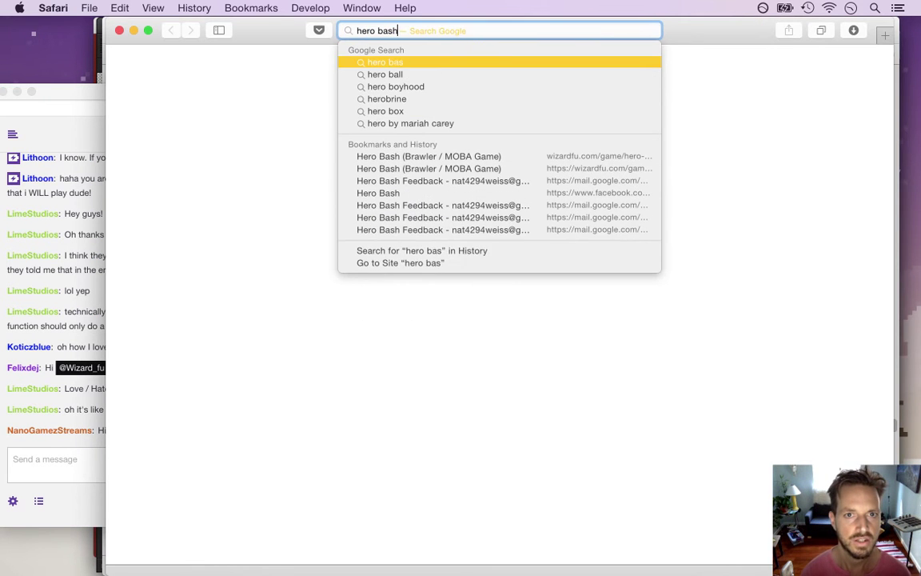
key("Return")
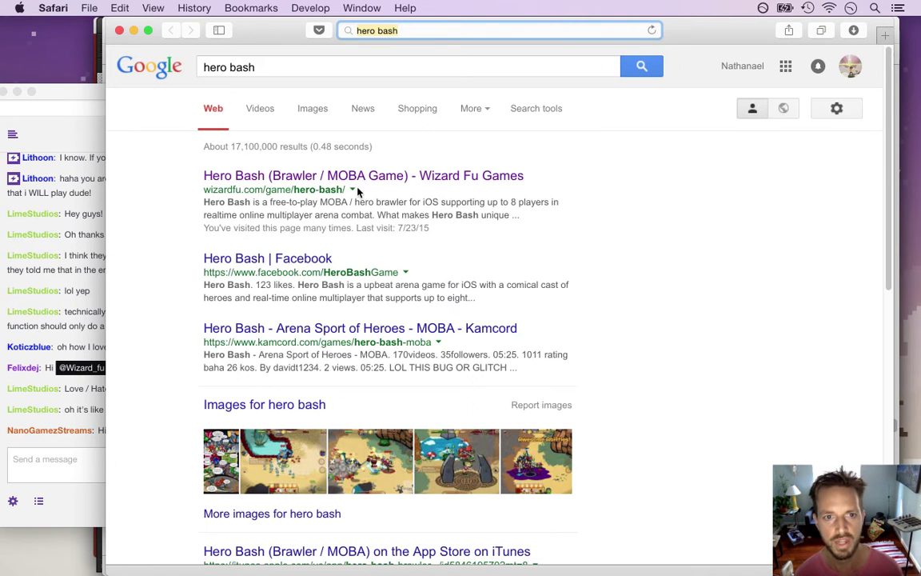
left_click(357, 182)
Read the newest Twitch chat messages about Hero Bash, highlighting each one while following along.
left_click(83, 436)
left_click_drag(81, 431, 58, 418)
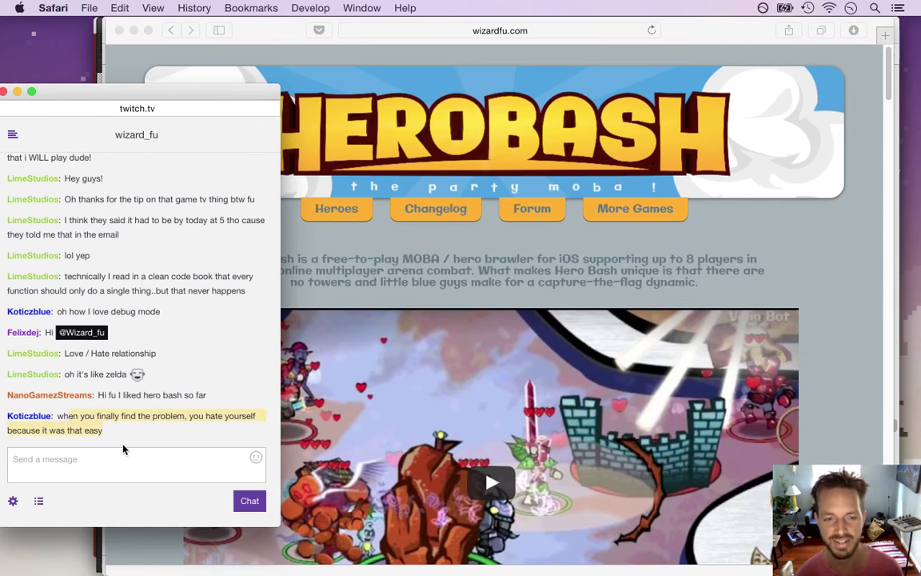
left_click_drag(192, 394, 224, 403)
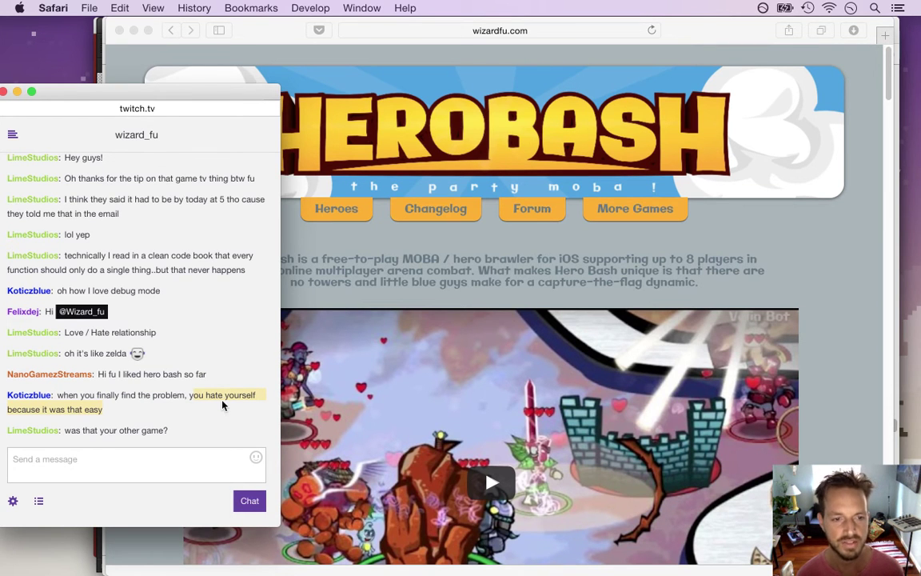
left_click_drag(99, 432, 192, 431)
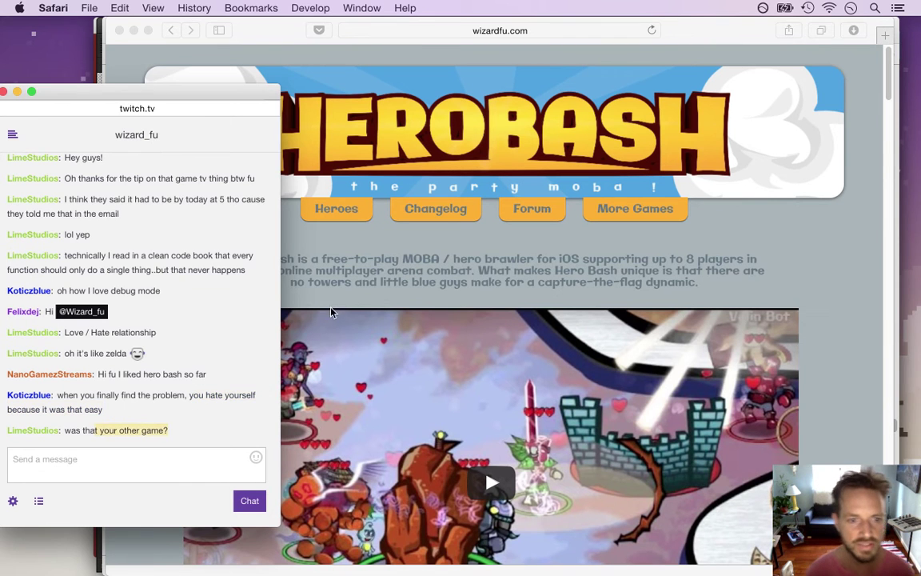
left_click(350, 286)
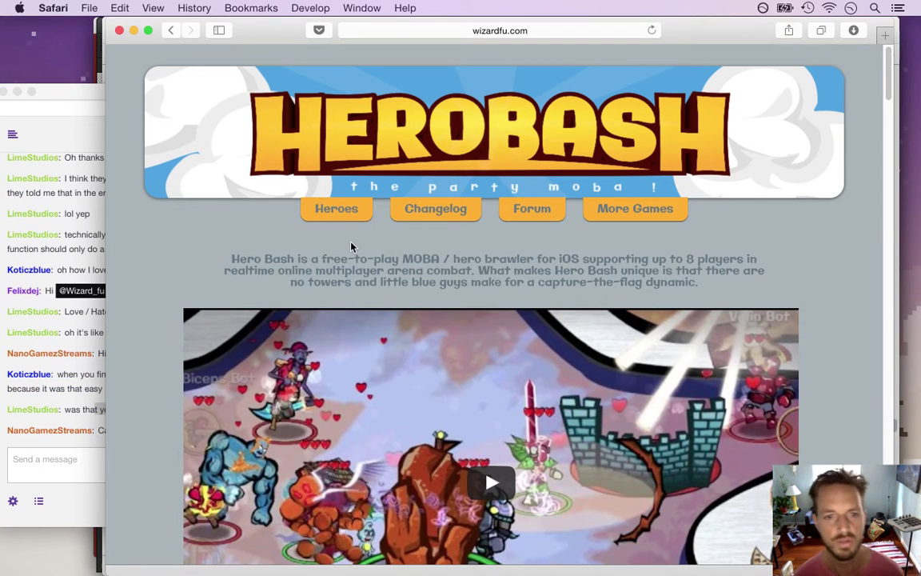
left_click(67, 380)
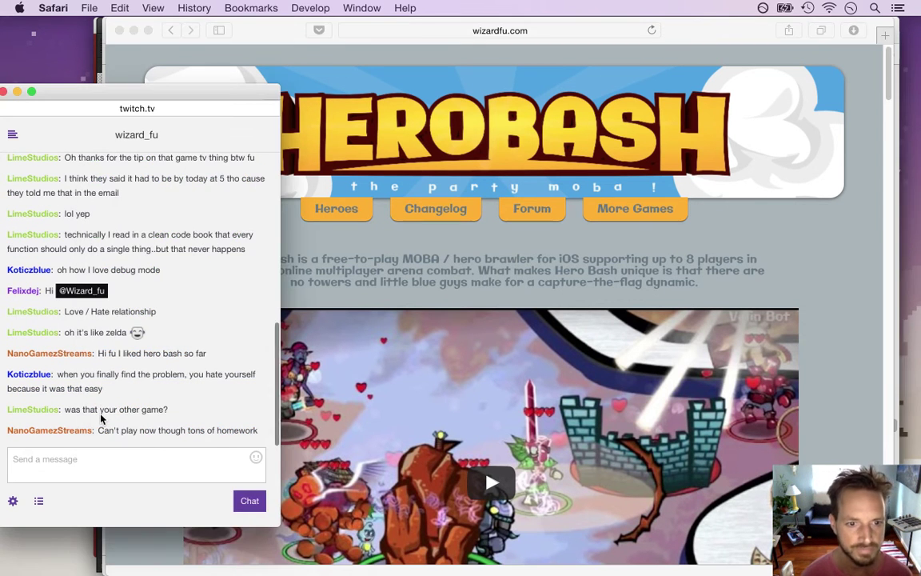
left_click_drag(109, 430, 222, 430)
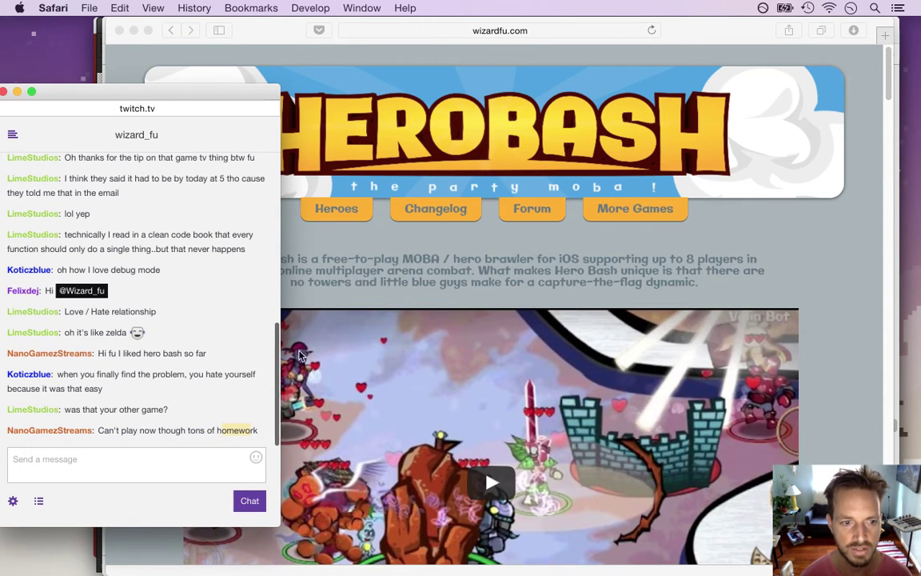
Read the introductory description on the Hero Bash page, highlighting its passages, and view the video below it.
left_click(336, 287)
left_click_drag(320, 259, 616, 272)
left_click(617, 272)
left_click_drag(676, 281, 570, 282)
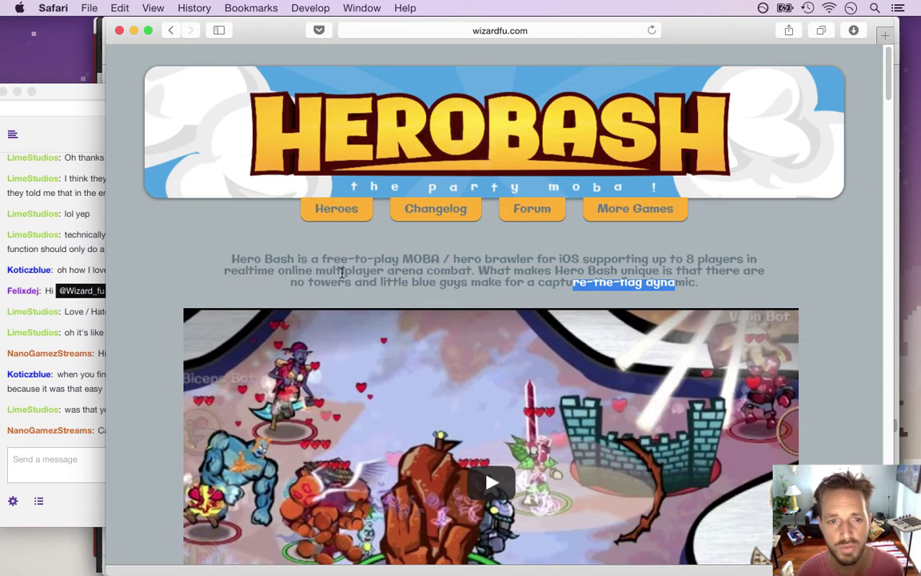
left_click_drag(286, 258, 429, 281)
left_click(490, 274)
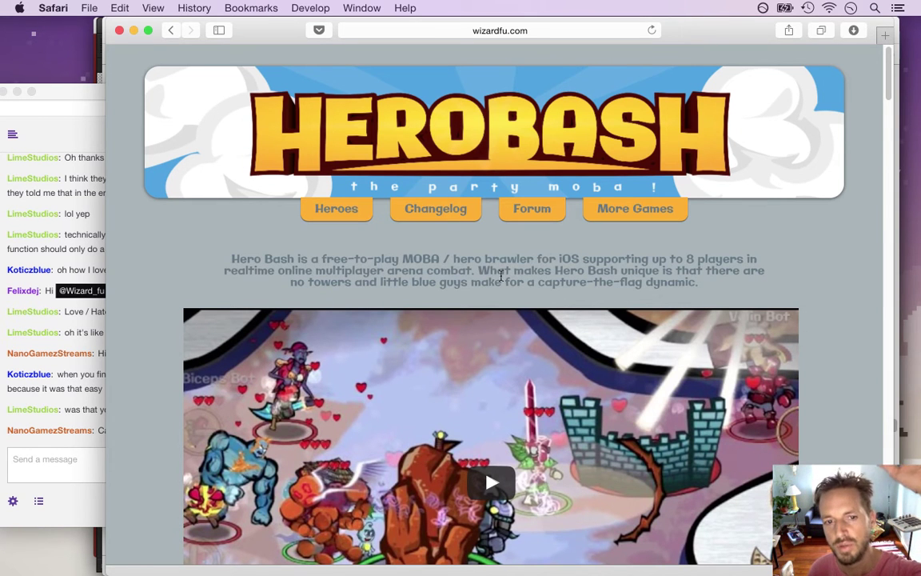
left_click_drag(889, 96, 889, 108)
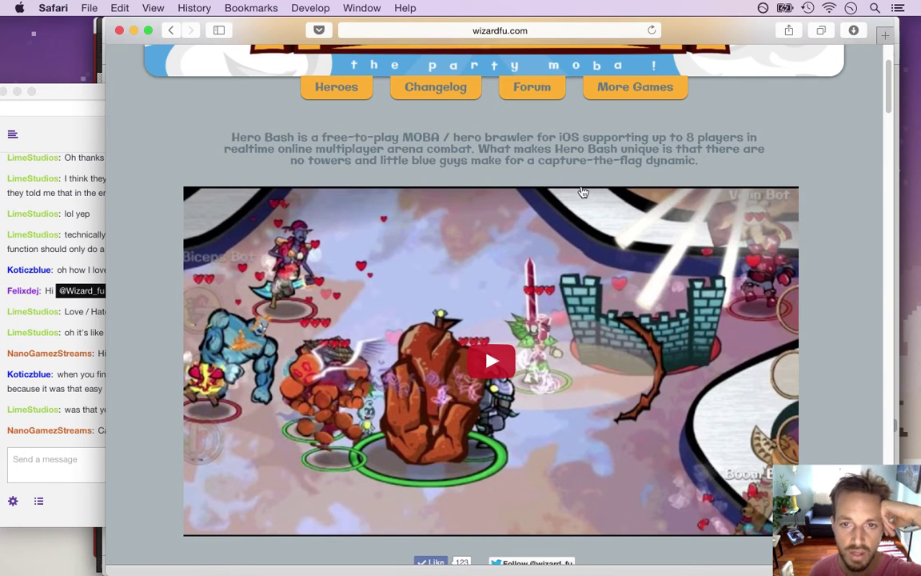
left_click_drag(352, 149, 692, 161)
left_click(717, 176)
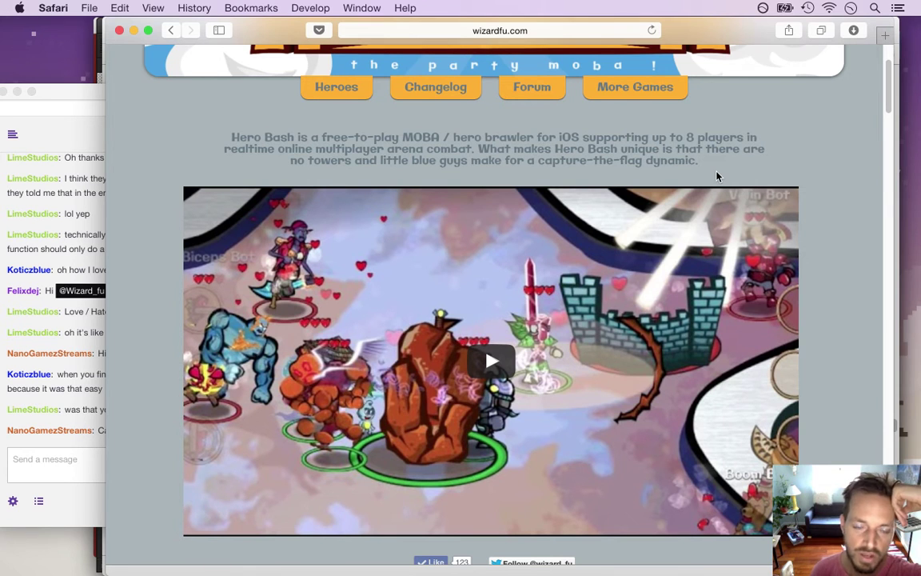
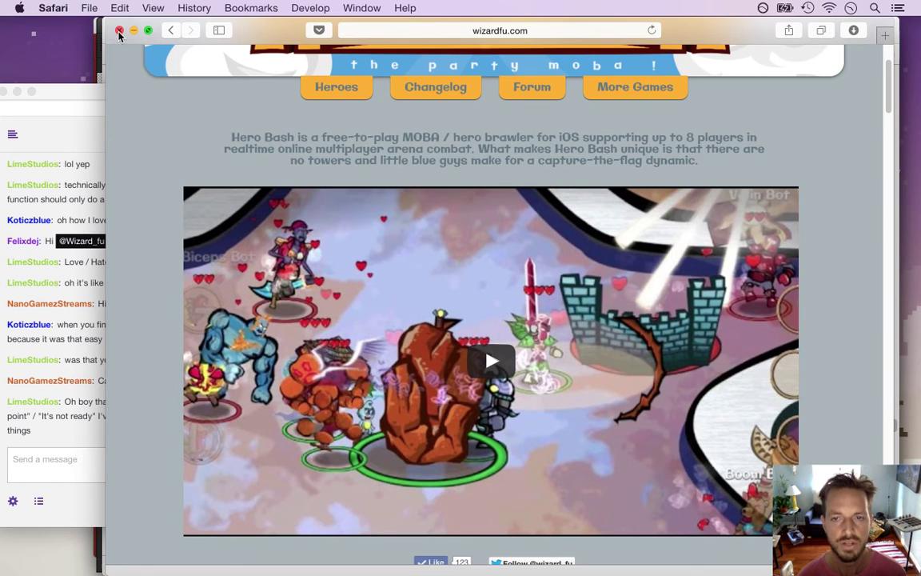
Close the Hero Bash window, read the latest Twitch chat replies, and return to the Xcode editor.
left_click(119, 31)
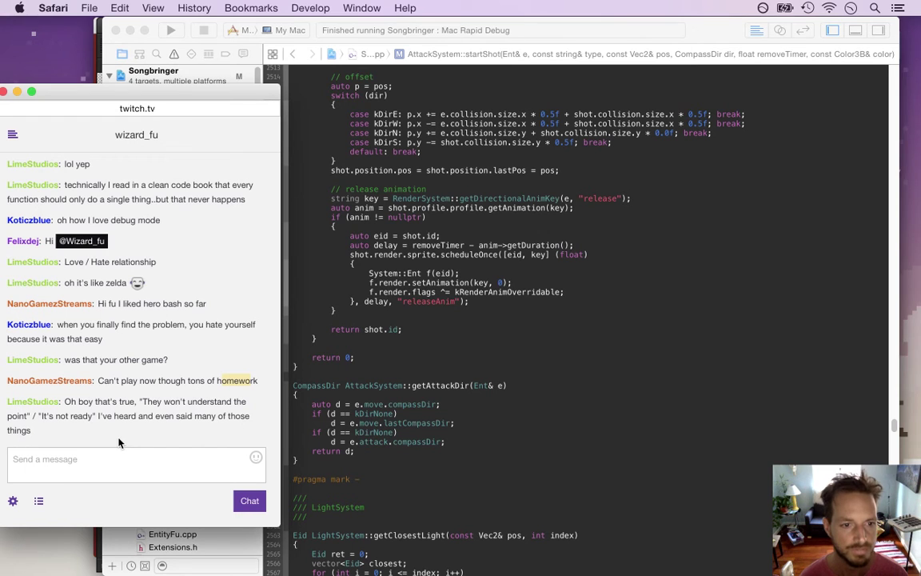
left_click_drag(79, 401, 142, 446)
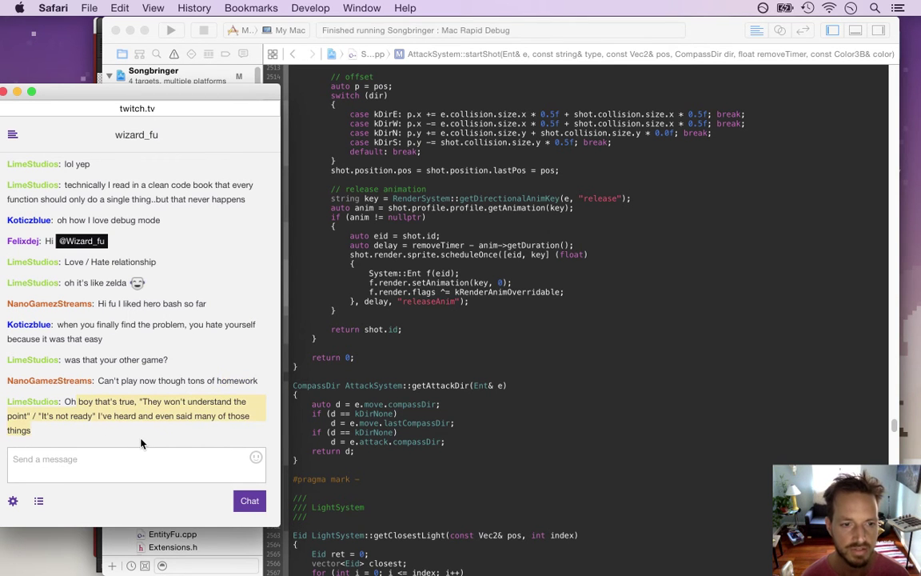
left_click(419, 324)
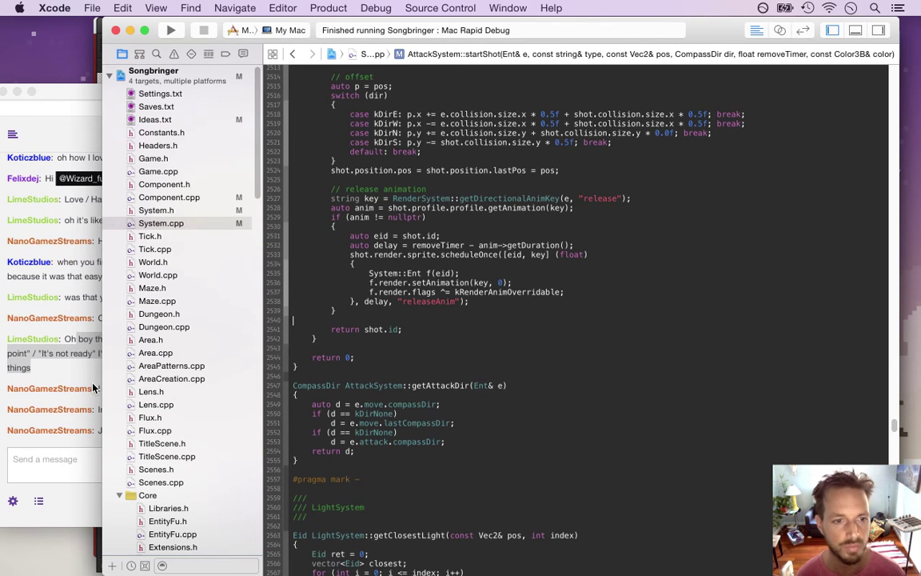
left_click(84, 340)
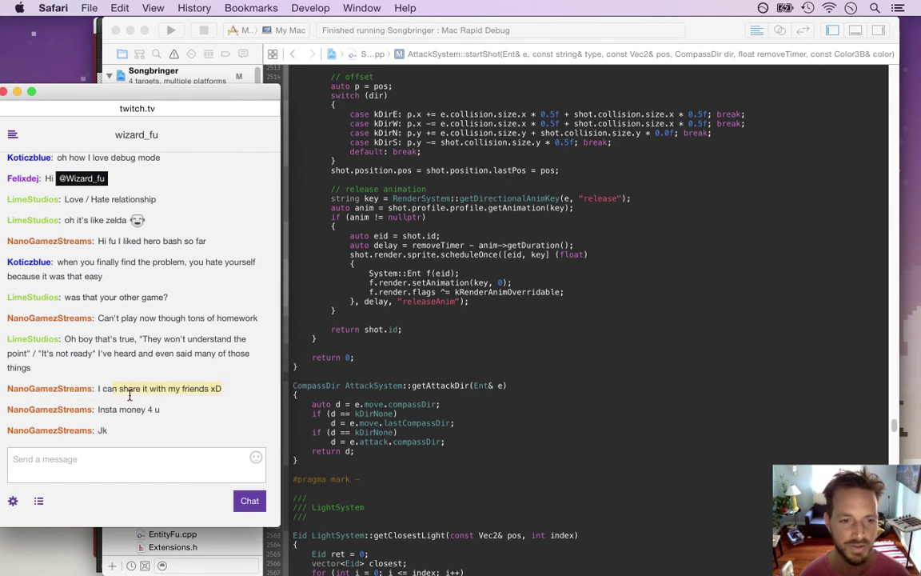
left_click(336, 318)
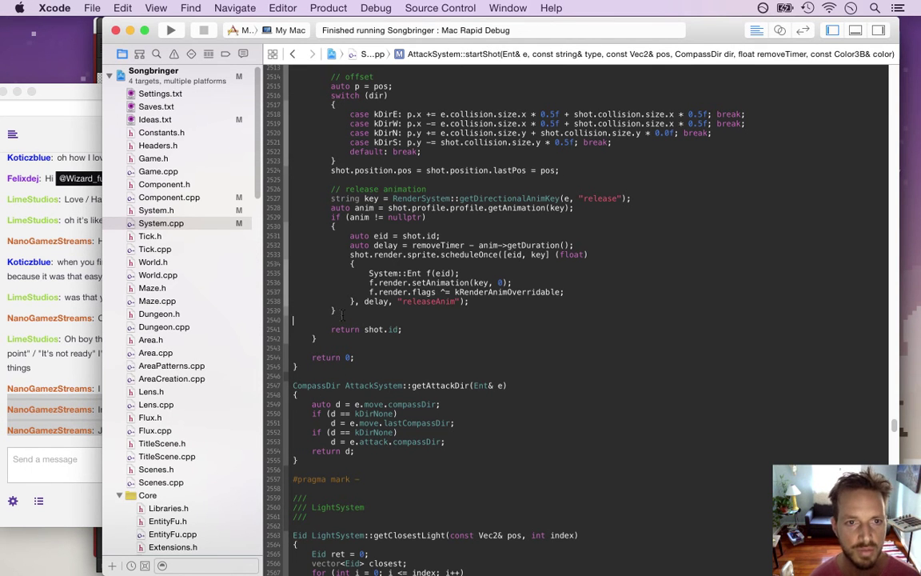
Look through the project file list and highlight the anim != nullptr block of the release animation code in startShot.
scroll(258, 164, "down", 1)
scroll(259, 165, "down", 4)
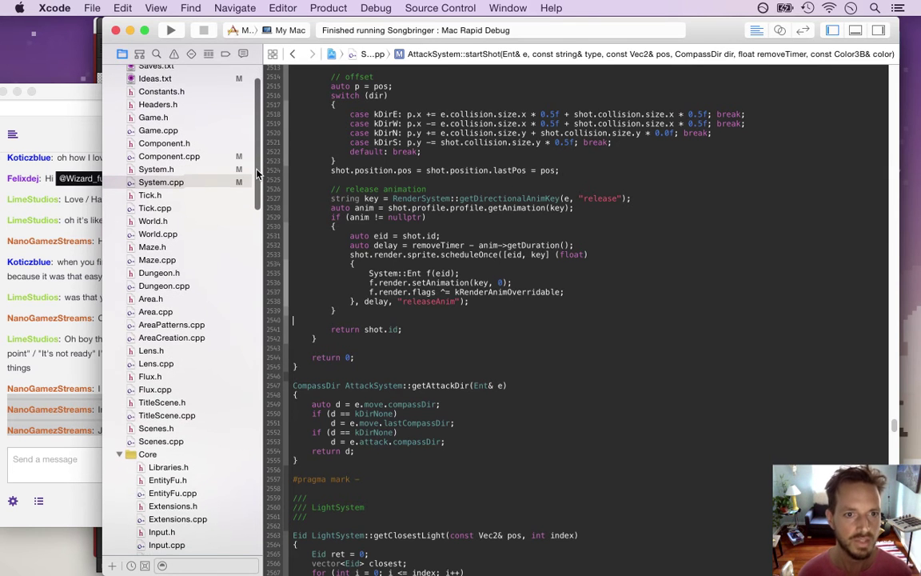
scroll(256, 173, "up", 4)
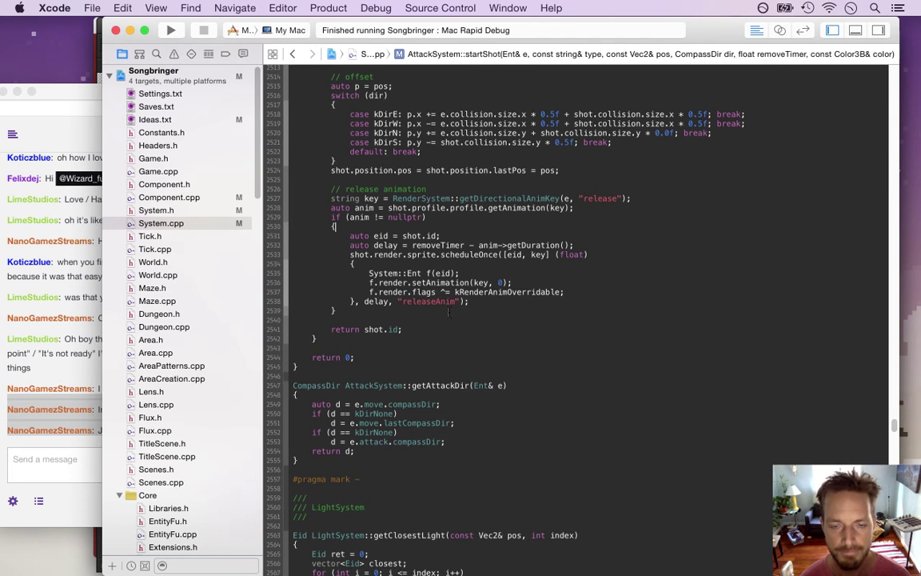
left_click_drag(331, 217, 446, 305)
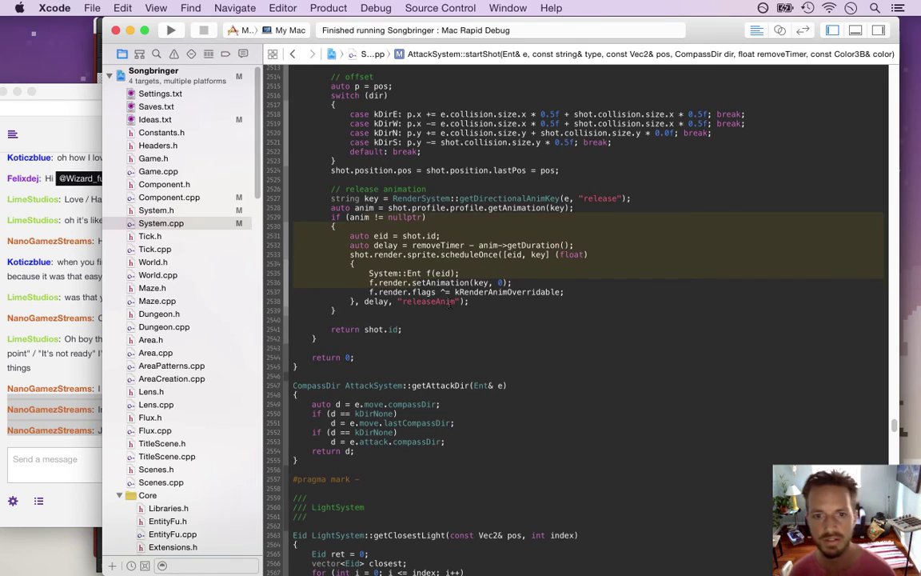
Switch to Photoshop, show GhostSwordLaunchE.psd, inspect its first frames, and play the frame animation before stopping it.
key("super+Tab")
key("super+Tab")
key("super+Tab")
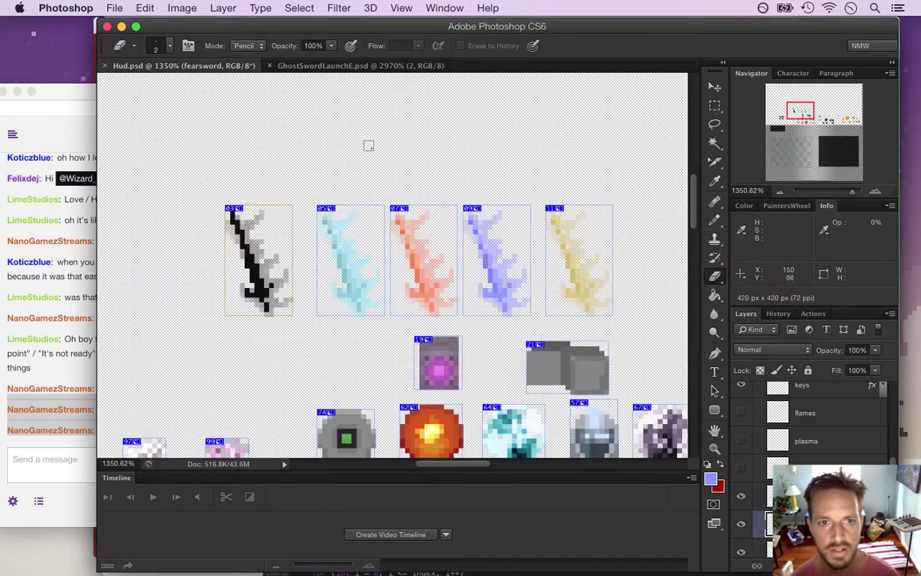
left_click(321, 67)
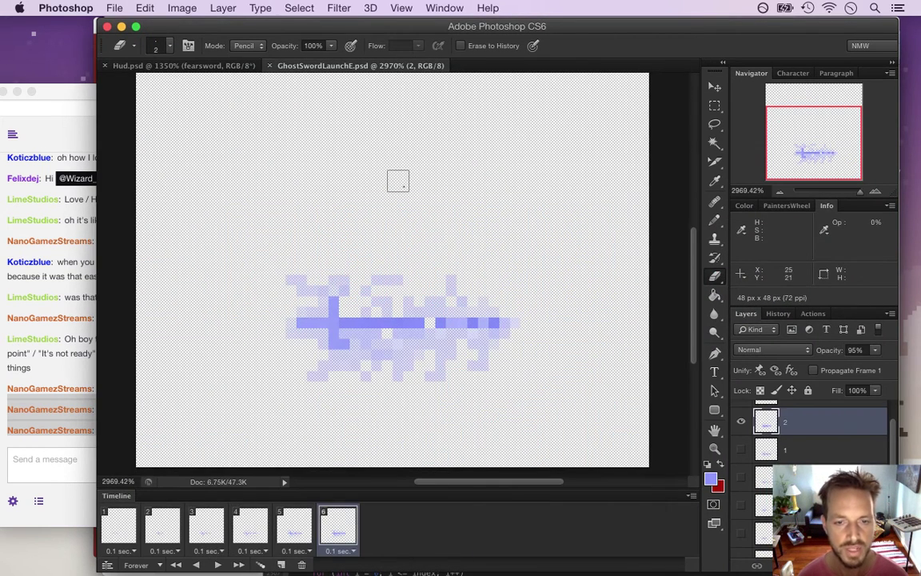
left_click(121, 528)
left_click(156, 531)
left_click(126, 531)
left_click(217, 564)
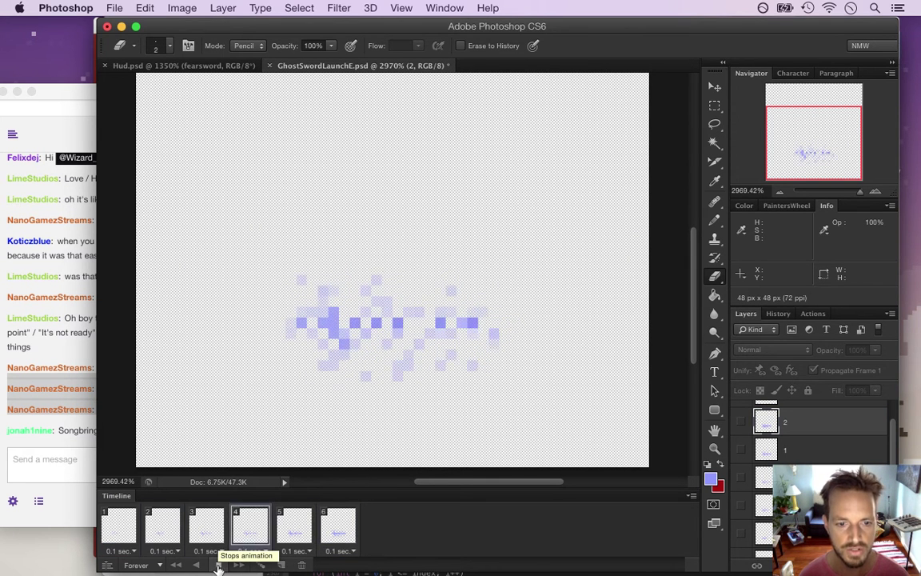
left_click(217, 566)
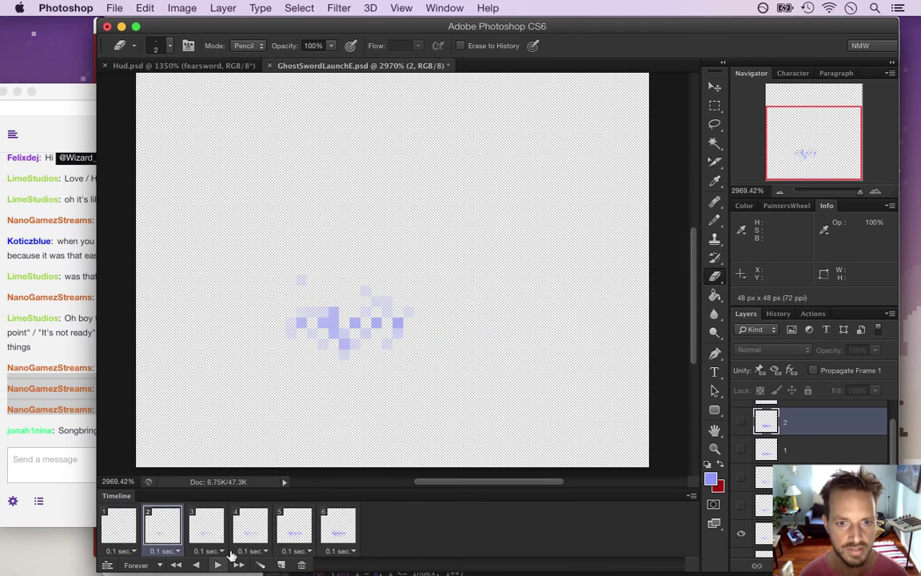
Examine frames 3 through 6 of the ghost sword launch animation one at a time.
left_click(205, 525)
left_click(249, 526)
left_click(294, 528)
left_click(327, 534)
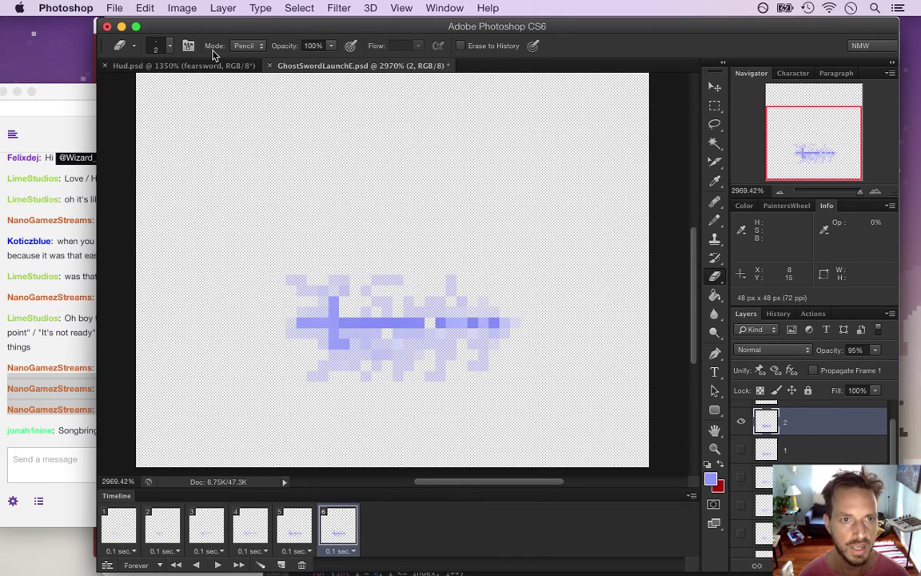
Check Photoshop's recent files, choose GhostSwordLaunchE.psd again, and switch back to Xcode.
left_click(114, 8)
mouse_move(249, 93)
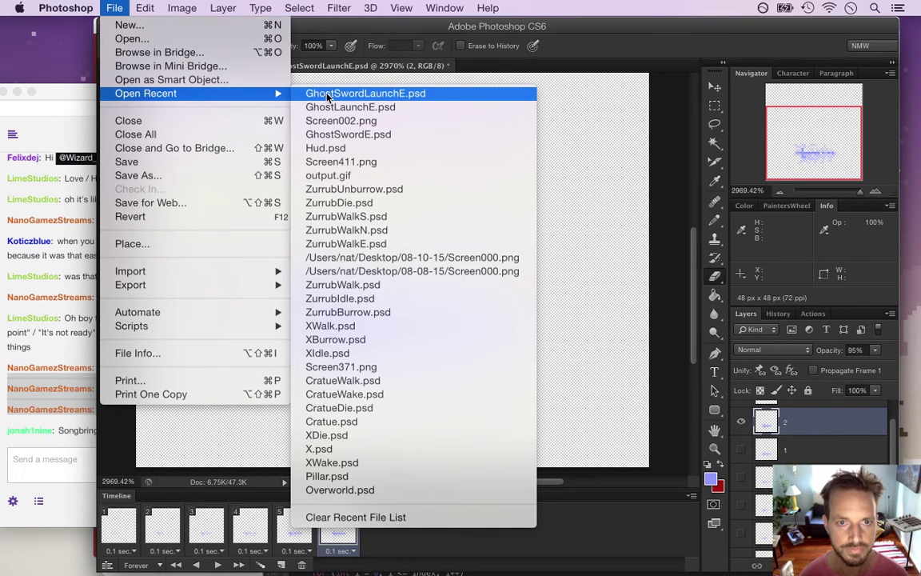
left_click(326, 94)
key("super+Tab")
key("Tab")
left_click(270, 305)
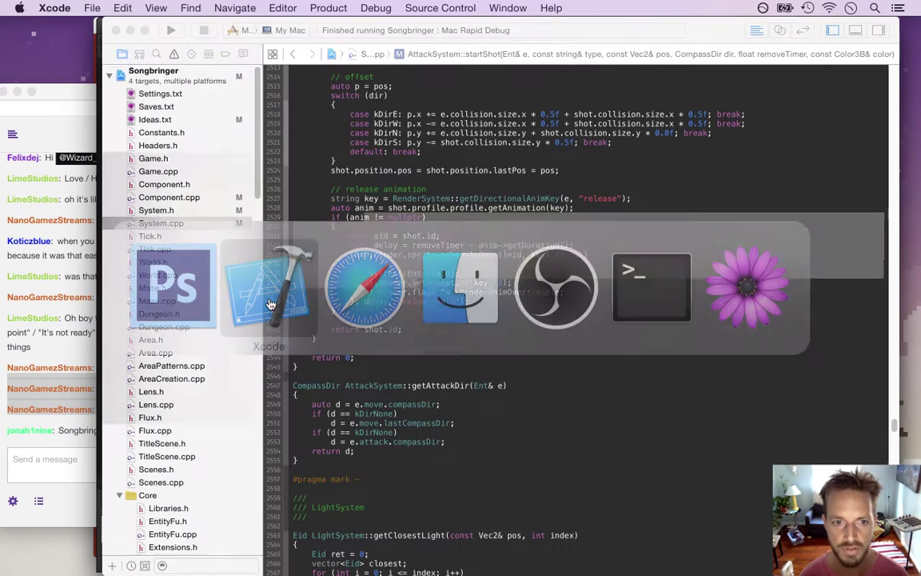
Read and highlight the newest Twitch chat message about Songbringer, glancing back at the Xcode code in between.
left_click(73, 446)
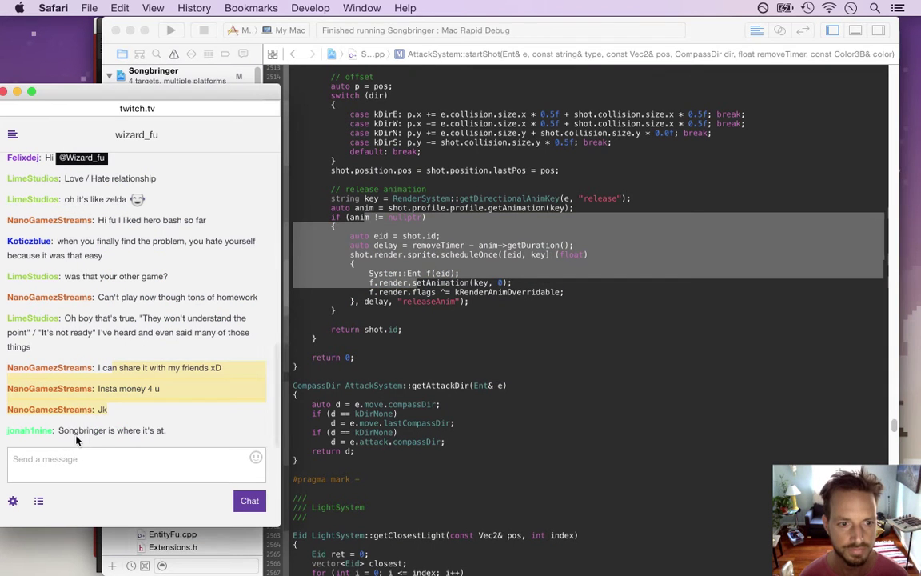
left_click_drag(75, 431, 254, 412)
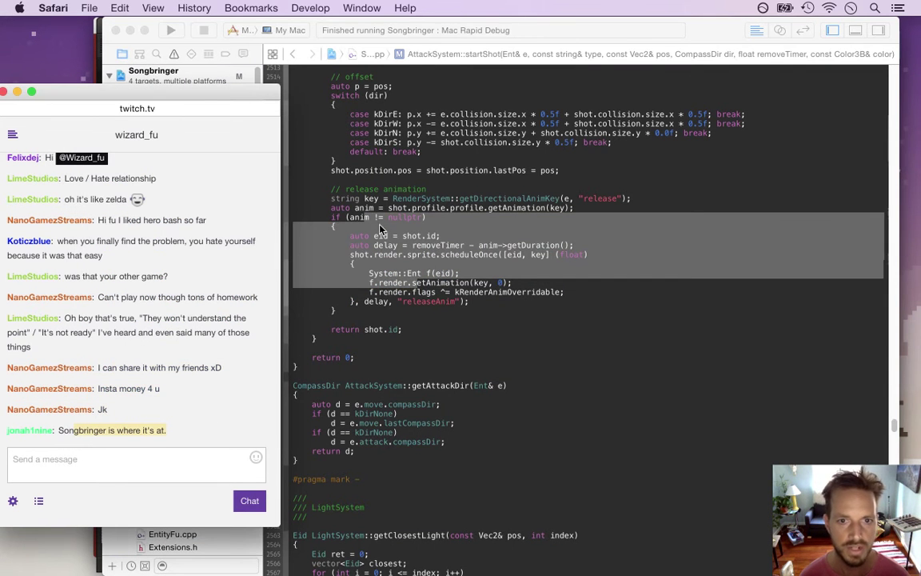
left_click(339, 205)
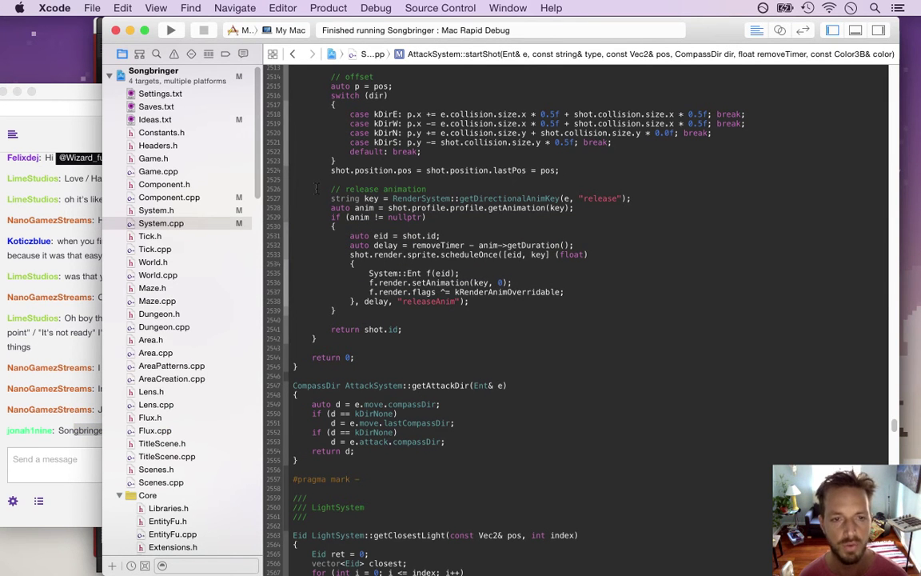
left_click(72, 436)
left_click_drag(60, 431, 176, 438)
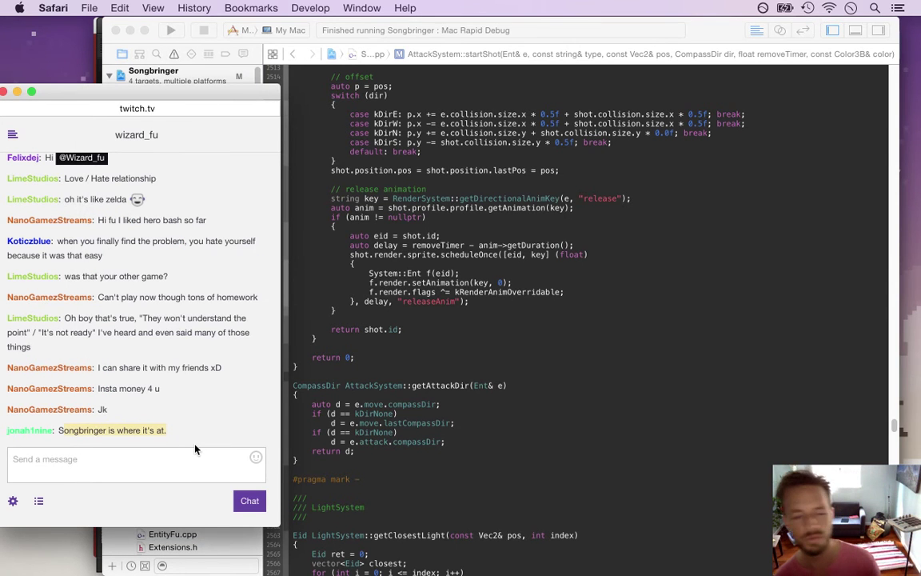
left_click(61, 433)
left_click_drag(60, 431, 191, 441)
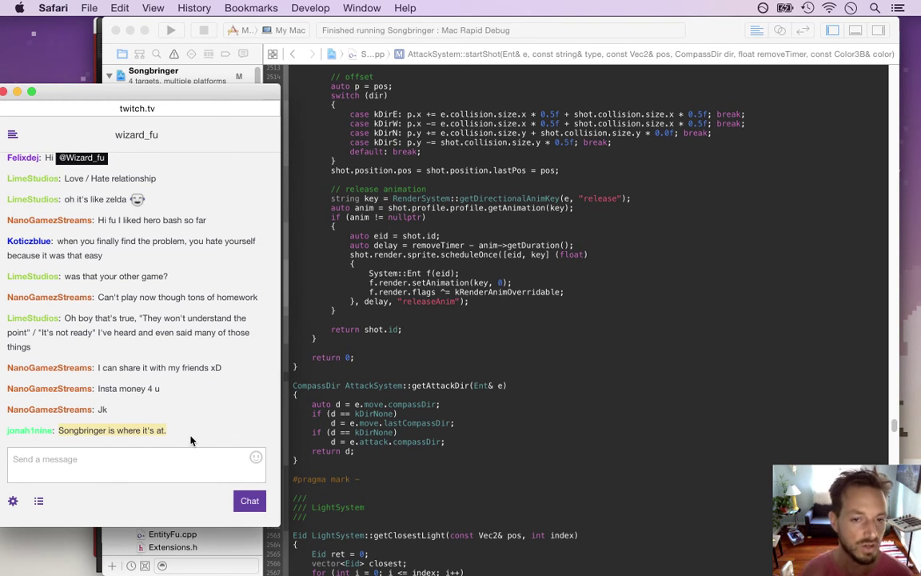
Highlight the newest chat message about Songbringer, clear the highlight, and return to the System.cpp code in Xcode.
left_click_drag(70, 432, 191, 436)
left_click(197, 426)
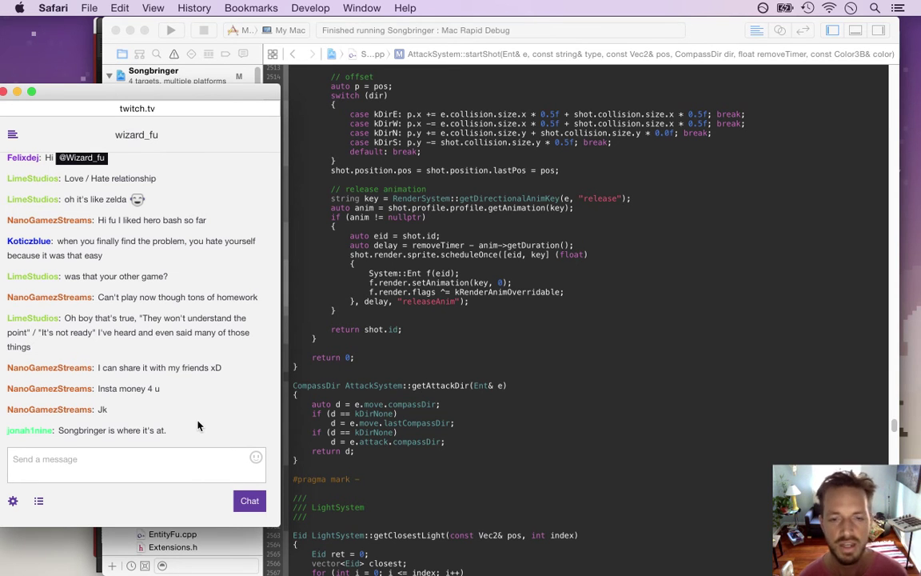
left_click(379, 345)
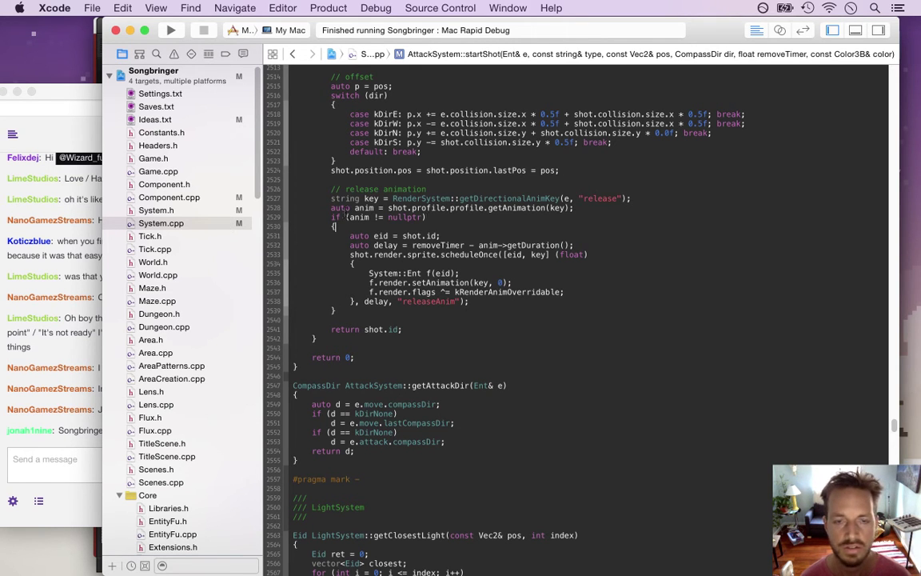
Glance at the beginning of System.cpp, return to the release animation code, restore the semicolon after kRenderAnimOverridable, and save the file.
left_click_drag(894, 426, 886, 37)
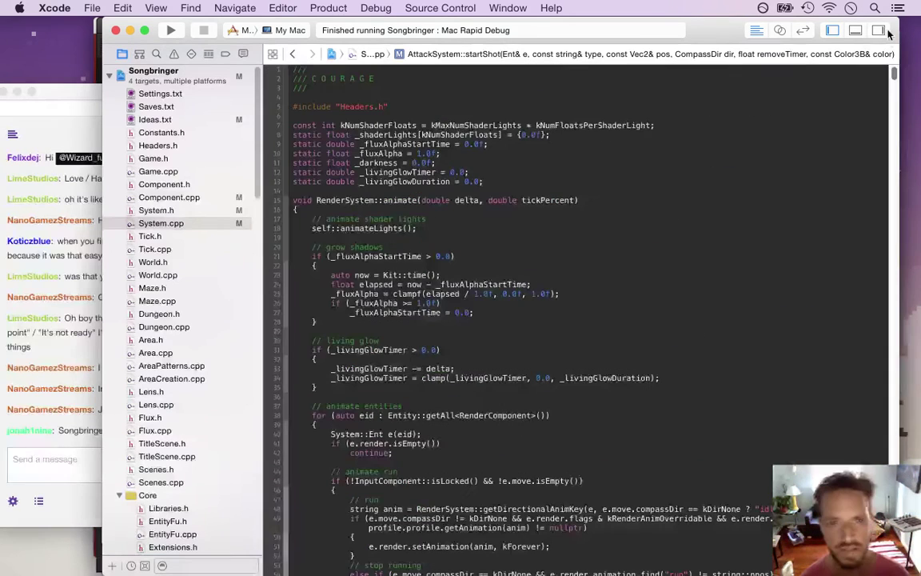
left_click(337, 90)
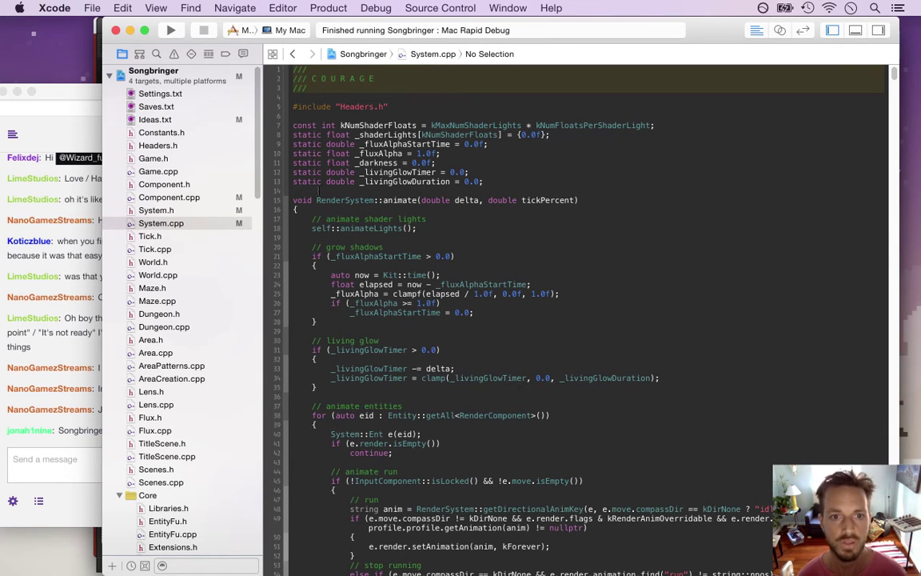
left_click(316, 200)
key("super+z")
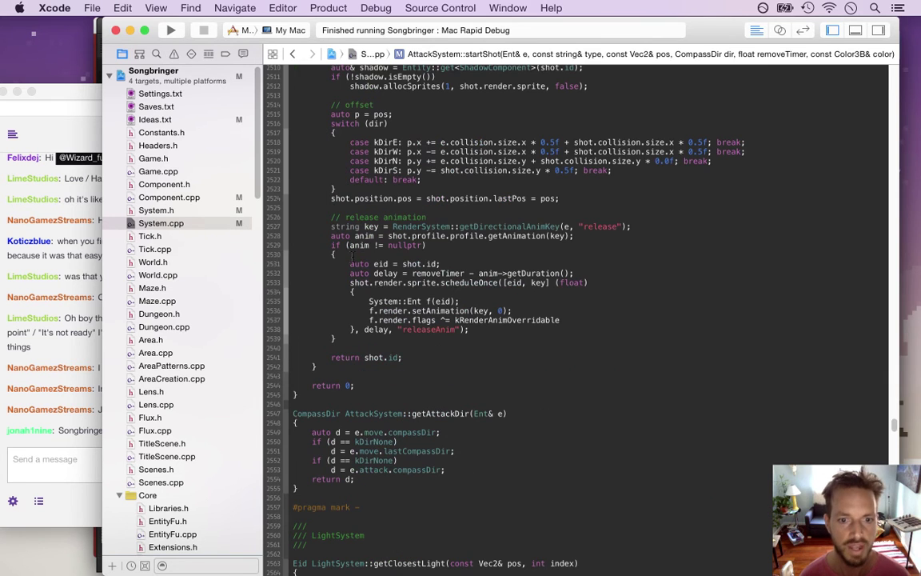
type(";")
key("super+s")
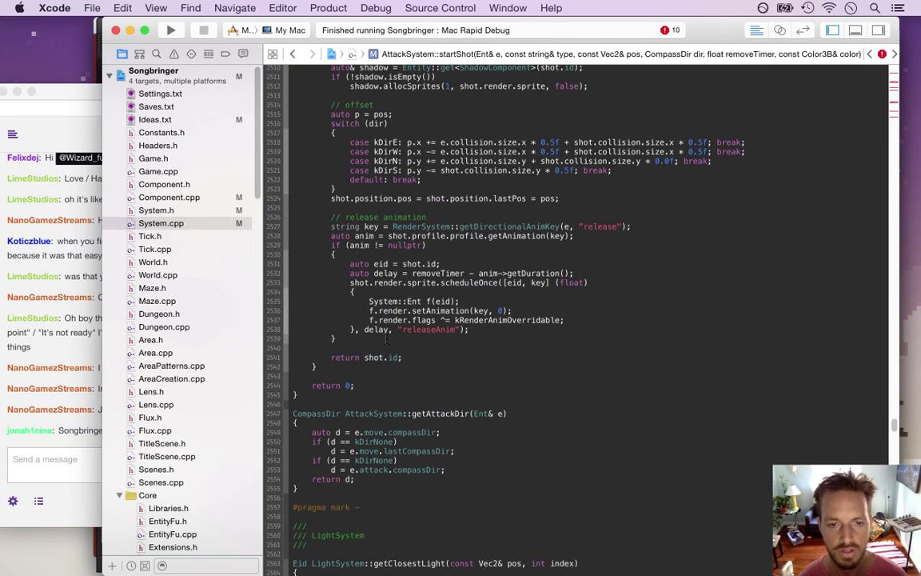
Open the GhostSword.txt profile and delete its run animation block.
scroll(253, 378, "down", 10)
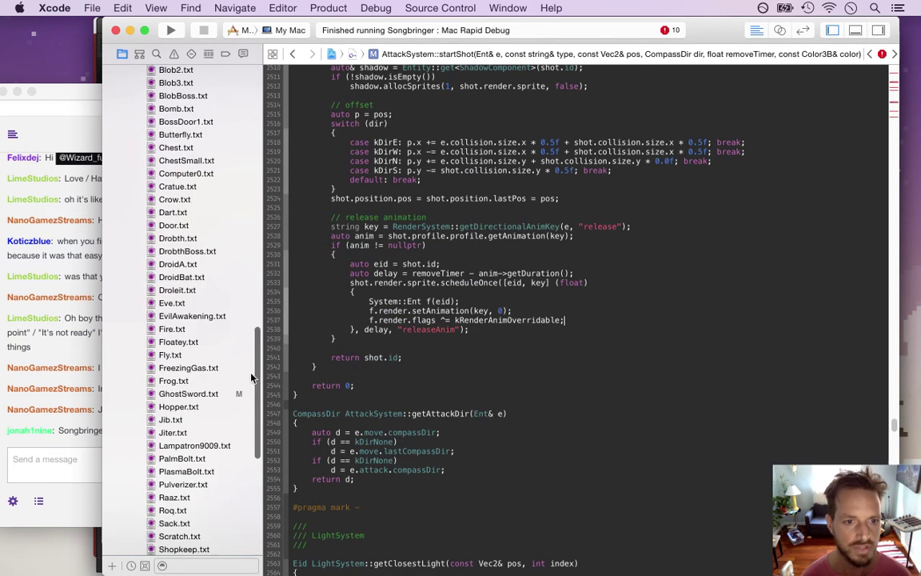
left_click(188, 393)
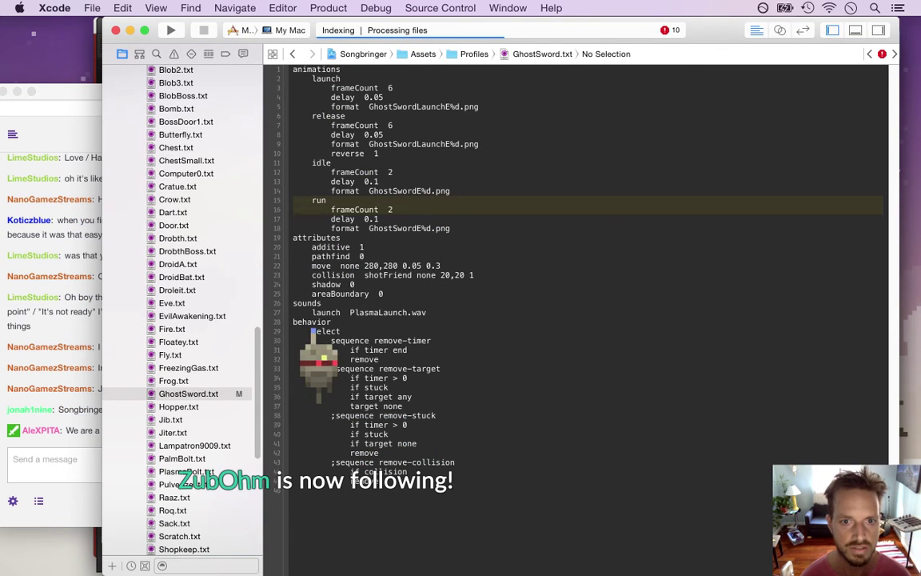
key("BackSpace")
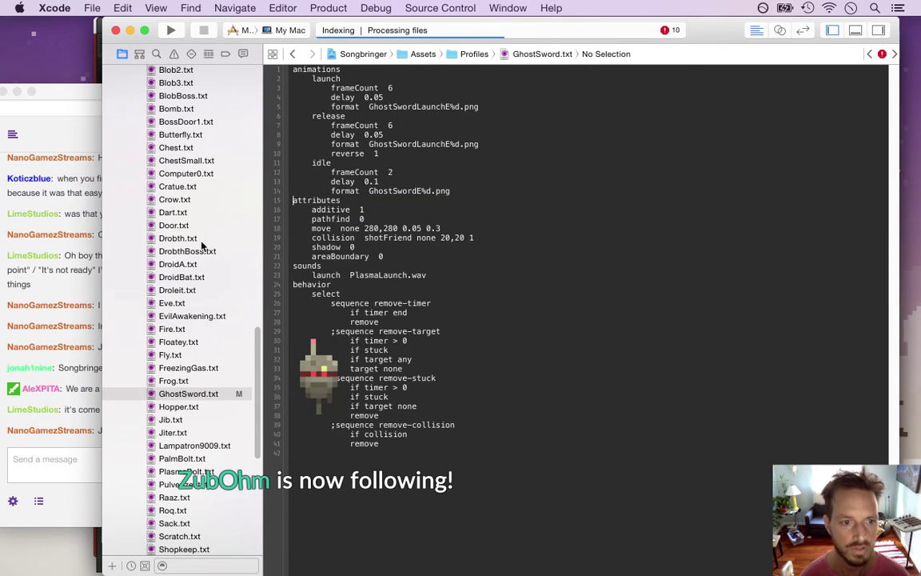
Read and highlight the chat messages about the nice community and "JUST DO IT", and return to GhostSword.txt.
left_click(76, 387)
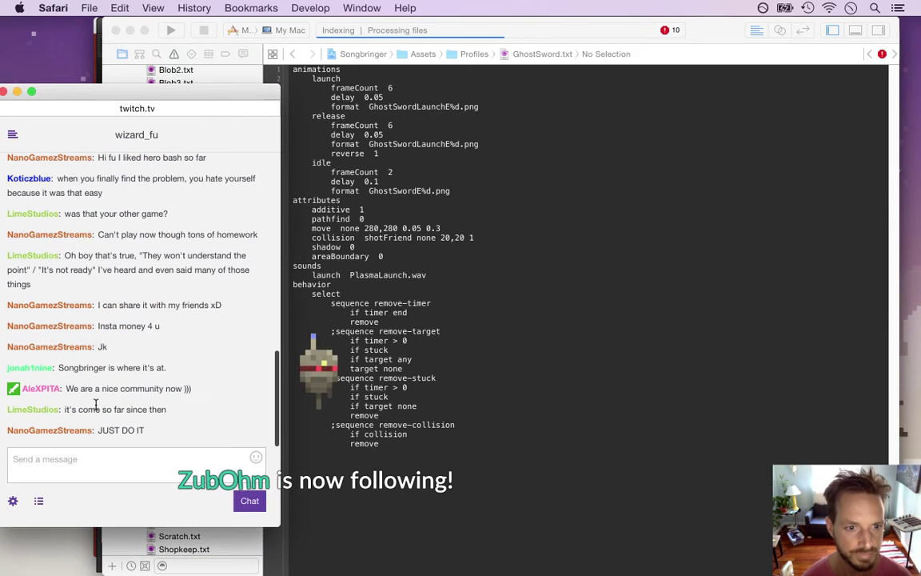
left_click_drag(79, 389, 171, 395)
left_click(167, 403)
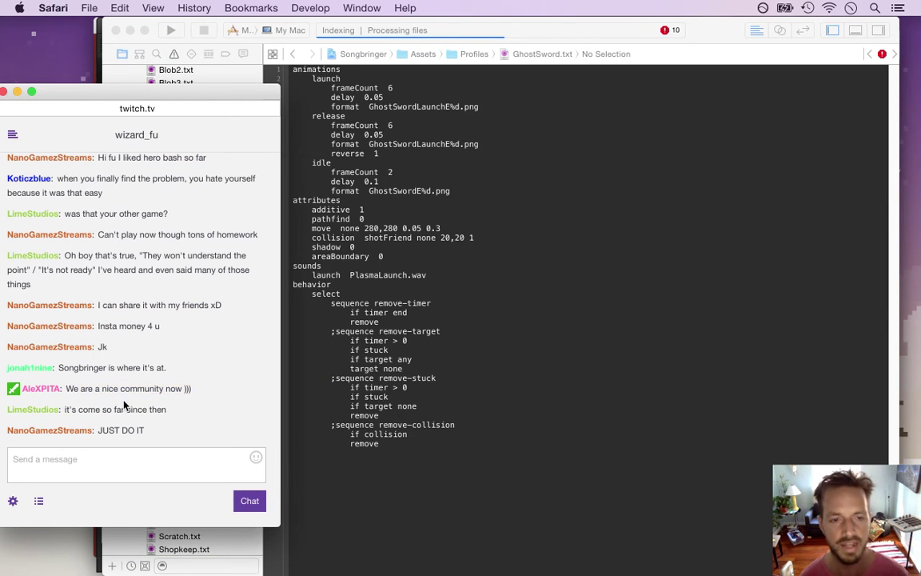
left_click_drag(84, 391, 162, 389)
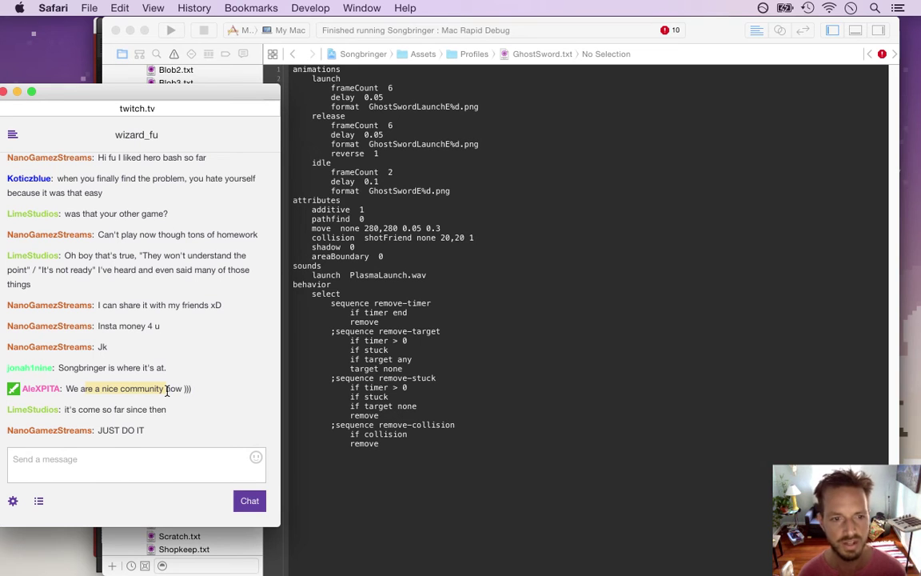
left_click_drag(109, 431, 198, 440)
left_click(190, 407)
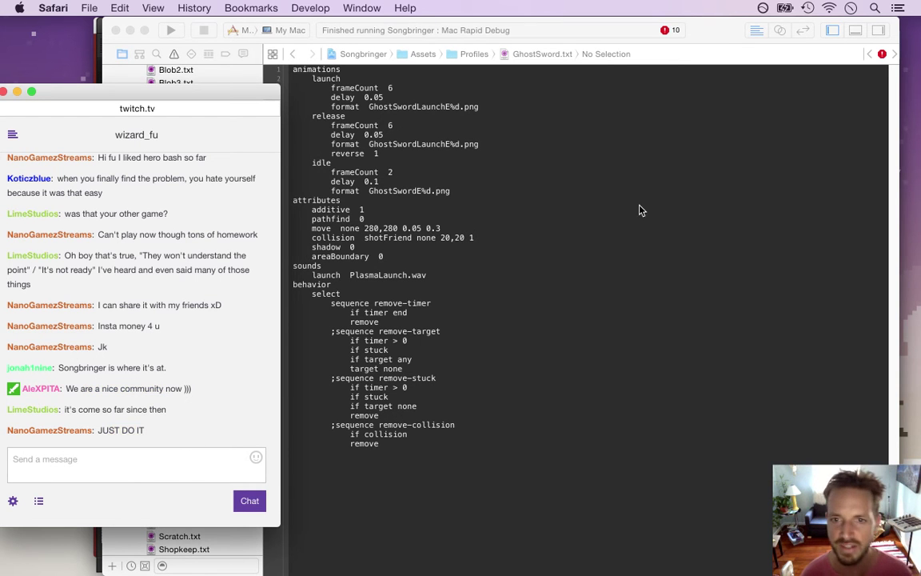
left_click(442, 218)
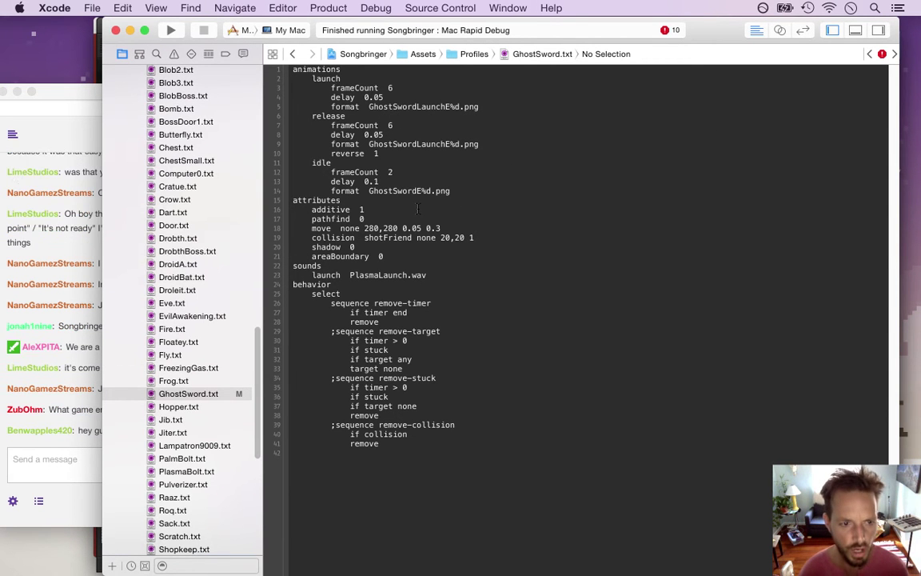
Highlight the chat question about the game engine and open cocos2d-x.org in a new browser window.
left_click(67, 389)
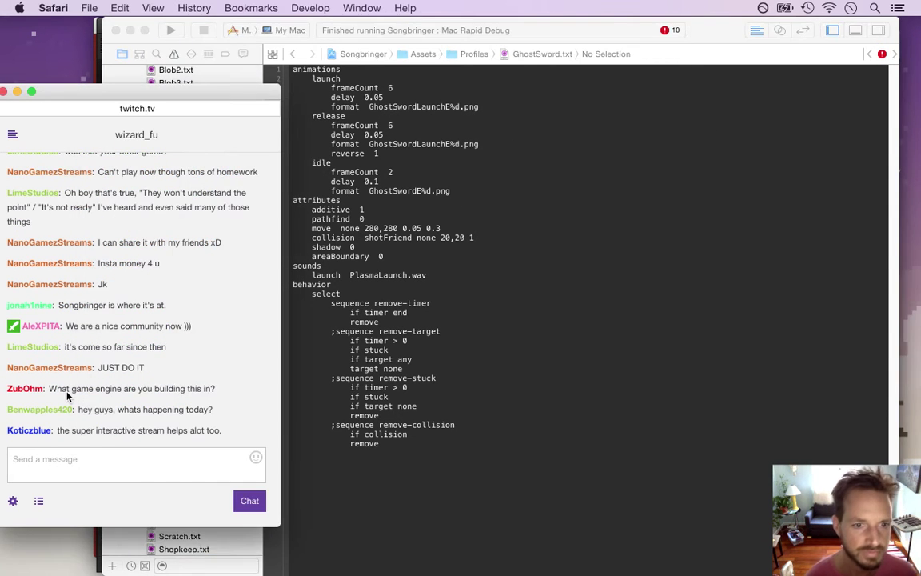
left_click_drag(72, 389, 121, 394)
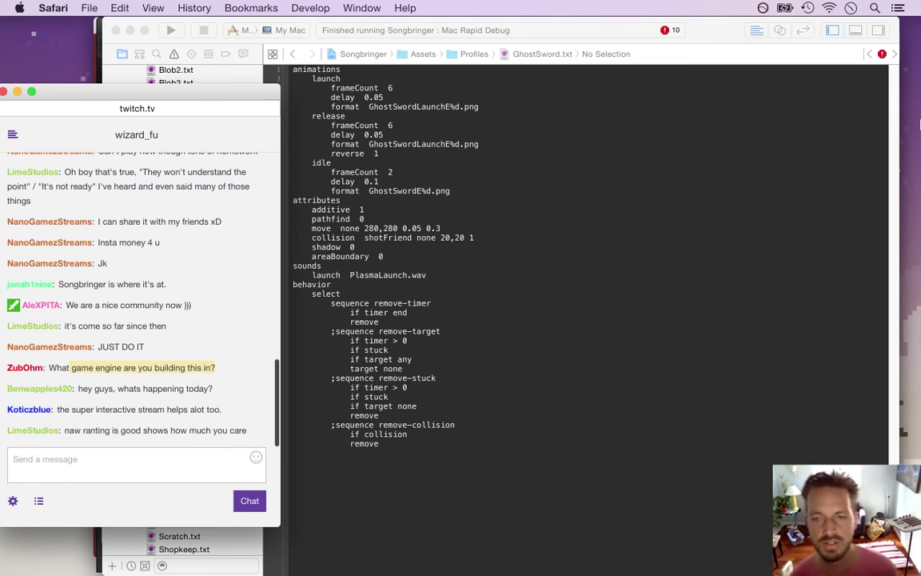
mouse_move(907, 122)
key("super+n")
type("cocos2d-x.org")
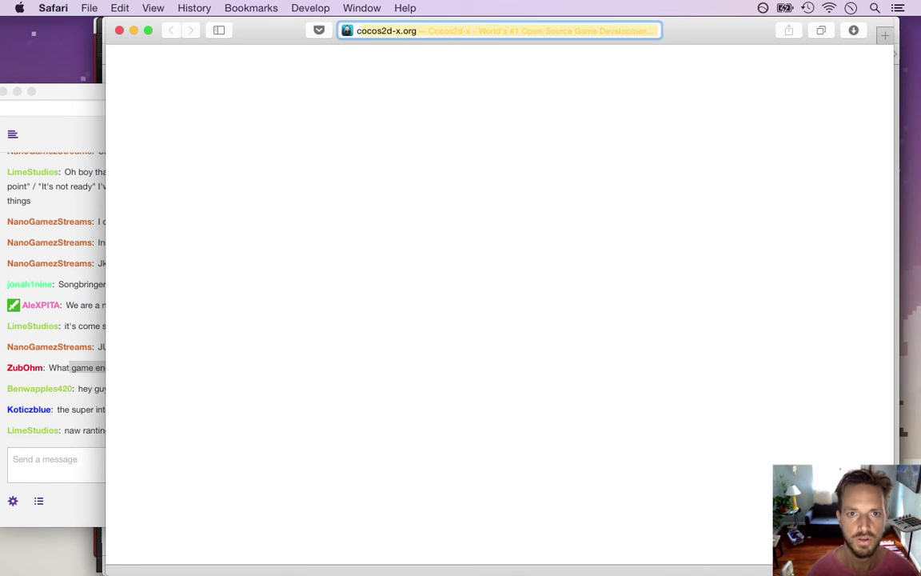
key("Return")
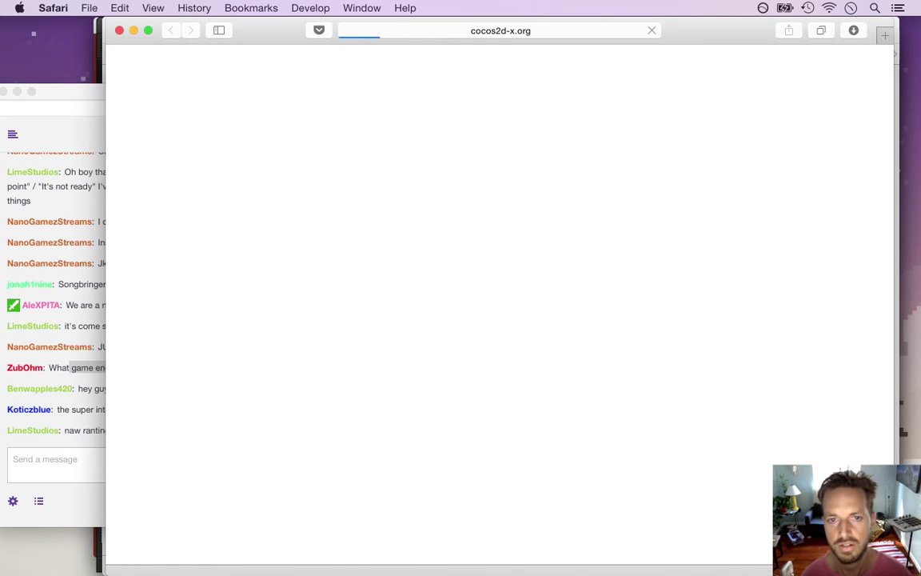
Highlight parts of the "What is Cocos2d-x?" heading and description on the site, and close that browser window.
left_click_drag(661, 344, 718, 382)
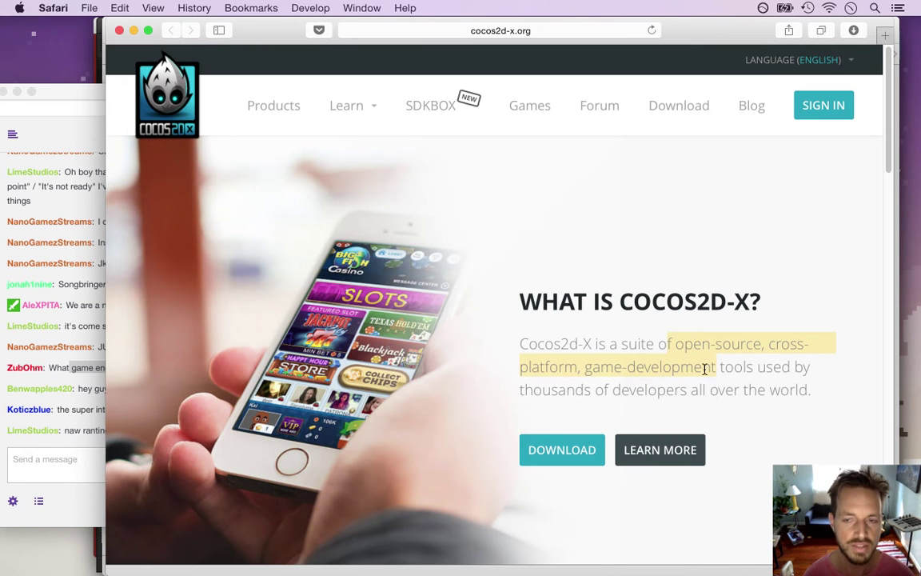
left_click_drag(696, 302, 745, 309)
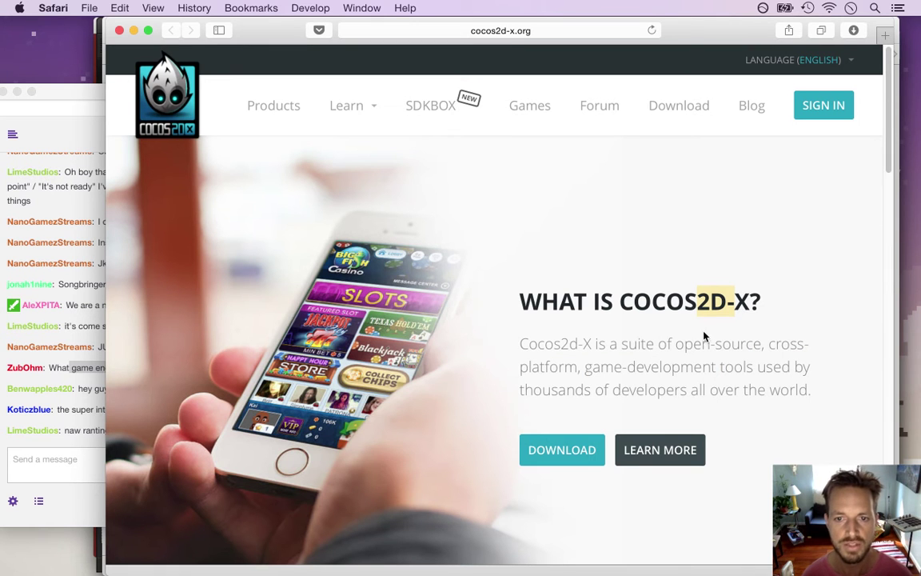
left_click_drag(576, 272, 730, 379)
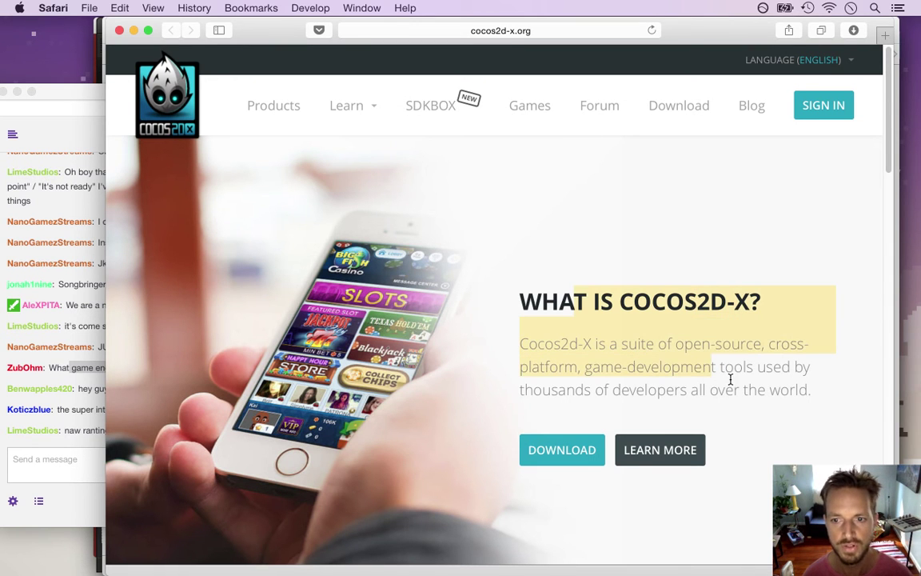
left_click(730, 380)
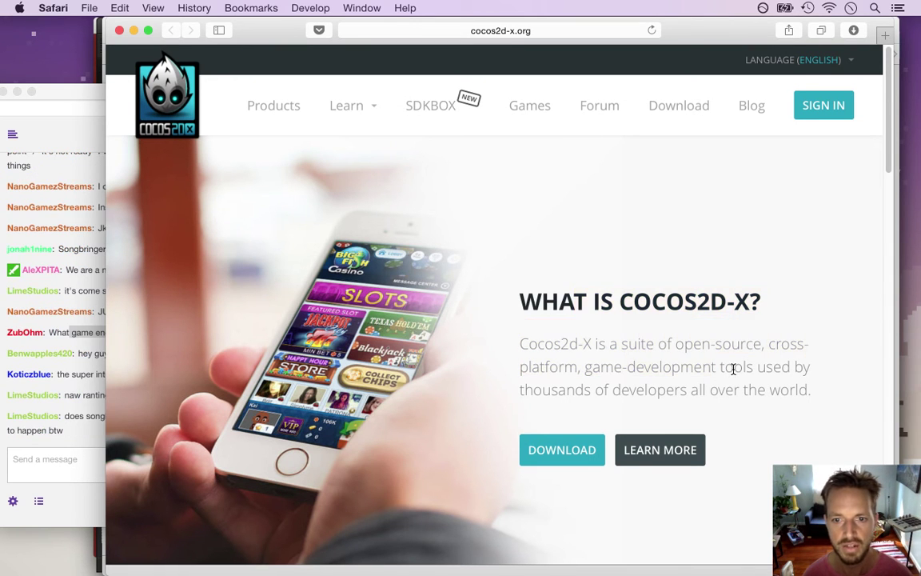
left_click(119, 30)
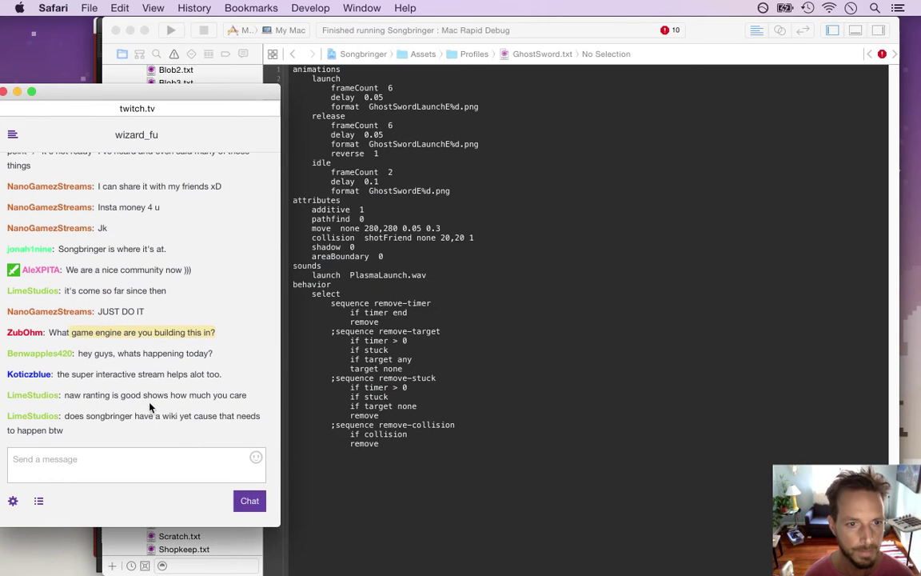
Highlight the chat message asking what is happening today, and build and run Songbringer from Xcode.
left_click_drag(81, 353, 214, 352)
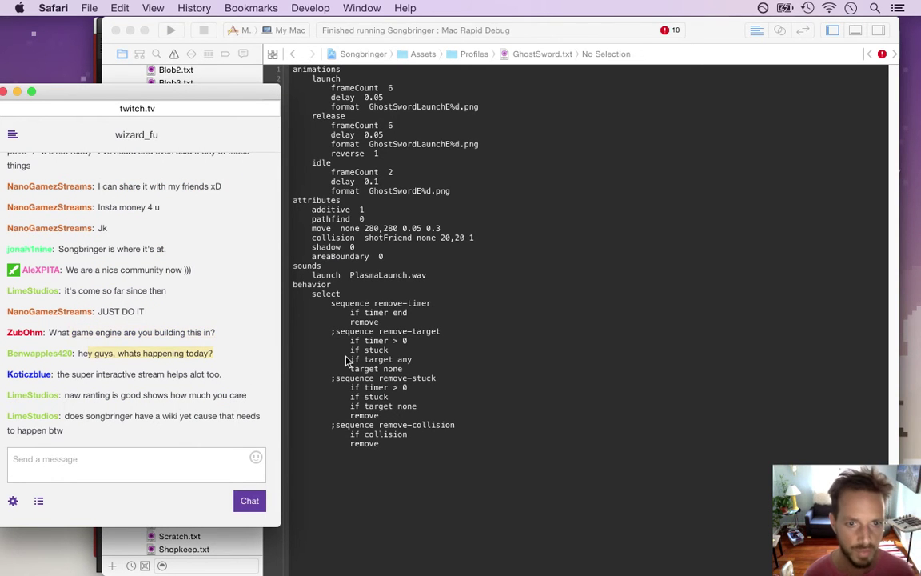
left_click(381, 310)
key("super+r")
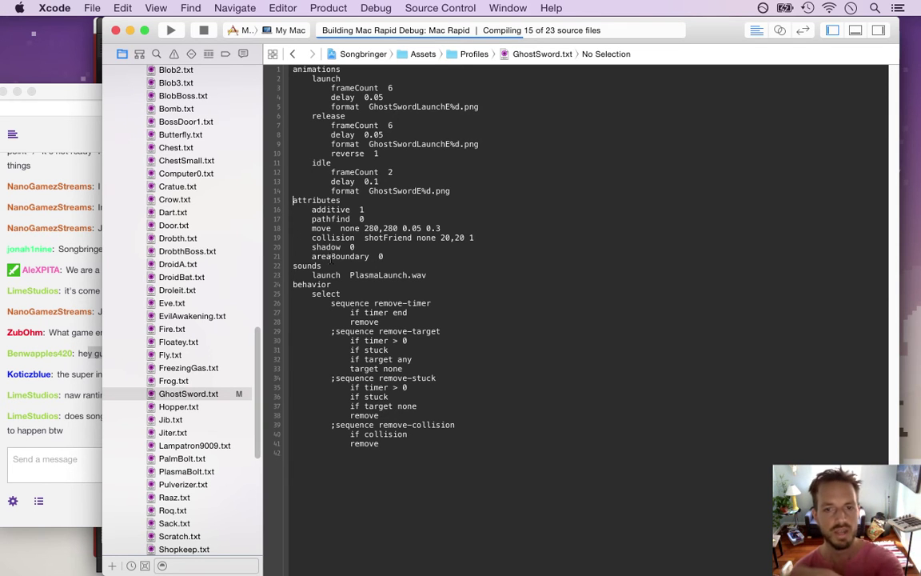
Read and highlight the chat message about the super interactive stream while the game builds.
left_click(70, 370)
left_click_drag(71, 373, 203, 386)
left_click(73, 376)
left_click_drag(71, 374, 165, 375)
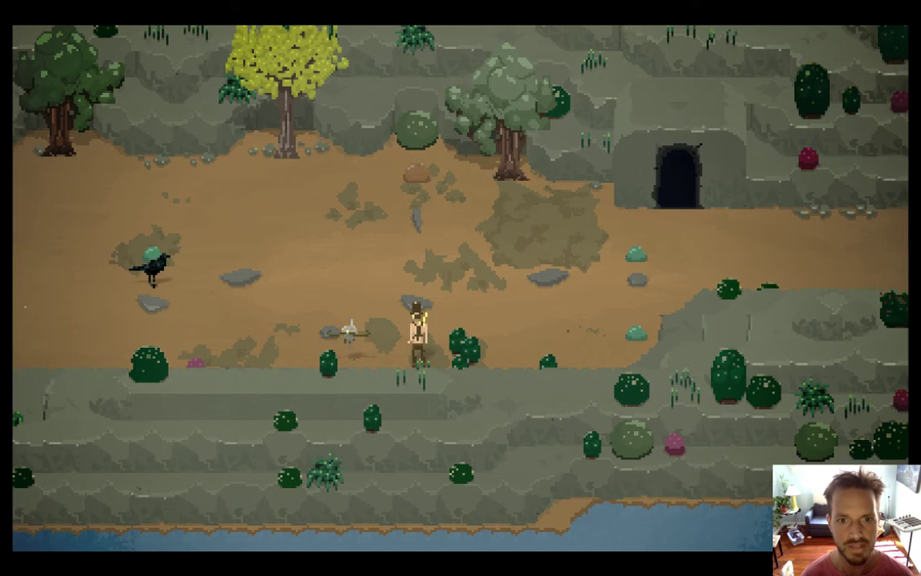
Move the hero around the clearing, launch the ghost sword in several directions to test its release animation, and quit the game.
key("Left")
key("Up")
key("space")
key("Up")
key("space")
key("Down")
key("Right")
key("Up")
key("space")
key("Right")
key("x")
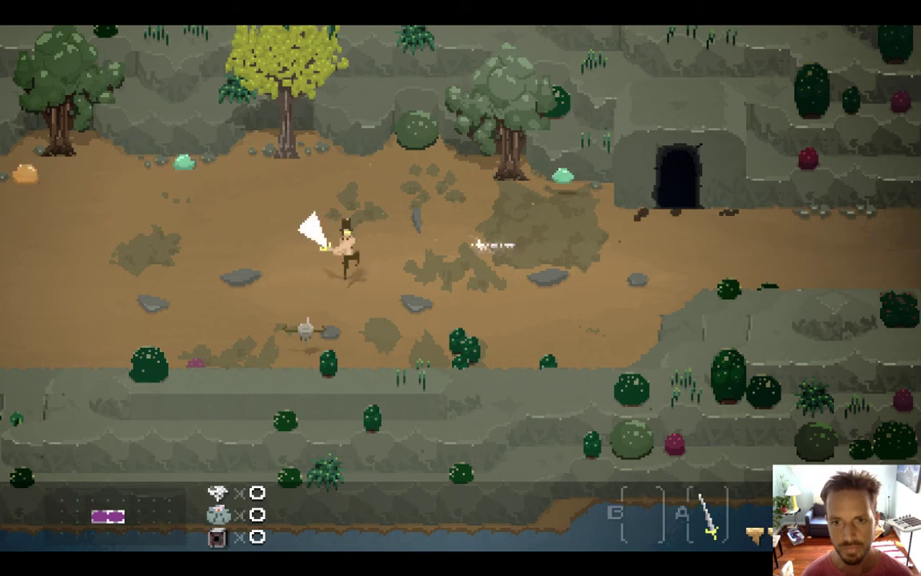
key("Right")
key("Up")
key("x")
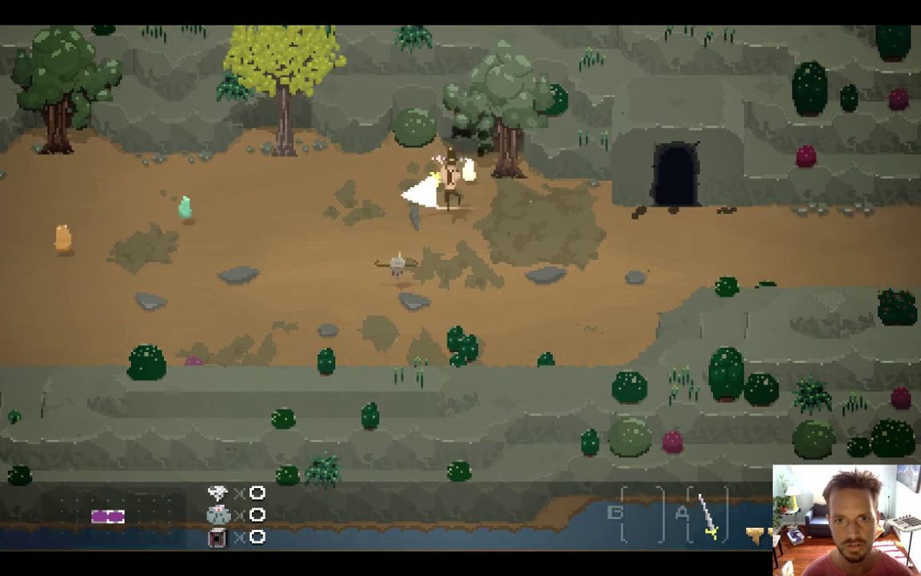
key("Down")
key("Left")
key("x")
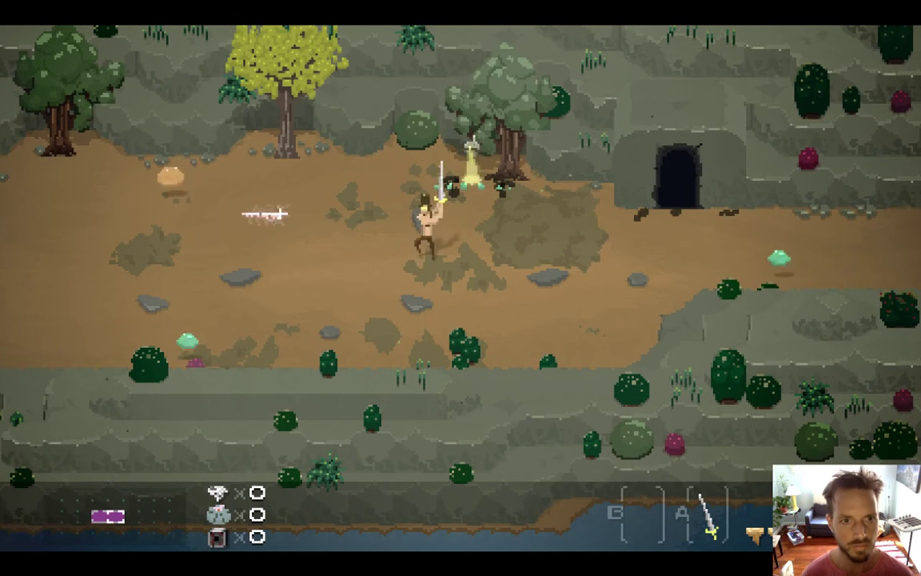
key("x")
key("Down")
key("Left")
key("x")
key("Right")
key("Down")
key("x")
key("Up")
key("x")
key("Left")
key("Up")
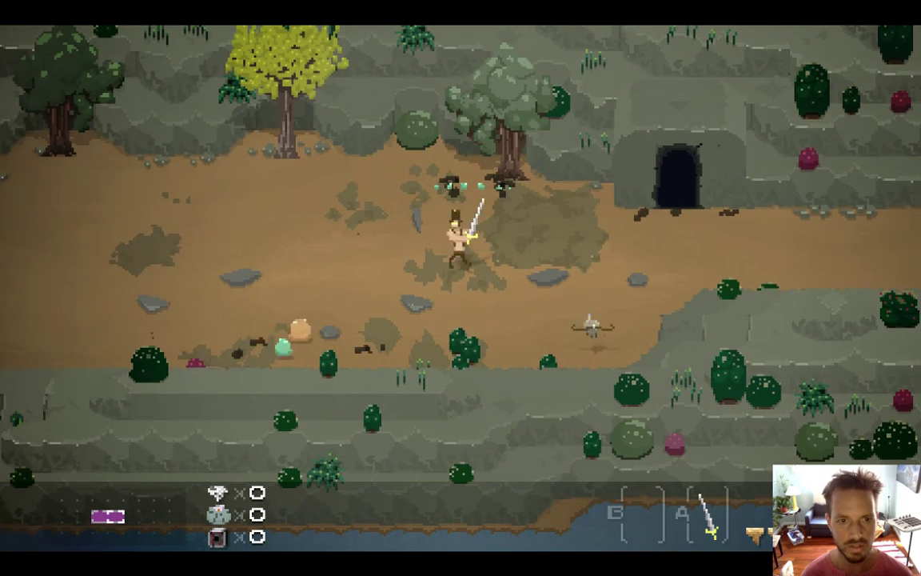
key("Left")
key("Right")
key("x")
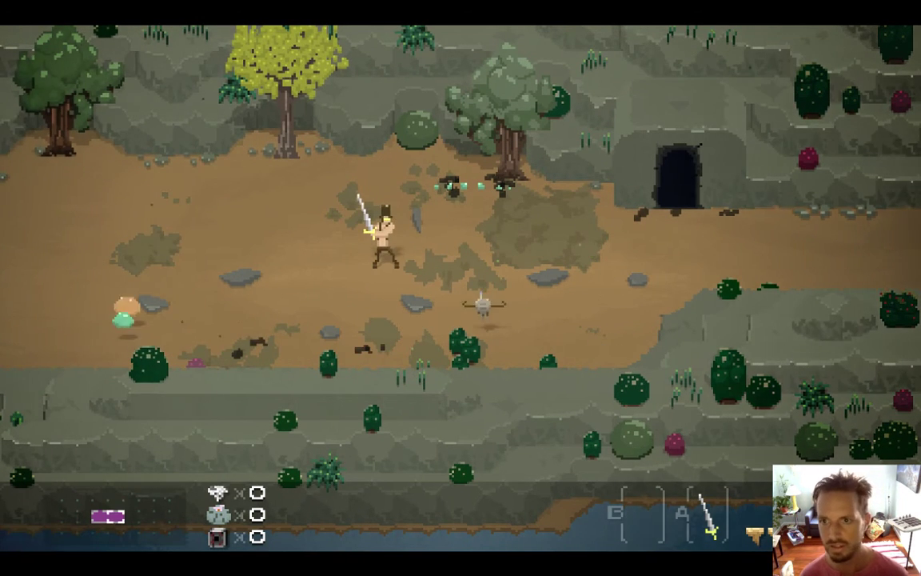
key("Left")
key("Left")
key("super+q")
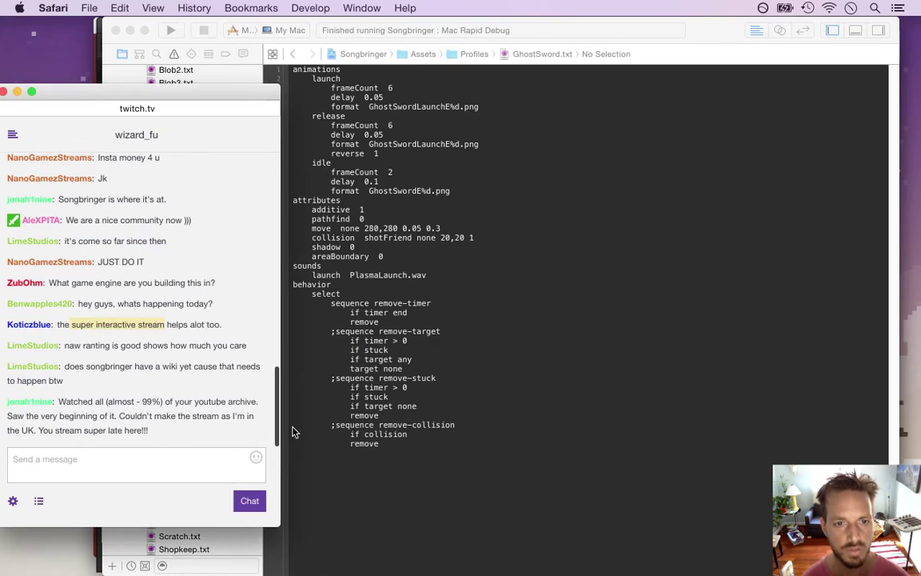
Read and highlight the chat messages about ranting and whether Songbringer has a wiki.
left_click(343, 313)
left_click(80, 255)
left_click(394, 219)
left_click(71, 300)
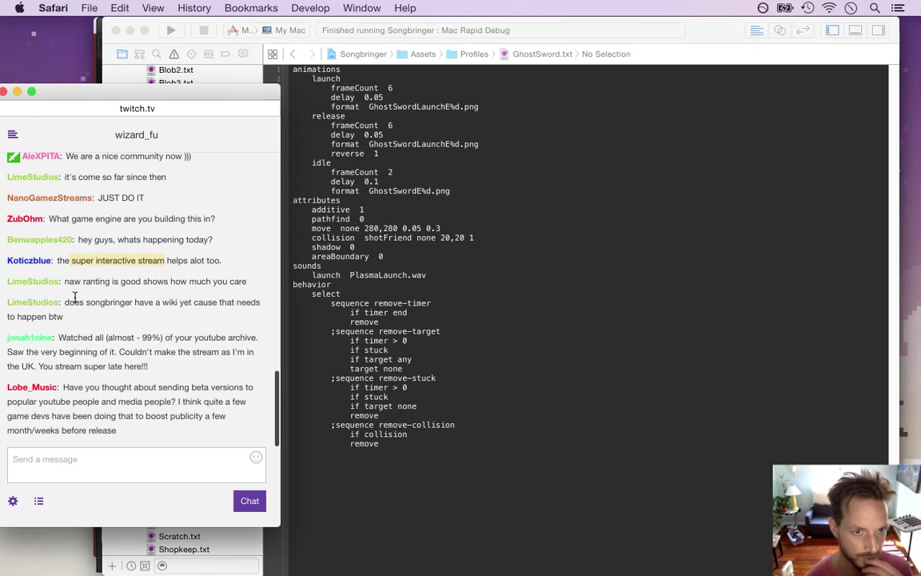
left_click_drag(77, 284, 206, 273)
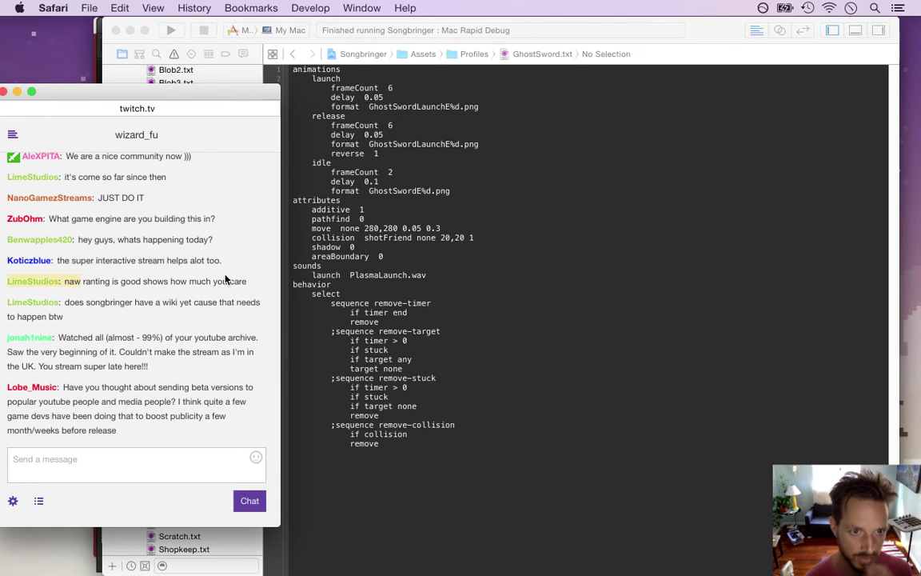
left_click(204, 282)
left_click_drag(66, 302, 116, 326)
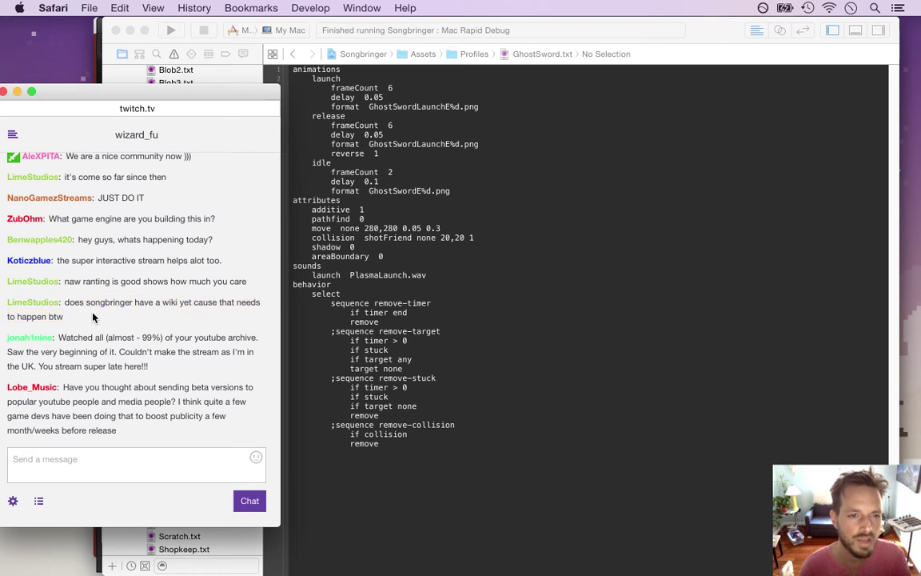
Read and highlight the chat messages about a Songbringer wiki and about watching the YouTube archive from the UK.
left_click_drag(86, 302, 97, 314)
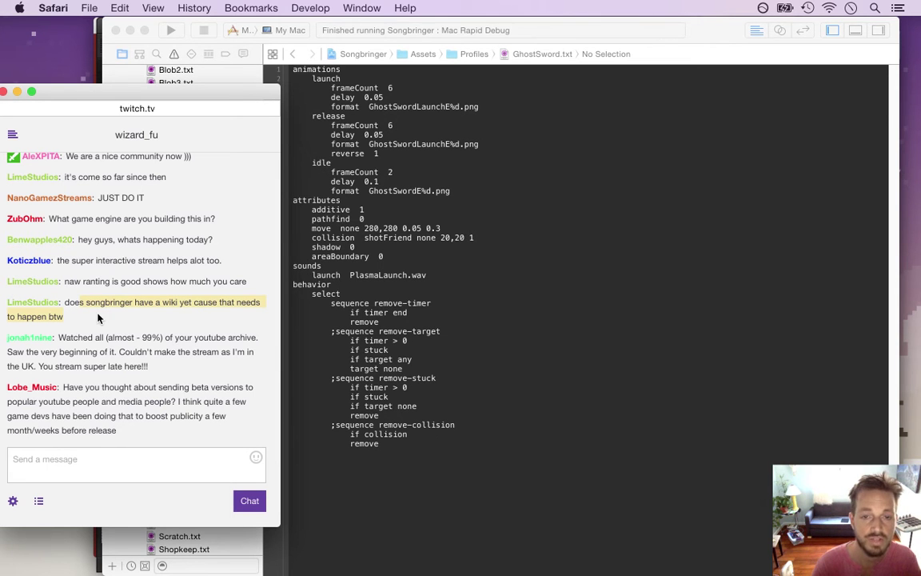
left_click_drag(162, 304, 176, 314)
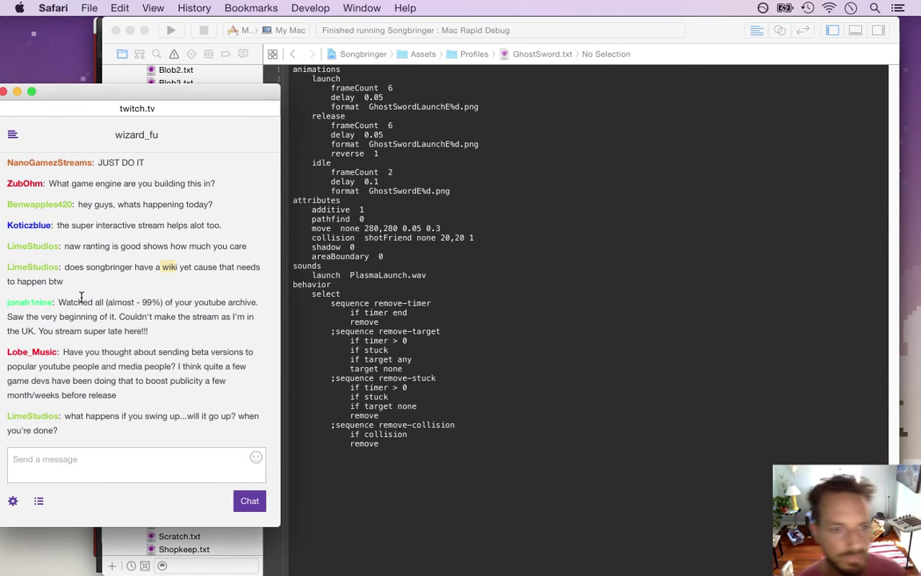
left_click_drag(71, 302, 156, 309)
left_click_drag(68, 282, 168, 320)
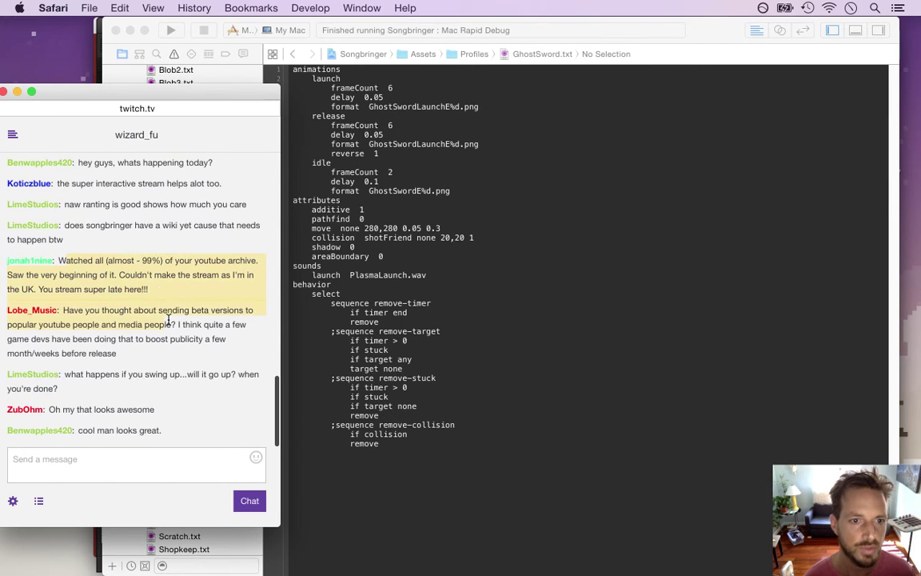
left_click(158, 288)
mouse_move(918, 168)
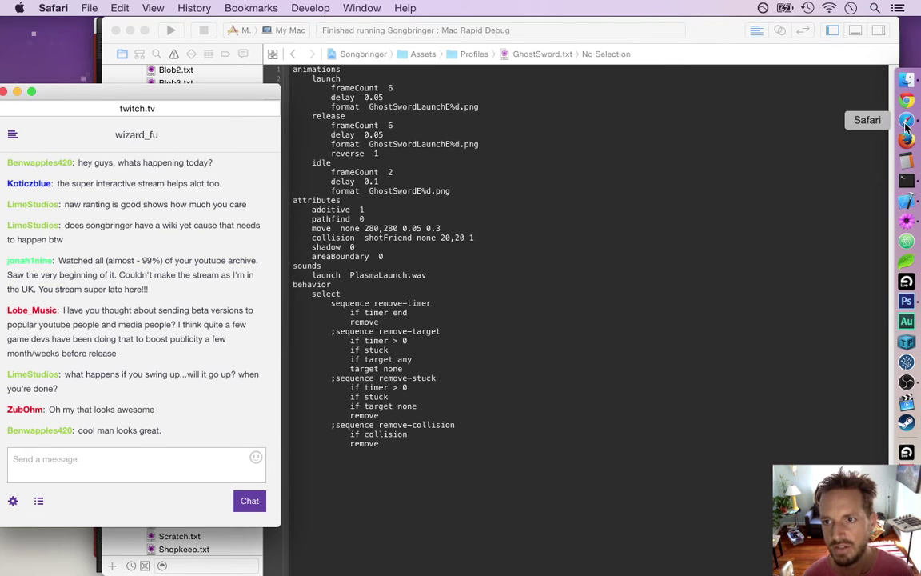
left_click_drag(59, 261, 182, 285)
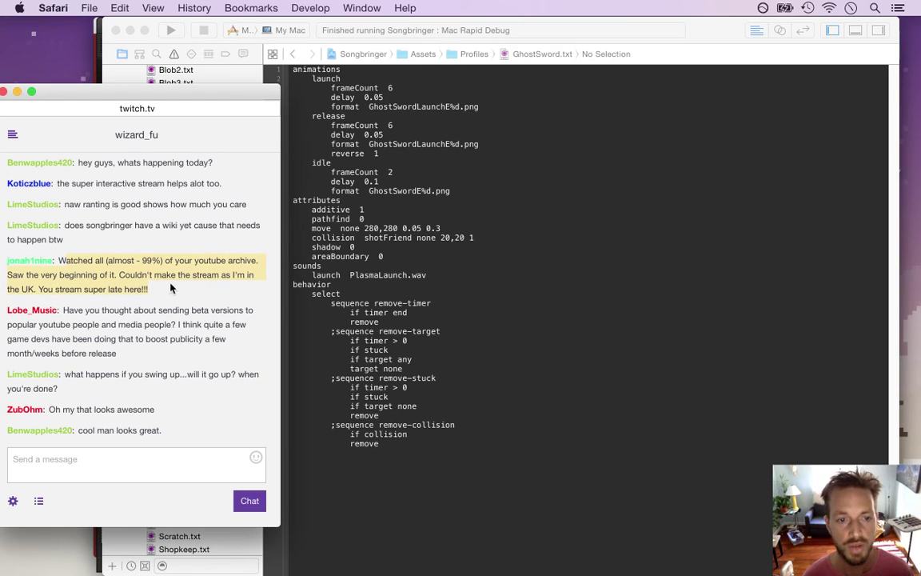
Check the current date and time in the system clock, and highlight the YouTube archive chat message again.
left_click(851, 8)
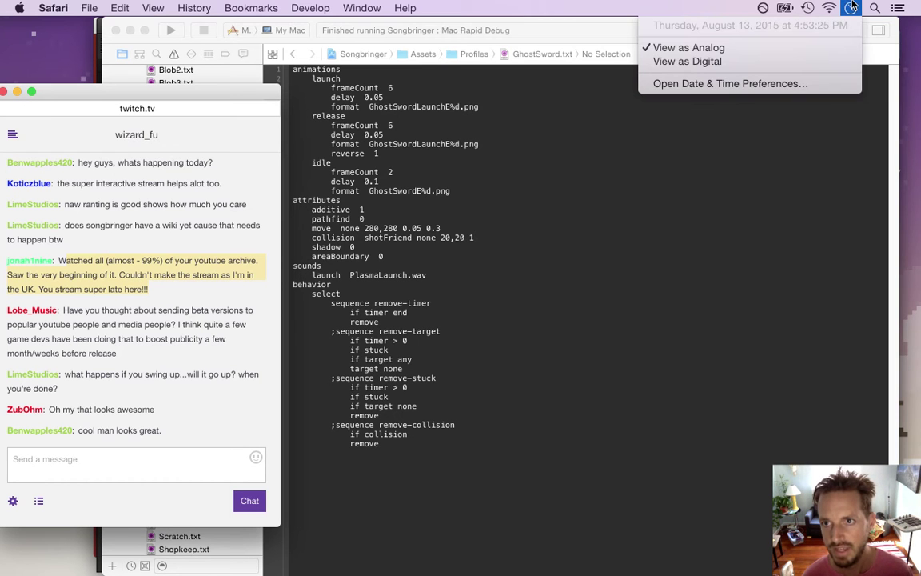
left_click(607, 255)
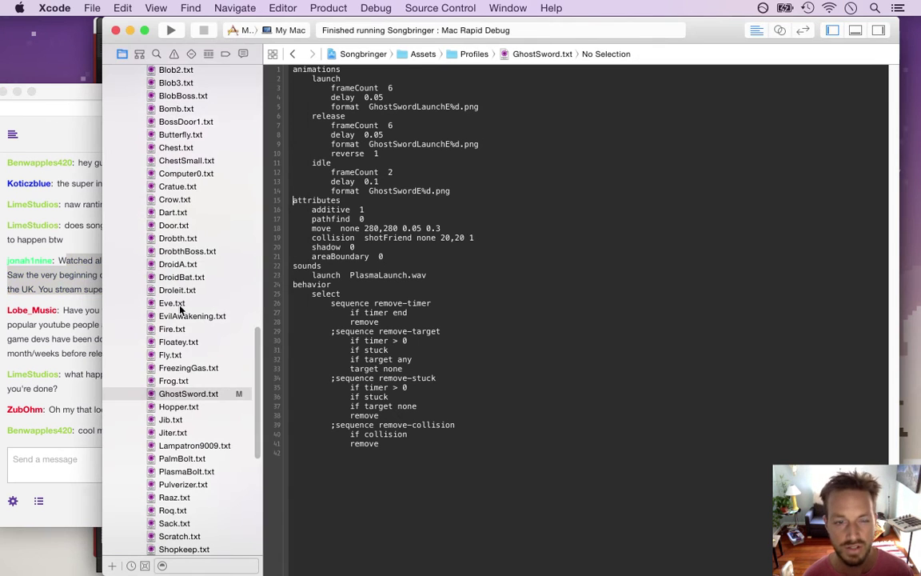
left_click(80, 267)
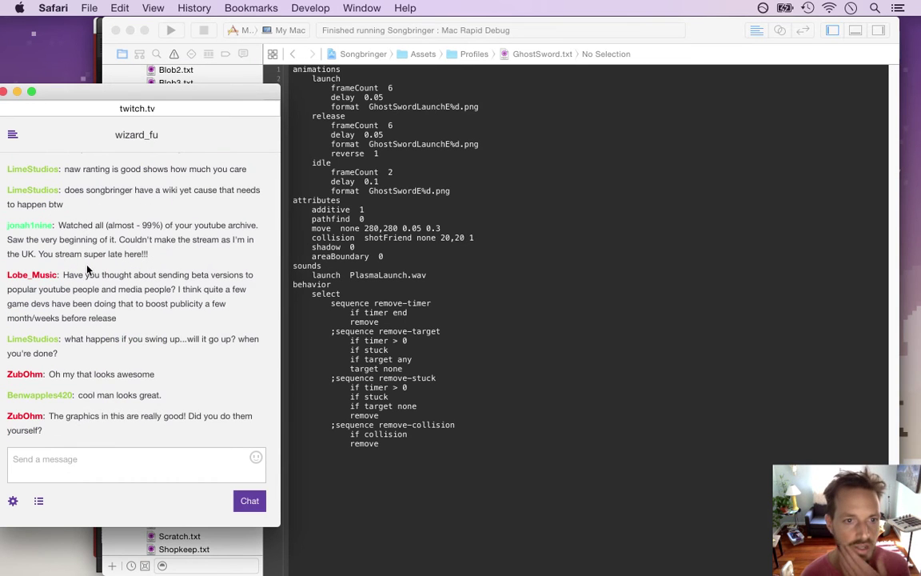
left_click_drag(82, 226, 133, 267)
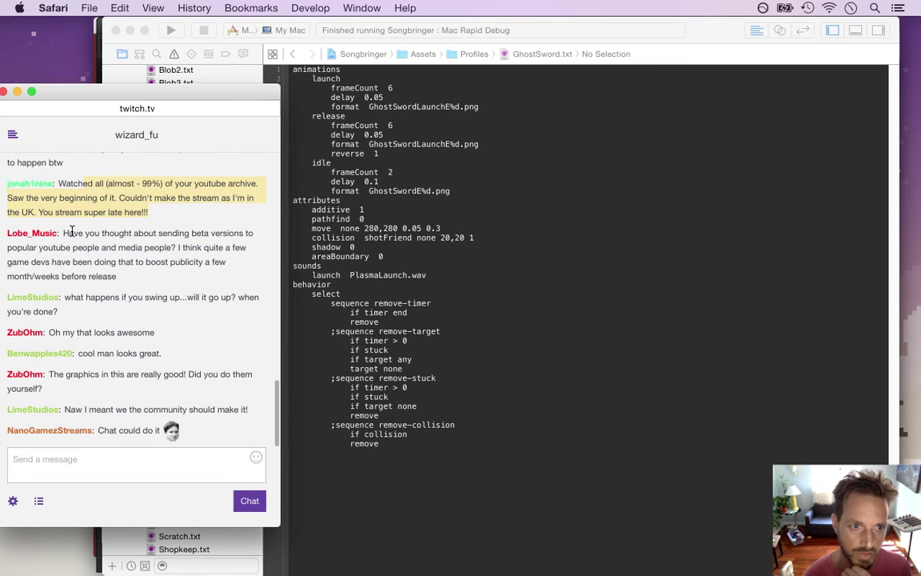
Read and highlight the chat question about sending beta versions to popular YouTube and media people.
left_click_drag(70, 233, 98, 252)
left_click(76, 232)
left_click_drag(70, 233, 172, 248)
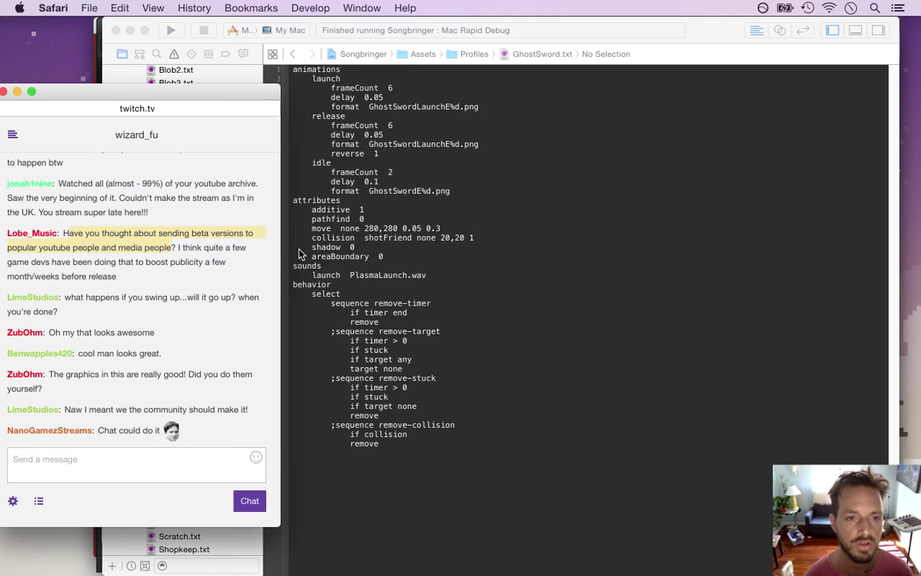
left_click(88, 233)
left_click_drag(88, 232, 159, 252)
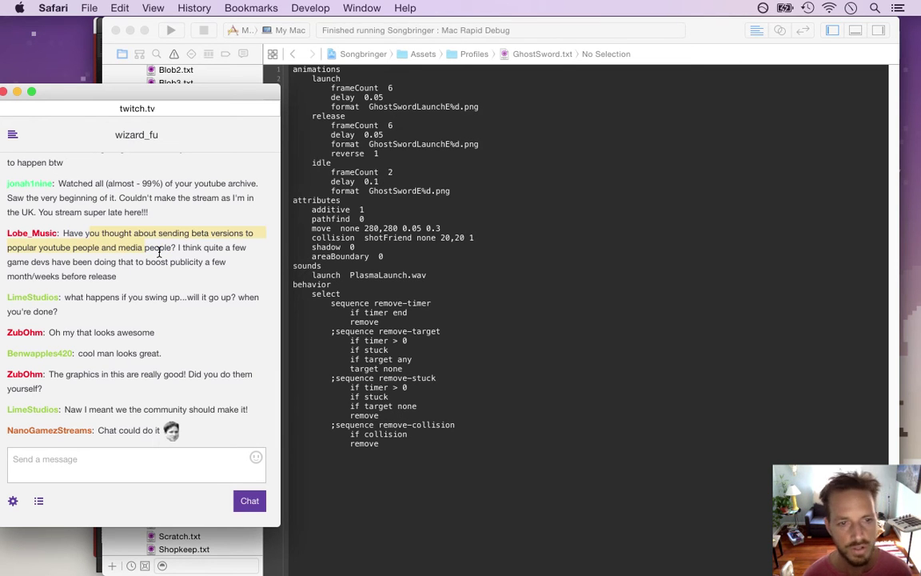
mouse_move(159, 251)
left_mouse_down()
mouse_move(119, 262)
mouse_move(155, 247)
left_mouse_up()
left_click(112, 245)
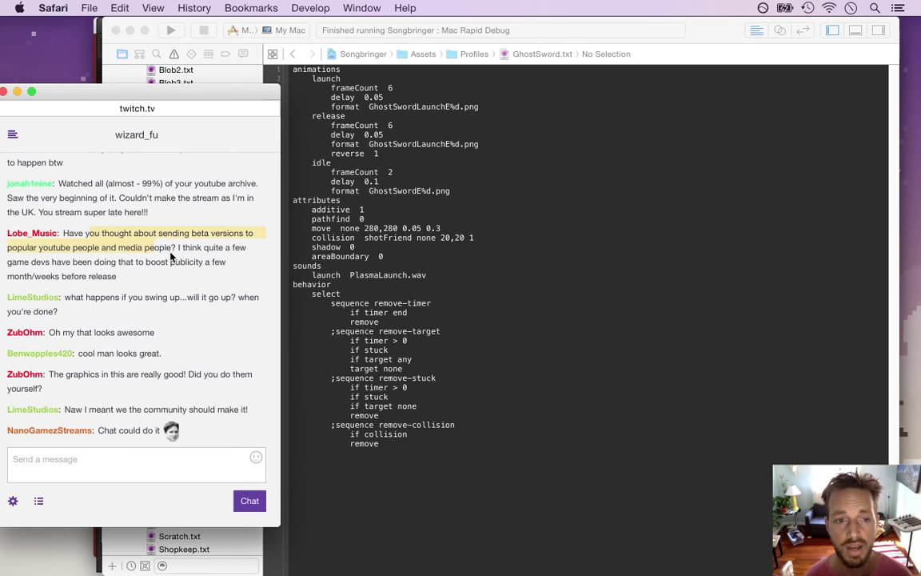
left_click(163, 249)
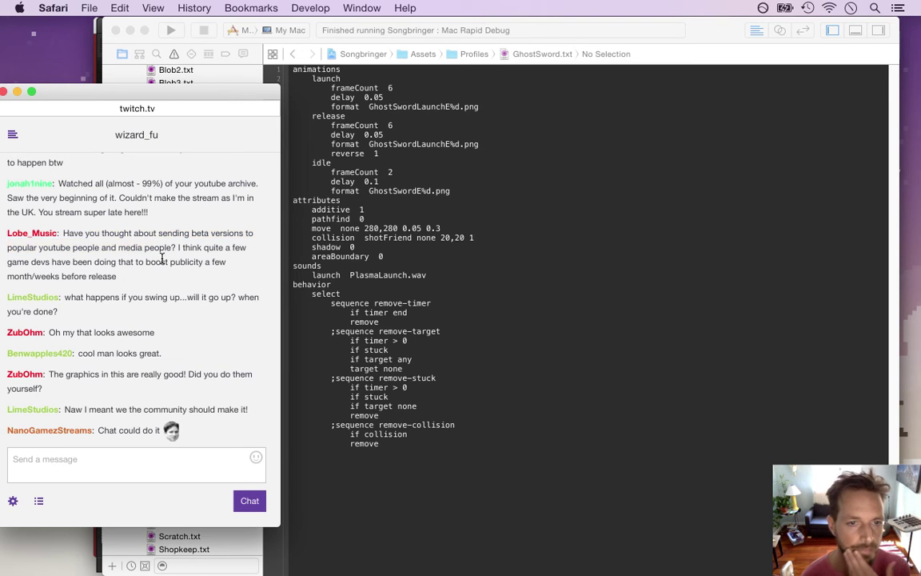
left_click_drag(86, 213, 171, 227)
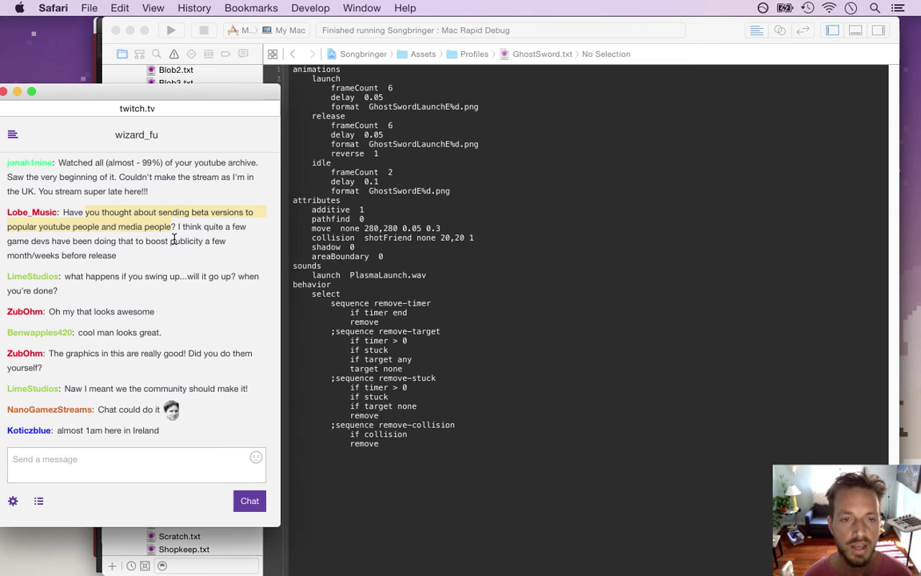
Switch to Finder, browse to the Raw folder of the Songbringer project, and select the Backers file.
left_click(559, 242)
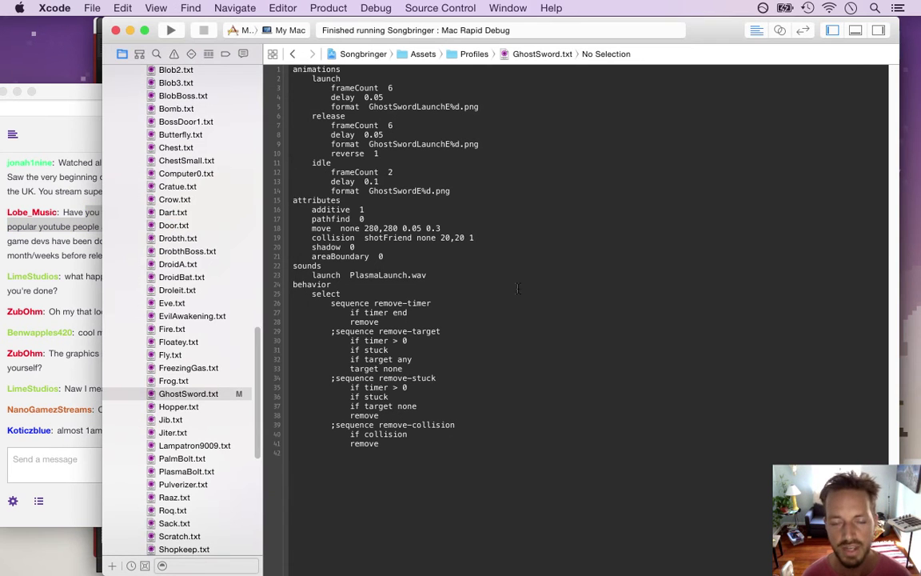
key("super+Tab")
key("super+Tab")
key("super+Tab")
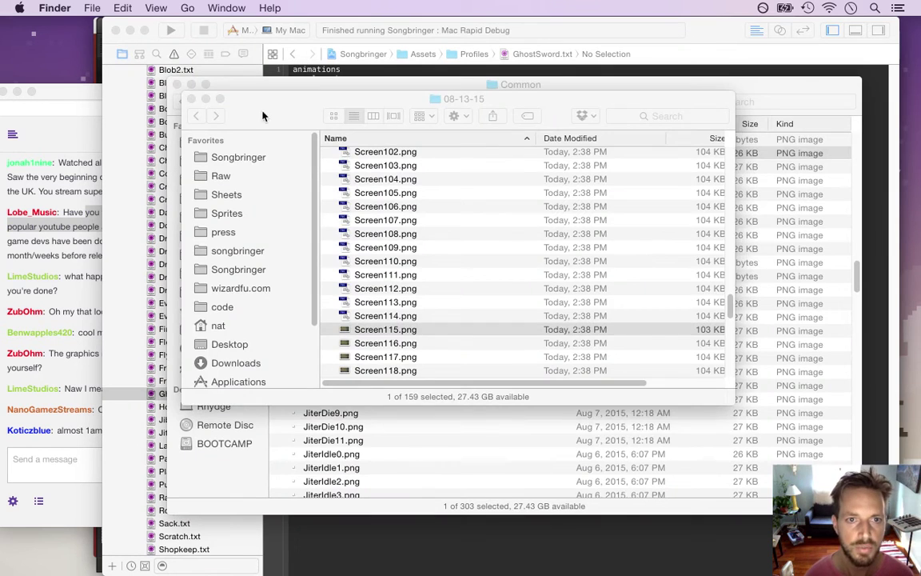
left_click(252, 88)
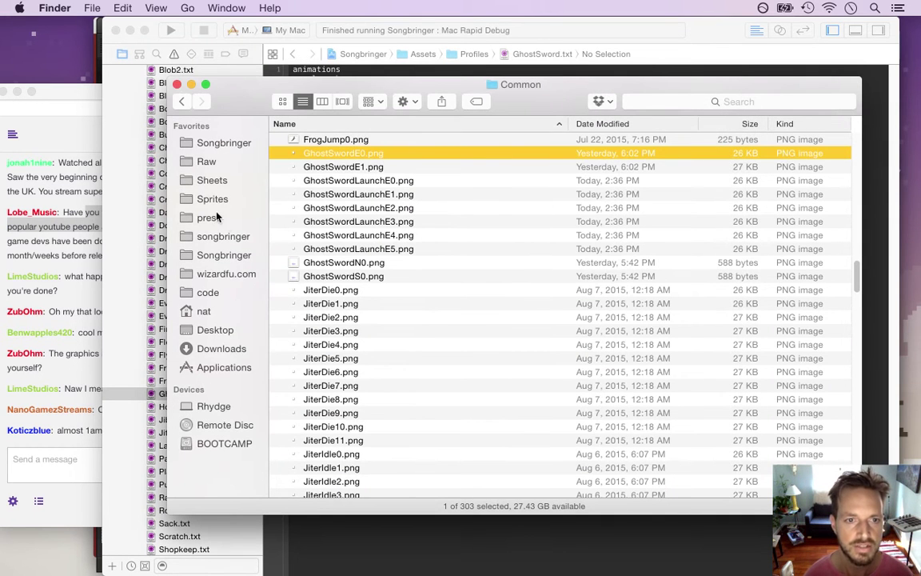
left_click(224, 144)
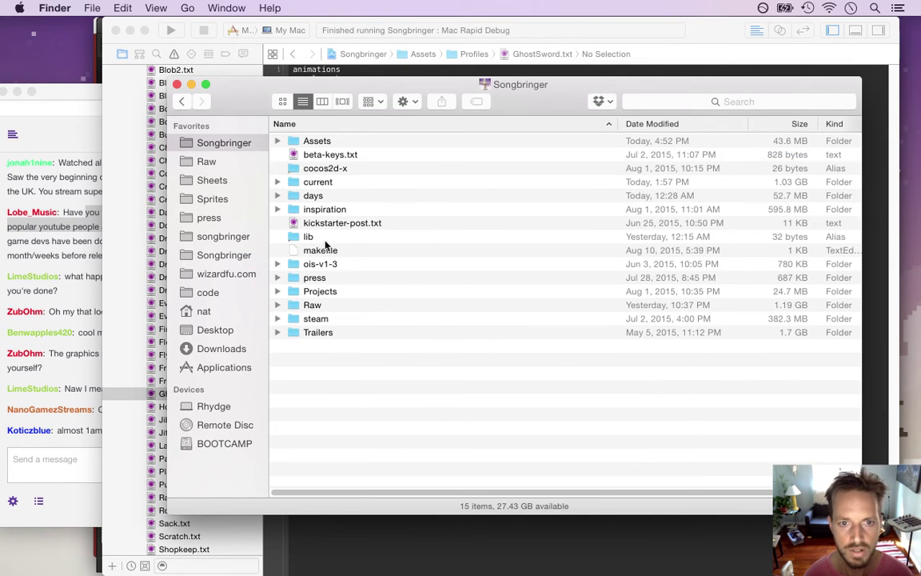
double_click(343, 305)
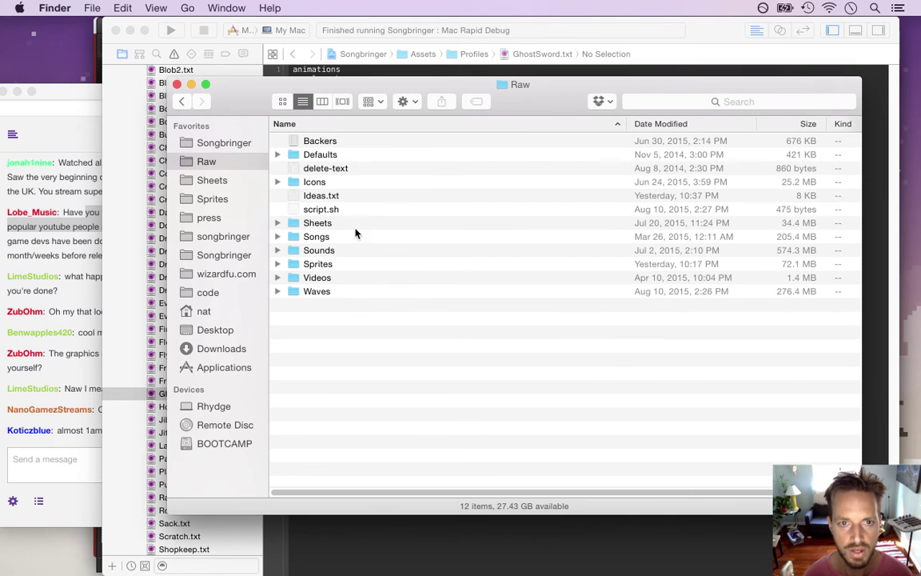
left_click(322, 142)
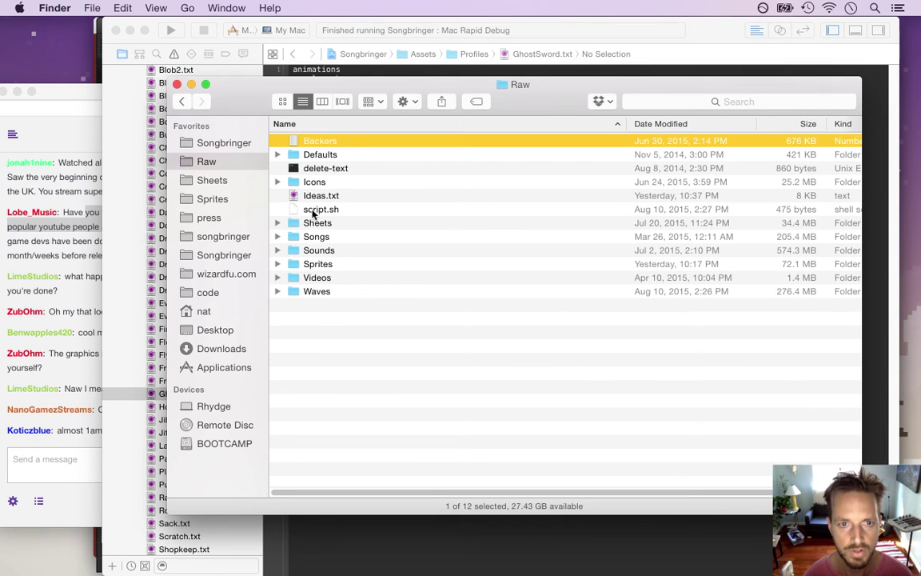
Open Songbringer's press folder, select the PressContacts spreadsheet, then close the folder window and return to Xcode.
left_click(182, 100)
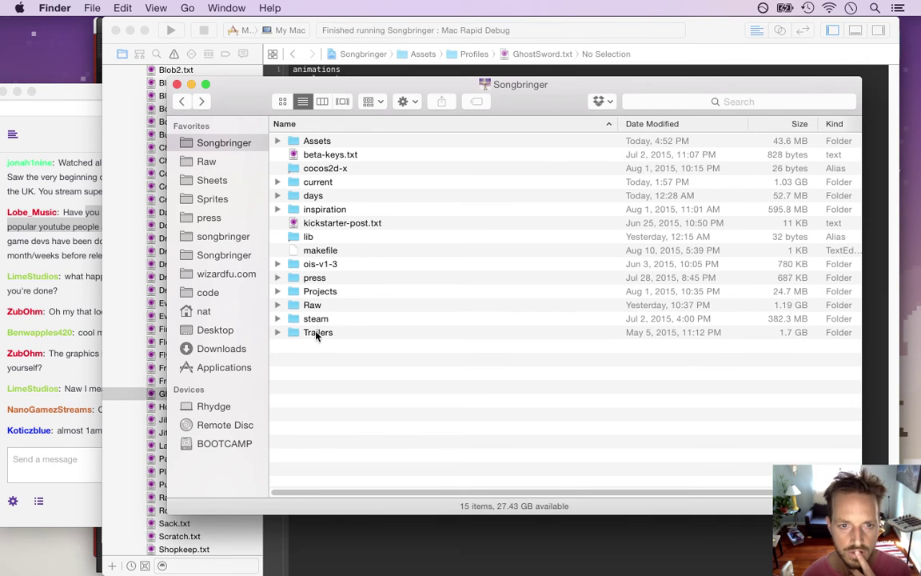
left_click(324, 279)
double_click(323, 278)
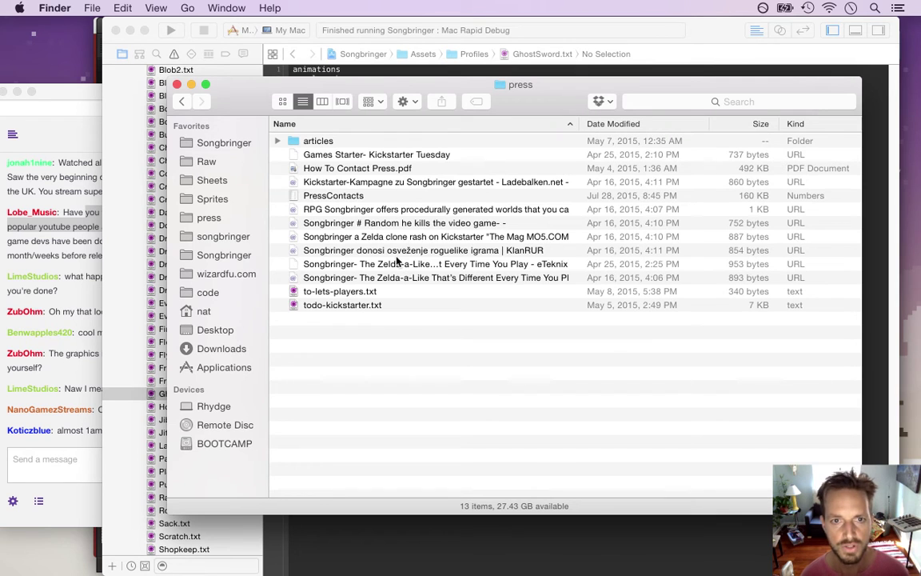
left_click(324, 195)
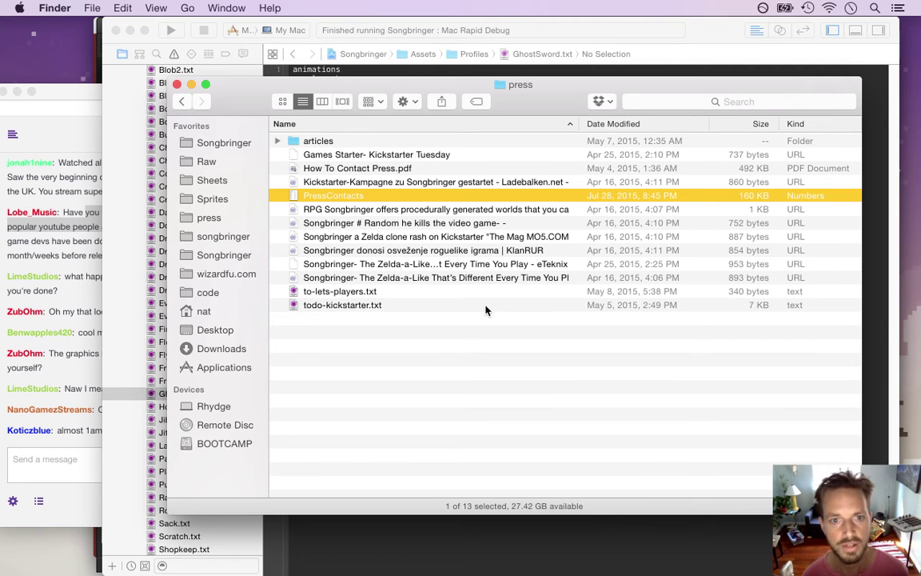
left_click(177, 84)
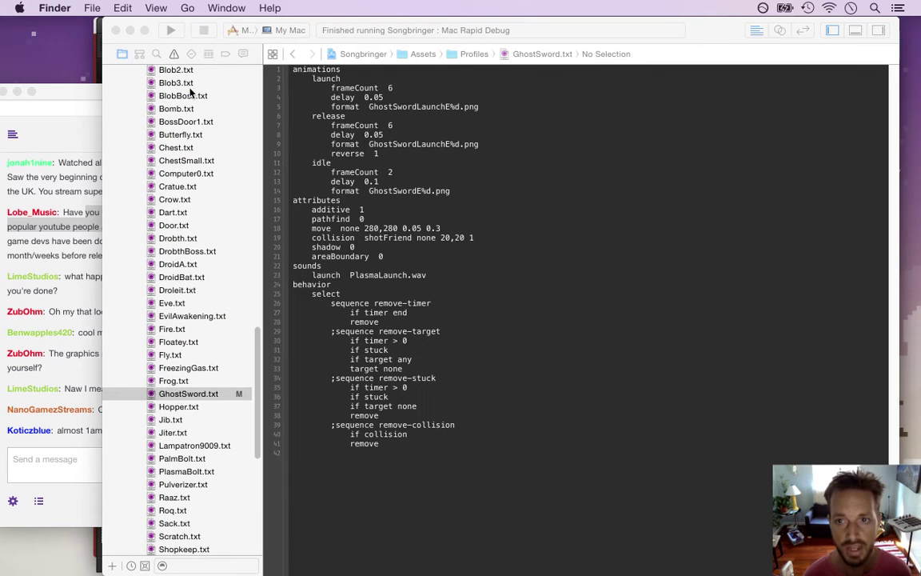
left_click(386, 136)
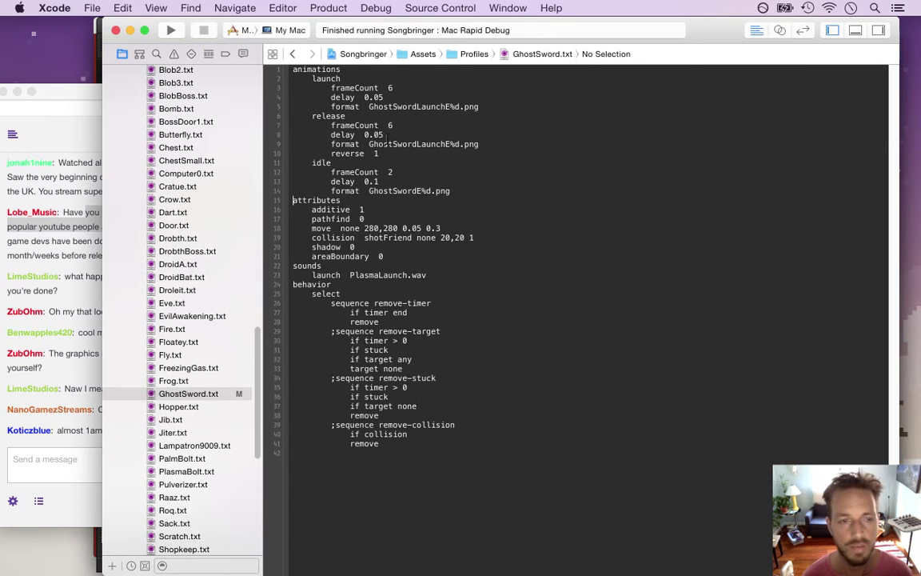
Highlight the chat messages about beta versions, swinging the sword up, and who made the graphics.
left_click(89, 234)
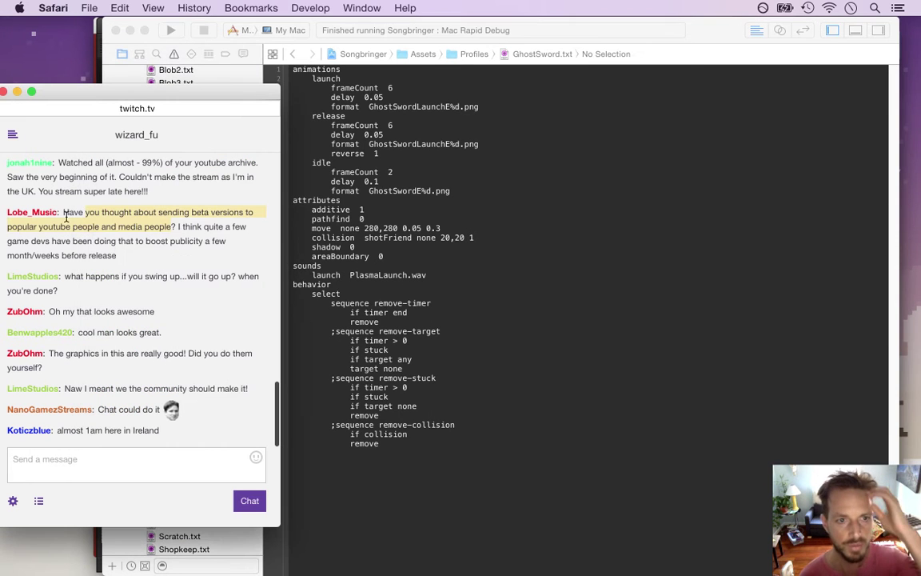
left_click_drag(62, 209, 177, 265)
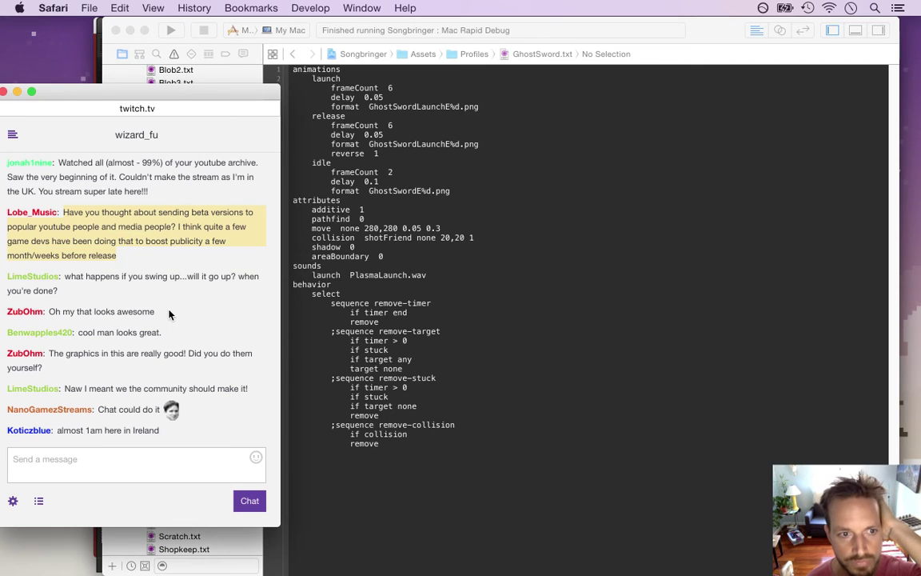
left_click(71, 279)
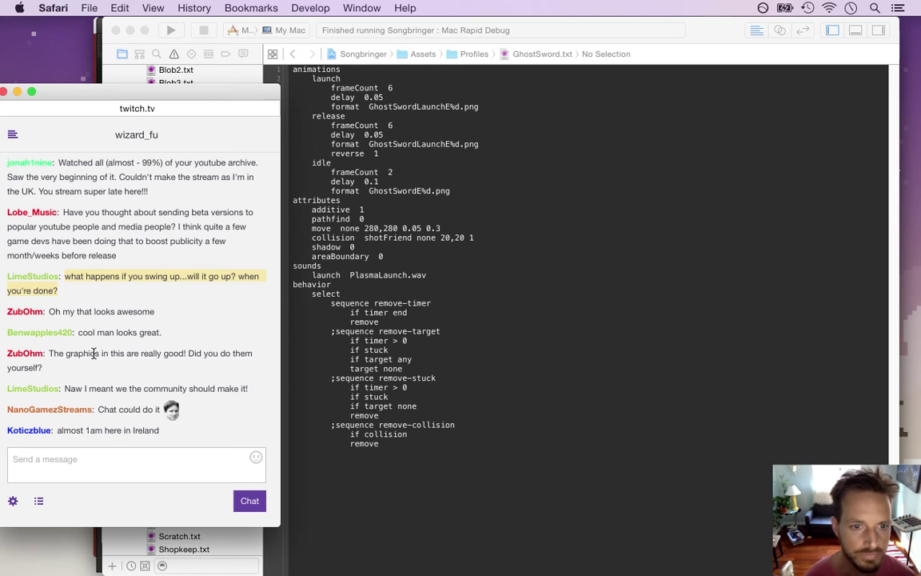
left_click(69, 354)
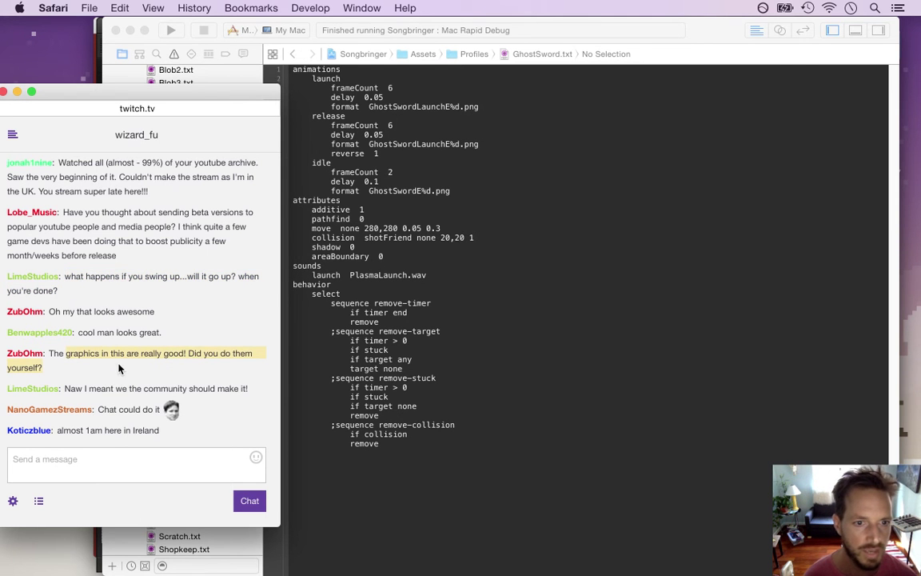
Switch to Photoshop to show the ghost sword artwork in GhostSwordLaunchE.psd.
key("super+Tab")
left_click(488, 318)
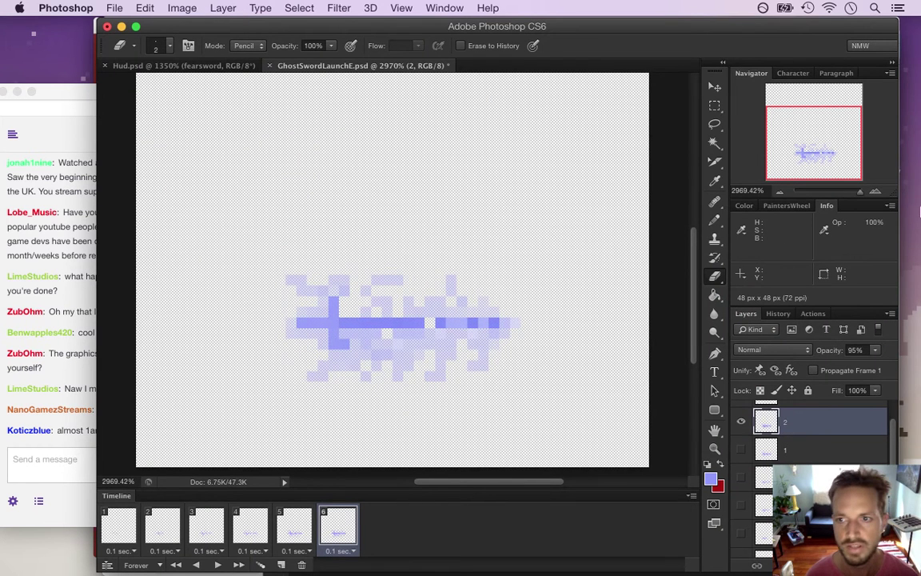
mouse_move(912, 200)
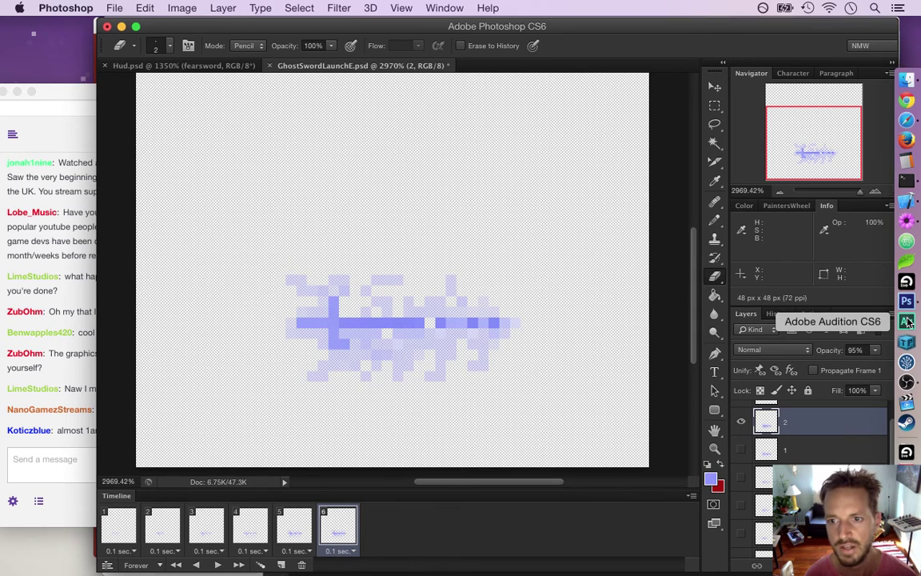
Highlight the chat messages about the community making the wiki and the time in Ireland, and return to Photoshop.
left_click(12, 374)
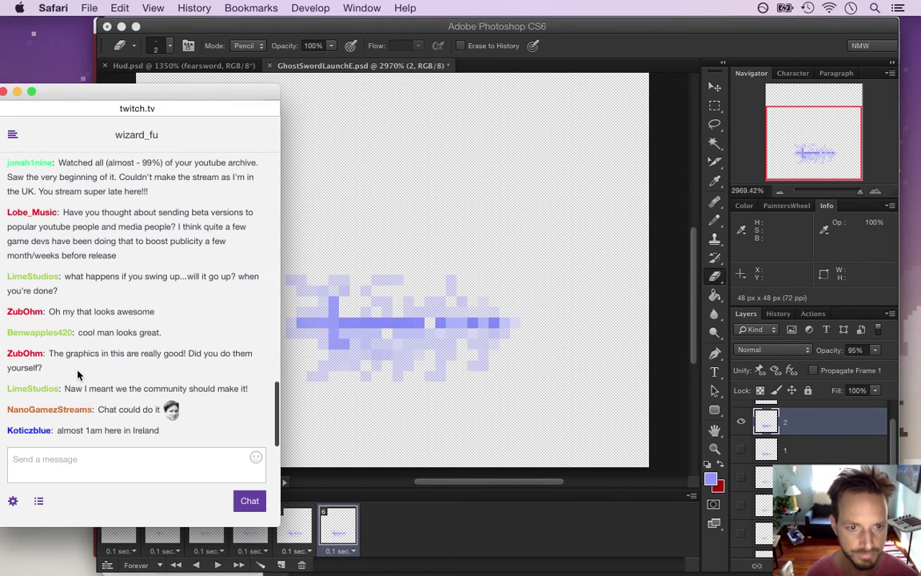
left_click_drag(70, 389, 243, 390)
left_click(190, 384)
left_click_drag(71, 390, 267, 396)
left_click(175, 377)
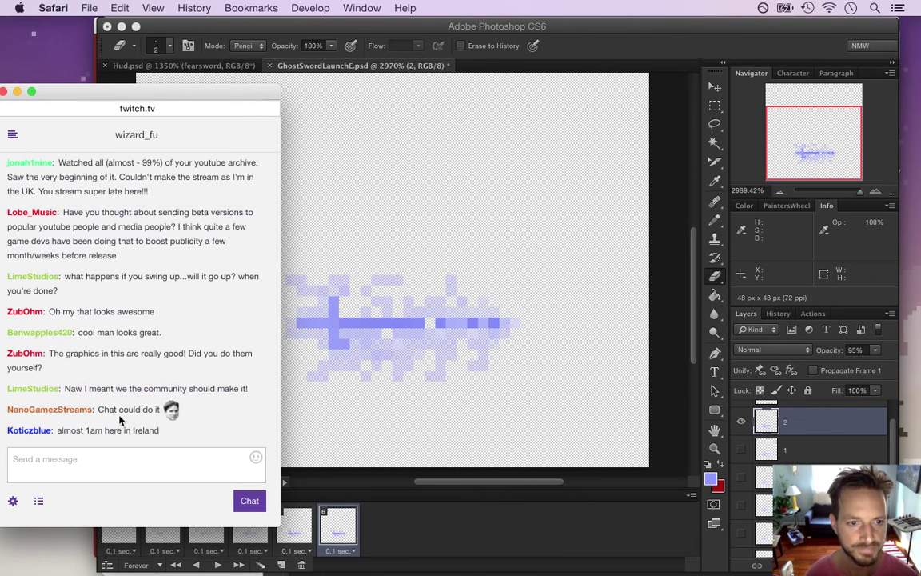
left_click_drag(58, 431, 167, 436)
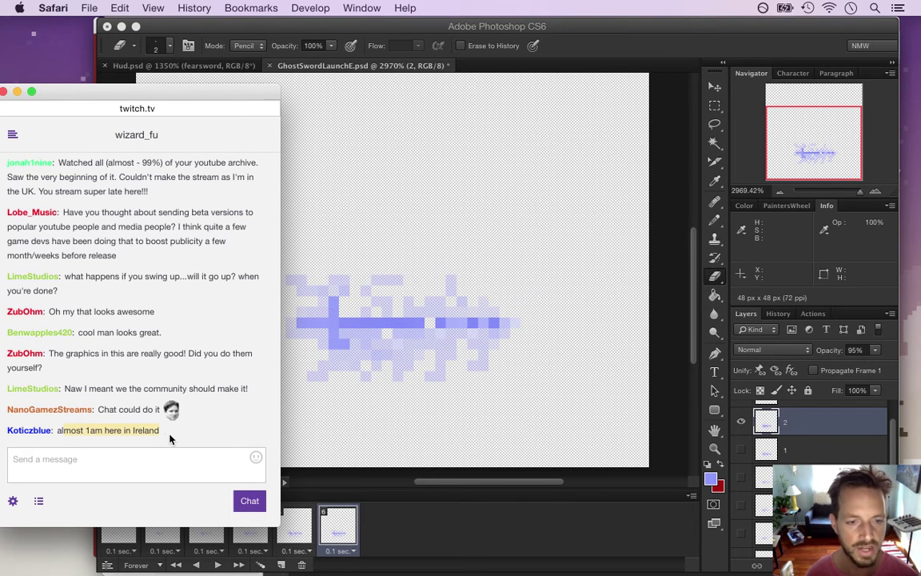
left_click(605, 53)
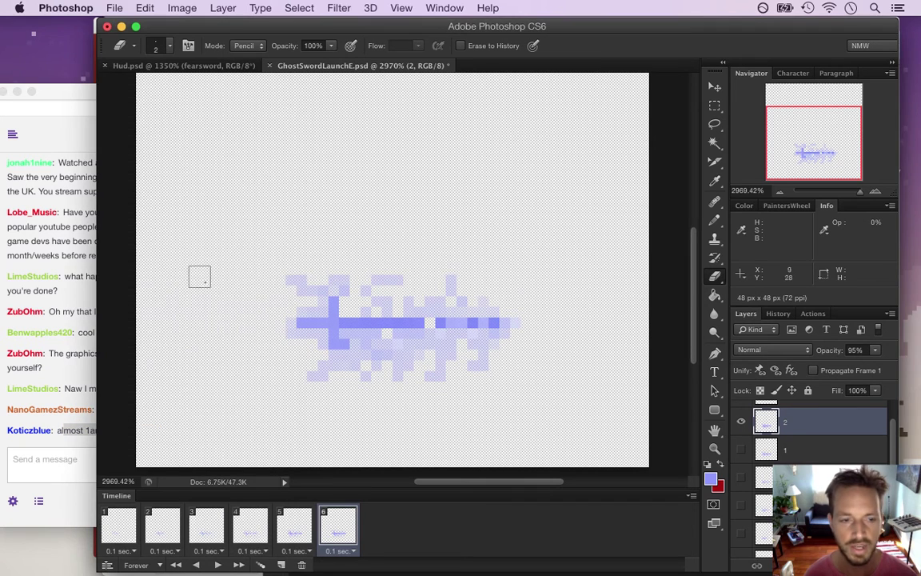
Highlight the chat message about it being almost 1am in Ireland, and bring the ghost sword artwork back to the front.
left_click(73, 372)
left_click(61, 432)
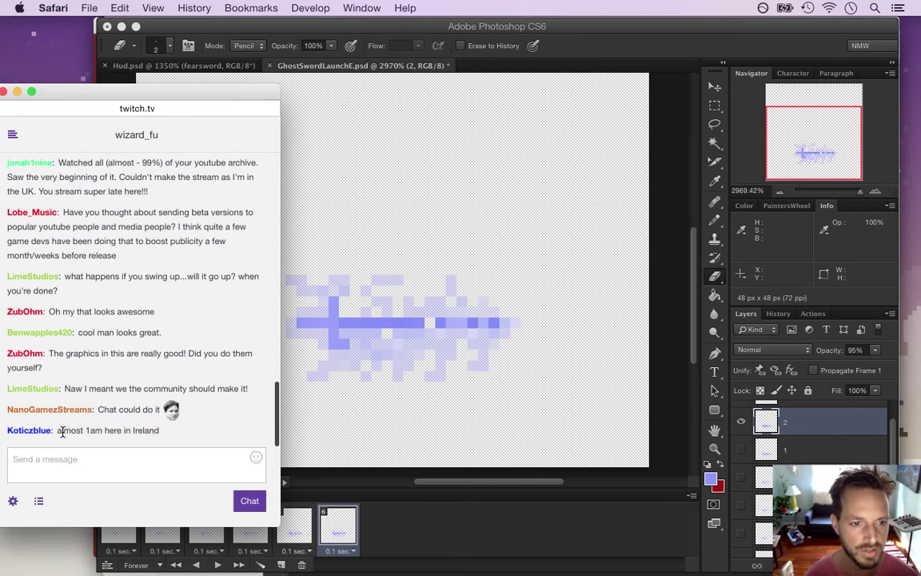
left_click_drag(61, 432, 128, 438)
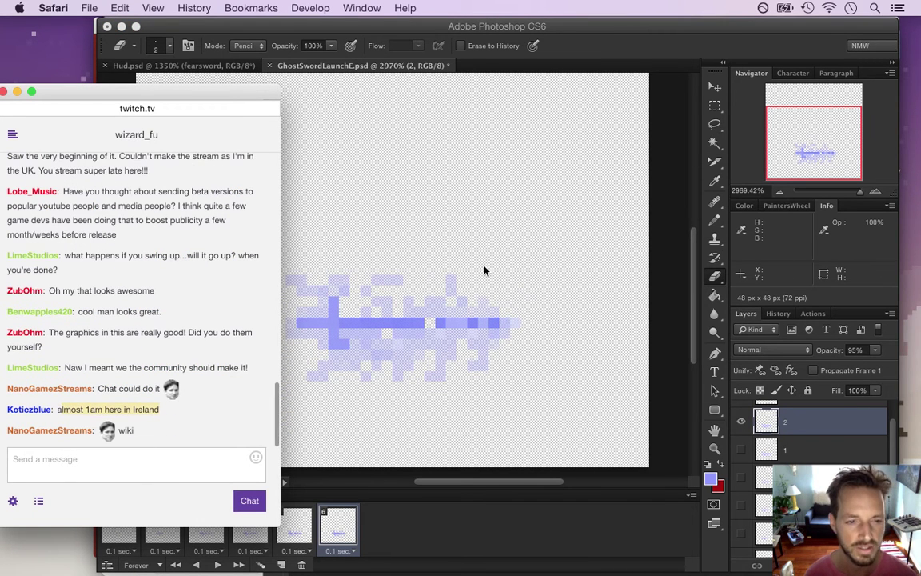
left_click(578, 50)
left_click(446, 283)
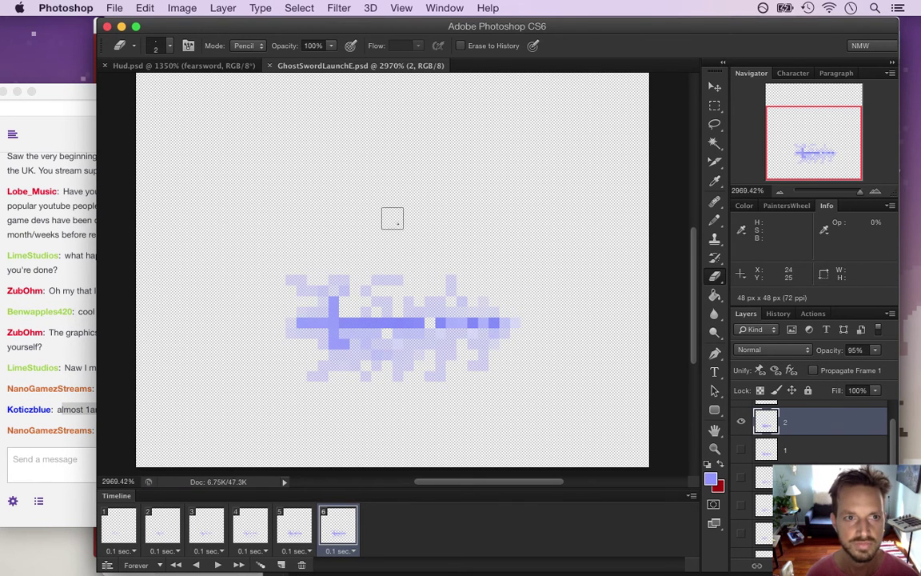
Switch to Xcode and open System.cpp from the Songbringer project in the editor.
key("super+Tab")
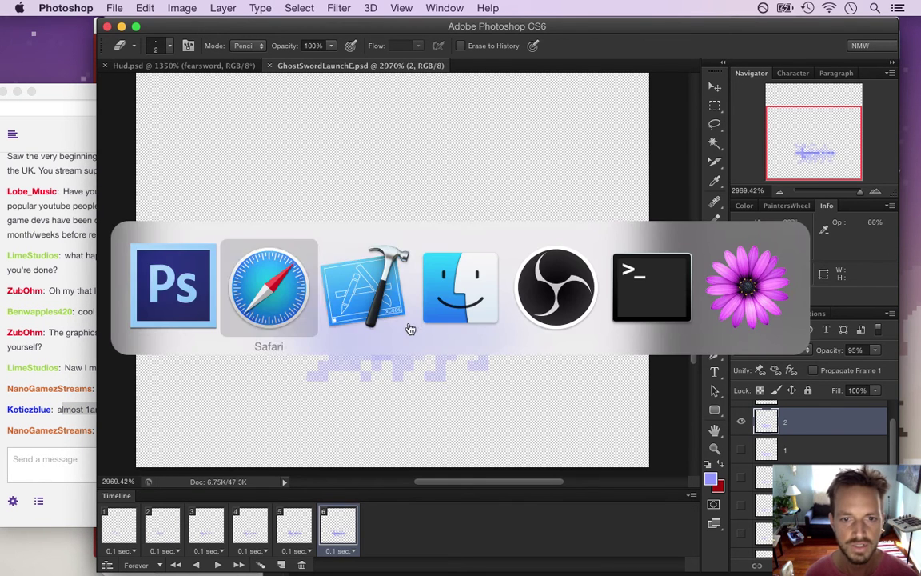
left_click(364, 324)
left_click_drag(254, 362, 268, 96)
left_click(199, 224)
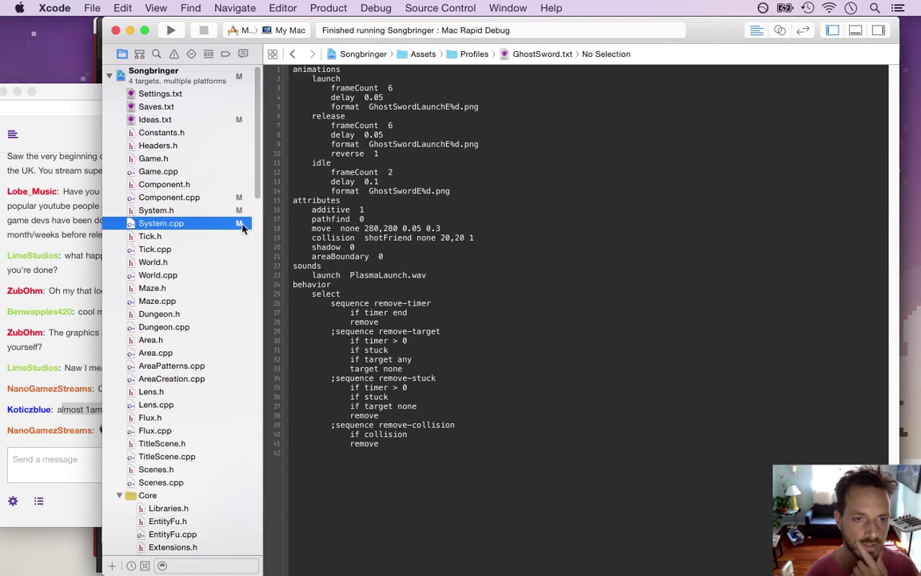
left_click(456, 256)
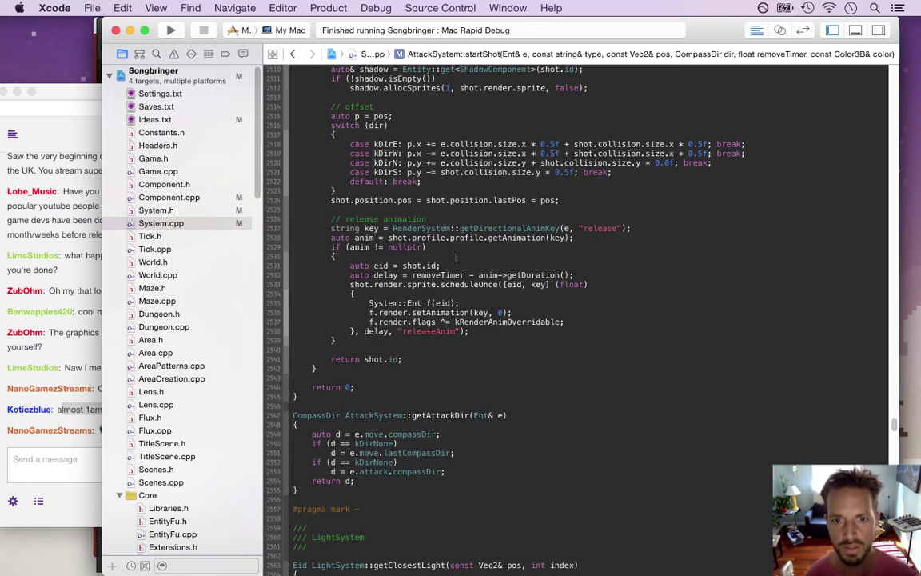
Search System.cpp from the beginning of the file for "ghostsword".
key("super+Up")
key("super+f")
type("ghostsword")
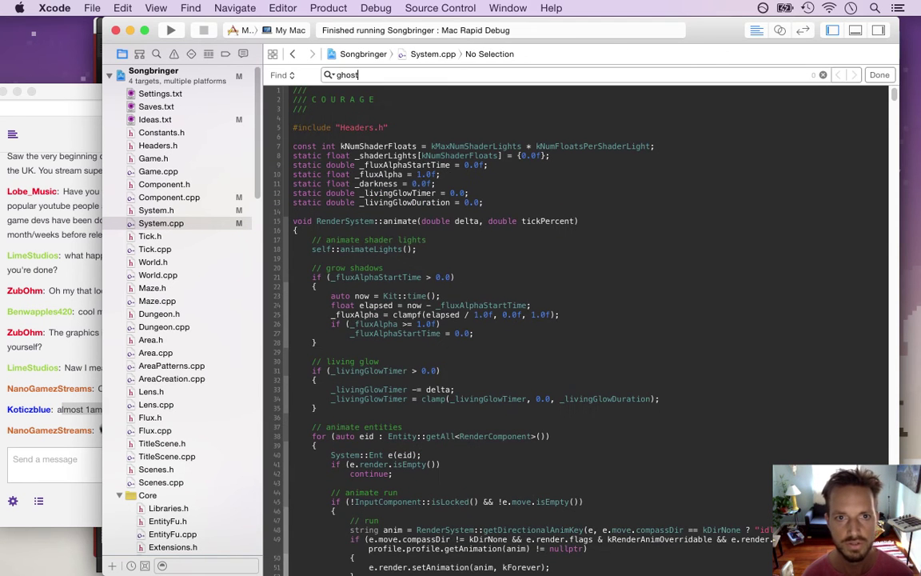
Set maxDuration to 3.0f in the launchGhostSword function of System.cpp and save the file.
left_click(431, 442)
key("Down")
key("Down")
key("Down")
key("Down")
key("Down")
key("Down")
key("Down")
key("Down")
key("Down")
key("Down")
key("Down")
key("Down")
key("Down")
key("Down")
key("Down")
key("Down")
key("Down")
key("Down")
key("Down")
key("Down")
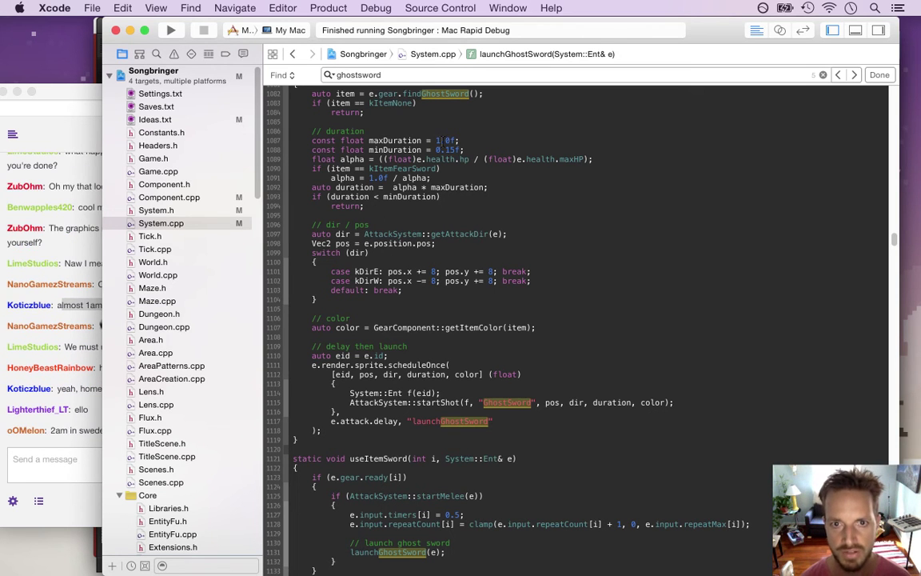
key("BackSpace")
type("3")
key("super+s")
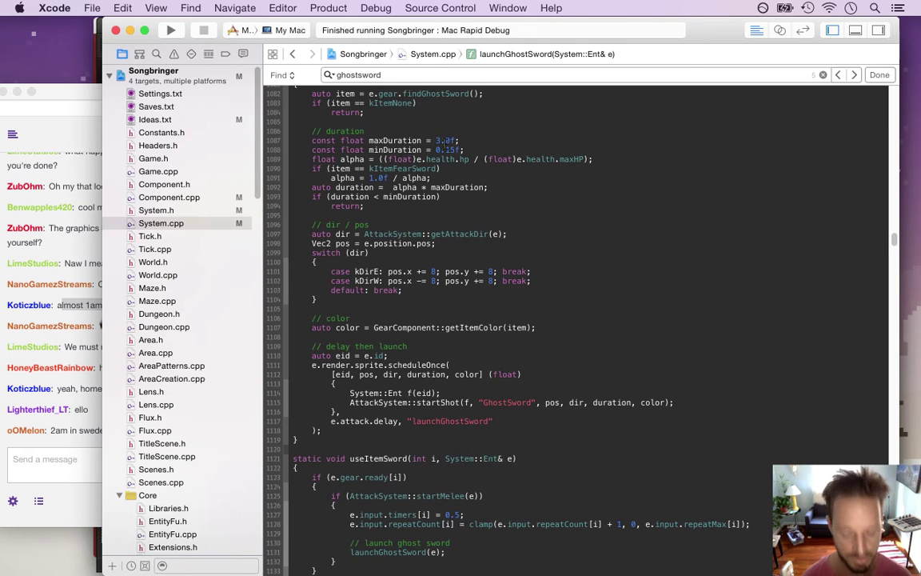
Build the game and read the latest messages in the Twitch chat in Safari.
key("super+r")
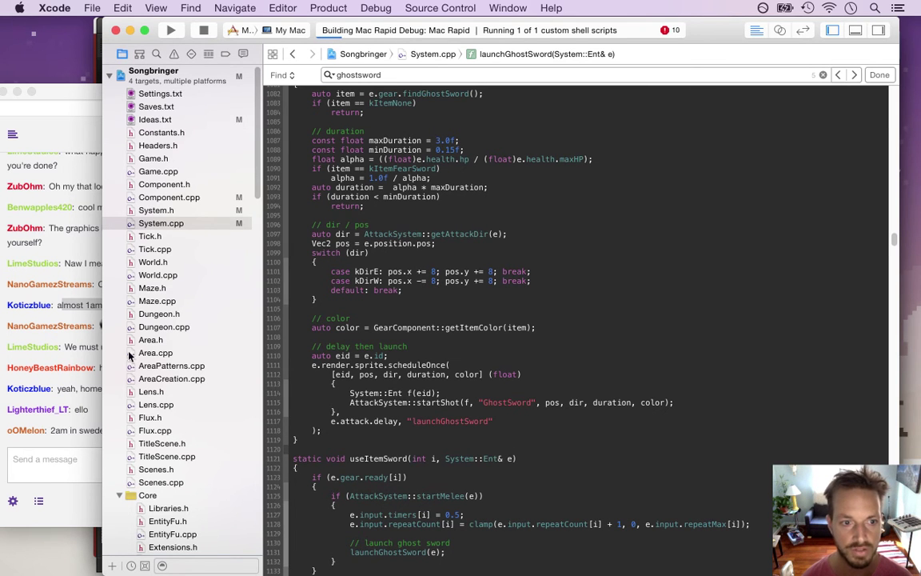
left_click(80, 357)
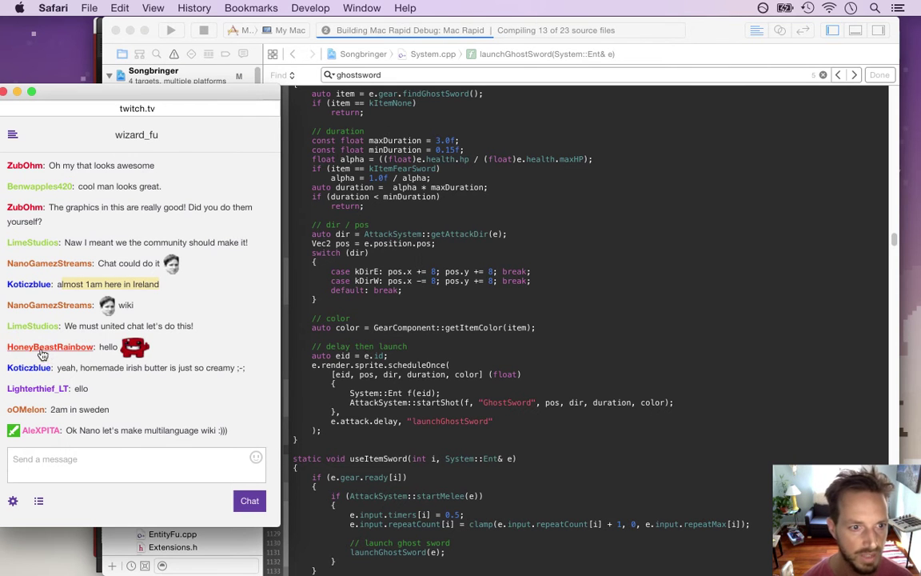
left_click_drag(100, 327, 206, 350)
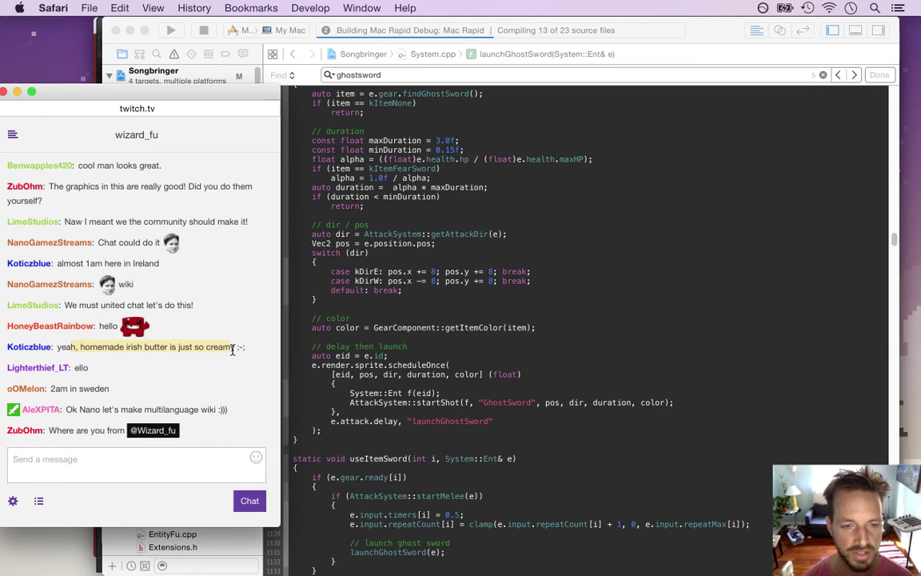
left_click_drag(75, 368, 109, 376)
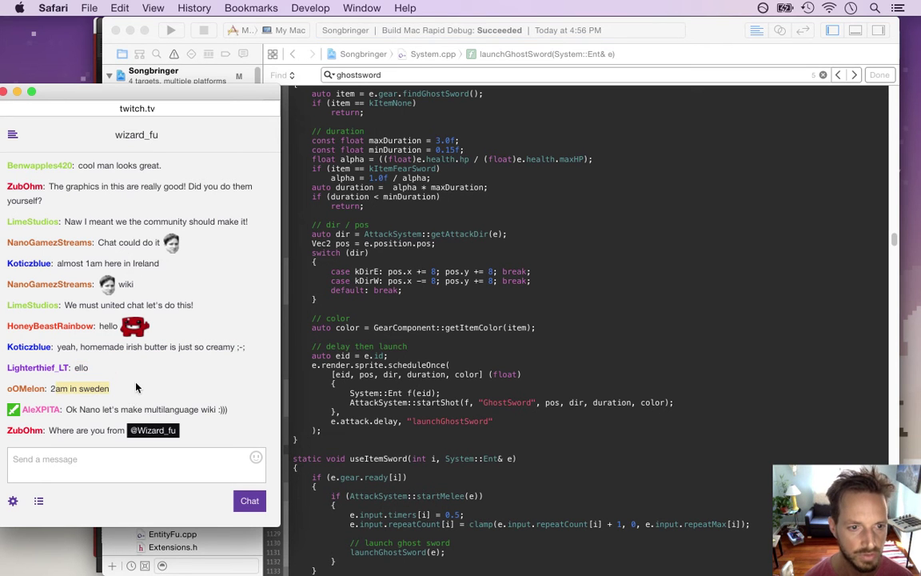
left_click_drag(72, 409, 171, 408)
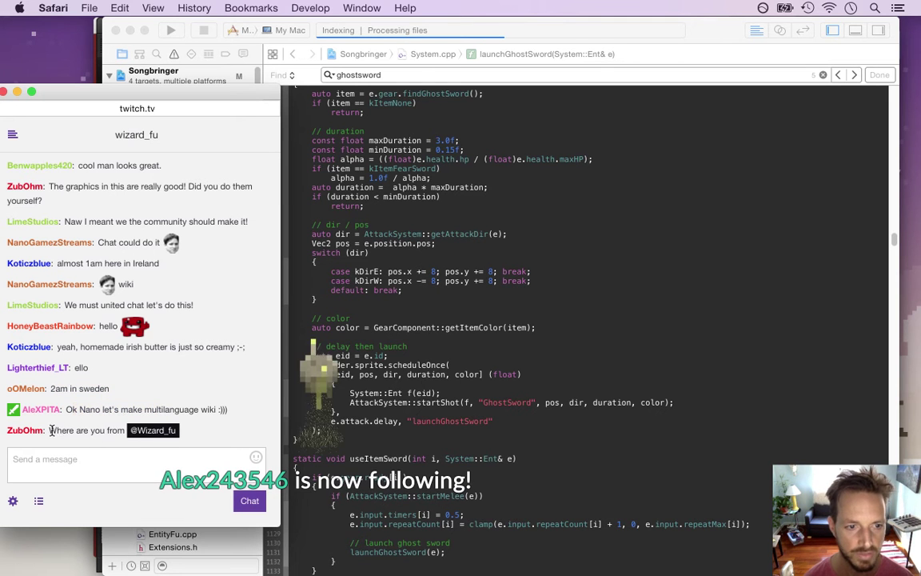
Switch back to Xcode and run Songbringer again.
left_click(402, 312)
key("super+r")
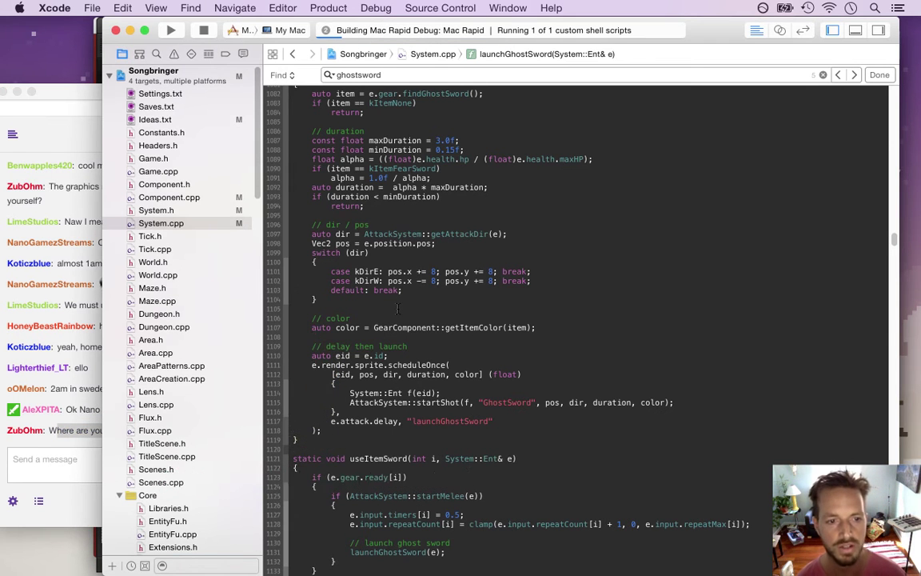
left_click(65, 303)
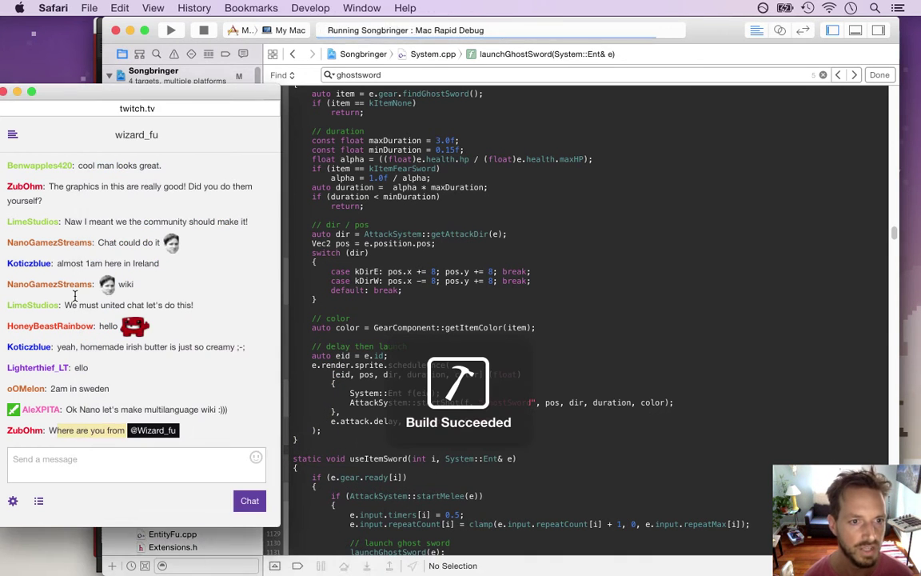
left_click(520, 306)
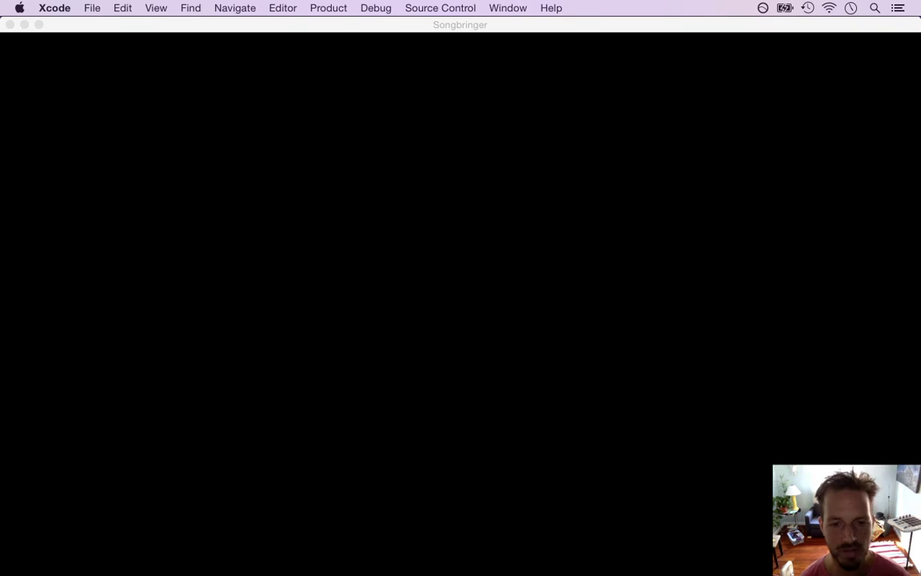
Test the ghost sword by walking the character west and attacking repeatedly, and quit the game.
key("Left")
key("Up")
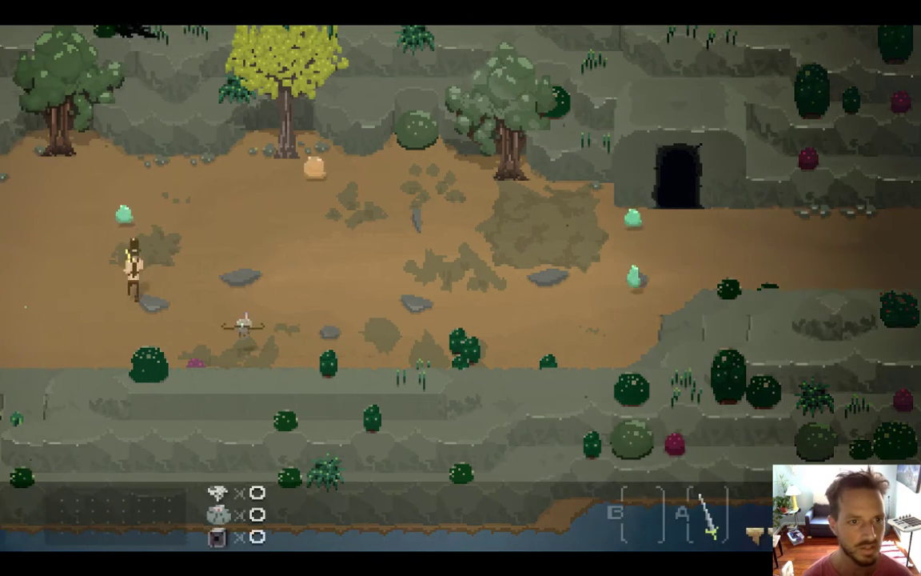
key("space")
key("Left")
key("Left")
key("Right")
key("space")
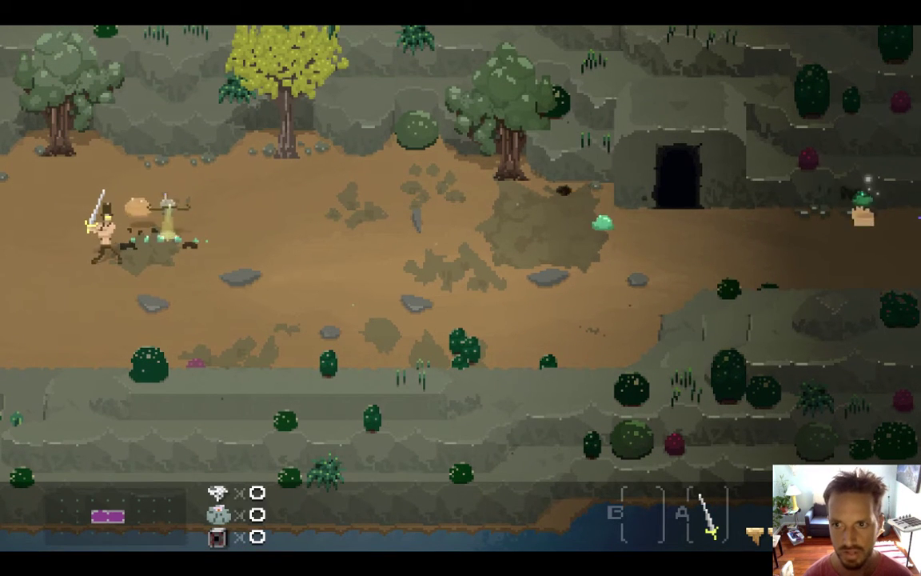
key("Left")
key("space")
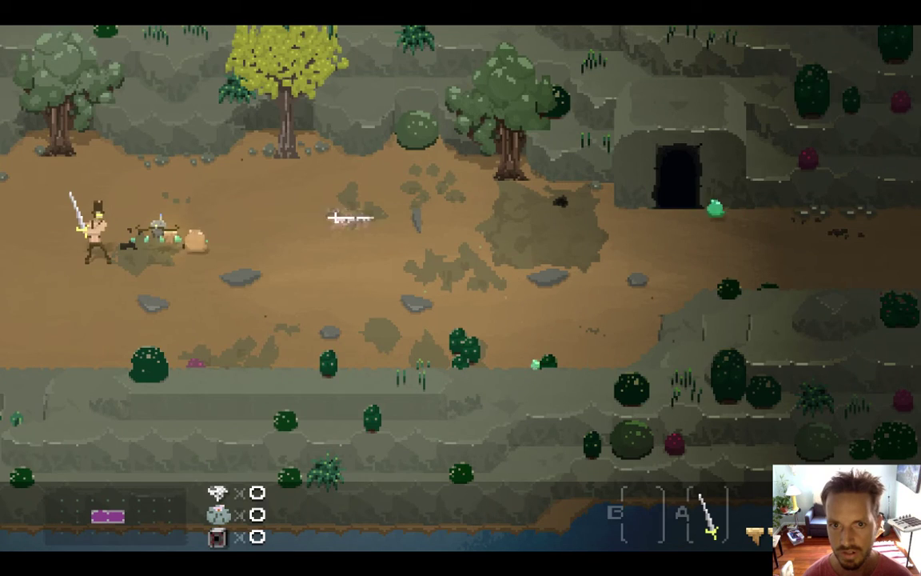
key("Left")
key("Down")
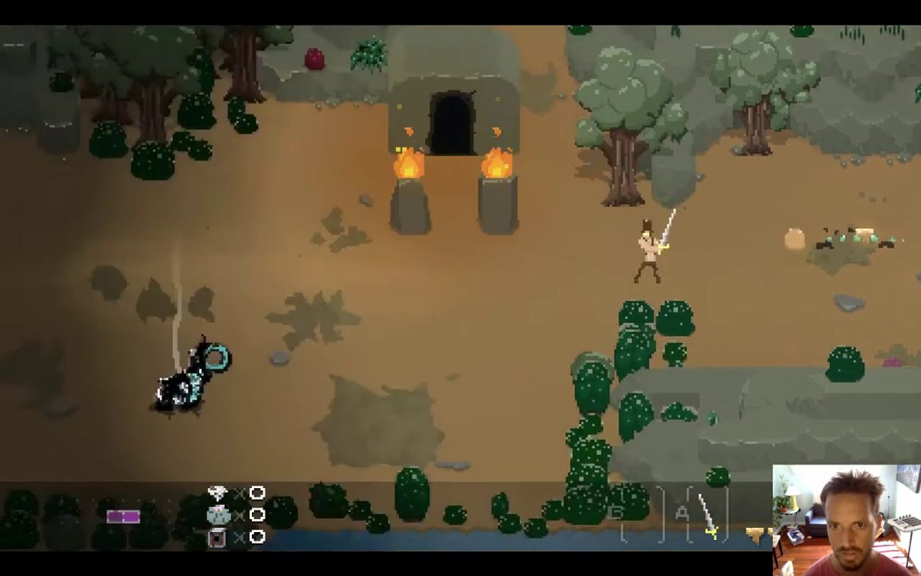
key("space")
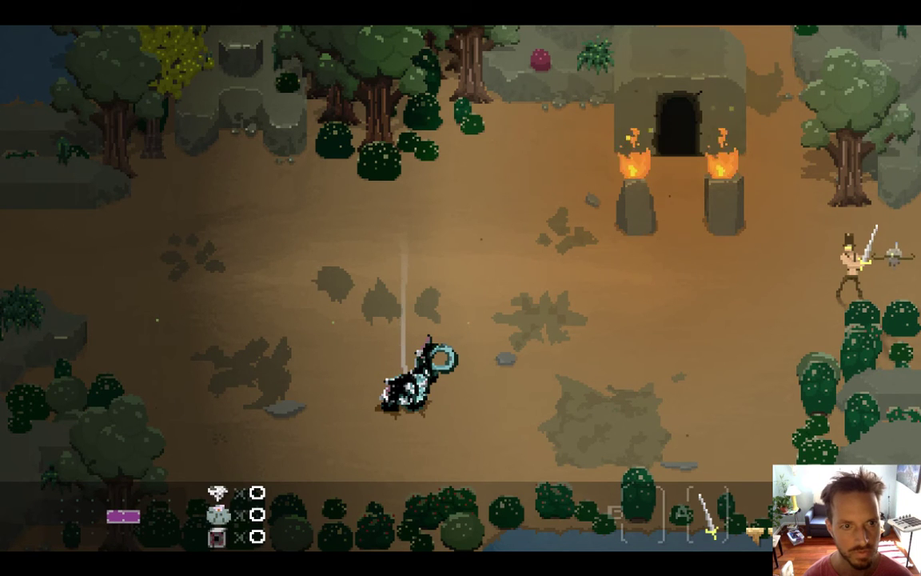
key("space")
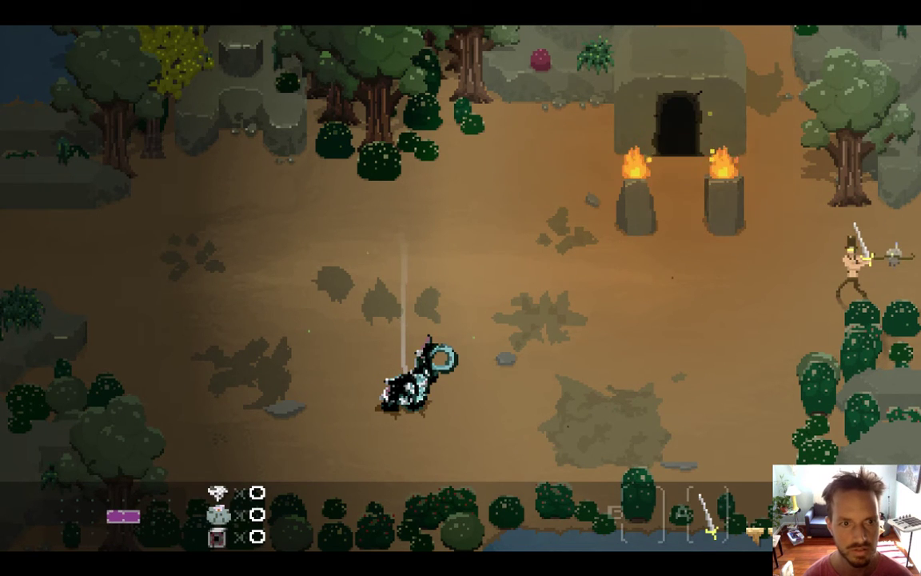
key("super+q")
Open the GhostSword.txt profile from the project's Assets/Profiles folder.
left_click_drag(257, 177, 243, 390)
scroll(243, 390, "down", 5)
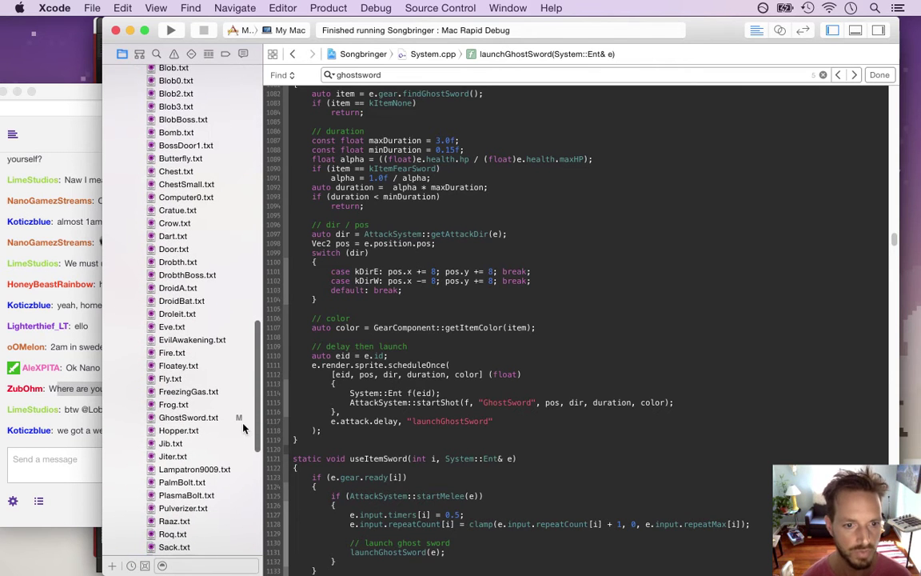
left_click(203, 417)
Switch to the Twitch chat in Safari, read the website question and reply with songbringer.com.
left_click(82, 438)
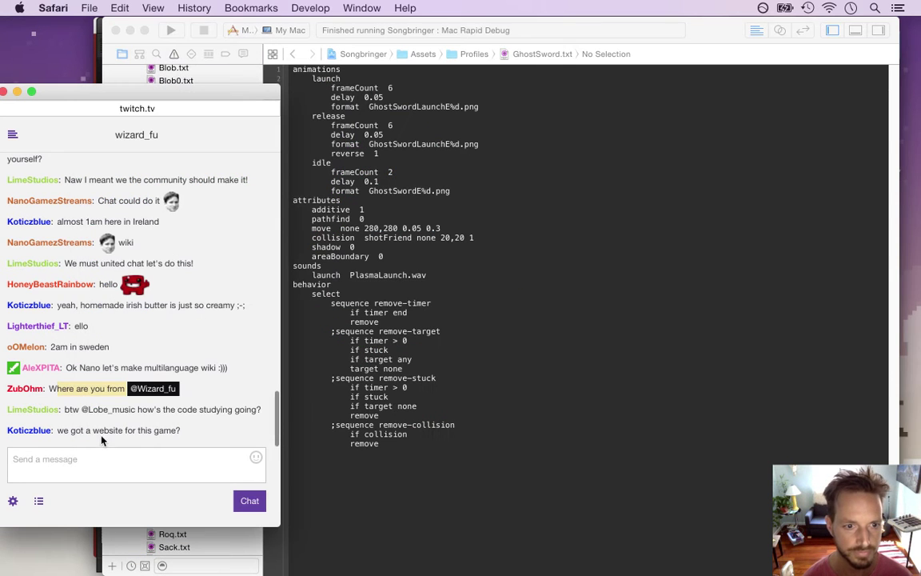
left_click_drag(71, 412, 164, 411)
left_click(125, 461)
type("so")
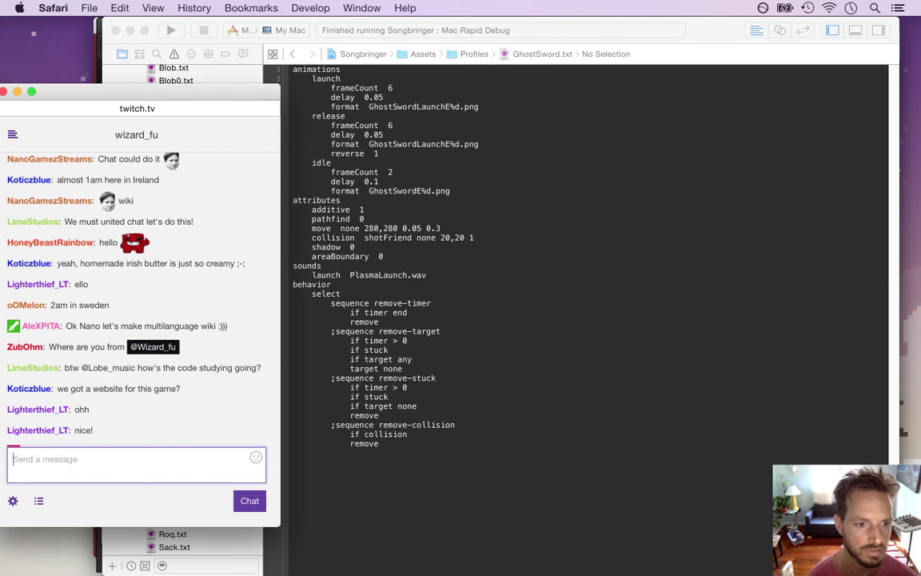
key("Return")
In Xcode, set the launch animation's delay to 0.01 in GhostSword.txt and run the game.
left_click(480, 225)
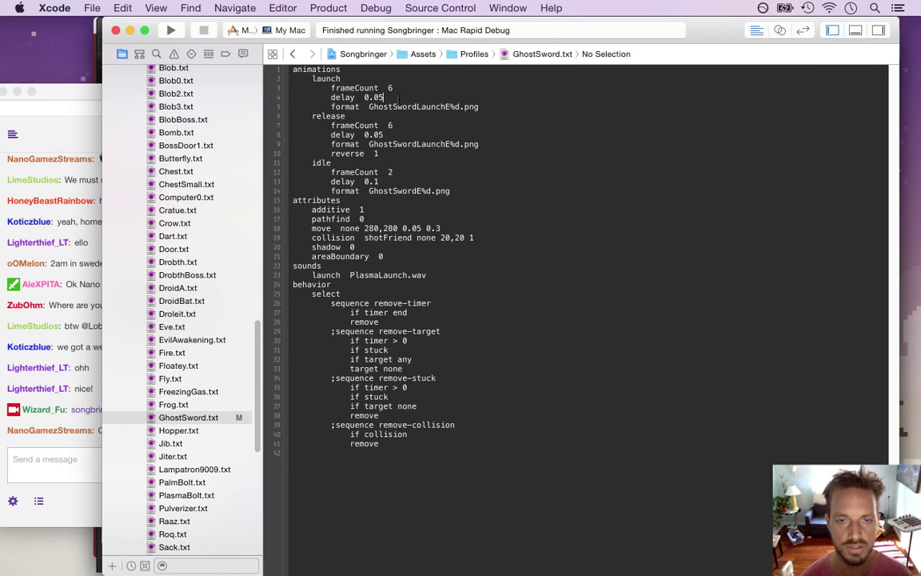
key("super+r")
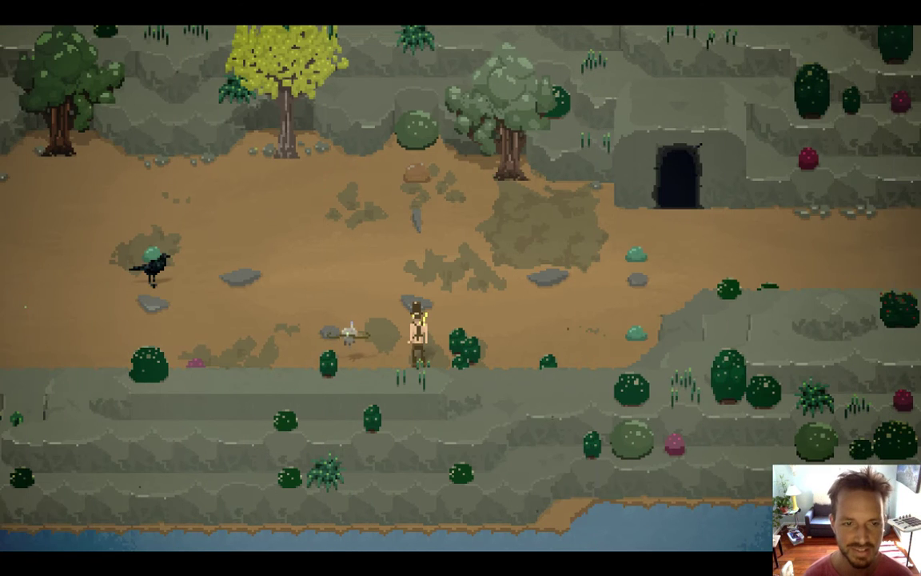
Test the ghost sword's launch animation by throwing it eastward several times, and quit the game.
key("Left")
key("Up")
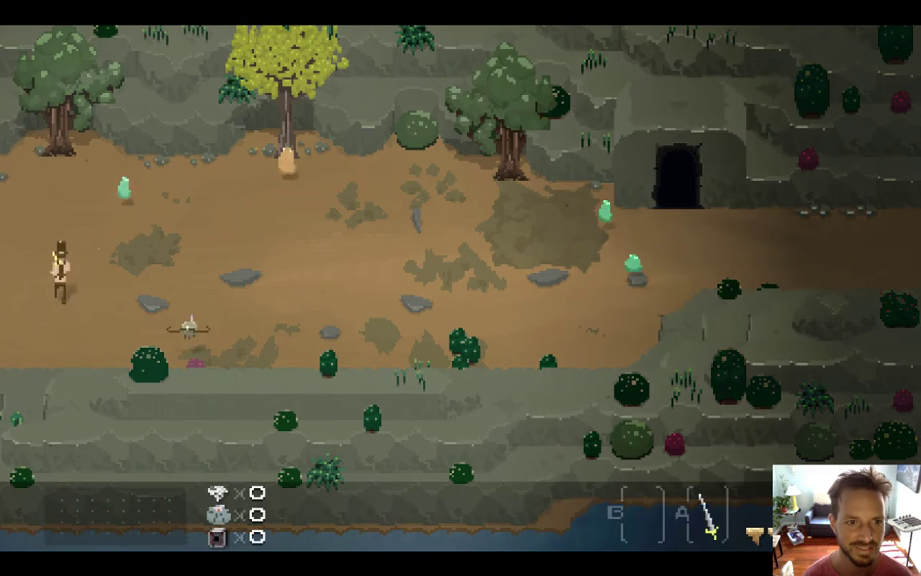
key("Up")
key("space")
key("space")
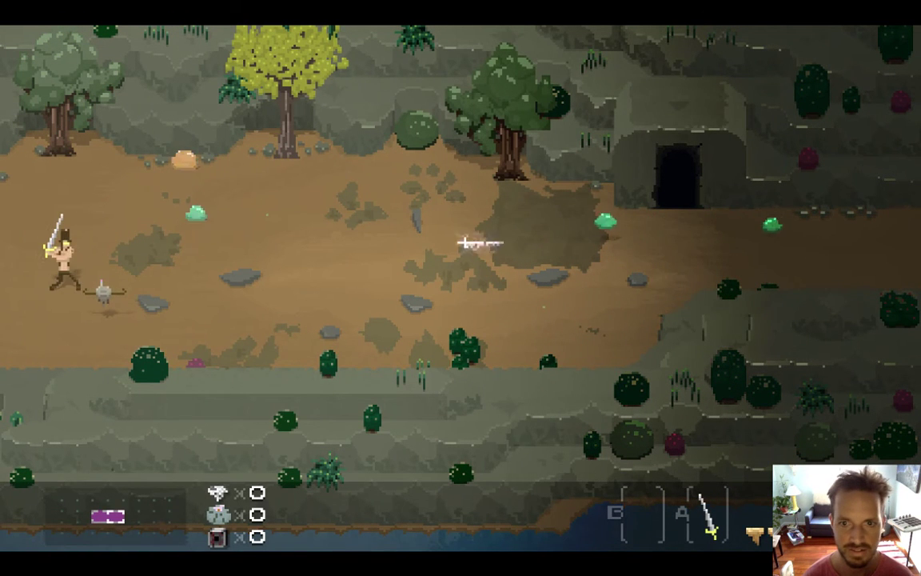
key("x")
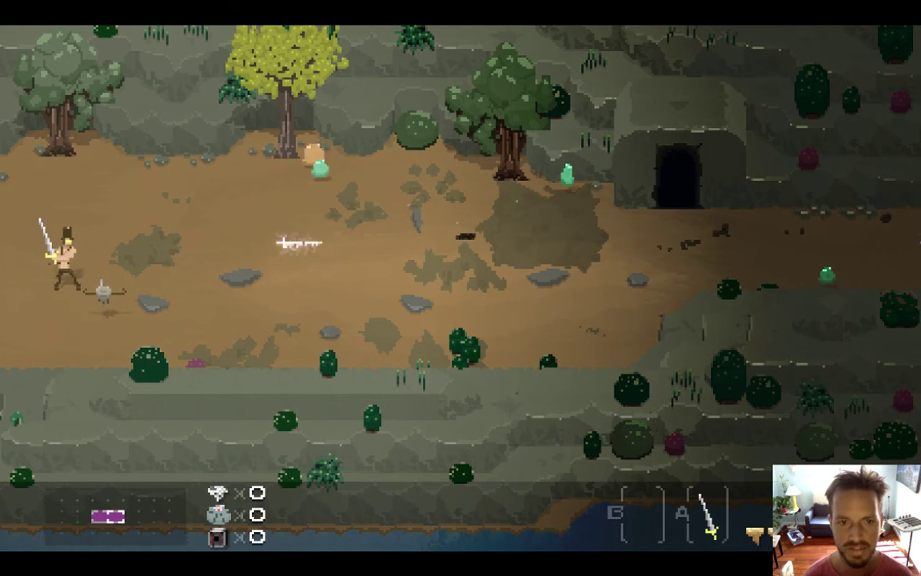
key("x")
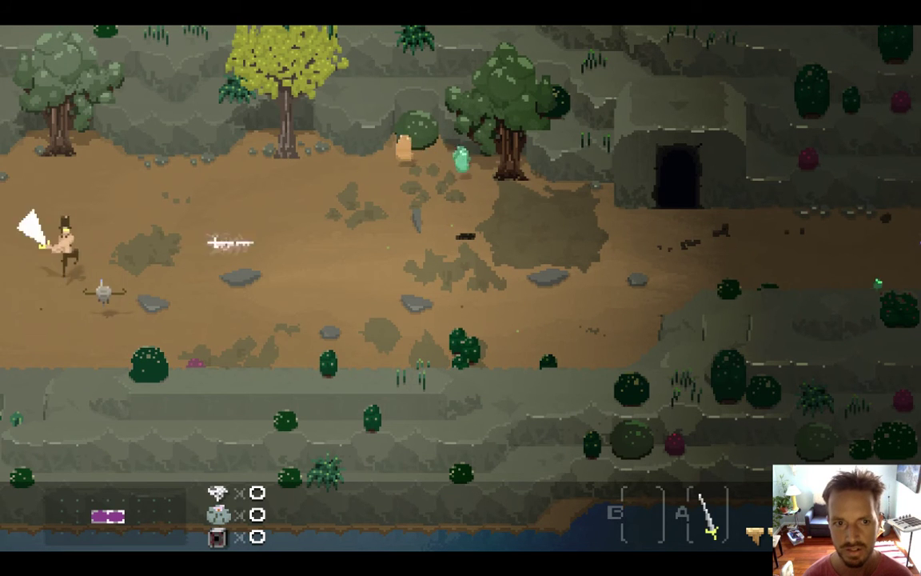
key("super+q")
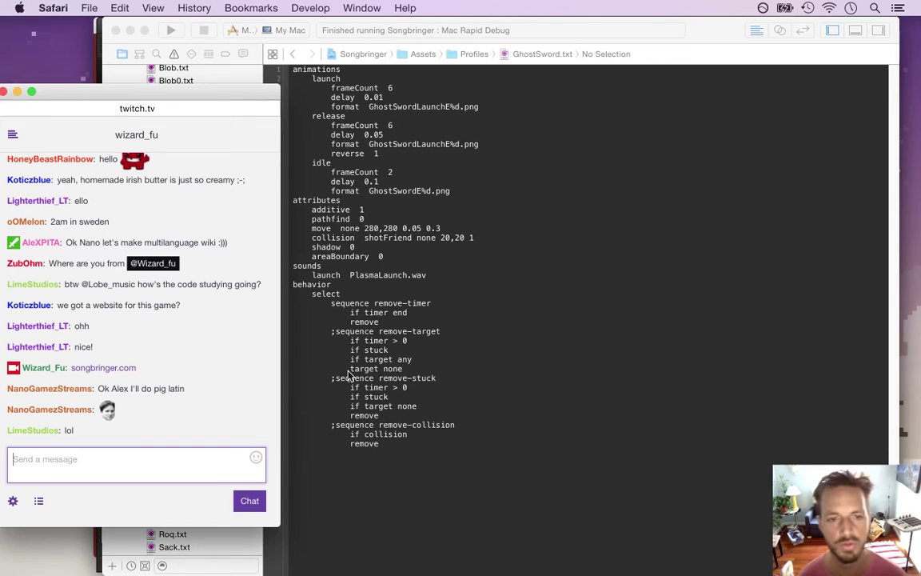
Return to GhostSword.txt in Xcode, set the launch animation's delay back to 0.05 and review the animation blocks.
left_click(397, 195)
left_click(414, 127)
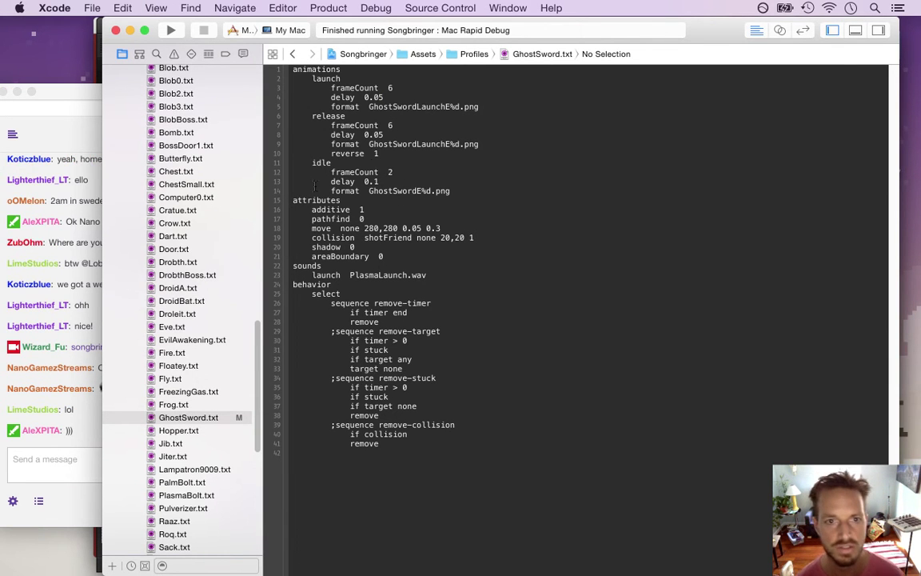
left_click_drag(311, 78, 398, 190)
Delete the idle animation block from GhostSword.txt and run the game.
left_click(409, 171)
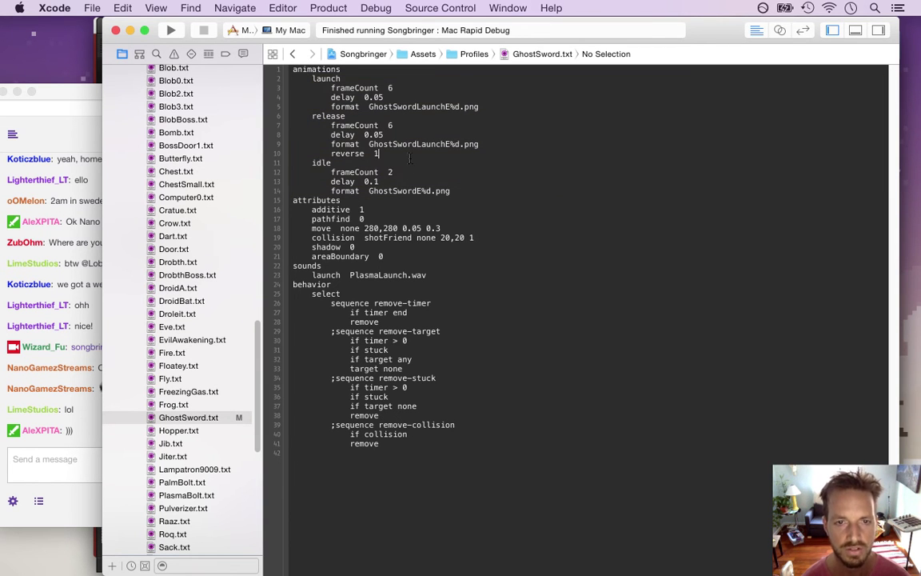
key("shift+Down")
key("shift+Down")
key("shift+Down")
key("shift+Down")
key("BackSpace")
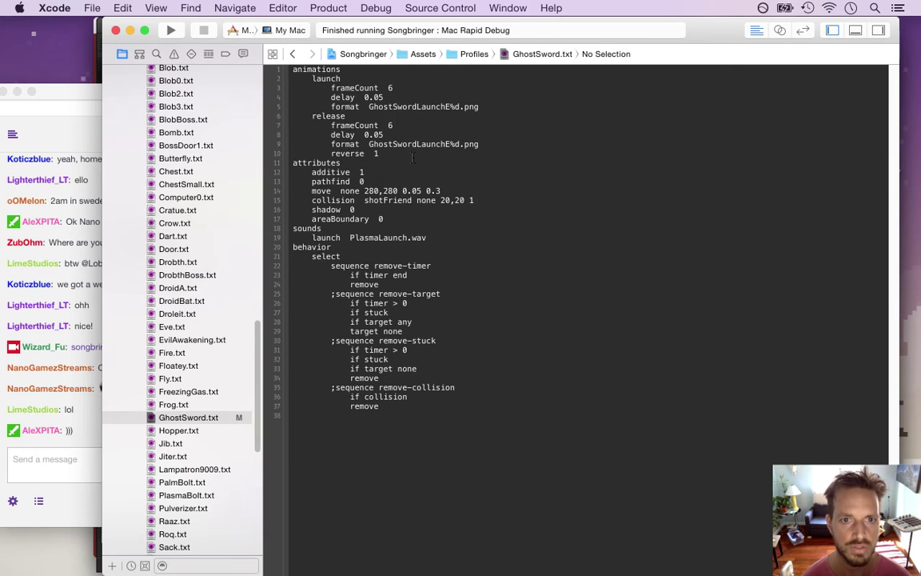
key("super+r")
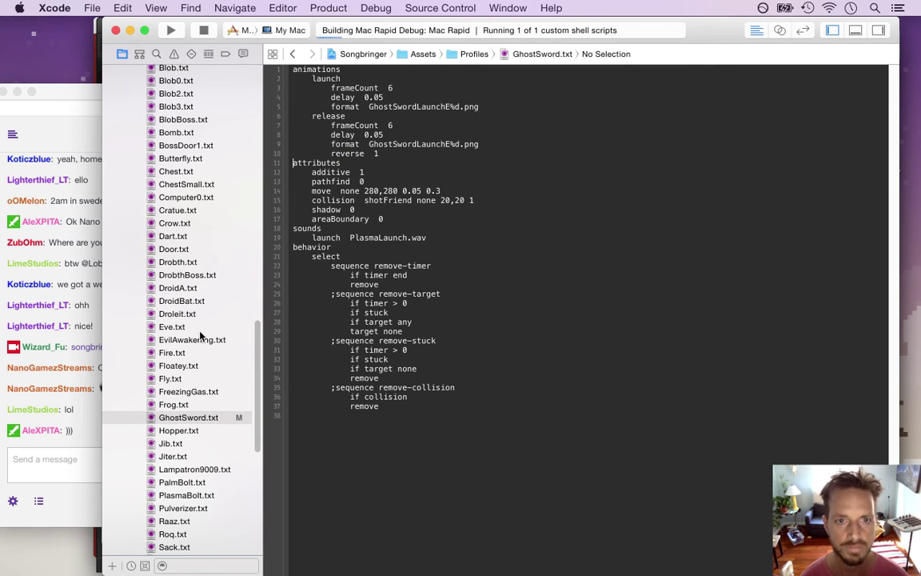
left_click(68, 415)
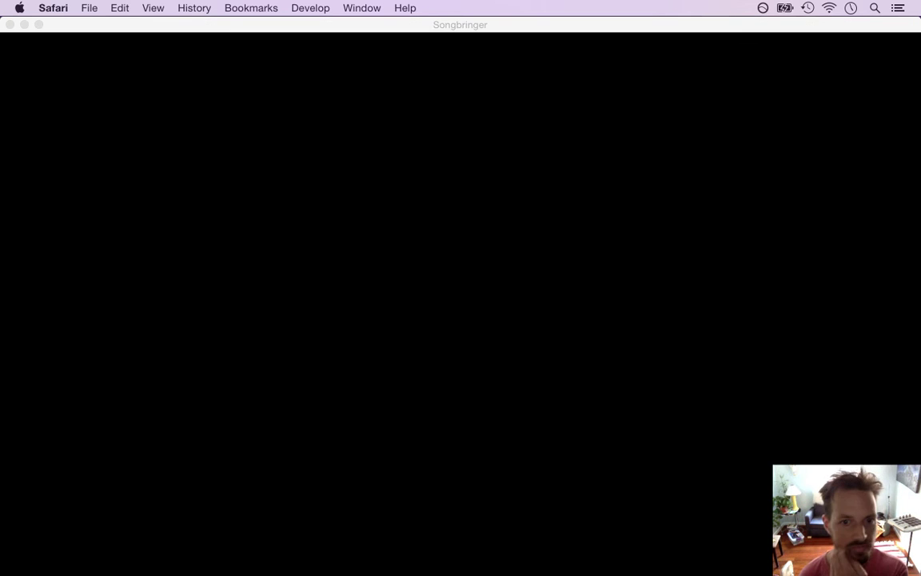
Test the ghost sword without its idle animation by moving the character around and attacking the enemies.
key("Left")
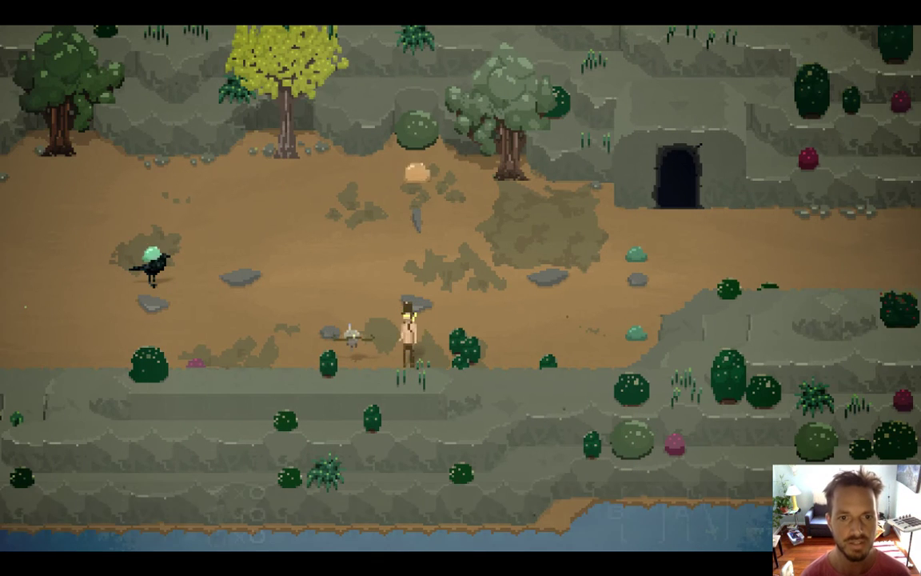
key("Left")
key("Up")
key("Right")
key("space")
key("space")
key("Down")
key("space")
key("Left")
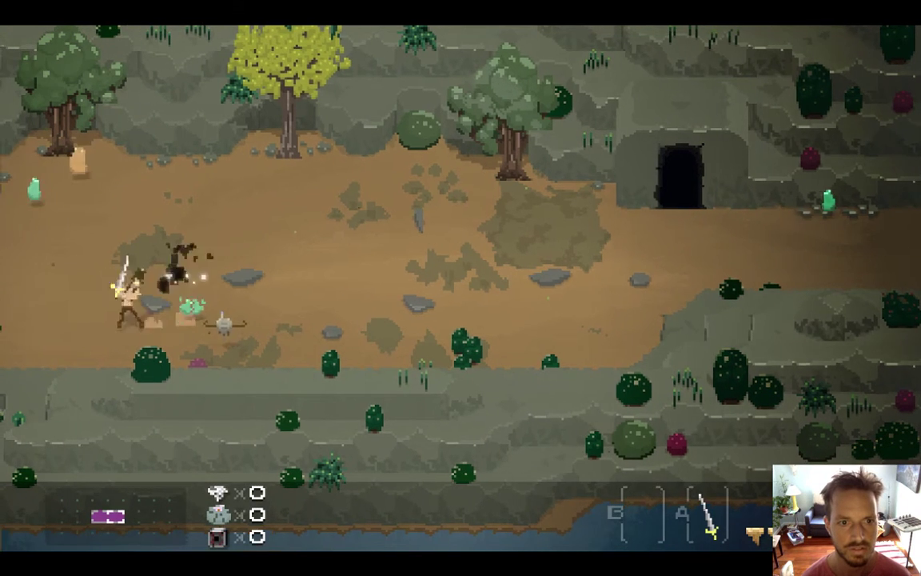
Quit the game and undo the deletion of the idle animation block.
key("super+q")
left_click(364, 152)
key("super+z")
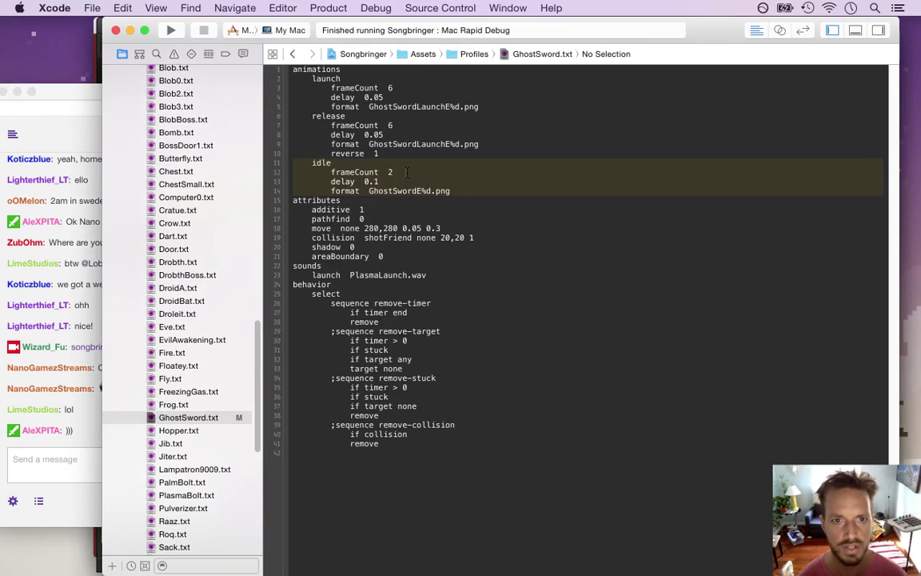
Set the idle animation's frameCount to 1 and its format to GhostSwordLaunchE%d.png.
key("Up")
key("Down")
key("Down")
key("Down")
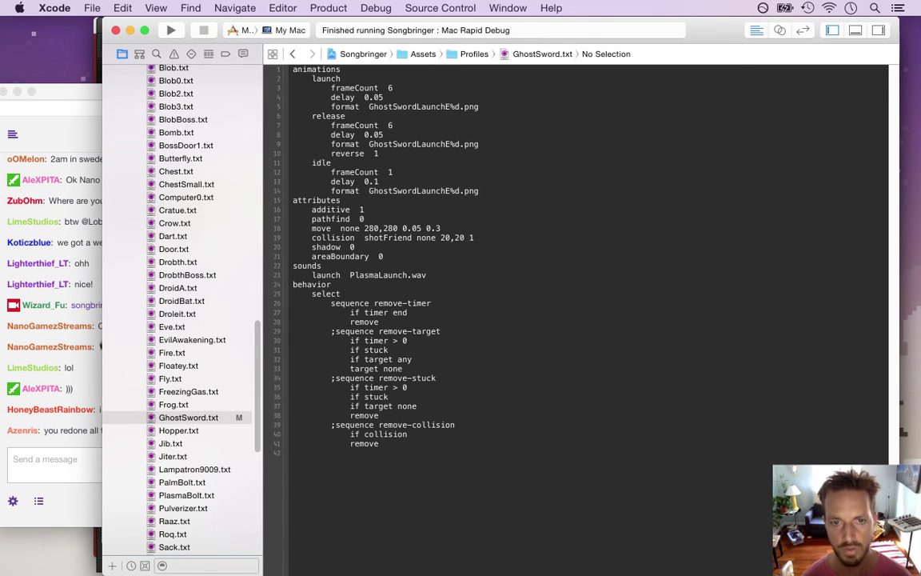
Run the game and highlight the viewer comment about the pixel art in the Twitch chat.
key("super+r")
left_click(88, 392)
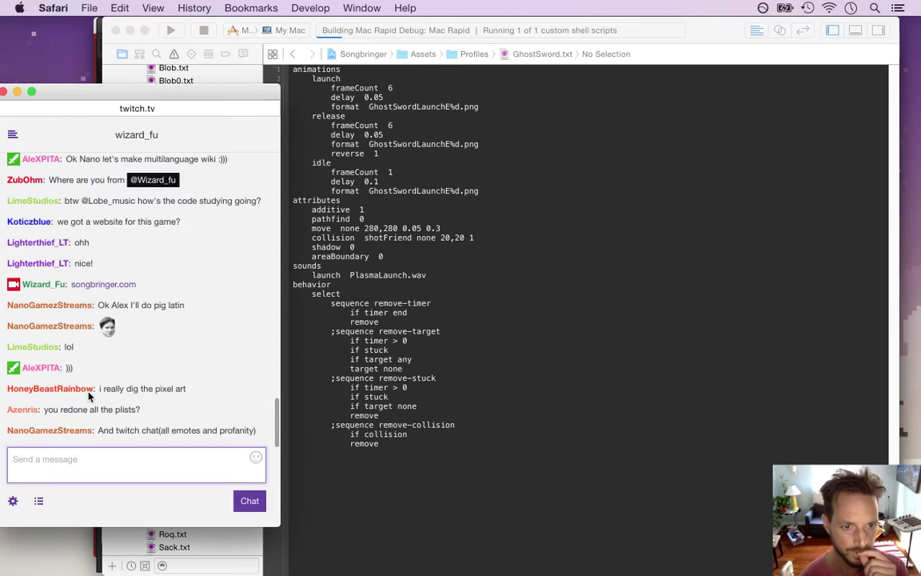
left_click_drag(112, 389, 175, 389)
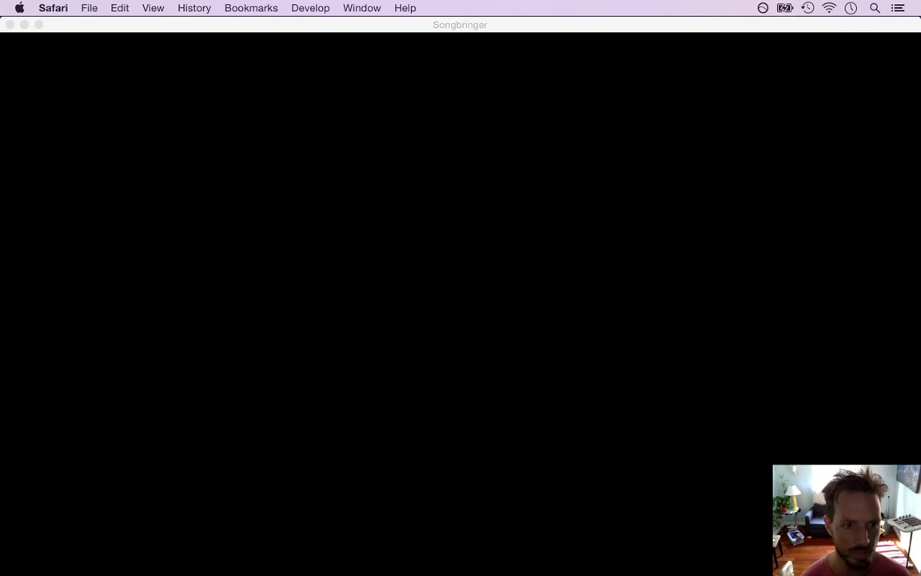
Test the ghost sword's single-frame idle animation by moving the character and launching swords, and quit the game.
key("Left")
key("Up")
key("Right")
key("space")
key("Up")
key("space")
key("Down")
key("space")
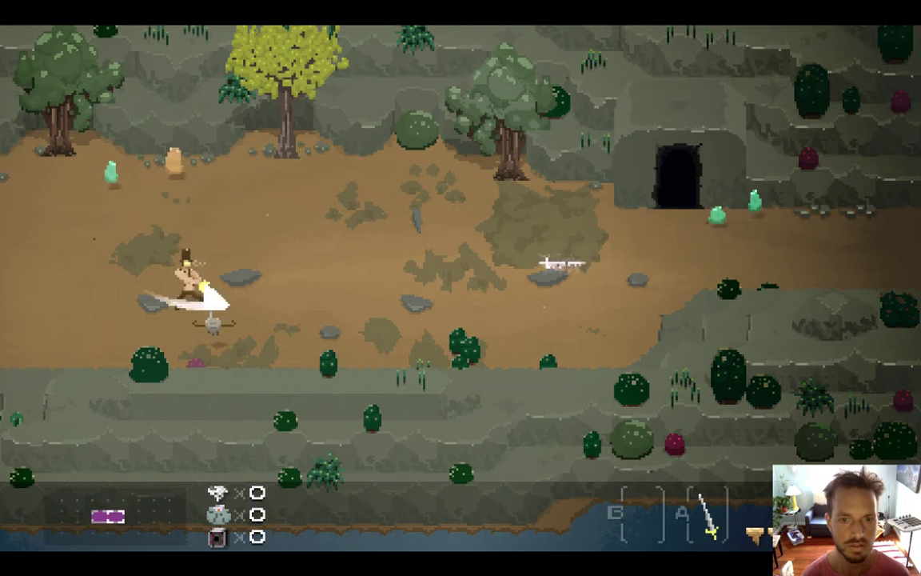
key("space")
key("space")
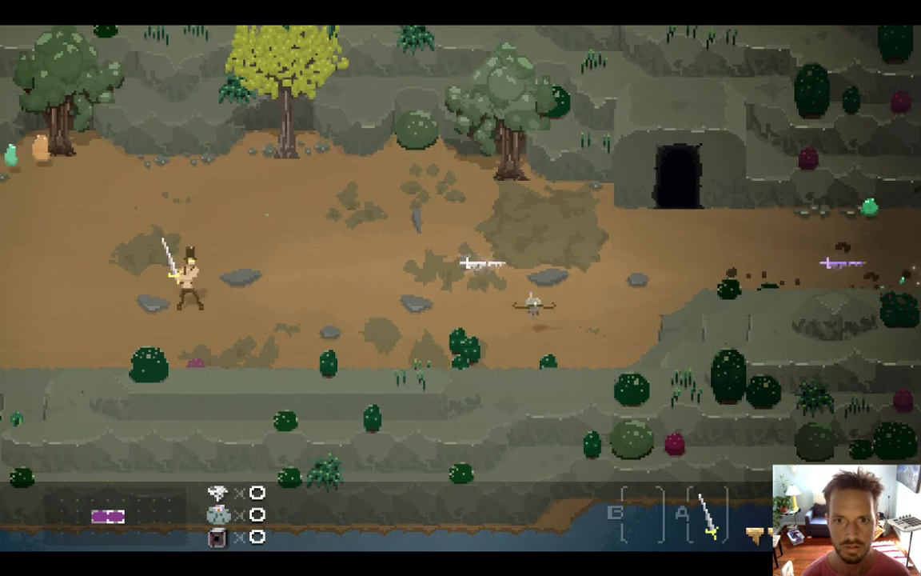
key("space")
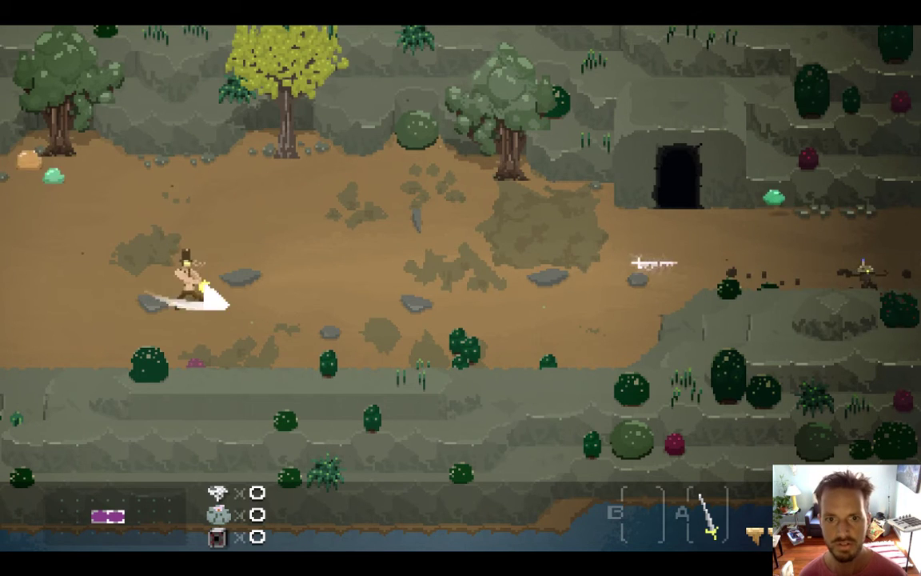
key("super+q")
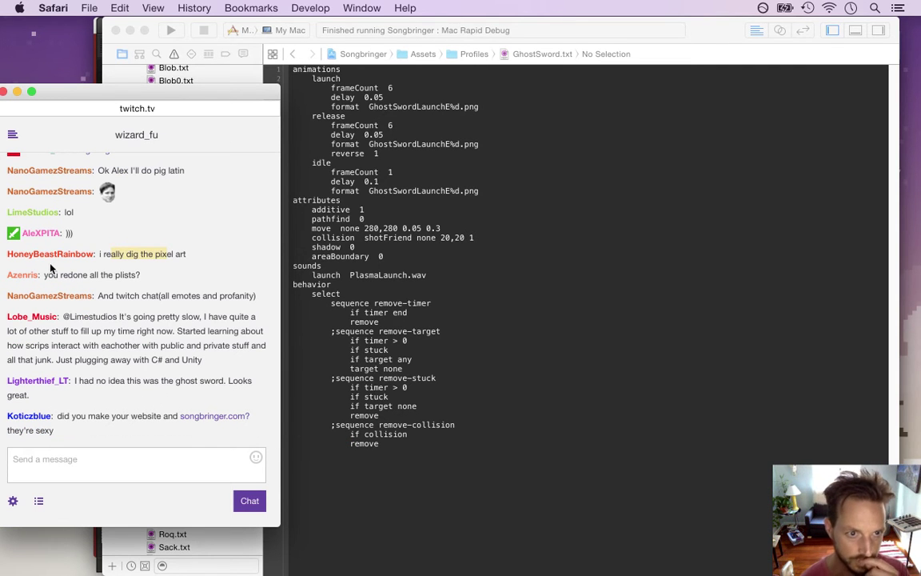
Highlight the chat question about redoing the plists and view the Crow.txt and DroidA.txt profiles.
left_click_drag(45, 275, 150, 279)
left_click(322, 214)
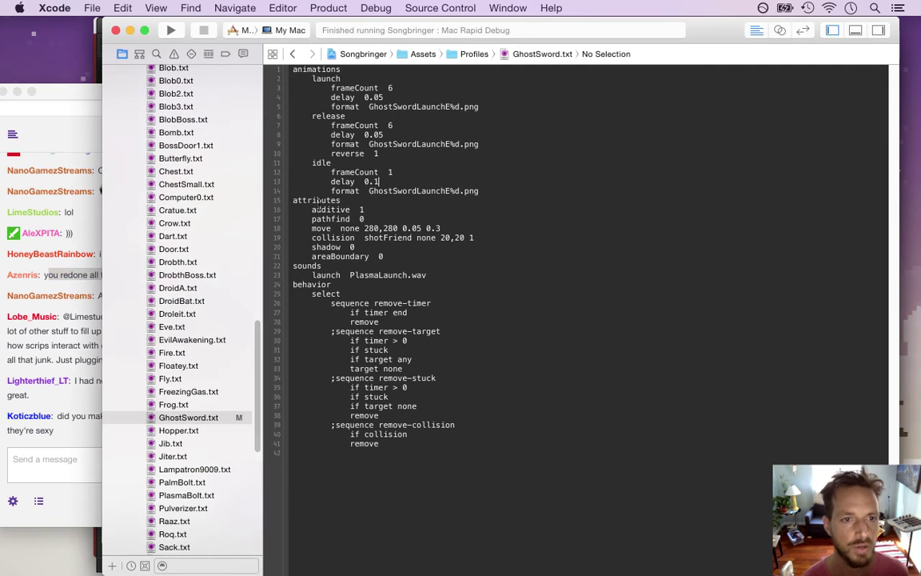
left_click(182, 353)
left_click(200, 224)
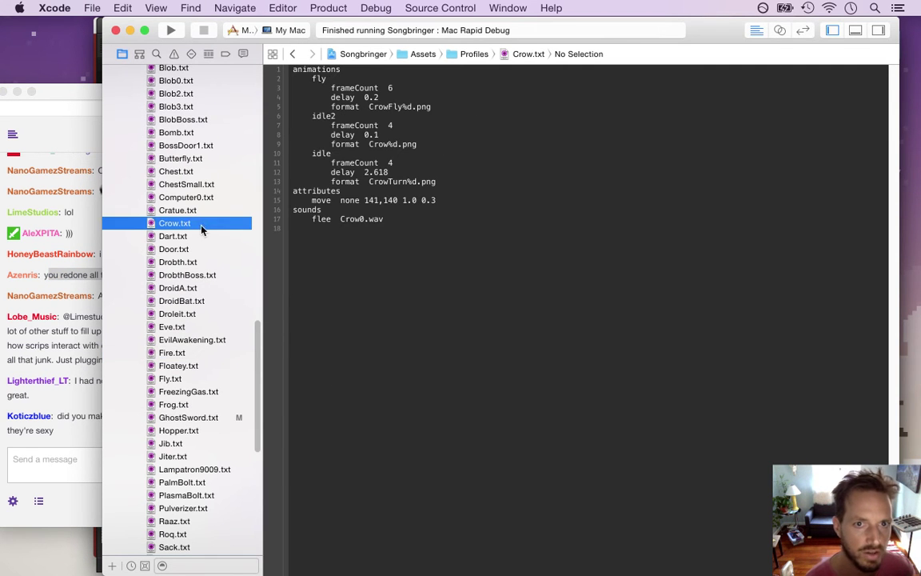
left_click(200, 288)
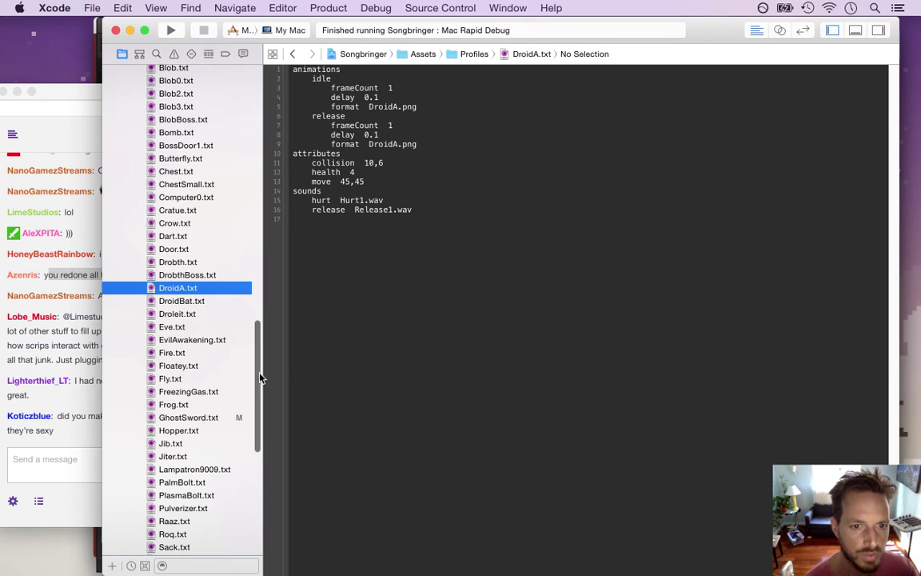
View the string entries in Strings.plist and return to DroidA.txt.
scroll(260, 377, "down", 10)
left_click(199, 498)
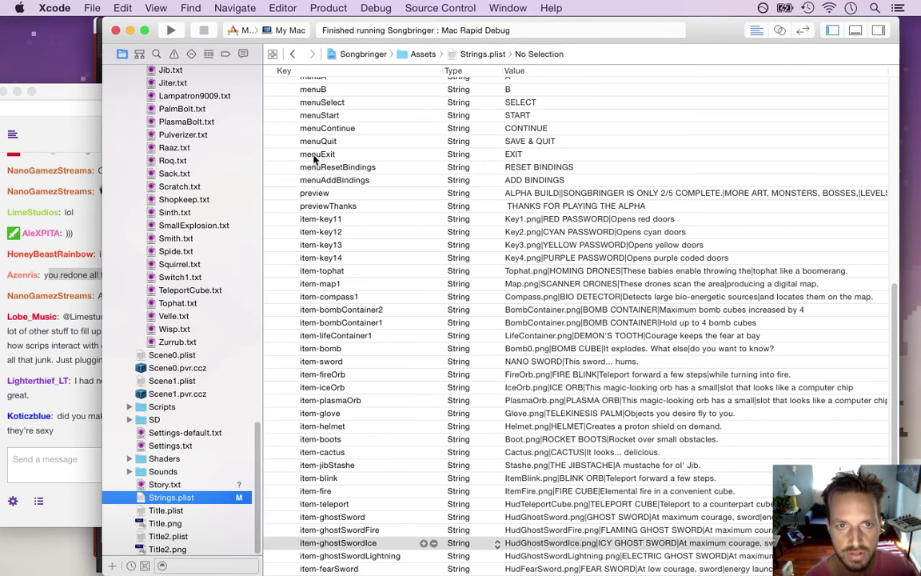
left_click(293, 54)
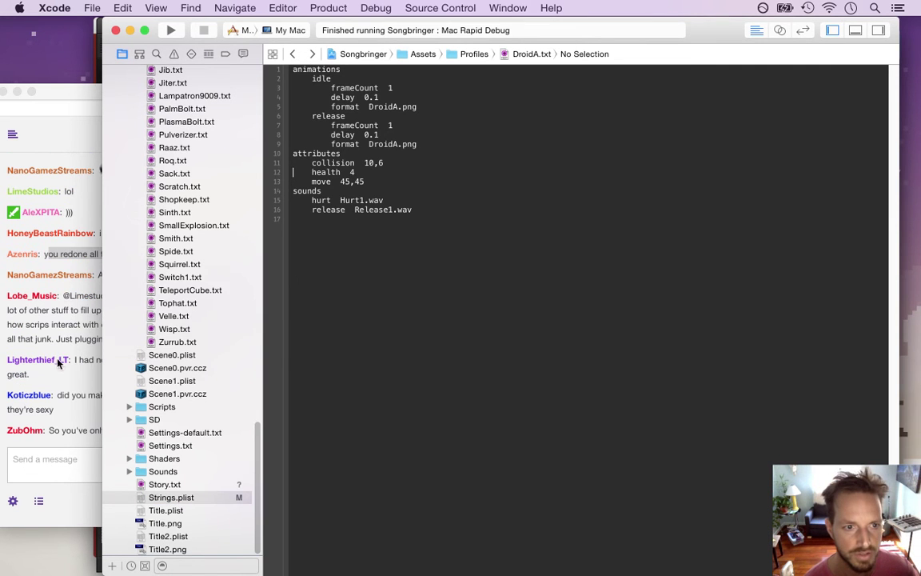
Highlight the plists question in the chat again and open EntityFu.h from the Core group.
left_click(62, 340)
left_click_drag(45, 254, 142, 254)
left_click(317, 446)
left_click_drag(256, 475, 236, 145)
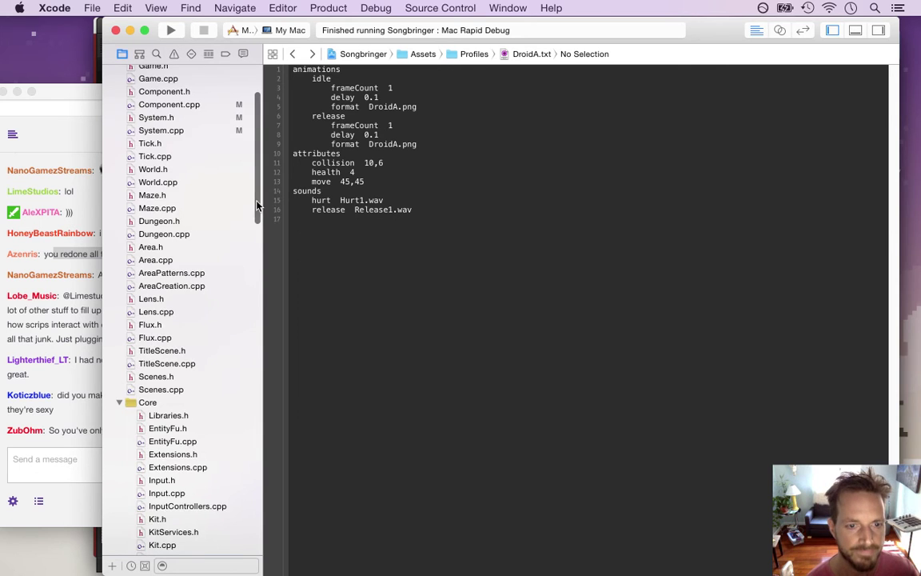
scroll(228, 207, "down", 5)
left_click(170, 316)
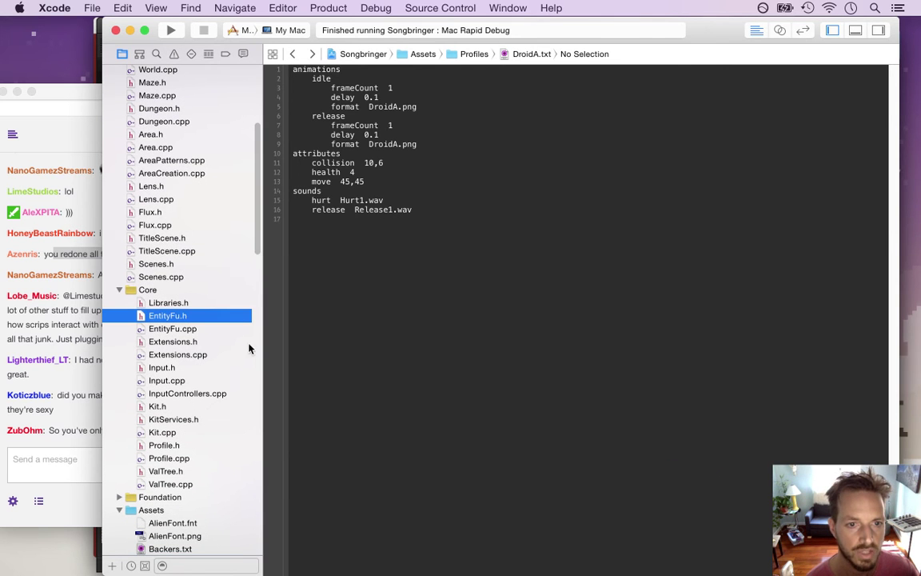
Examine the public and private declarations of the Entity class in EntityFu.h.
left_click(516, 257)
key("Up")
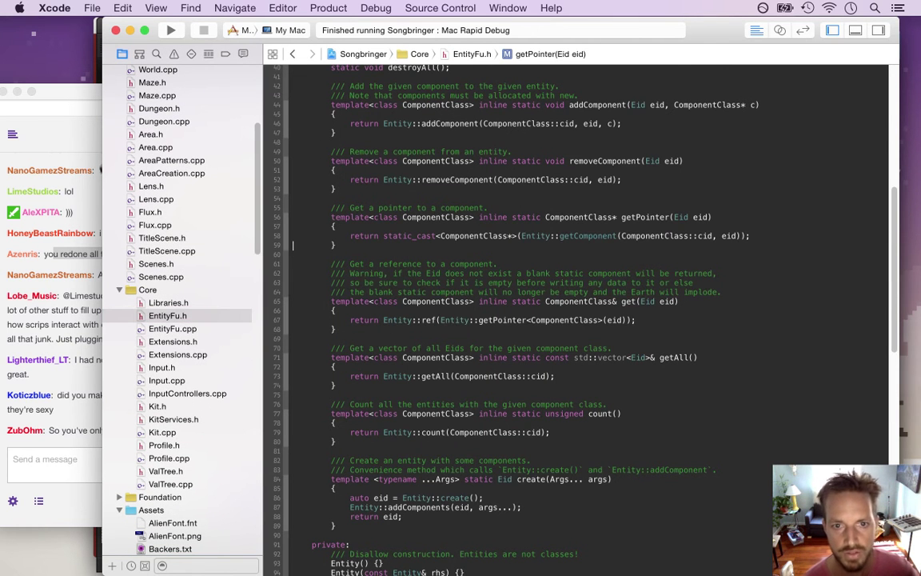
key("Up")
key("Up")
key("Up")
key("Up")
key("Up")
key("Up")
key("Up")
key("Up")
key("Up")
key("Up")
key("Up")
key("Up")
key("Up")
key("Up")
key("Up")
key("Up")
key("Up")
key("Up")
key("Up")
key("Up")
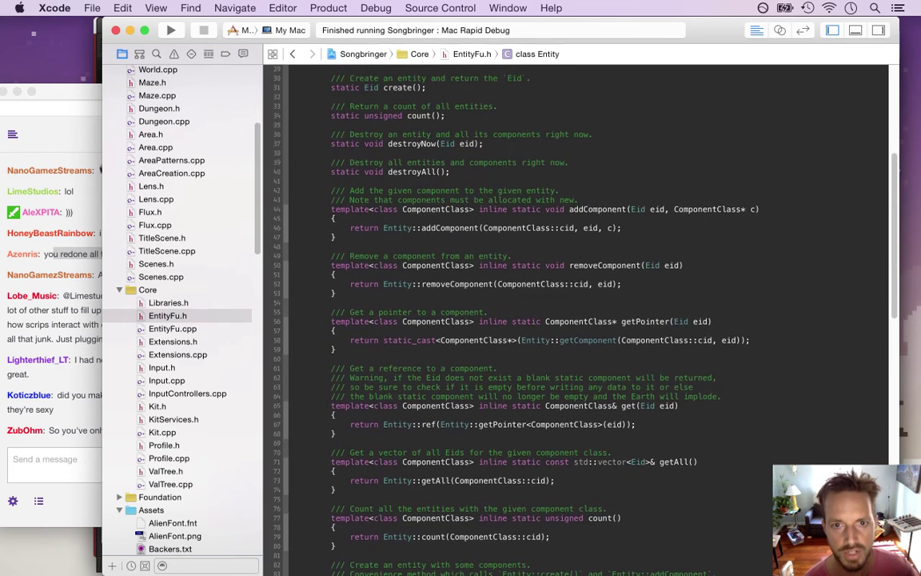
key("Up")
key("Up")
key("Up")
key("Up")
key("Up")
key("Up")
key("Up")
key("Up")
key("Up")
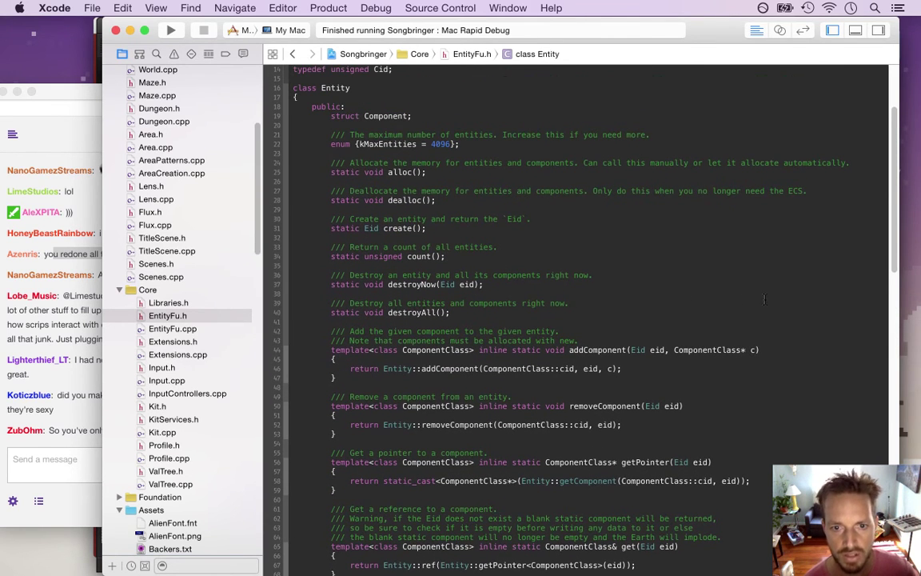
left_click_drag(885, 224, 868, 361)
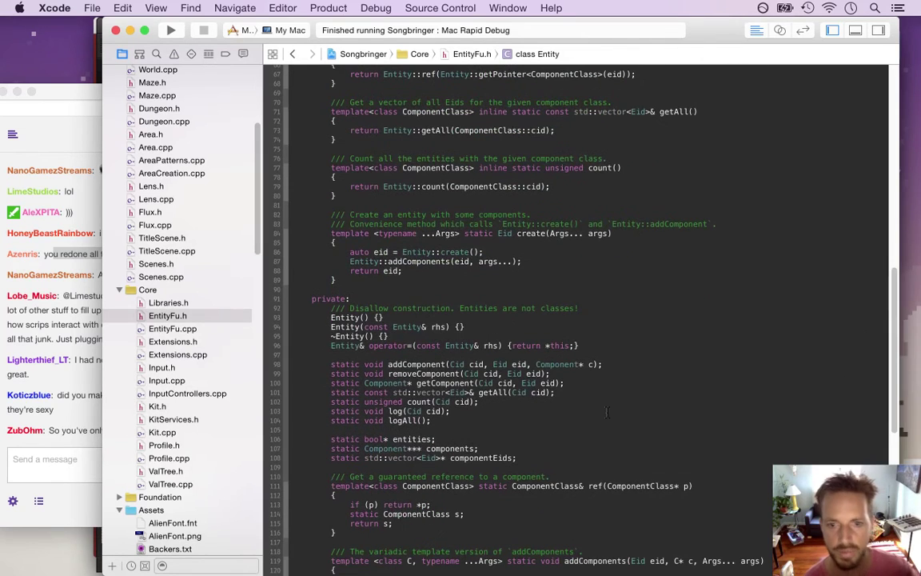
Duplicate the private addComponent(Cid cid, Eid eid, Component* c) declaration on the line below it.
left_click(560, 365)
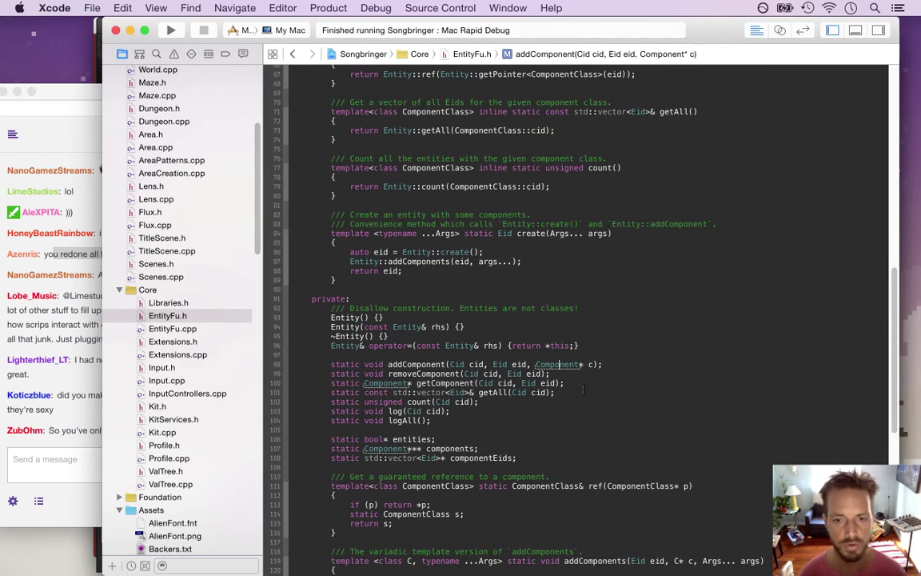
key("super+Left")
key("shift+Down")
key("super+c")
key("Down")
key("super+v")
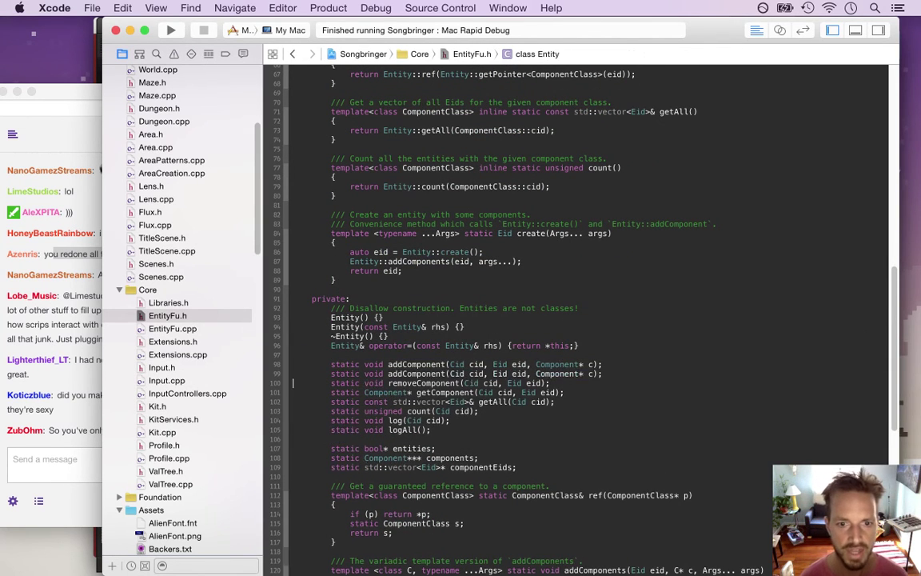
Change the duplicated addComponent declaration's last parameter type to unique_ptr<Component>.
key("Left")
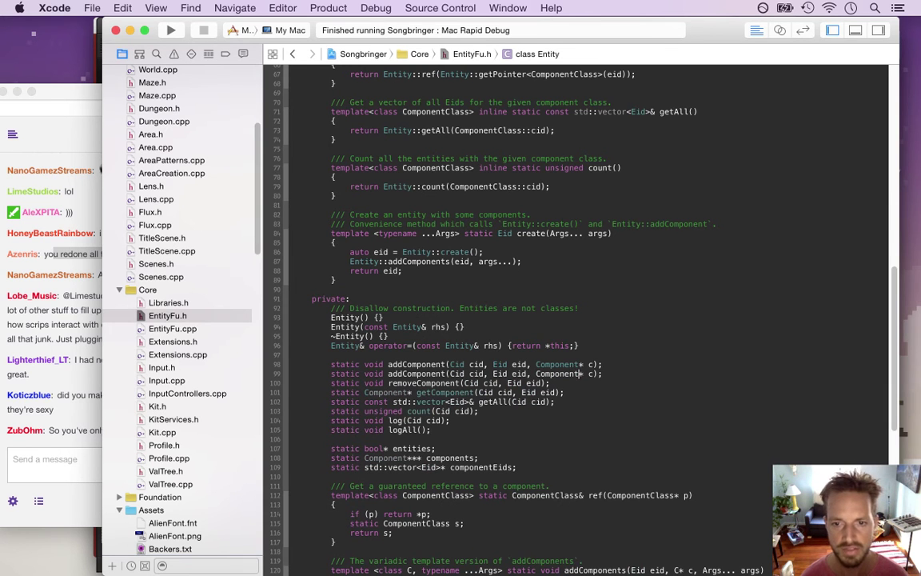
type("unique")
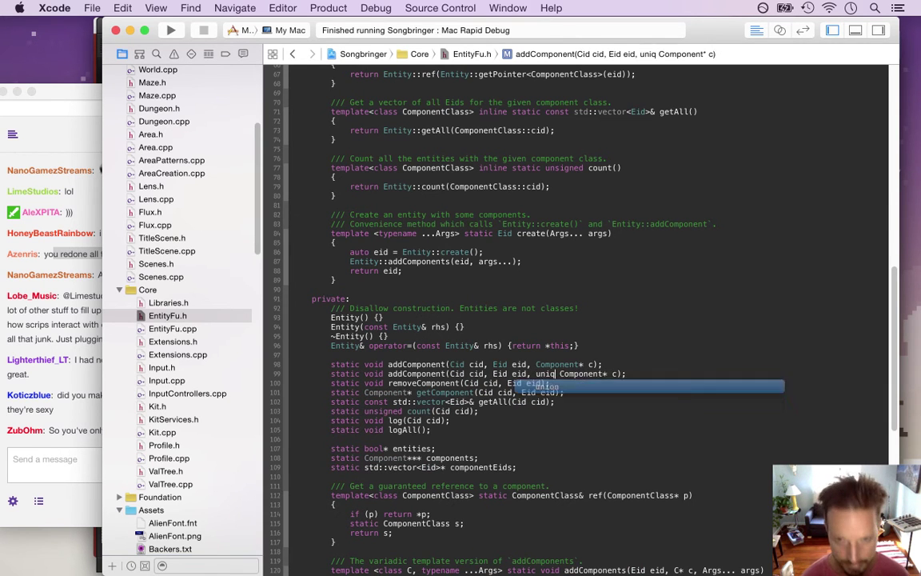
type("ptr<")
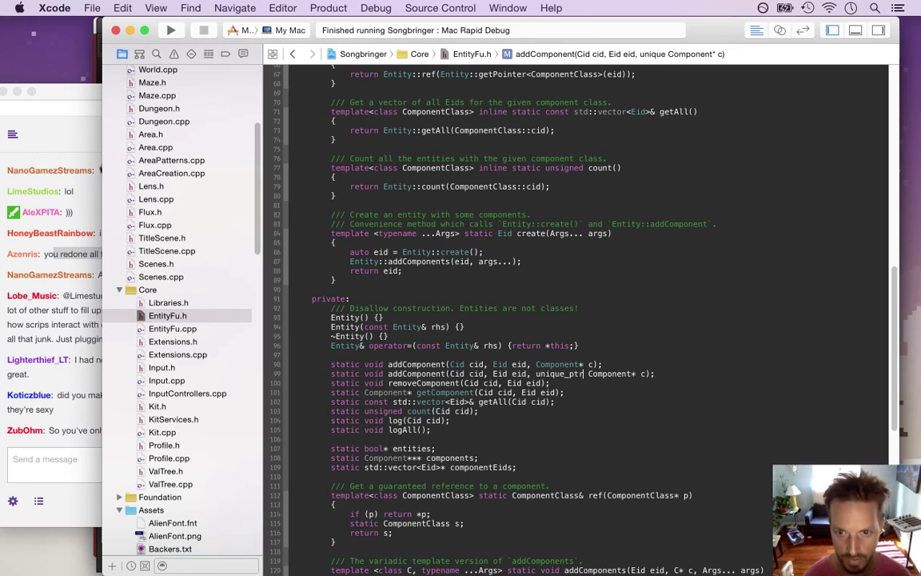
key("BackSpace")
key("alt+Right")
key("Delete")
type(">")
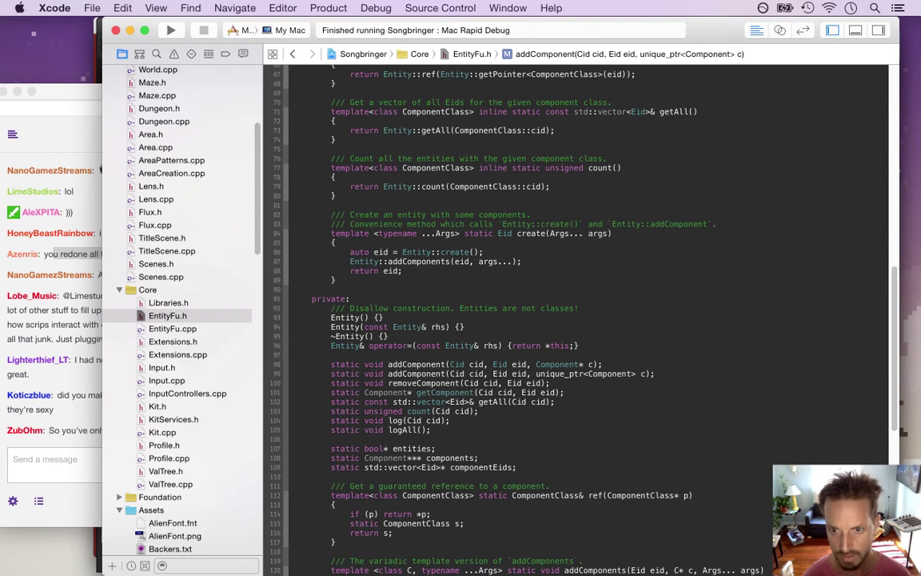
Compare the Component* and unique_ptr<Component> versions of the private addComponent declaration.
key("Down")
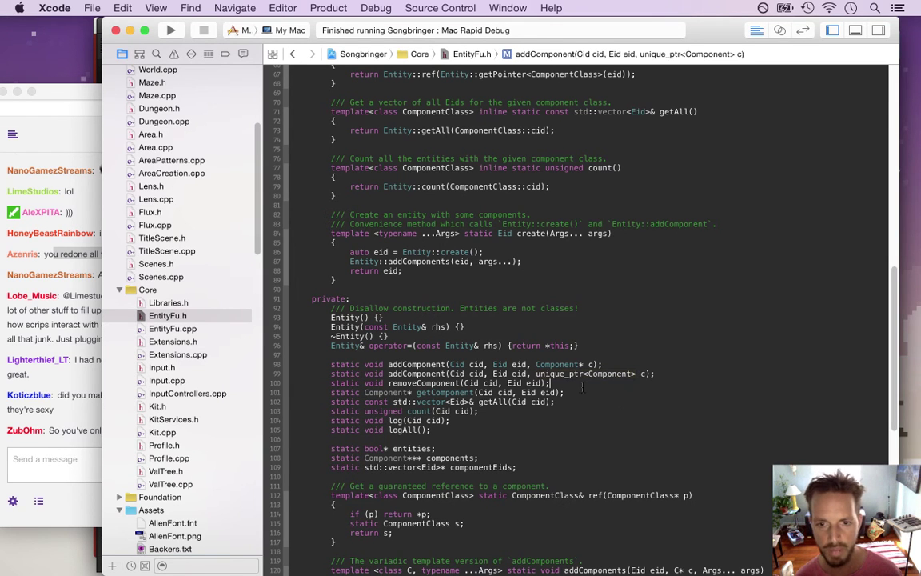
left_click(582, 388)
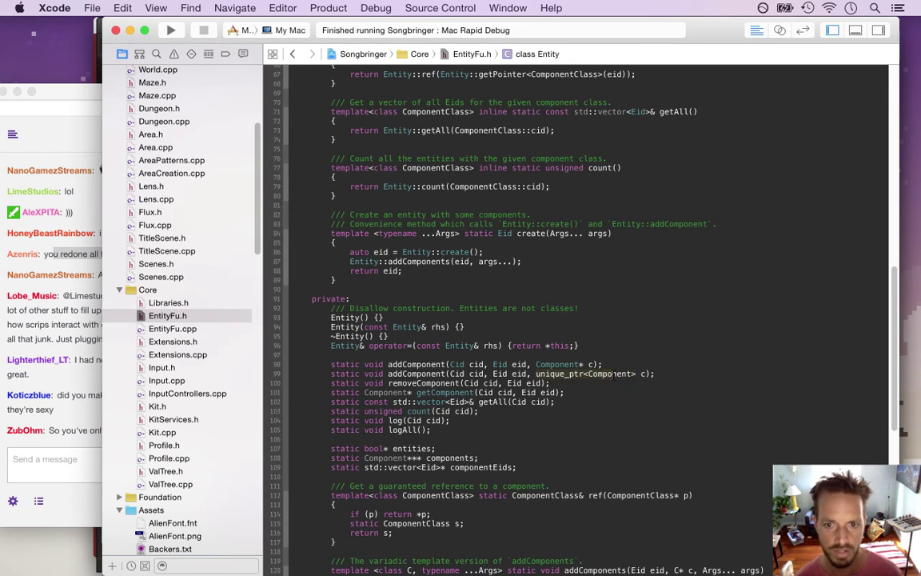
left_click(651, 376)
type(";")
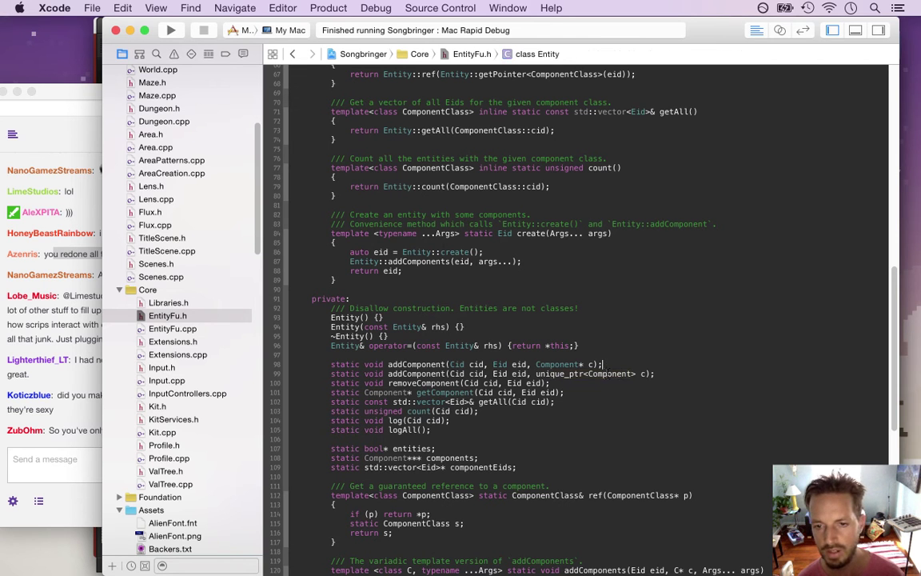
left_click(537, 373)
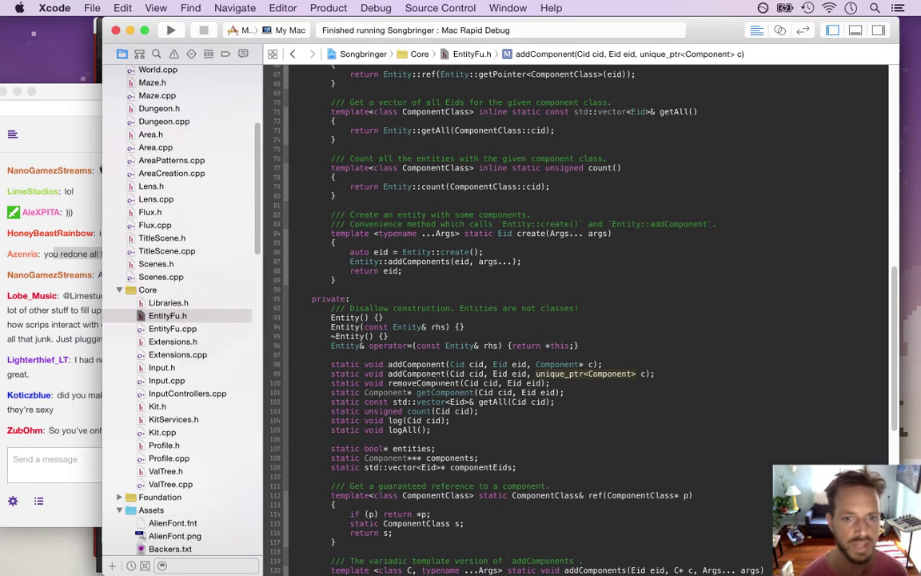
left_click(452, 369)
left_click(428, 365)
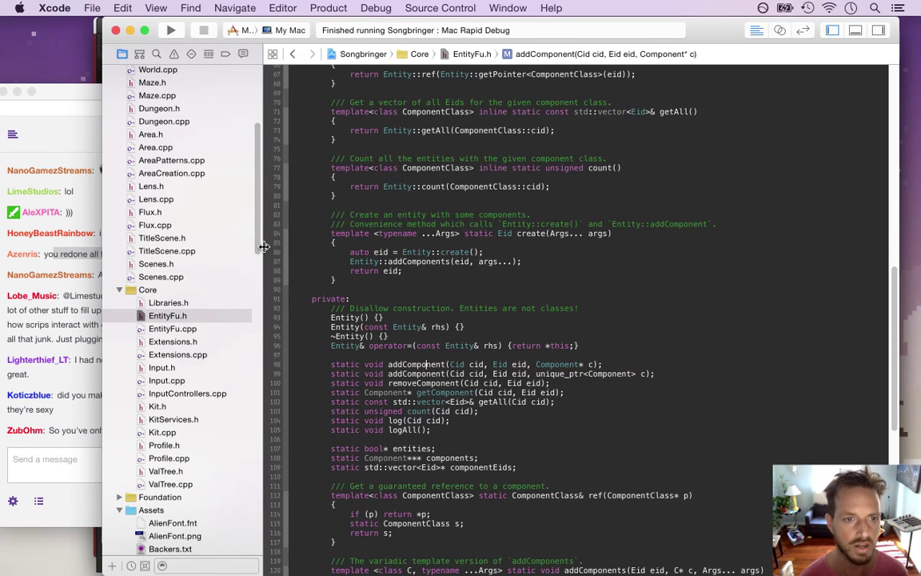
Insert blank lines above the private addComponent declarations.
left_click(550, 383)
key("Up")
key("Up")
key("Up")
key("Return")
key("Return")
key("Return")
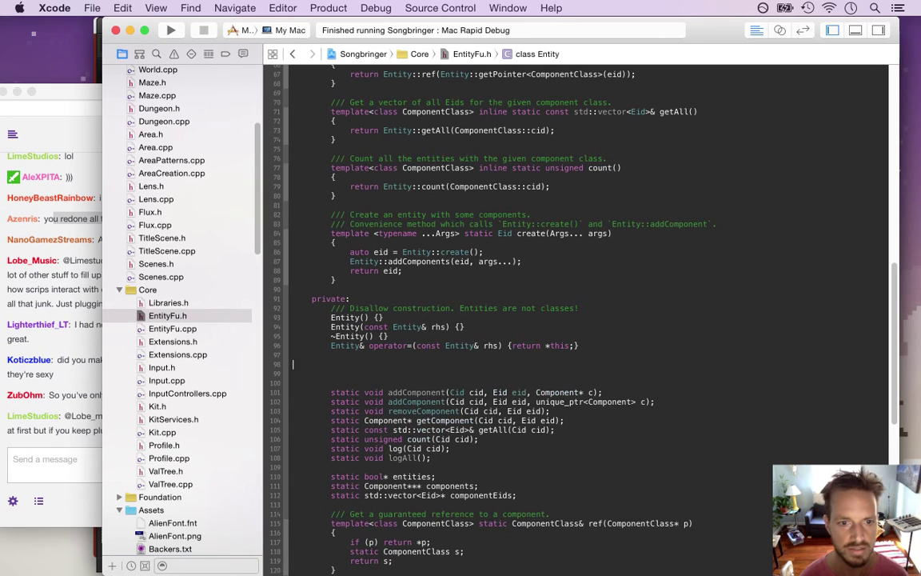
key("Return")
Begin an example call above the private addComponent declarations with Entity::addComponent(move(make_unique.
type("Entity::ad")
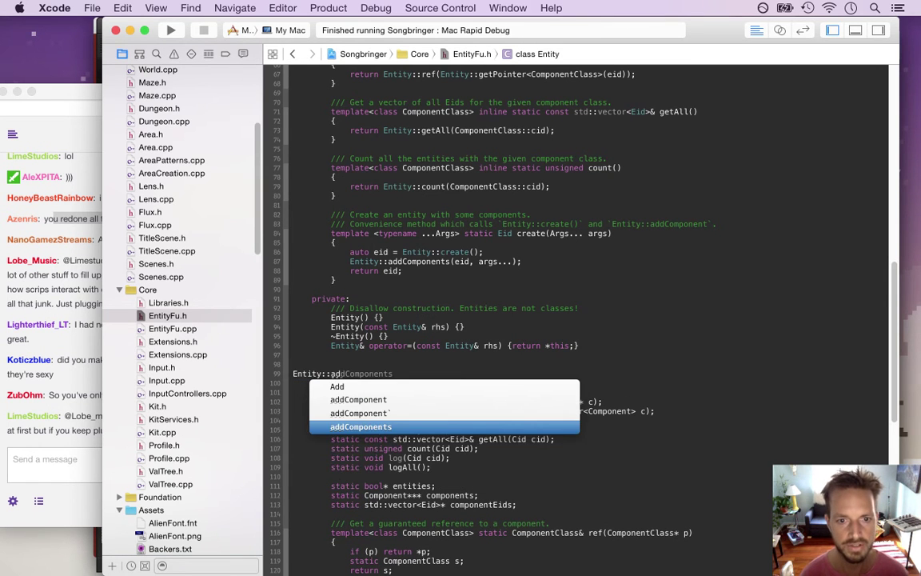
type("dCompno")
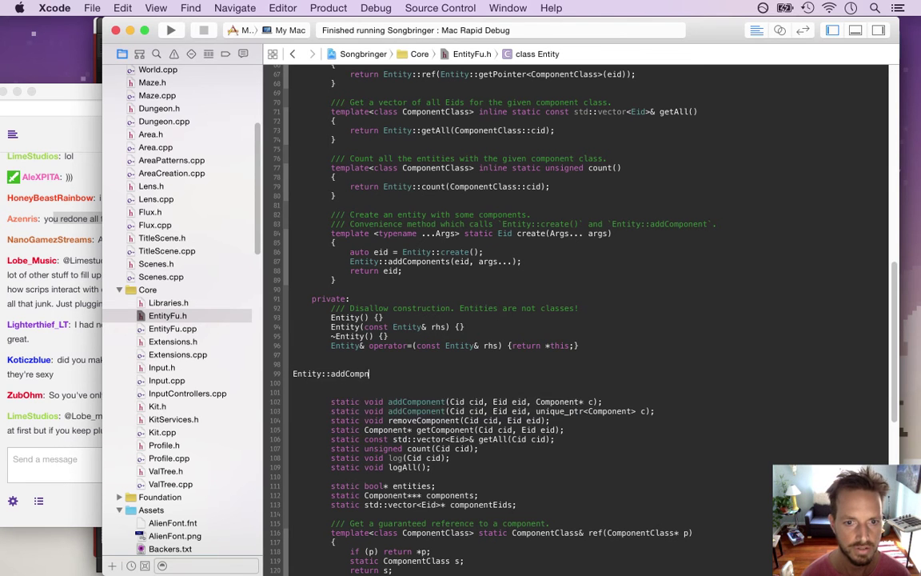
key("BackSpace")
key("BackSpace")
type("onent(")
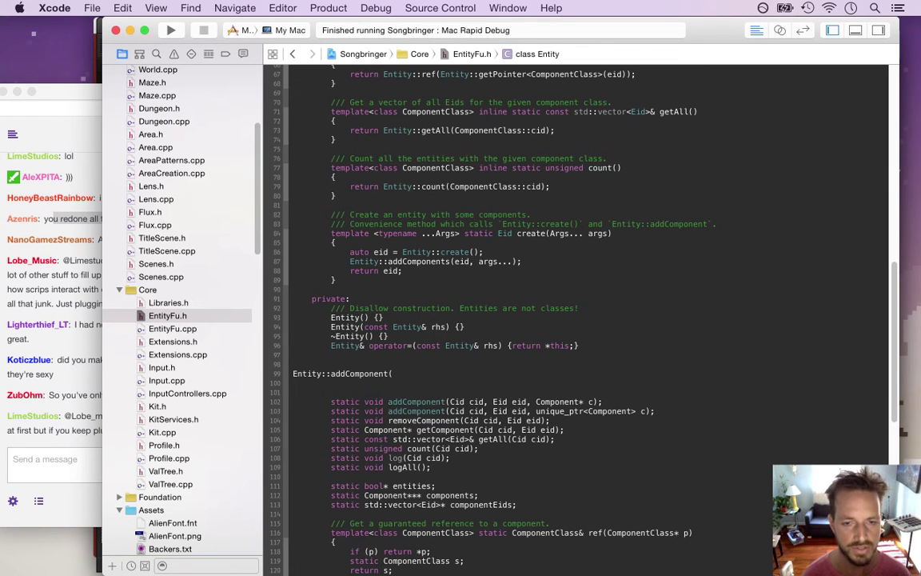
type("move(make_")
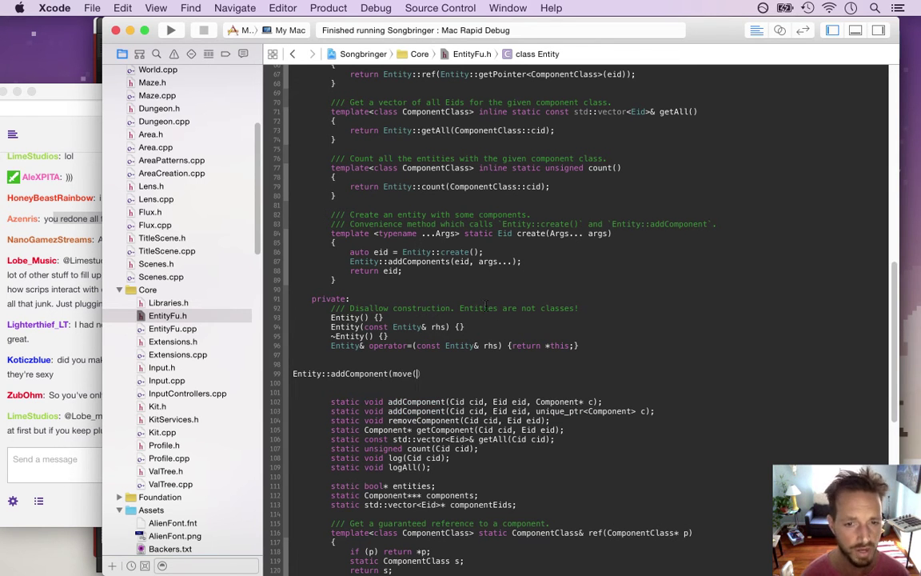
type("uni")
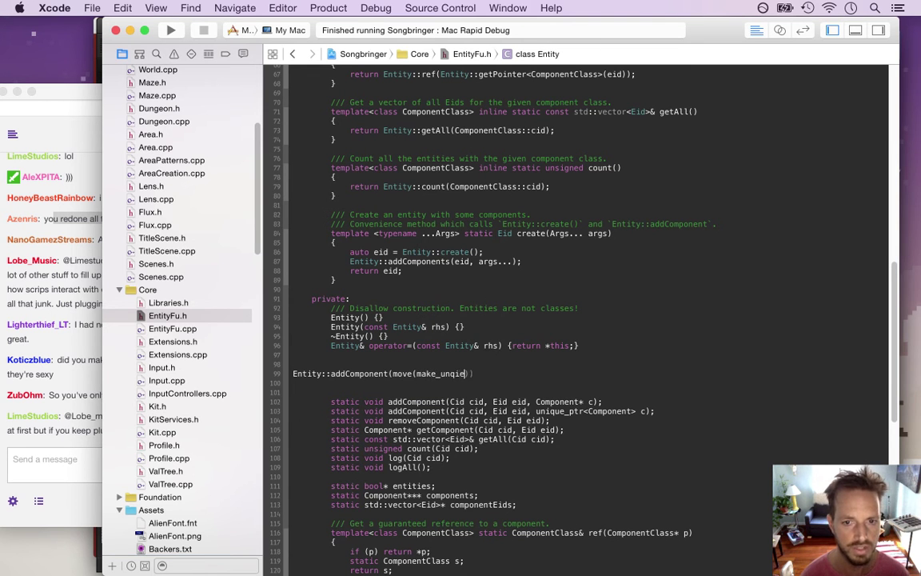
type("que")
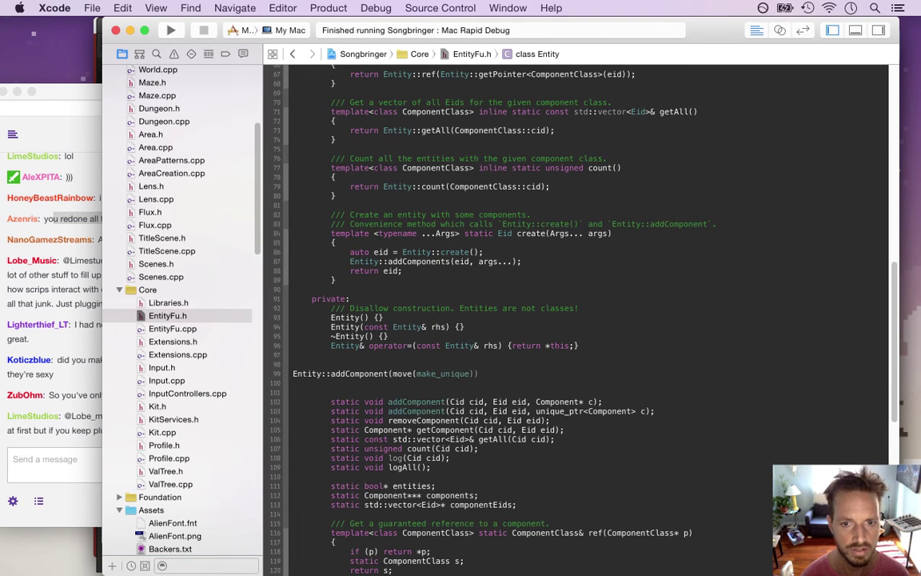
Complete the example make_unique call with the template type <RenderComponent> and the arguments (args...), ending the statement with a semicolon.
type("<")
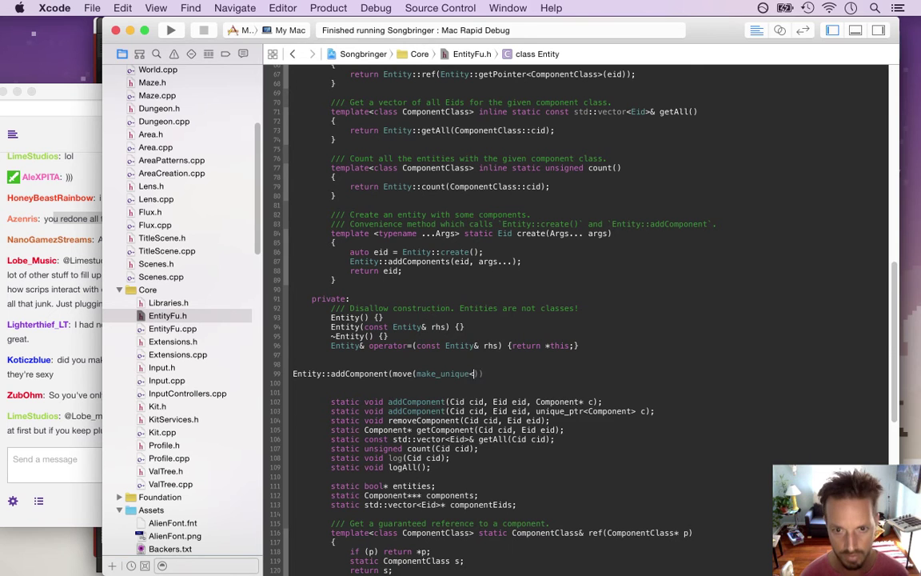
type("Render")
type("Component>")
type("*(")
key("BackSpace")
key("BackSpace")
type("())")
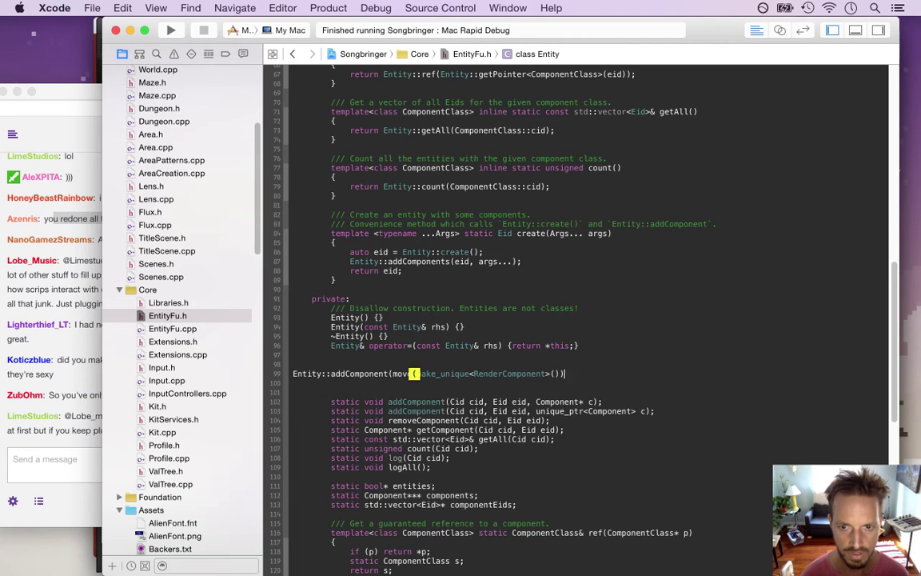
type("args...))")
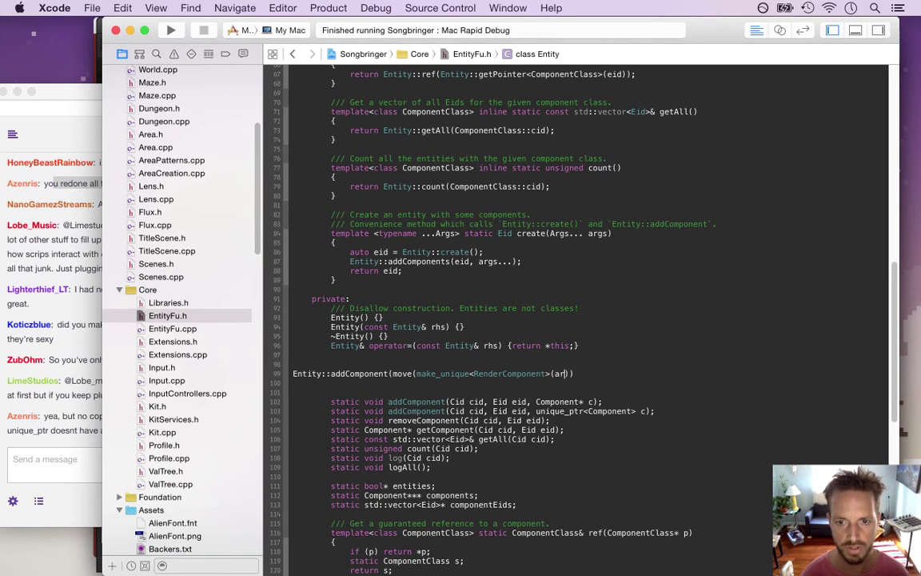
type(";")
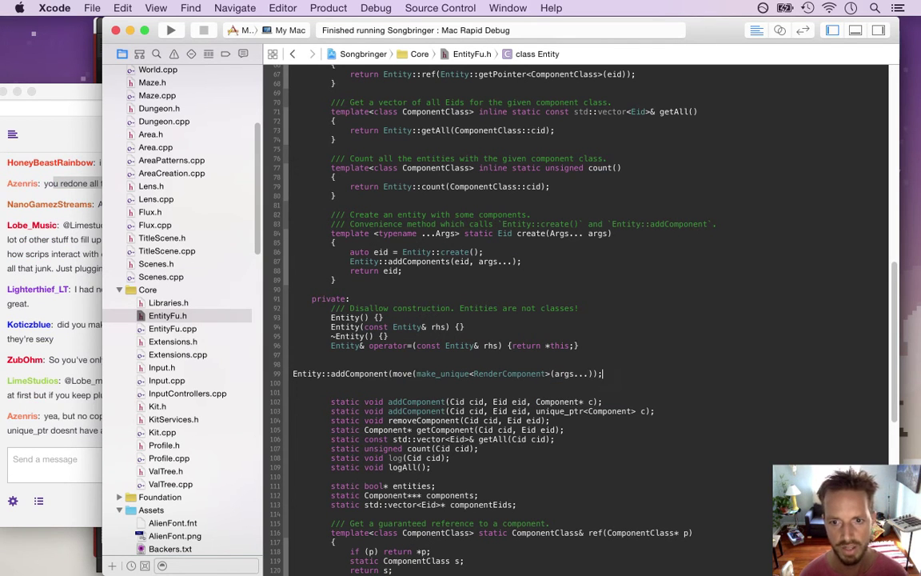
Read the Twitch chat message in Safari about unique_ptr needing a move constructor, and check make_unique in the Xcode example call against it.
left_click(74, 434)
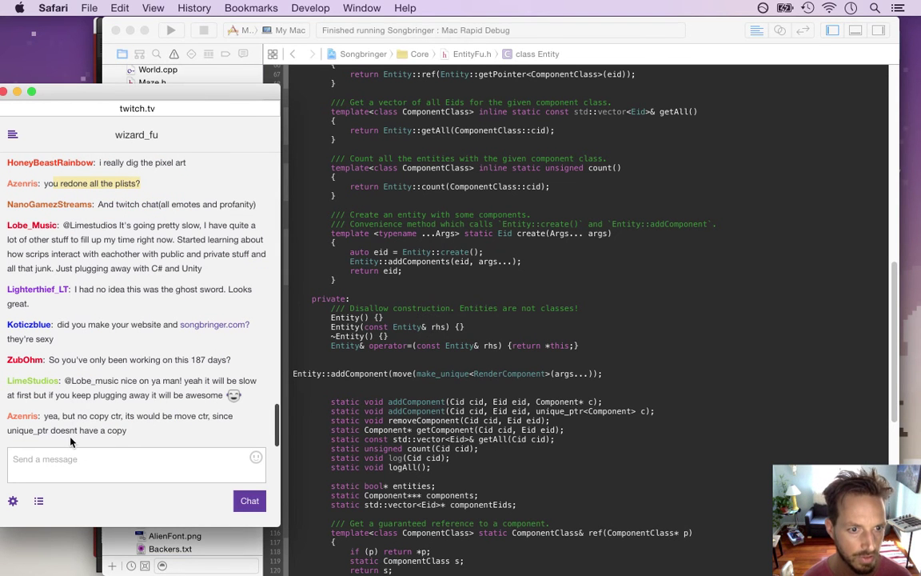
left_click_drag(57, 424, 105, 440)
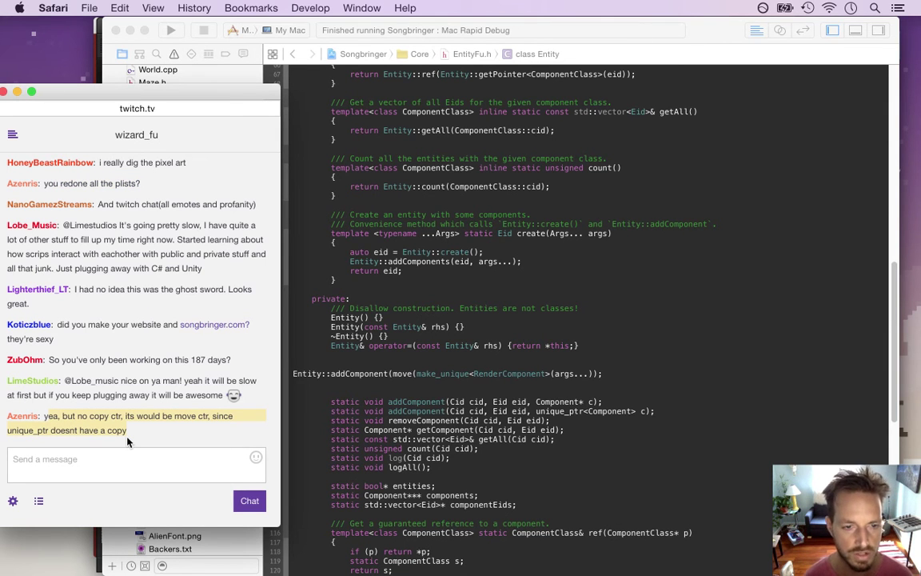
left_click(158, 431)
left_click(422, 388)
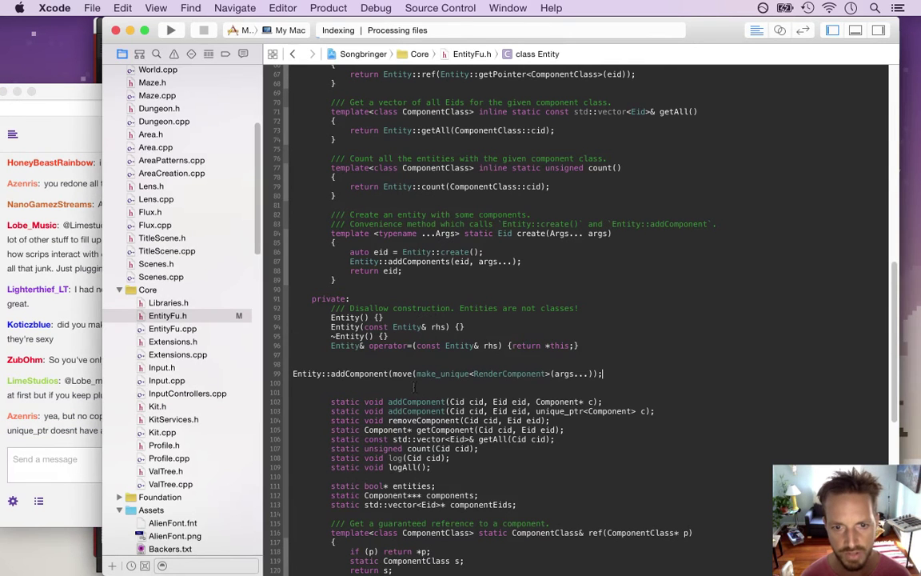
left_click_drag(416, 373, 468, 374)
left_click(406, 368)
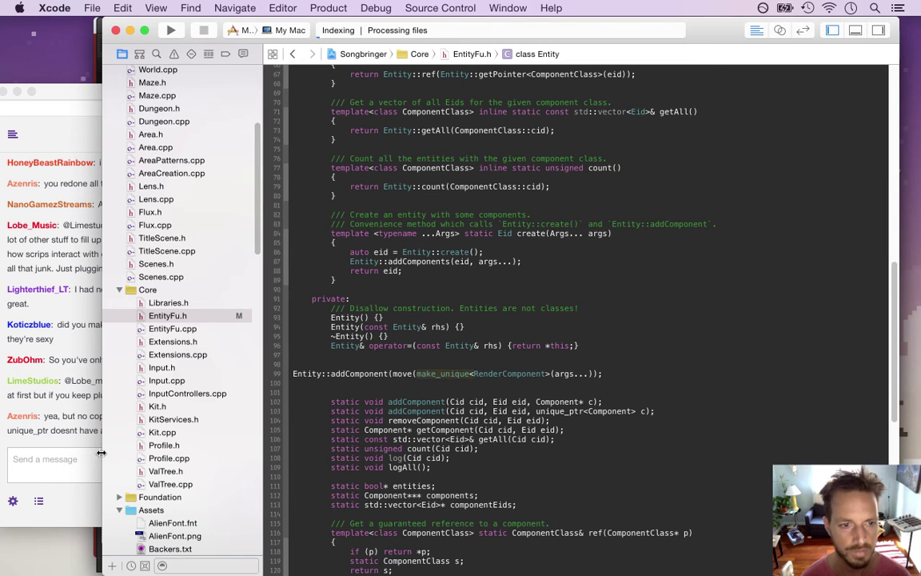
Switch to the Twitch chat in Safari and read the messages about learning C# and Unity and about the ghost sword.
left_click(74, 392)
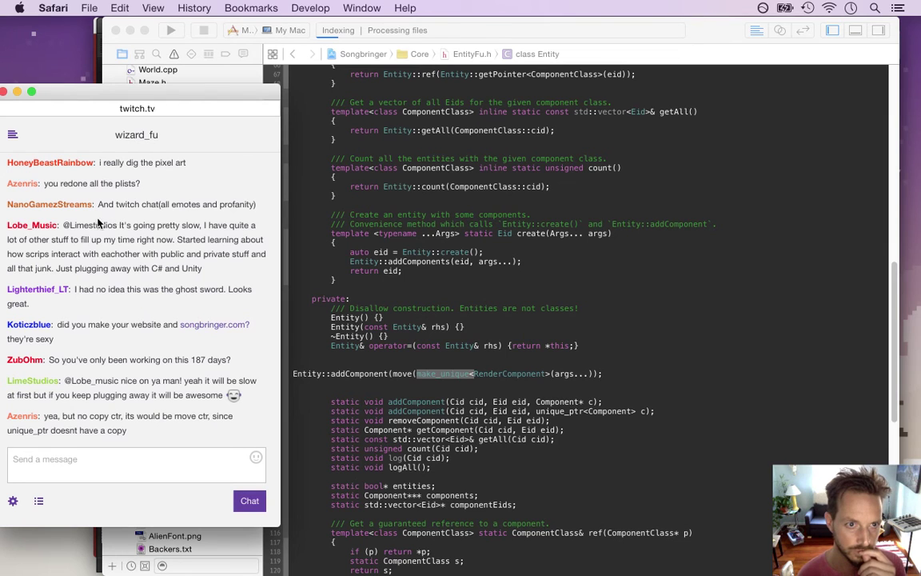
left_click_drag(95, 225, 159, 263)
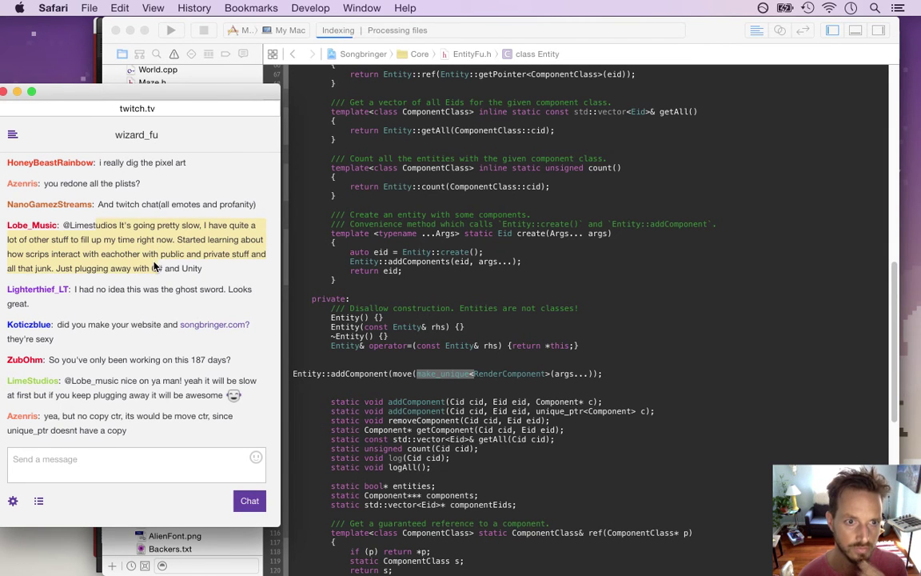
left_click(134, 235)
left_click_drag(94, 227, 185, 272)
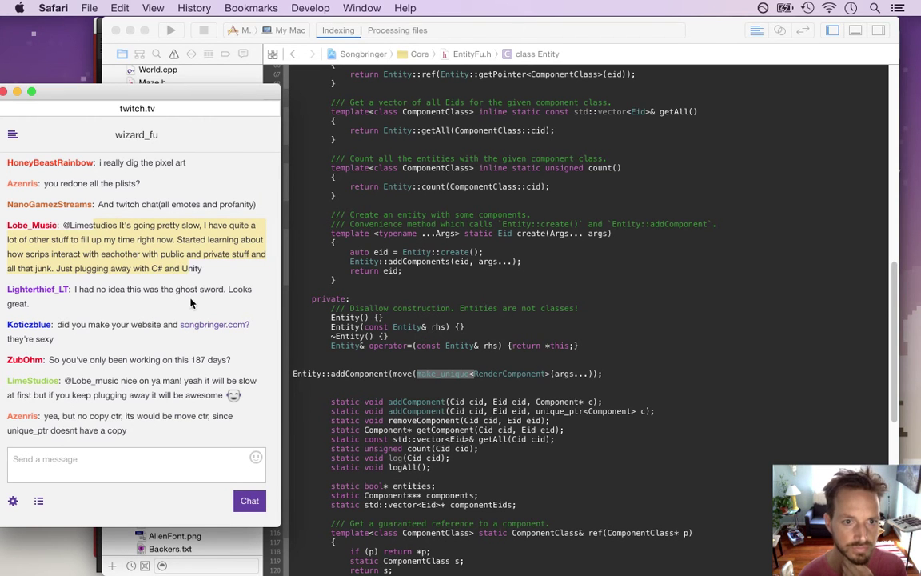
left_click_drag(96, 289, 149, 312)
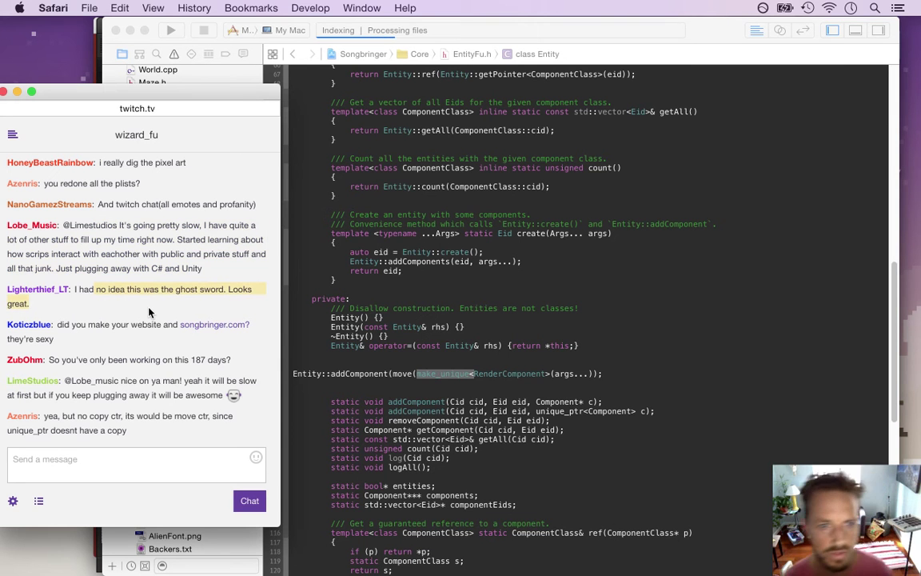
Read the chat question asking who made the website and songbringer.com.
left_click(76, 326)
left_click_drag(72, 325, 75, 341)
left_click(64, 324)
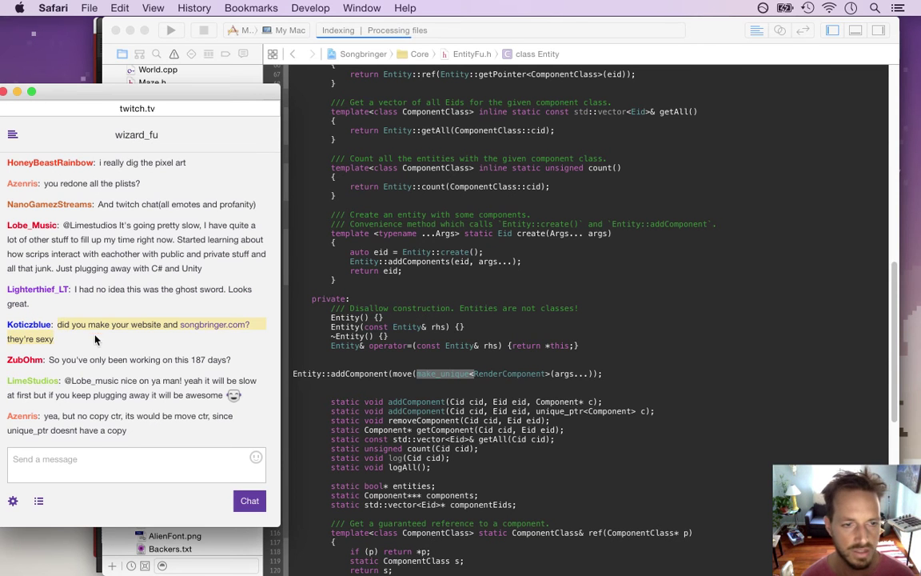
left_click(85, 335)
left_click_drag(58, 325, 80, 336)
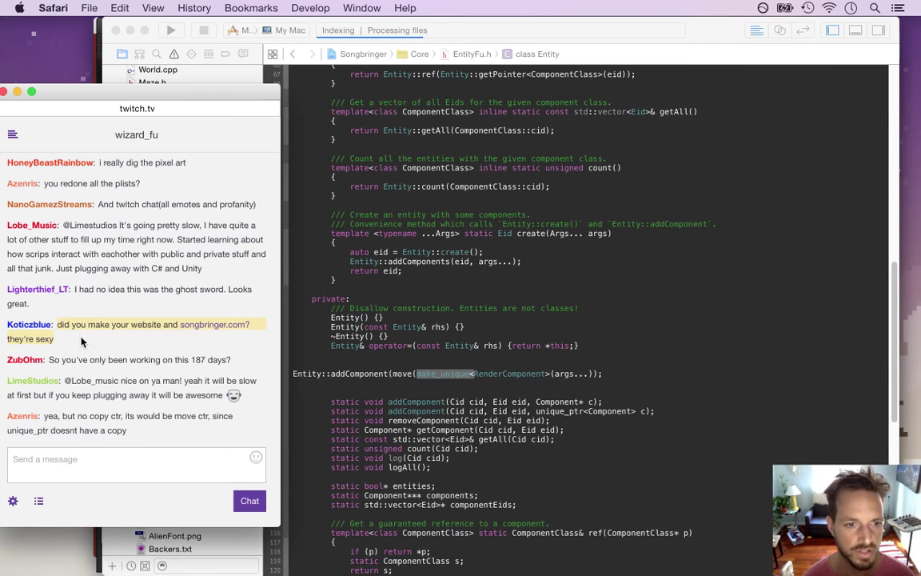
left_click(117, 339)
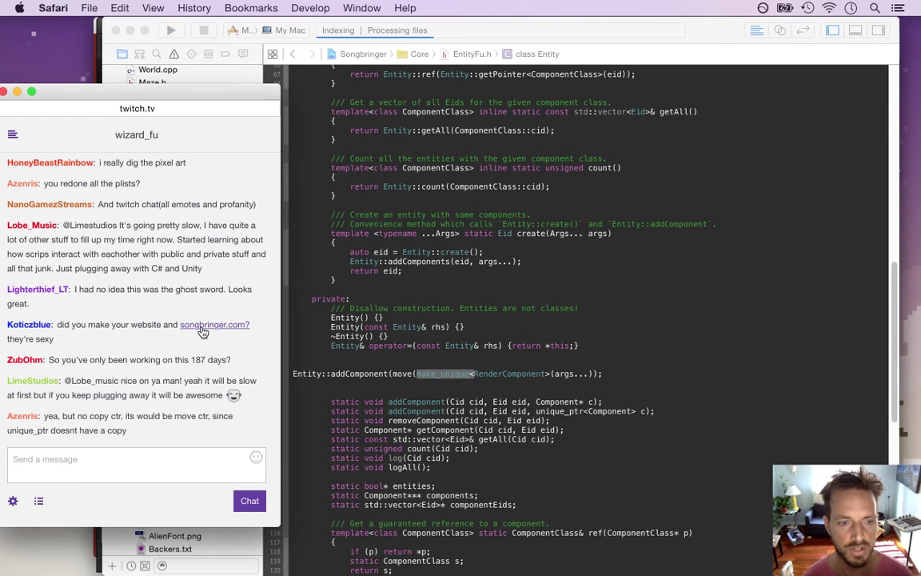
left_click_drag(114, 326, 156, 331)
left_click(161, 324)
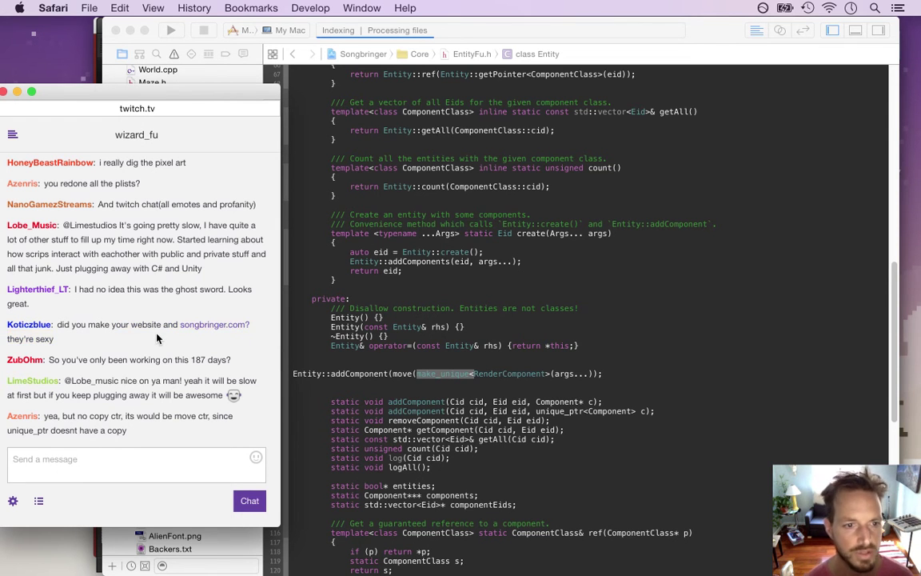
Read the chat question about having worked on the project for only 187 days.
left_click_drag(61, 359, 226, 370)
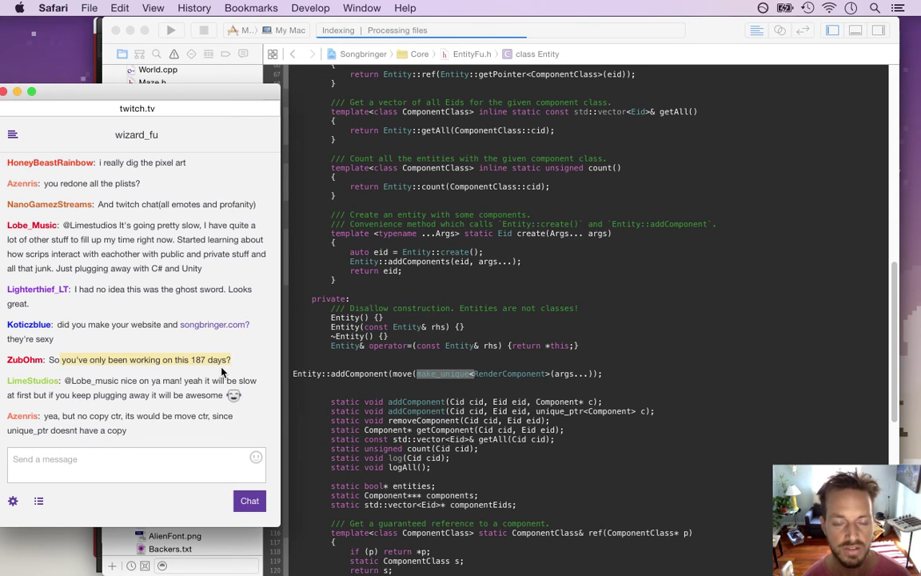
left_click(192, 360)
double_click(193, 360)
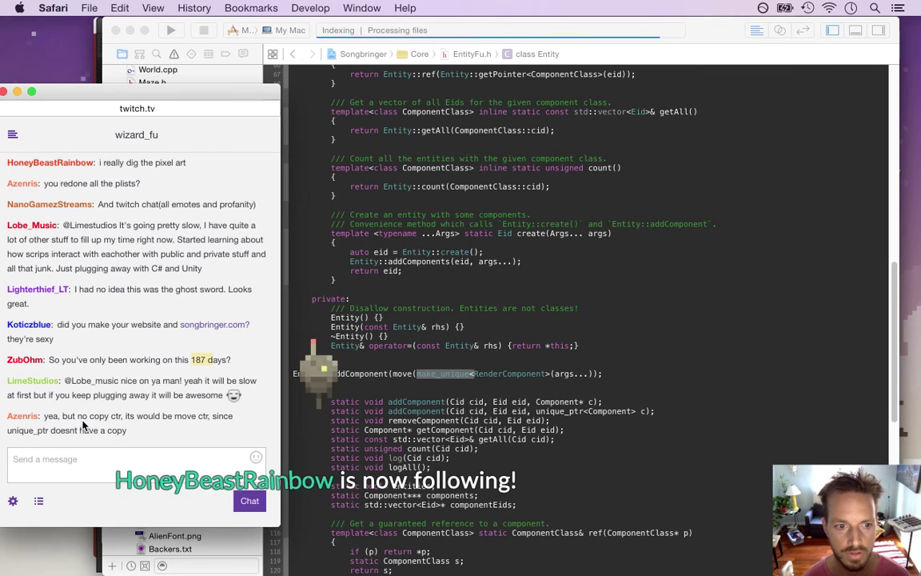
Reread the chat message about the move constructor, and switch to Xcode to review the whole example addComponent call.
left_click_drag(44, 416, 128, 431)
left_click(322, 362)
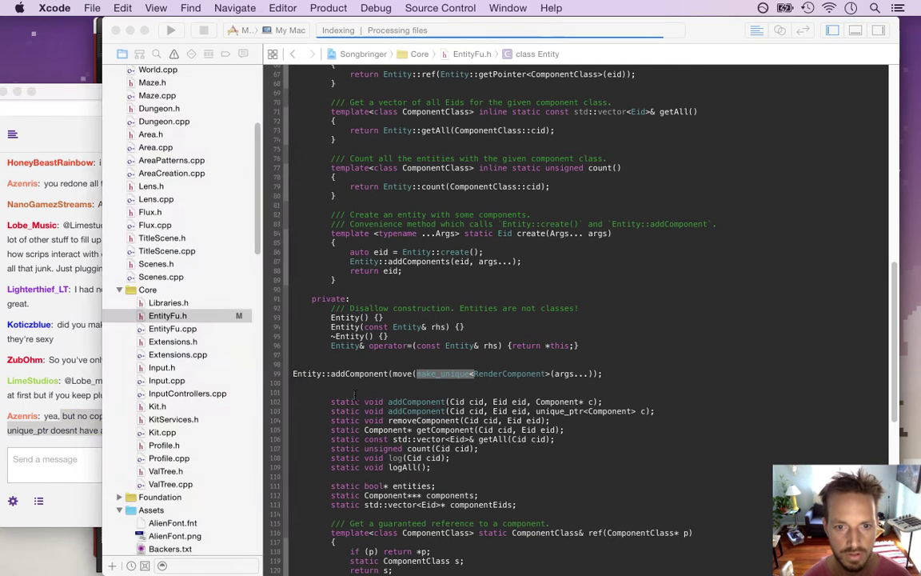
key("Down")
left_click_drag(292, 373, 604, 375)
Switch to the Twitch chat and read the suggestion of an entity function createComponent<rendercomponent>(args...).
left_click(83, 472)
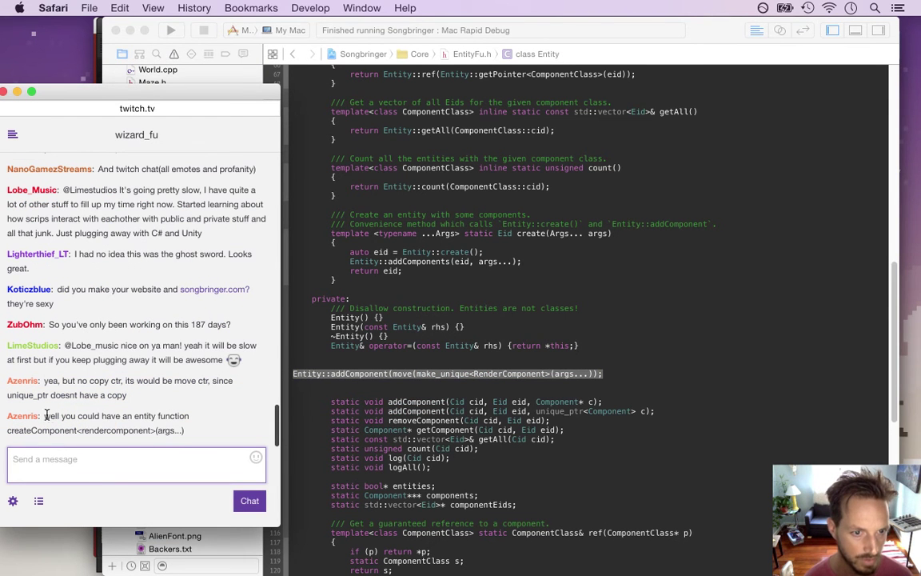
left_click_drag(51, 417, 184, 432)
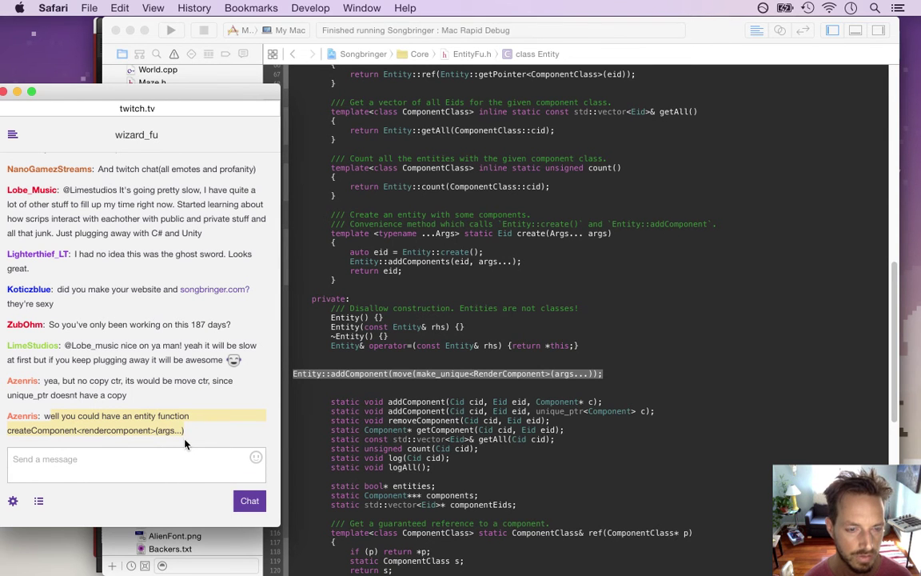
left_click(93, 430)
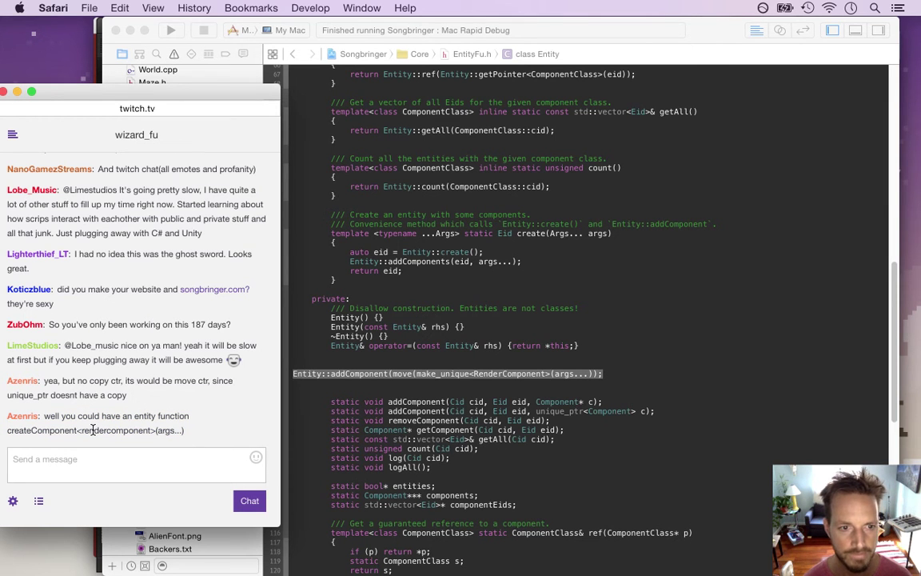
left_click_drag(62, 415, 190, 448)
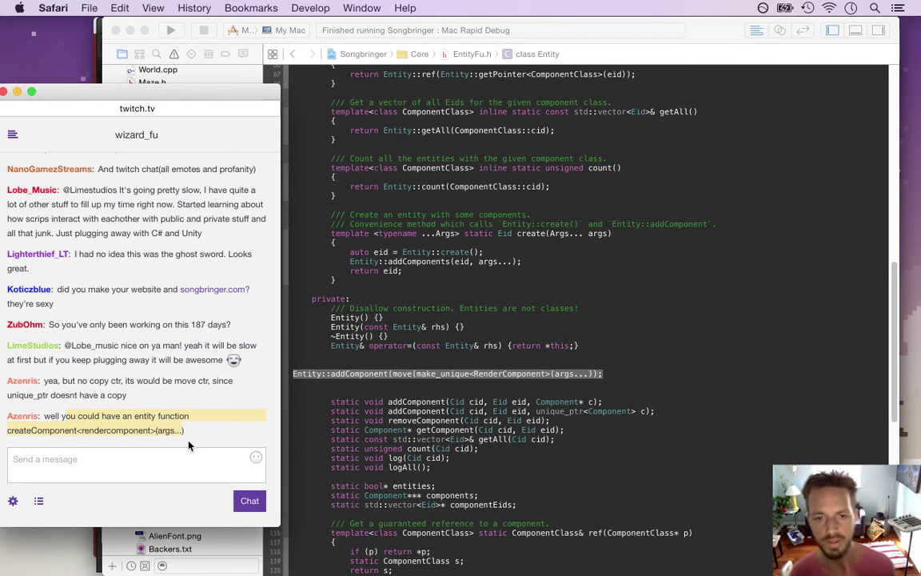
Switch to Xcode and delete the example addComponent call together with the blank lines around it in EntityFu.h.
left_click(323, 386)
key("Up")
key("Up")
key("shift+Down")
key("shift+Down")
key("shift+Down")
key("shift+Down")
key("shift+Down")
key("BackSpace")
Delete the unique_ptr<Component> version of the private addComponent declaration, and build and run the game.
key("Down")
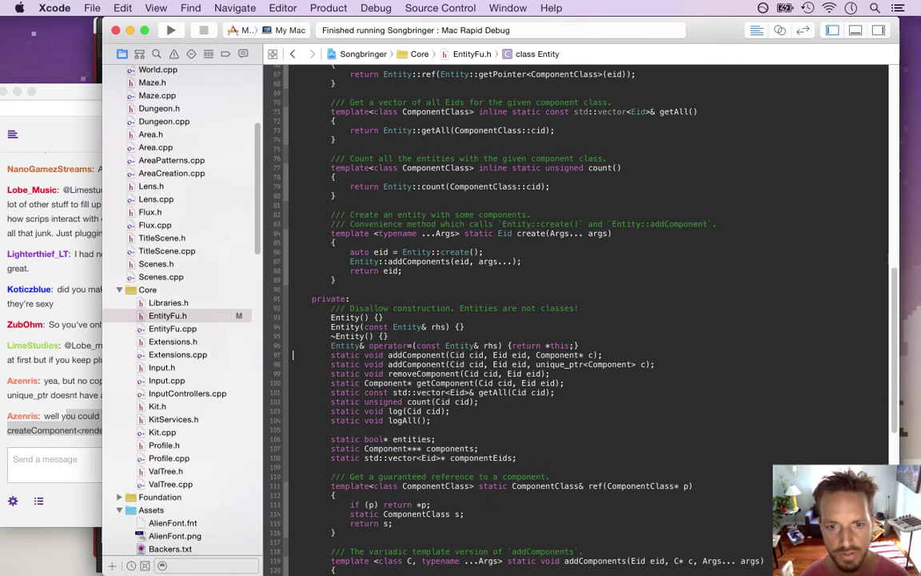
key("shift+Down")
key("BackSpace")
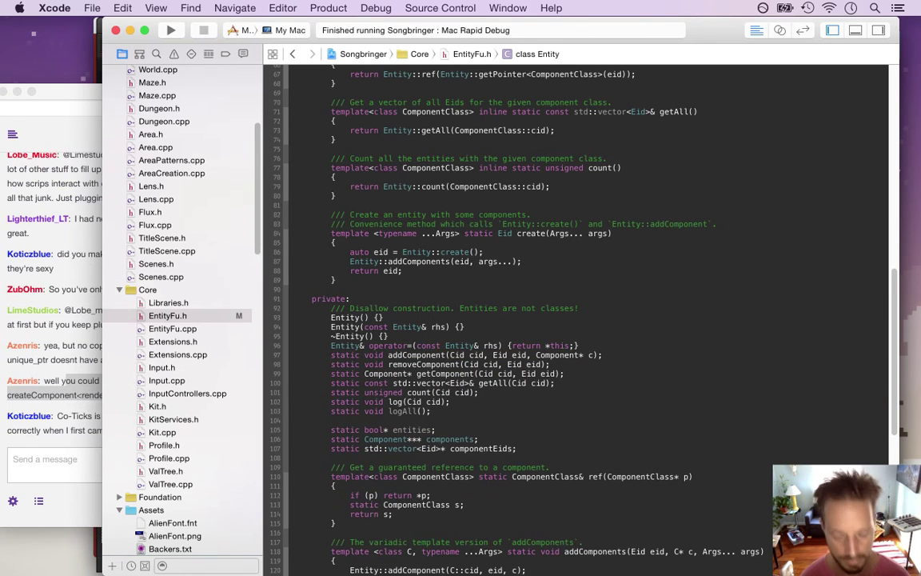
key("super+r")
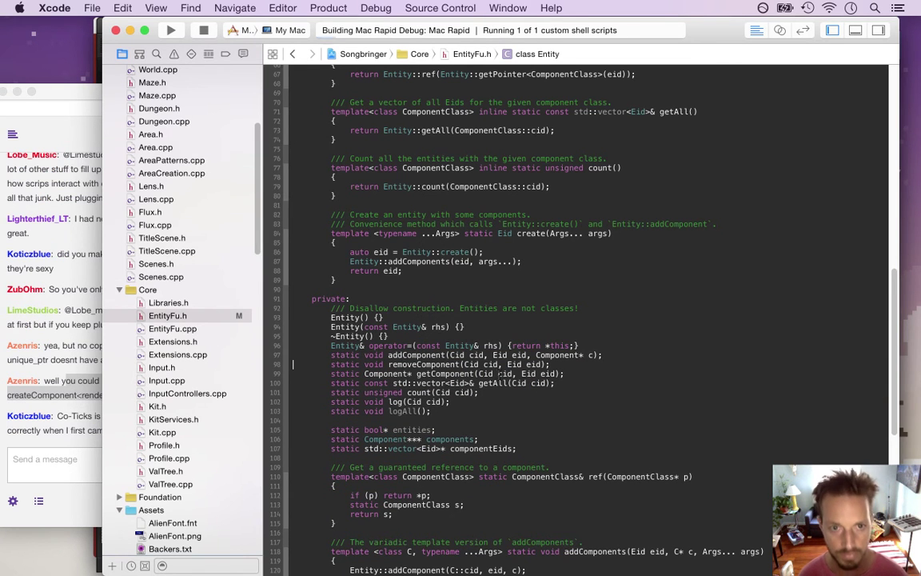
Switch to the Twitch chat and read the message explaining how a viewer's username is pronounced.
left_click(97, 415)
left_click_drag(69, 416, 125, 415)
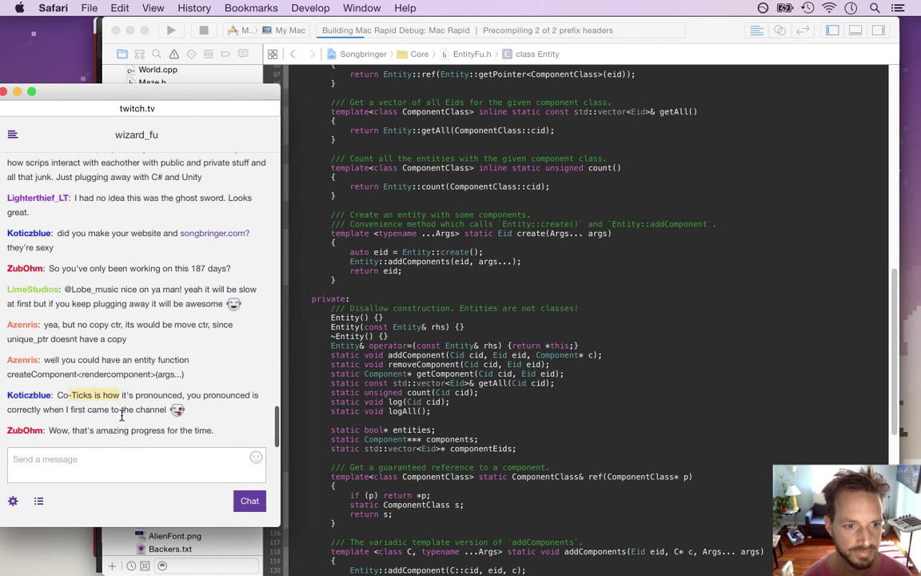
triple_click(107, 399)
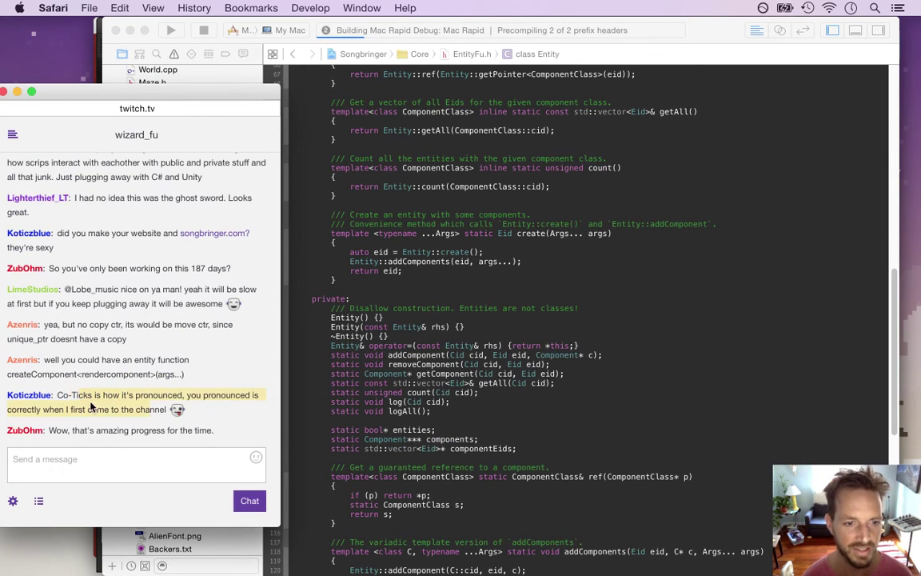
left_click(123, 390)
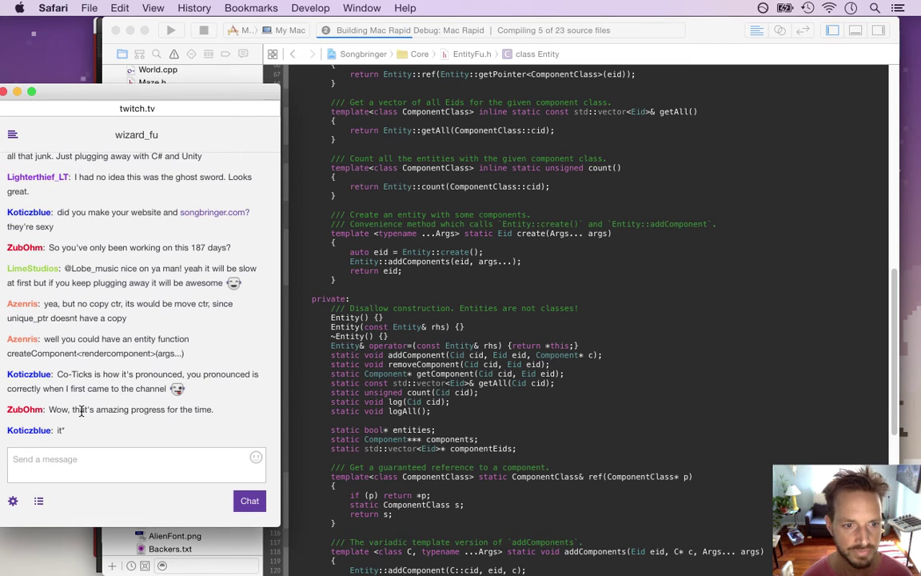
Read the chat message about the project's progress, and return to the EntityFu.h code in Xcode.
left_click_drag(48, 409, 177, 409)
left_click(448, 331)
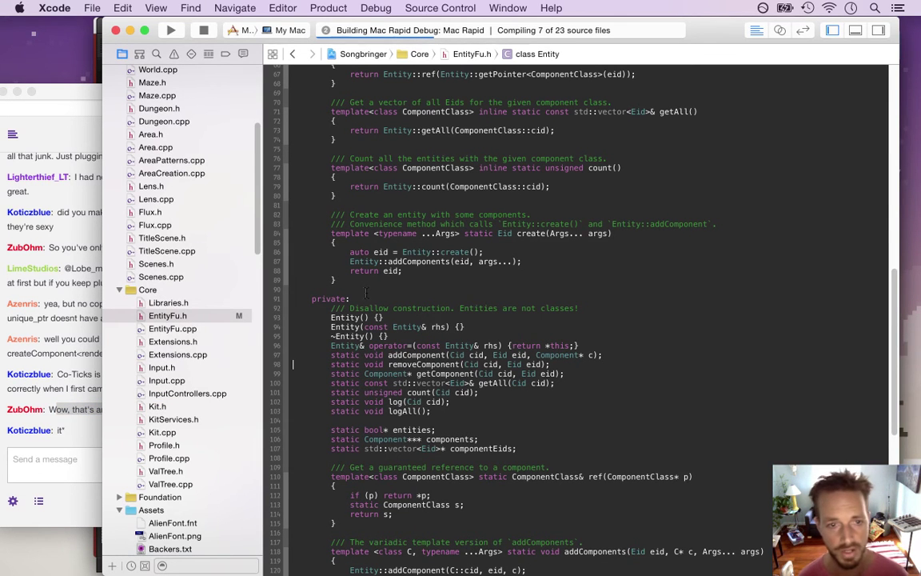
scroll(254, 139, "up", 2)
left_click_drag(255, 139, 254, 90)
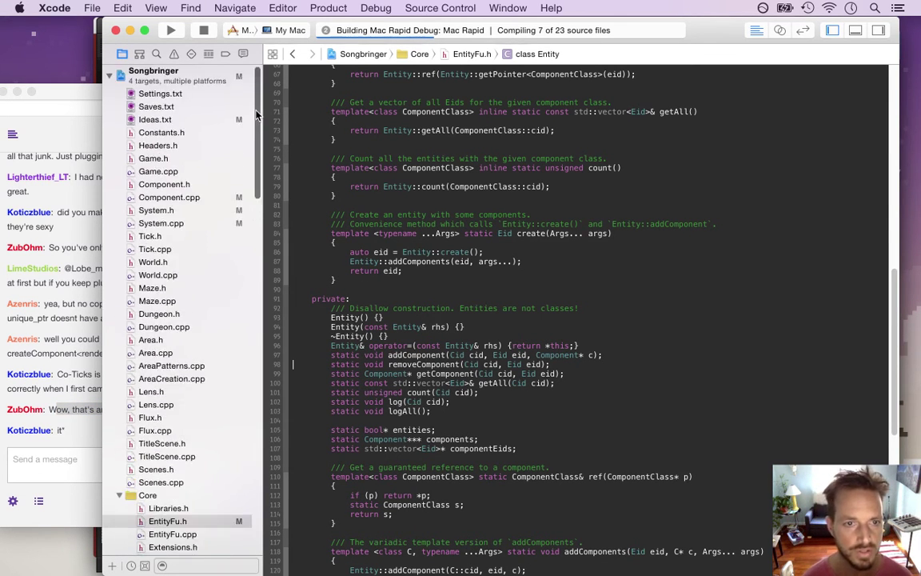
left_click(402, 206)
Switch to Photoshop and save the GhostSwordLaunchE.psd animation under the new name GhostSwordLaunchN.
key("super+Tab")
key("super+Tab")
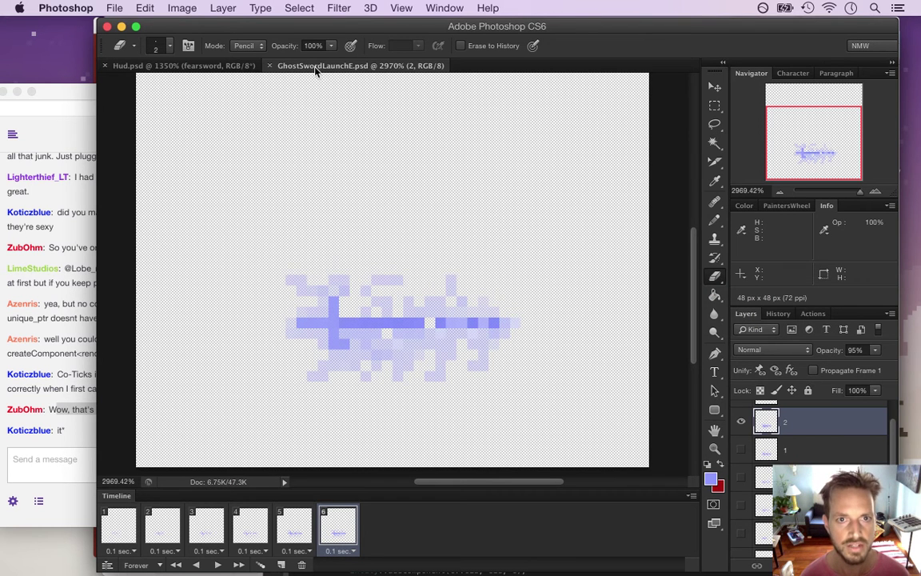
left_click(112, 8)
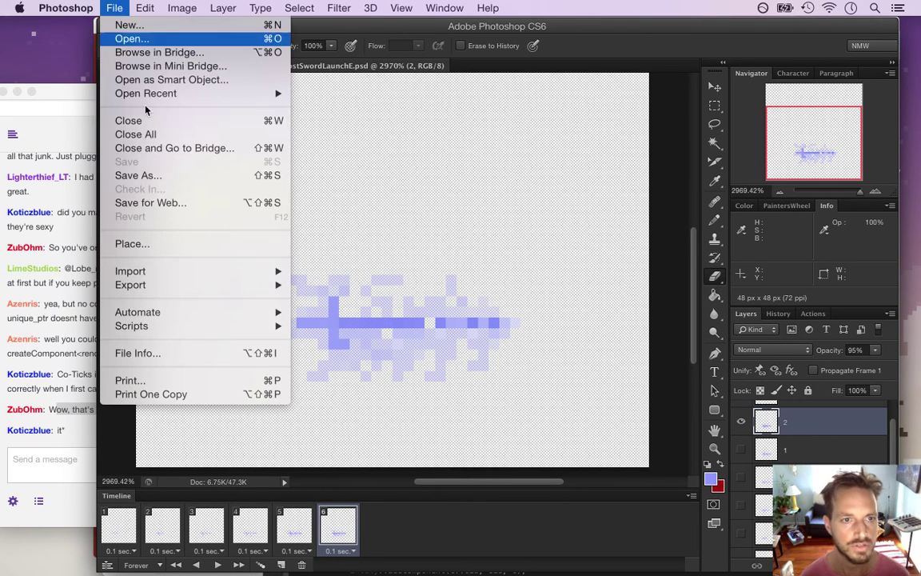
left_click(157, 182)
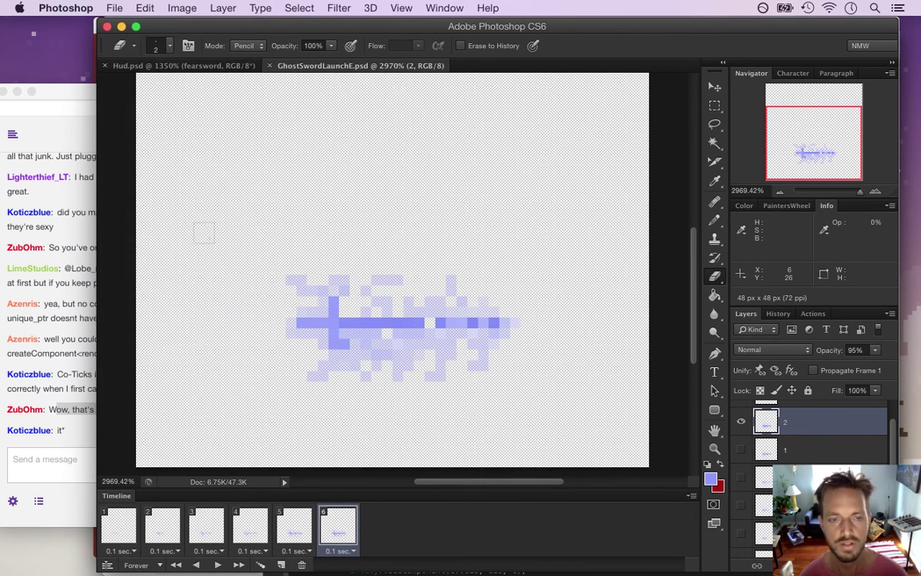
key("Right")
key("BackSpace")
type("N")
key("Return")
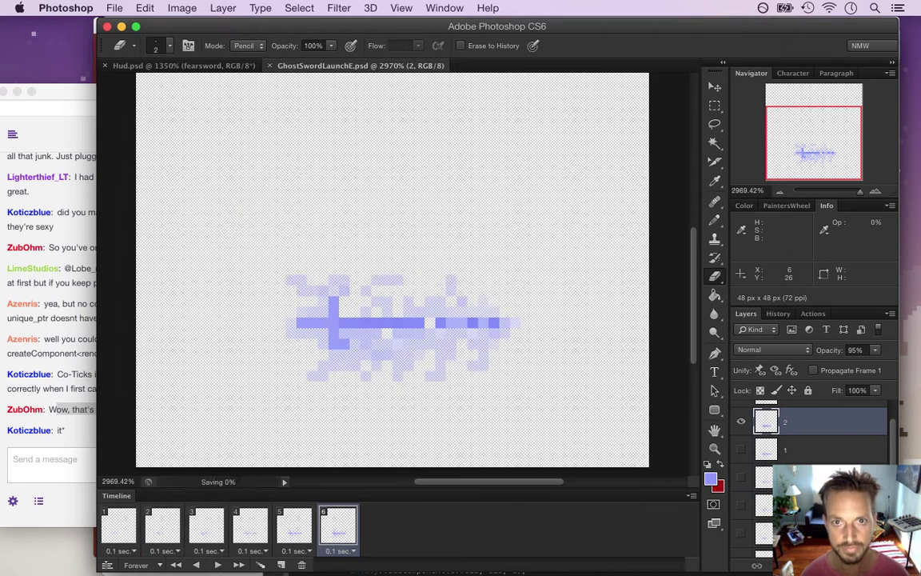
Save the ghost sword launch animation under another new name, GhostSwordLaunchS.
left_click(112, 7)
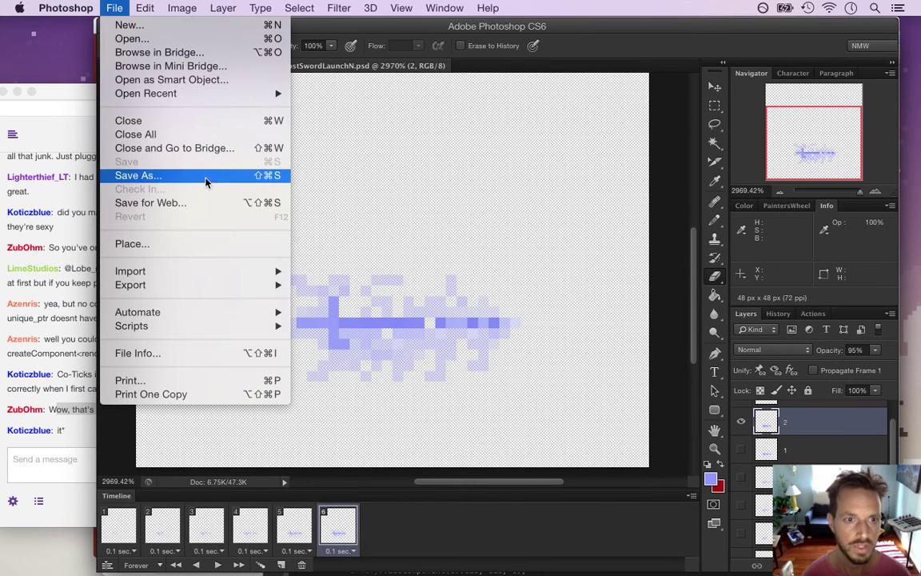
left_click(205, 176)
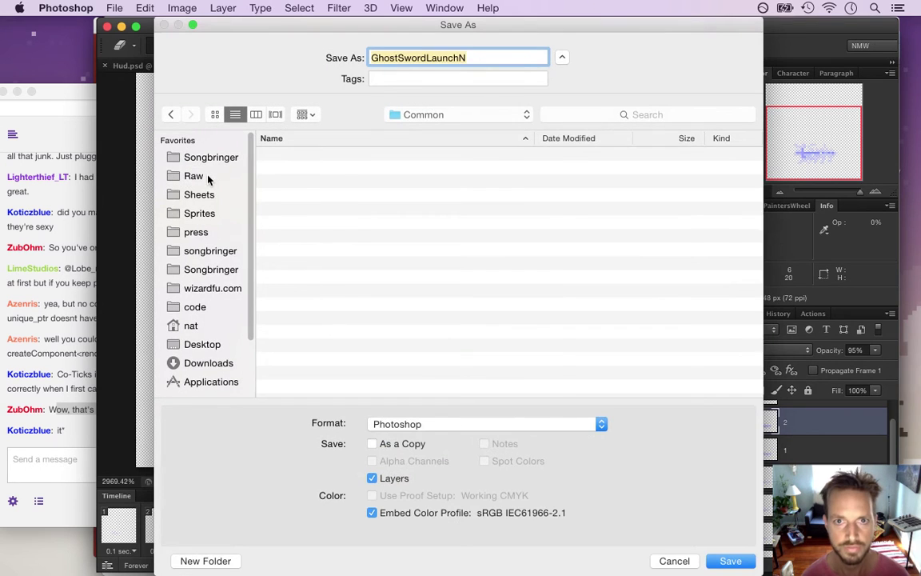
key("Right")
key("BackSpace")
type("5")
key("Return")
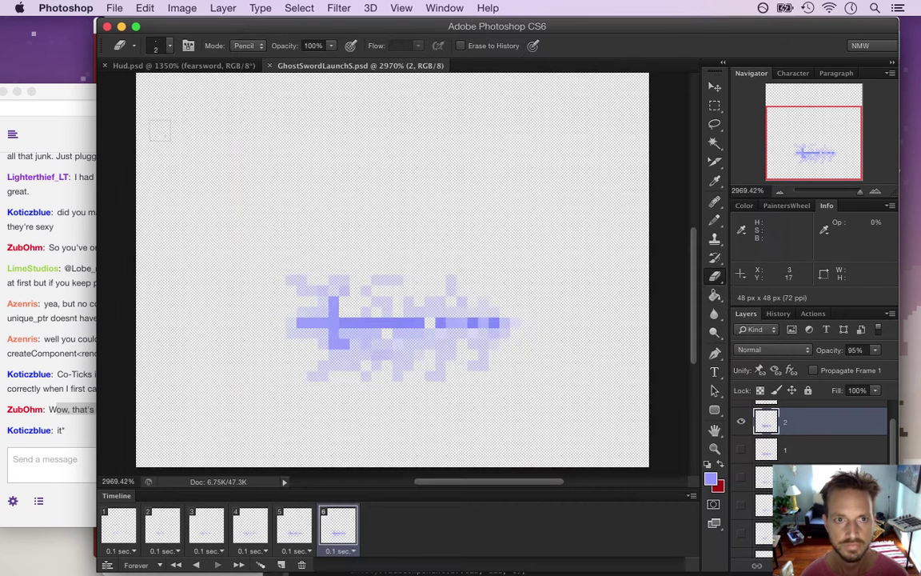
Reopen the recent files GhostSwordLaunchN.psd and GhostSwordLaunchE.psd, and return to the GhostSwordLaunchS.psd document.
left_click(115, 8)
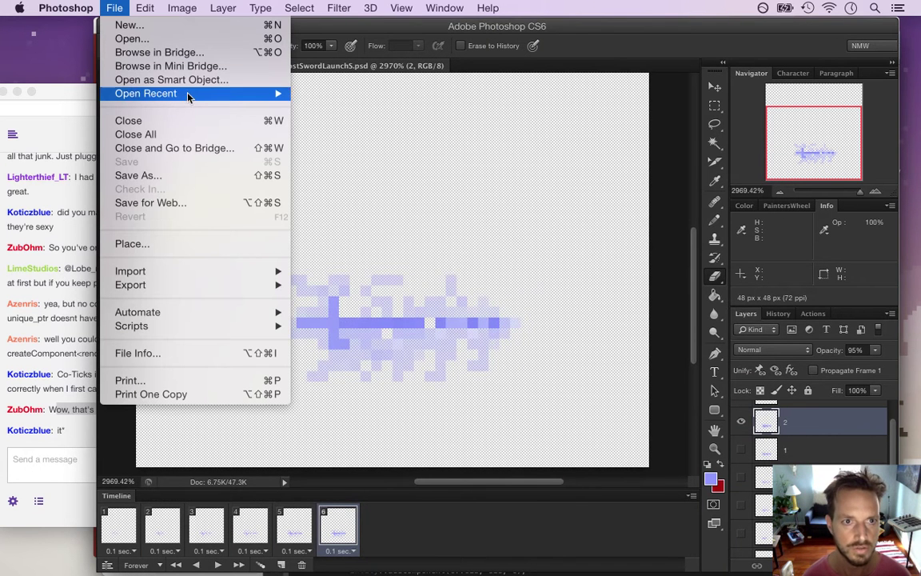
mouse_move(189, 94)
left_click(335, 108)
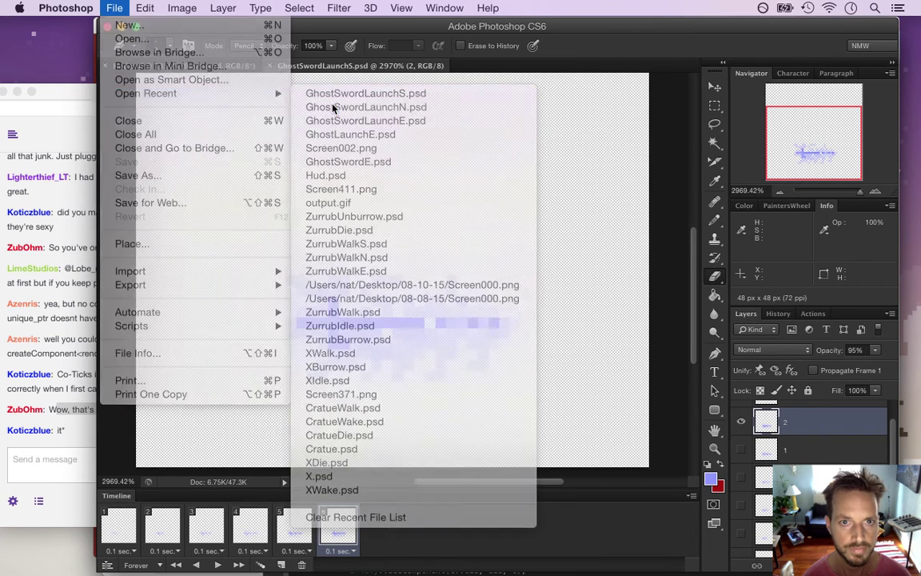
left_click_drag(403, 288, 559, 295)
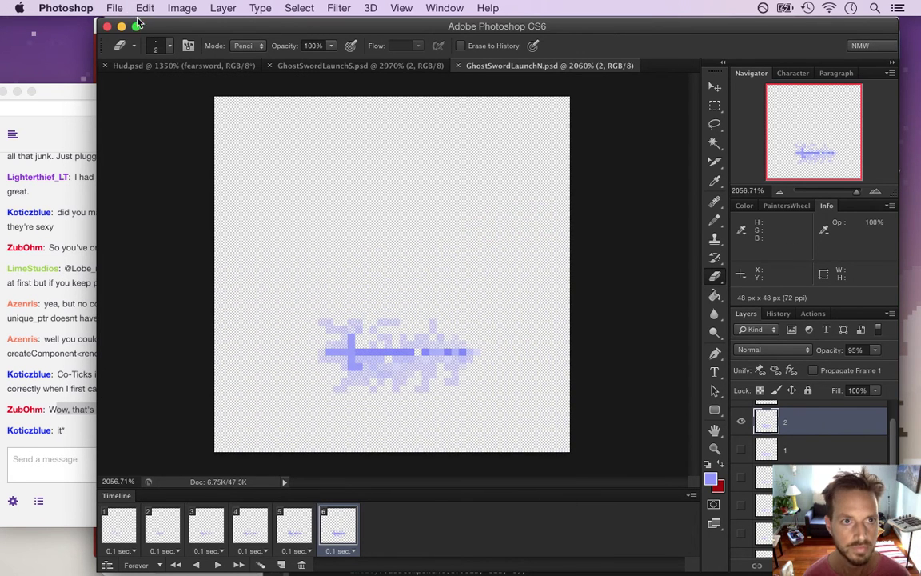
left_click(113, 8)
mouse_move(167, 100)
left_click(359, 119)
left_click_drag(434, 276, 554, 284)
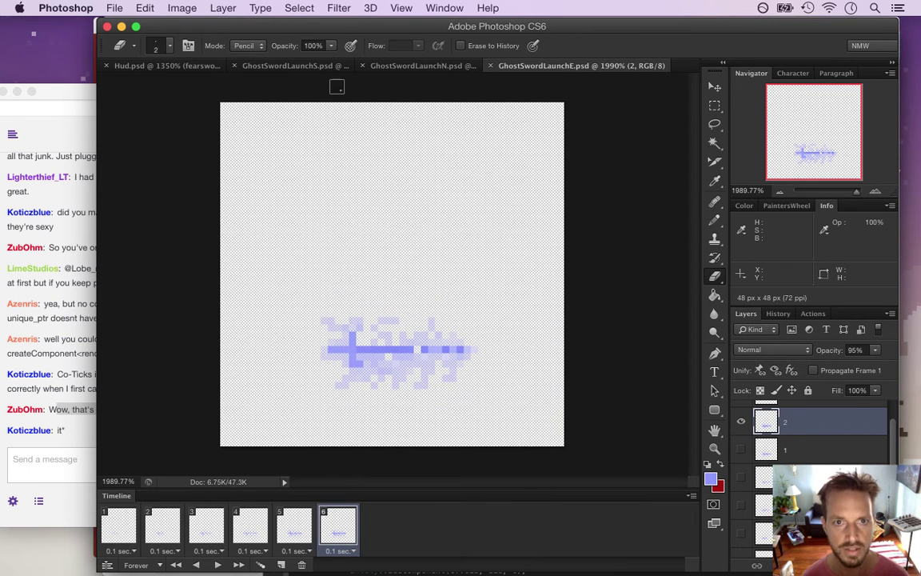
left_click(311, 67)
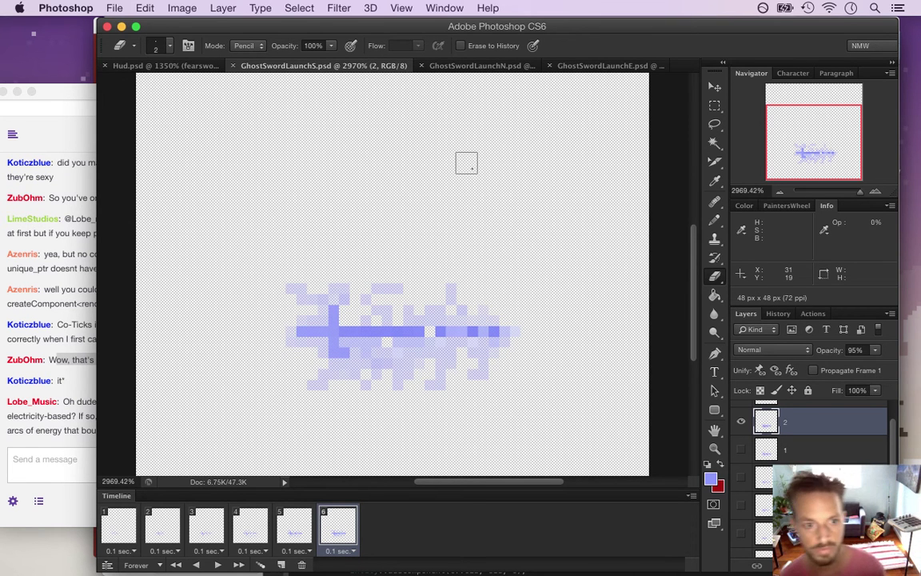
Switch to the Twitch chat and read the idea about an electricity-based sword with energy arcs bouncing between enemies.
left_click(91, 409)
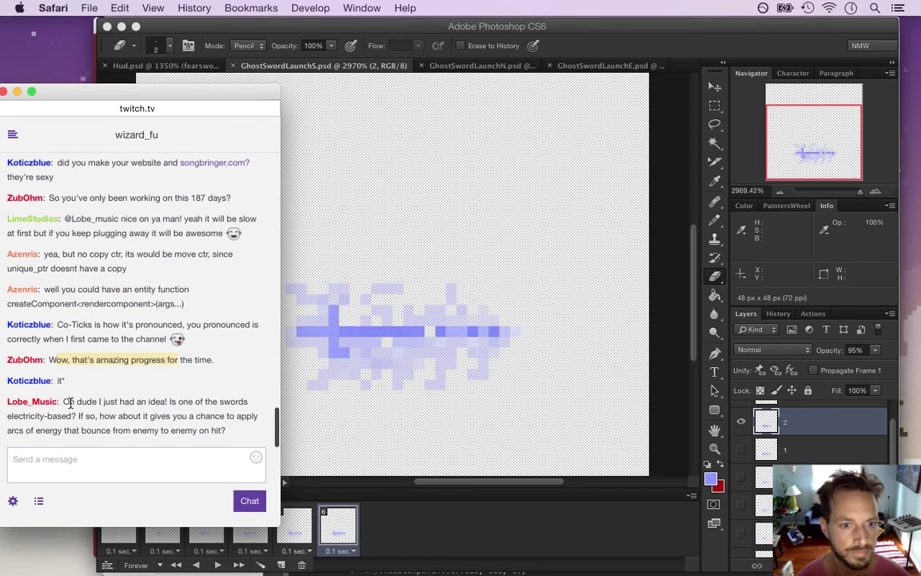
left_click_drag(63, 402, 78, 411)
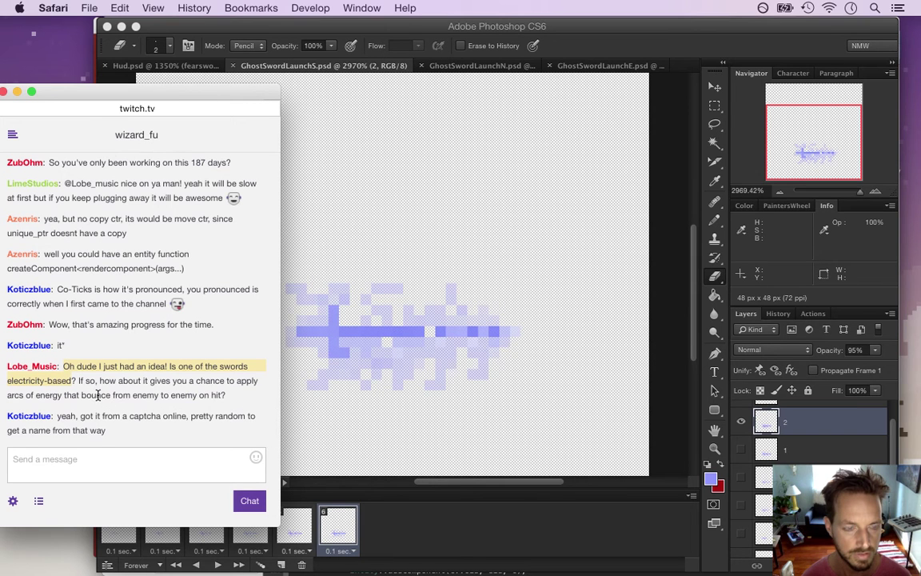
left_click(89, 383)
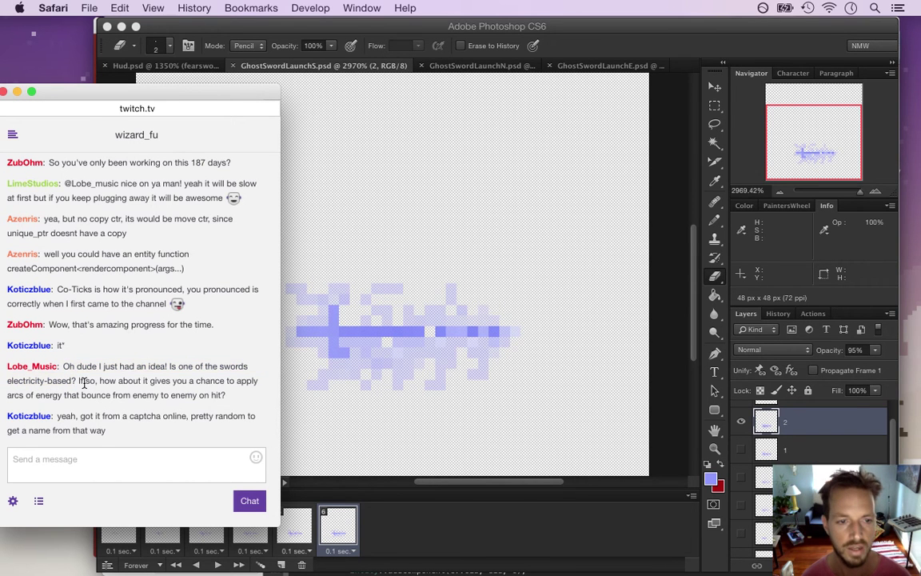
left_click_drag(86, 382, 233, 387)
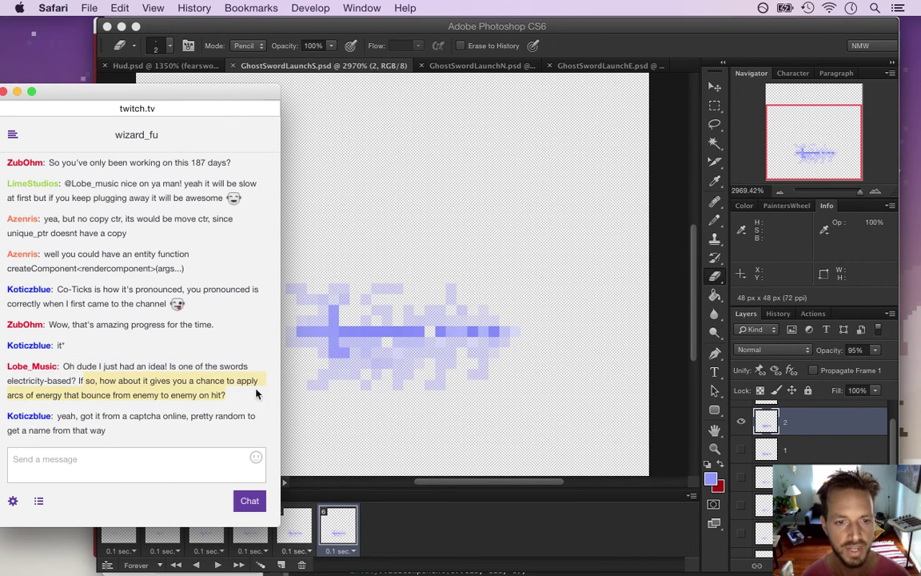
left_click(111, 376)
left_click_drag(87, 382, 208, 395)
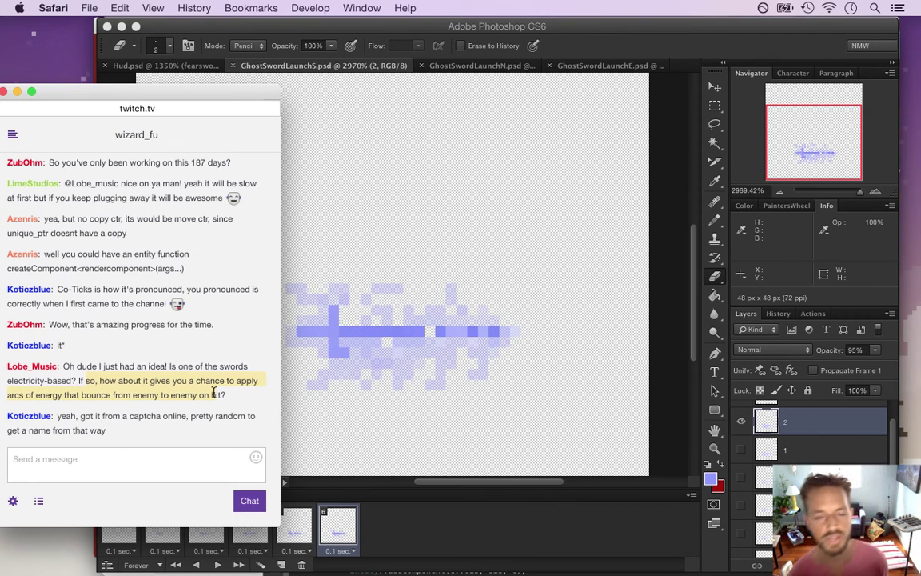
left_click(95, 380)
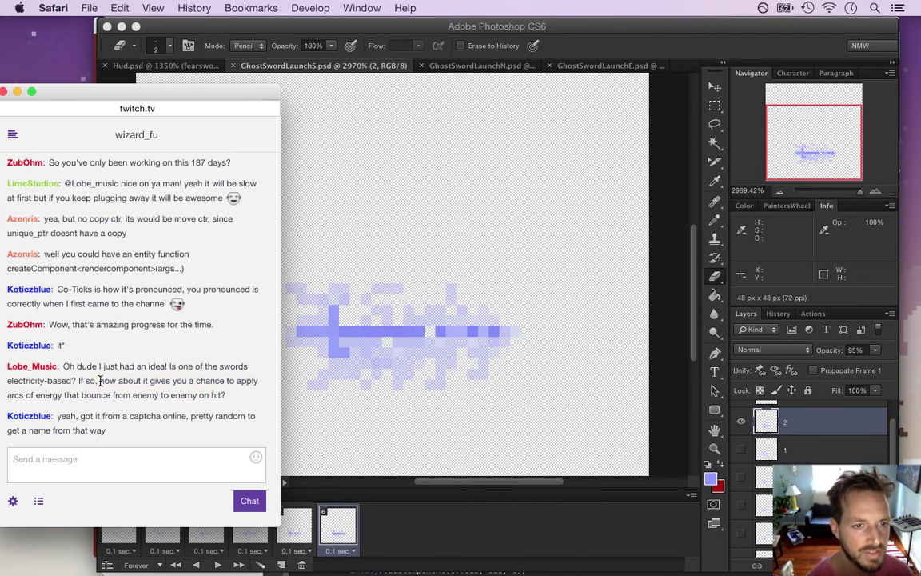
left_click_drag(97, 381, 233, 398)
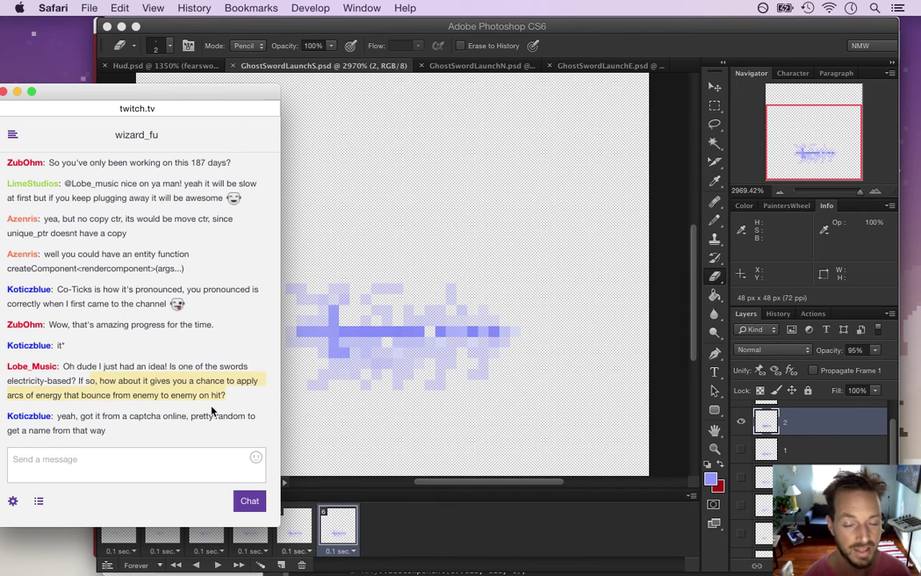
left_click(136, 398)
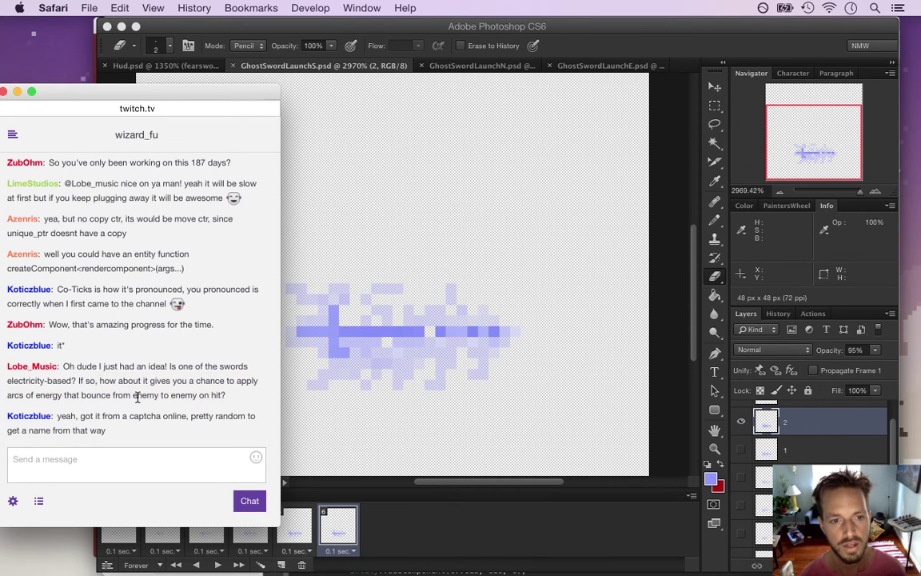
left_click_drag(90, 381, 176, 393)
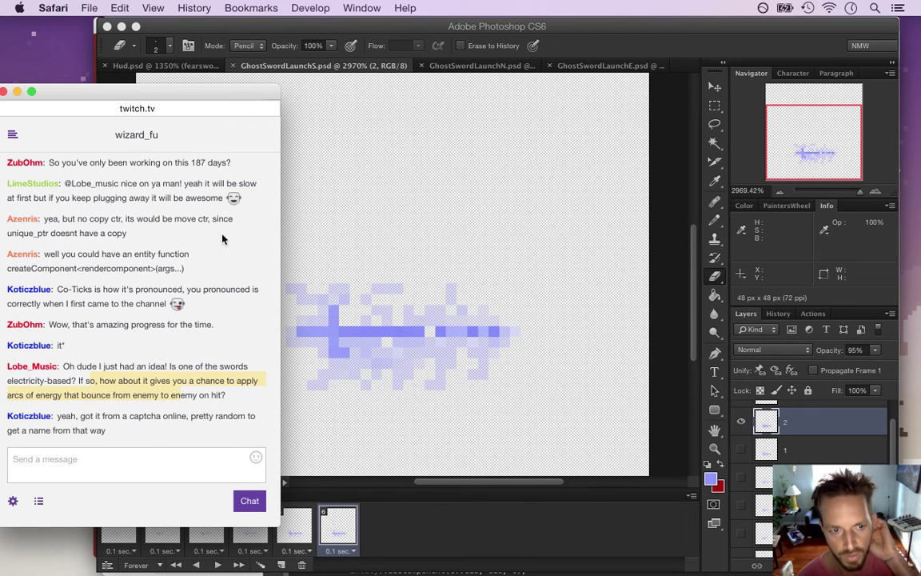
left_click_drag(81, 366, 217, 391)
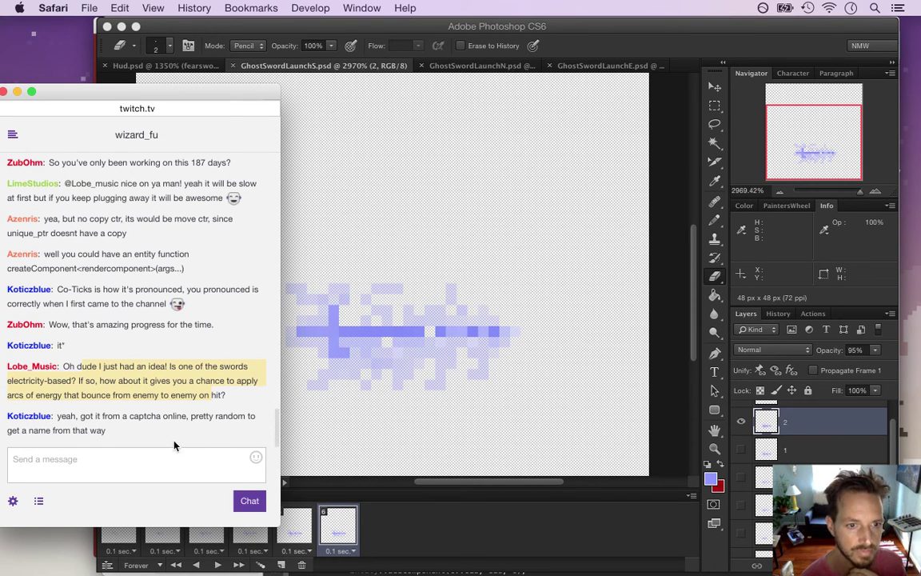
Read the two chat messages explaining how a viewer's username came about.
left_click_drag(57, 416, 105, 429)
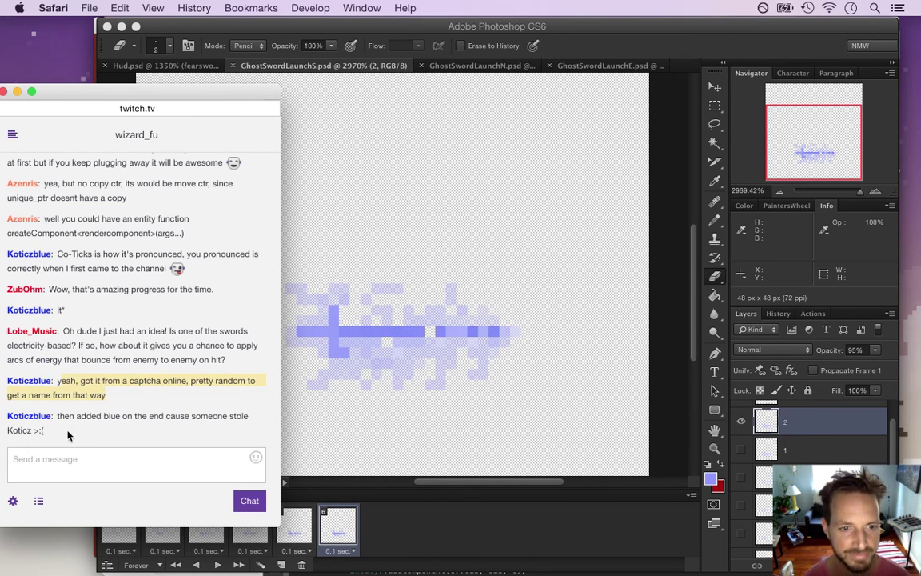
left_click(68, 417)
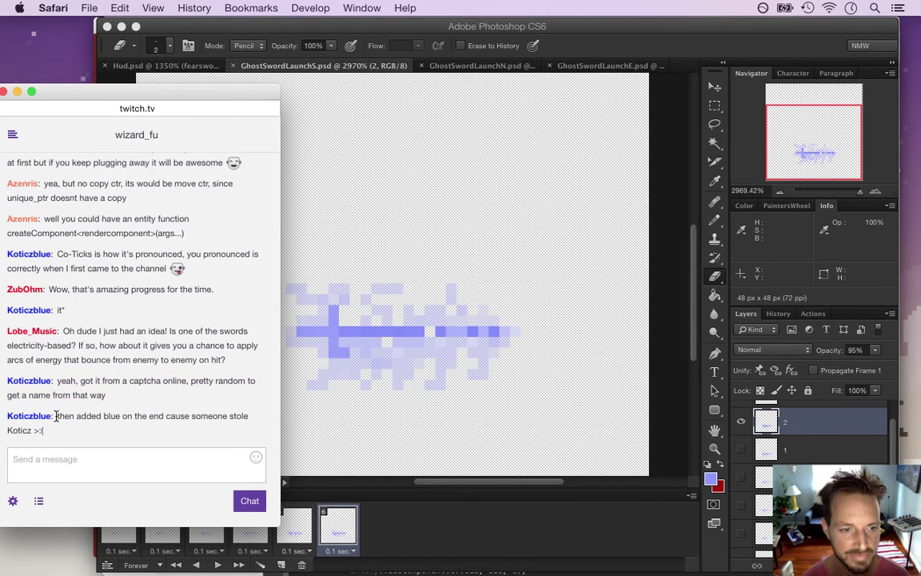
triple_click(71, 418)
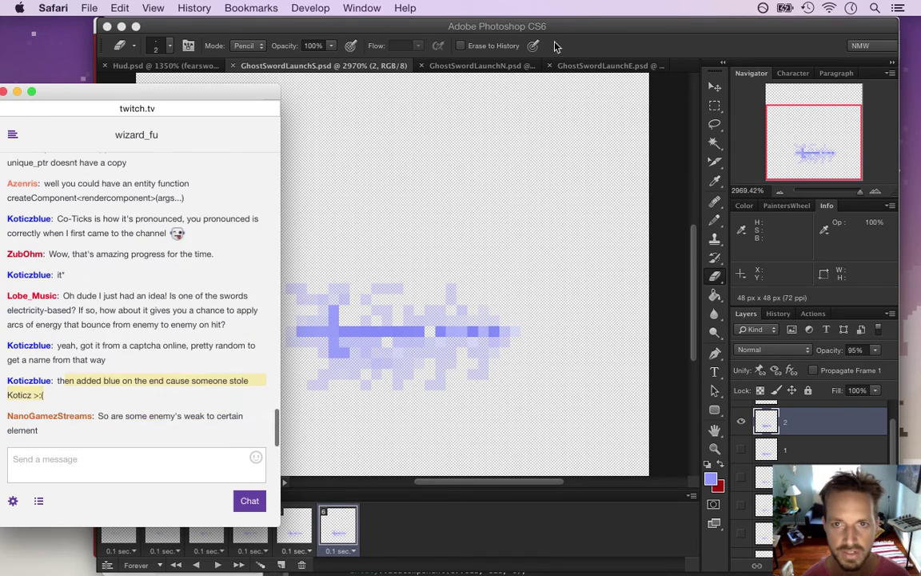
left_click(575, 30)
left_click(45, 397)
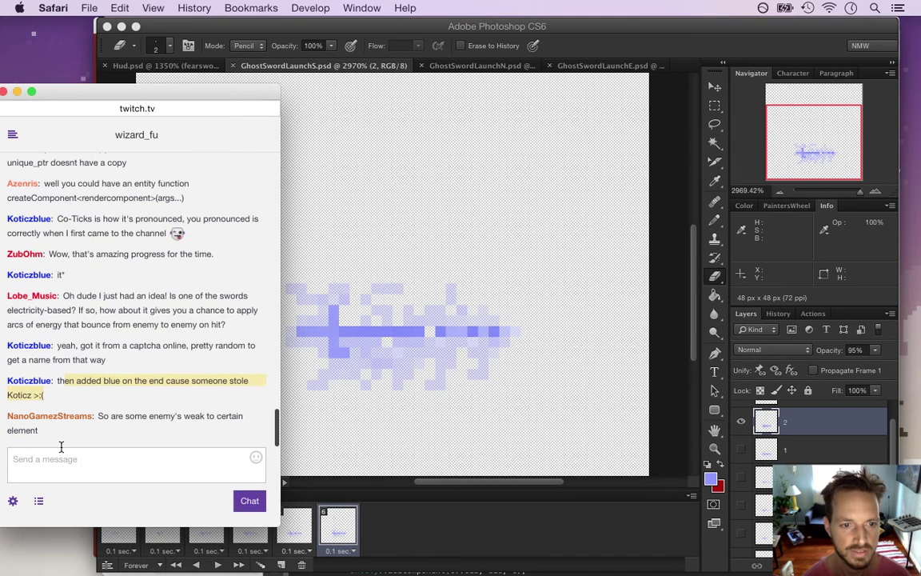
Read the chat question about whether some enemies are weak to a certain element.
triple_click(107, 416)
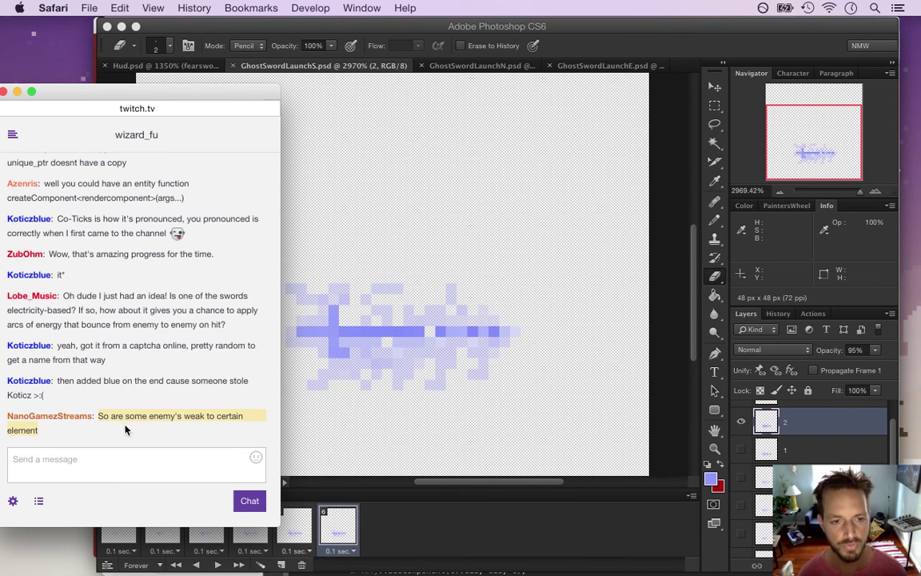
left_click(98, 418)
left_click_drag(101, 416, 120, 424)
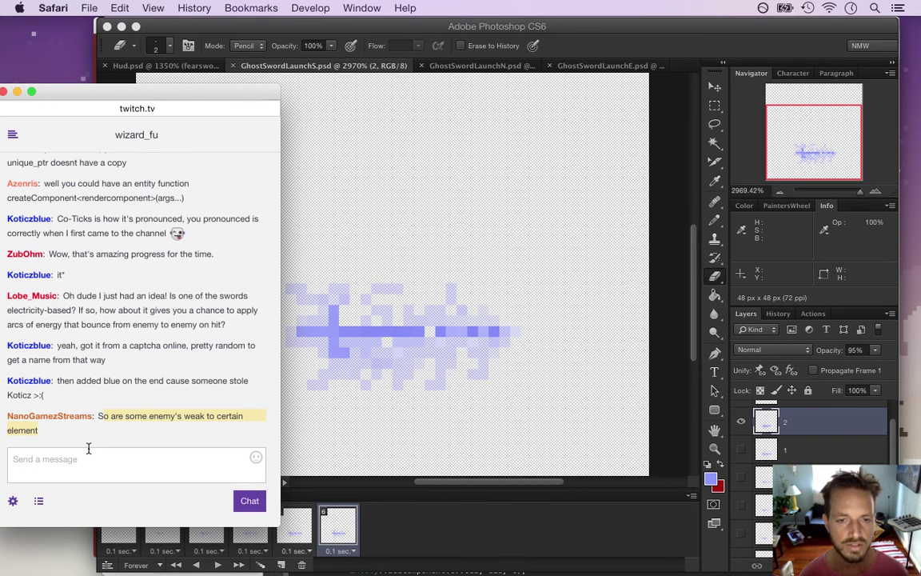
left_click(122, 428)
left_click_drag(102, 416, 134, 430)
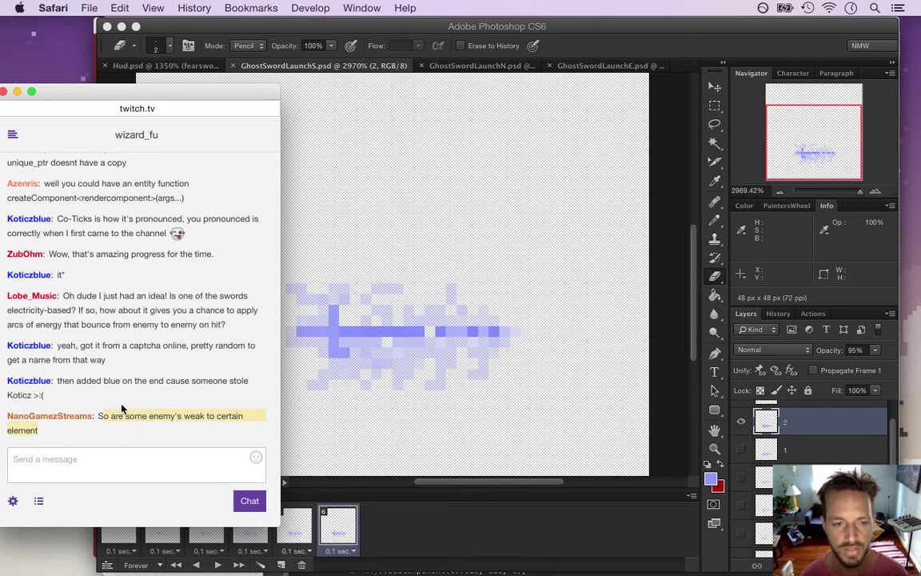
left_click(96, 416)
left_click_drag(97, 416, 112, 439)
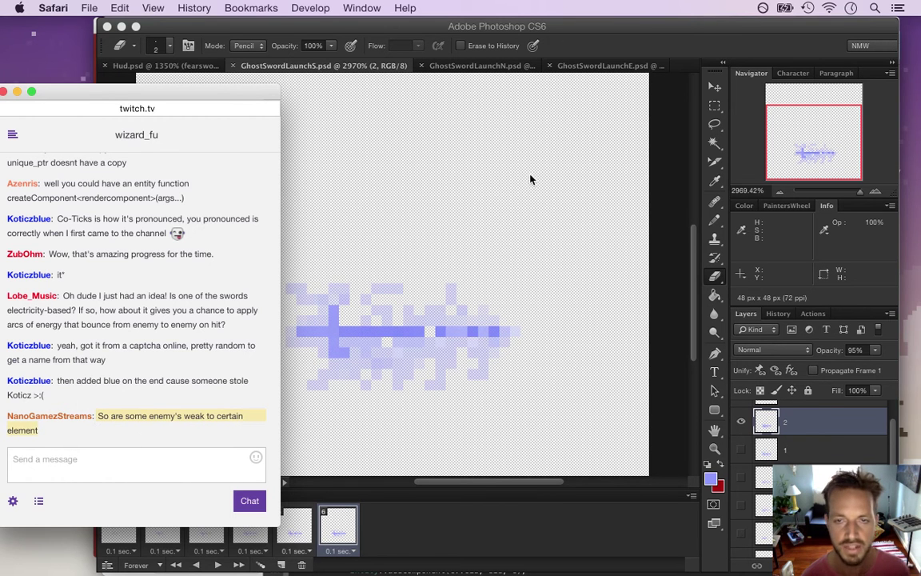
Rotate the whole GhostSwordLaunchS.psd canvas 90° clockwise in Photoshop so the sword points downward.
left_click(609, 53)
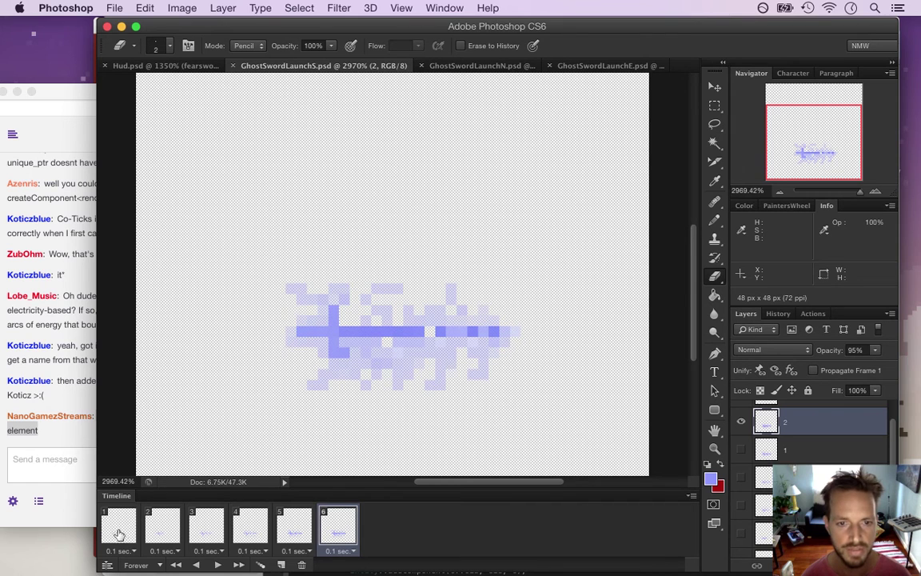
left_click(180, 8)
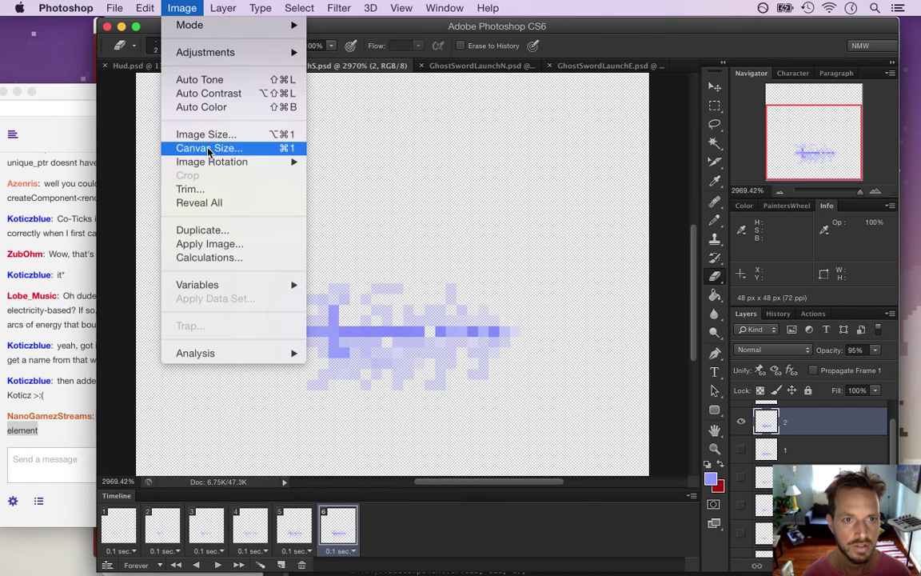
mouse_move(215, 163)
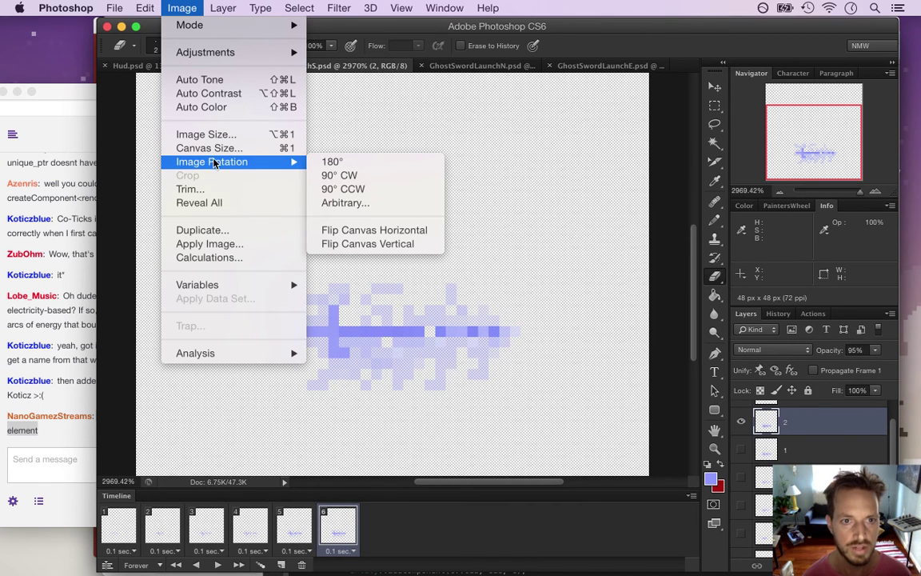
left_click(383, 177)
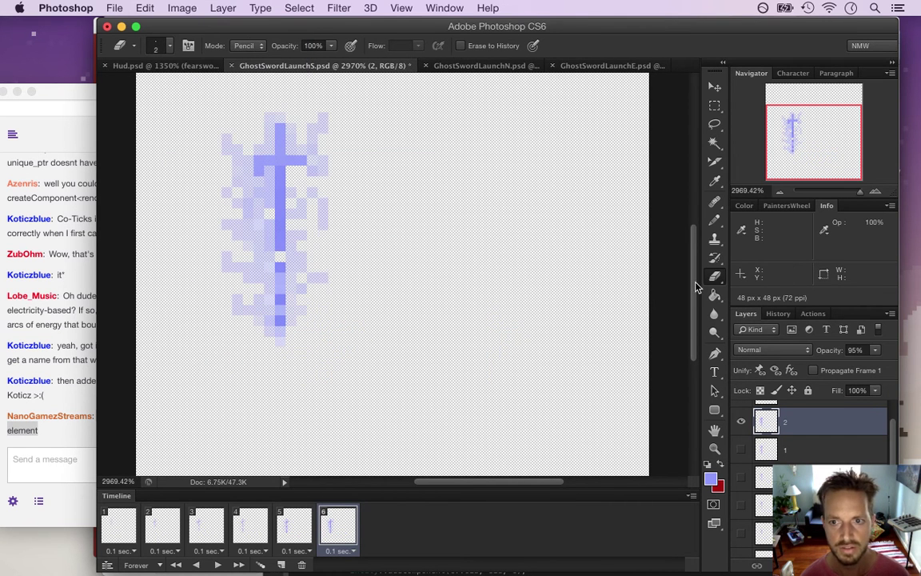
scroll(623, 217, "up", 3)
scroll(623, 216, "down", 4)
scroll(687, 294, "up", 2)
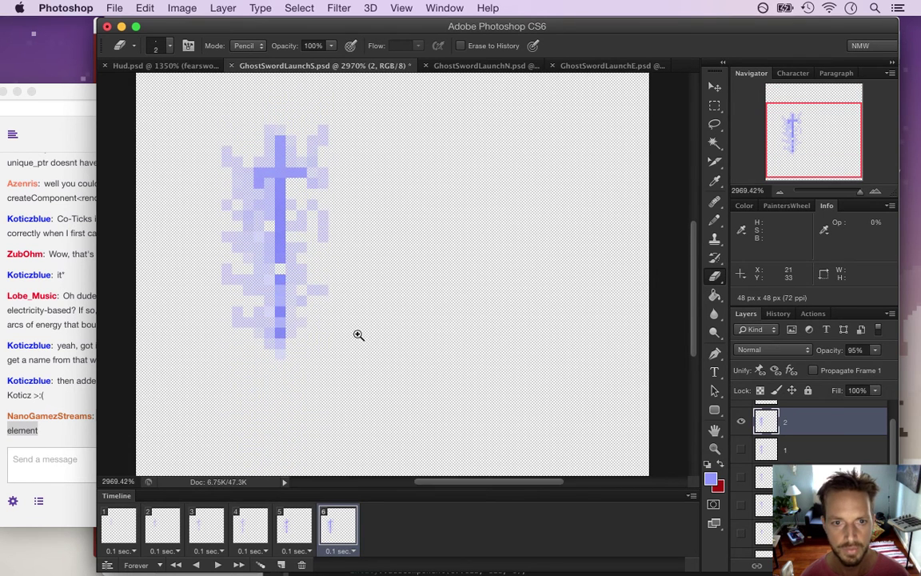
scroll(348, 326, "down", 3)
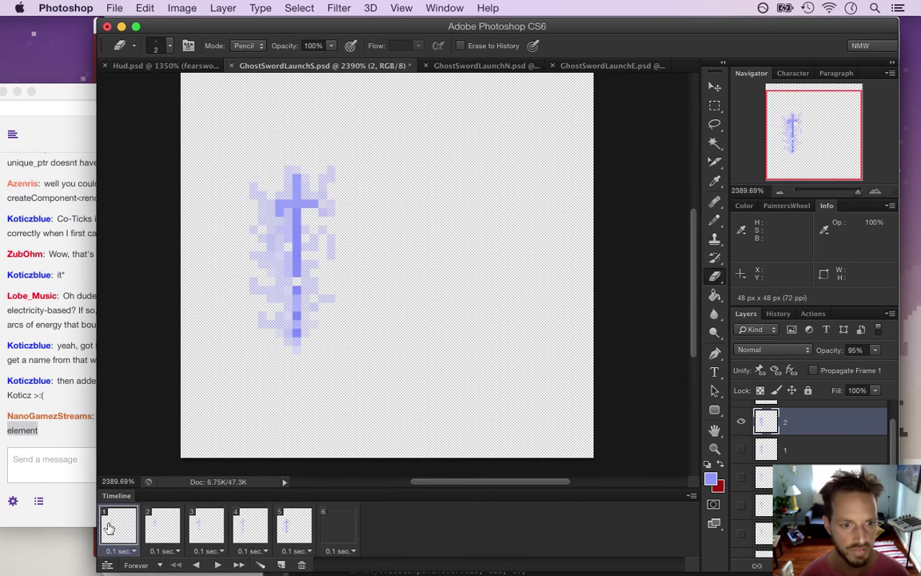
Go through all six animation frames to check the rotated sword, ending on frame 6.
left_click(120, 524)
left_click(156, 525)
left_click(194, 530)
left_click(249, 528)
left_click(294, 529)
left_click(336, 530)
left_click(110, 526)
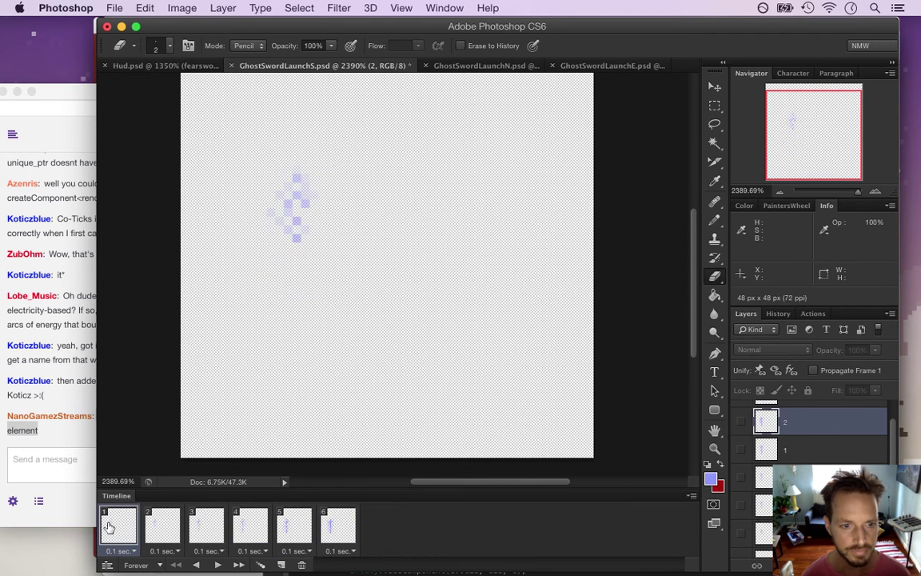
scroll(871, 461, "down", 1)
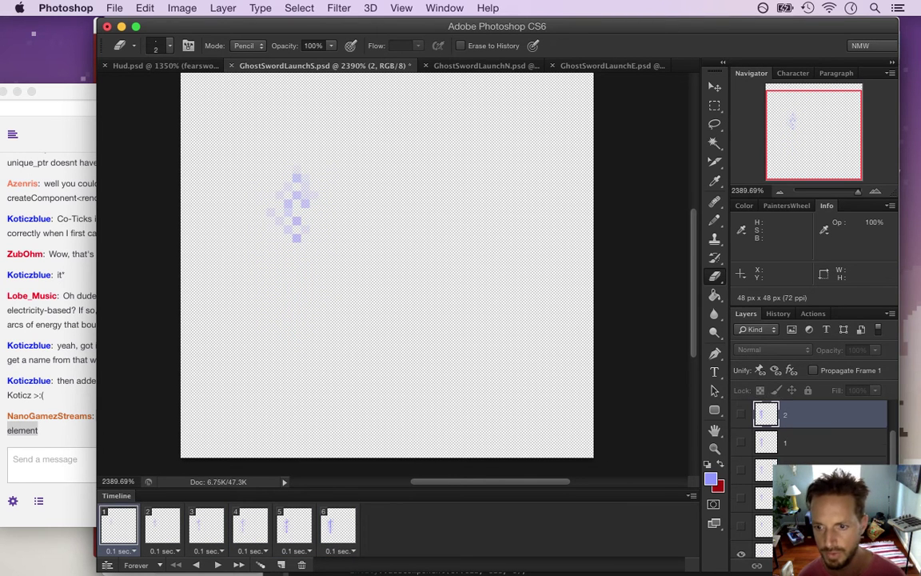
scroll(897, 437, "up", 2)
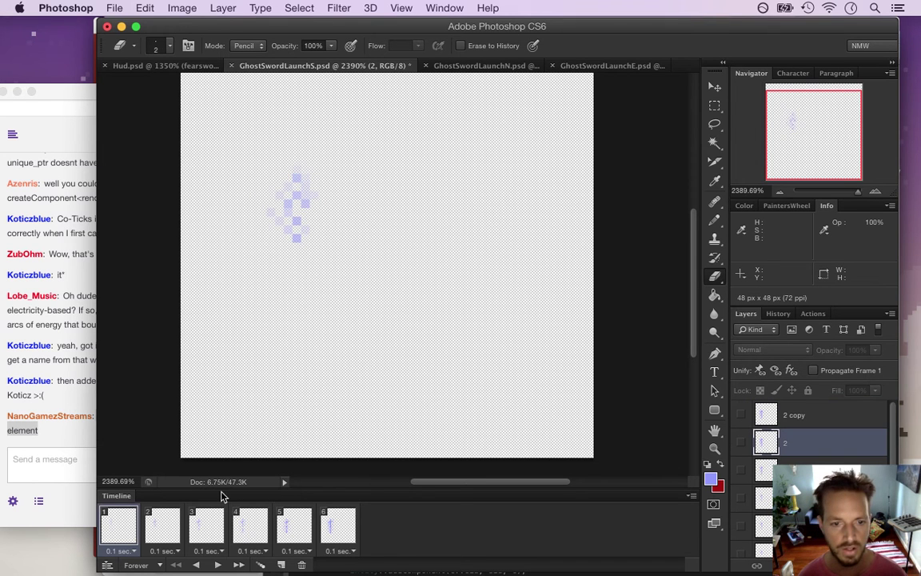
left_click(334, 525)
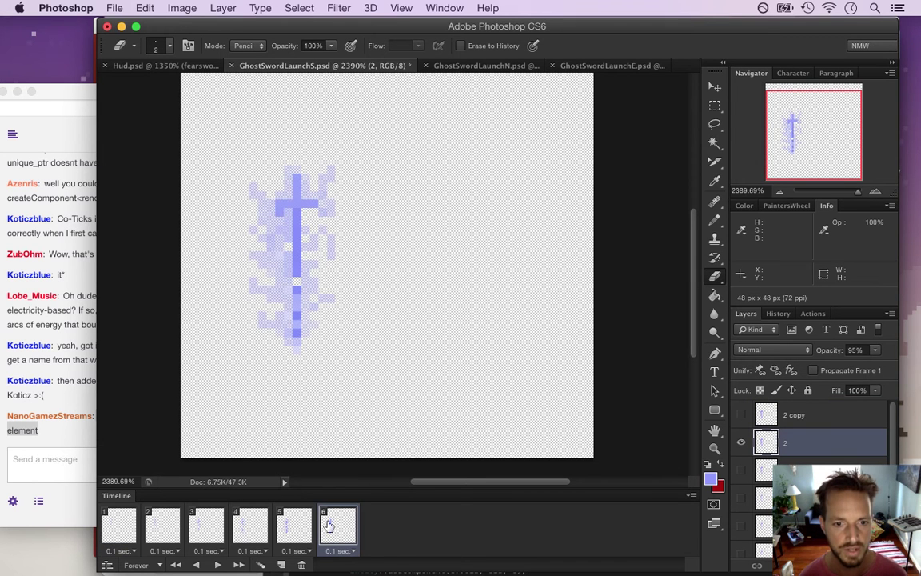
Open the image size settings of GhostSwordLaunchS.psd and examine its pixel width and height.
left_click(180, 8)
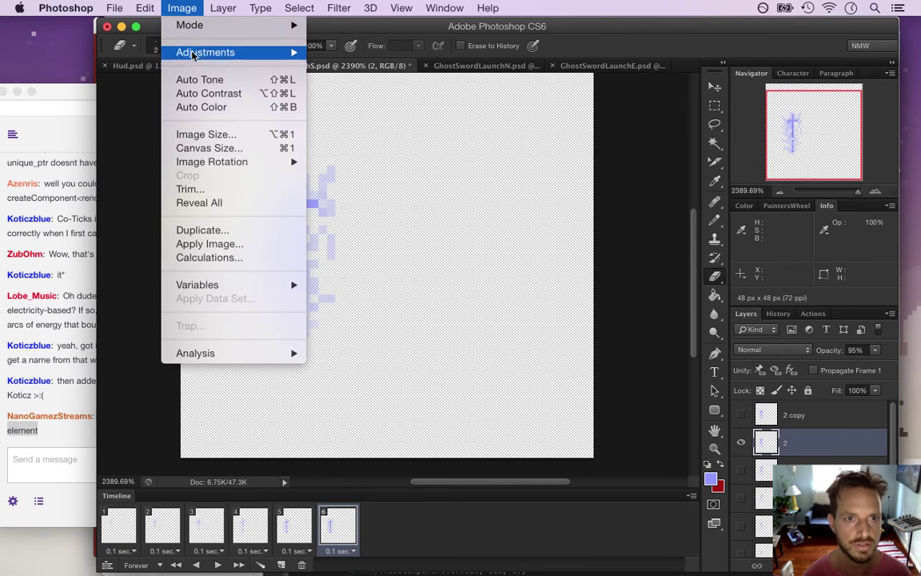
left_click(206, 134)
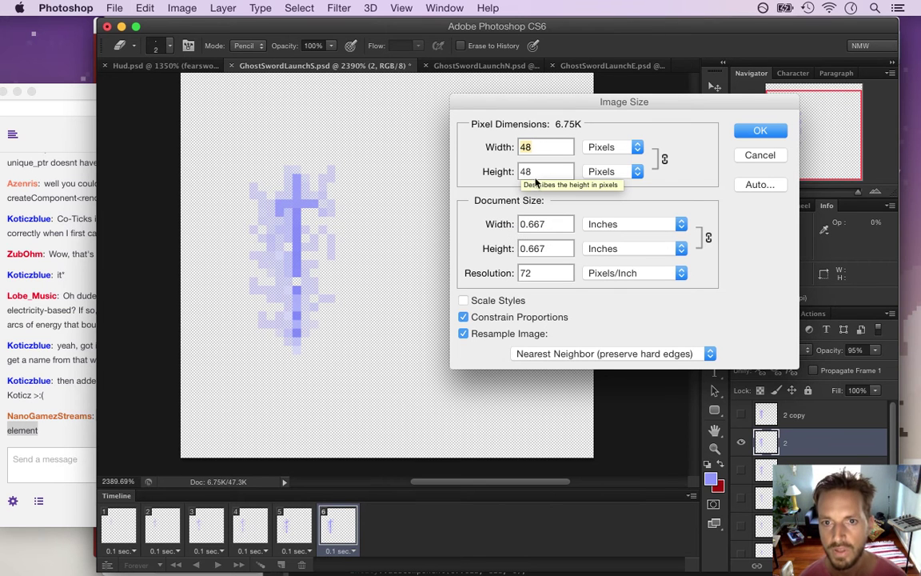
key("Tab")
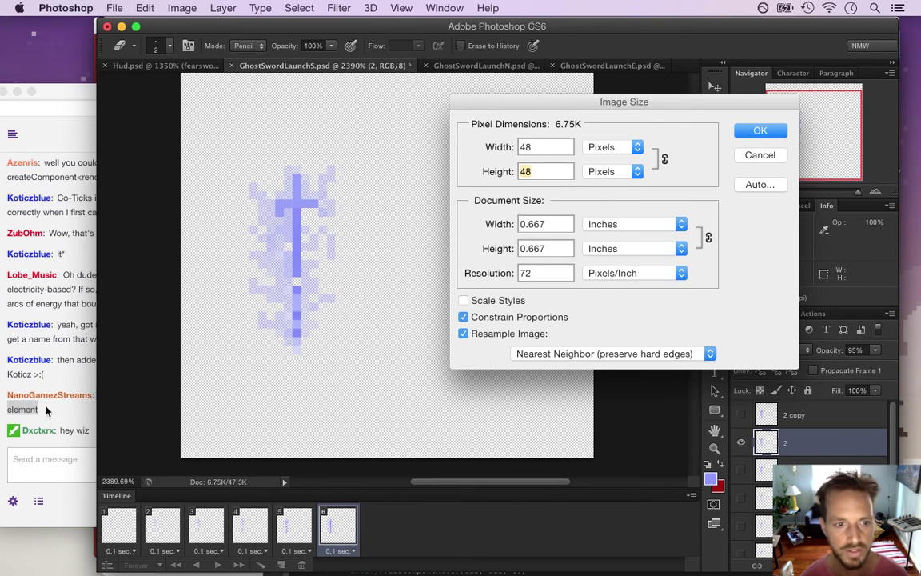
Switch to the Twitch chat to read the new greeting, and return to the Photoshop image size settings.
left_click(78, 426)
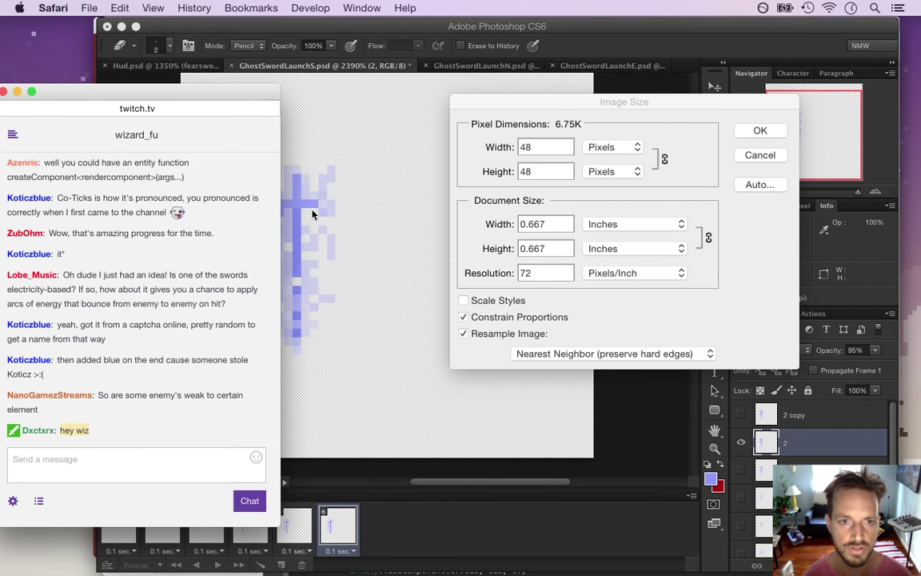
left_click(675, 113)
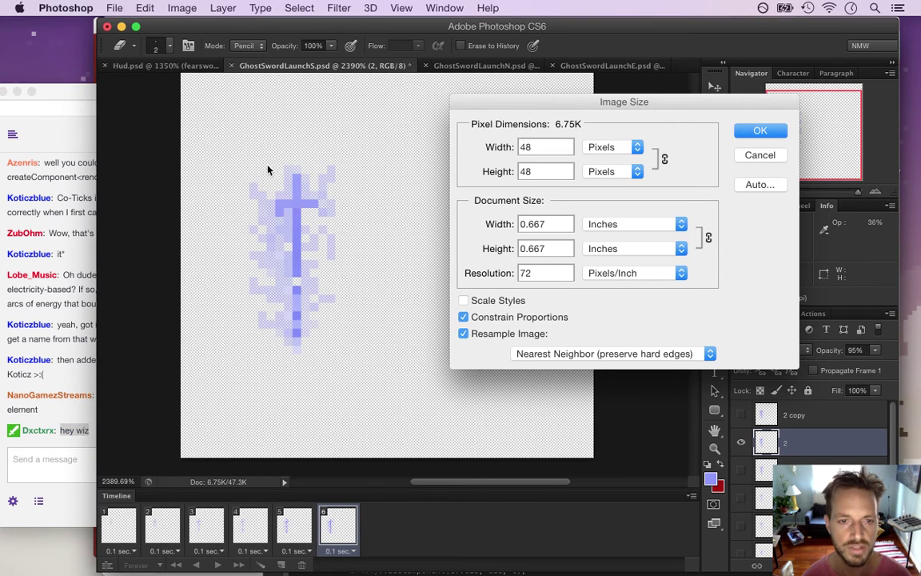
Run Songbringer, walk around the overworld swinging the sword in different directions to test the ghost sword launch, and quit the game.
key("super+Tab")
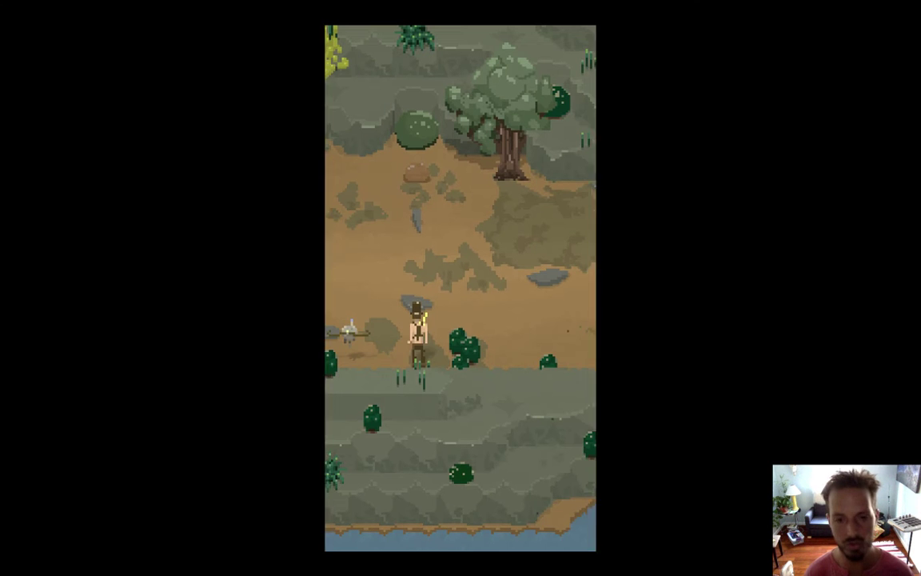
key("Left")
key("Up")
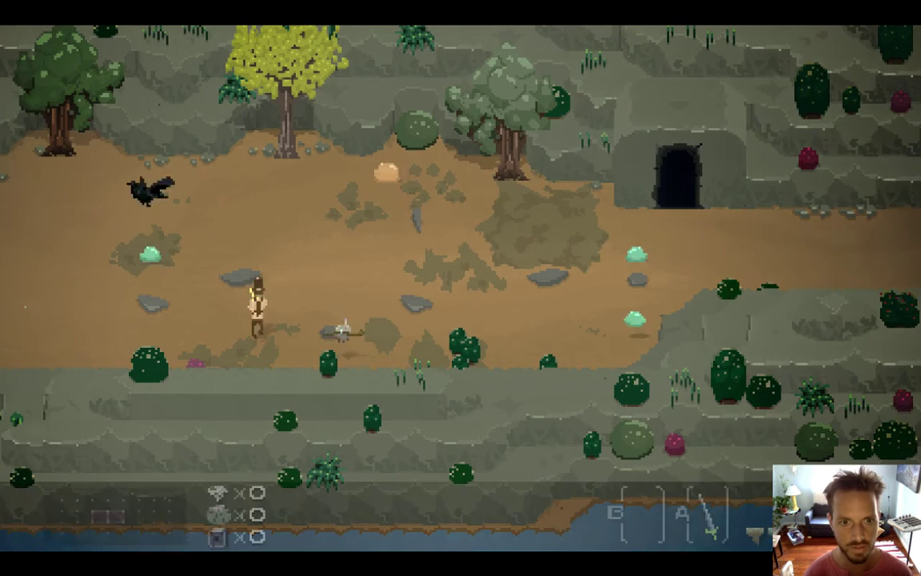
key("a")
key("a")
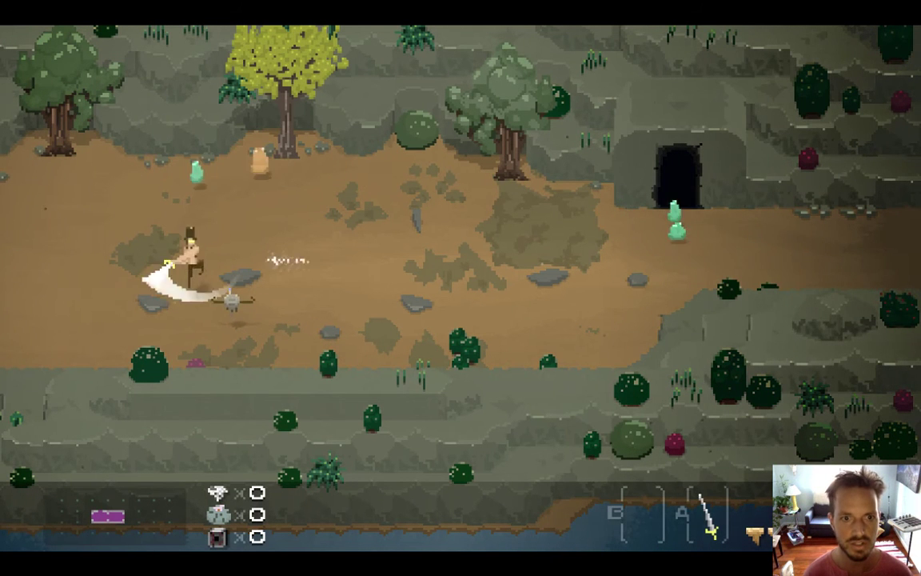
key("Up")
key("a")
key("Up")
key("Left")
key("Left")
key("Right")
key("Left")
key("Up")
key("Left")
key("Right")
key("Down")
key("Left")
key("Up")
key("Down")
key("Right")
key("Down")
key("Left")
key("x")
key("Left")
key("Down")
key("super+q")
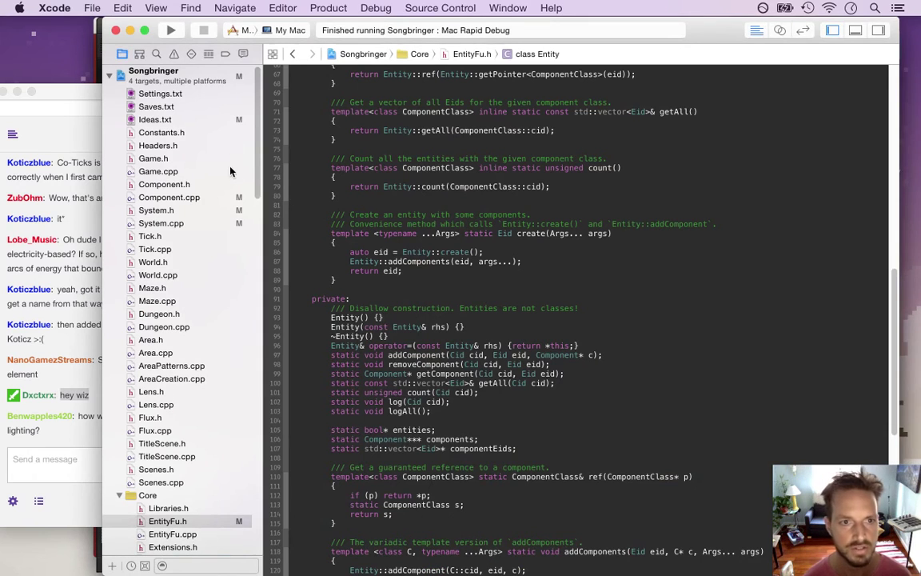
In launchGhostSword in System.cpp, set maxDuration to 1.0f, save the file and run the Songbringer build.
left_click(167, 223)
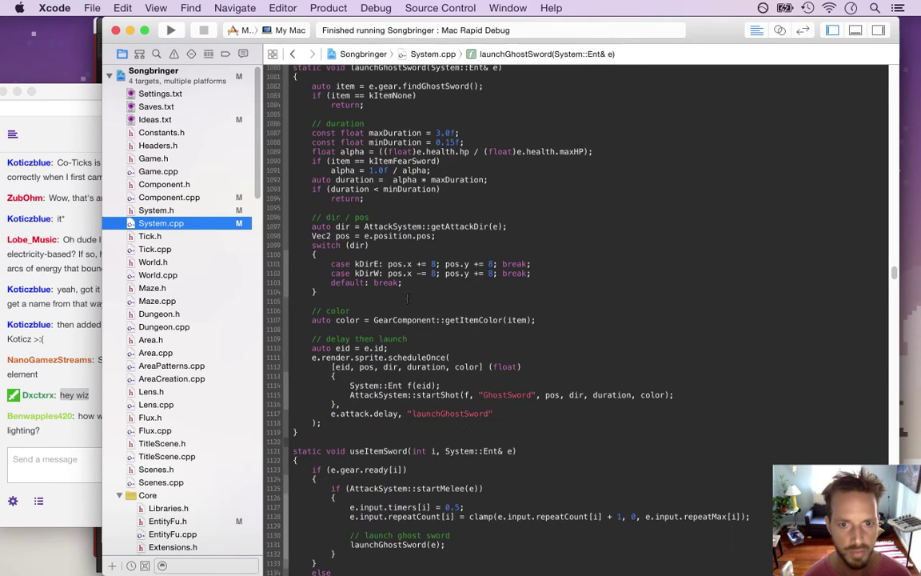
left_click(439, 132)
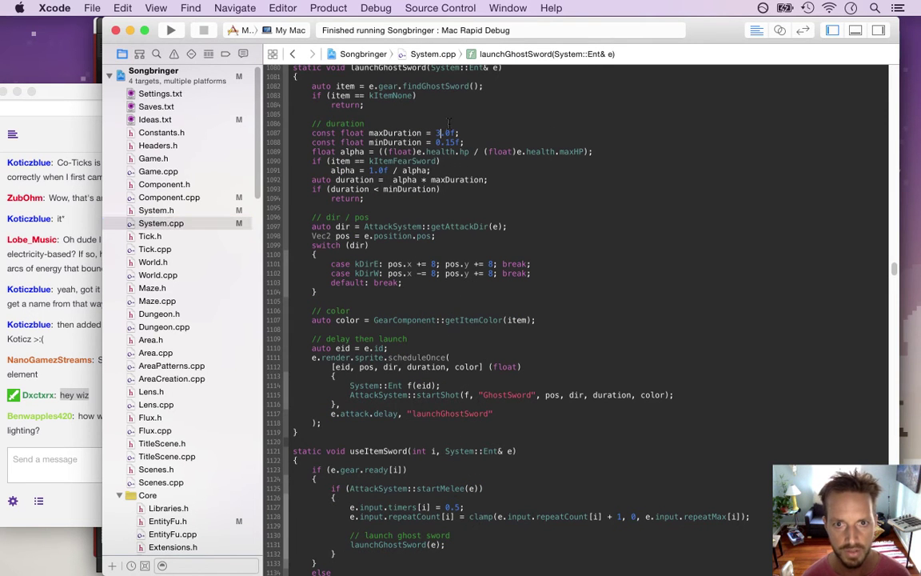
type("1")
key("super+s")
key("super+r")
Read the Twitch chat question about how to make chain effect lighting while the build runs.
left_click(80, 436)
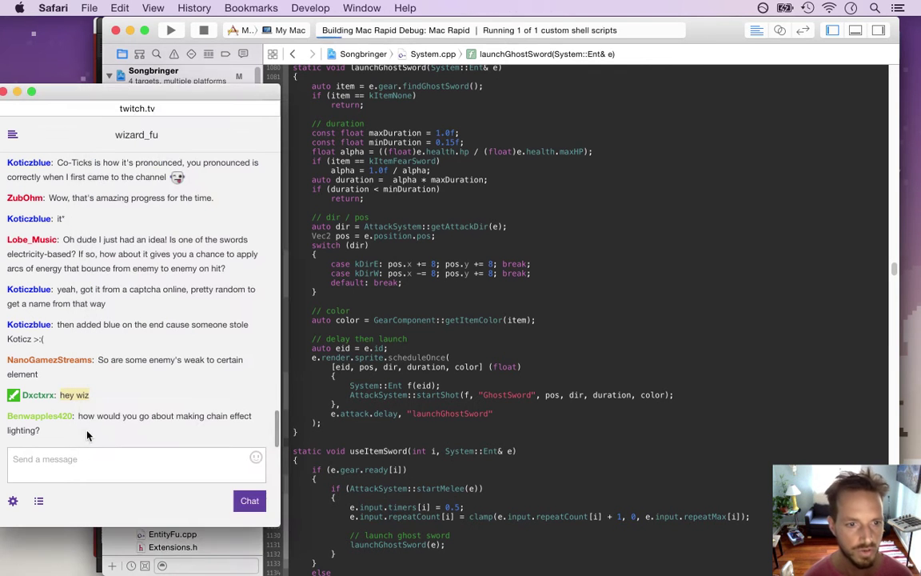
left_click_drag(80, 416, 492, 470)
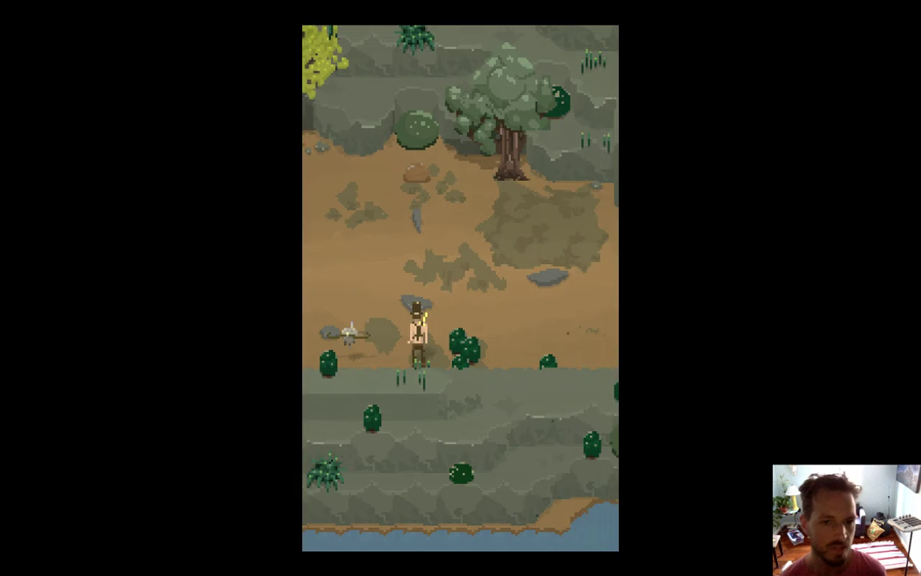
Test the 1.0f ghost sword duration in Songbringer by attacking the overworld enemies from several directions, and quit the game.
key("Left")
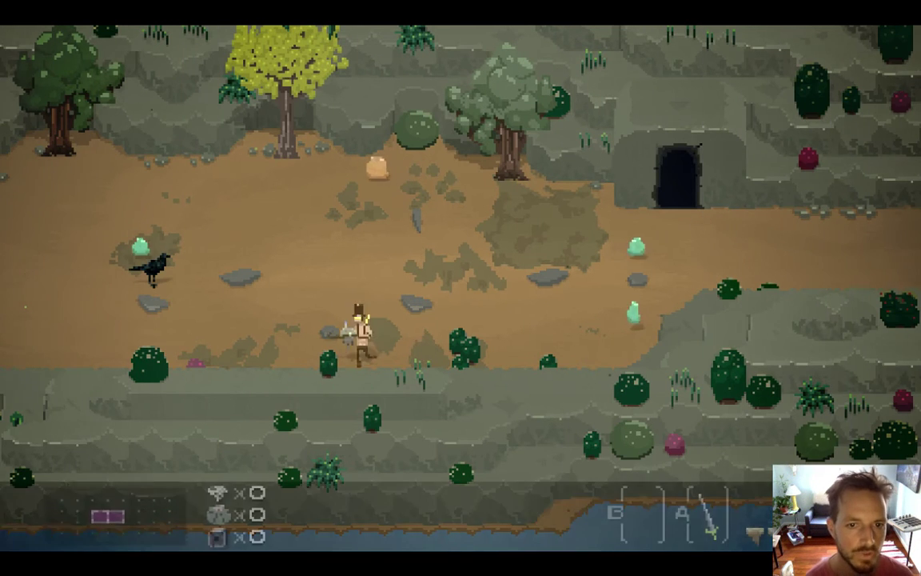
key("Up")
key("Left")
key("Up")
key("space")
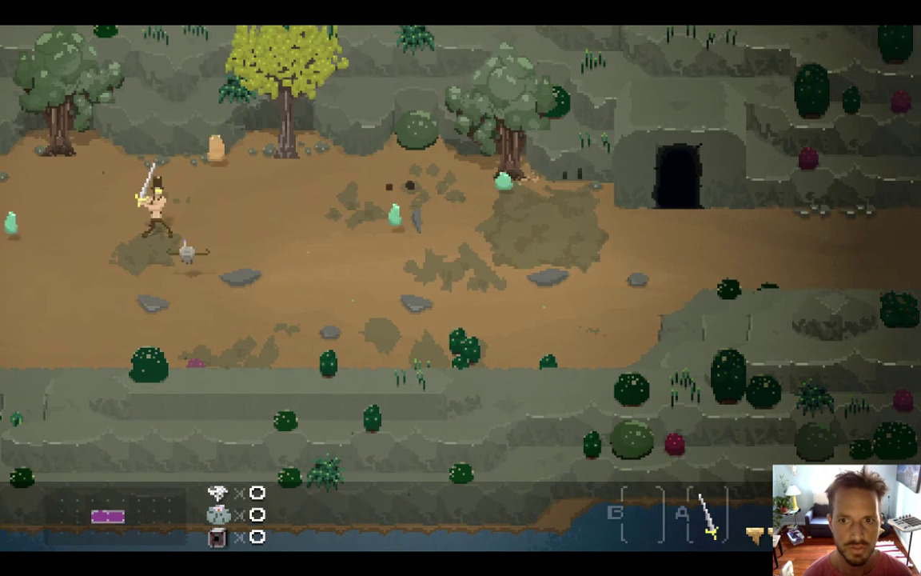
key("Up")
key("Right")
key("Right")
key("space")
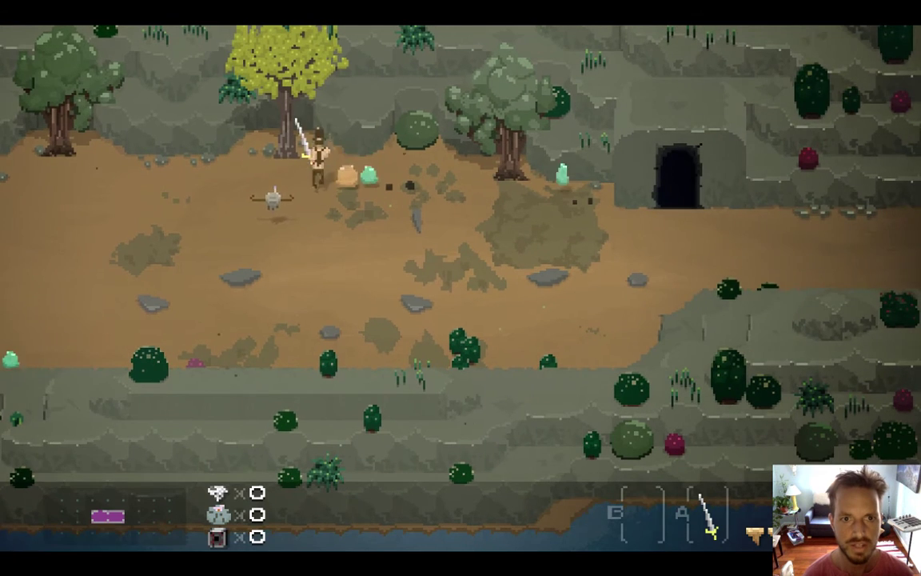
key("Up")
key("space")
key("Down")
key("Right")
key("Left")
key("Up")
key("Right")
key("Down")
key("Up")
key("Right")
key("Left")
key("space")
key("Left")
key("Down")
key("Right")
key("x")
key("Left")
key("Down")
key("Up")
key("Right")
key("x")
key("Down")
key("Left")
key("Left")
key("Up")
key("x")
key("Right")
key("Down")
key("Right")
key("Left")
key("x")
key("Down")
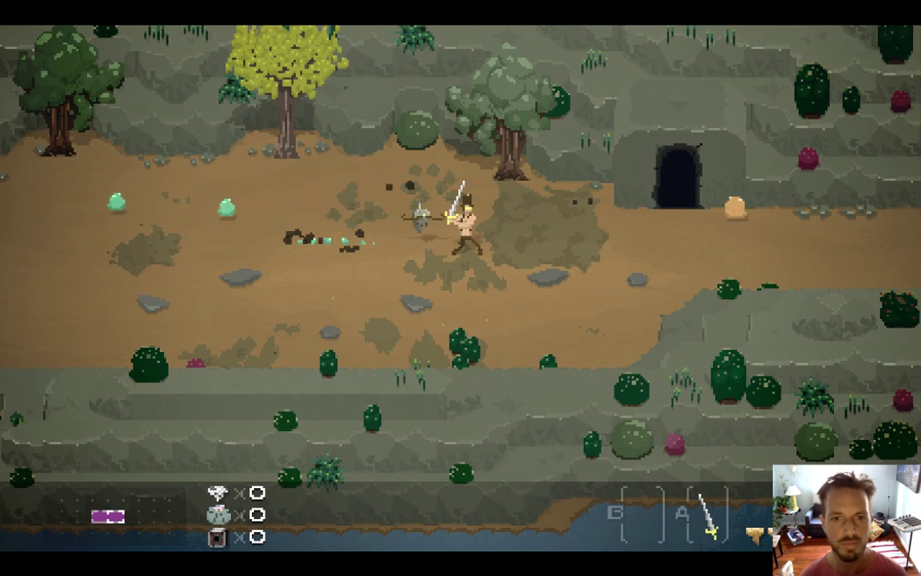
key("Left")
key("Down")
key("Right")
key("Left")
key("space")
key("Right")
key("Left")
key("Up")
key("space")
key("Down")
key("Right")
key("Up")
key("space")
key("Up")
key("Right")
key("space")
key("Left")
key("Left")
key("Right")
key("Down")
key("space")
key("Right")
key("Left")
key("Down")
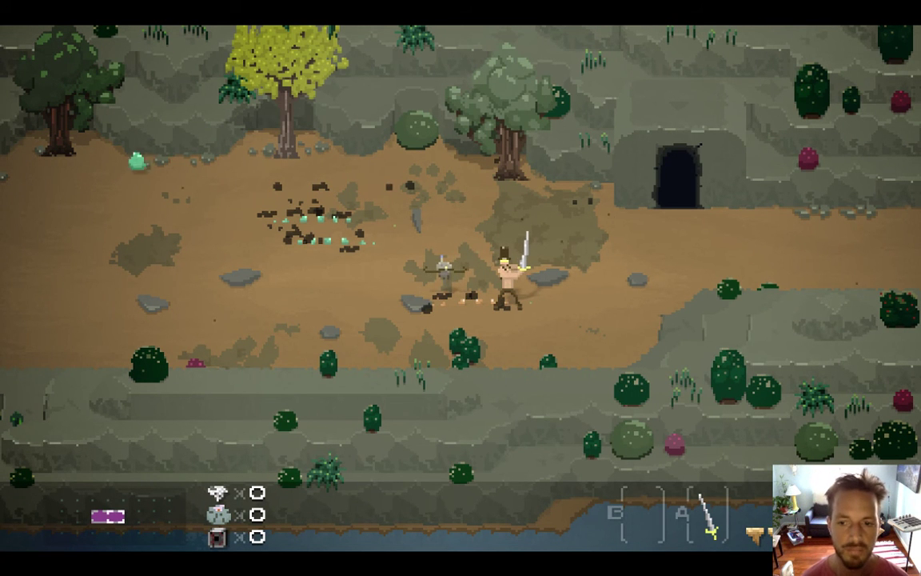
key("super+q")
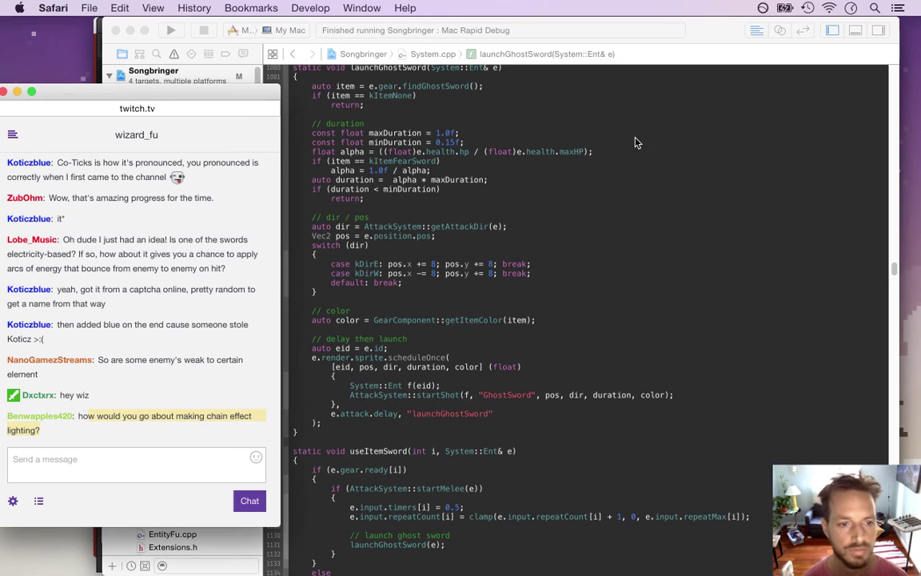
Look back over the chat messages leading up to the chain effect question, and return to the System.cpp code.
left_click_drag(92, 175, 132, 411)
left_click(449, 300)
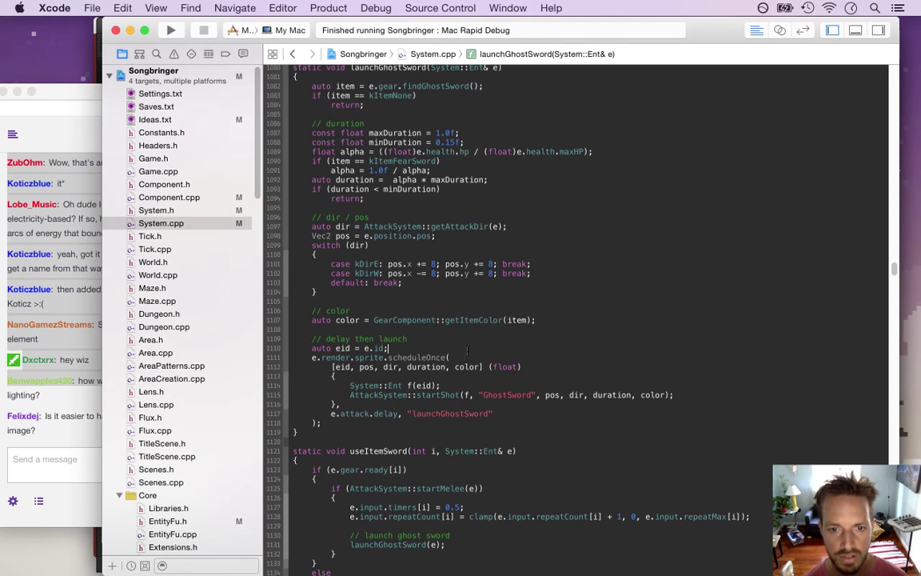
Read the chat question about rotating the sword in code versus using an image, and the comment about the Zelda homage.
left_click(83, 438)
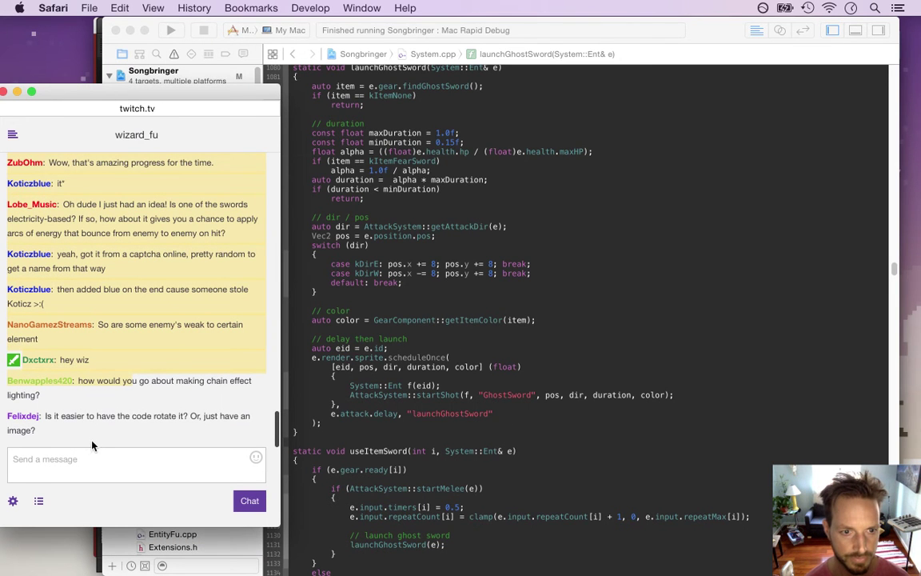
left_click_drag(52, 418, 143, 437)
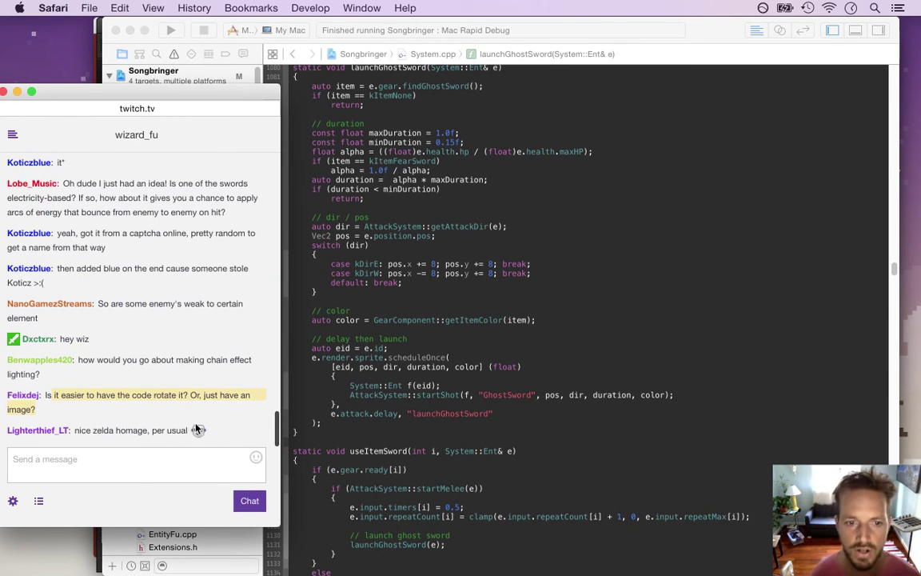
left_click(90, 410)
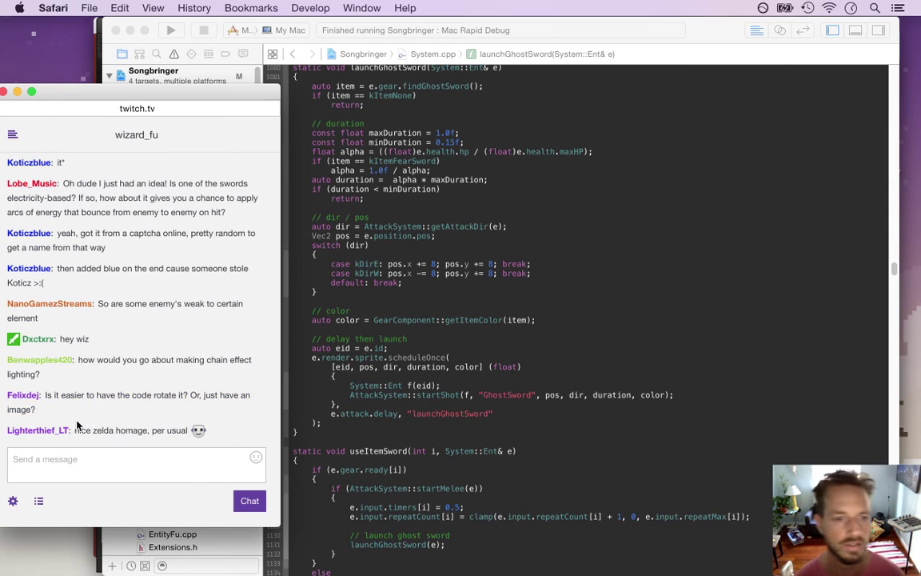
triple_click(48, 397)
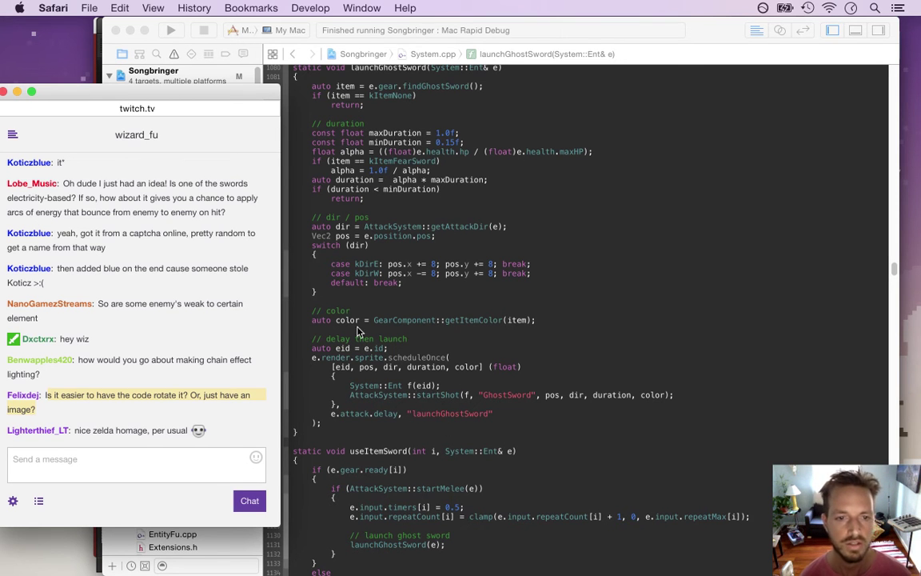
left_click_drag(76, 431, 189, 430)
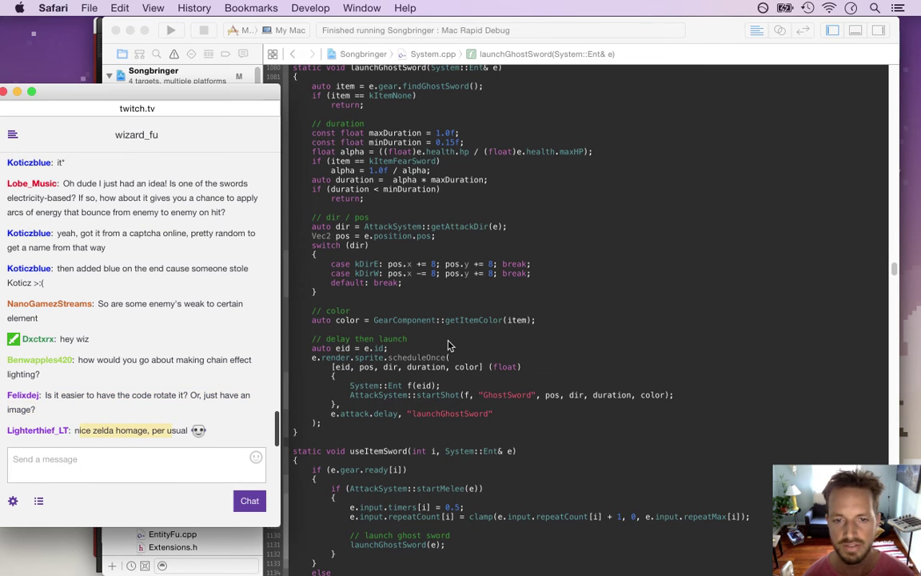
Read the newest Twitch chat comment about the swords being worked in already, and return to Photoshop's Image Size dialog.
key("super+Tab")
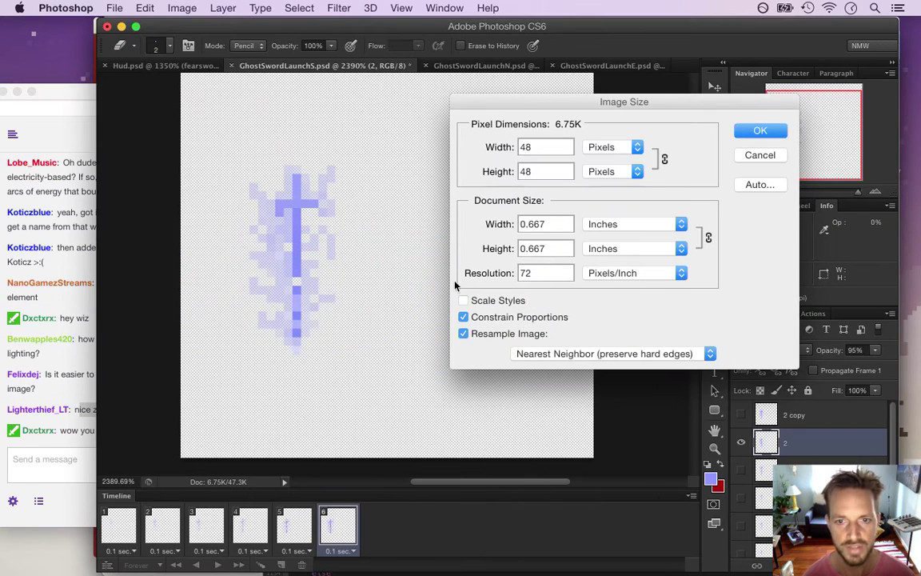
left_click(541, 171)
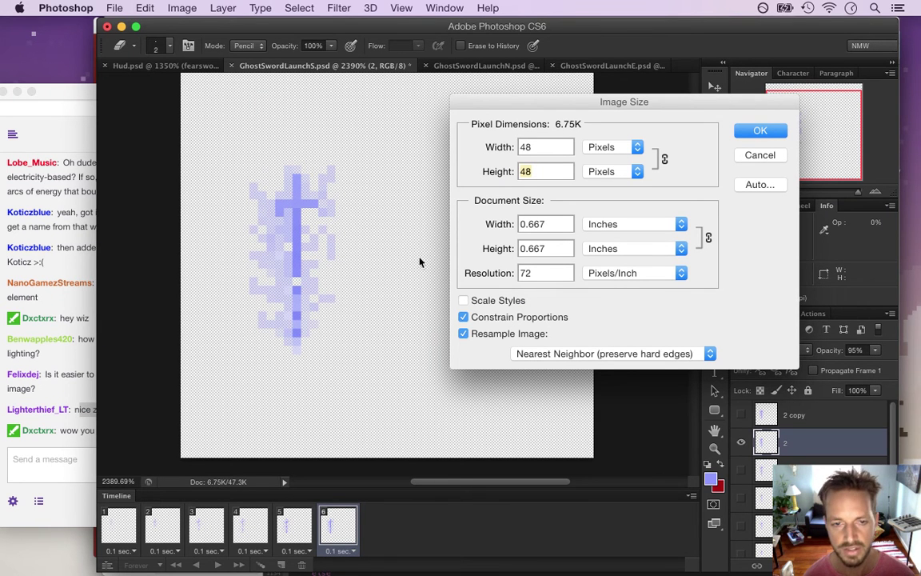
left_click(67, 441)
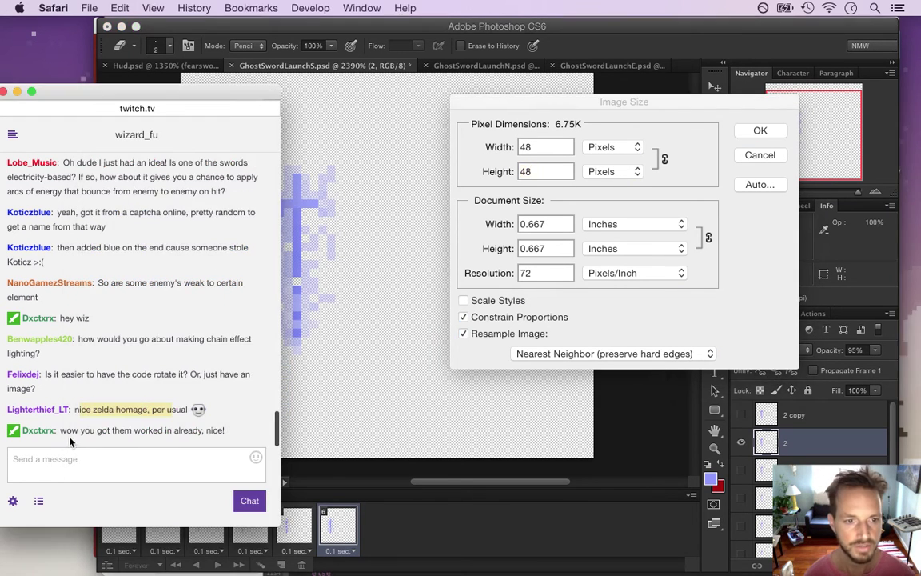
left_click(84, 433)
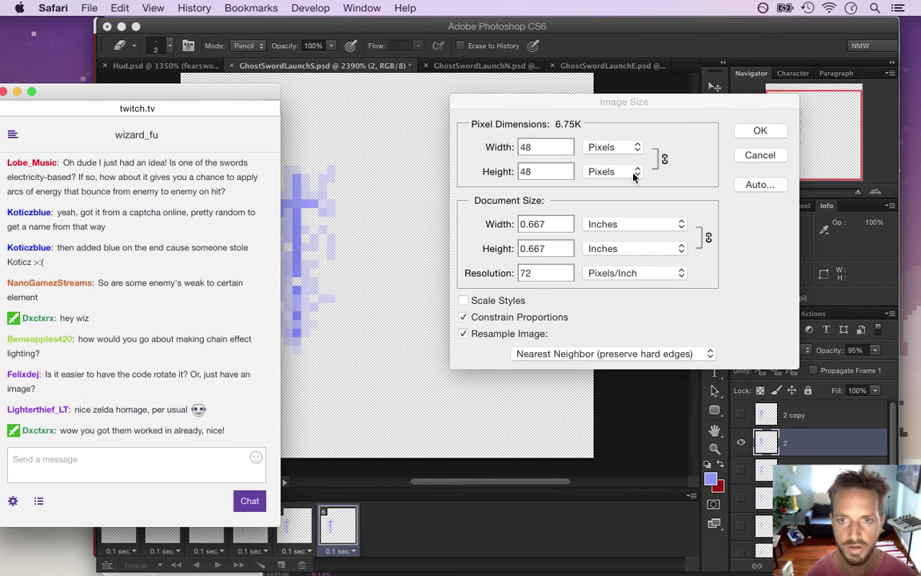
left_click(617, 196)
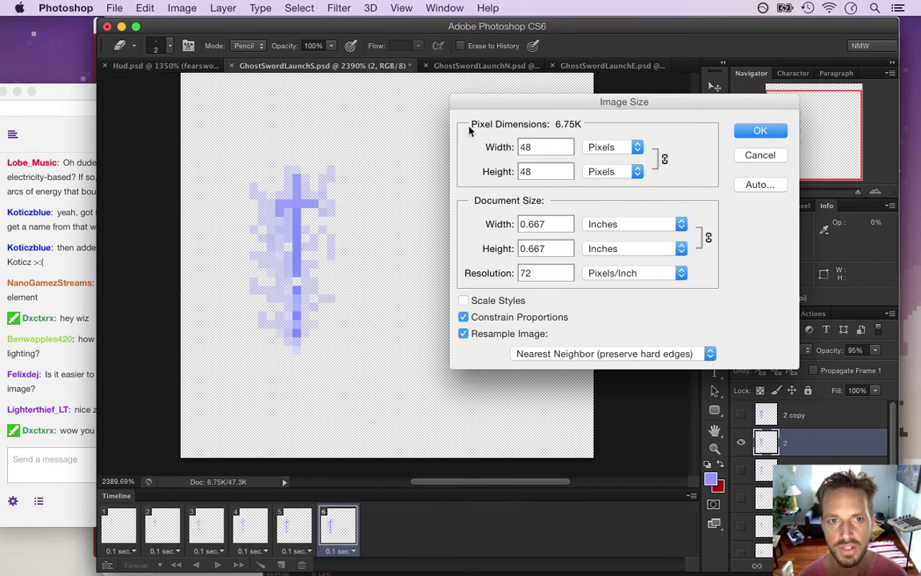
Calculate 48 × 0.618 in Calculator to find the new image height, and return to Photoshop's Image Size dialog.
left_click(543, 170)
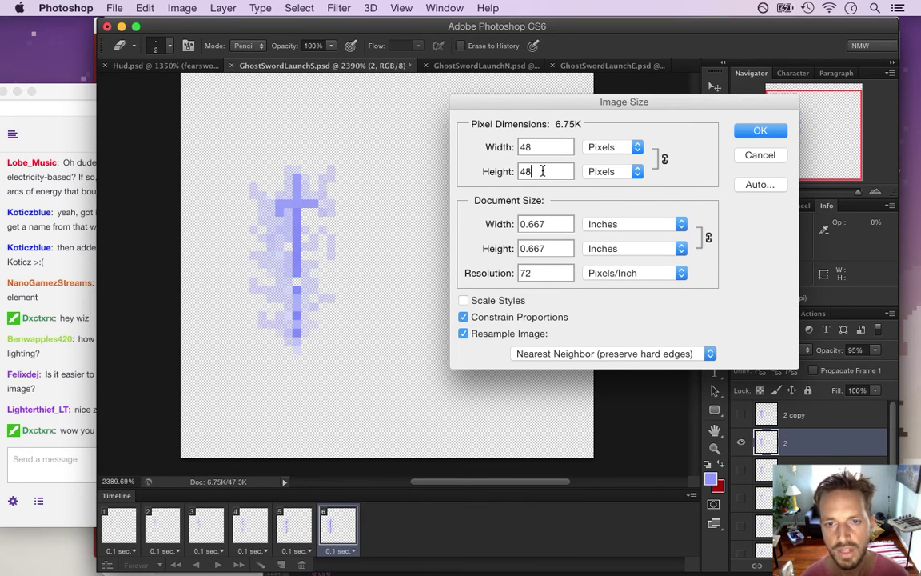
left_click_drag(543, 171, 518, 177)
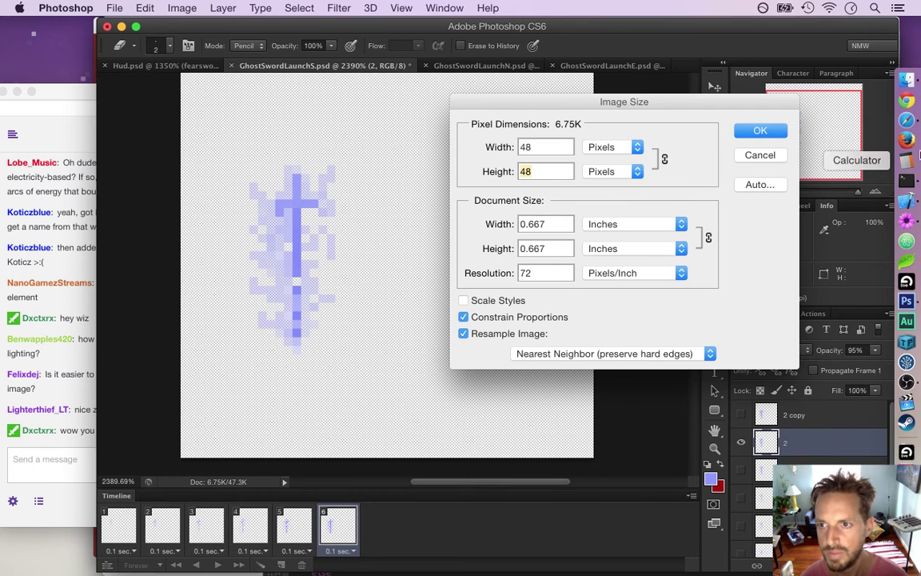
left_click(907, 160)
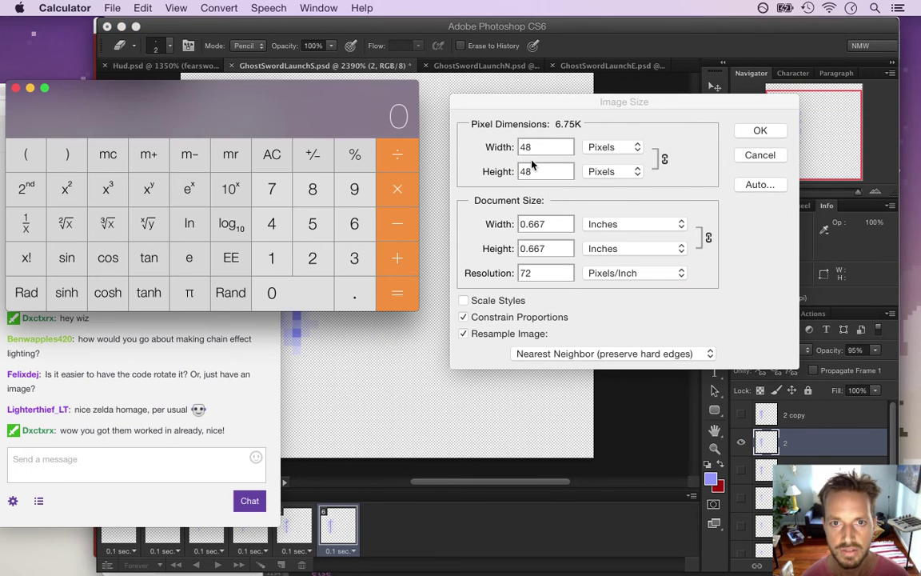
left_click_drag(271, 97, 408, 68)
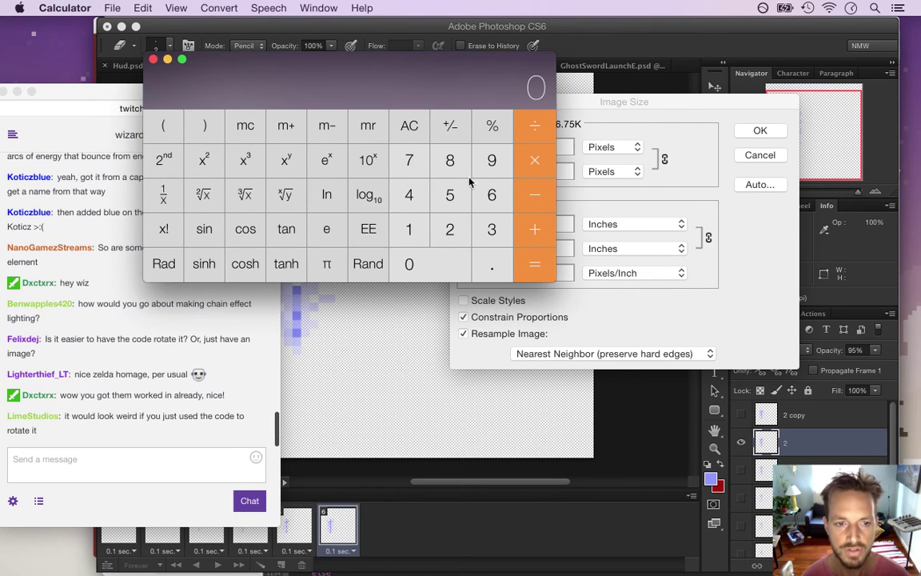
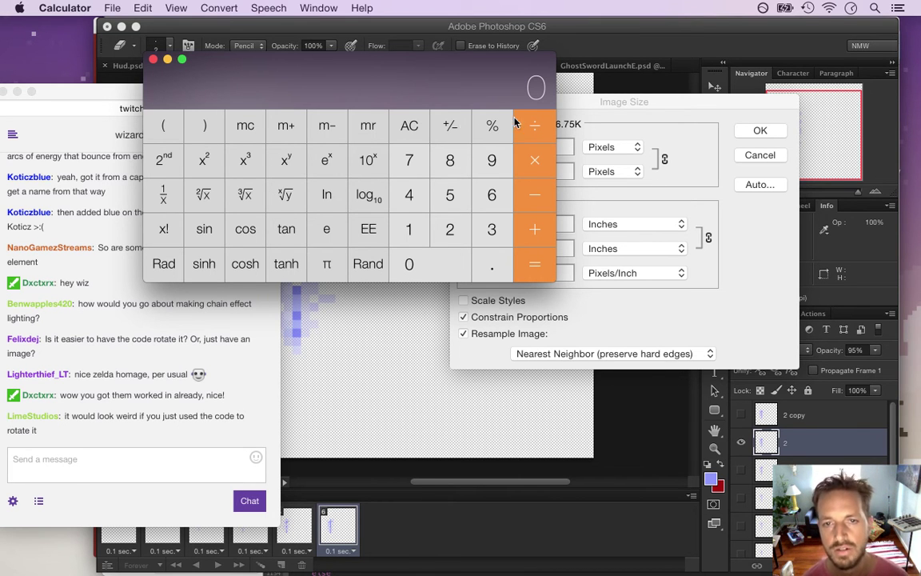
left_click_drag(476, 74, 507, 57)
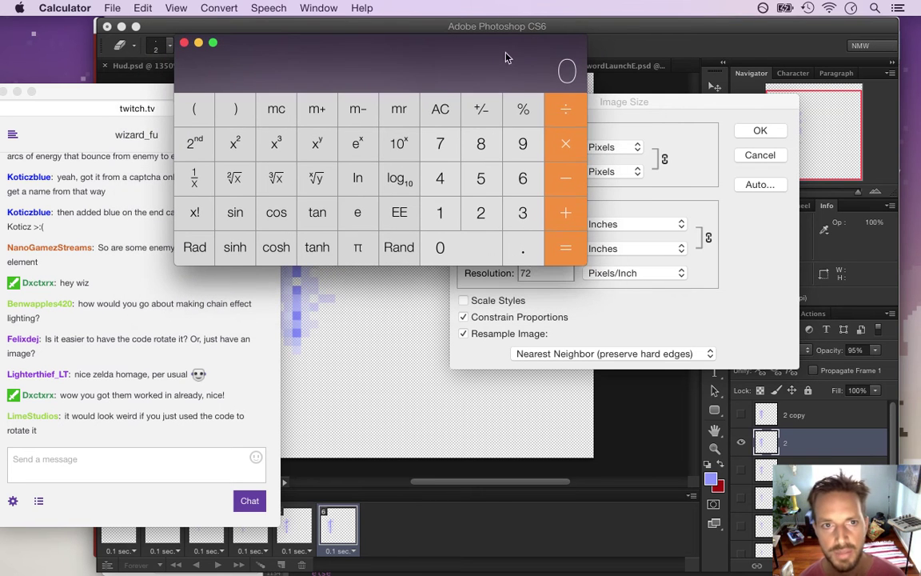
left_click(440, 177)
left_click(480, 144)
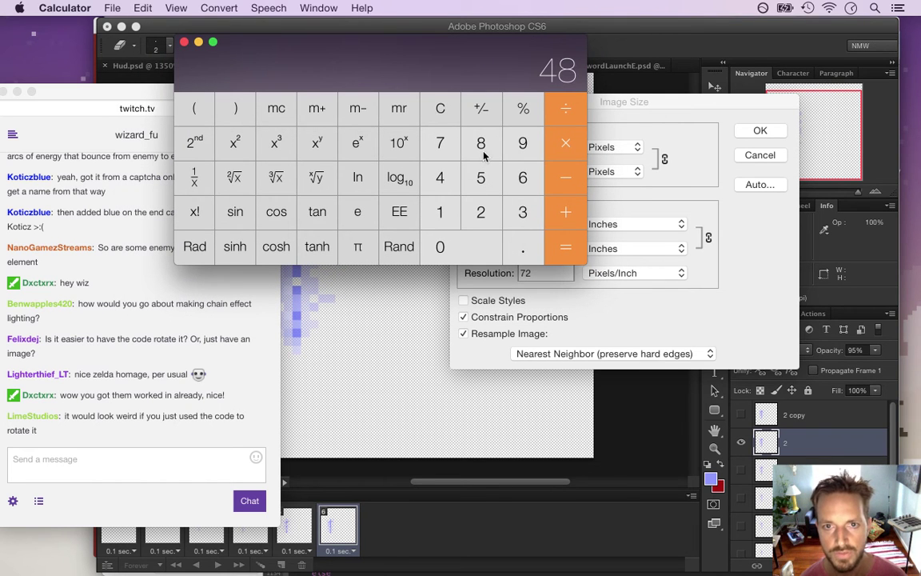
left_click(565, 143)
left_click(523, 247)
left_click(522, 181)
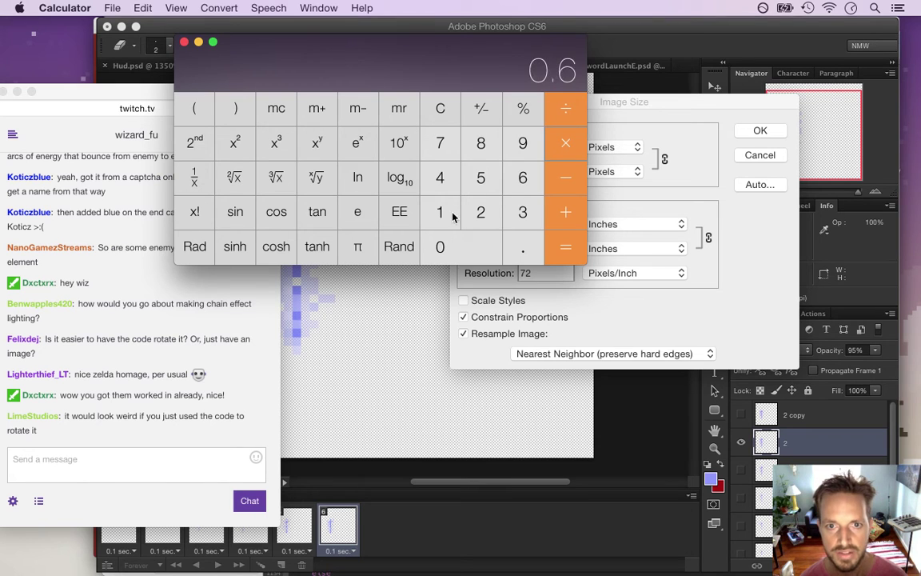
left_click(440, 212)
left_click(481, 144)
left_click(569, 241)
left_click(586, 109)
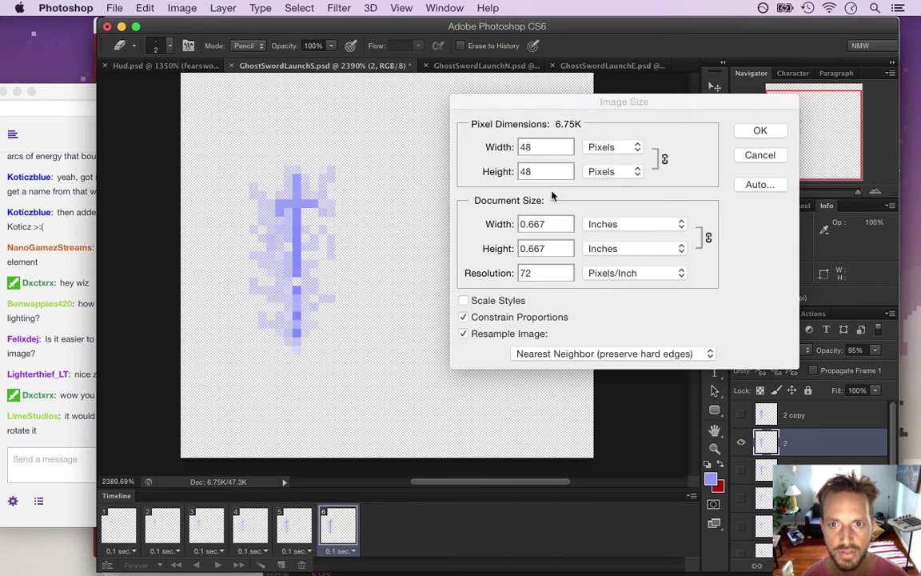
Resize GhostSwordLaunchS.psd to 48 px wide by 30 px high with Constrain Proportions turned off.
type("30")
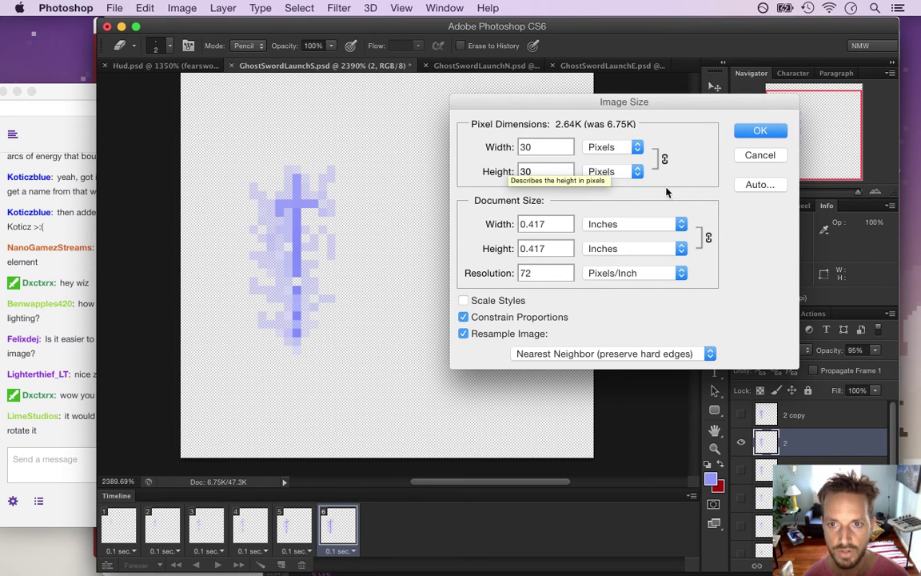
left_click(476, 318)
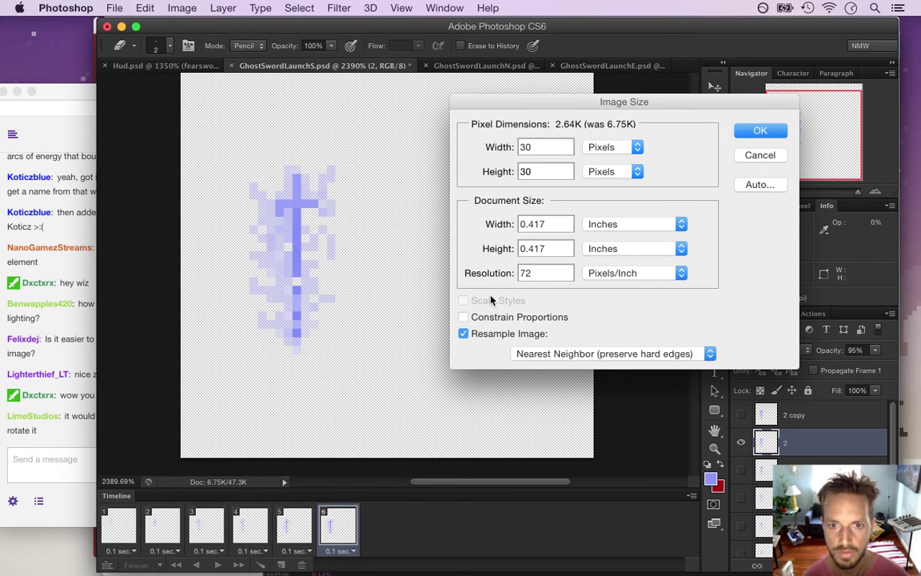
type("48")
key("Return")
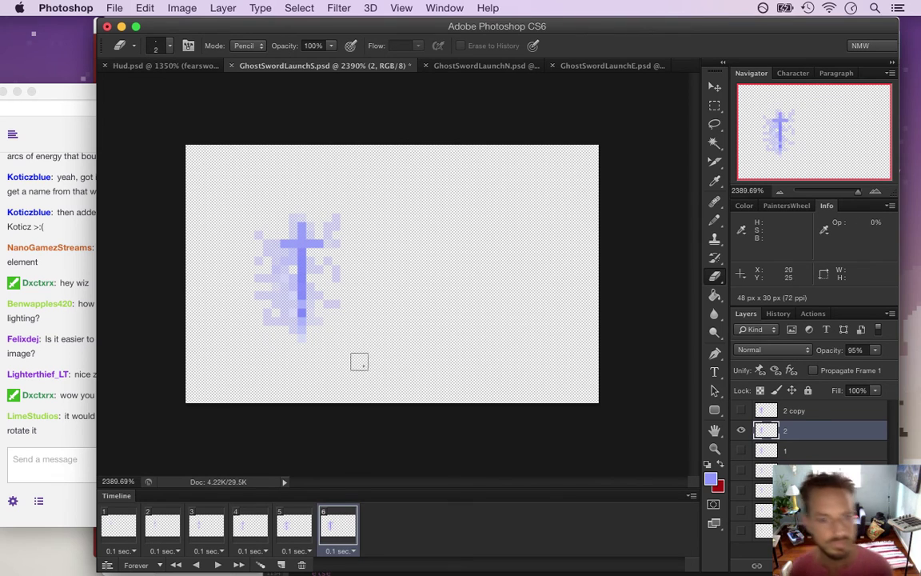
Delete frames 2 to 6 from the animation, keeping only frame 1.
left_click(136, 530)
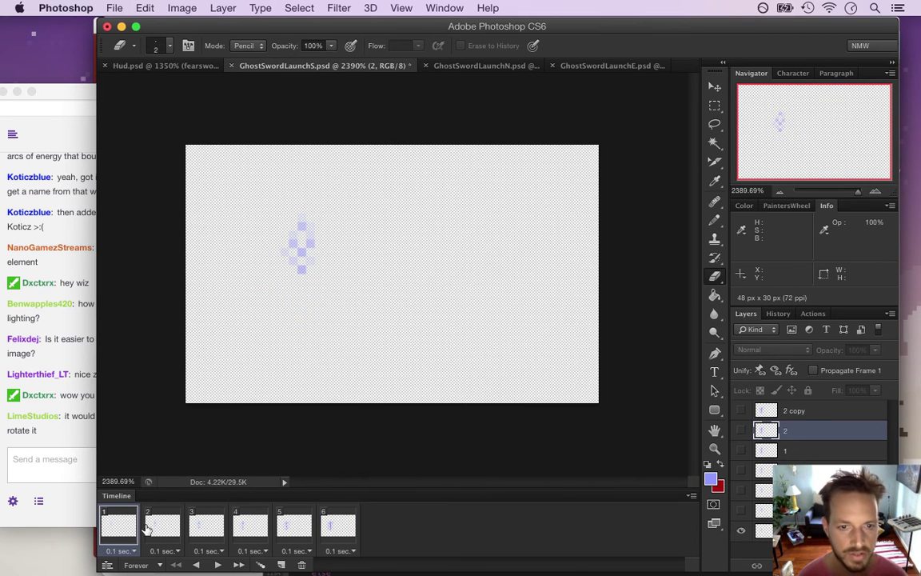
key("v")
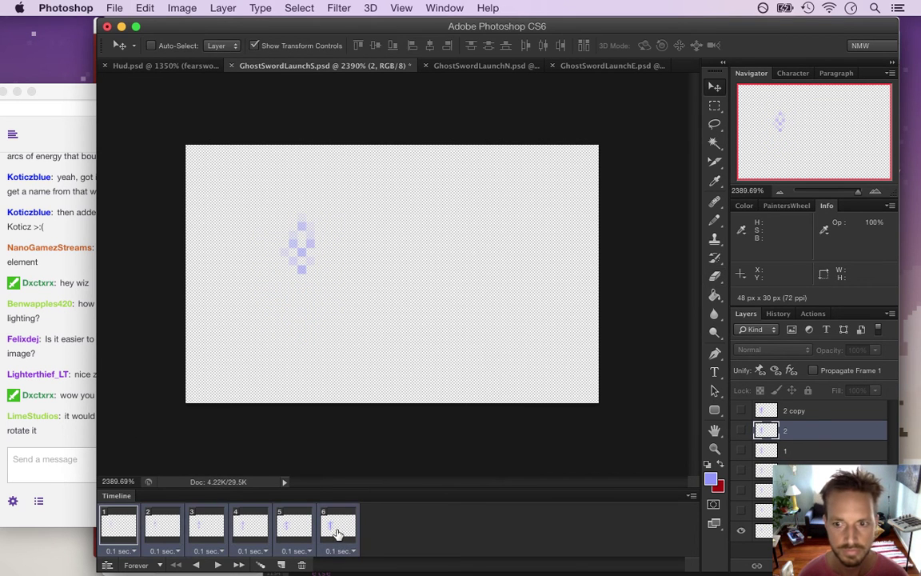
left_click(807, 413)
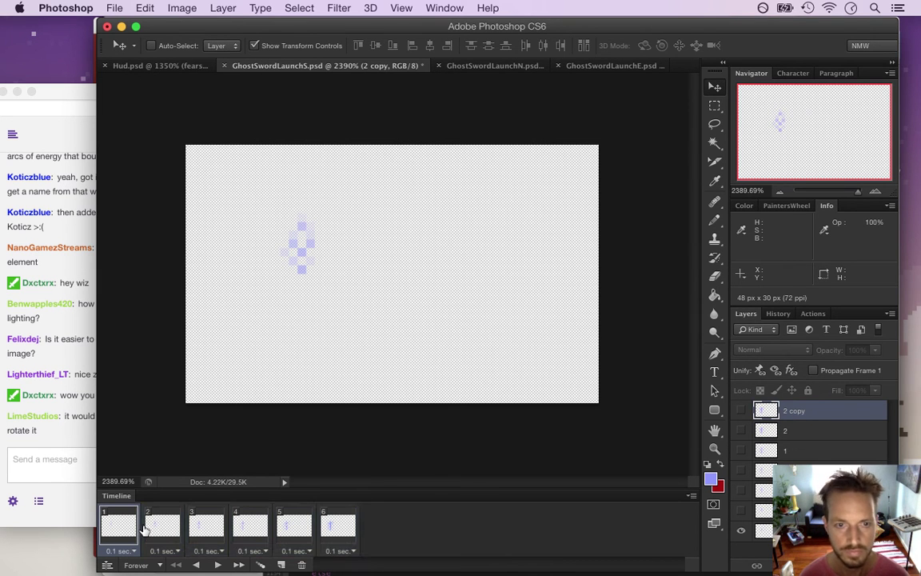
left_click(336, 525)
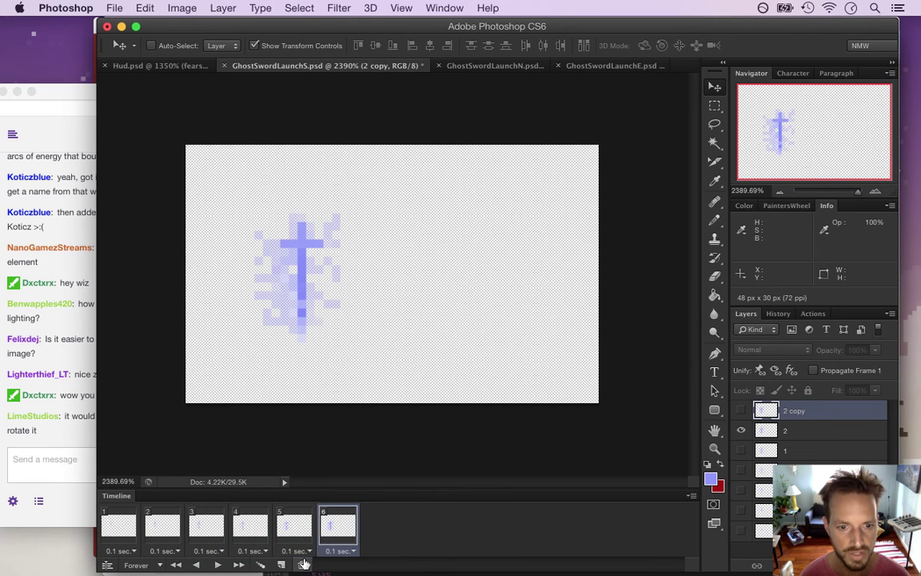
left_click(302, 565)
left_click(302, 565)
left_click(302, 565)
left_click(302, 565)
left_click(302, 565)
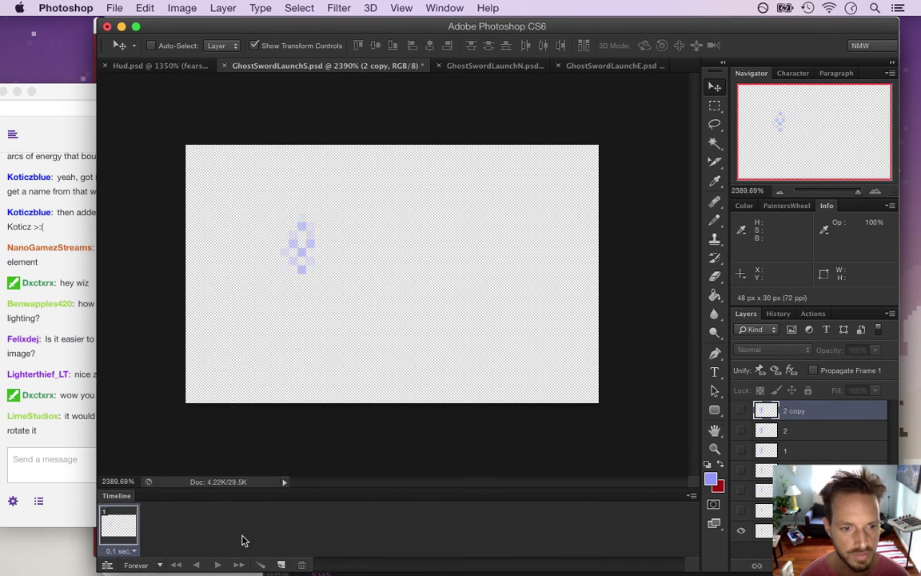
Move the particles on layer -3 to the lower middle of the canvas and hide that layer.
left_click(766, 529)
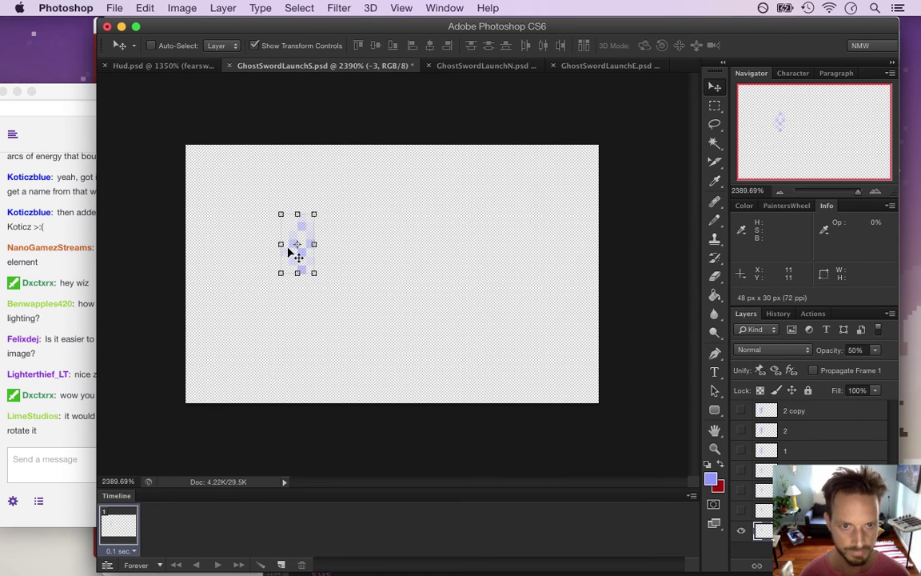
left_click_drag(298, 230, 386, 308)
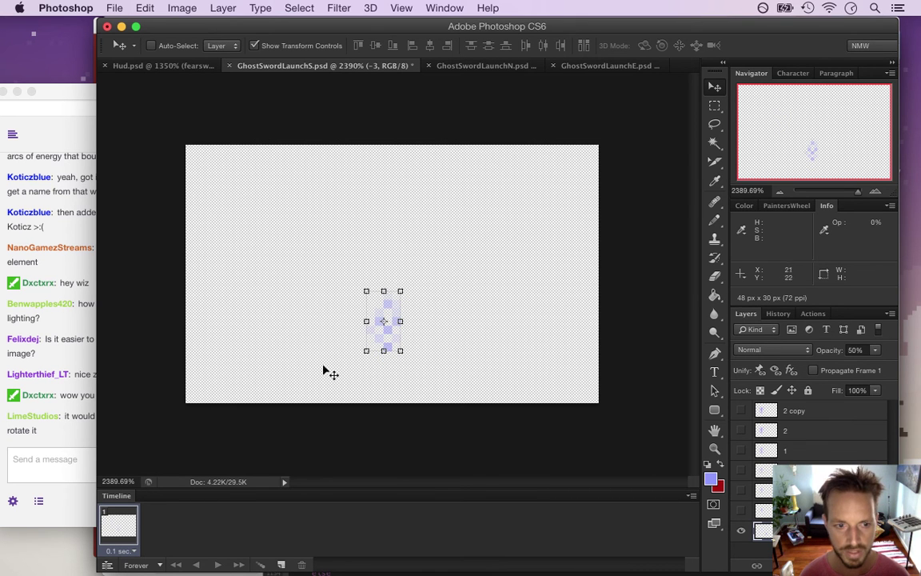
left_click(741, 530)
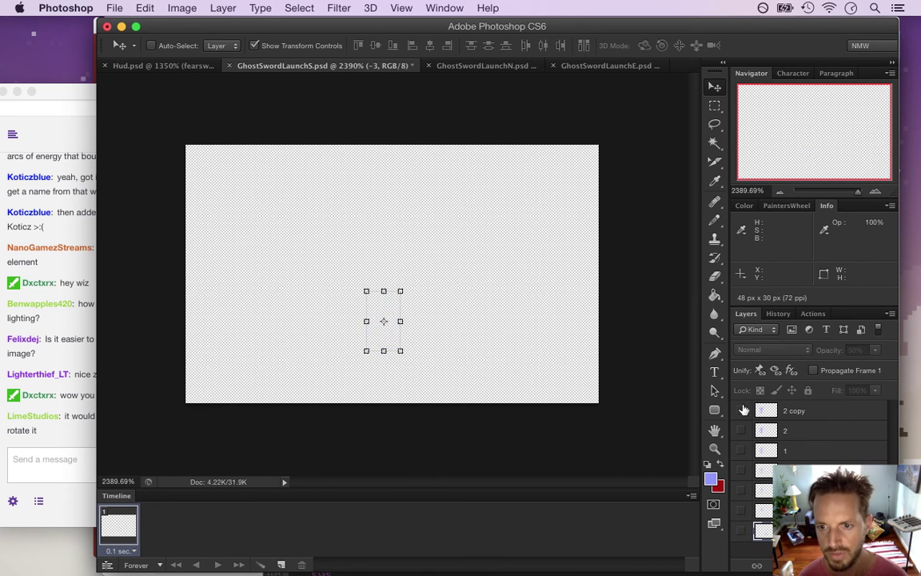
Show the "2 copy" layer, rename it 3, and move its sword to the bottom edge at the canvas's middle.
left_click(740, 410)
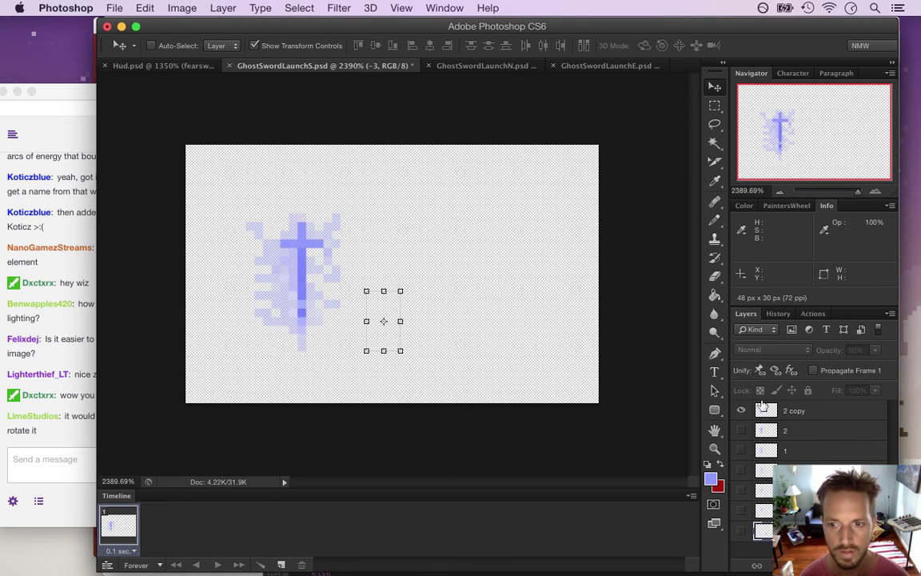
left_click(782, 412)
type("3")
key("Return")
left_click_drag(290, 296, 385, 314)
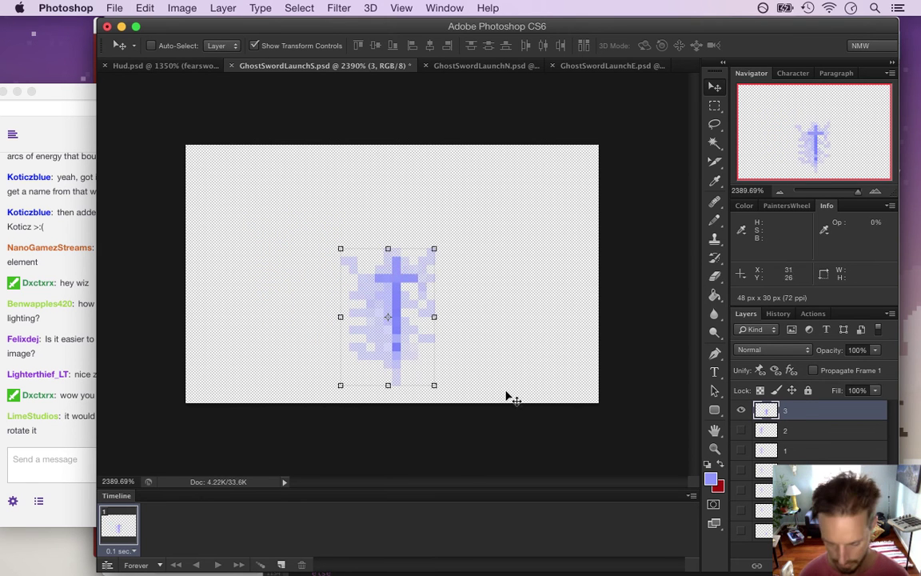
key("Down")
key("Down")
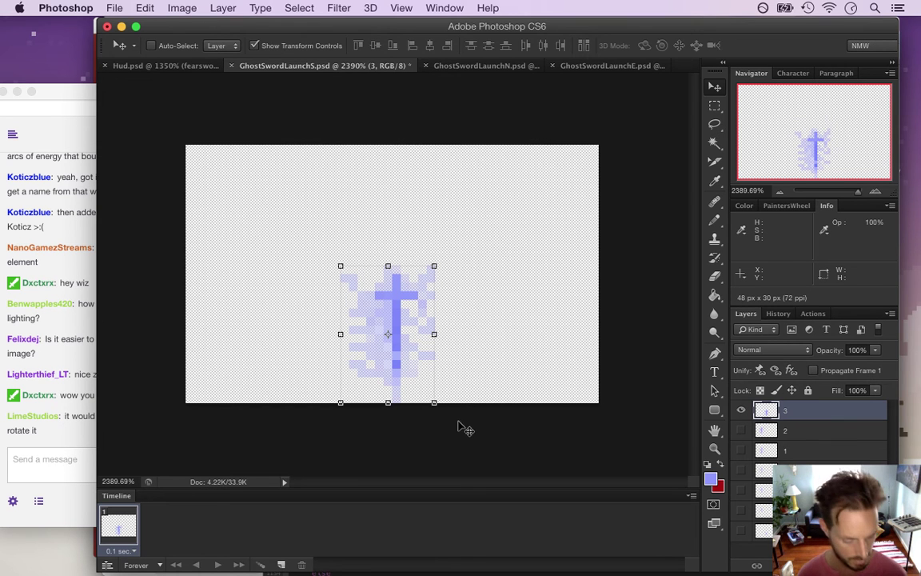
Check the sword's horizontal centring with rectangular marquee selections on each side of its blade, and deselect.
key("m")
left_click_drag(400, 252, 602, 359)
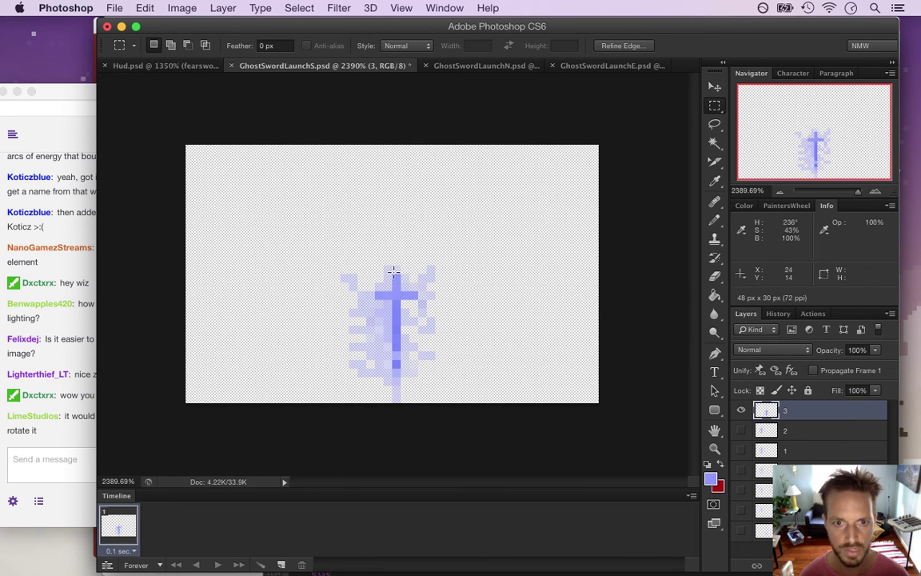
left_click_drag(390, 249, 183, 349)
left_click_drag(181, 230, 391, 359)
left_click(409, 310)
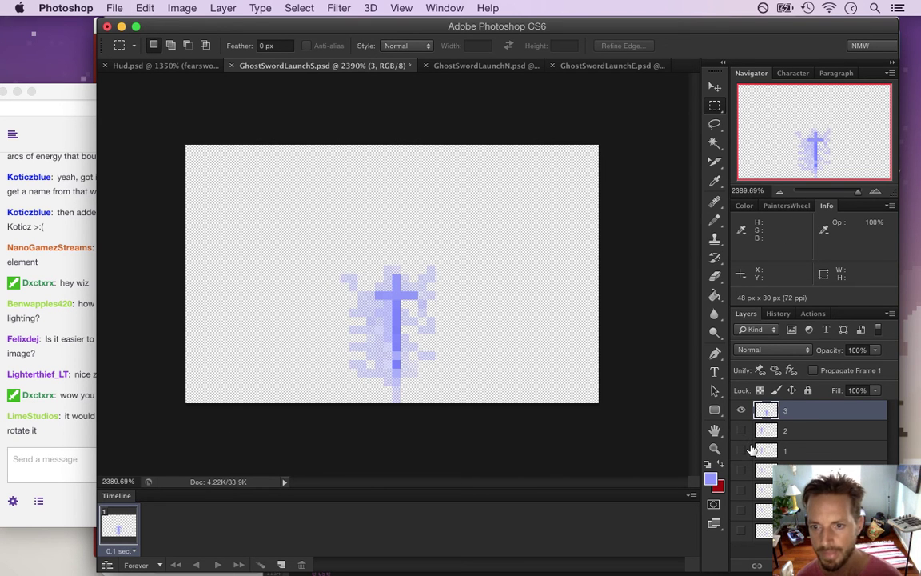
Show layer 2 and move its sword into alignment with the sword on layer 3.
left_click(742, 411)
left_click(742, 430)
left_click(759, 431)
key("v")
left_click_drag(314, 262, 408, 314)
key("Up")
key("Down")
Show layer 1, align its sword with the swords on layers 2 and 3, and save the file.
left_click(741, 450)
left_click(800, 450)
left_click_drag(307, 253, 400, 298)
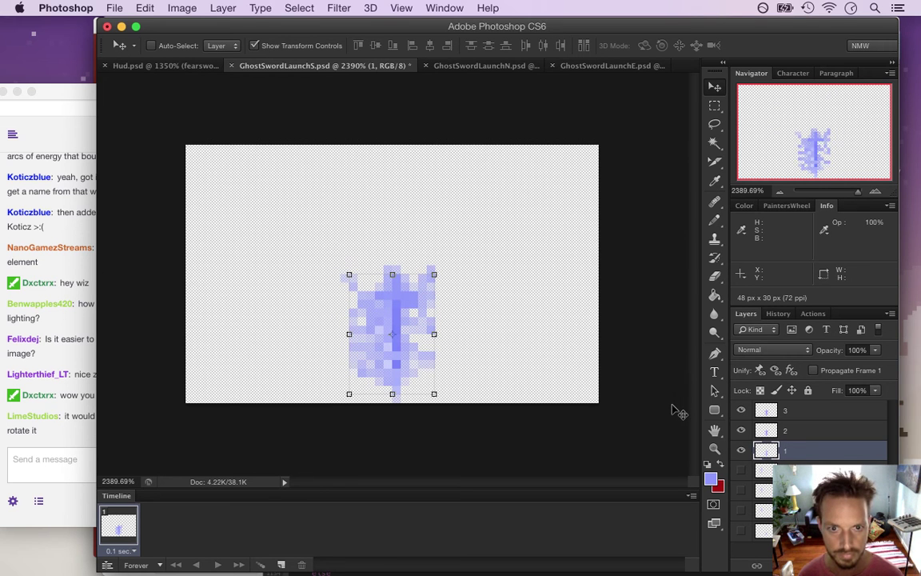
key("Up")
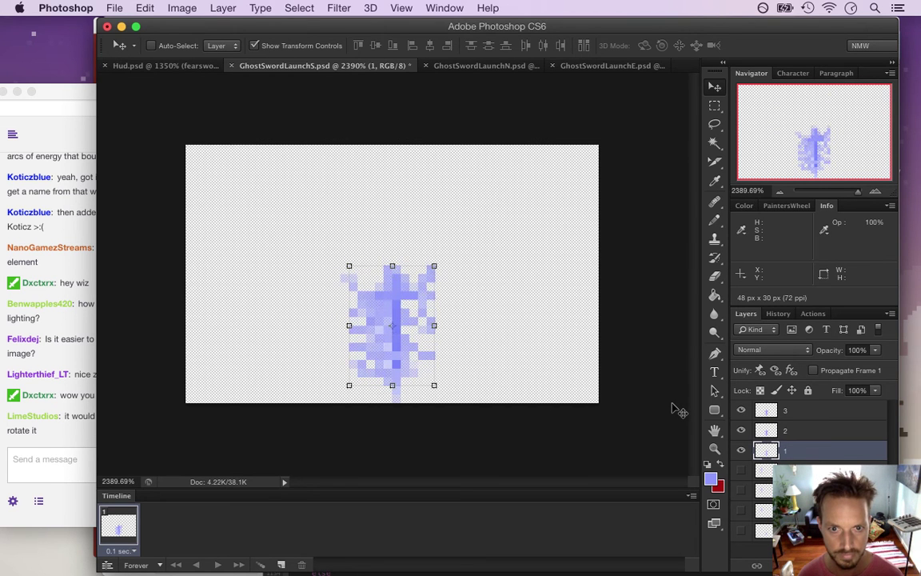
key("super+s")
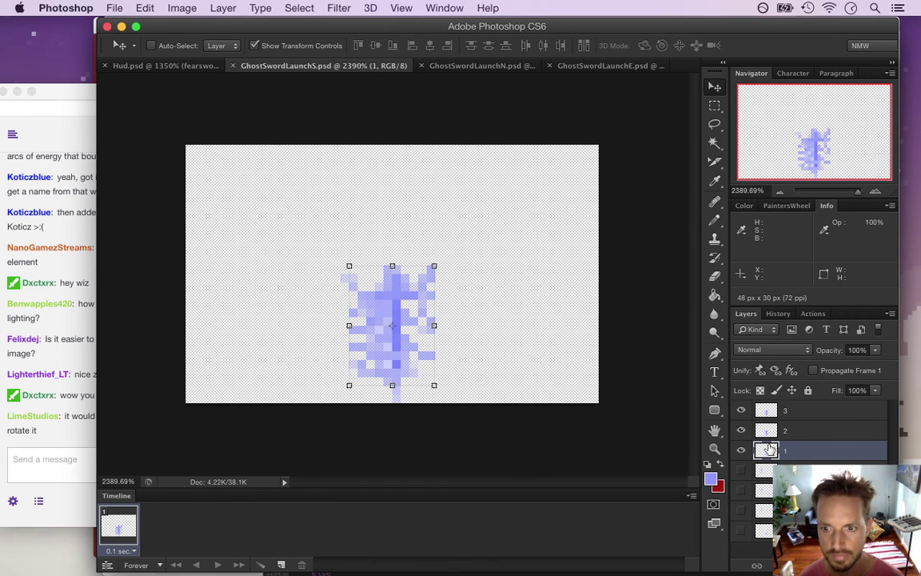
Show layer 0 and move its sword particles into alignment with the sword on layer 1.
left_click(741, 471)
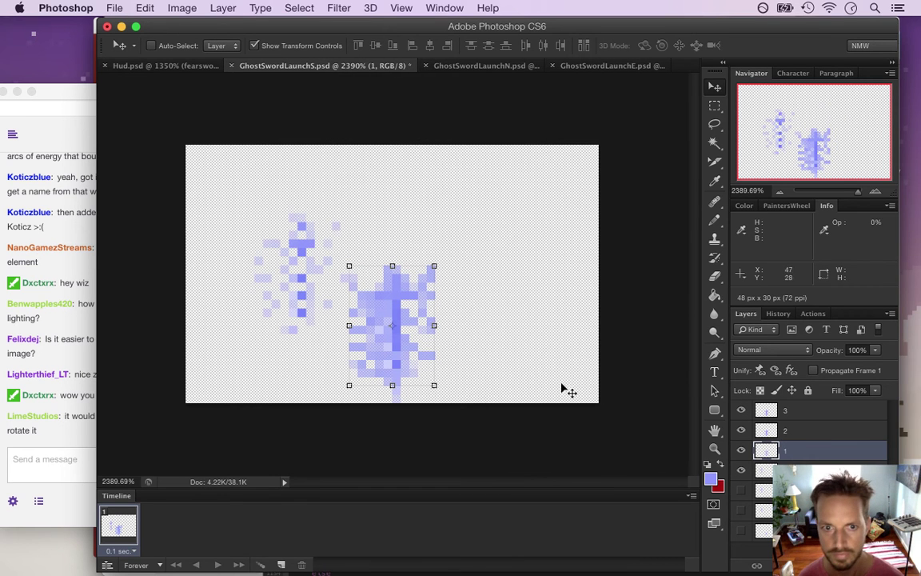
left_click(768, 471)
left_click_drag(300, 248, 393, 299)
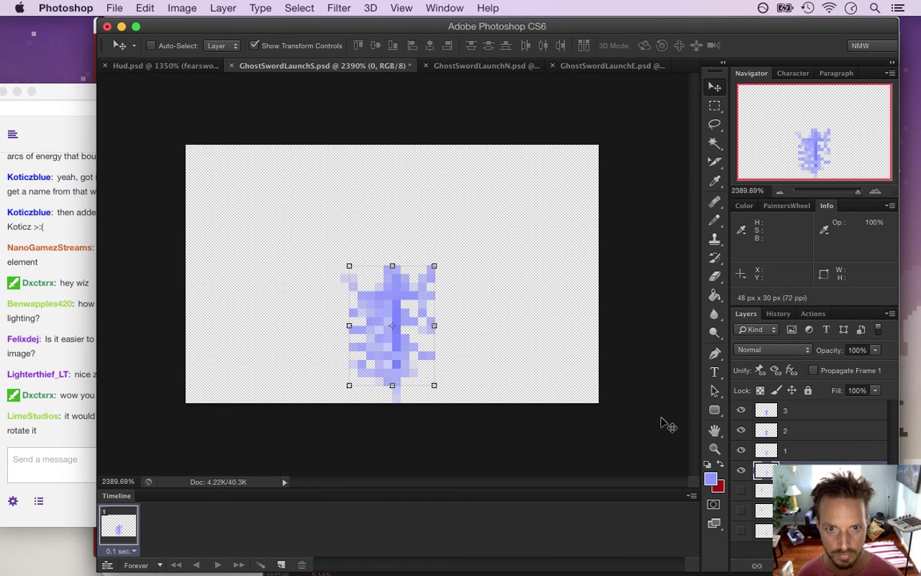
Show layer -1 and move its sword particles into alignment with the sword on the layers above.
left_click(741, 491)
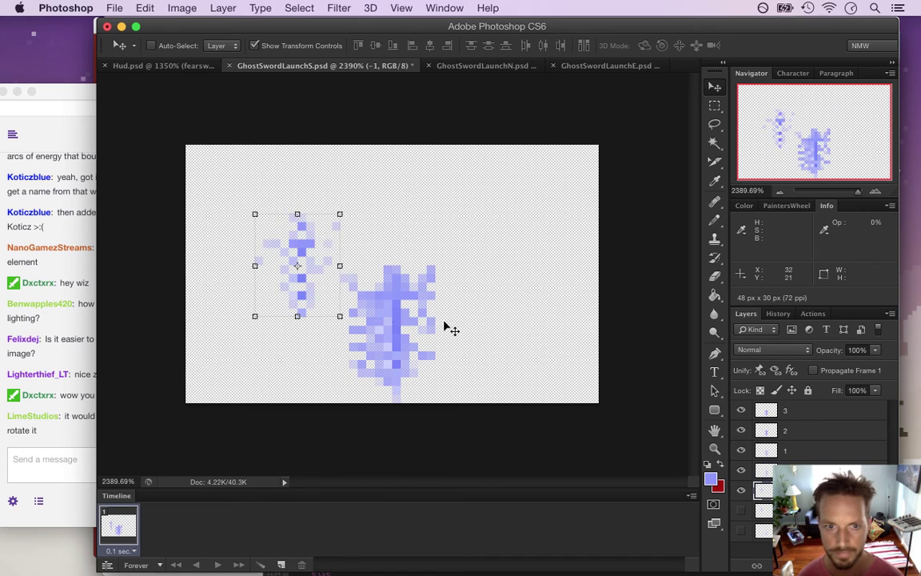
left_click_drag(304, 241, 400, 293)
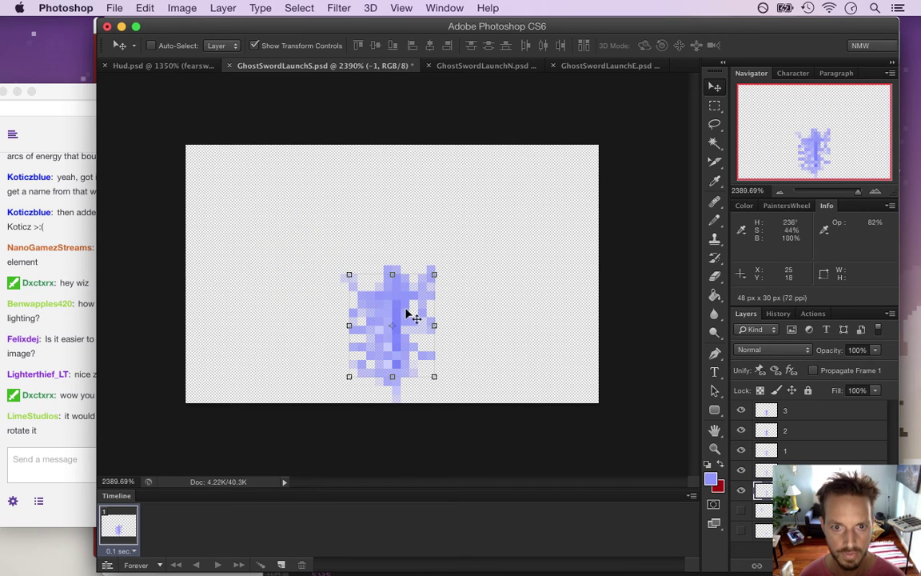
key("Up")
key("Up")
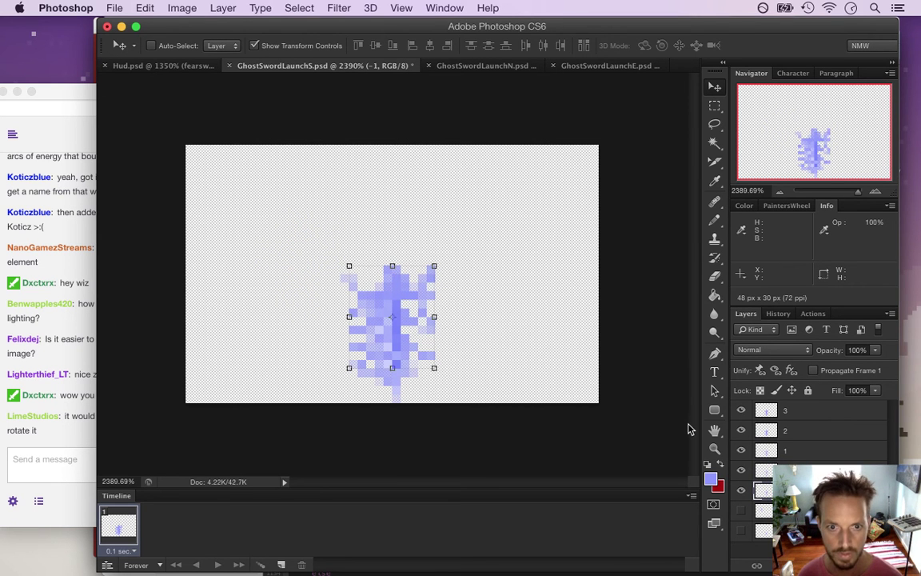
key("Up")
key("Down")
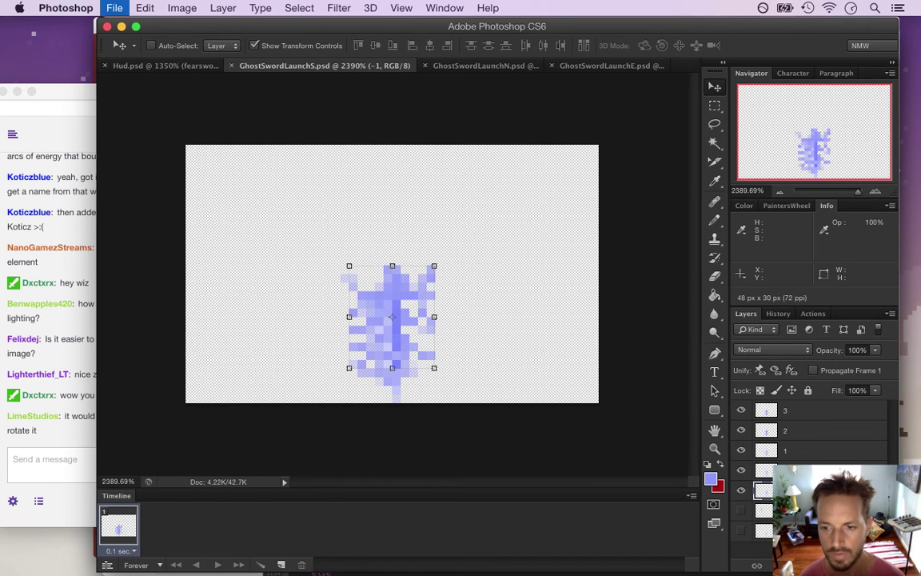
Show layer -2 and move its sword particles onto the overlapping swords of the other layers.
left_click(741, 510)
left_click(768, 512)
left_click_drag(318, 243, 390, 294)
key("Left")
key("Left")
key("Right")
key("Up")
key("Up")
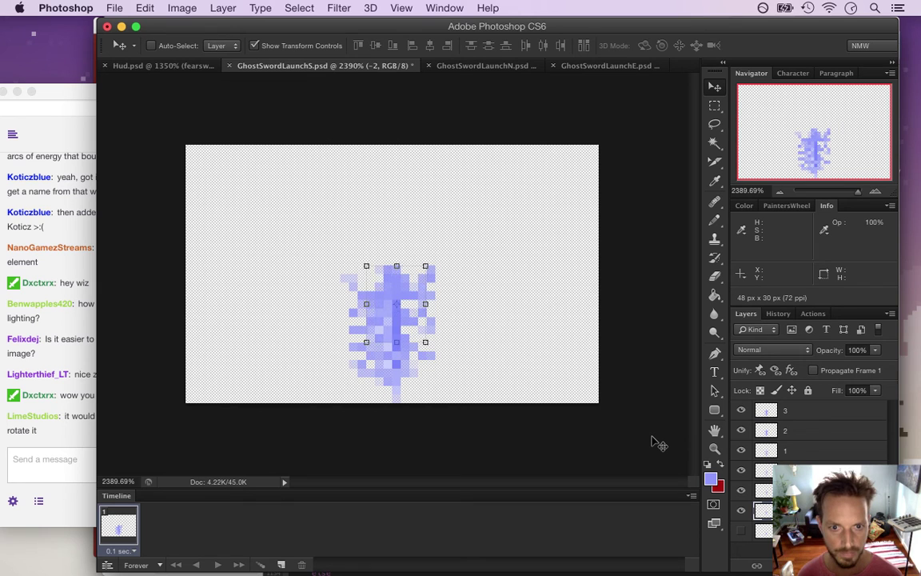
key("Up")
key("Down")
key("Down")
key("Down")
key("Down")
key("Up")
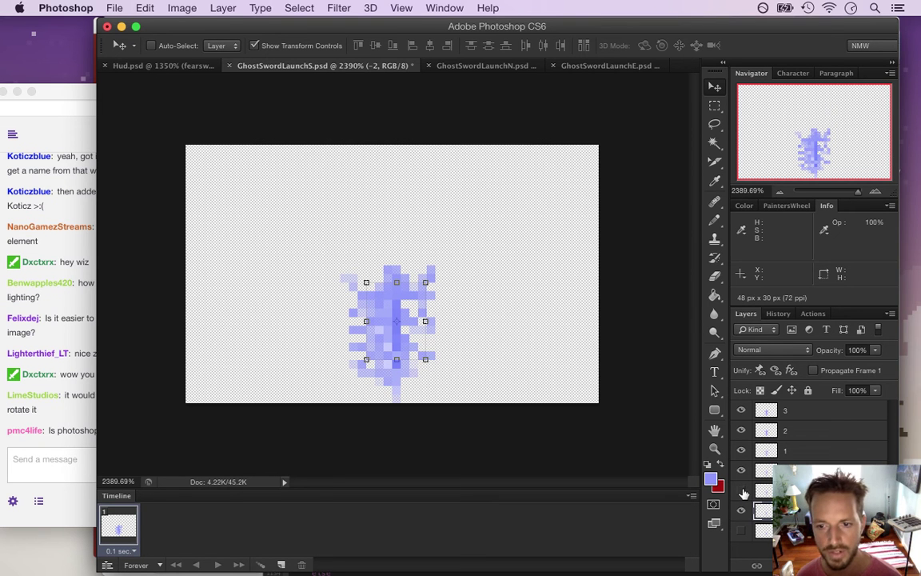
Hide layers 2, 1, 0 and -1, leaving only layers 3 and -2 visible for comparison.
left_click_drag(741, 474, 746, 415)
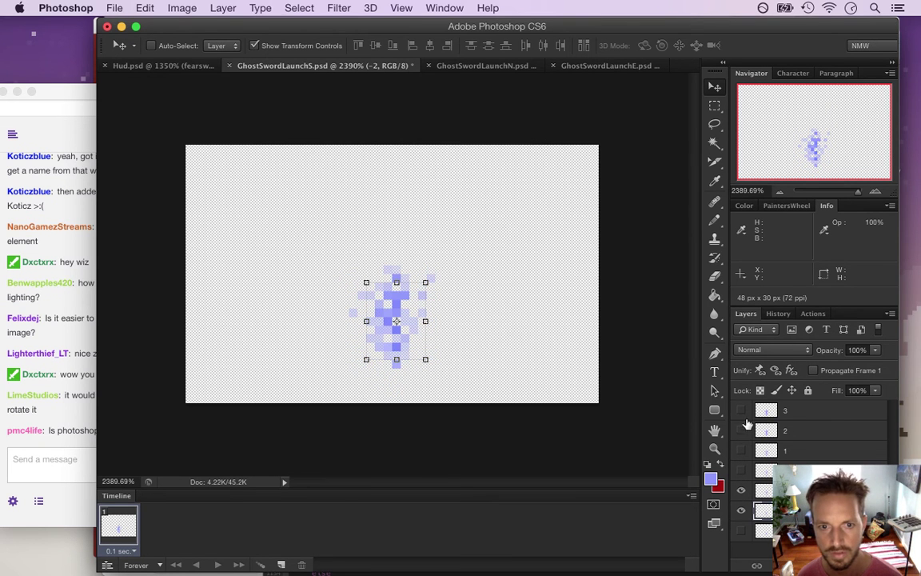
left_click(741, 409)
left_click(741, 490)
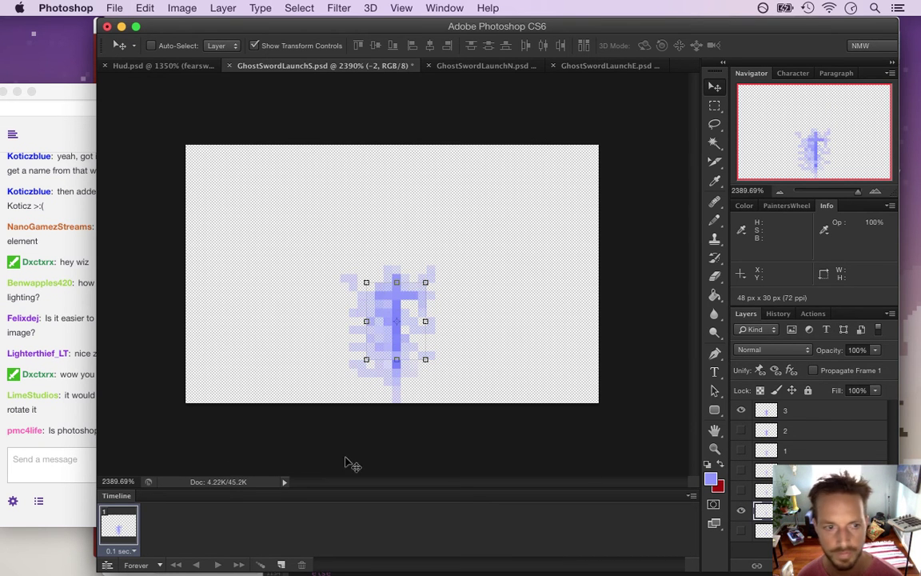
Read the Twitch chat question about whether Photoshop is the best pixel art tool, and return to Photoshop.
left_click(46, 413)
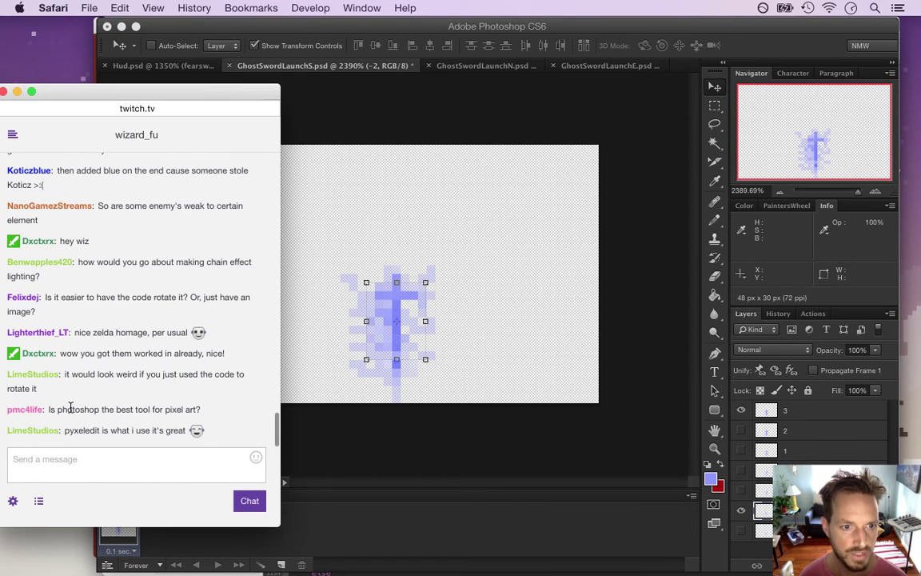
left_click_drag(57, 410, 196, 411)
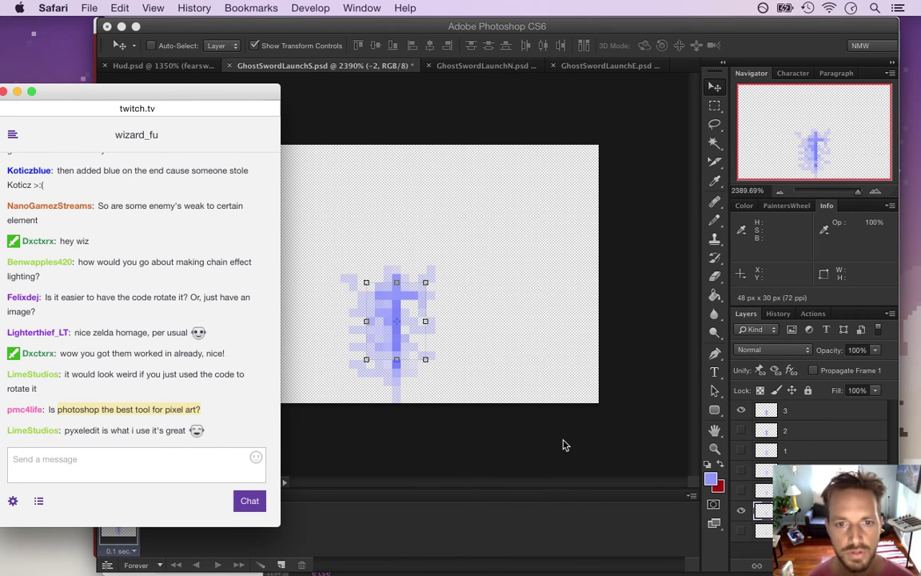
left_click(528, 483)
Nudge layer -2's particles until they line up with the blade and crossguard of the sword on layer 3.
key("Down")
key("Up")
key("Up")
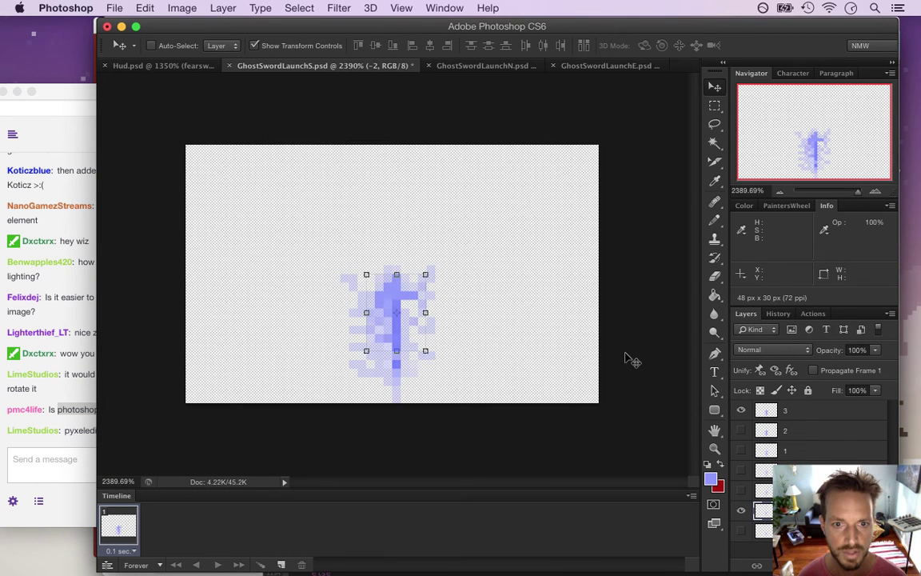
key("Up")
key("Down")
key("Down")
key("Right")
key("Right")
key("Right")
key("Right")
key("Right")
key("Up")
key("Left")
key("Left")
key("Left")
key("Left")
key("Left")
key("Left")
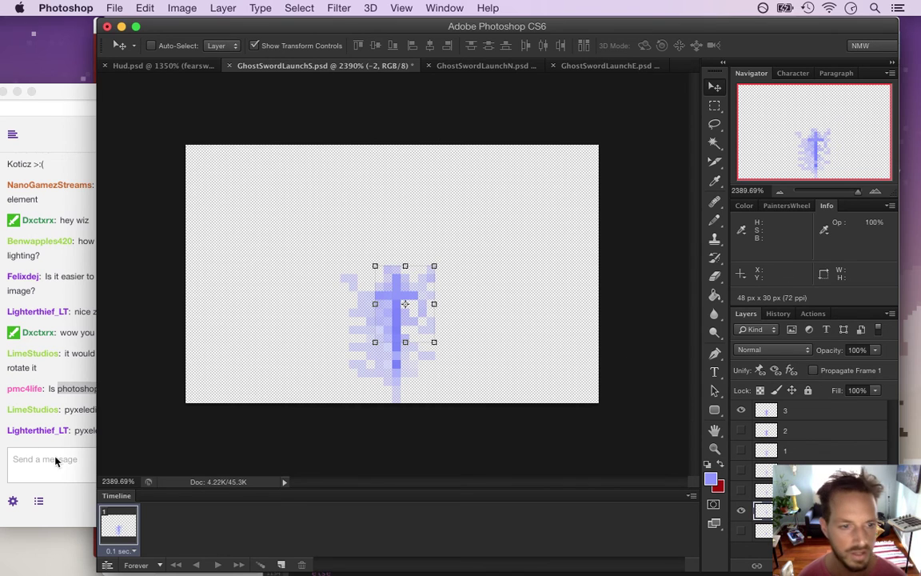
Read the Twitch chat replies about pyxeledit and return to Photoshop.
left_click(76, 408)
left_click_drag(83, 408, 157, 408)
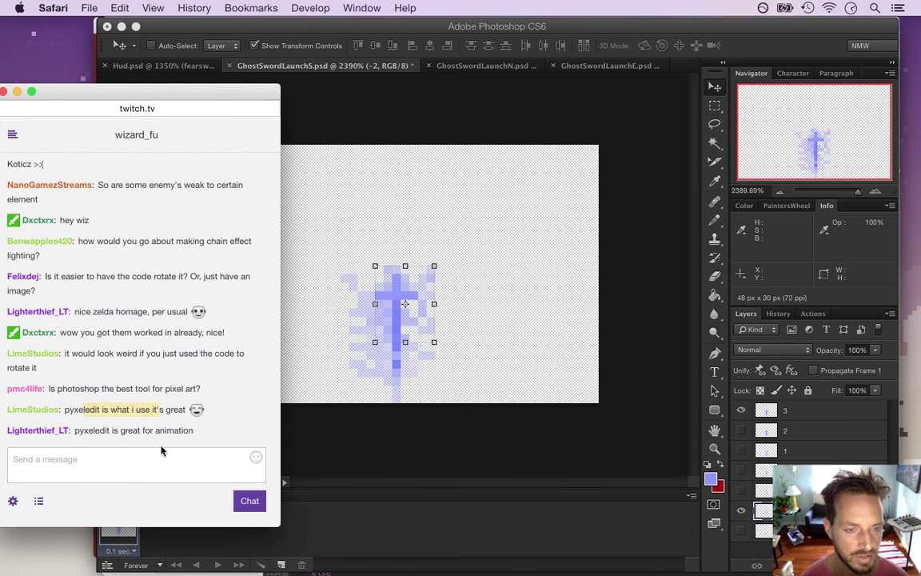
left_click(751, 42)
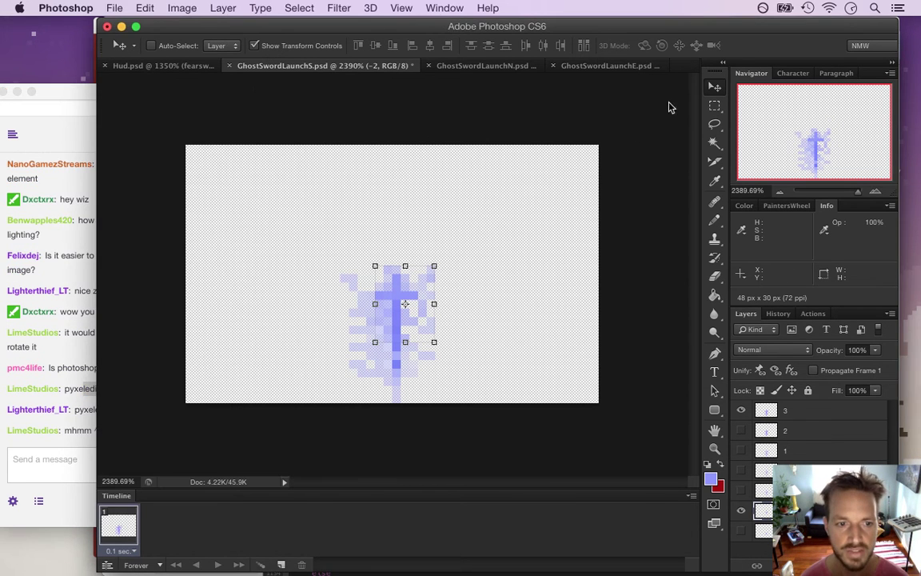
left_click(82, 445)
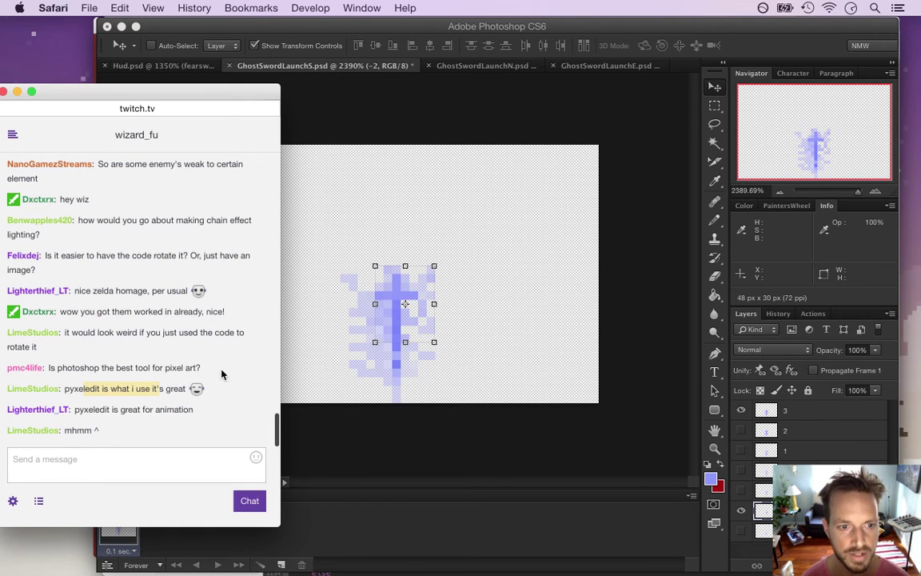
left_click(748, 45)
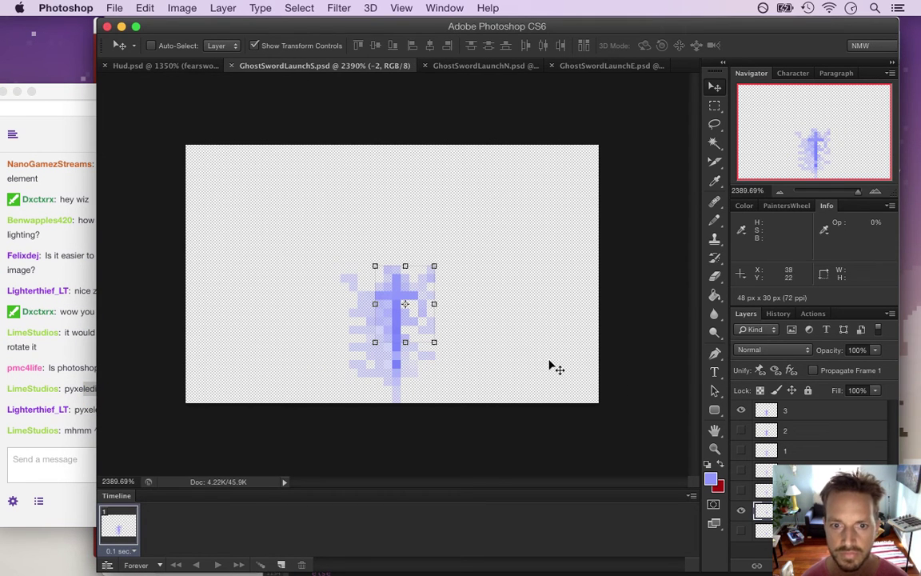
Show layer -3 in place of layer -2 and nudge its particles into alignment with layer 3's sword.
left_click(741, 530)
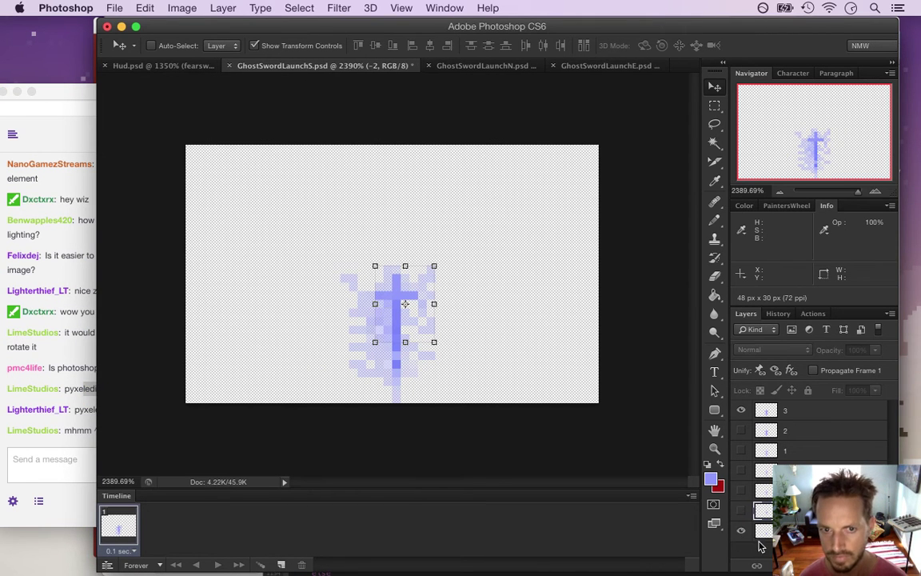
left_click(763, 532)
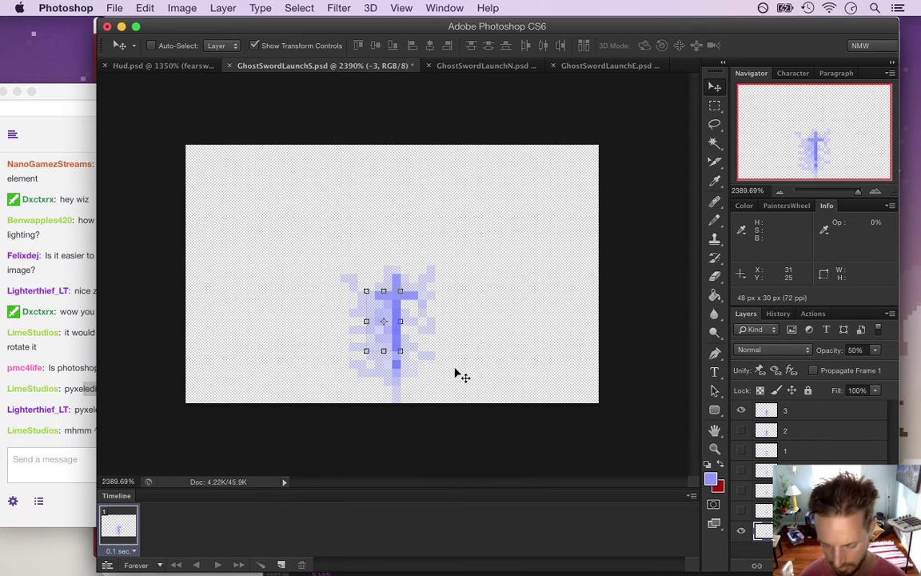
key("Left")
key("Left")
key("Left")
key("Left")
key("Left")
key("Left")
key("Left")
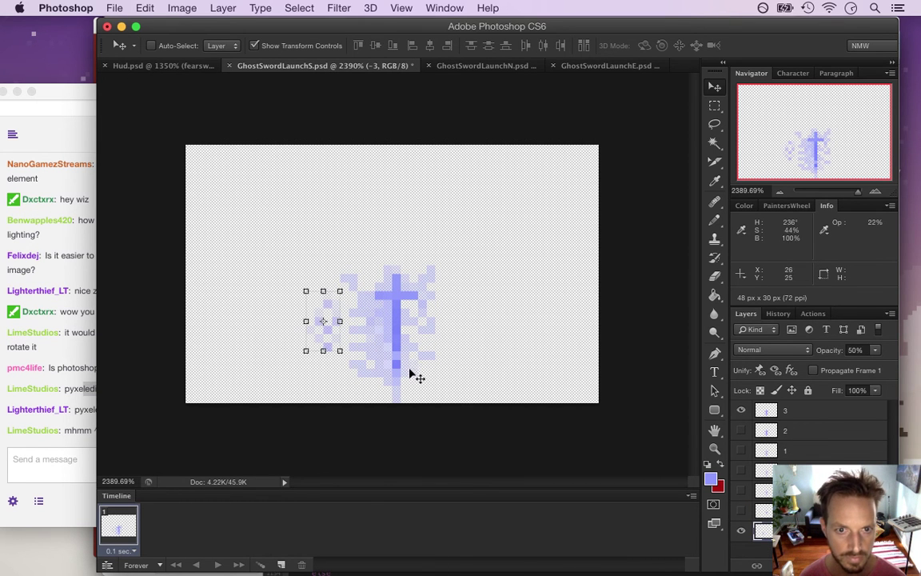
key("Up")
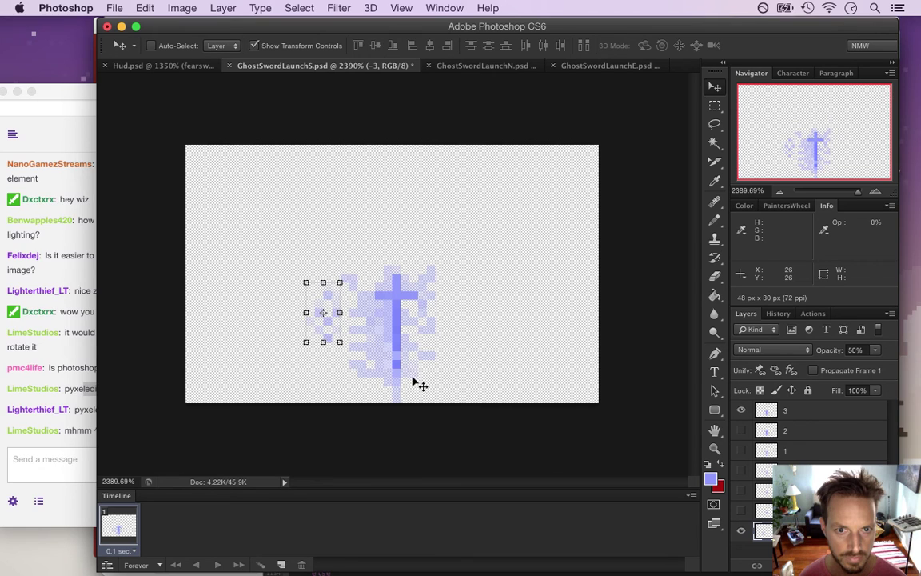
key("Right")
key("Right")
key("Right")
key("Right")
key("Right")
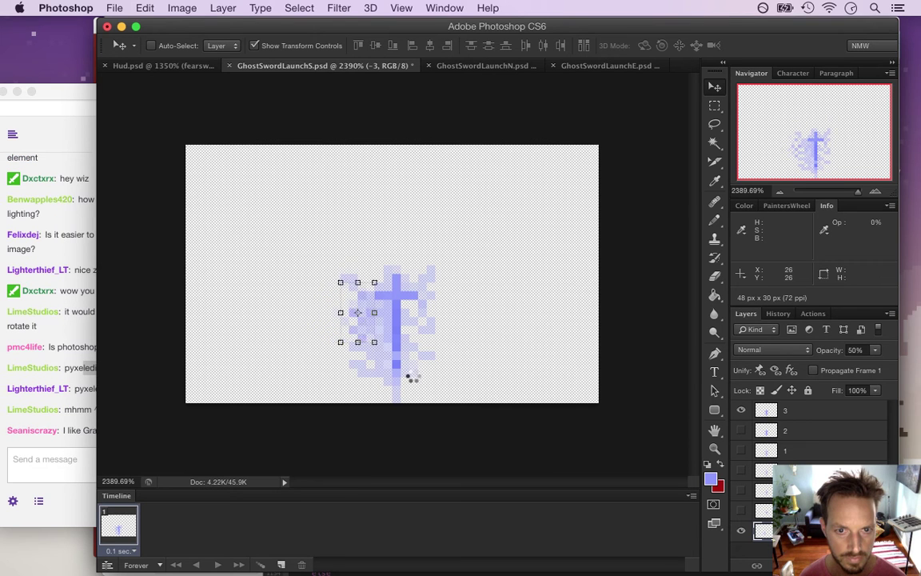
key("Left")
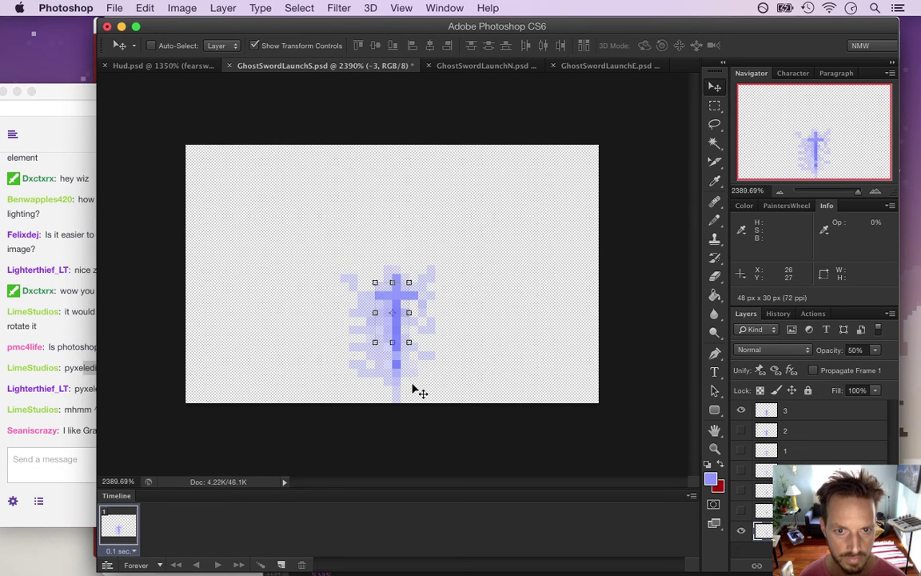
Read the Twitch chat message recommending GraphicsGale and return to Photoshop.
left_click(72, 454)
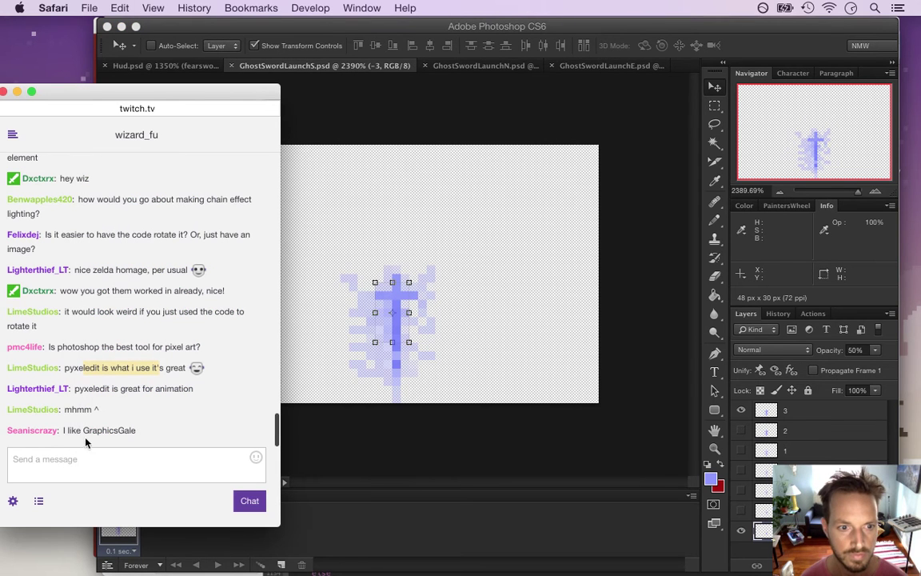
left_click_drag(78, 443, 75, 434)
left_click(73, 430)
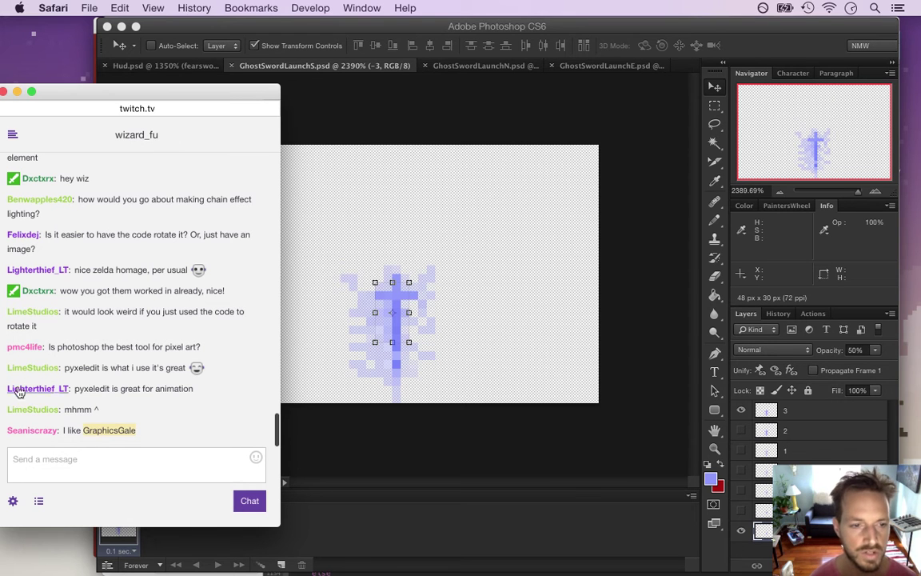
left_click(784, 44)
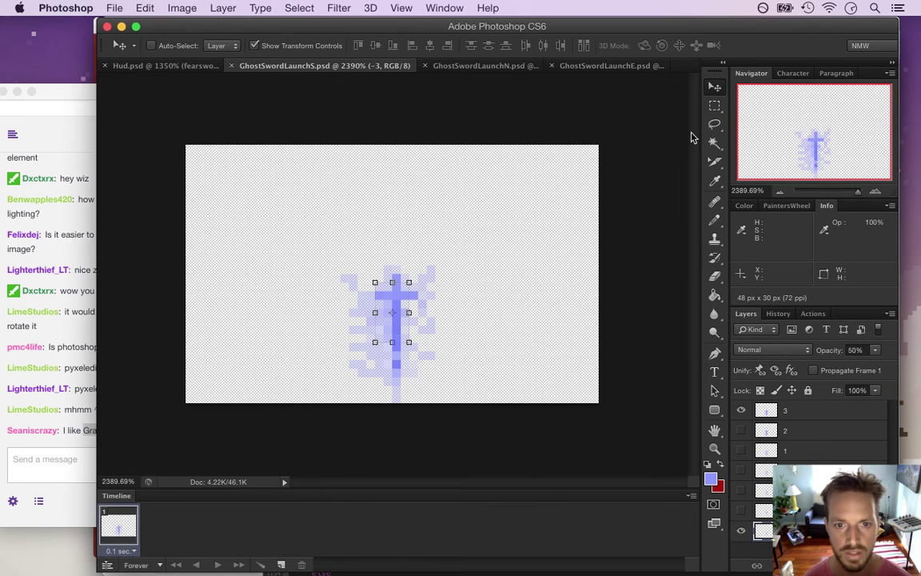
Hide layer 3 so that frame 1 shows only layer -3, and save the file.
left_click(739, 531)
left_click(740, 410)
key("super+s")
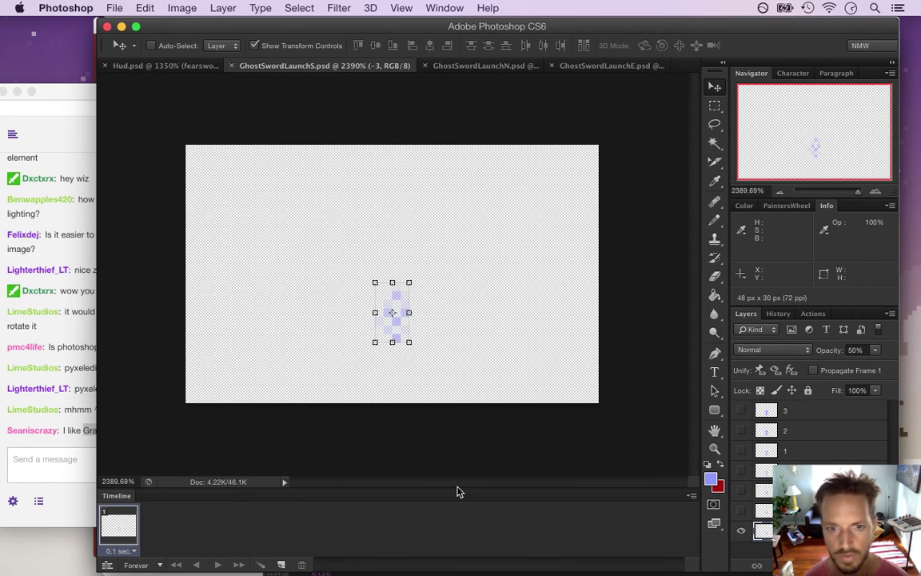
Add animation frames 2 and 3, showing only layer -2 in frame 2 and only layer -1 in frame 3.
left_click(280, 565)
left_click(741, 532)
left_click(743, 513)
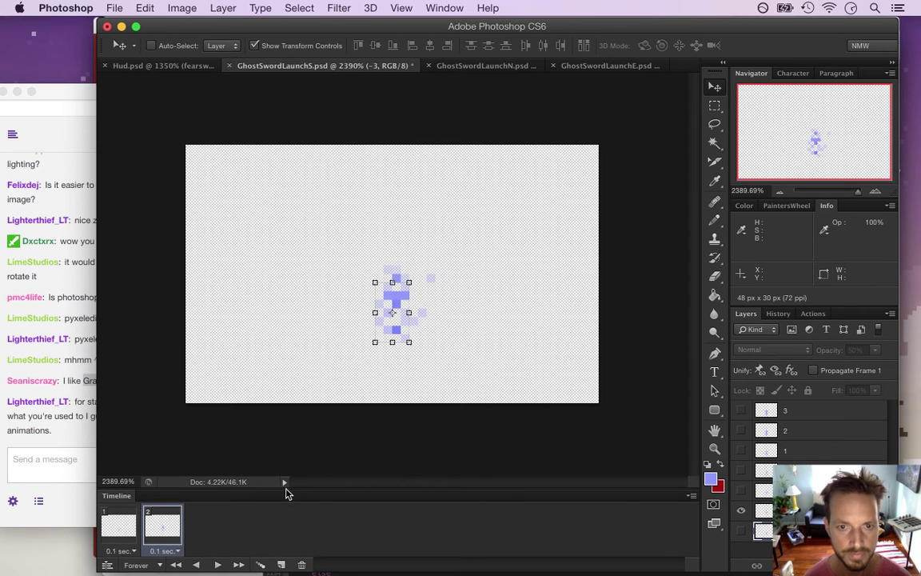
key("m")
left_click(281, 564)
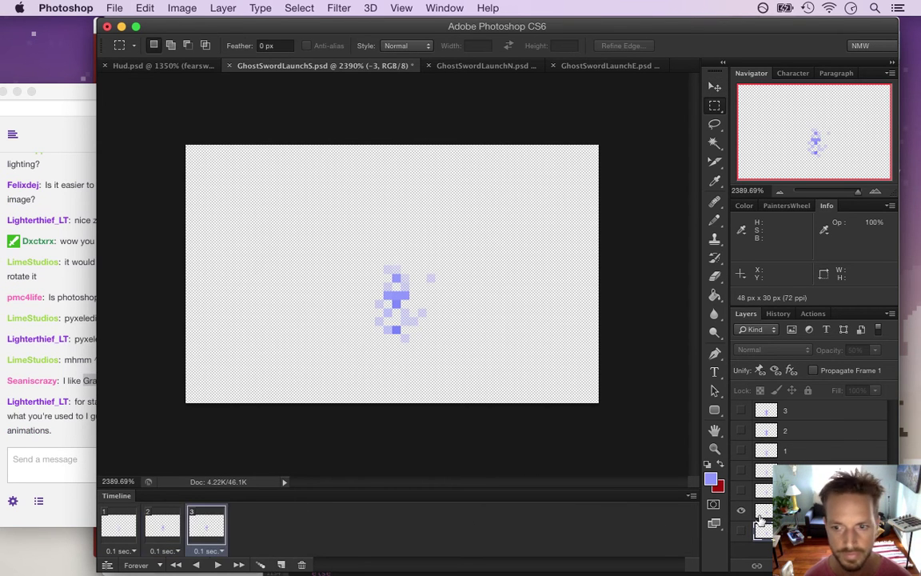
left_click(740, 490)
Read the Twitch chat message comparing Photoshop for sprites and for animations, and return to Photoshop.
left_click(47, 426)
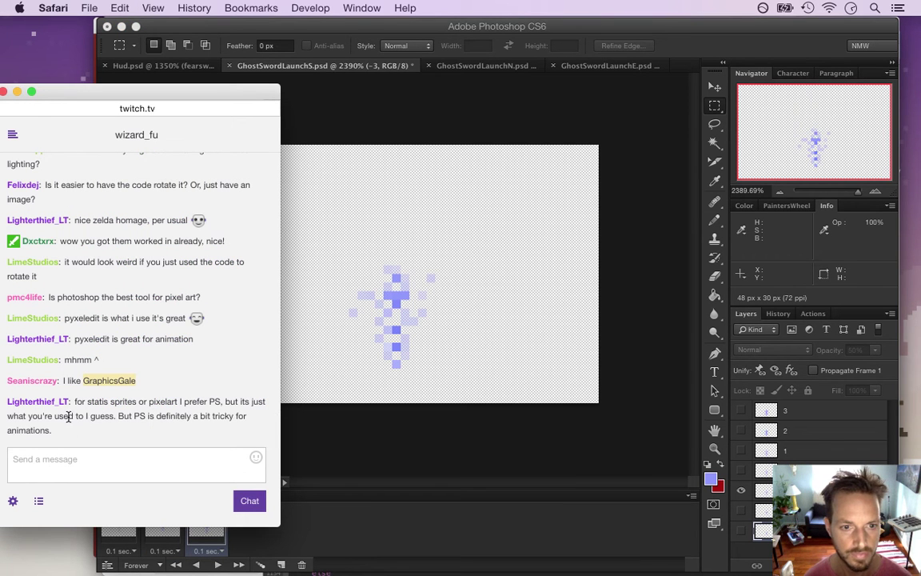
left_click_drag(86, 403, 186, 430)
left_click(151, 411)
left_click(711, 52)
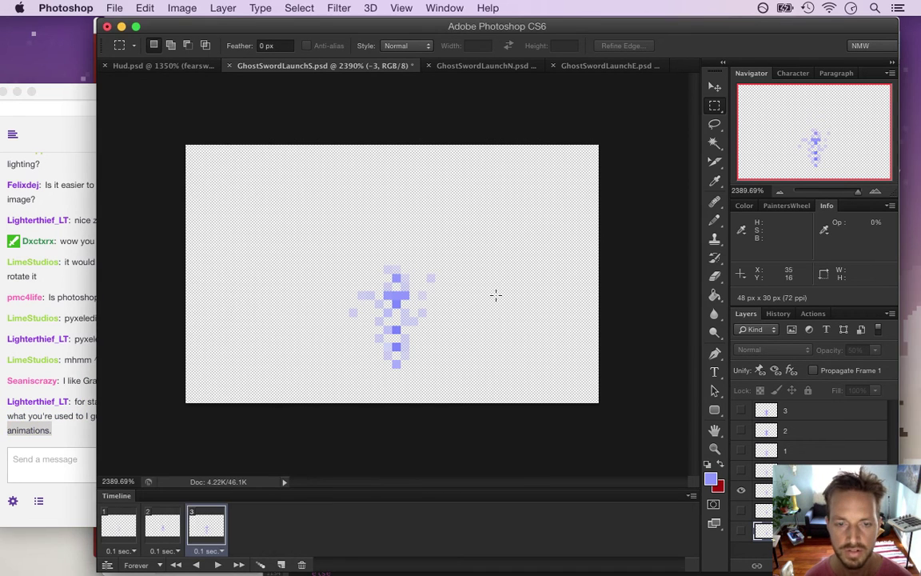
Add animation frames 4 and 5, showing only layer 0 in frame 4 and only layer 1 in frame 5.
left_click(769, 494)
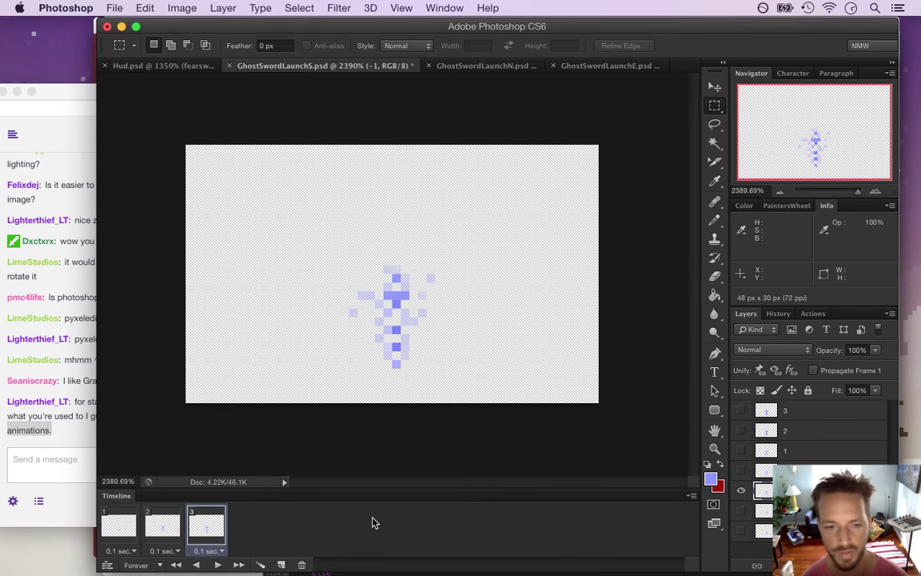
left_click(281, 565)
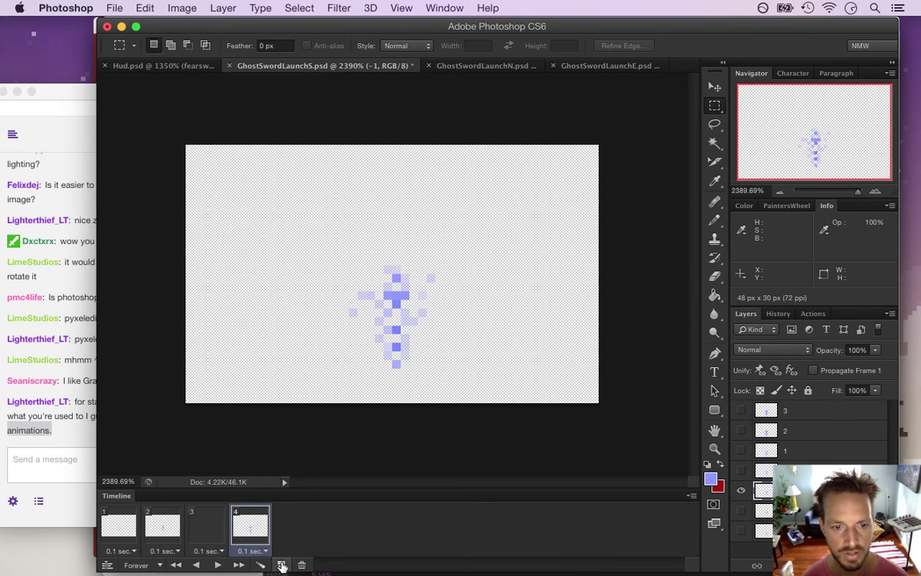
left_click(742, 490)
left_click(741, 470)
left_click(282, 564)
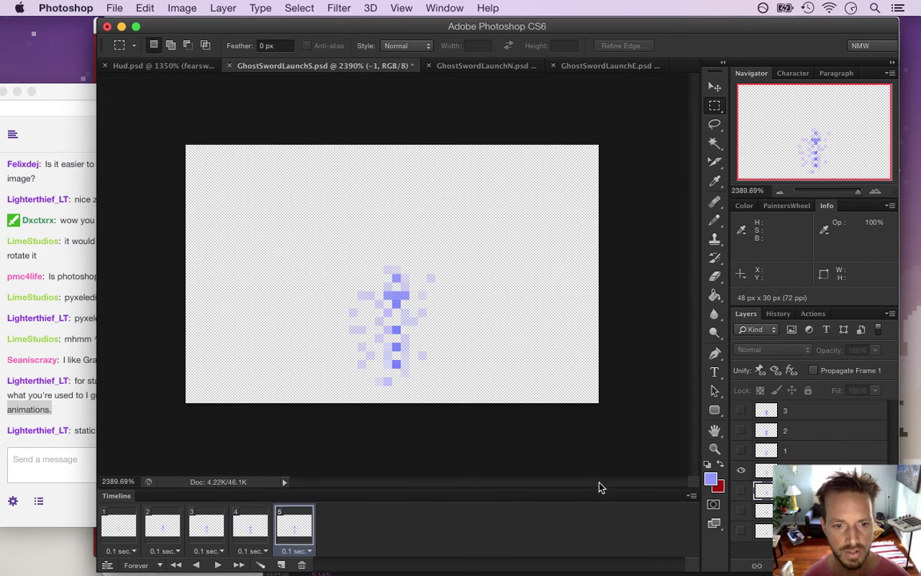
left_click(741, 469)
left_click(740, 449)
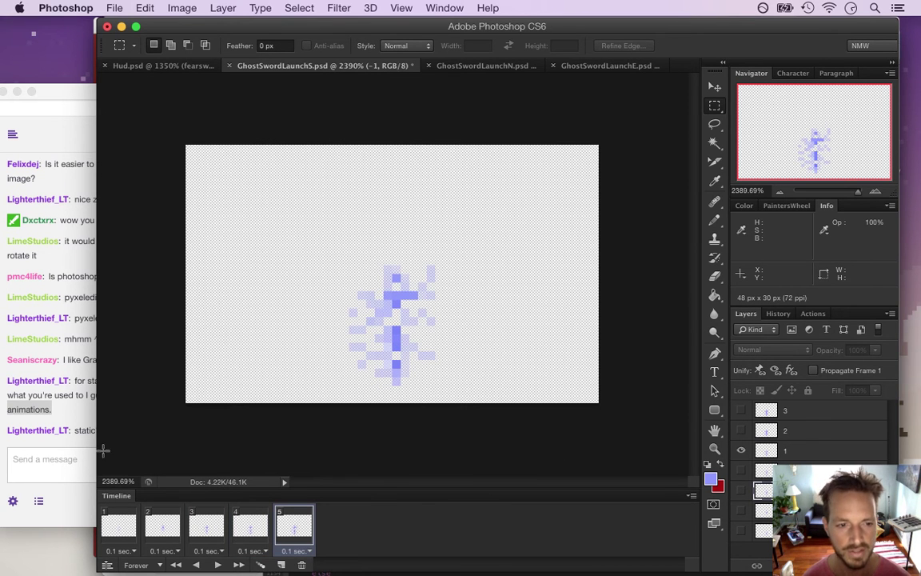
Check the newest Twitch chat message and return to the animation in Photoshop.
left_click(76, 414)
left_click(636, 72)
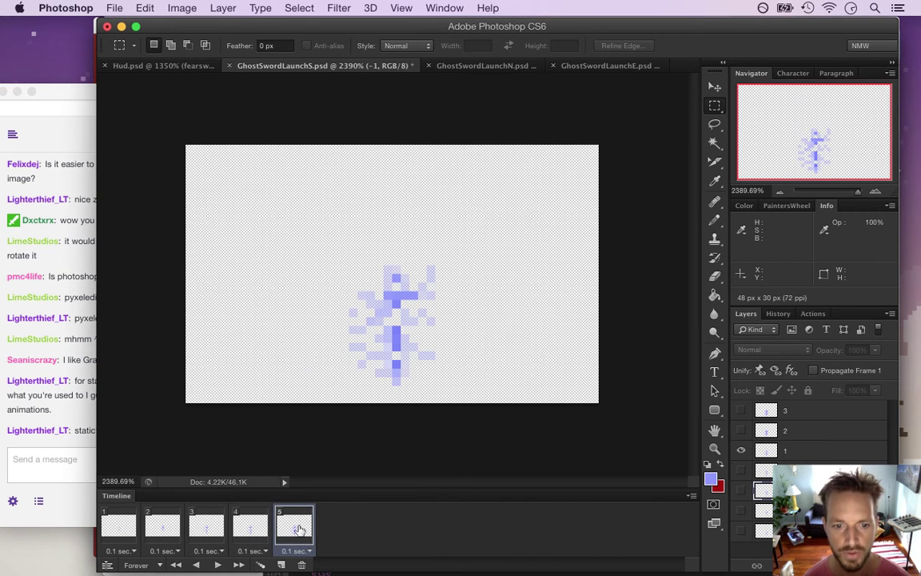
Add animation frames 6 and 7, showing only layer 2 in frame 6 and only layer 3 in frame 7.
left_click(281, 565)
left_click(740, 450)
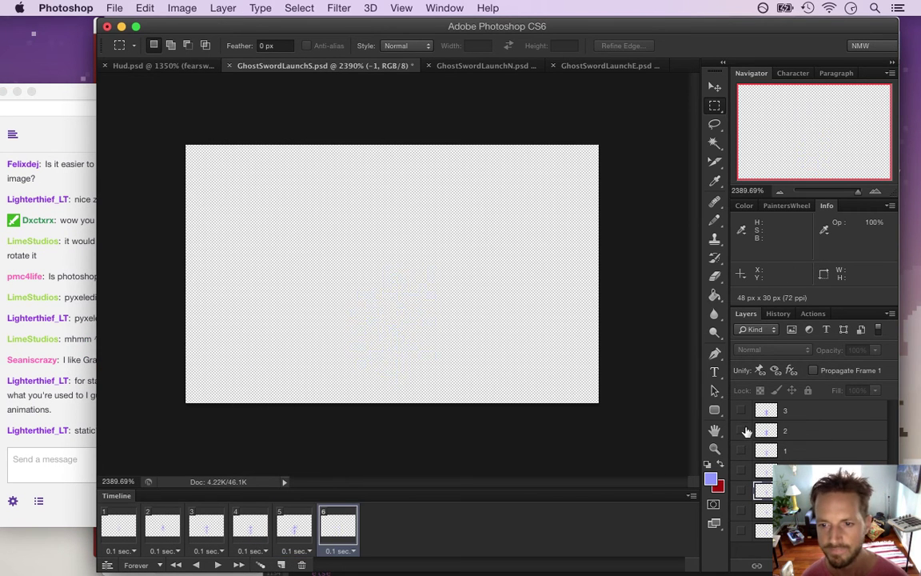
left_click(741, 431)
left_click(282, 565)
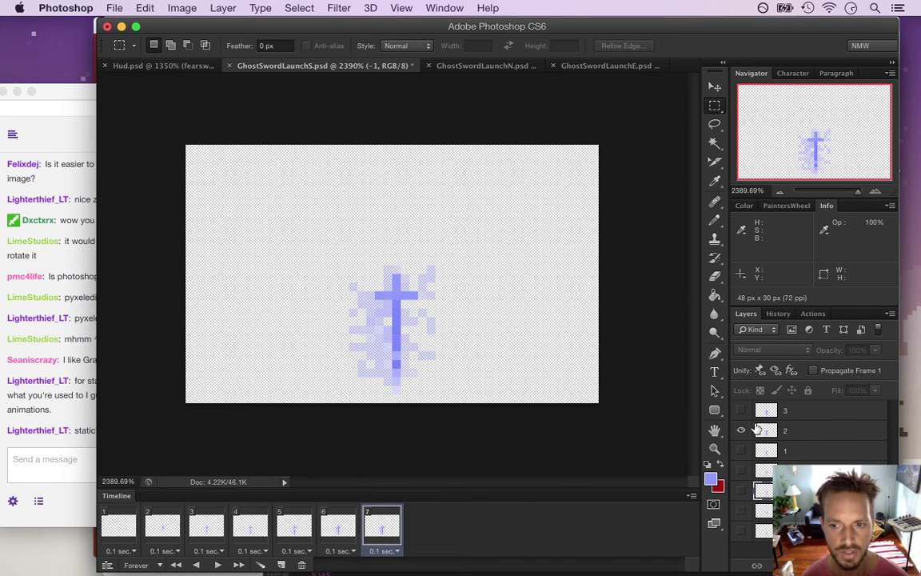
Play the animation back from frame 1, stop it, and save GhostSwordLaunchS.psd.
left_click(119, 528)
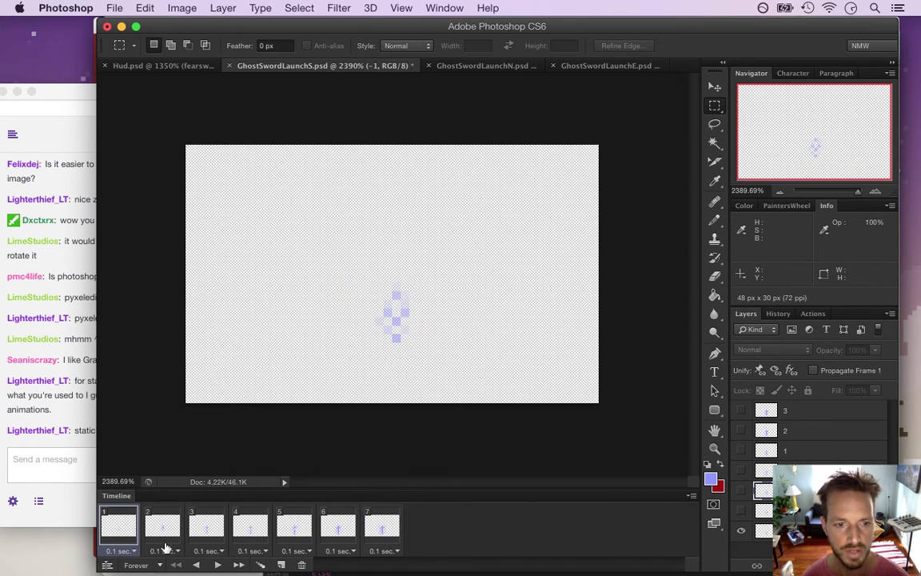
left_click(219, 564)
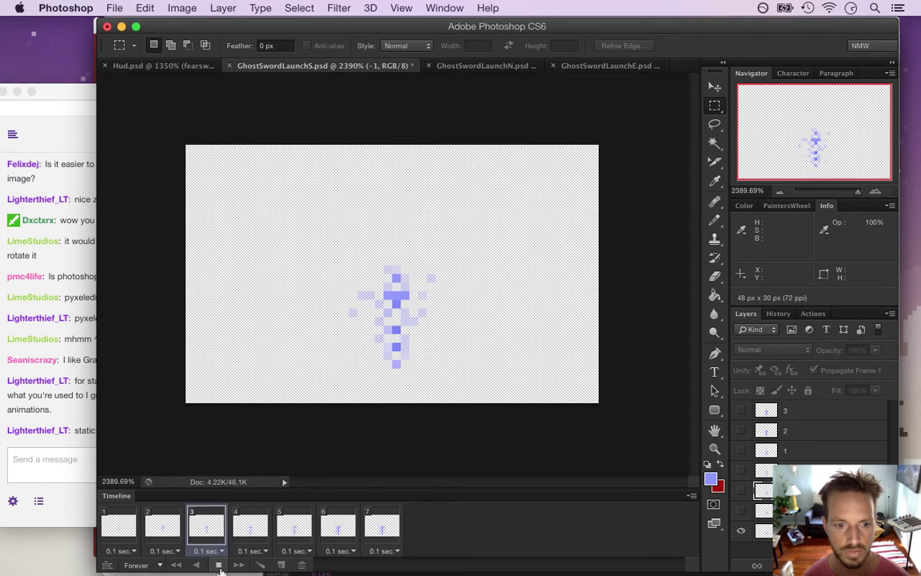
left_click(220, 565)
key("super+s")
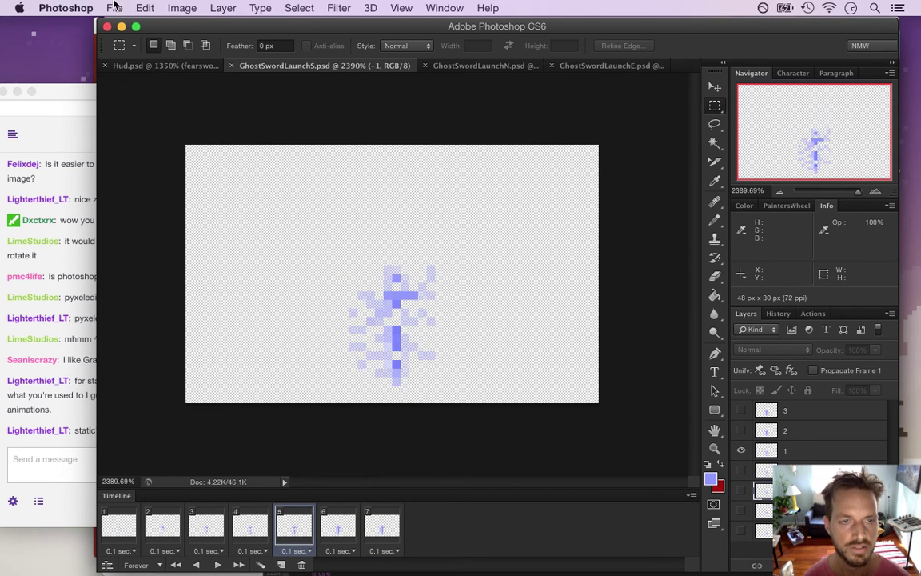
Render all frames as a PNG image sequence named GhostSwordLaunchS.png at document size and 10 fps.
left_click(113, 7)
mouse_move(187, 285)
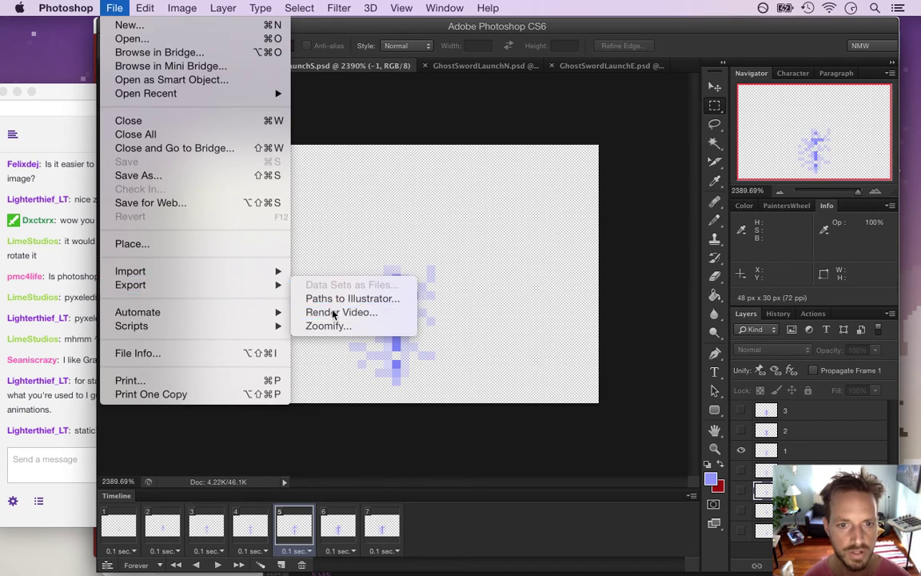
left_click(321, 313)
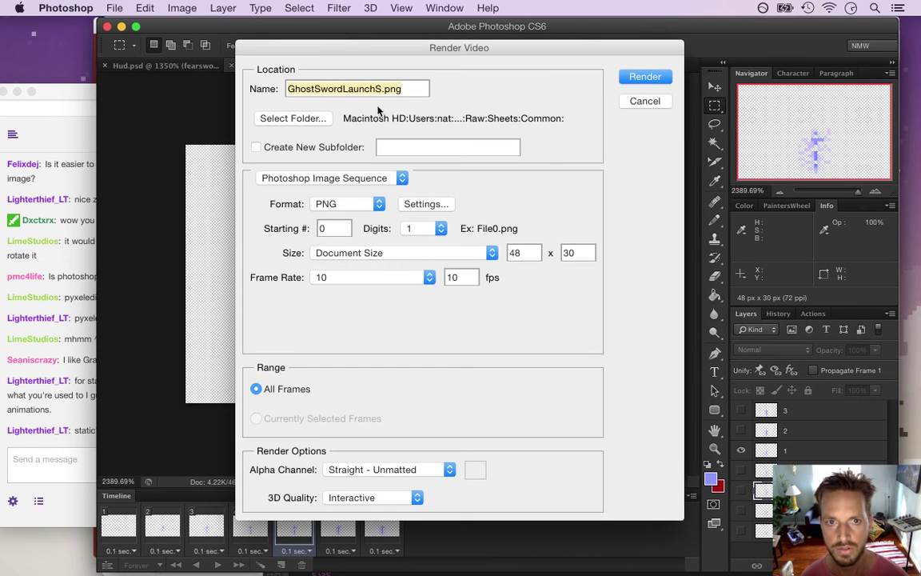
left_click(658, 79)
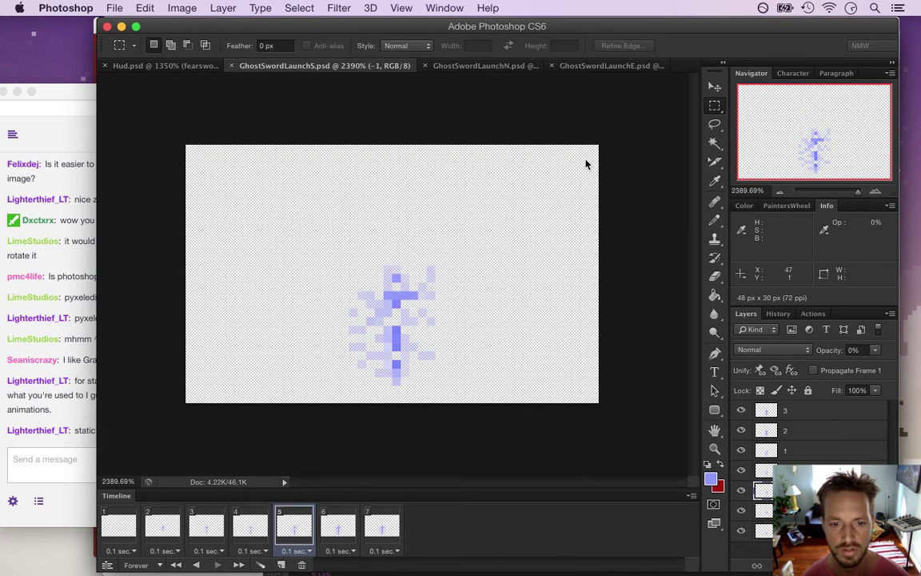
Switch to Xcode and open the GhostSword.txt profile in the Songbringer project.
key("super+Tab")
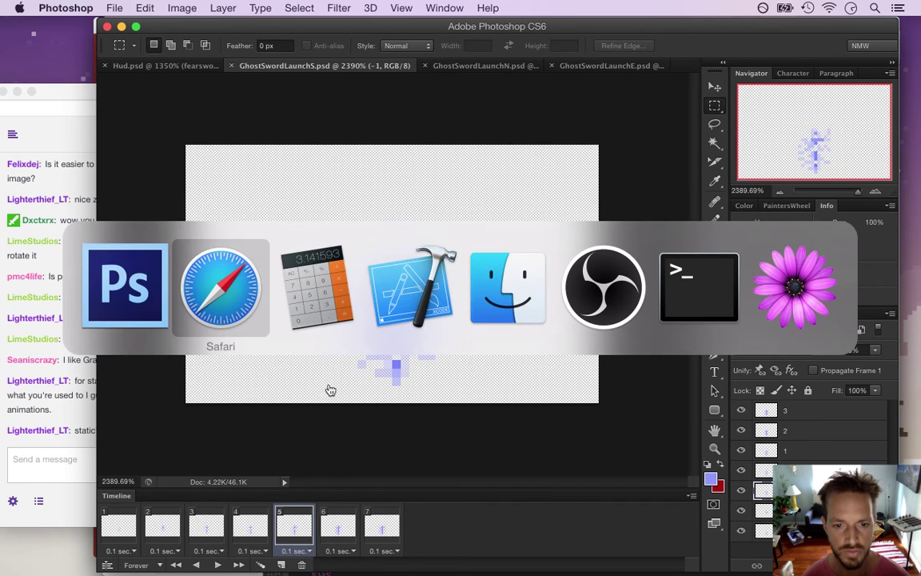
key("super+Tab")
key("super+Tab")
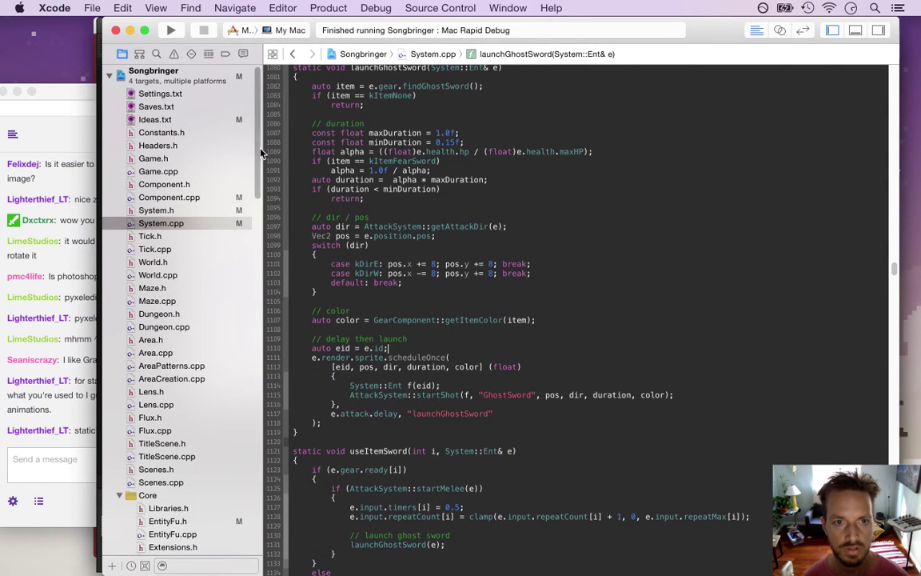
left_click_drag(259, 148, 252, 334)
scroll(242, 372, "down", 10)
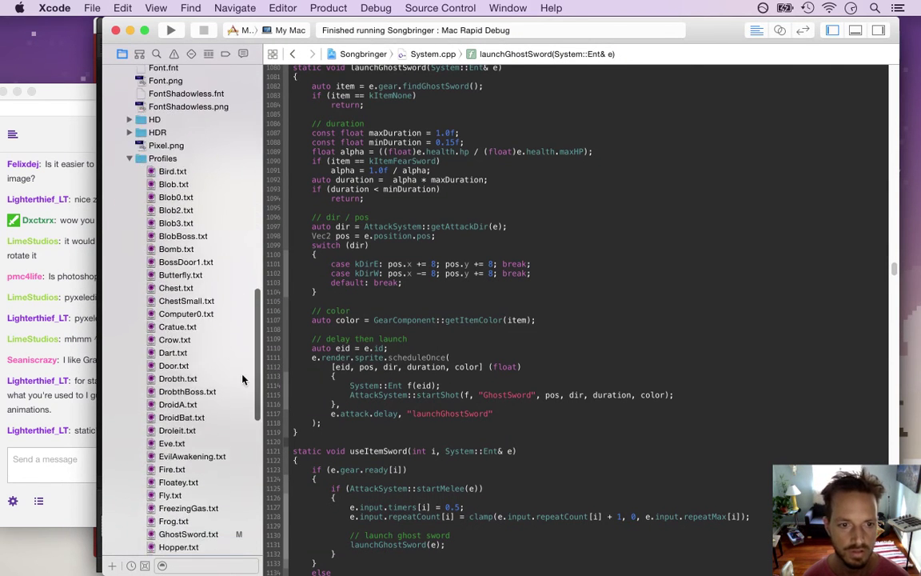
left_click(234, 409)
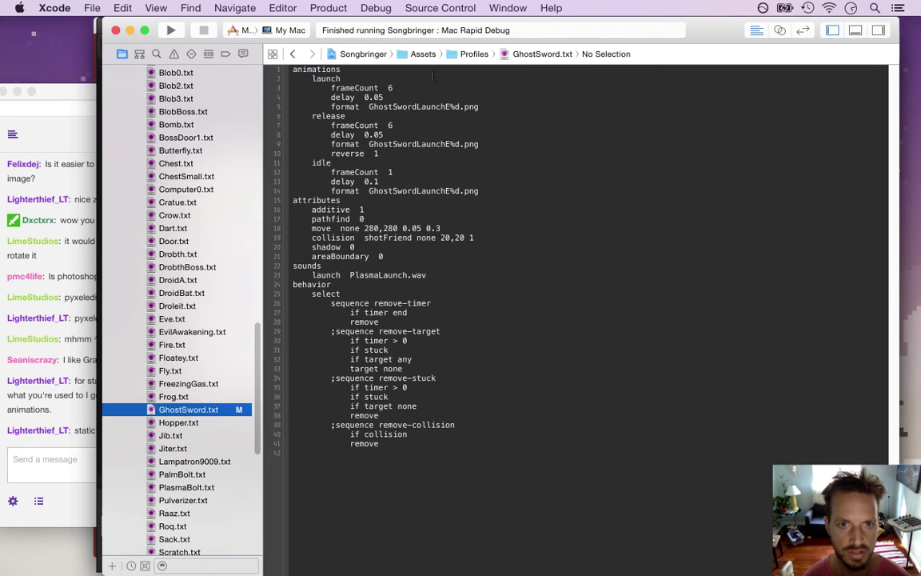
Set frameCount to 7 for both the launch and release animations in GhostSword.txt.
left_click(432, 89)
key("BackSpace")
type("7")
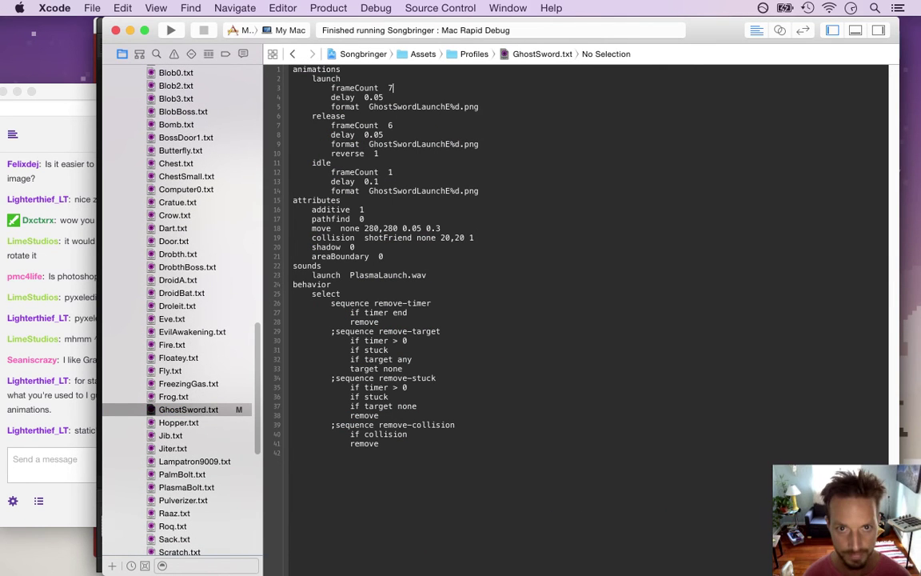
key("Down")
key("Down")
key("Down")
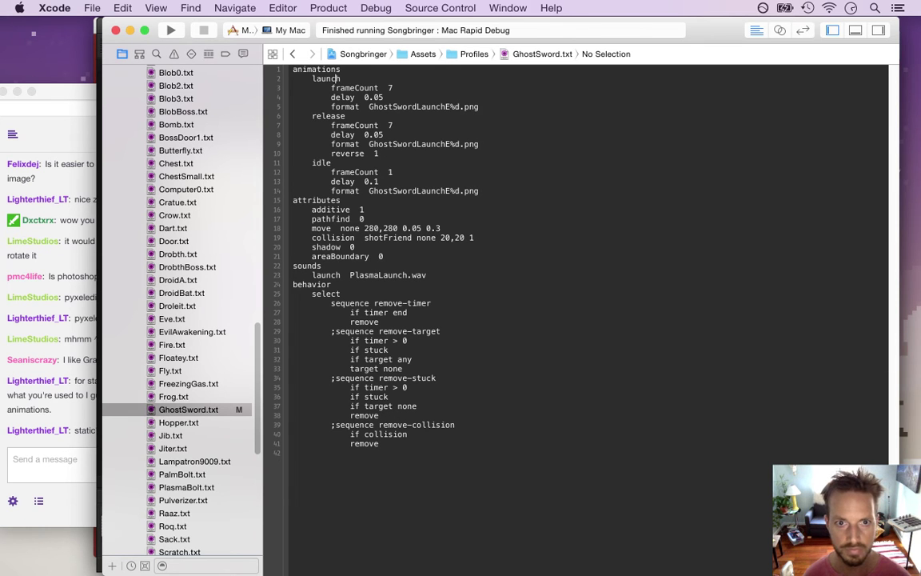
Duplicate the launch, release and idle animation blocks below the originals and name the copies launchS, releaseS and idleS.
key("shift+Down")
key("shift+Down")
key("shift+Down")
key("shift+Down")
key("shift+Down")
key("shift+Down")
key("shift+Down")
key("shift+Down")
key("shift+Down")
key("shift+Down")
key("shift+Down")
key("shift+Down")
key("shift+Down")
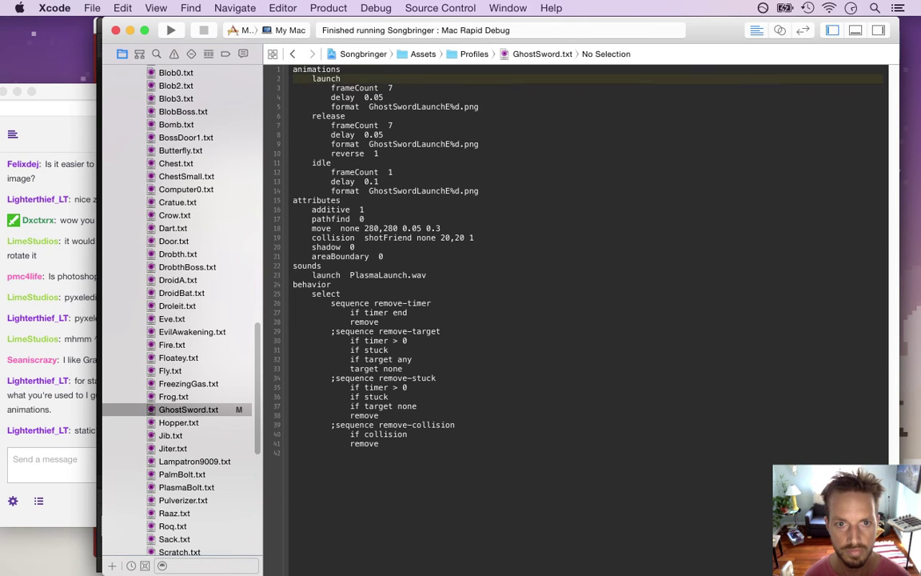
key("super+c")
key("Right")
key("super+v")
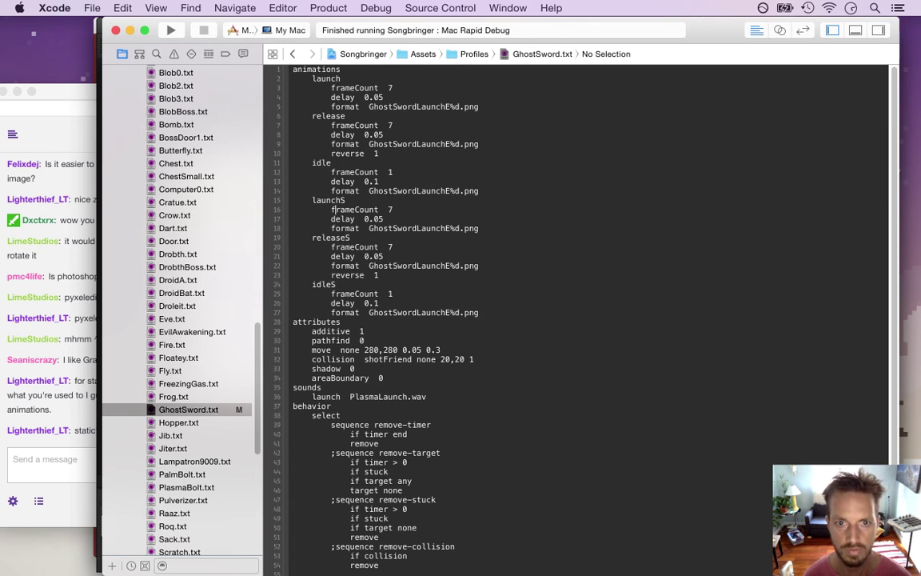
Change the format of the launchS, releaseS and idleS animations to GhostSwordLaunchS%d.png.
key("Delete")
type("S")
key("Down")
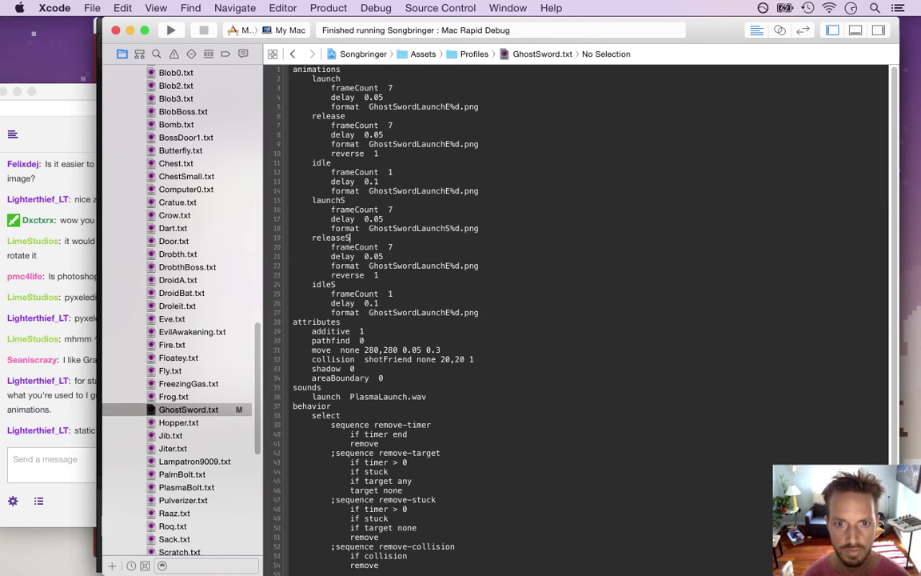
type("S")
key("Down")
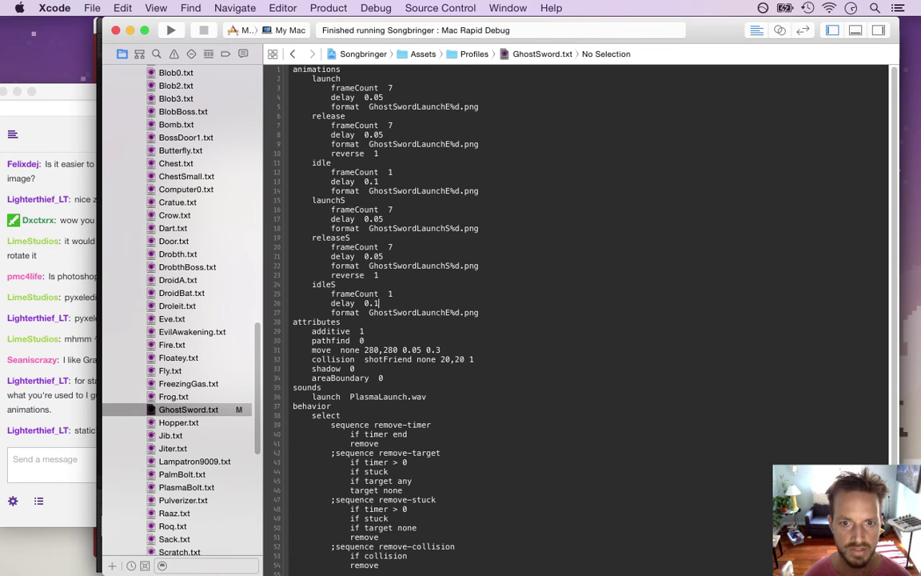
type("S")
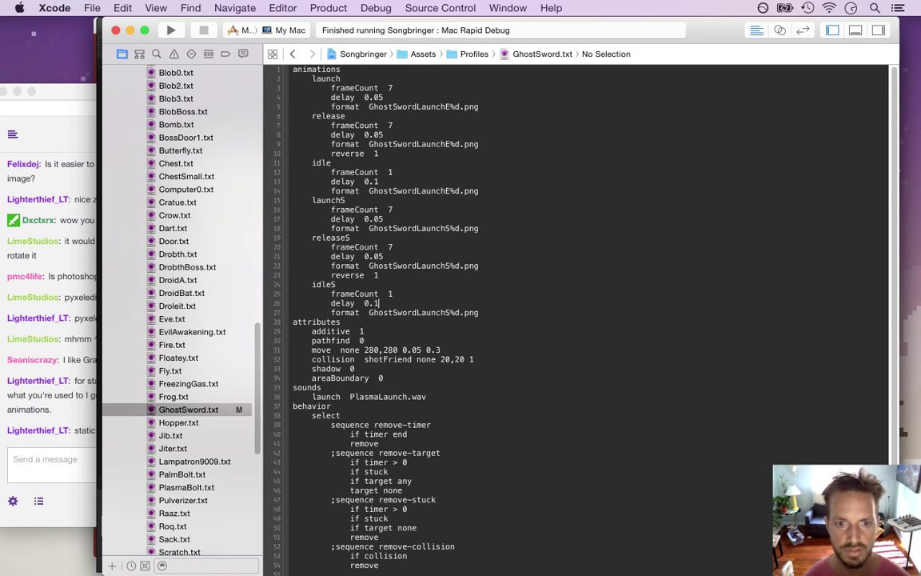
Build the Songbringer project for My Mac and look over the GhostSword.txt profile text.
key("super+r")
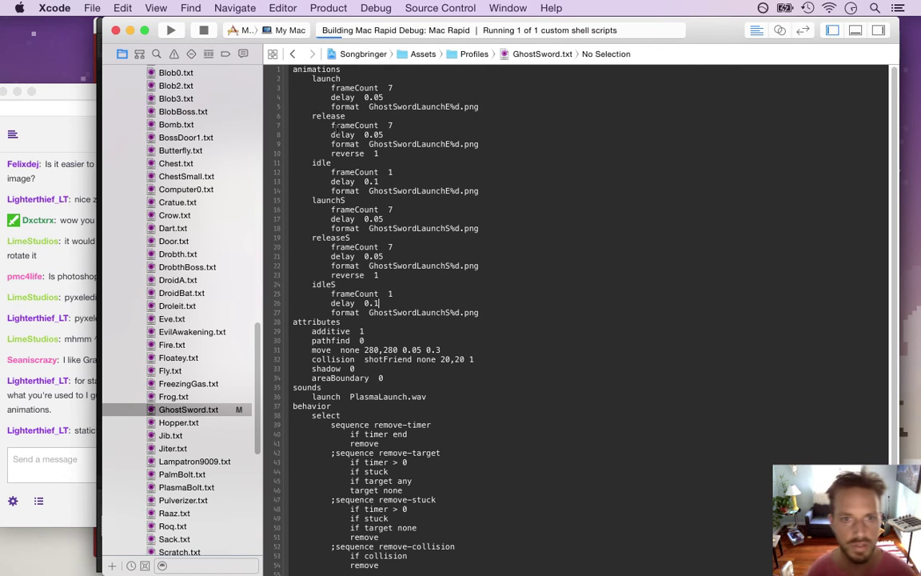
left_click_drag(293, 70, 466, 476)
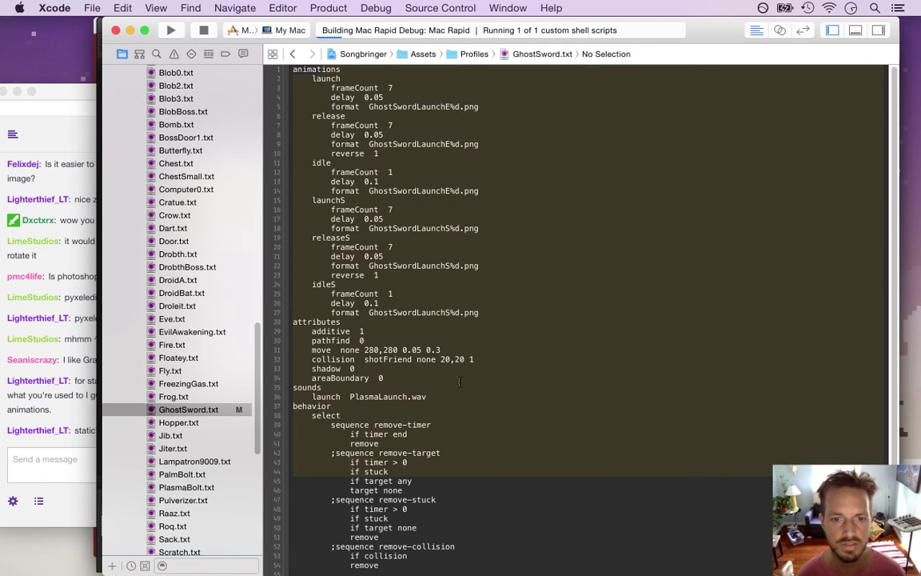
left_click(399, 381)
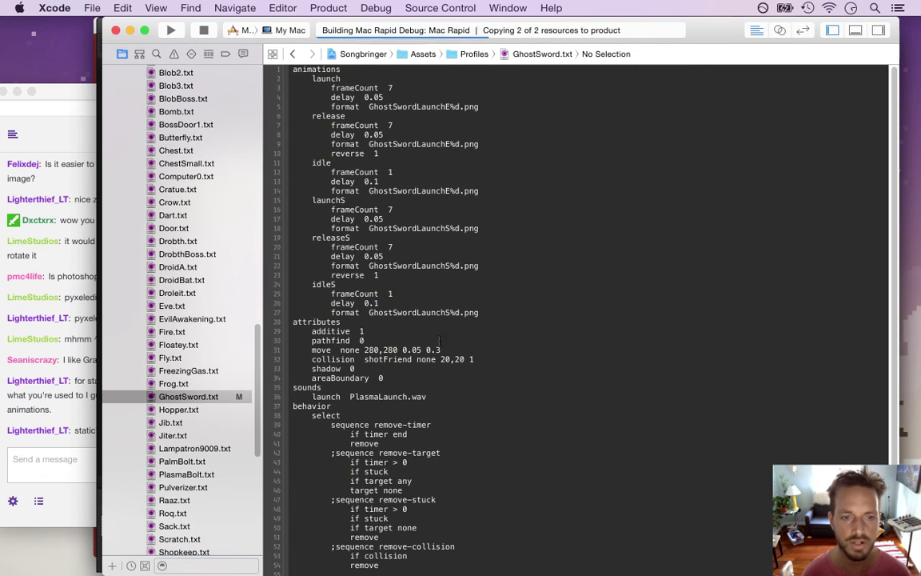
Switch to Safari and open the ValTree repository on GitHub in a new window.
mouse_move(919, 100)
left_click(916, 121)
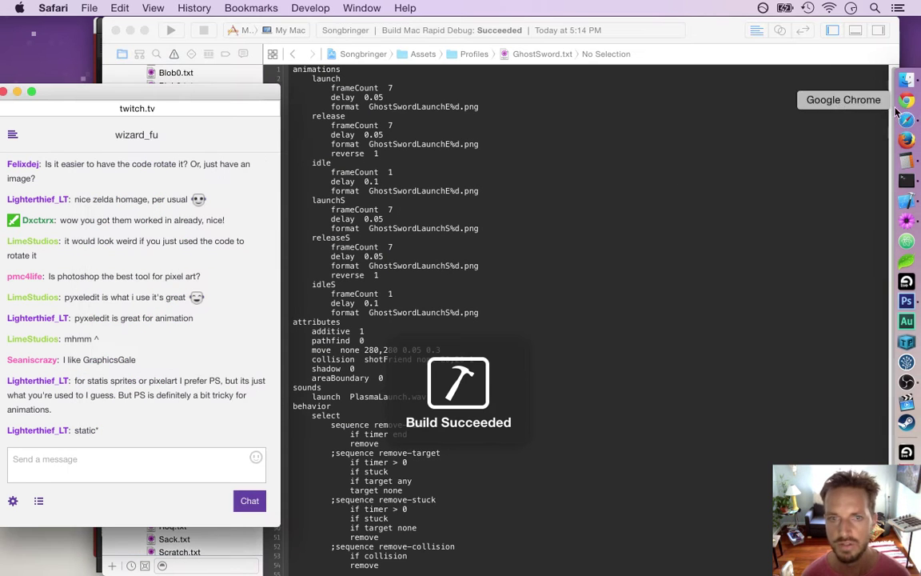
key("super+n")
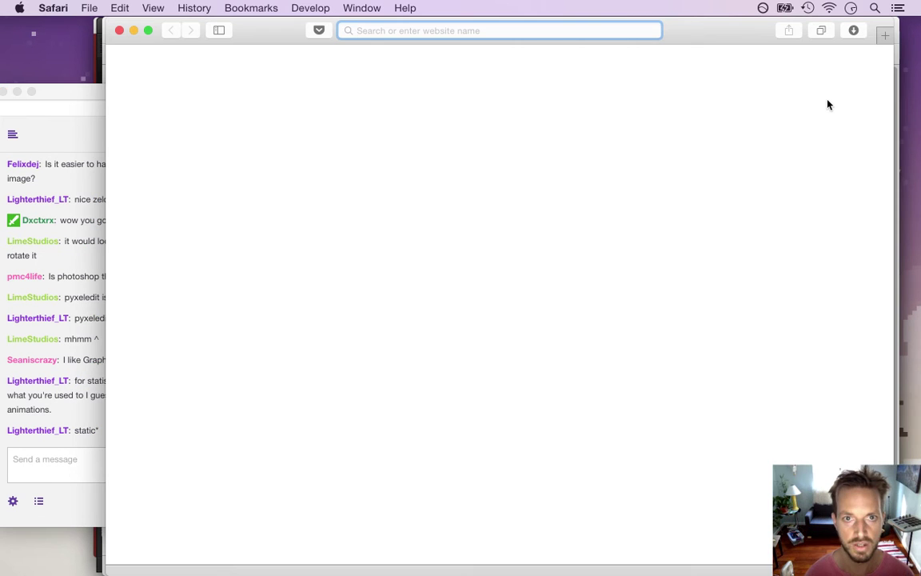
type("github.com/")
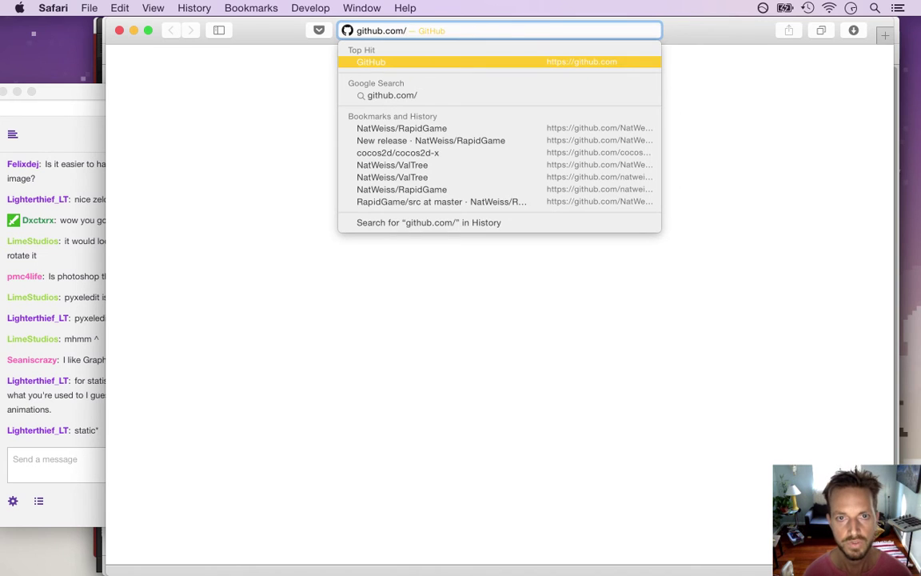
type("natweiss/valtree")
key("Return")
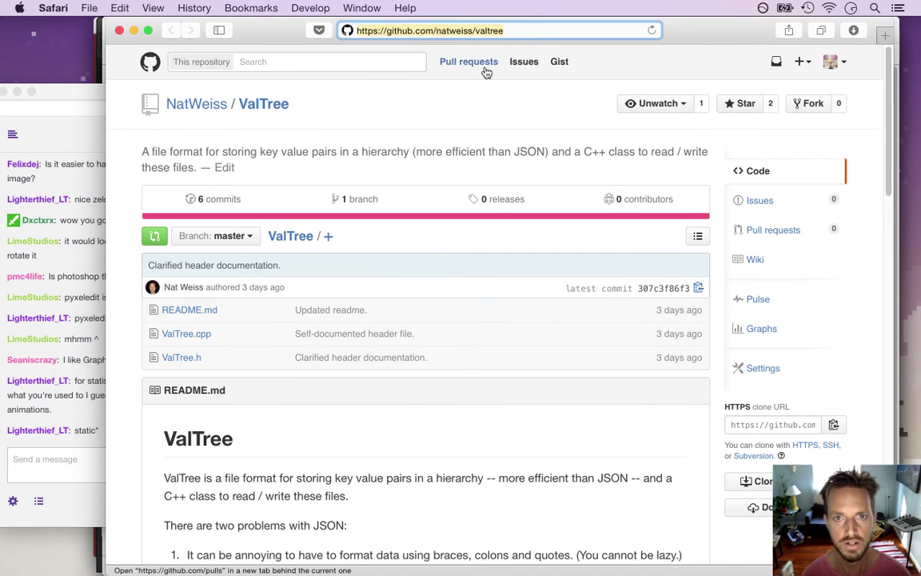
Post the ValTree repository link in the Twitch chat, close the GitHub window, and return to Xcode.
left_click(68, 465)
key("super+v")
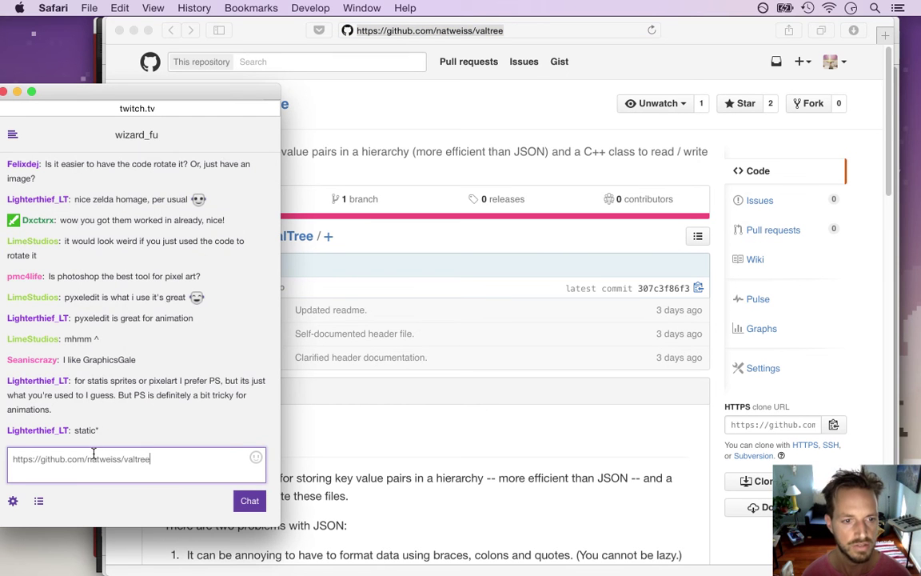
key("Return")
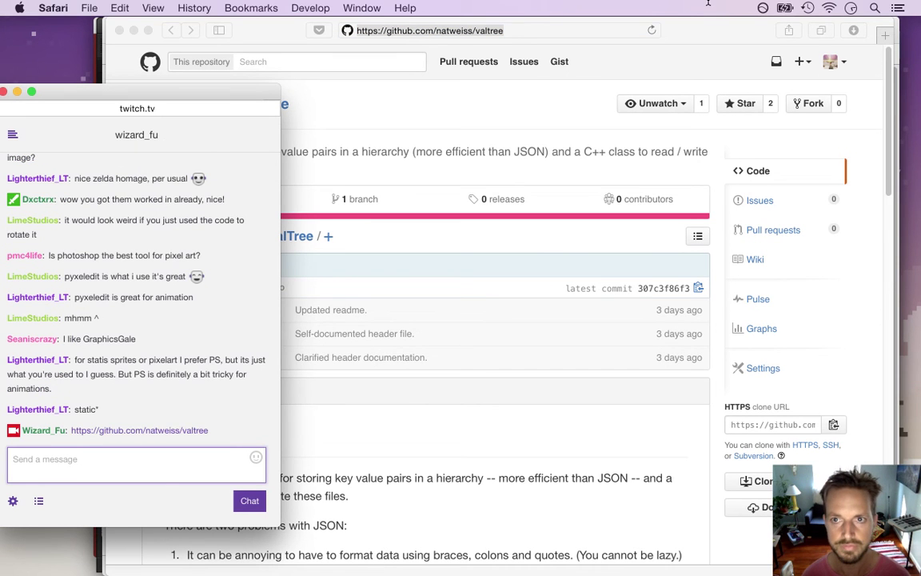
left_click(709, 36)
key("super+w")
left_click(566, 291)
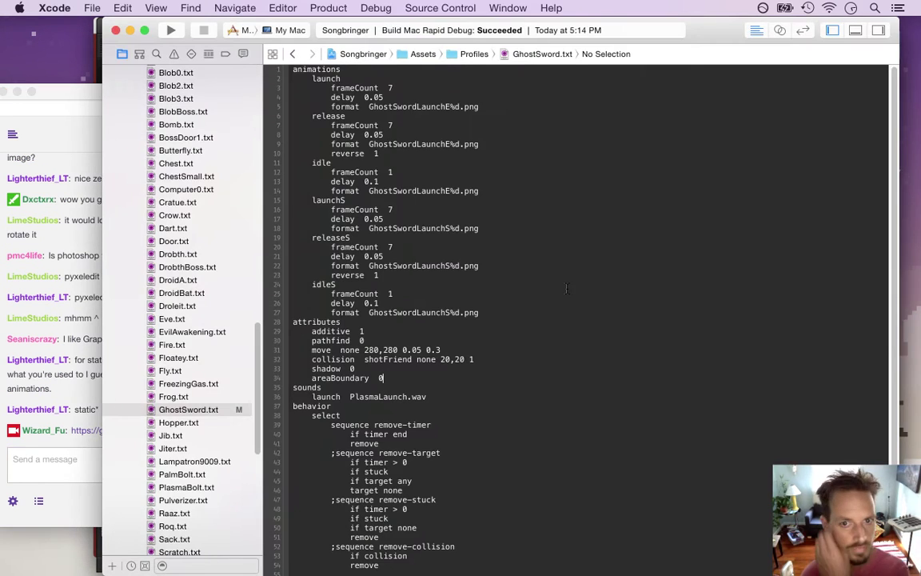
Run Songbringer to test the ghost sword launch by moving and attacking, and stop the debug session in Xcode.
key("super+r")
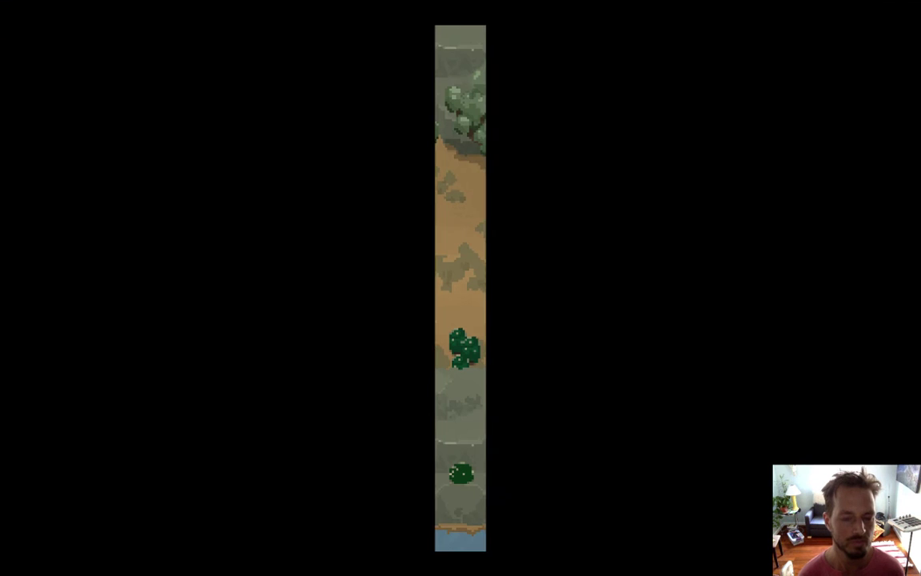
key("Left")
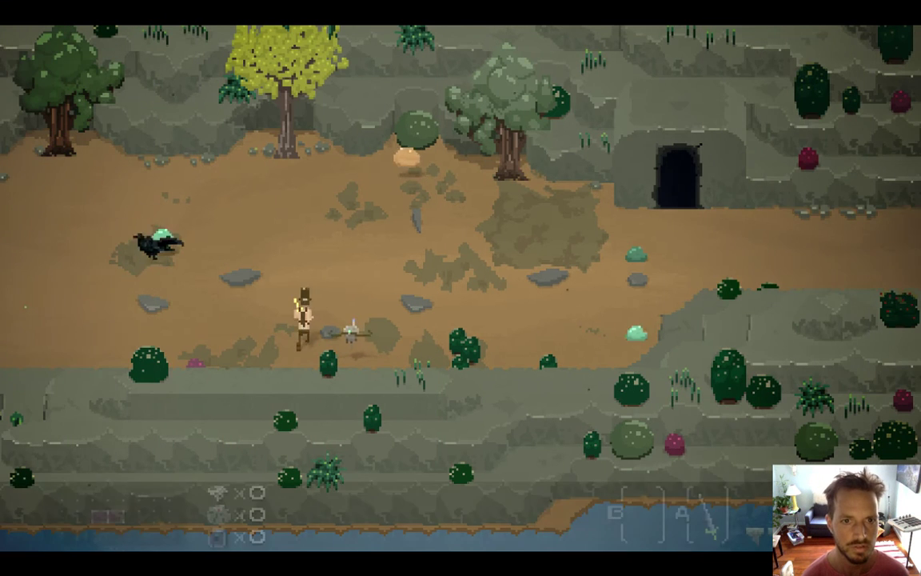
key("Up")
key("space")
key("Up")
key("Right")
key("space")
key("super+Tab")
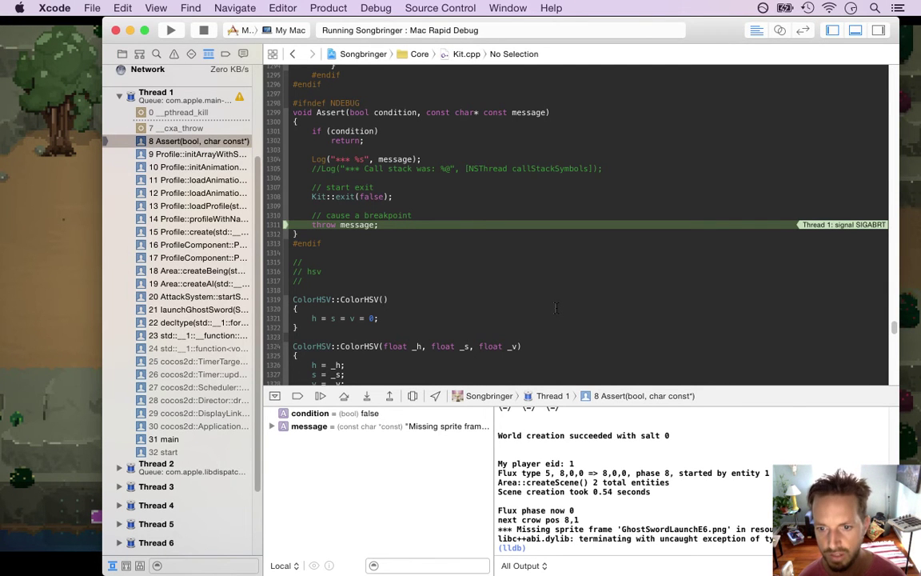
left_click(204, 29)
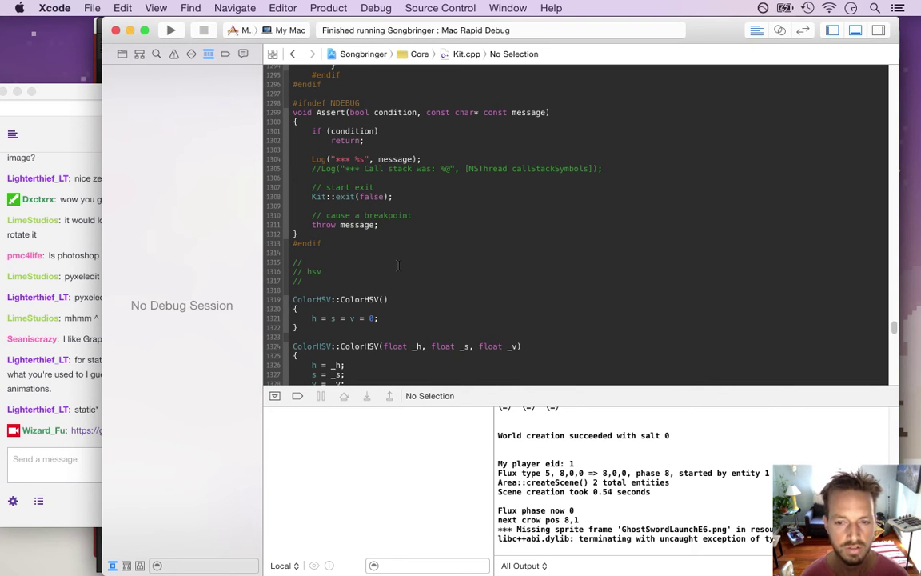
Return to Photoshop and display frame 7 of the GhostSwordLaunchS.psd animation.
key("super+Tab")
key("super+Tab")
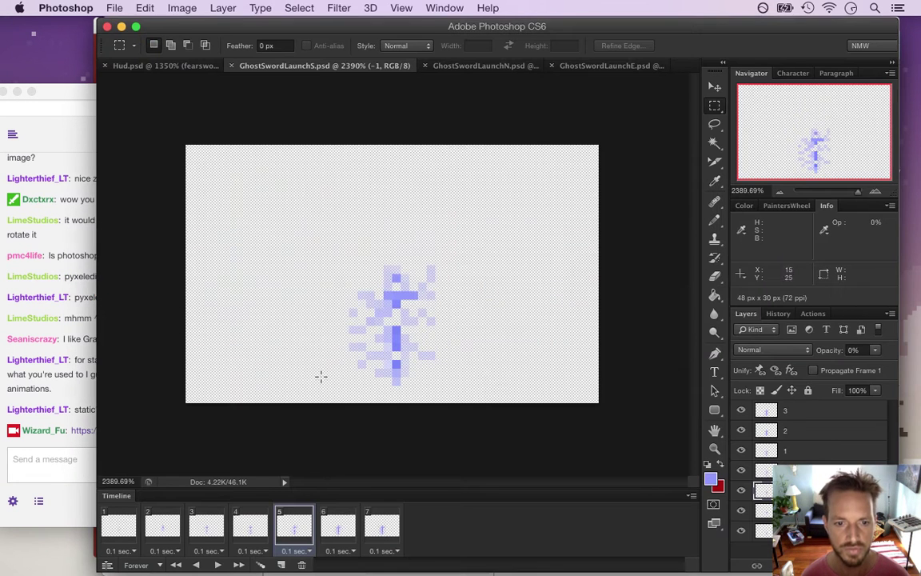
left_click(382, 529)
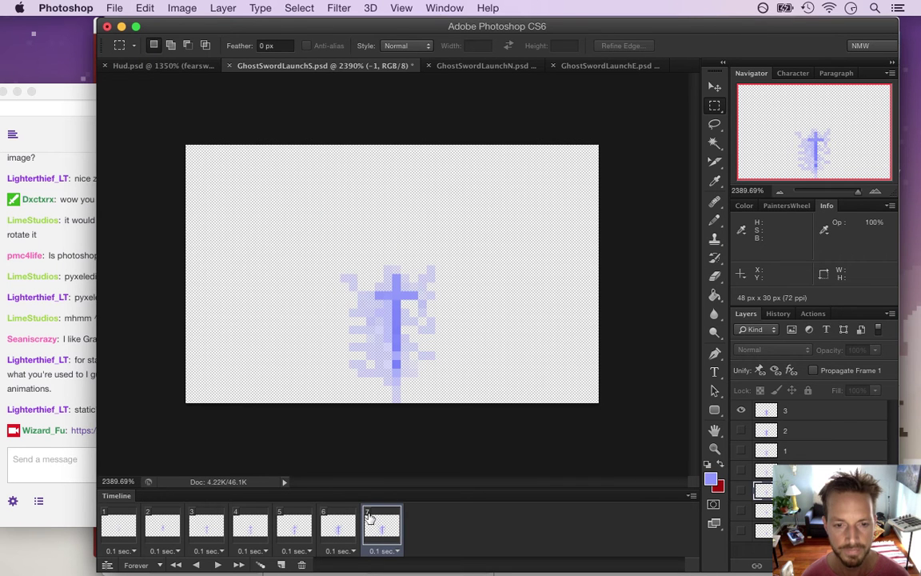
Switch to Xcode to check the debug console for the missing sprite frame, and return to Photoshop.
key("super+Tab")
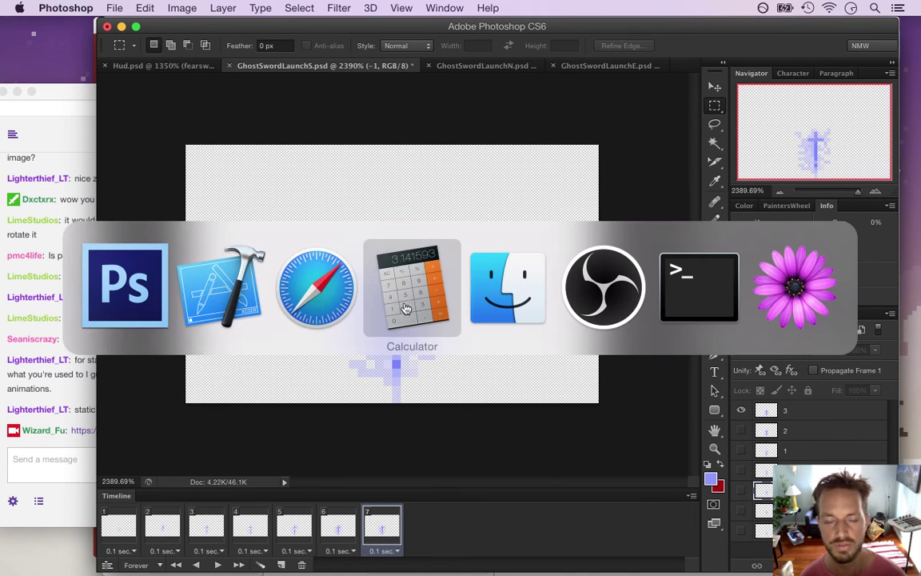
left_click(269, 303)
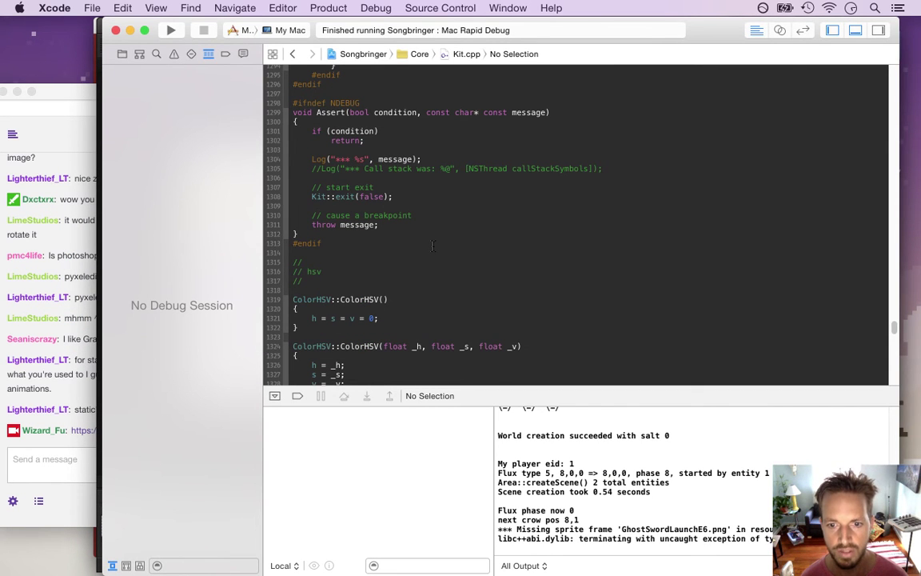
key("super+Tab")
left_click(223, 287)
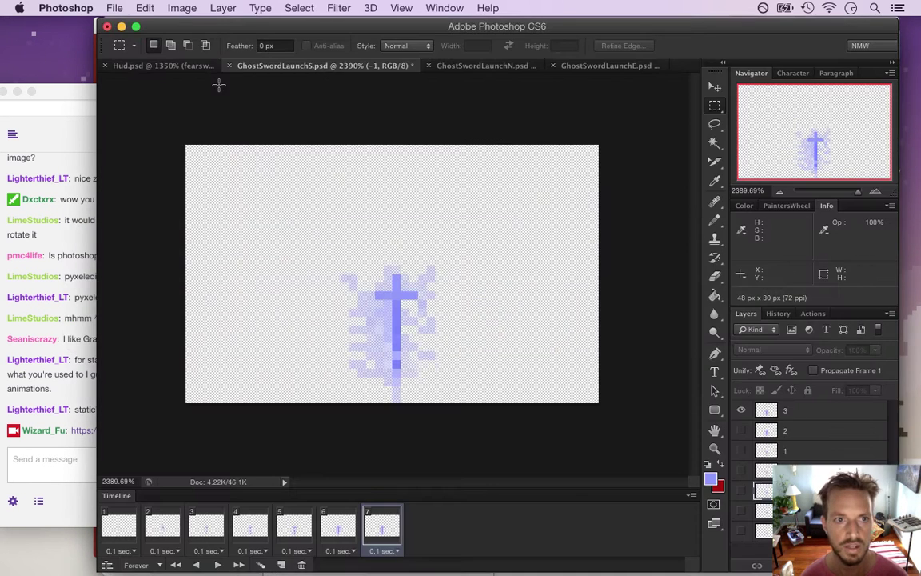
Display GhostSwordLaunchE.psd, review animation frames 1 to 6, and briefly toggle the visibility of the "2 copy" layer.
left_click(604, 65)
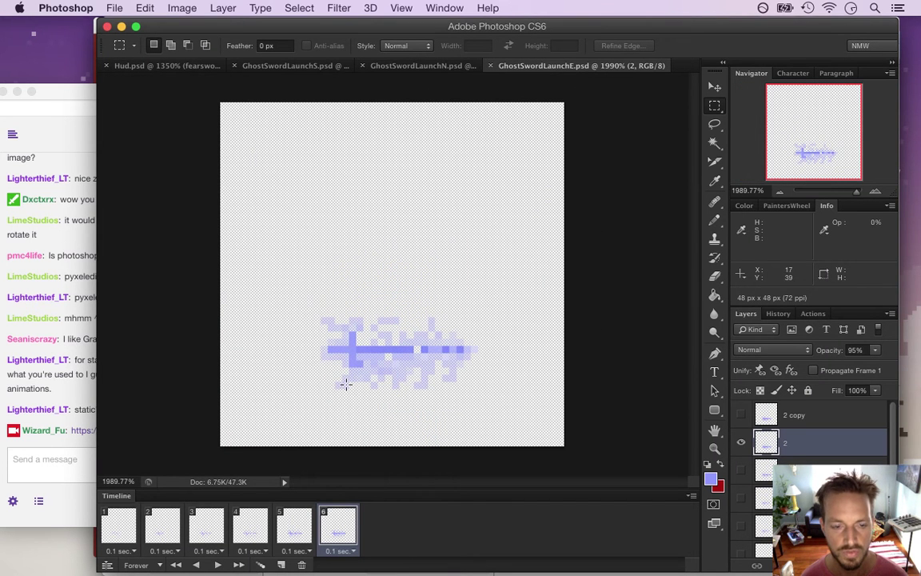
left_click(120, 527)
left_click(165, 526)
left_click(206, 528)
left_click(248, 528)
left_click(296, 527)
left_click(339, 531)
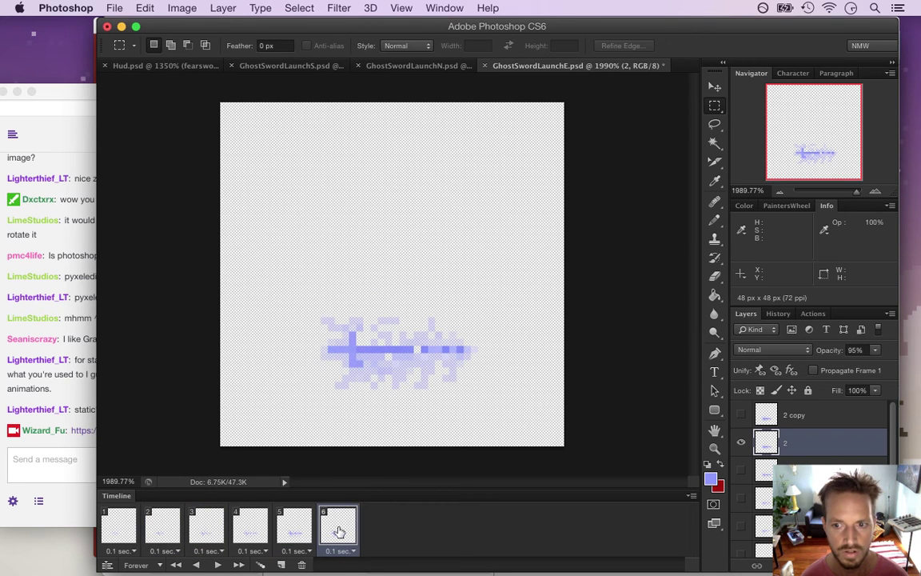
left_click(741, 416)
left_click(741, 416)
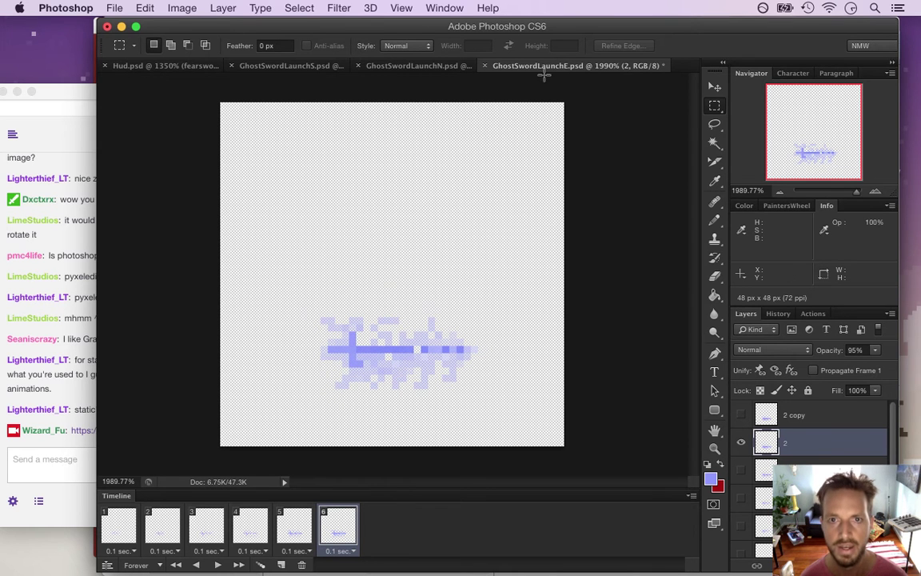
Return to GhostSwordLaunchS.psd and review its animation frames from 7 back to 1.
left_click(303, 72)
left_click(337, 529)
left_click(379, 534)
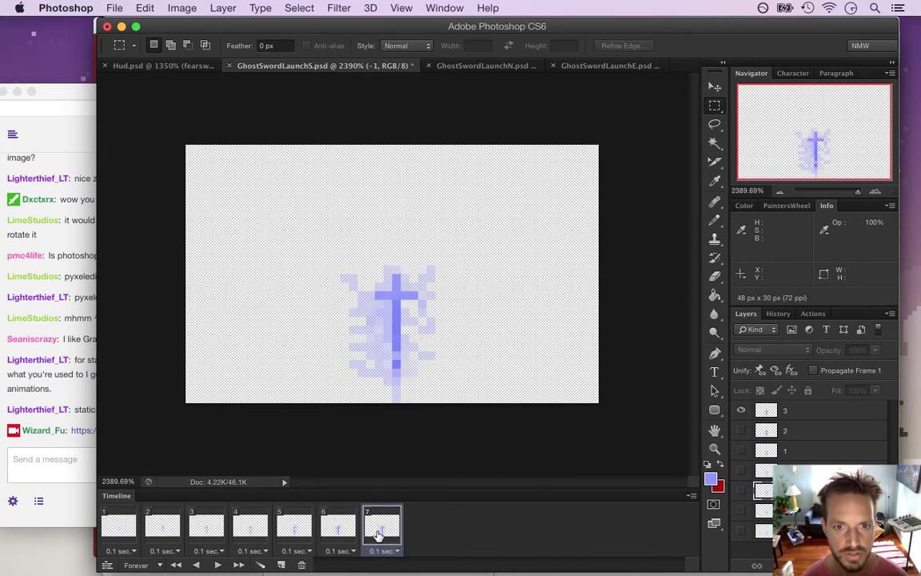
left_click(344, 527)
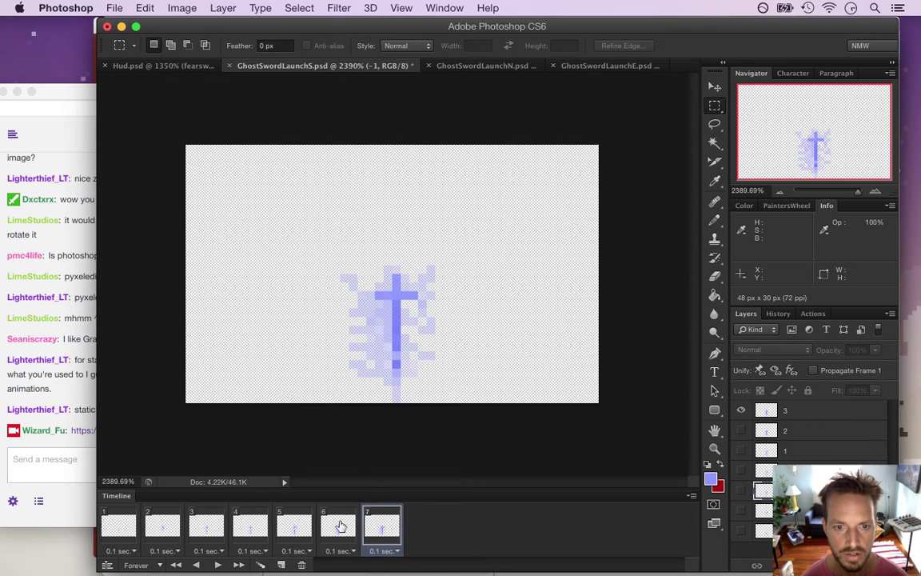
left_click(294, 523)
left_click(255, 526)
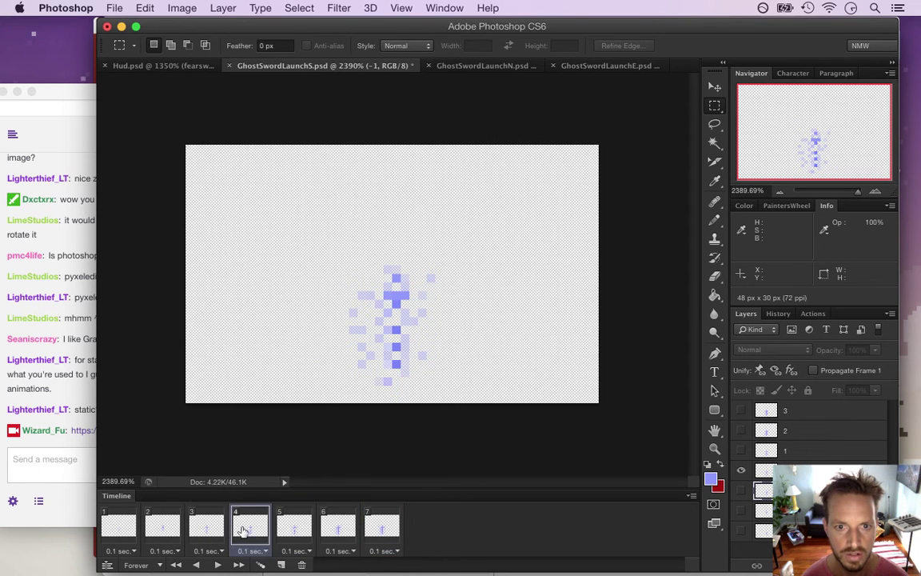
left_click(222, 528)
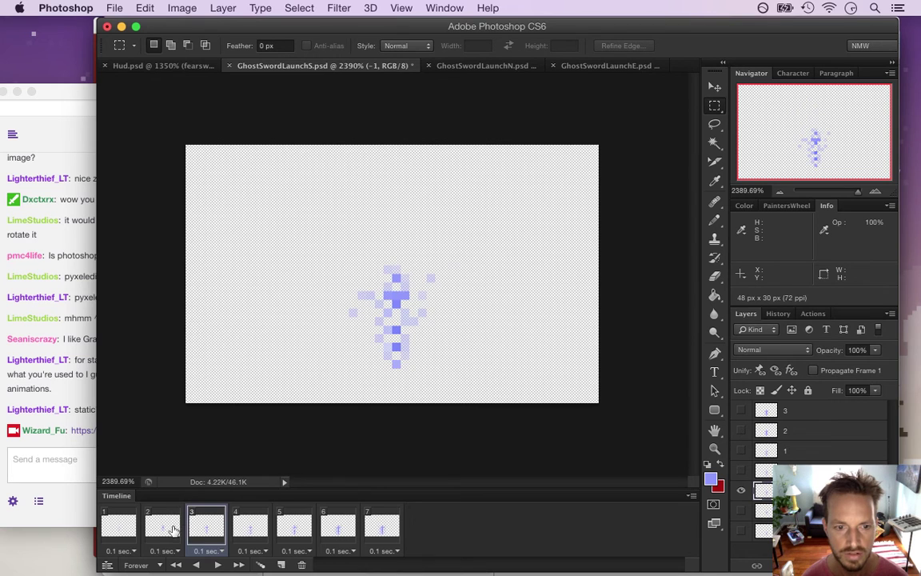
left_click(163, 526)
left_click(120, 526)
left_click(168, 534)
left_click(205, 532)
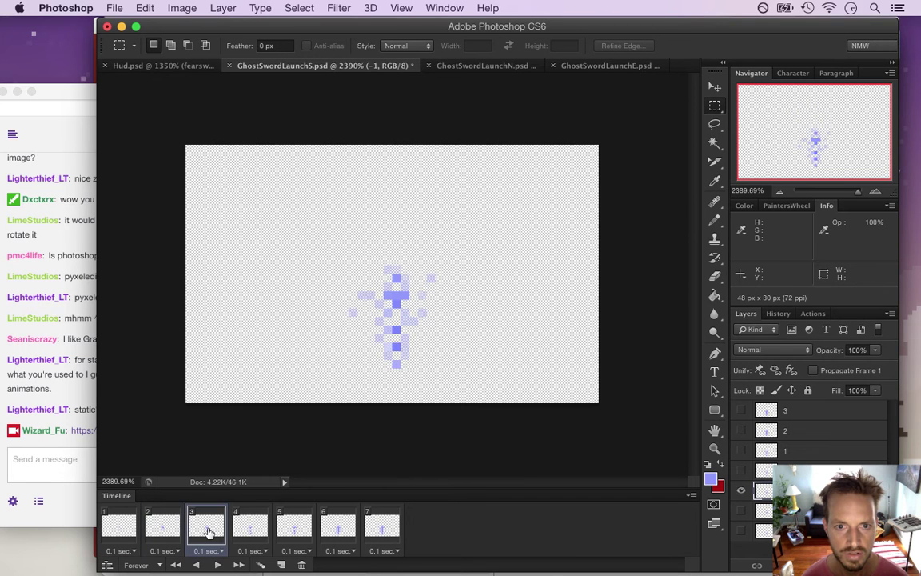
left_click(158, 534)
left_click(132, 532)
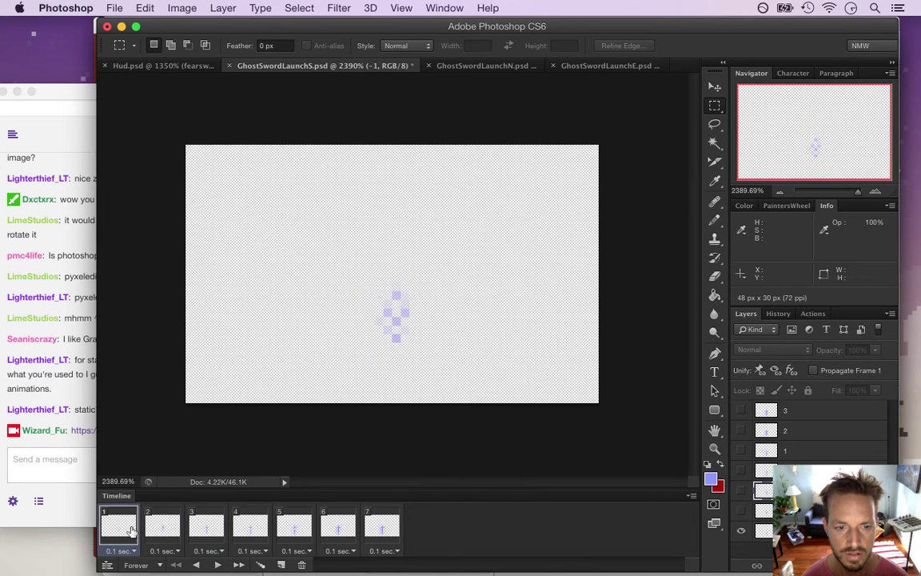
Nudge the frame 1 artwork on layer −3 up one pixel and check it against frames 2 to 7.
left_click(766, 531)
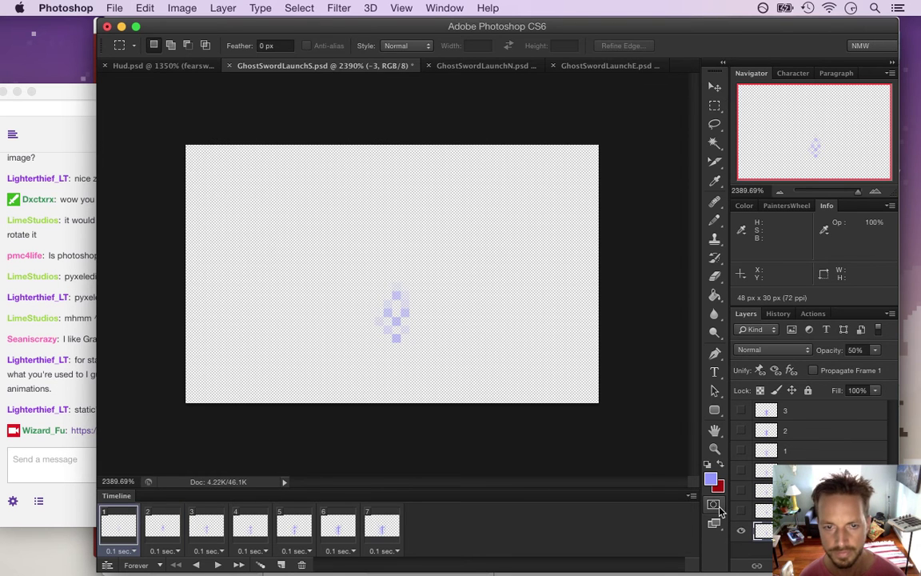
key("v")
key("Up")
key("m")
left_click(173, 534)
left_click(208, 533)
left_click(248, 535)
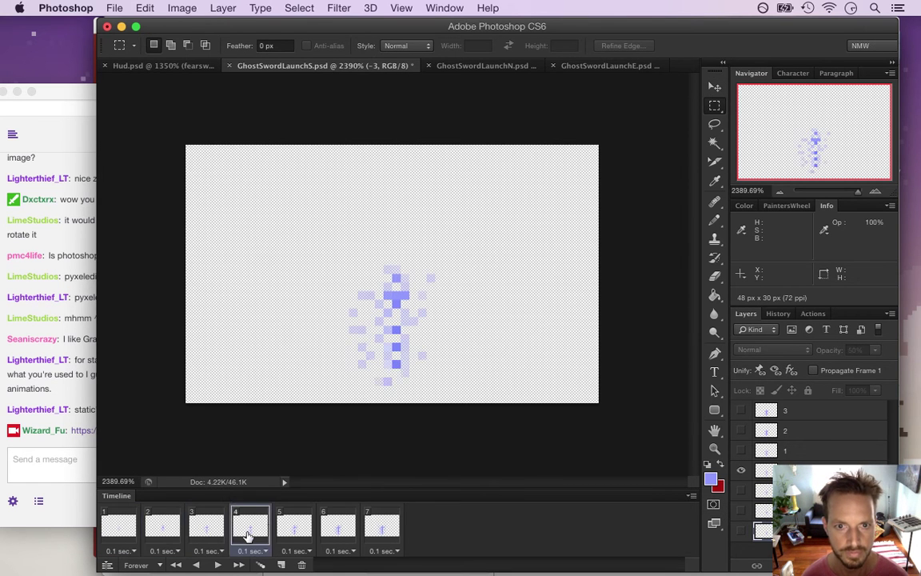
left_click(289, 528)
left_click(337, 530)
left_click(383, 531)
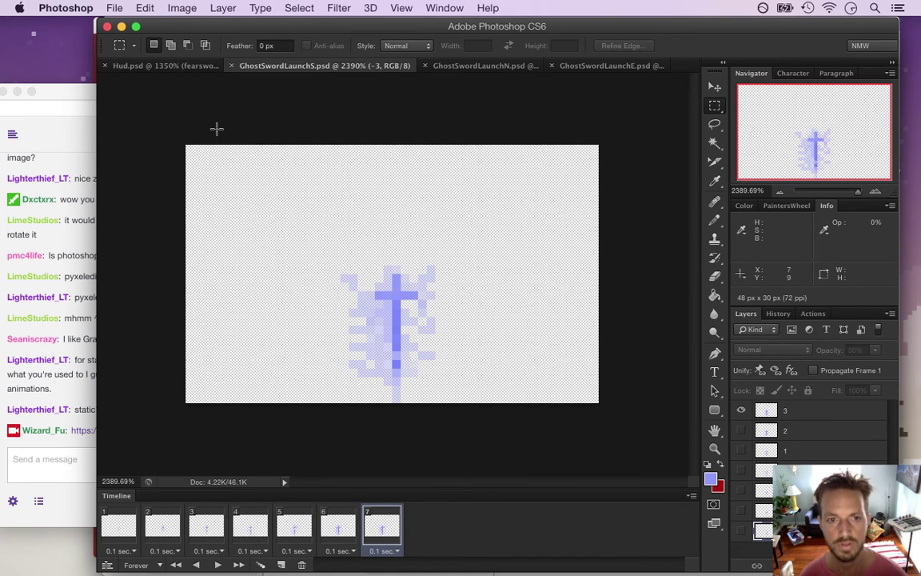
Render all frames of GhostSwordLaunchS as a 48 x 30 PNG image sequence at 10 fps.
left_click(142, 8)
mouse_move(110, 5)
mouse_move(276, 285)
left_click(339, 314)
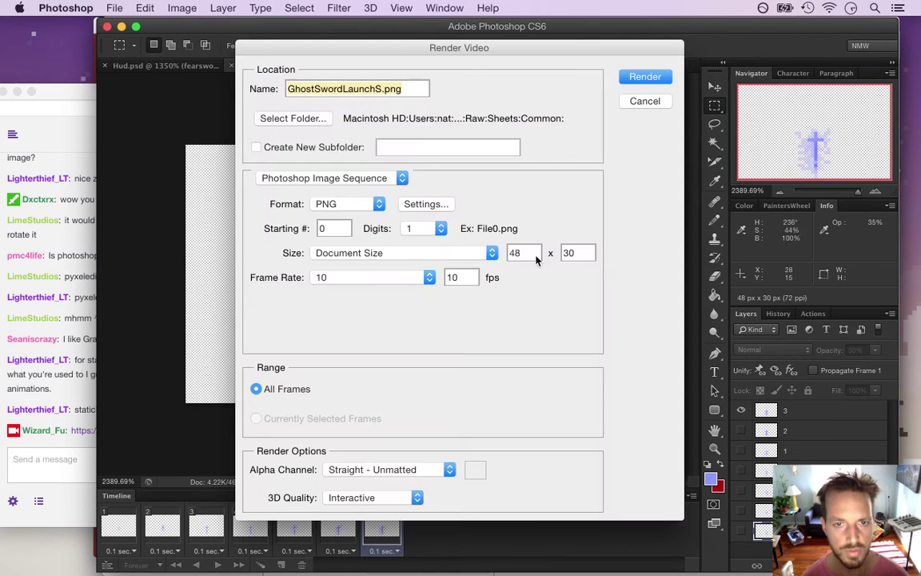
left_click(648, 76)
left_click(563, 223)
Switch to Xcode, go back to the GhostSword.txt profile, and run Songbringer.
key("super+Tab")
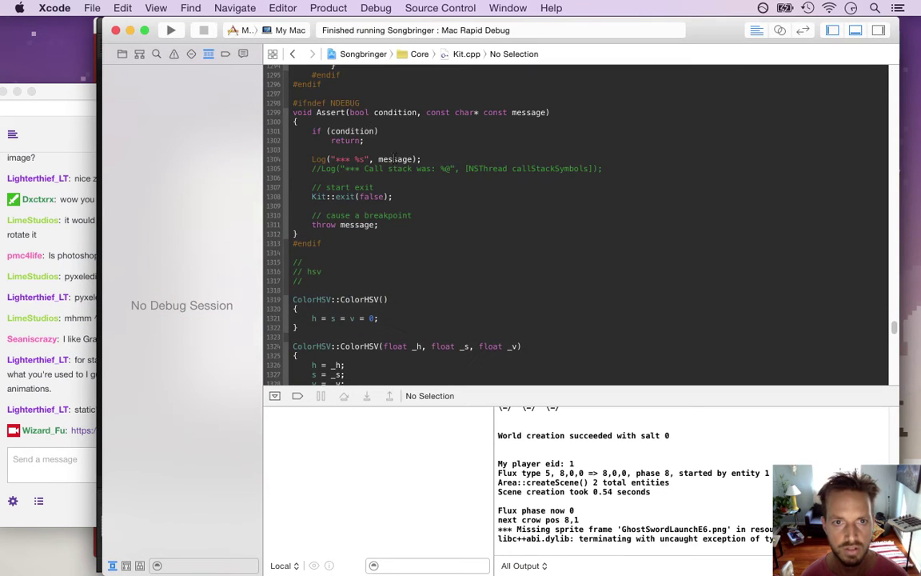
left_click(291, 54)
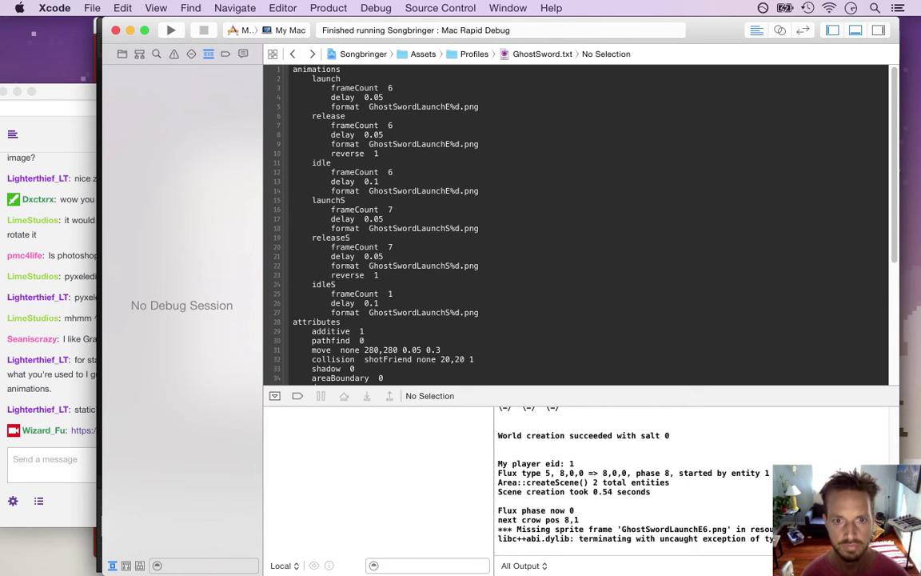
key("super+r")
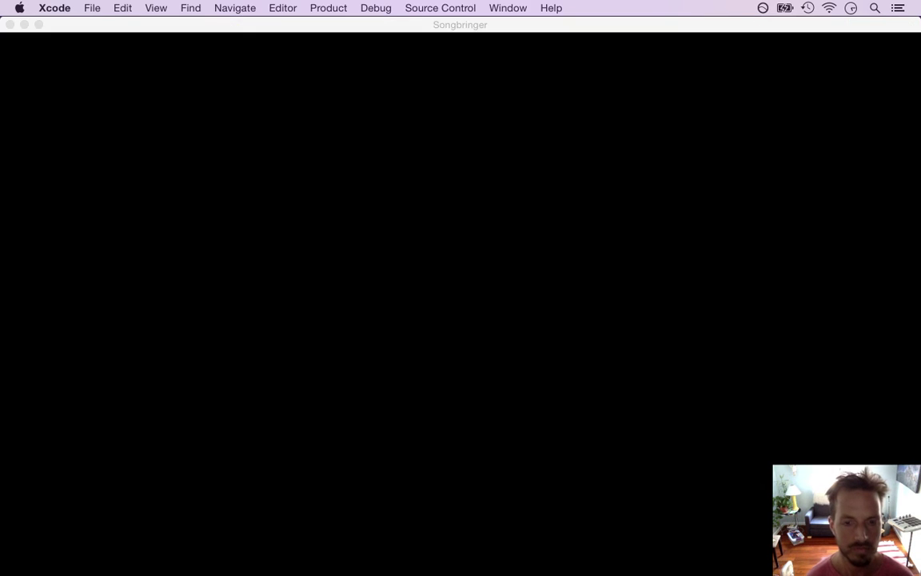
Test the ghost sword launch in the game by moving the hero and attacking, and quit the game.
key("Left")
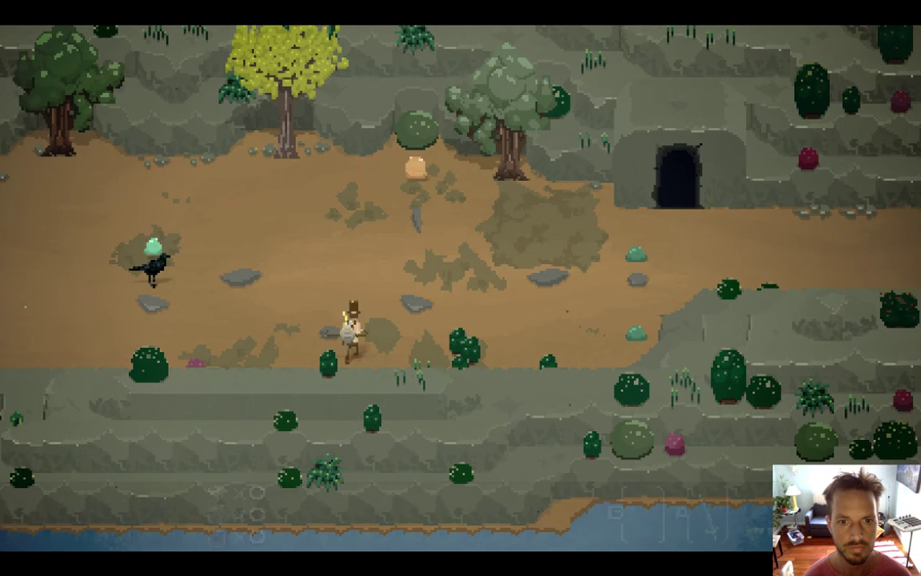
key("Up")
key("Right")
key("Up")
key("x")
key("x")
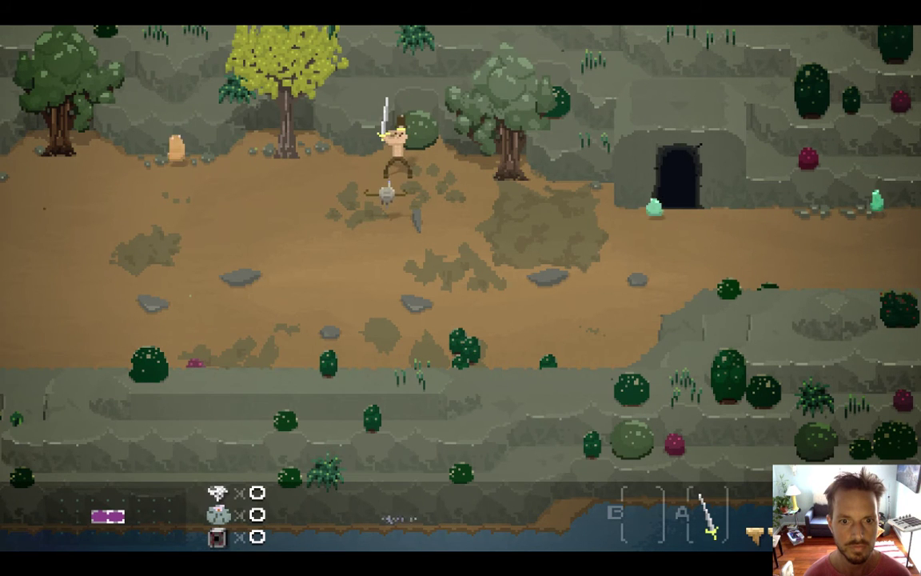
key("space")
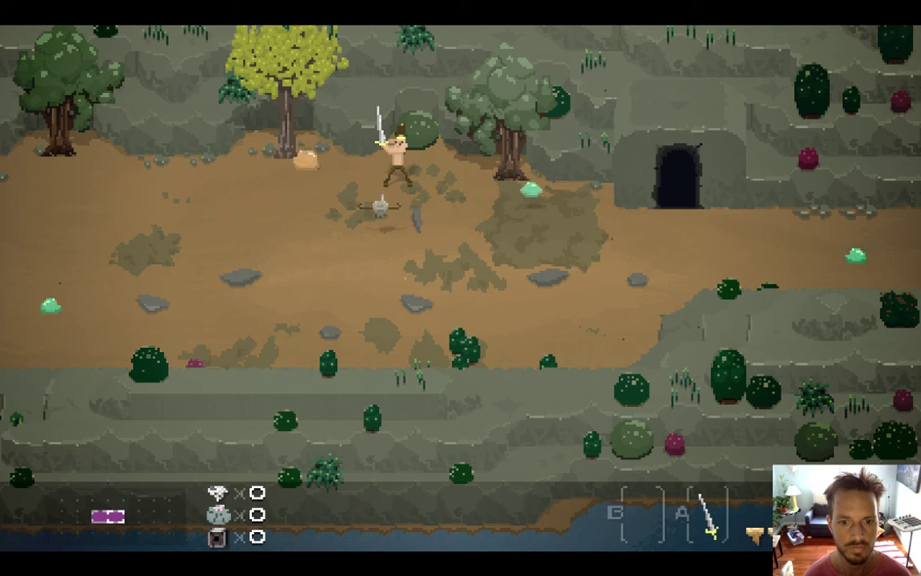
key("Down")
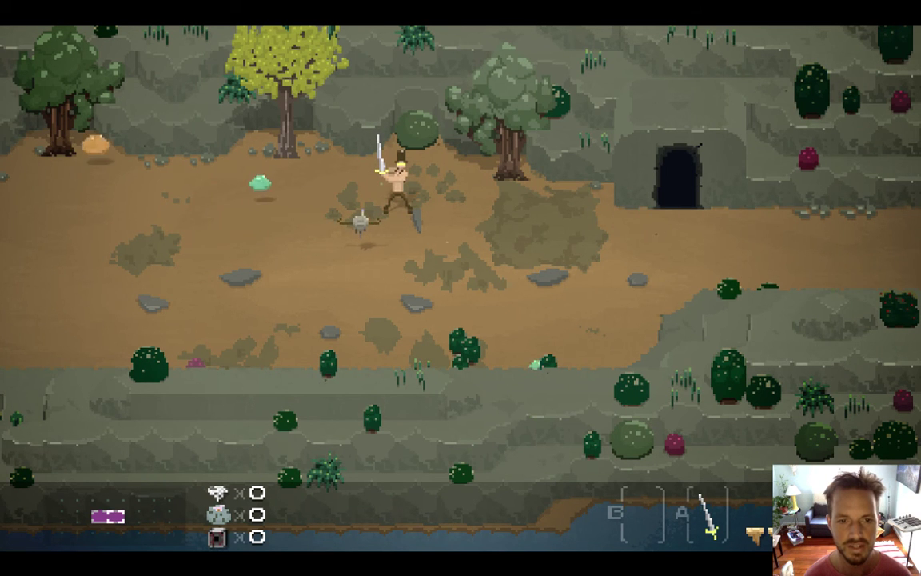
key("super+q")
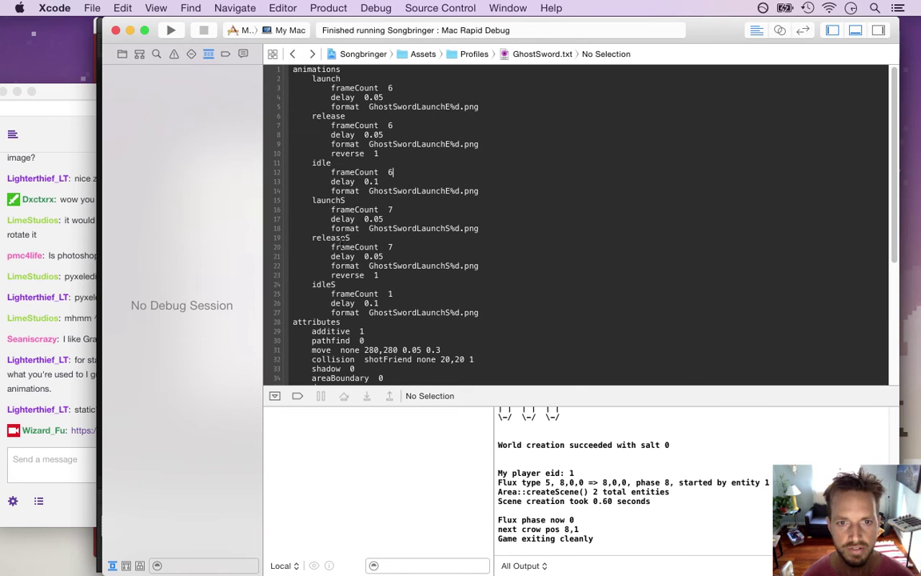
Open System.cpp from the project's file list.
left_click(121, 53)
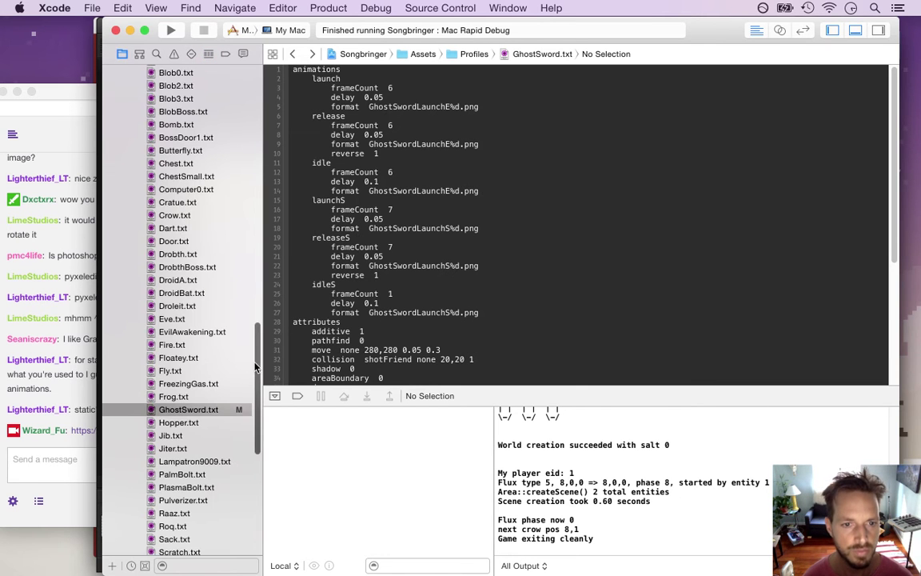
scroll(240, 304, "up", 15)
scroll(232, 168, "up", 6)
scroll(232, 146, "up", 3)
left_click(188, 138)
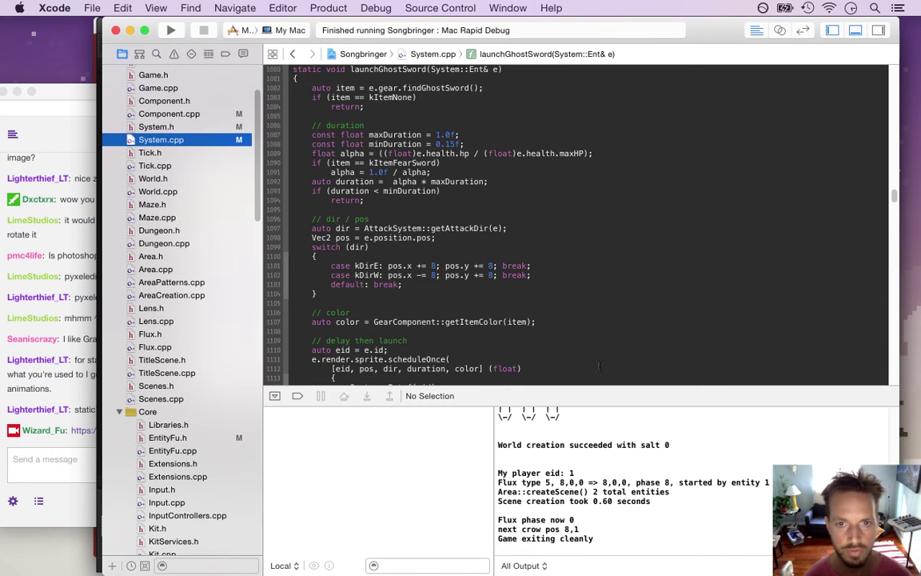
Hide the debug area and jump to the AttackSystem::startShot function in System.cpp.
key("super+shift+y")
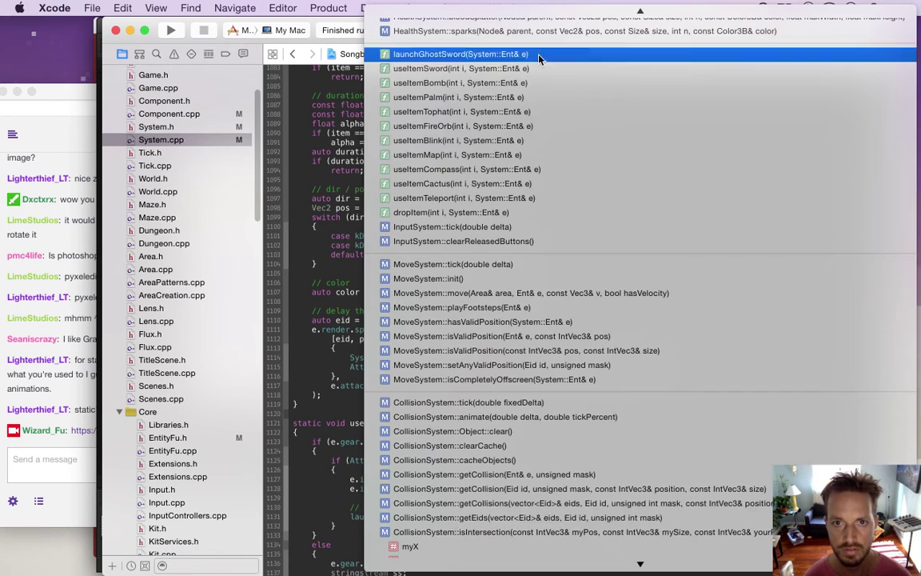
left_click(488, 54)
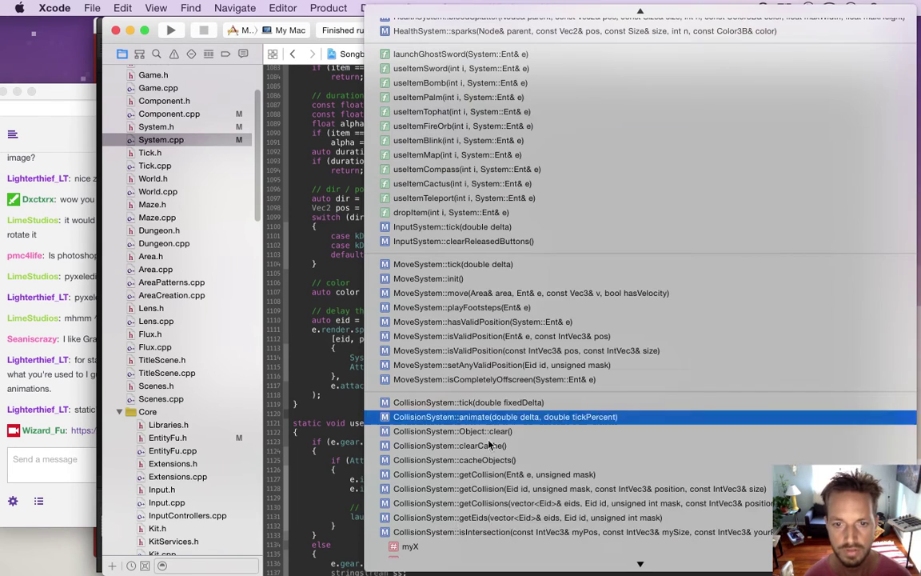
mouse_move(467, 569)
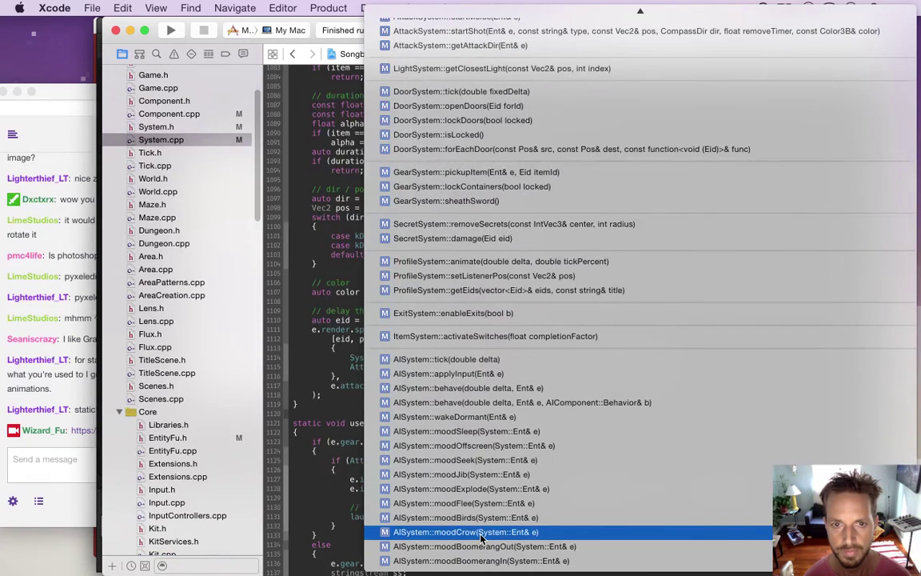
mouse_move(699, 4)
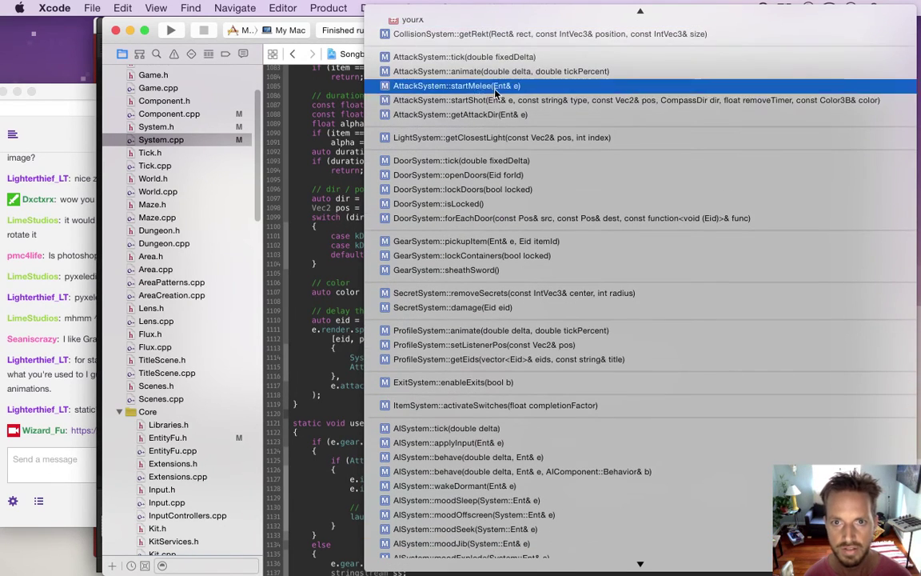
left_click(495, 101)
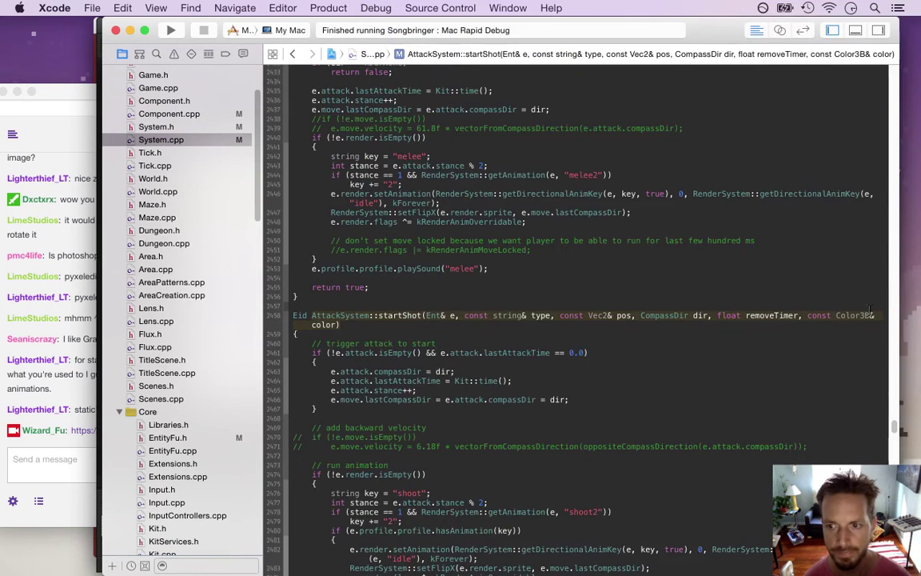
Examine the shot creation, position offset and release animation code in AttackSystem::startShot.
left_click_drag(893, 422, 894, 431)
scroll(894, 433, "down", 2)
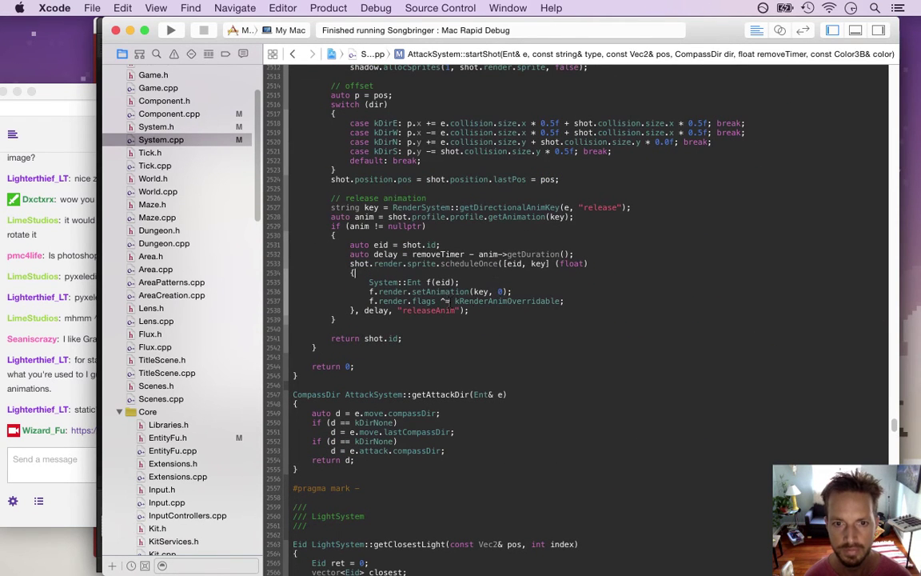
left_click(448, 292)
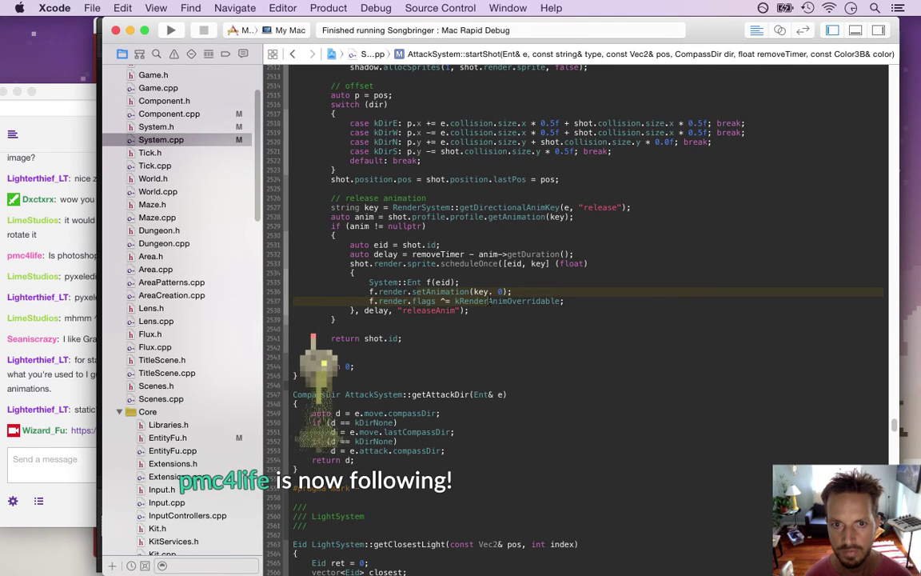
left_click(387, 104)
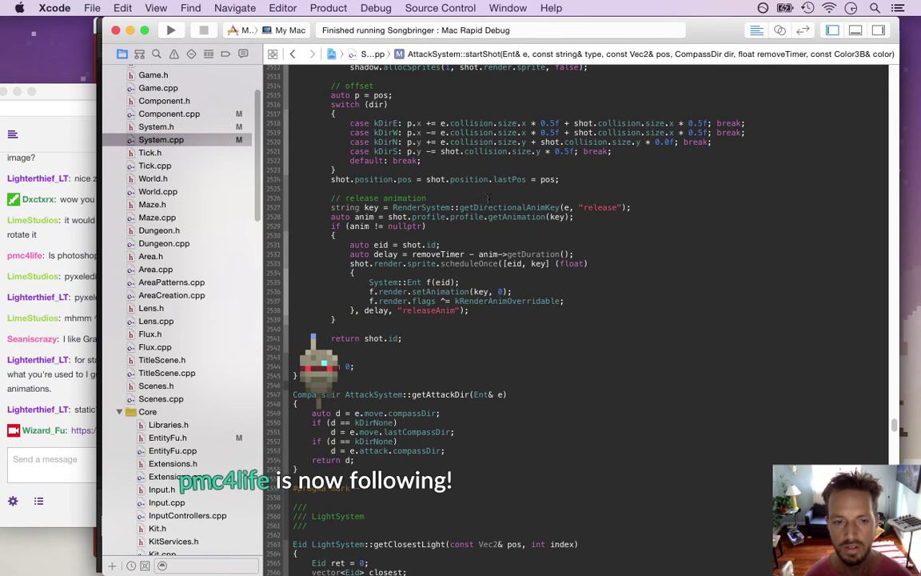
scroll(576, 320, "up", 3)
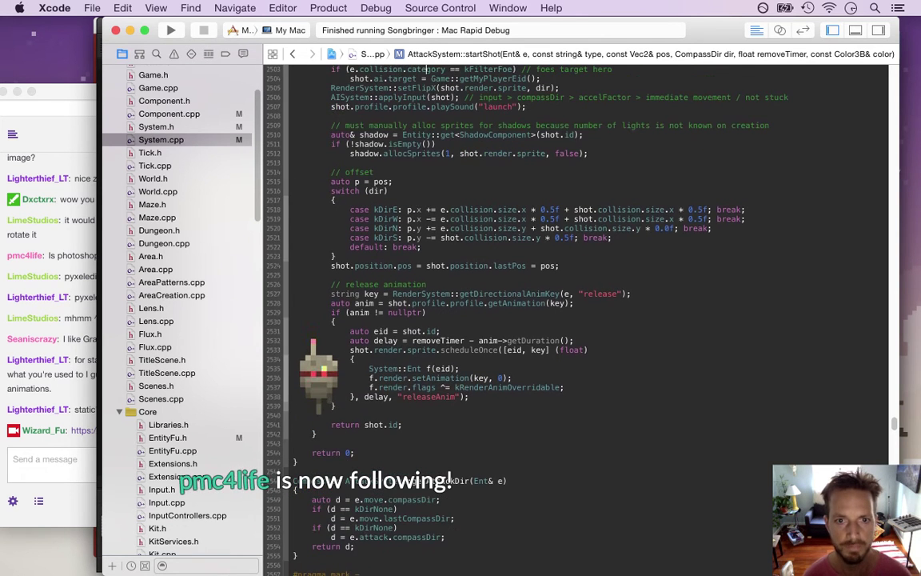
scroll(576, 320, "up", 1)
key("Up")
key("Up")
key("Up")
key("Up")
key("Up")
key("Up")
key("Up")
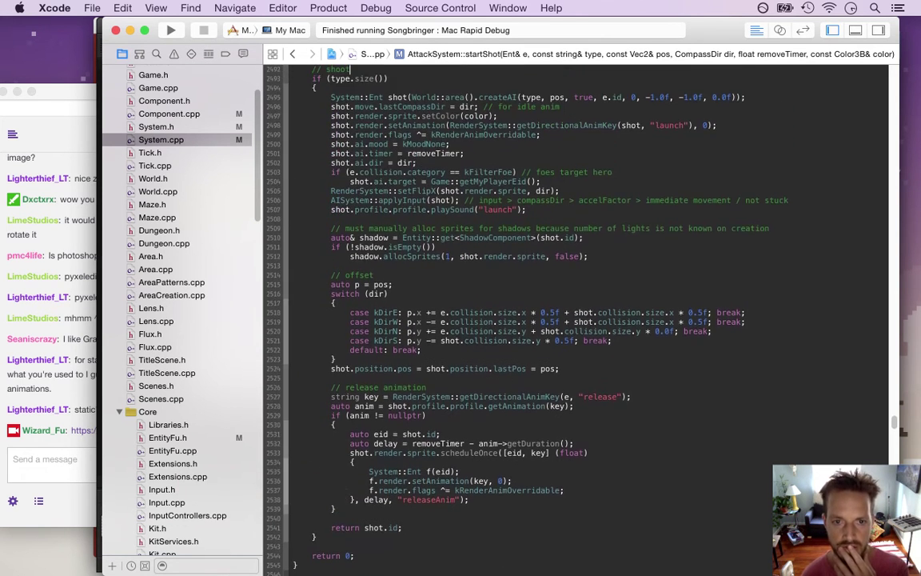
key("Down")
key("Down")
key("Down")
key("Down")
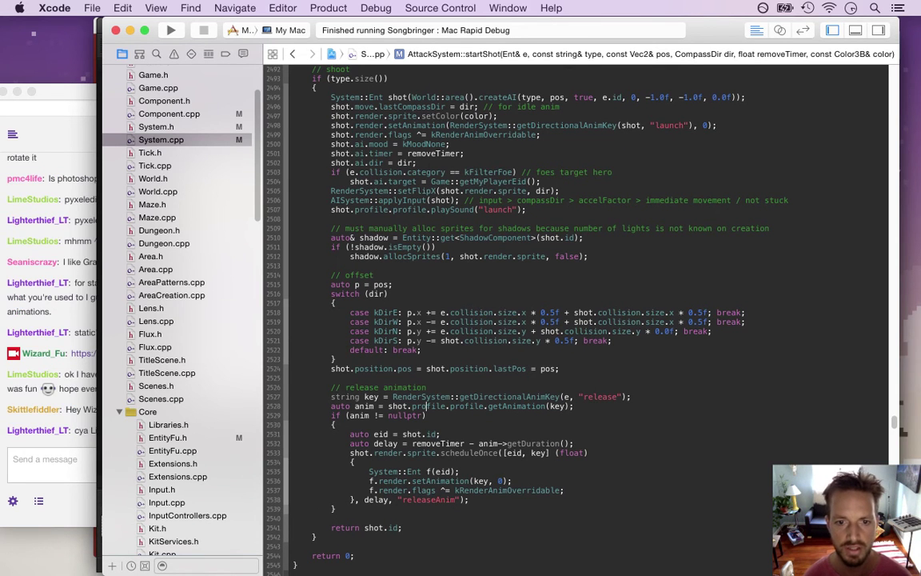
Set a breakpoint on line 2528, where the release animation is fetched with getAnimation, and run Songbringer.
left_click(273, 406)
key("super+r")
left_click(56, 410)
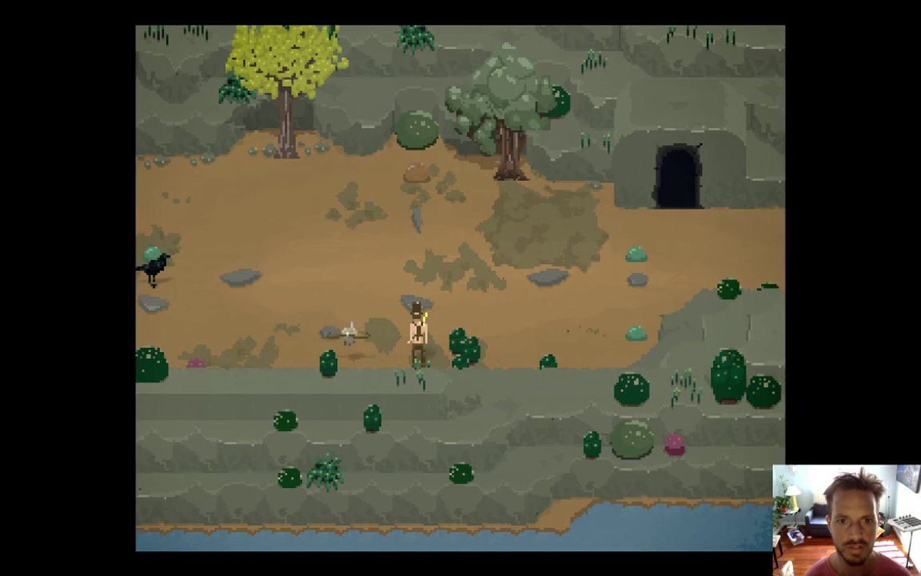
Move the hero around in the game and attack to launch the ghost sword and trigger the breakpoint.
key("Left")
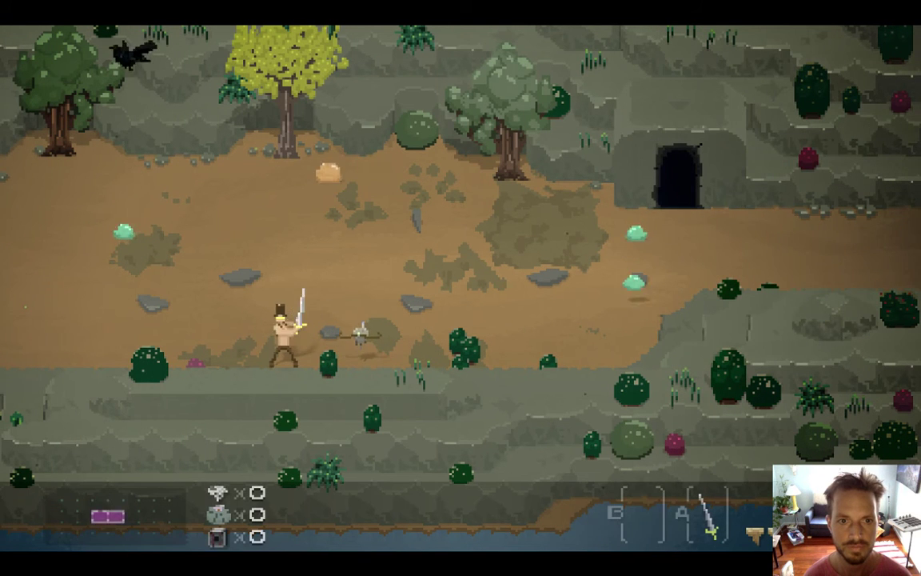
key("Right")
key("Up")
key("Up")
key("space")
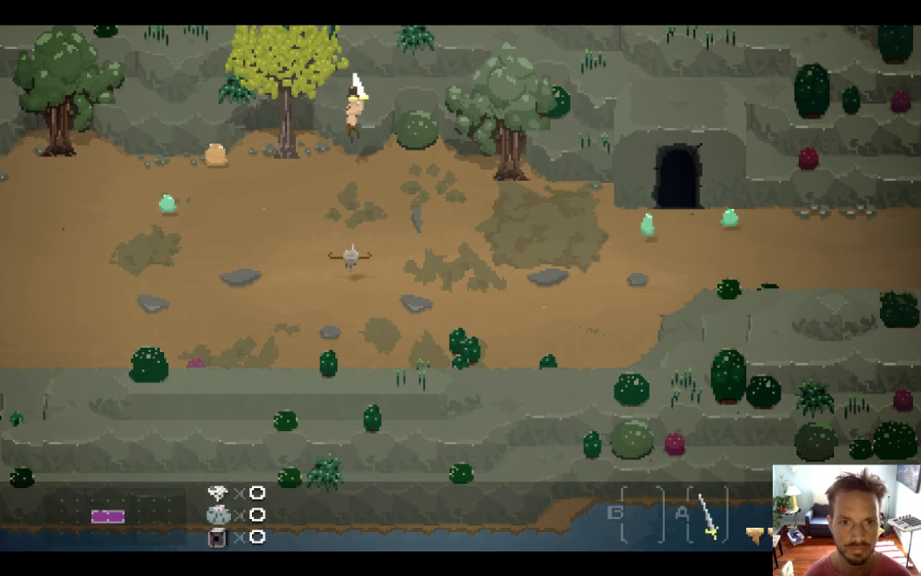
Switch to the Twitch chat in Safari, read the latest viewer messages, and return to Xcode.
key("super+Tab")
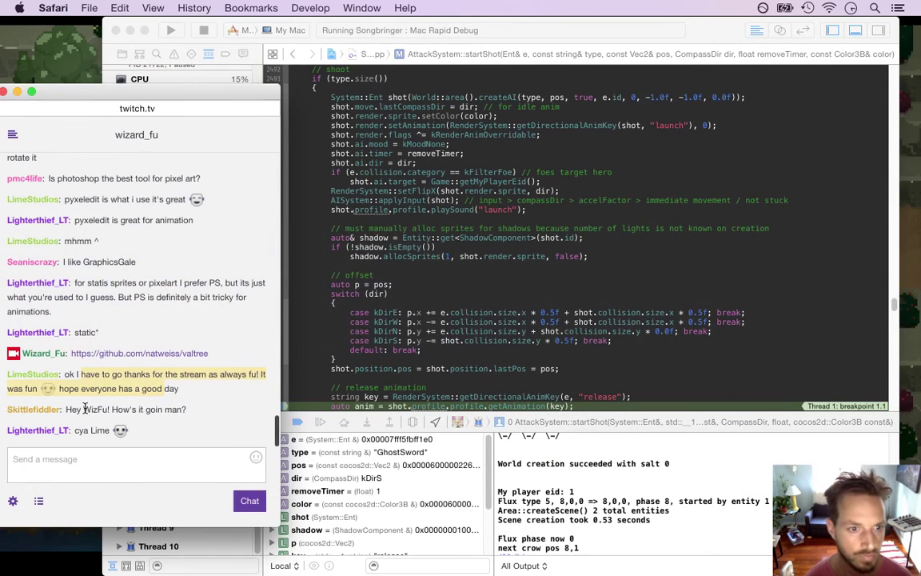
left_click_drag(78, 408, 176, 404)
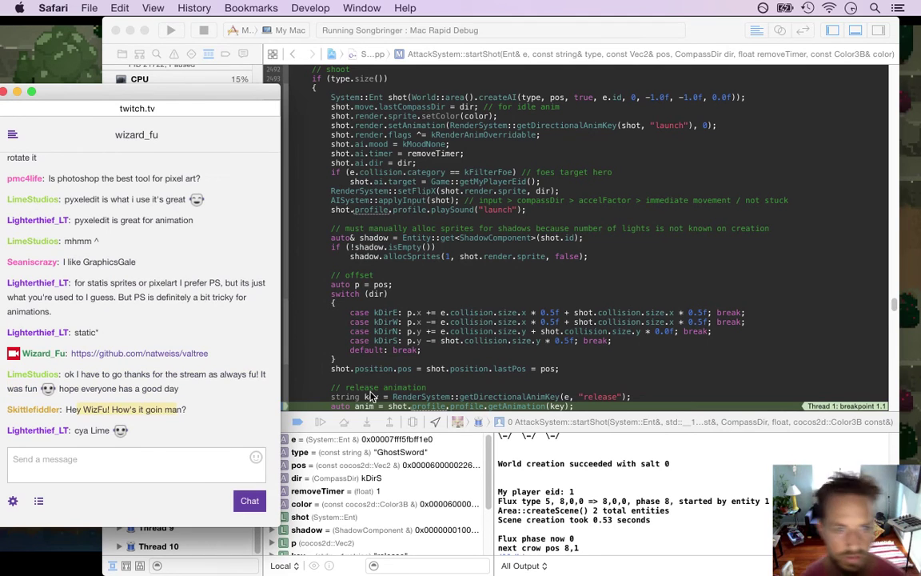
left_click(383, 300)
left_click(70, 423)
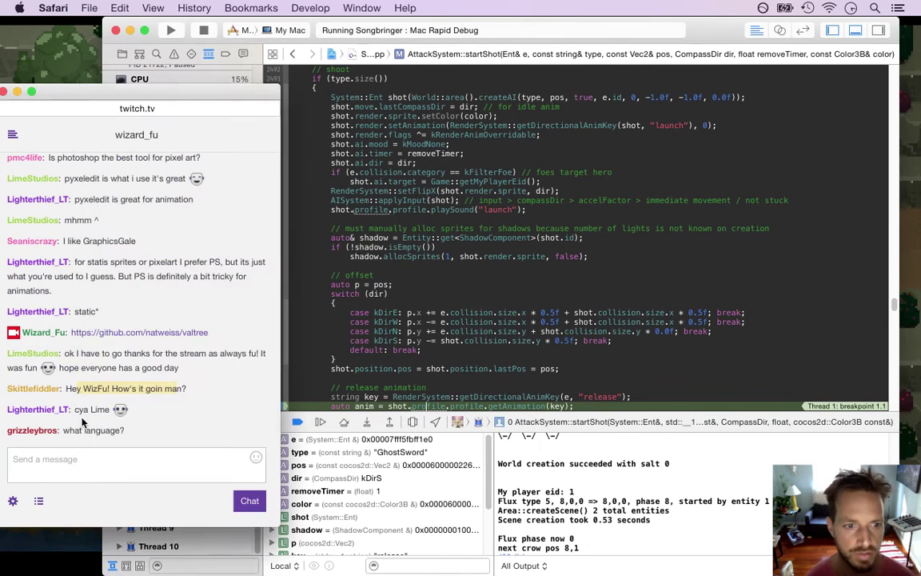
left_click_drag(64, 430, 207, 418)
left_click(599, 371)
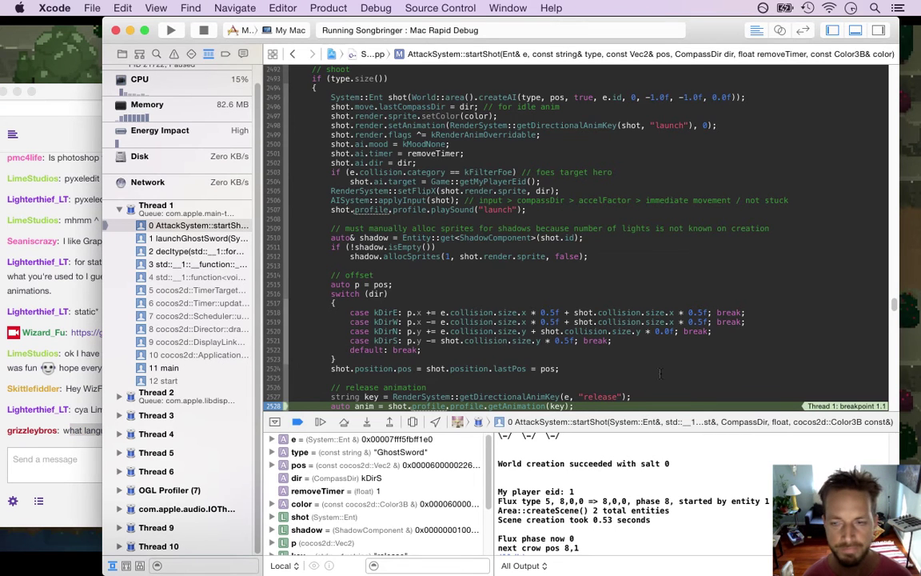
Enlarge the debug area and inspect the key variable against the release animation code in startShot.
scroll(888, 308, "down", 5)
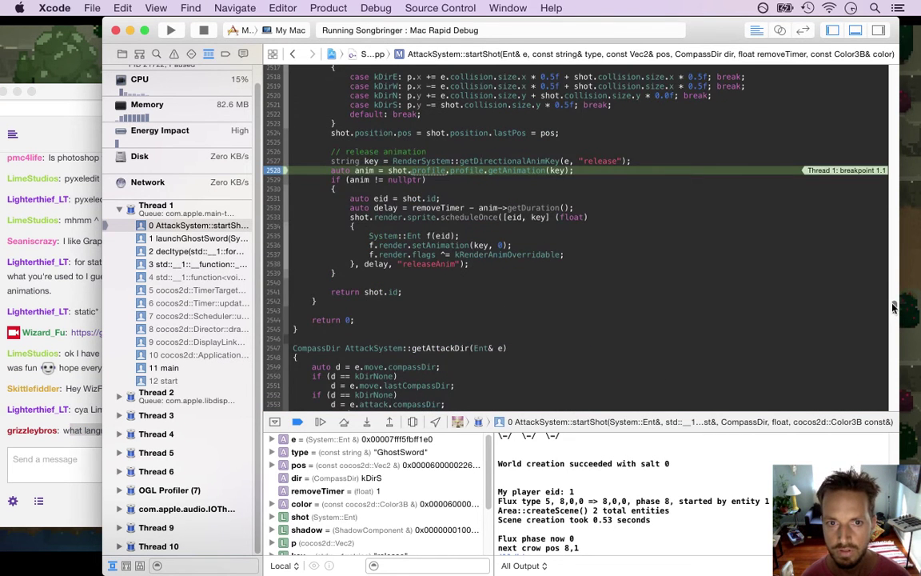
scroll(894, 308, "up", 2)
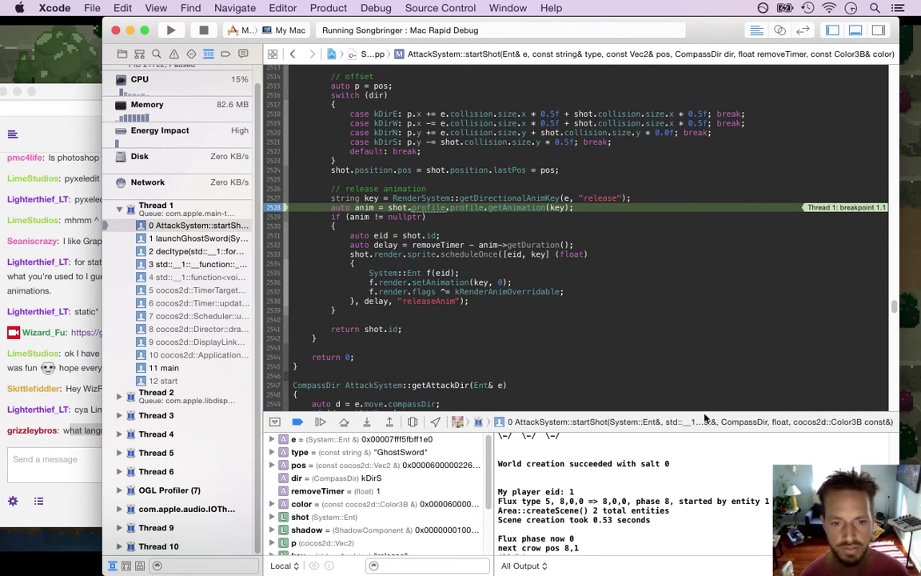
left_click_drag(790, 414, 788, 317)
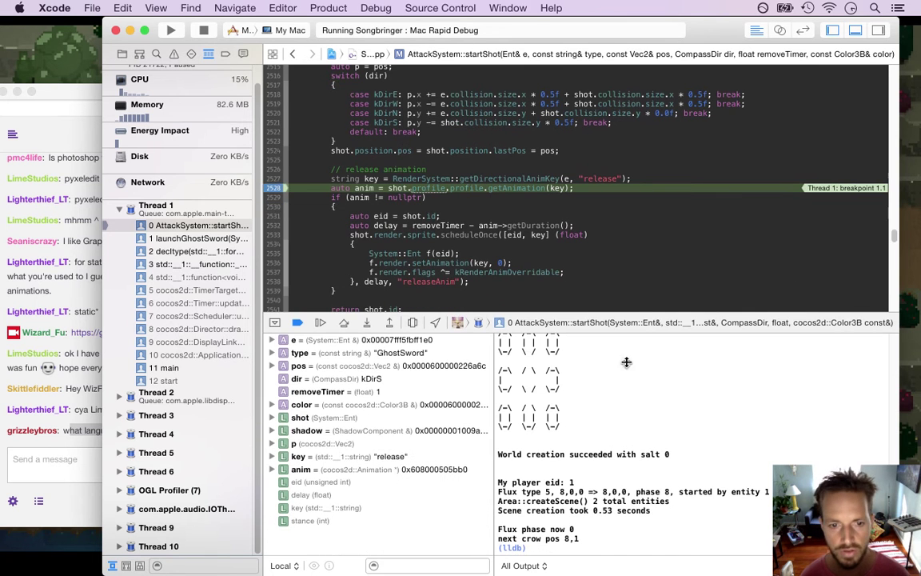
left_click(340, 460)
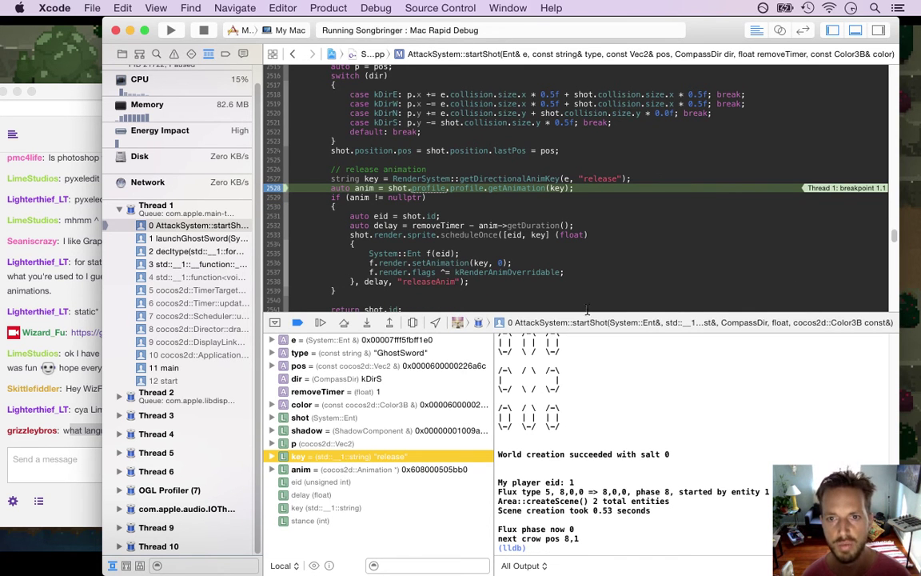
left_click(513, 180)
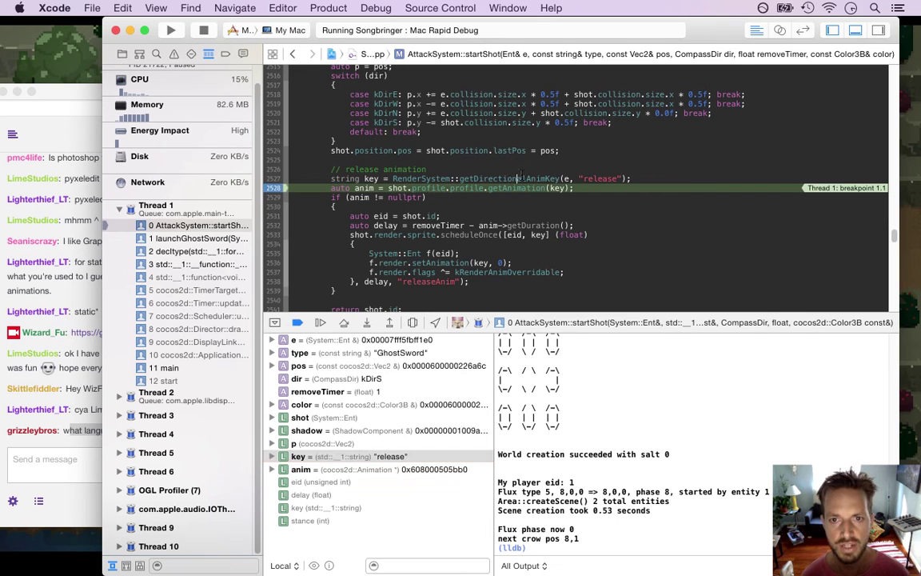
left_click(466, 162)
key("Up")
key("Up")
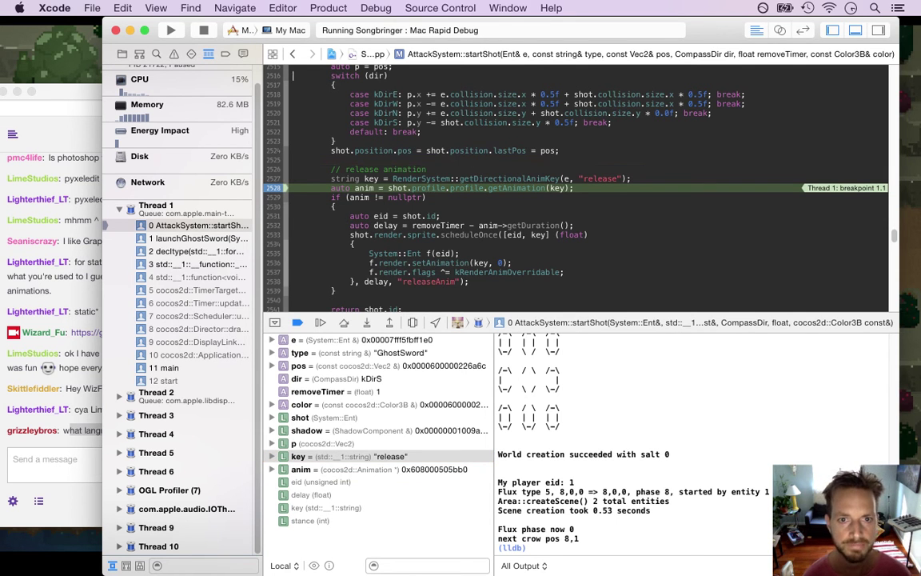
scroll(293, 94, "up", 1)
Stop the game, move the breakpoint up to the getDirectionalAnimKey call on line 2527, and rerun Songbringer.
left_click(205, 30)
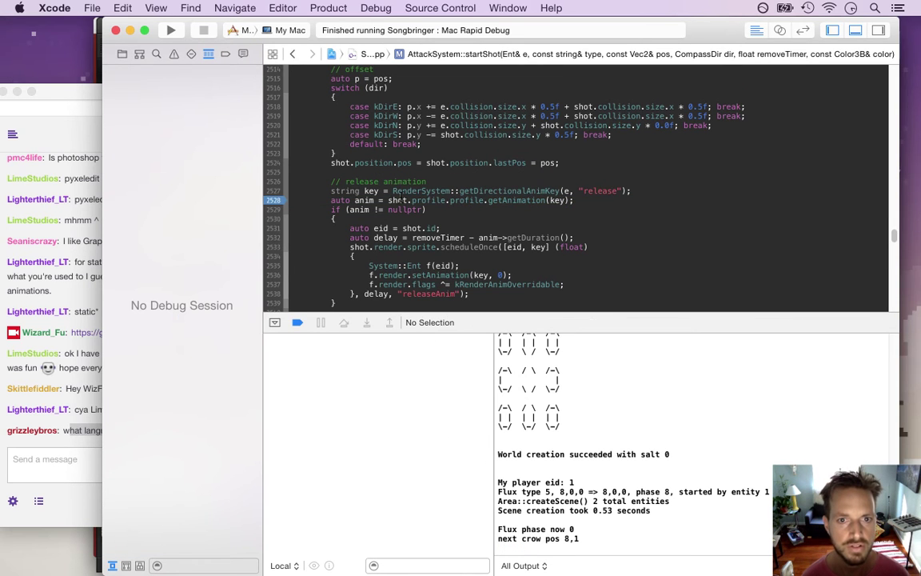
key("super+backslash")
key("Up")
key("super+backslash")
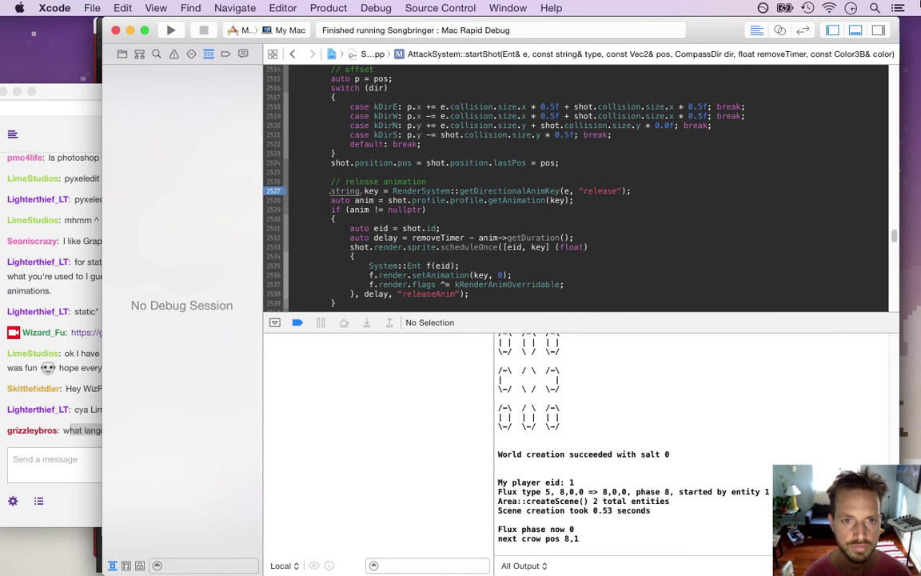
left_click(170, 31)
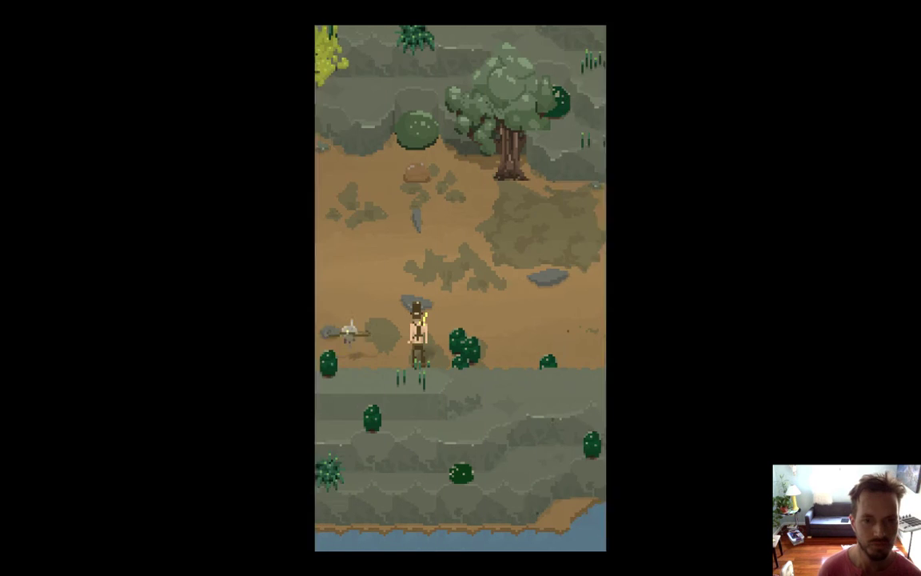
Return to the relaunched game, walk the hero up and left, and attack facing down to hit the line 2527 breakpoint.
key("super+Tab")
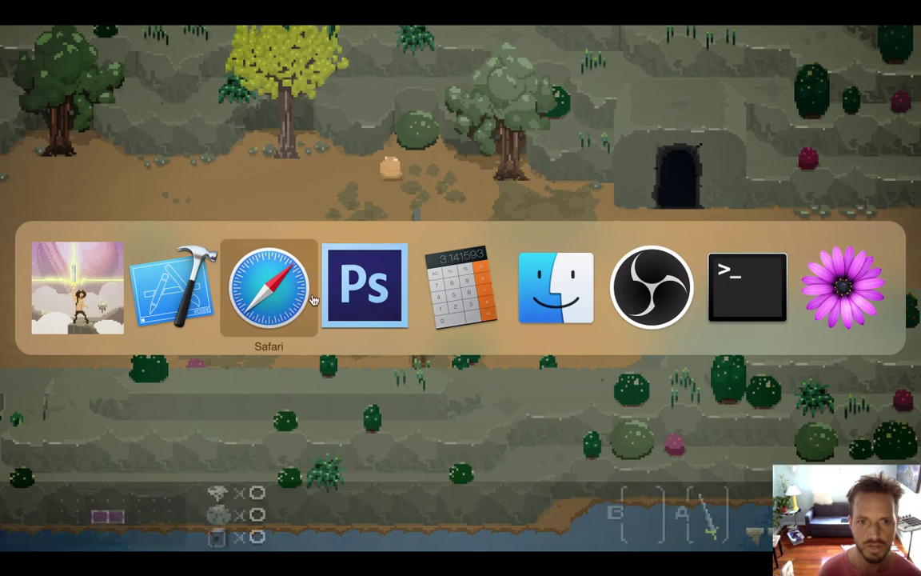
left_click(173, 257)
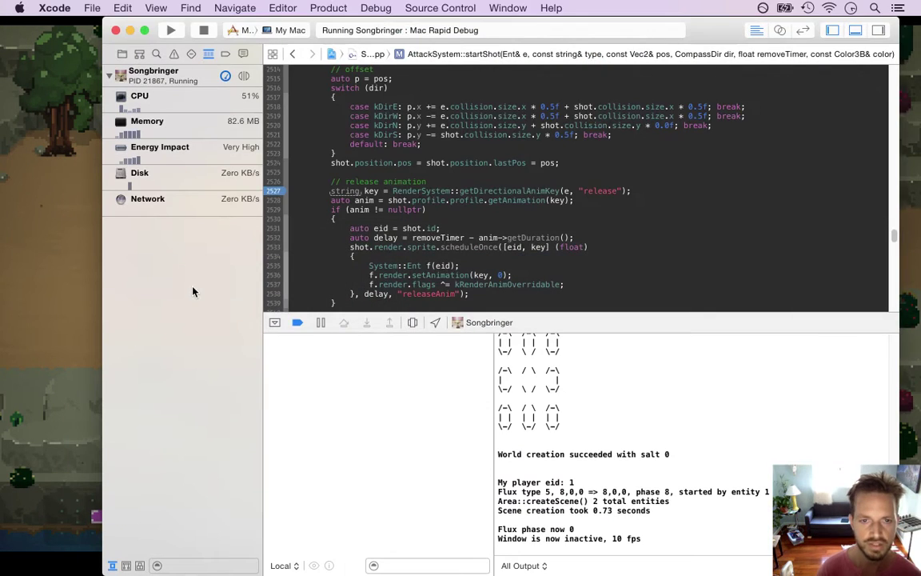
key("super+Tab")
key("Up")
key("Left")
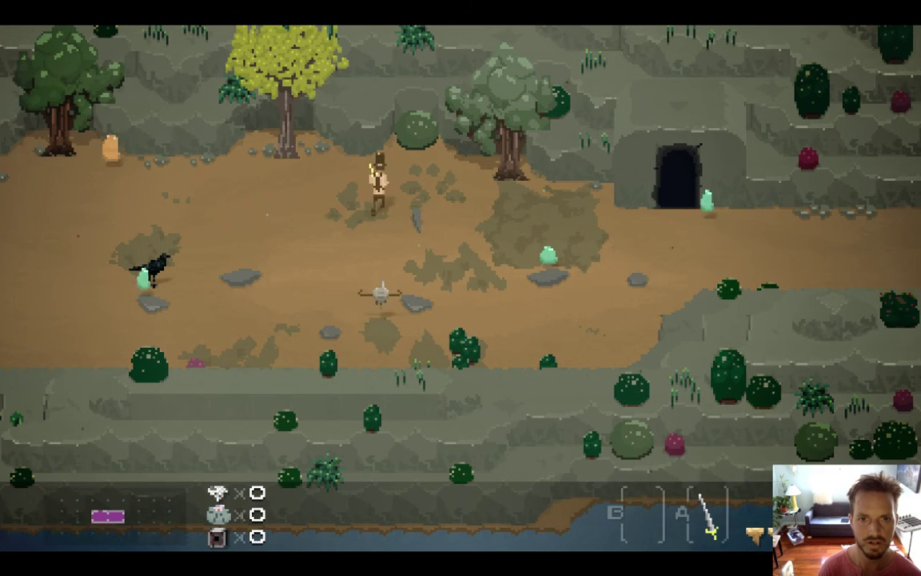
key("Down")
key("a")
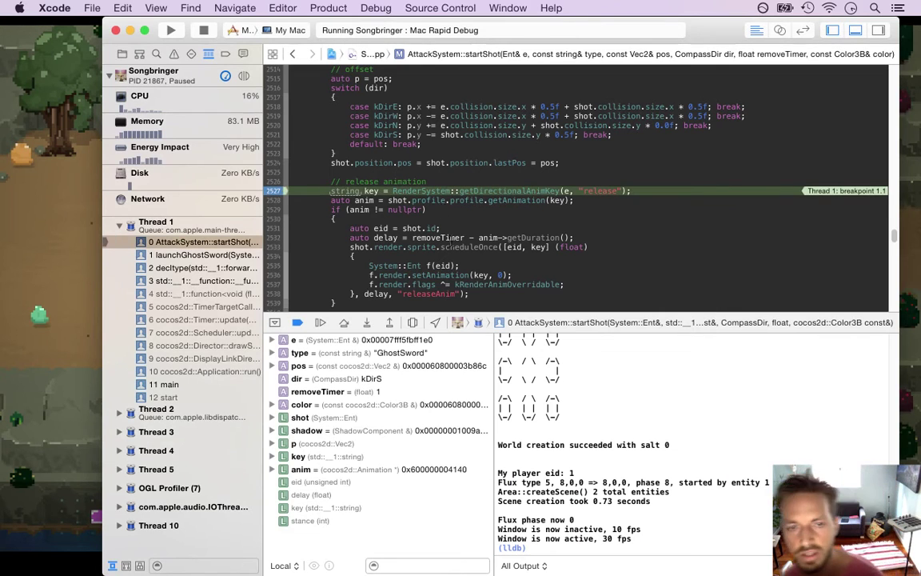
Glance at the chat, then step into RenderSystem::getDirectionalAnimKey and step over its lines to the kDirS comparison.
key("super+Tab")
left_click(281, 326)
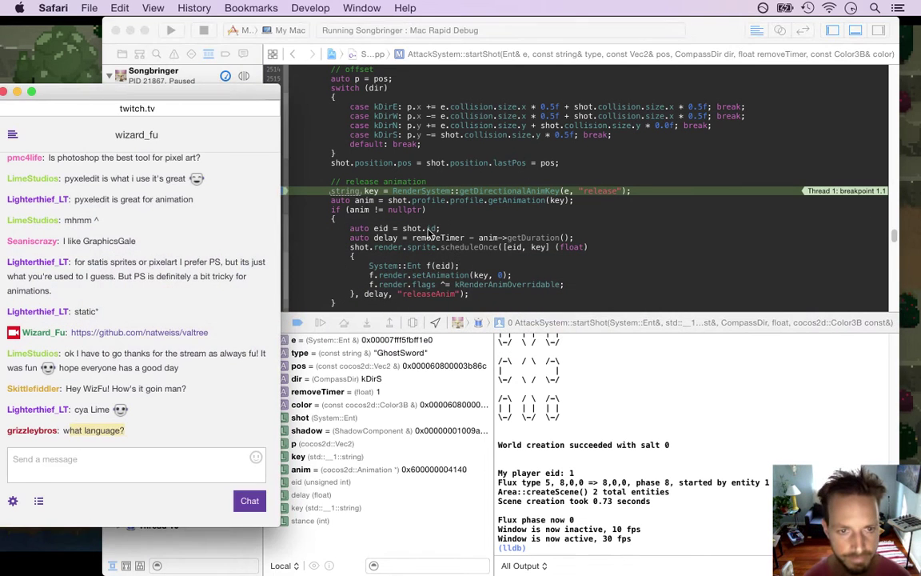
left_click(365, 321)
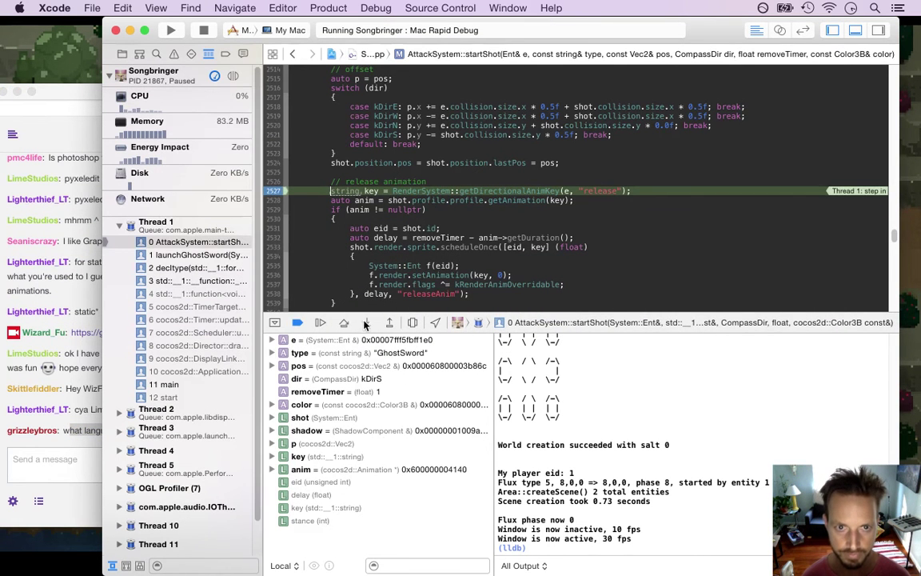
left_click(367, 322)
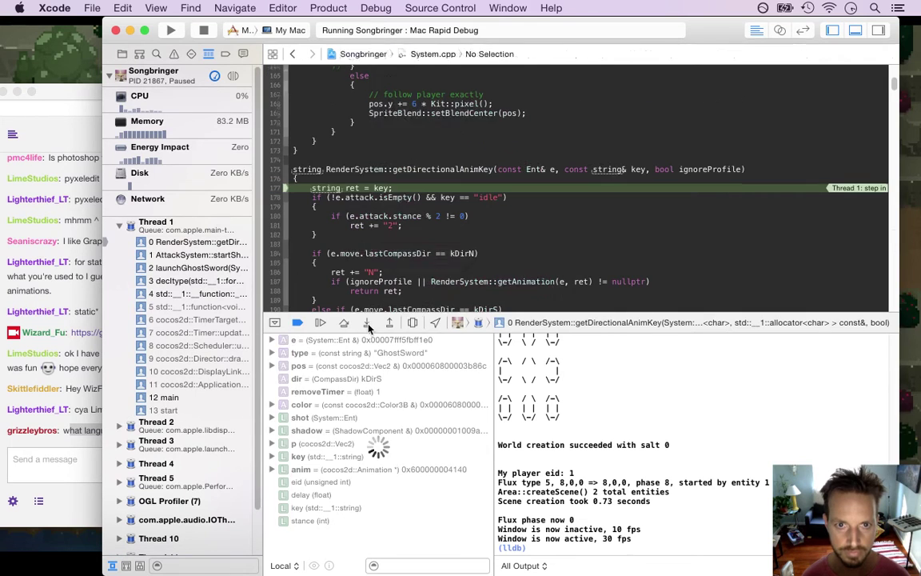
left_click(344, 323)
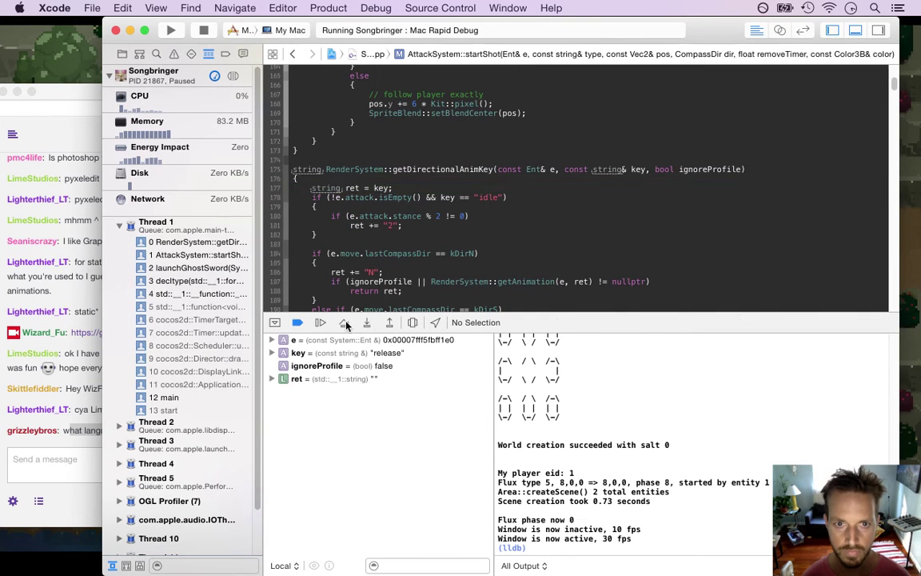
left_click(344, 323)
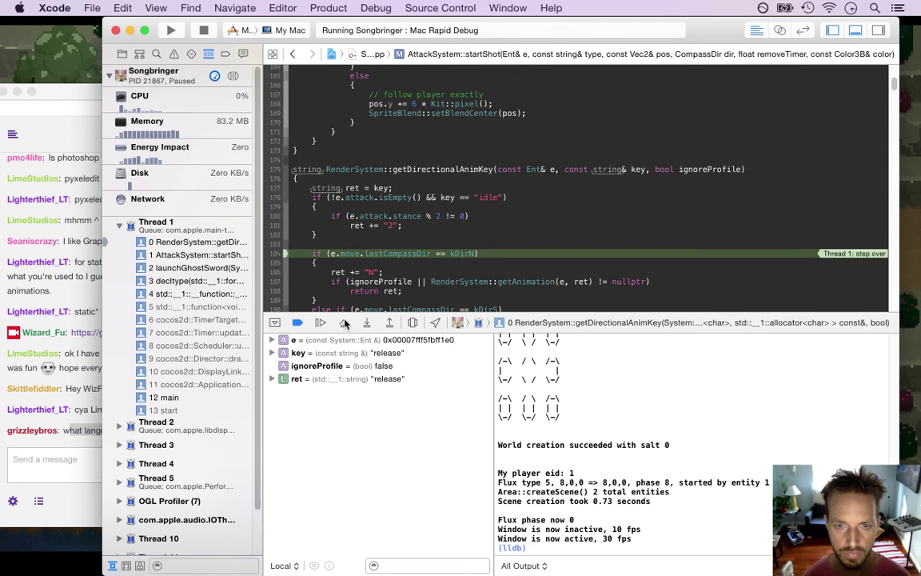
left_click(345, 323)
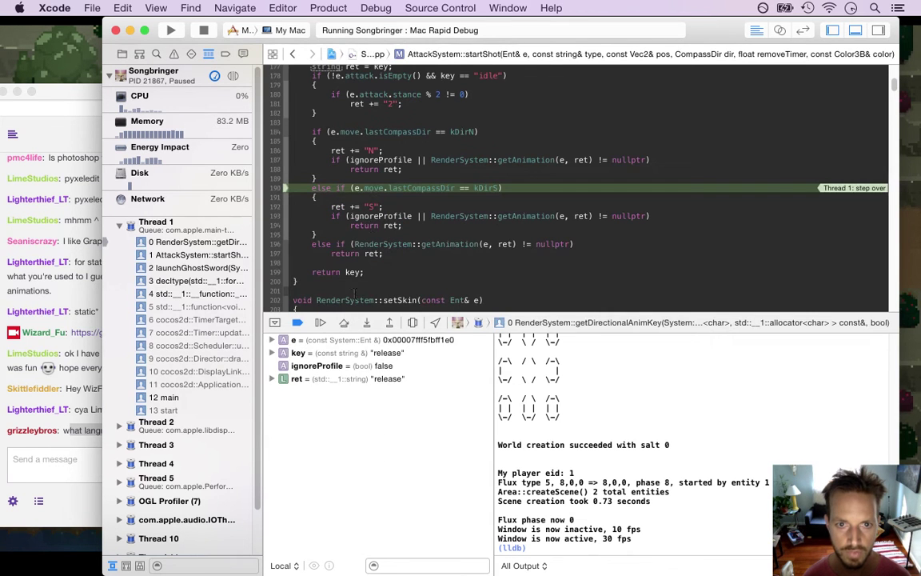
Stop the game, return from getDirectionalAnimKey to the earlier code, and delete the startShot breakpoint in System.cpp.
left_click(393, 187)
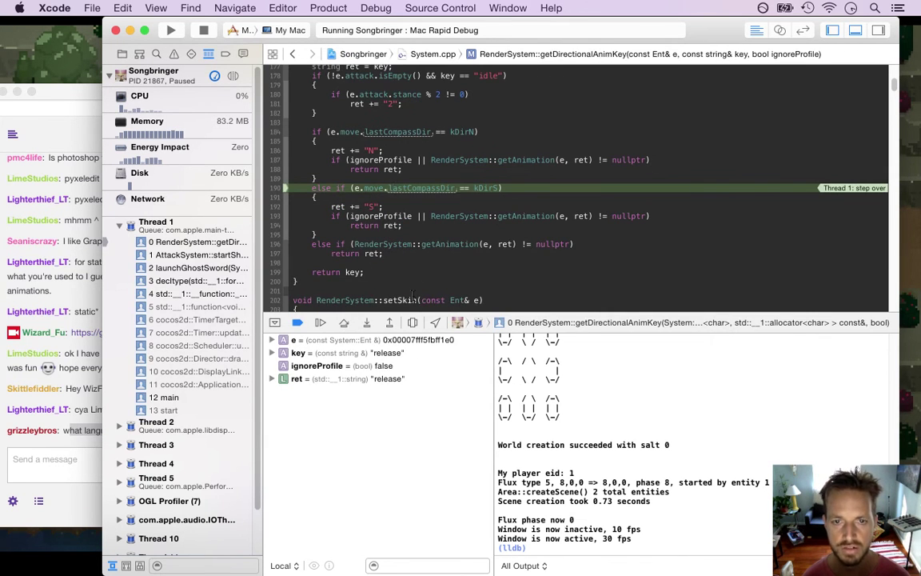
left_click(202, 30)
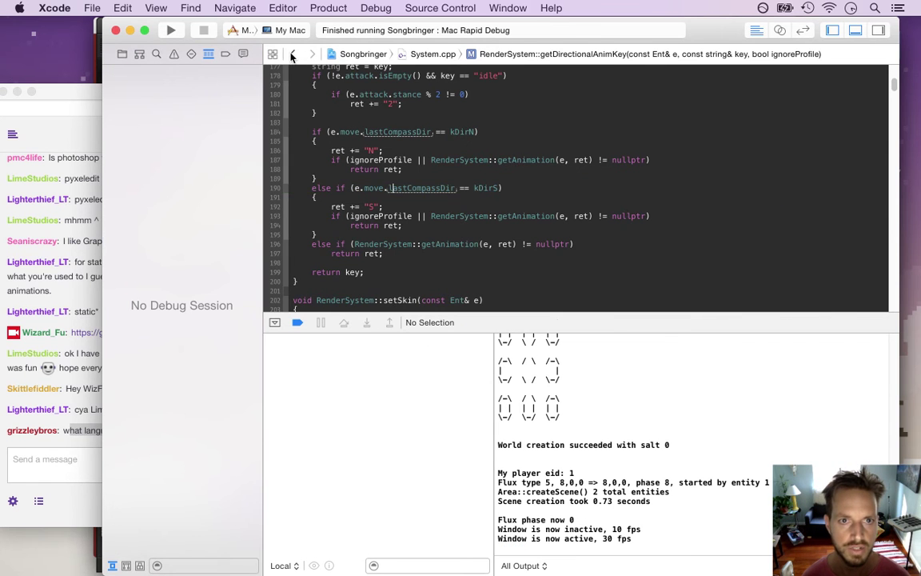
left_click(292, 54)
left_click_drag(293, 58, 275, 90)
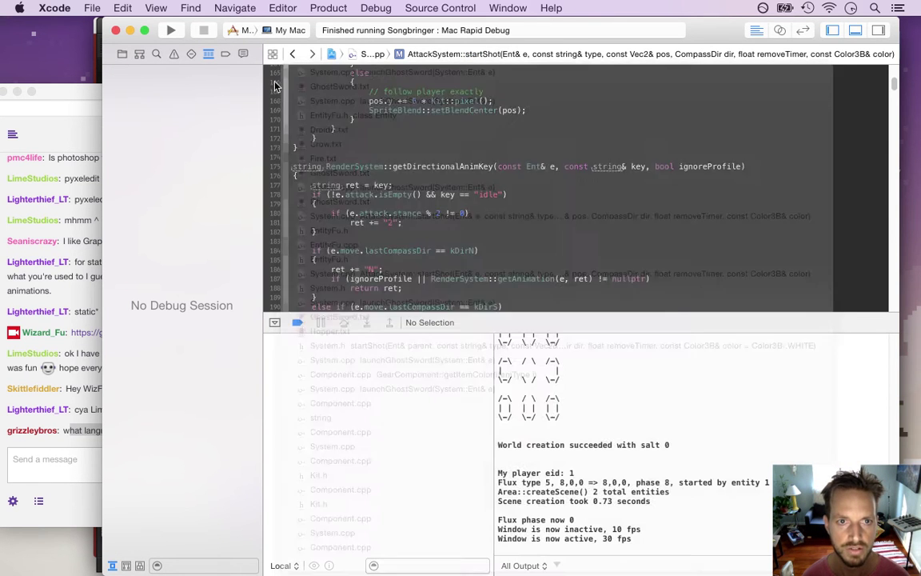
left_click(293, 56)
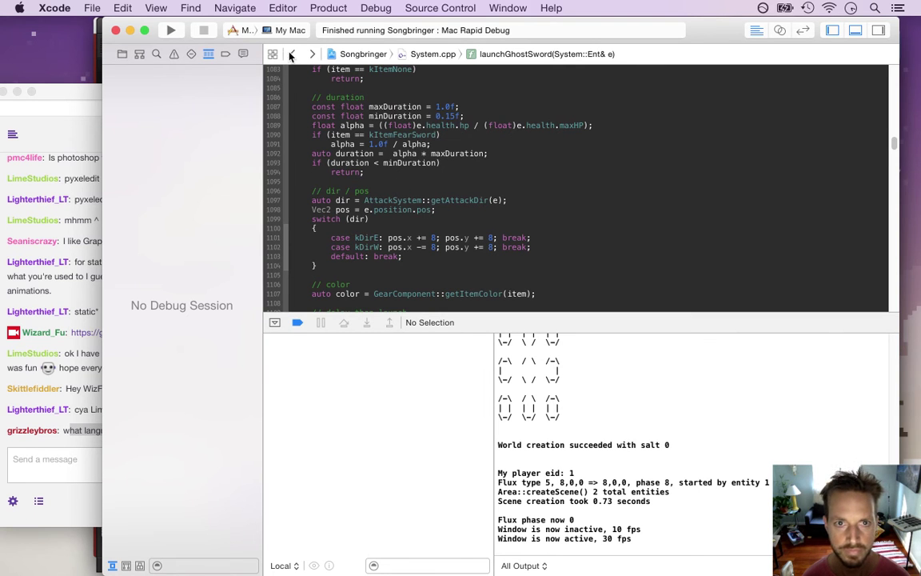
left_click(294, 324)
left_click(225, 53)
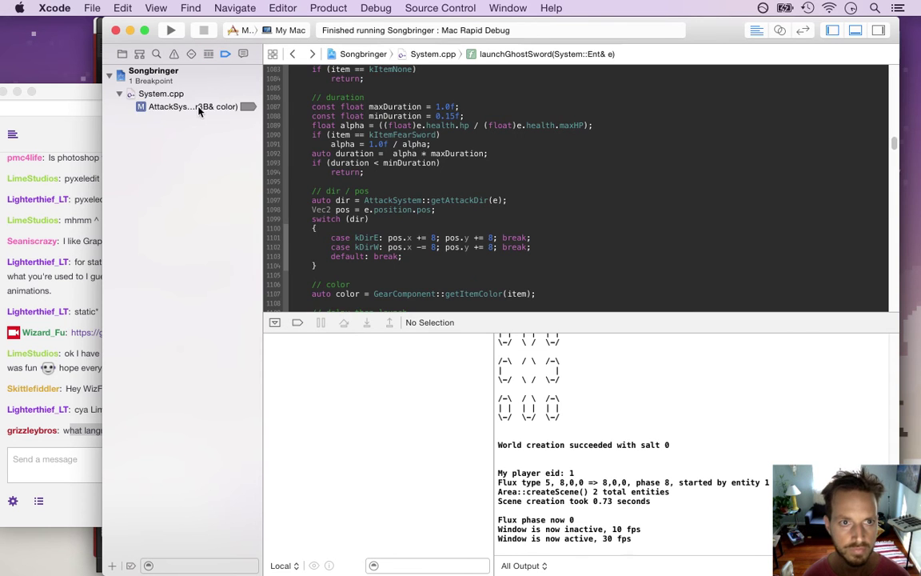
left_click(198, 107)
key("BackSpace")
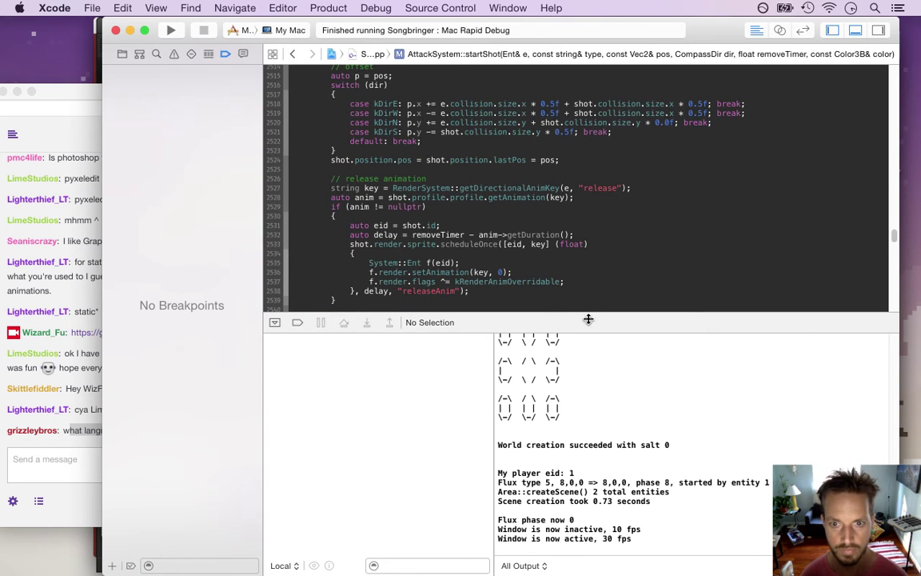
Collapse the debug area and insert "shot.move.lastCompassDir = dir;" above the getDirectionalAnimKey call in startShot.
left_click_drag(588, 325, 565, 572)
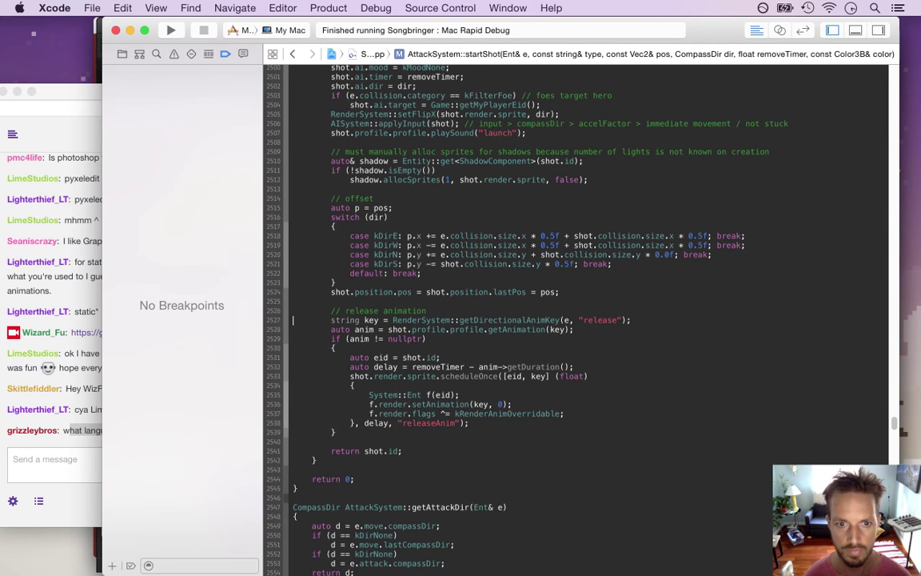
key("Left")
key("Return")
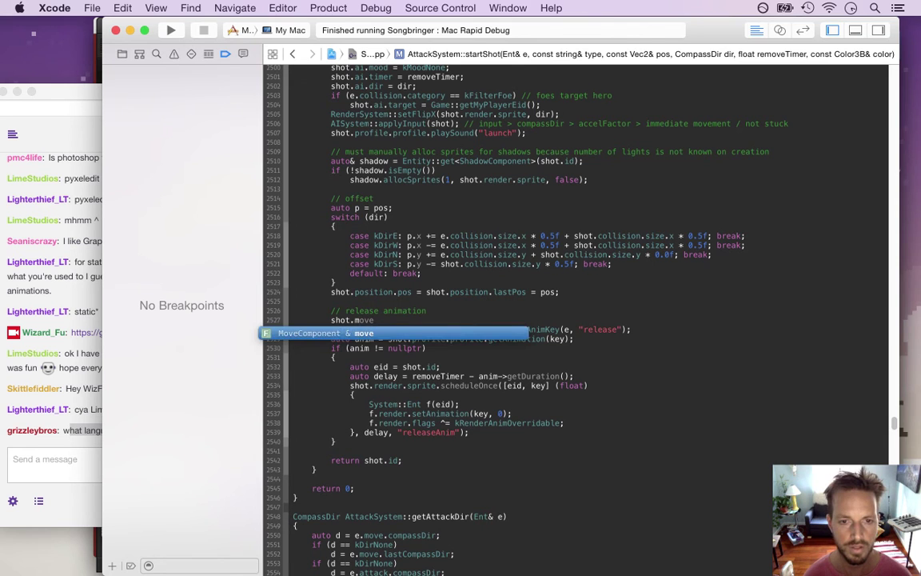
type("shot.m")
key("Return")
type(".la")
key("Return")
type("= dir")
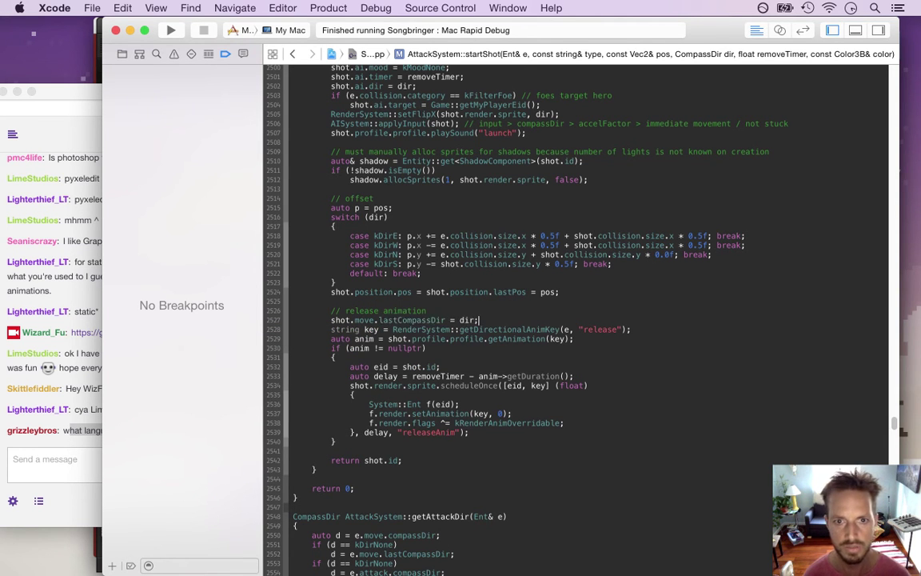
type(";")
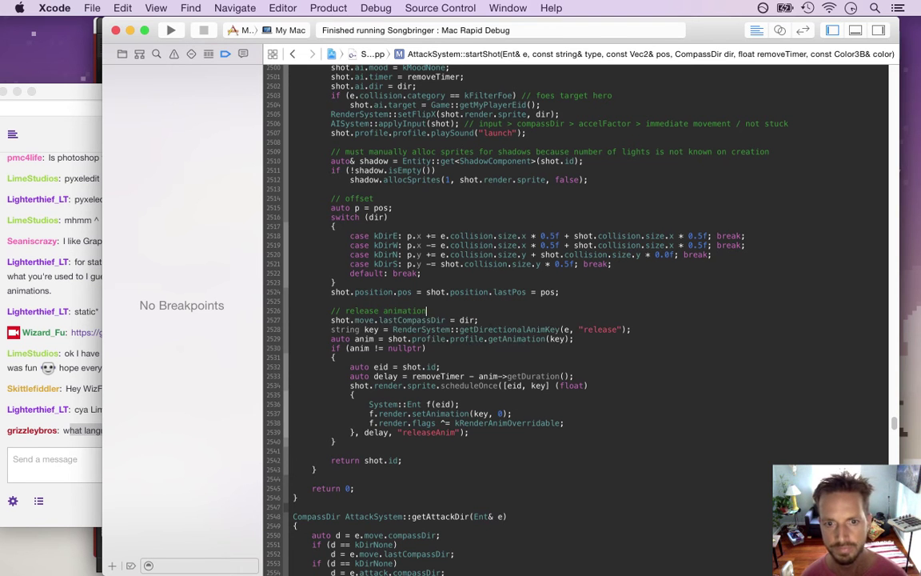
Rebuild and run Songbringer, test the hero's sword attacks in several directions near the upper trees, and return to Xcode.
key("super+r")
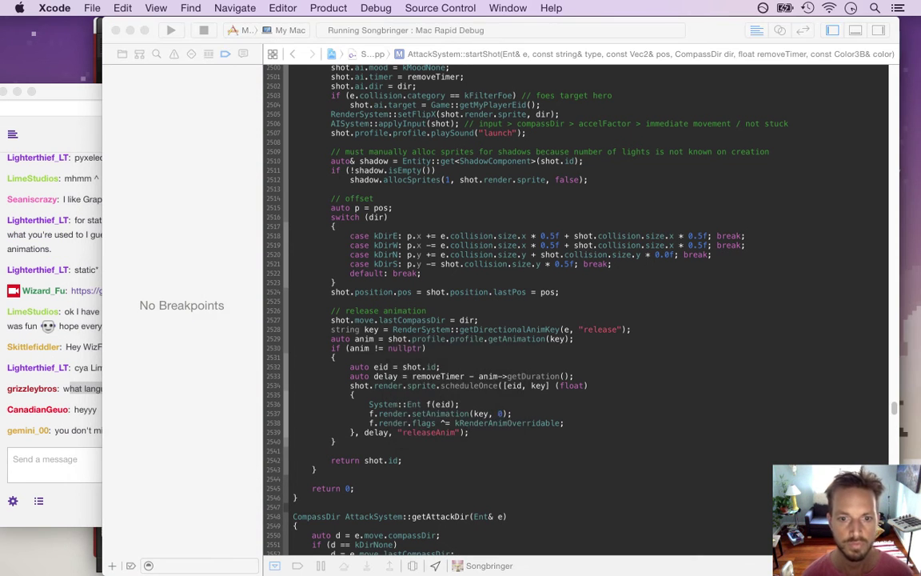
key("Left")
key("Up")
key("Up")
key("Left")
key("a")
key("a")
key("Down")
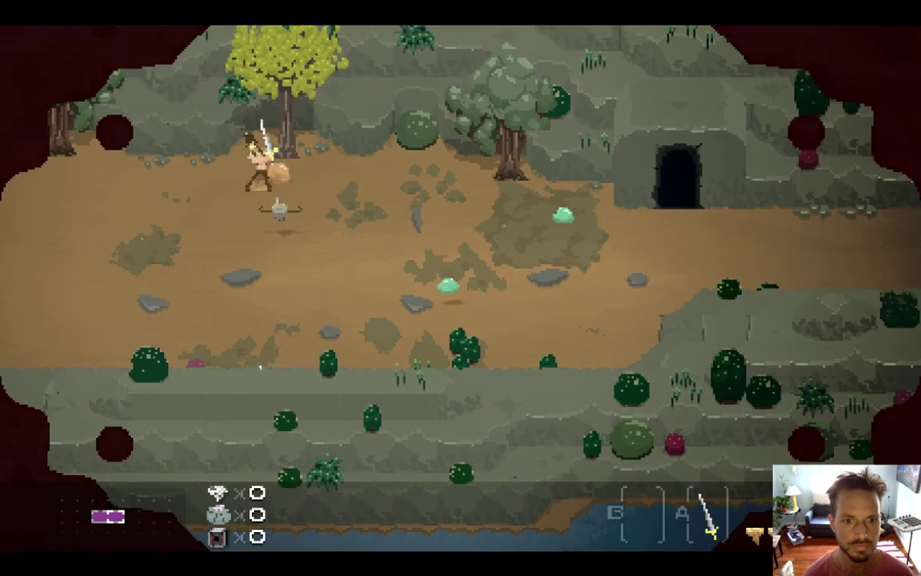
key("Left")
key("Right")
key("Up")
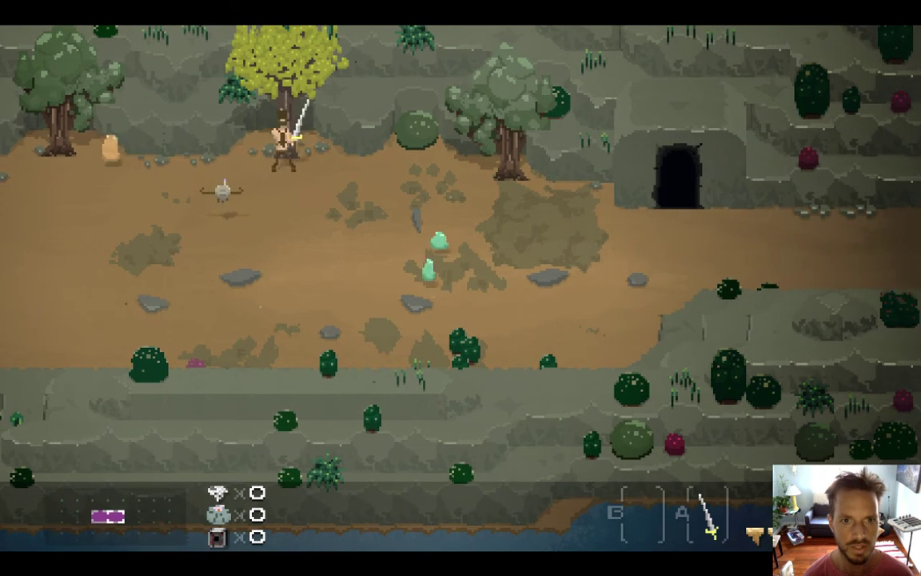
key("a")
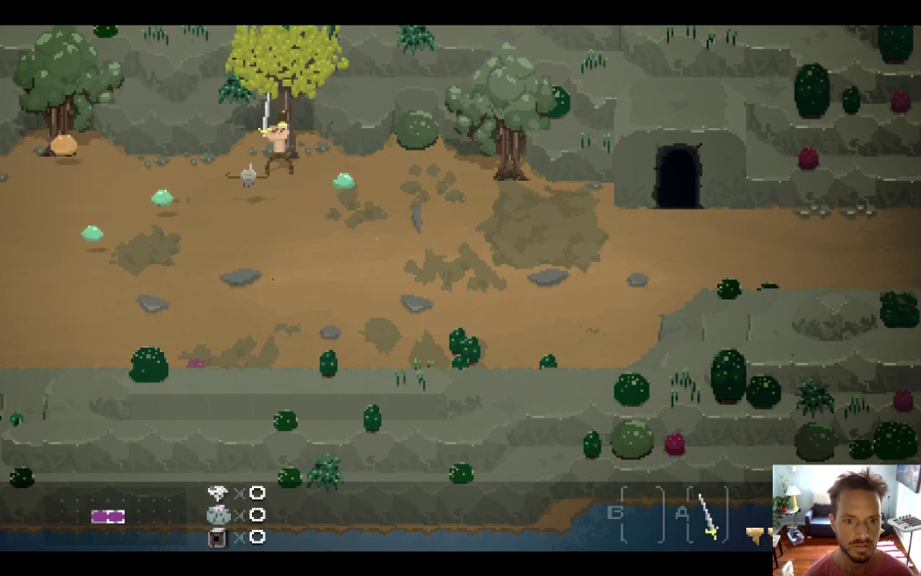
key("super+Tab")
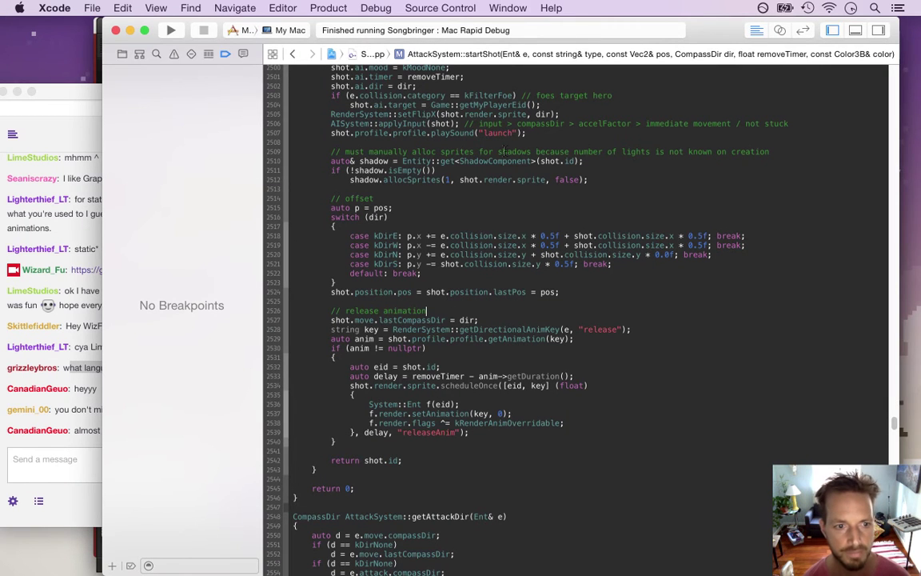
Read the three newest viewer messages in the Twitch chat and return to the startShot code.
left_click(75, 410)
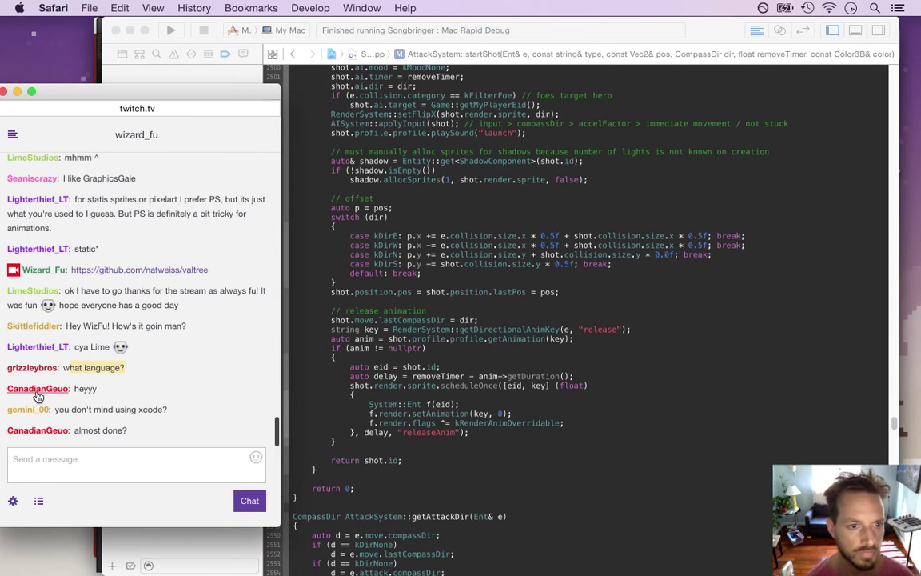
left_click_drag(74, 389, 114, 389)
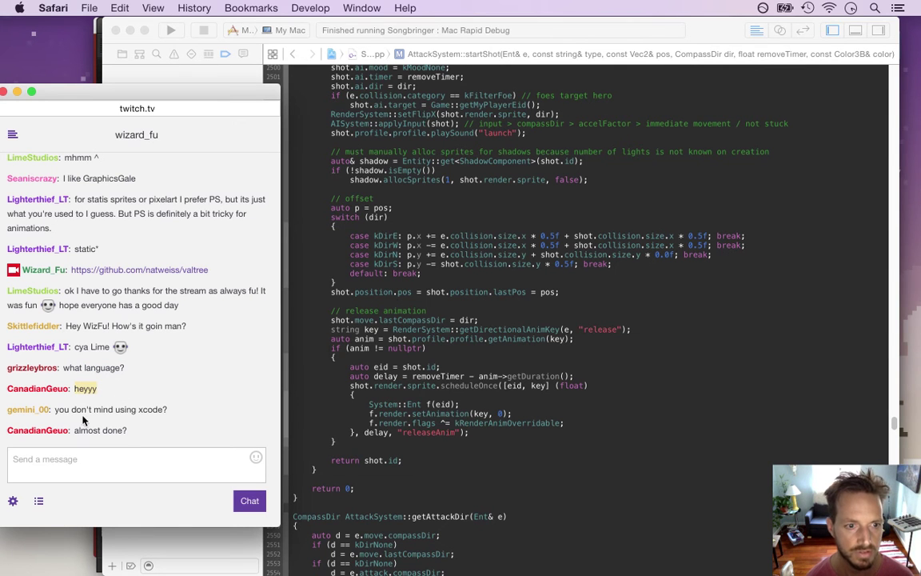
left_click_drag(58, 409, 135, 413)
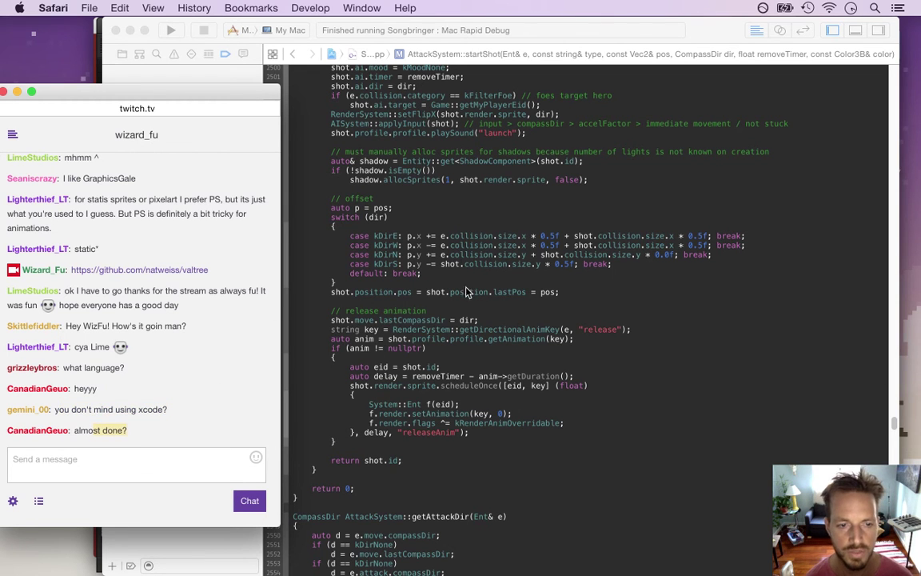
left_click(453, 310)
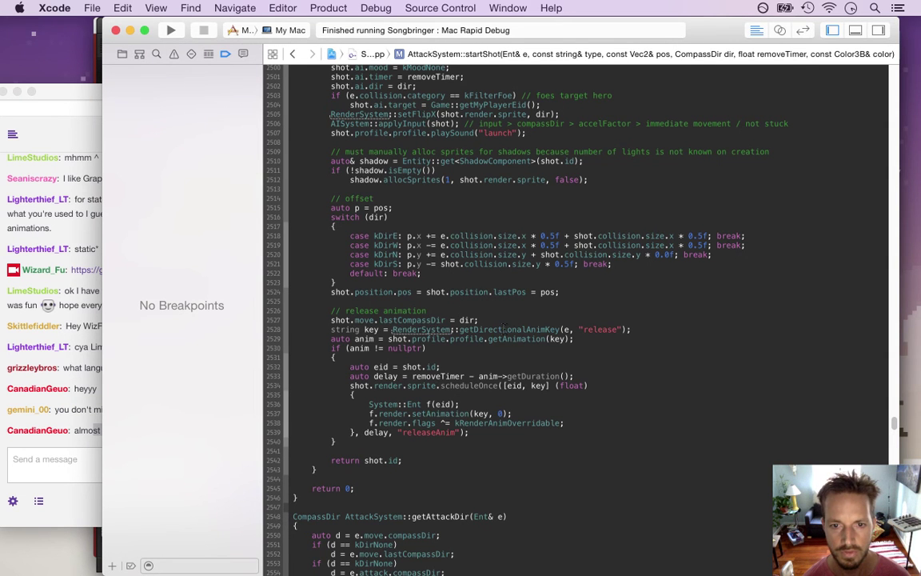
Review the getDirectionalAnimKey definition, return to startShot, and set a breakpoint on its call at line 2528.
left_click(502, 329, "super")
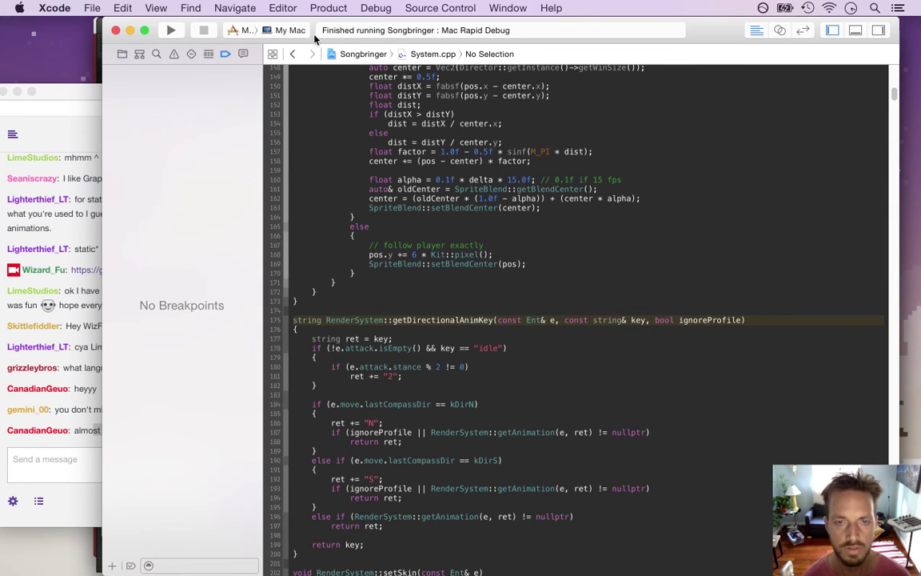
left_click(293, 54)
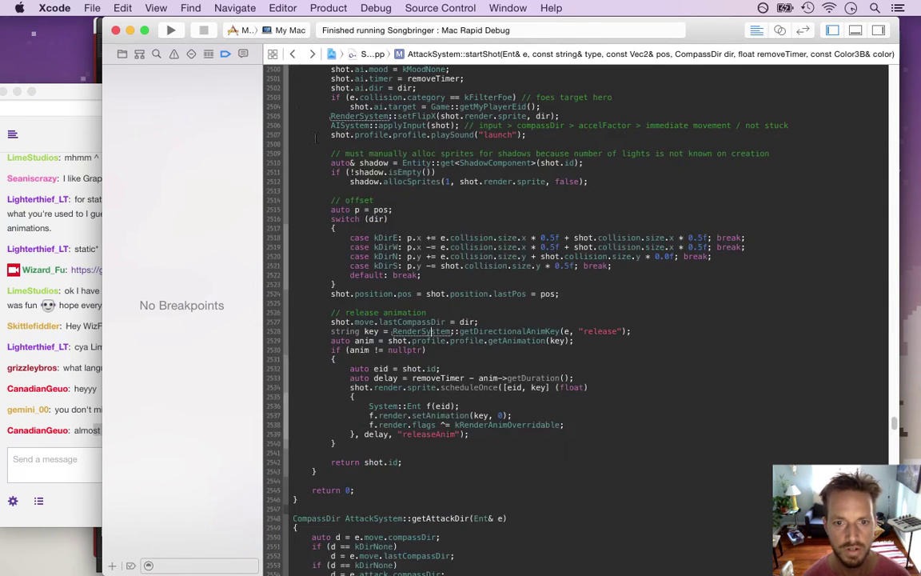
left_click(328, 334)
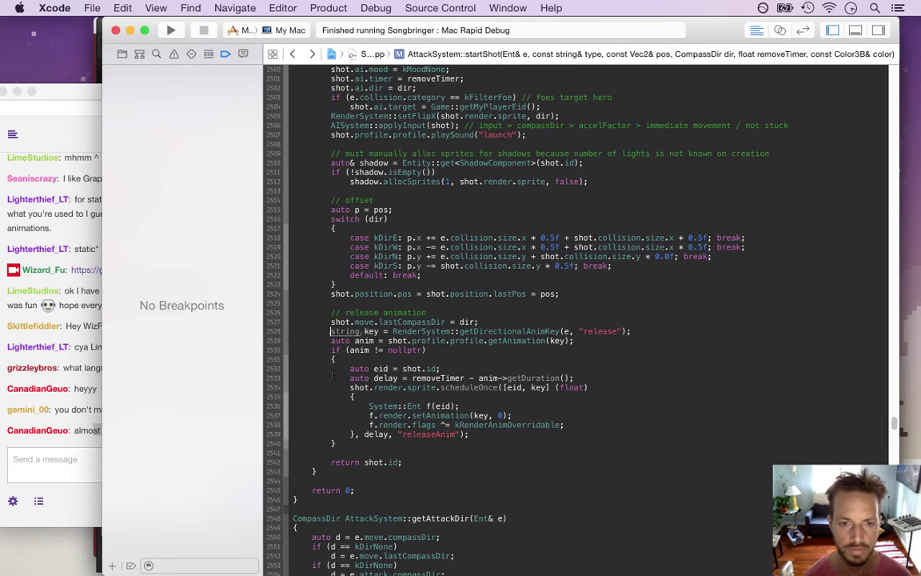
key("super+backslash")
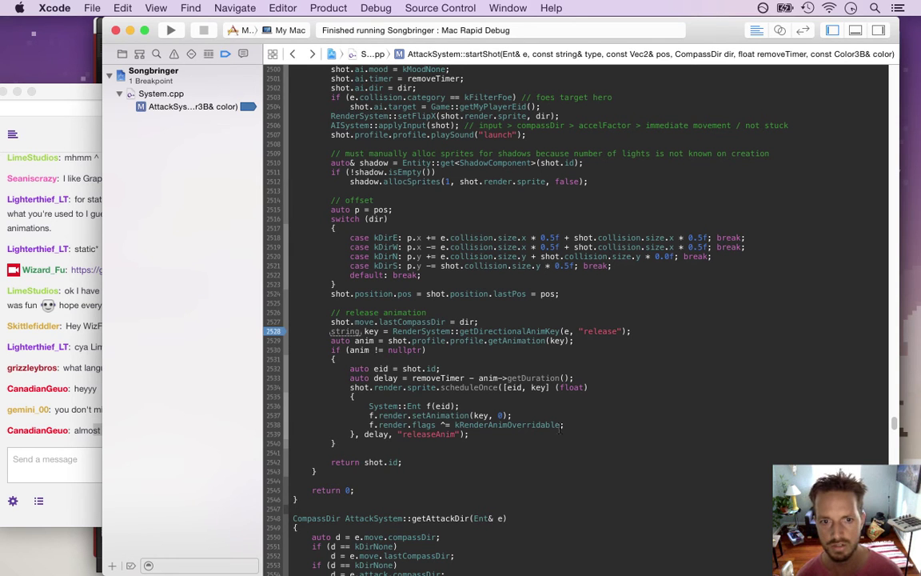
Rerun Songbringer, move the hero up and left, attack facing down to hit the line 2528 breakpoint, and switch back to Xcode.
left_click(171, 30)
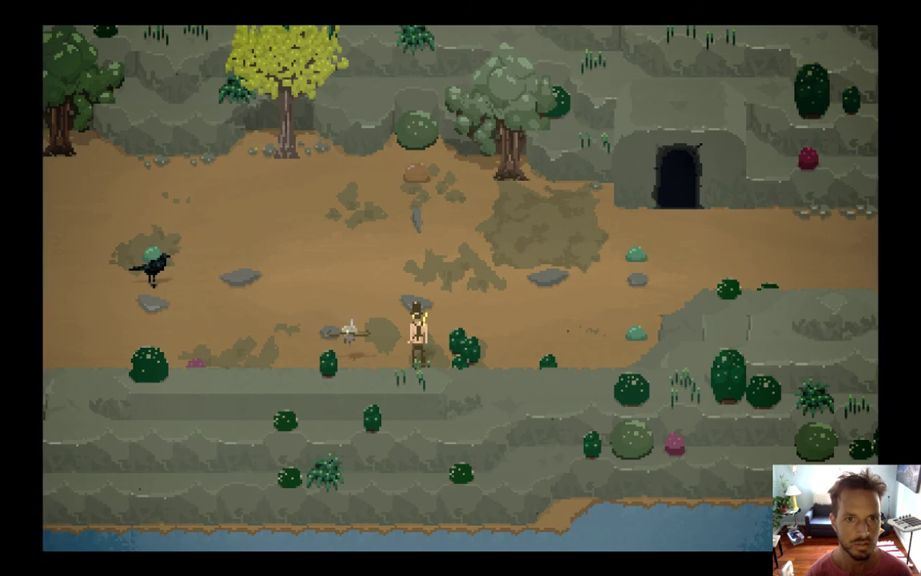
key("Left")
key("Up")
key("space")
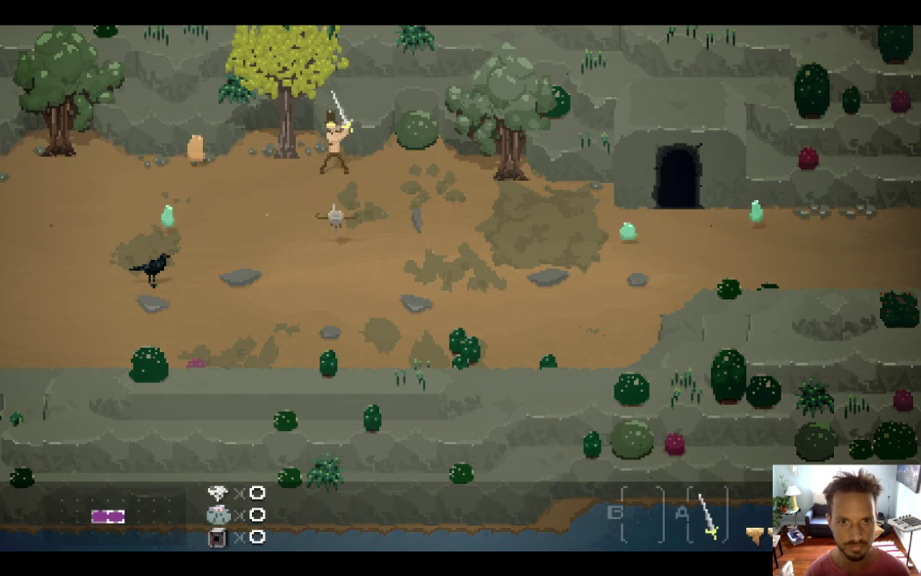
key("super+Tab")
key("super+Tab")
key("super+Tab")
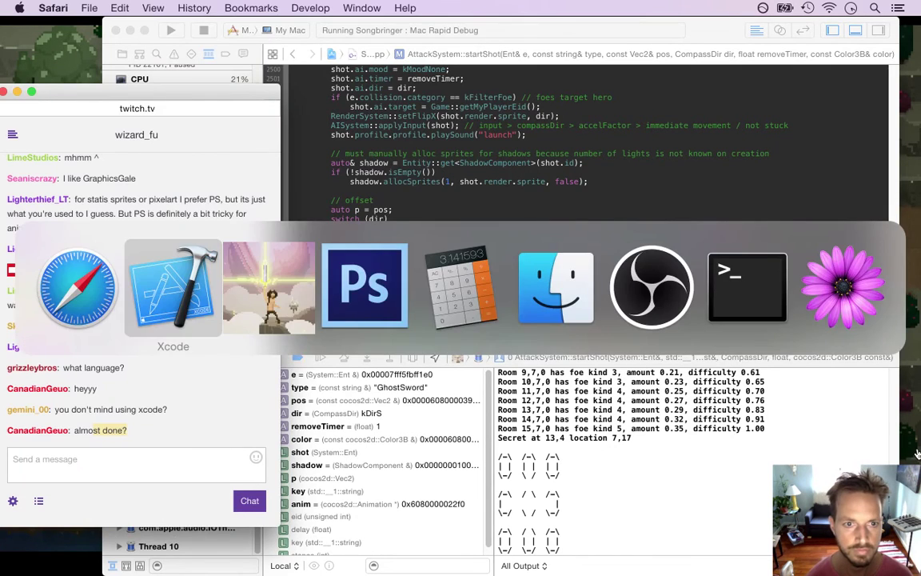
key("super+Tab")
key("super+Tab")
key("super+Tab")
key("super+Tab")
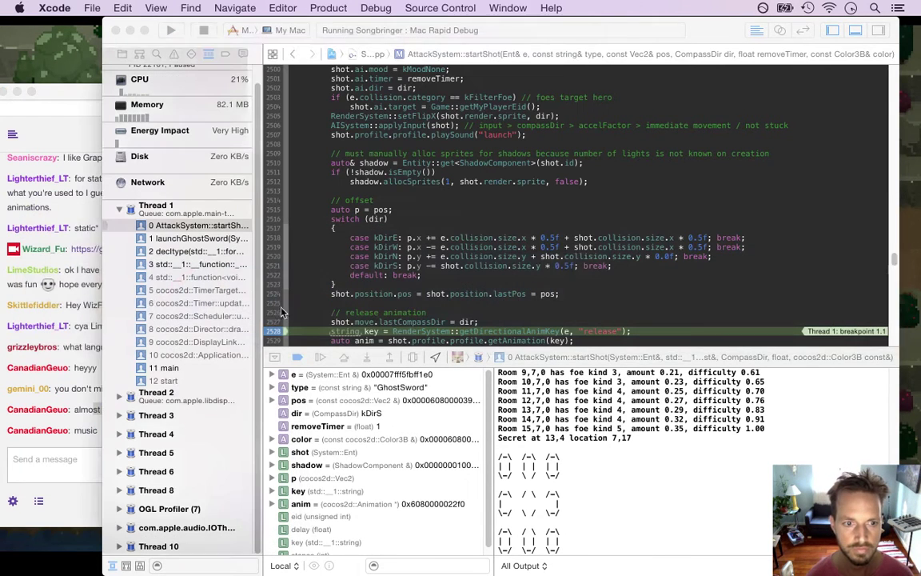
Check the latest Twitch chat message and step over the getDirectionalAnimKey call on line 2528 to evaluate key.
left_click(89, 402)
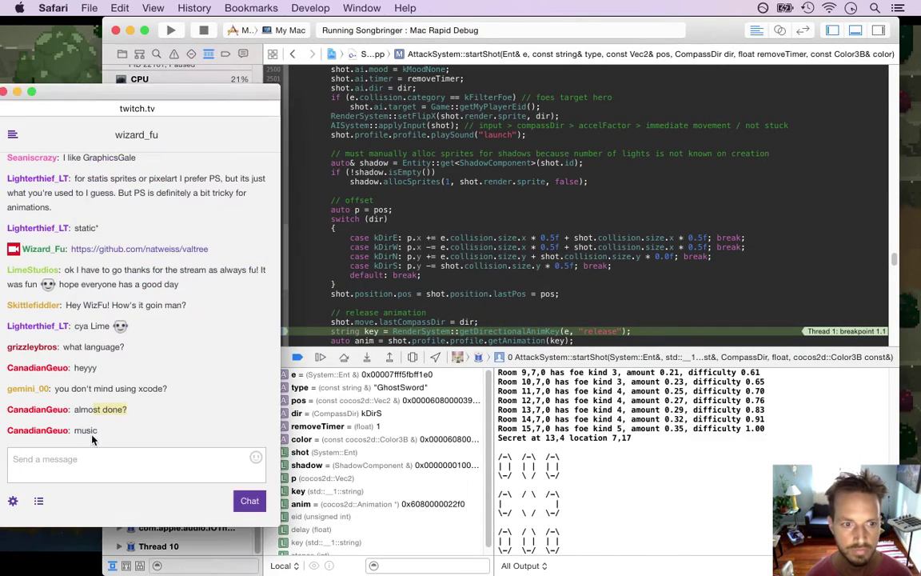
double_click(79, 430)
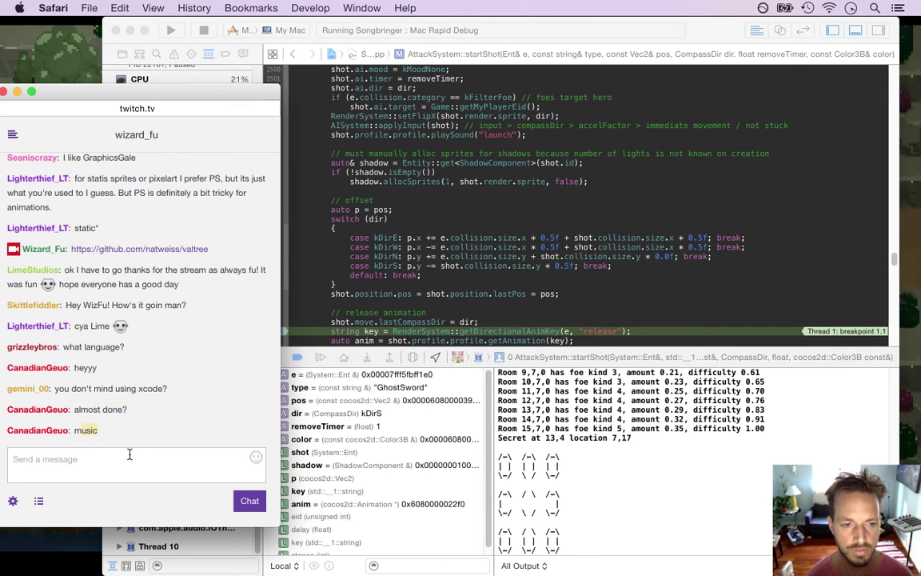
left_click(489, 301)
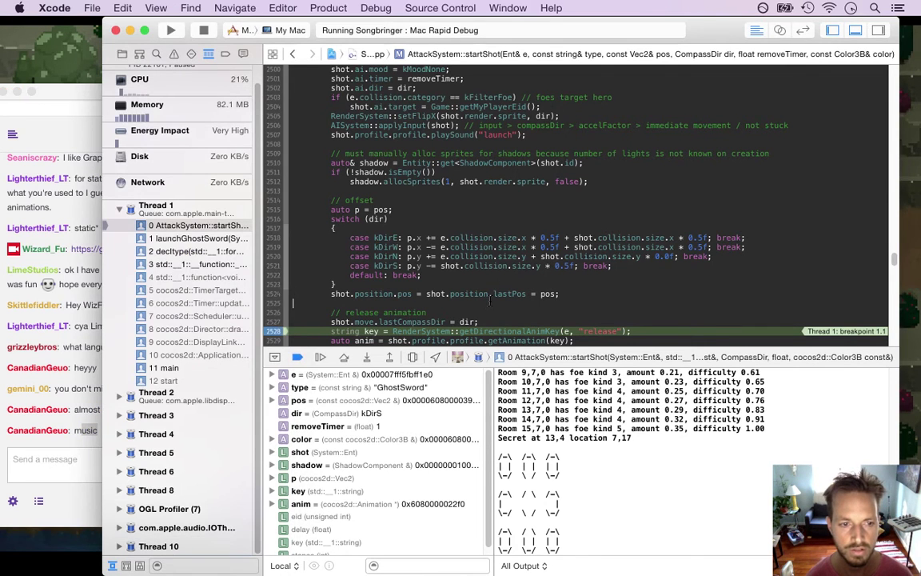
scroll(880, 264, "down", 4)
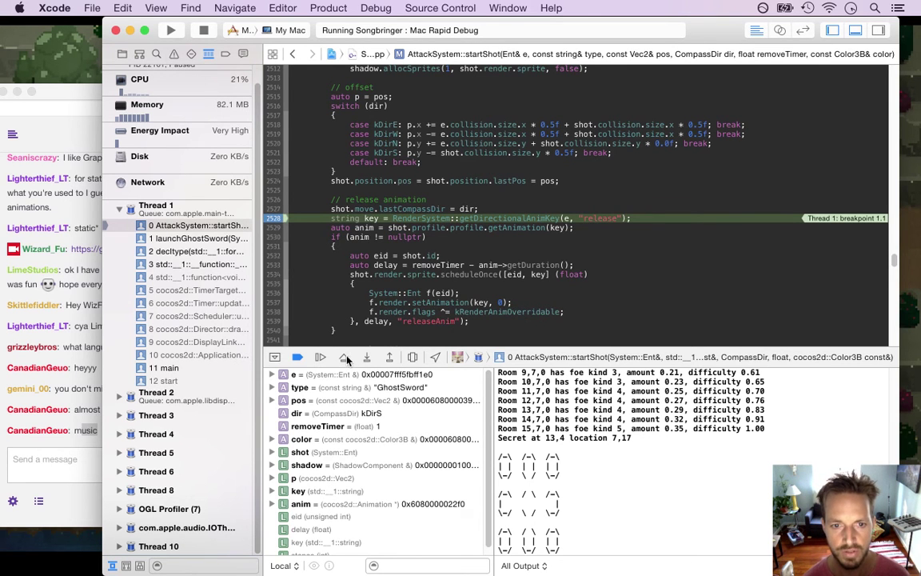
left_click(346, 359)
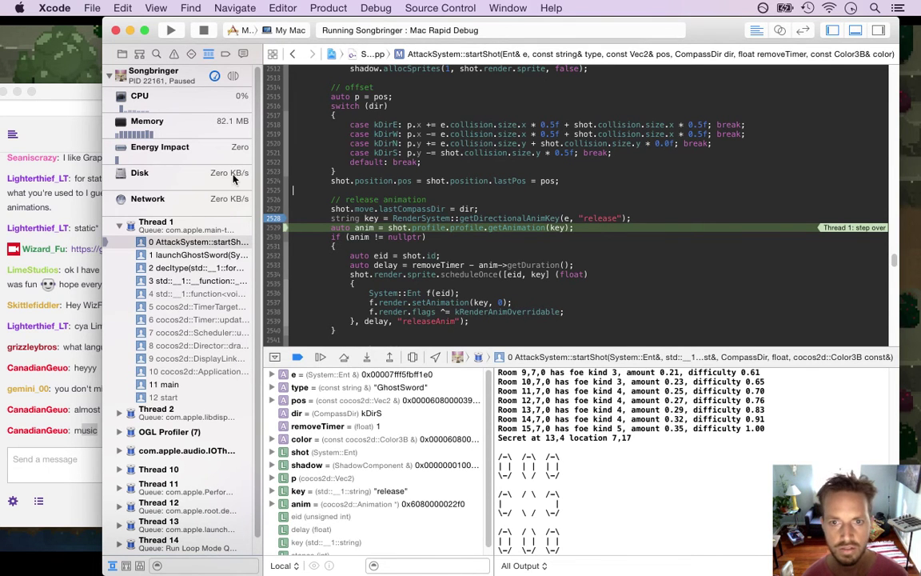
Rerun Songbringer from Xcode and bring the relaunched game to the front.
left_click(172, 30)
left_click(172, 31)
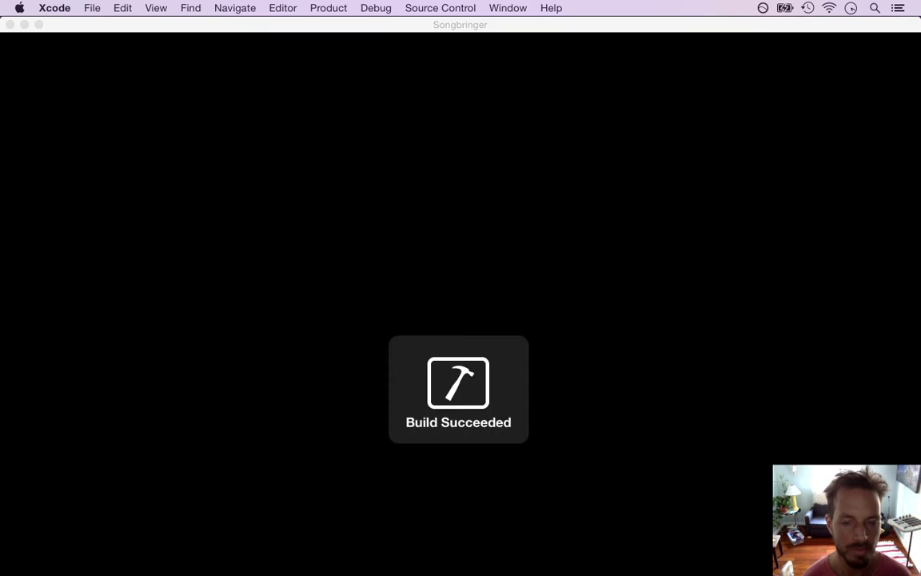
key("super+Tab")
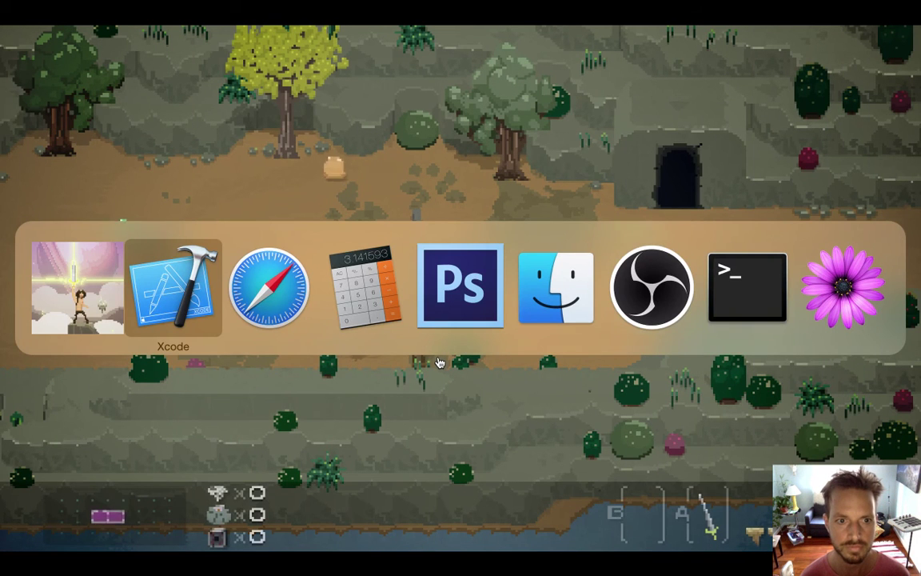
key("super+Tab")
key("super+Tab")
key("super+Tab")
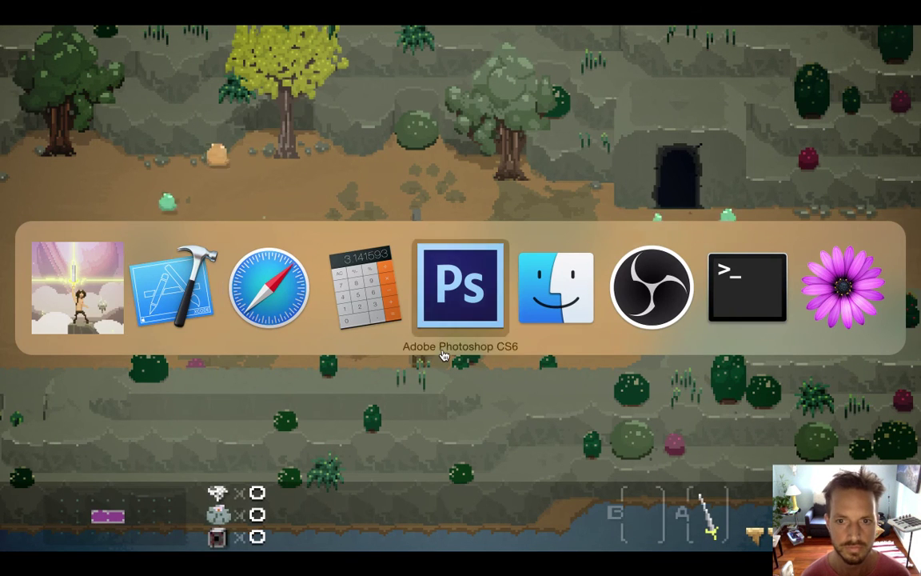
key("super+Tab")
key("super+Tab")
key("super+Tab")
key("super+Tab")
key("super+Tab")
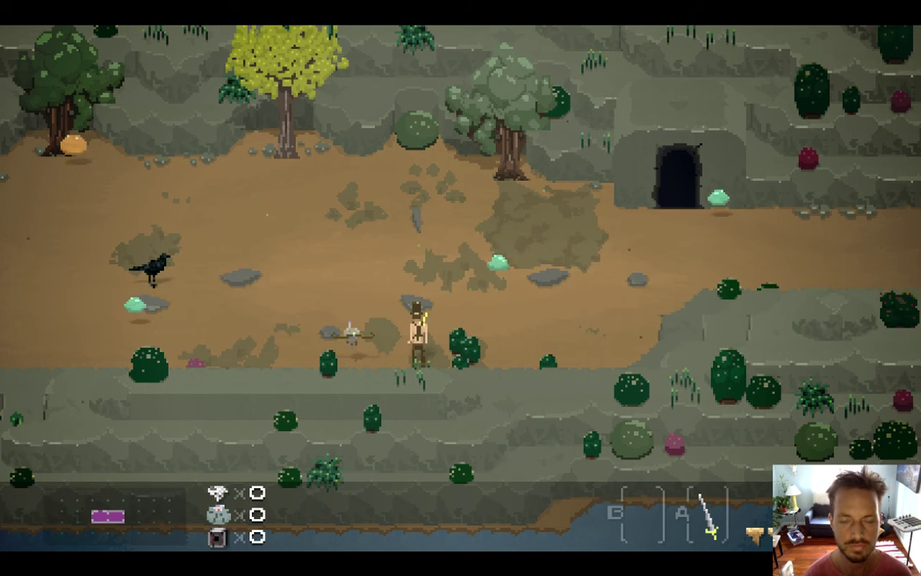
Move the hero up and left, attack facing down to trigger the line 2528 breakpoint, and return to Xcode.
key("Up")
key("Left")
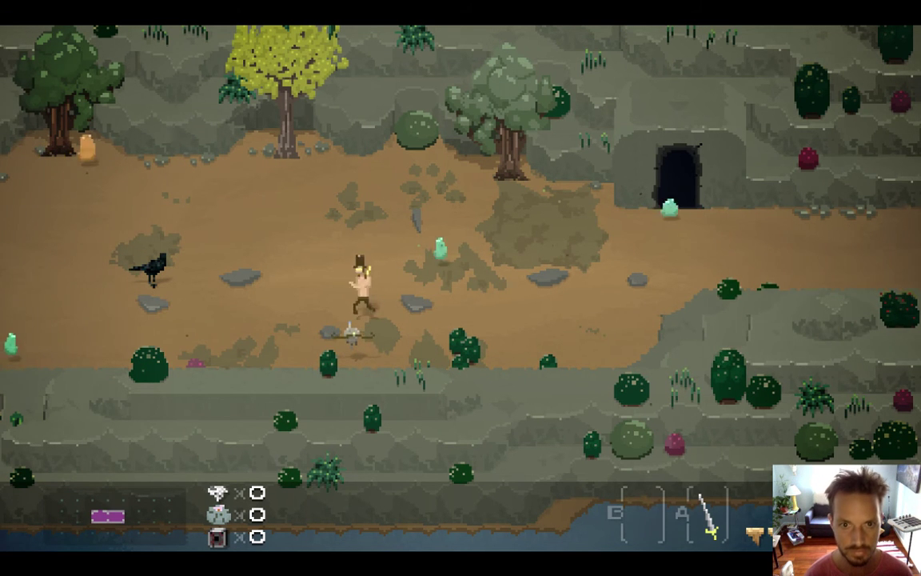
key("Down")
key("space")
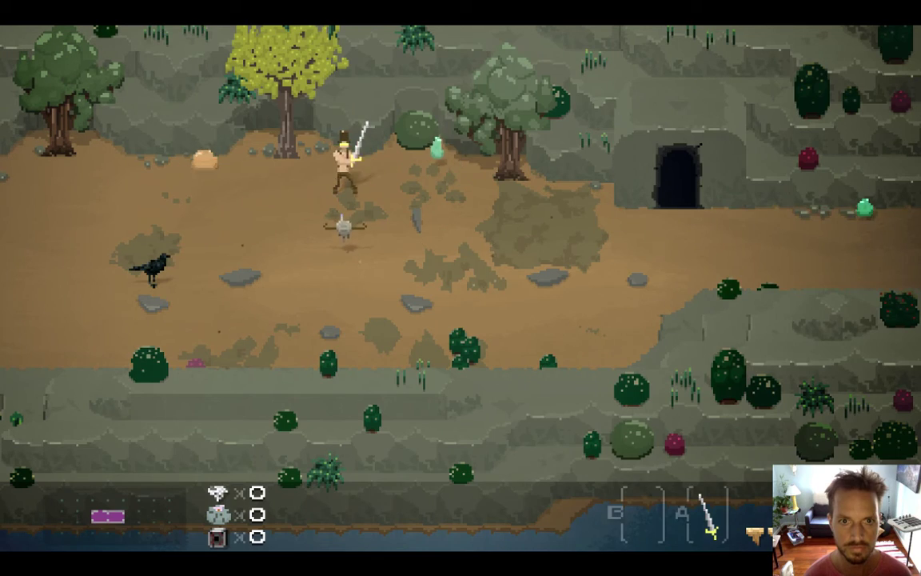
key("super+Tab")
key("super+Tab")
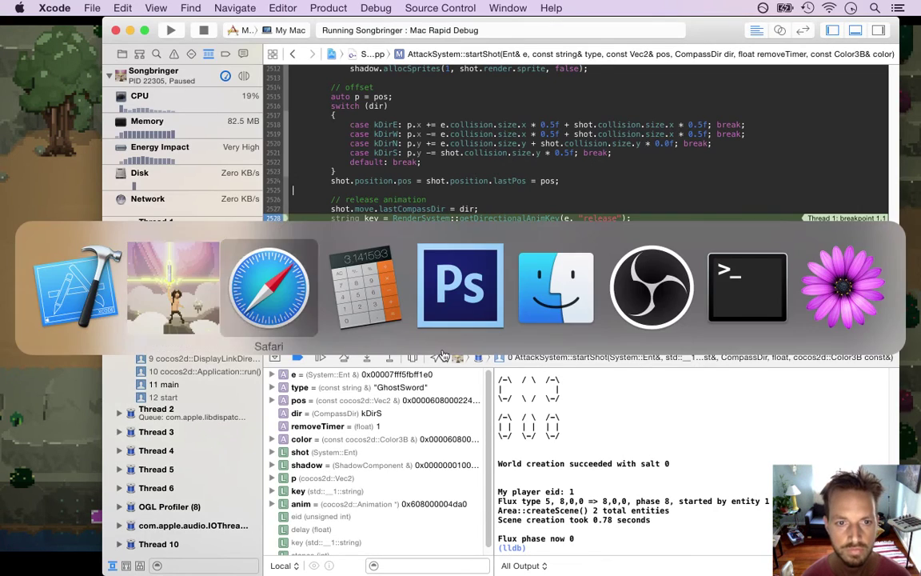
key("super+Tab")
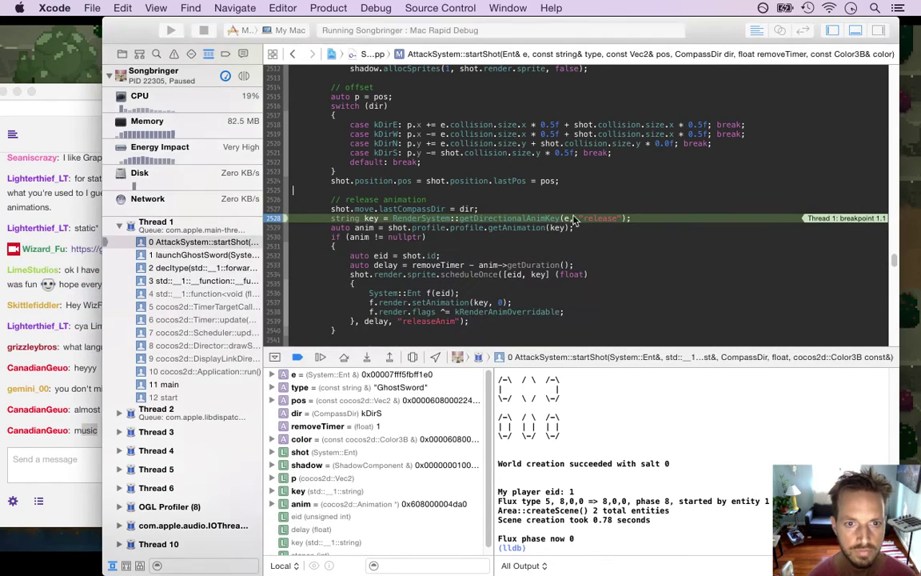
Step into getDirectionalAnimKey from line 2528 and step over its idle check to the kDirN comparison on line 184.
left_click(367, 357)
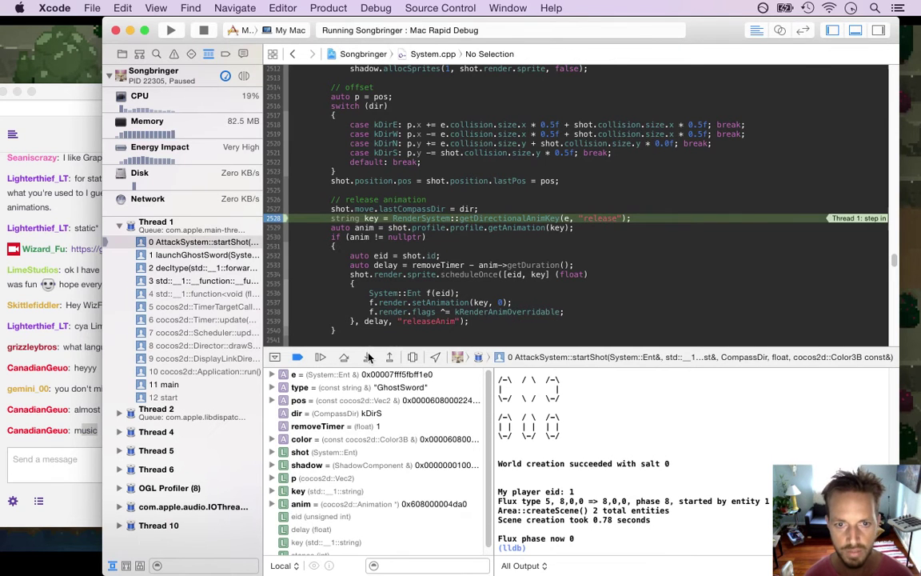
left_click(367, 357)
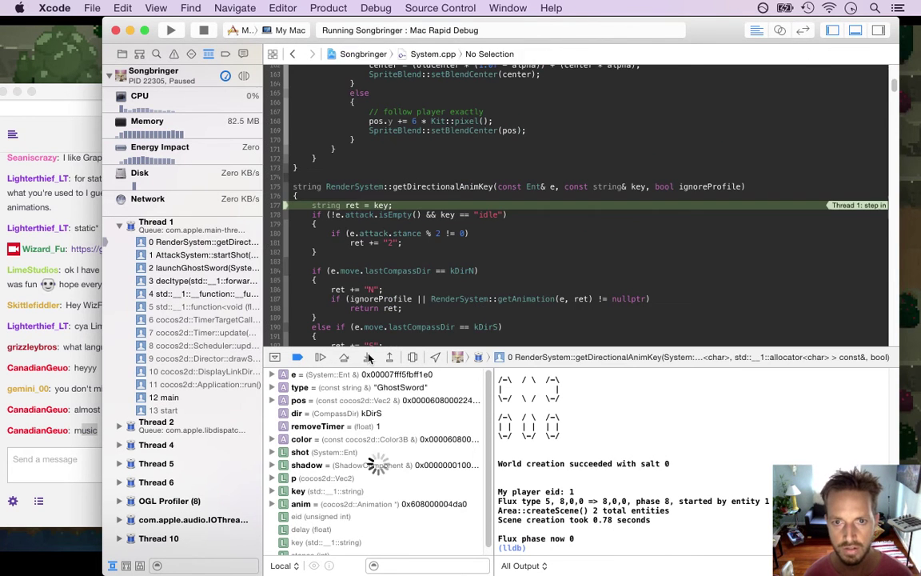
left_click(345, 357)
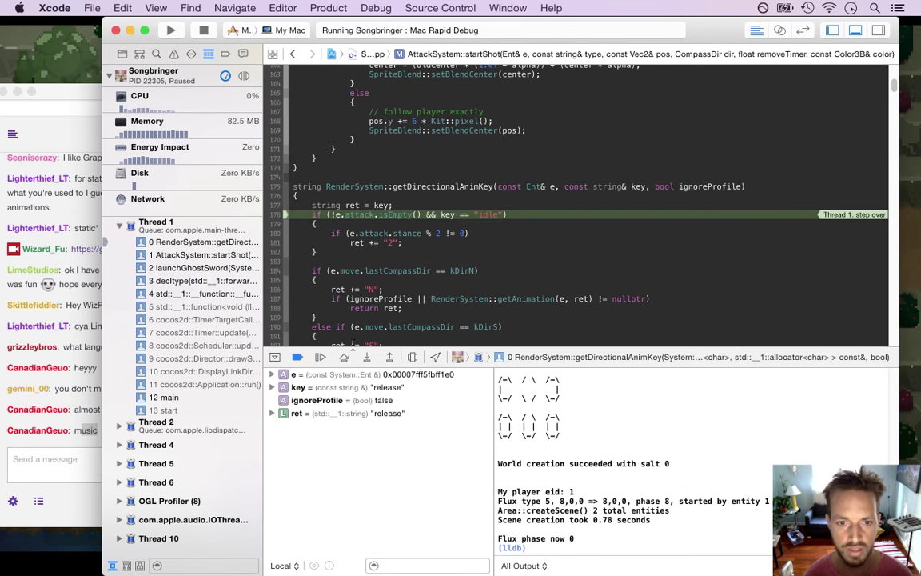
left_click(346, 358)
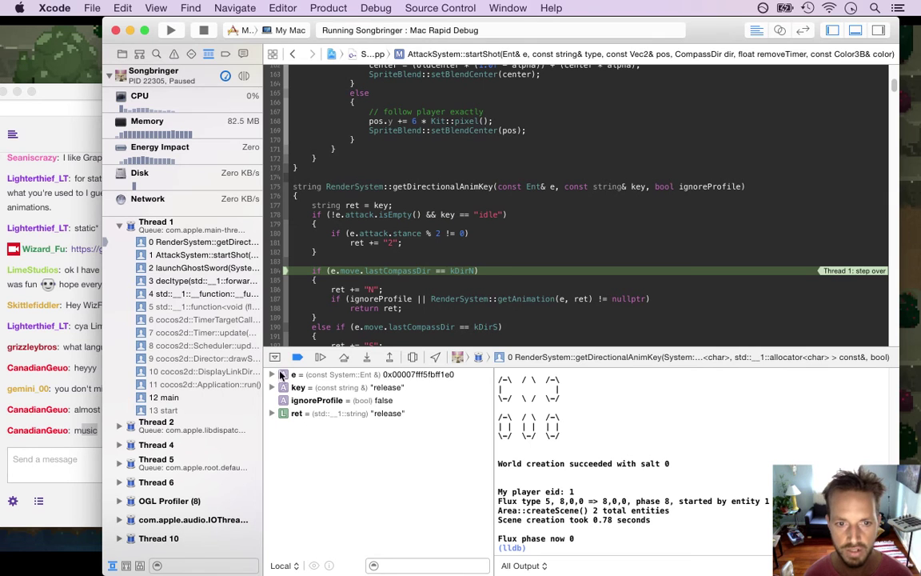
Inspect lastCompassDir in the move component of e, and step over the direction comparisons to line 192.
left_click(272, 376)
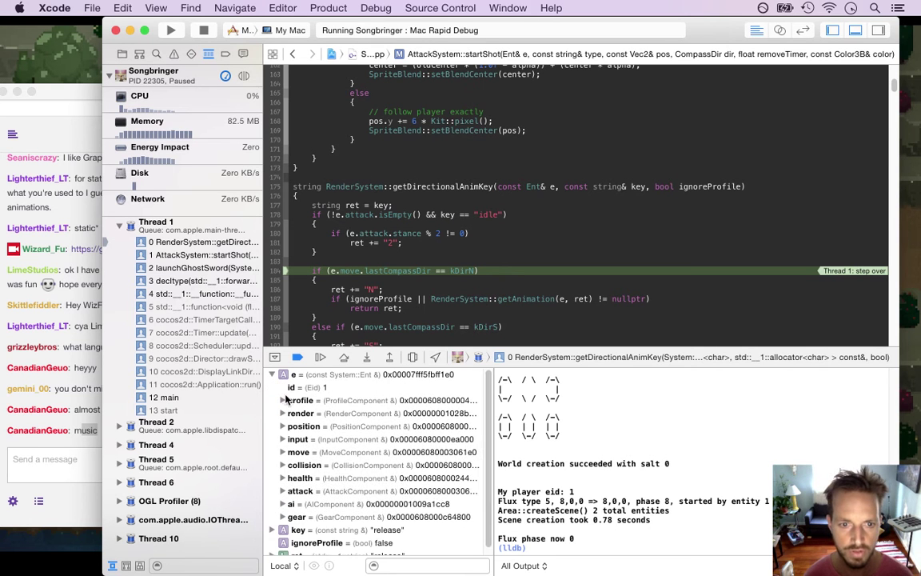
left_click(282, 452)
left_click(336, 478)
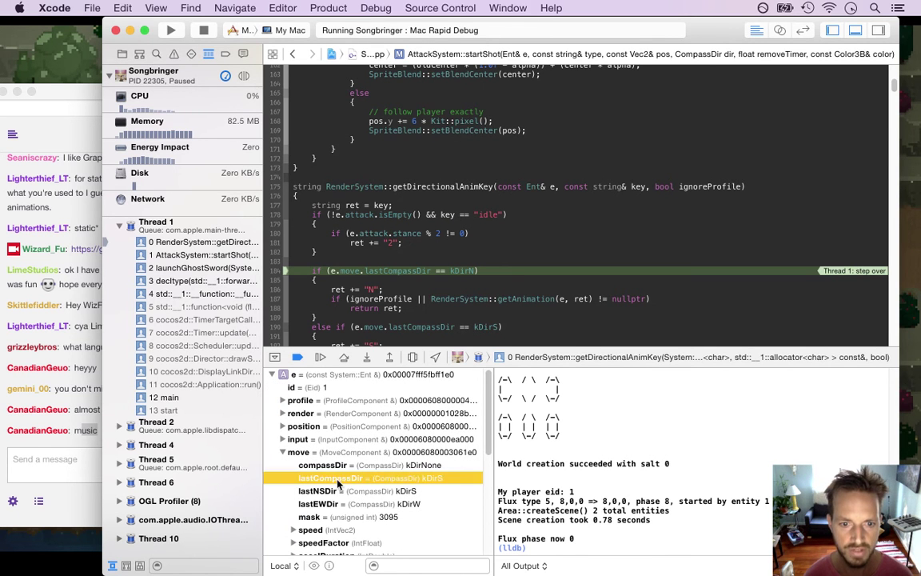
left_click(344, 359)
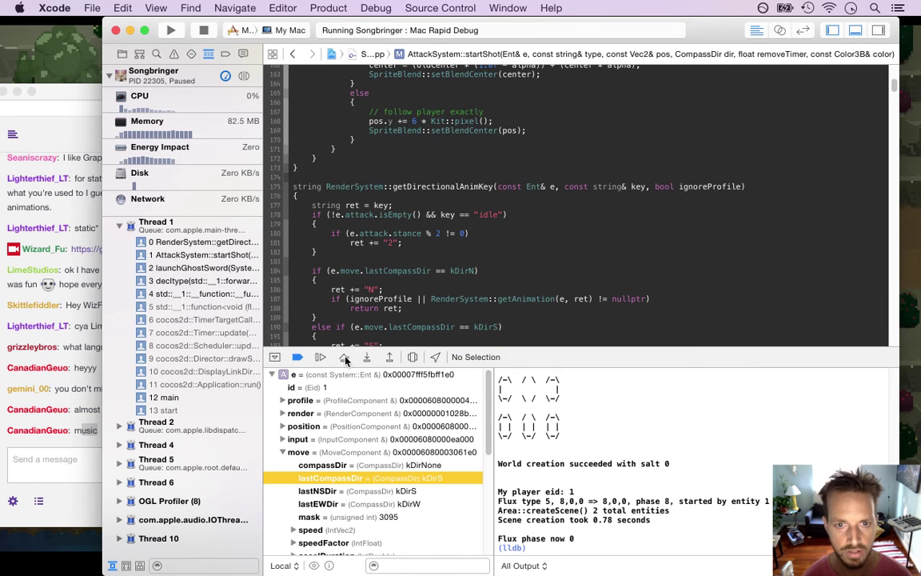
left_click(345, 361)
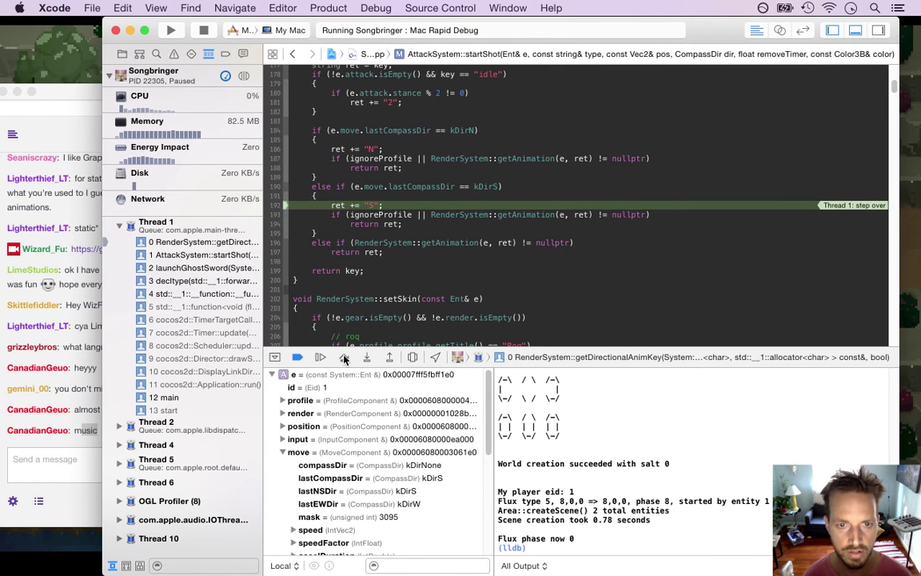
Step over the remaining lines of the kDirS branch in getDirectionalAnimKey and stop the debug session.
left_click(343, 359)
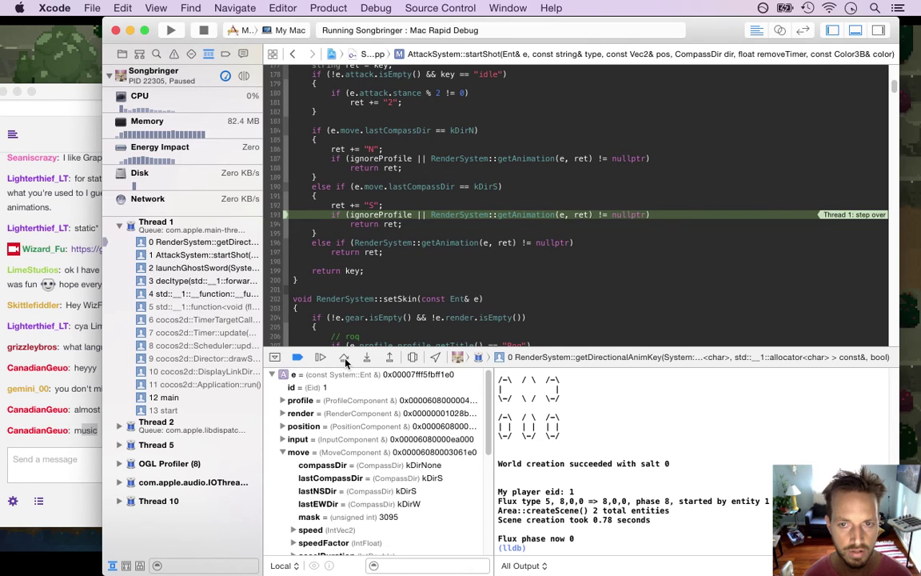
left_click(345, 361)
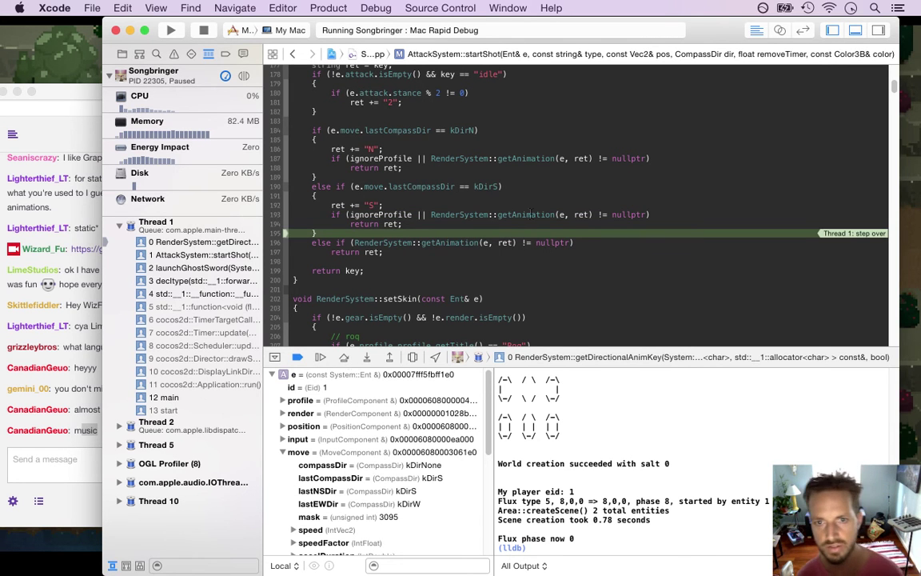
left_click(203, 31)
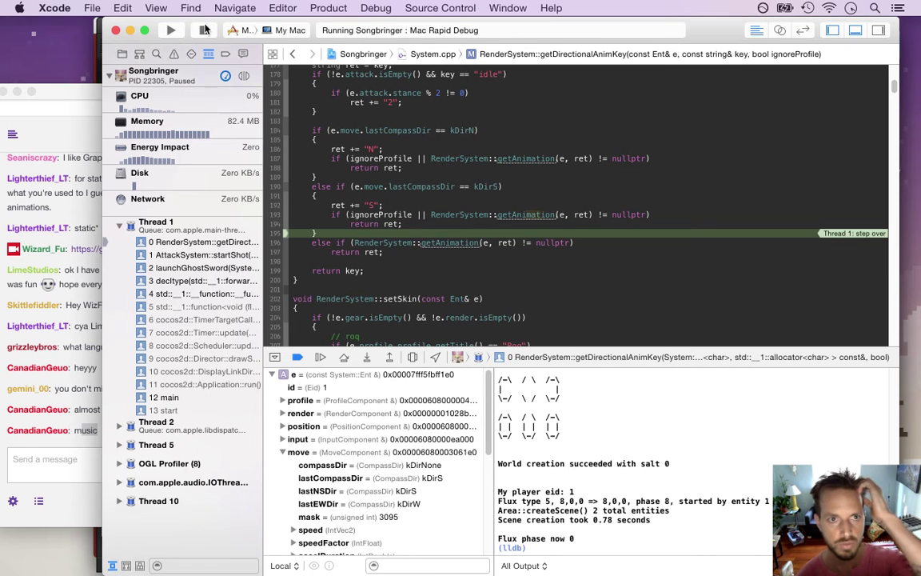
Check the releaseS animation entry in the GhostSword.txt profile, and return to getDirectionalAnimKey in System.cpp.
left_click(121, 54)
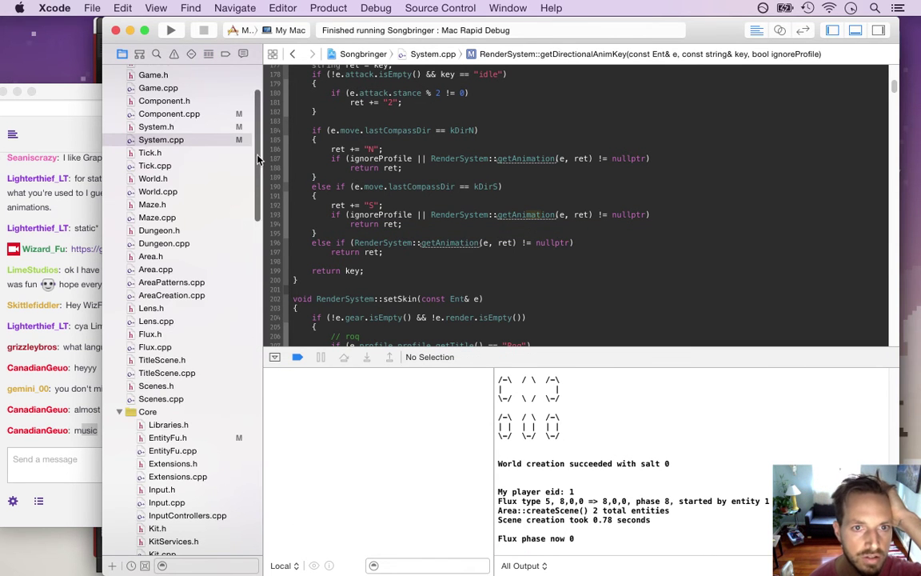
scroll(253, 217, "down", 5)
scroll(240, 240, "down", 15)
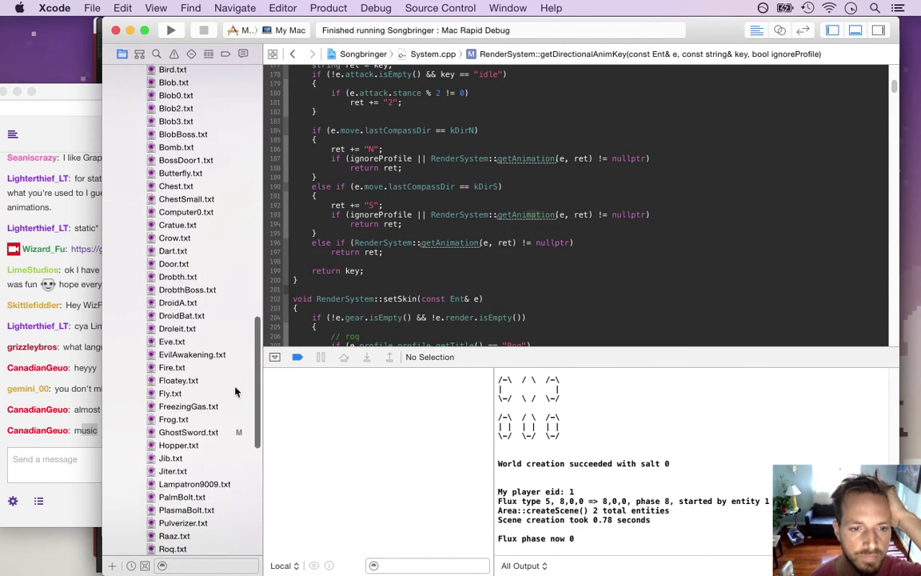
left_click(192, 418)
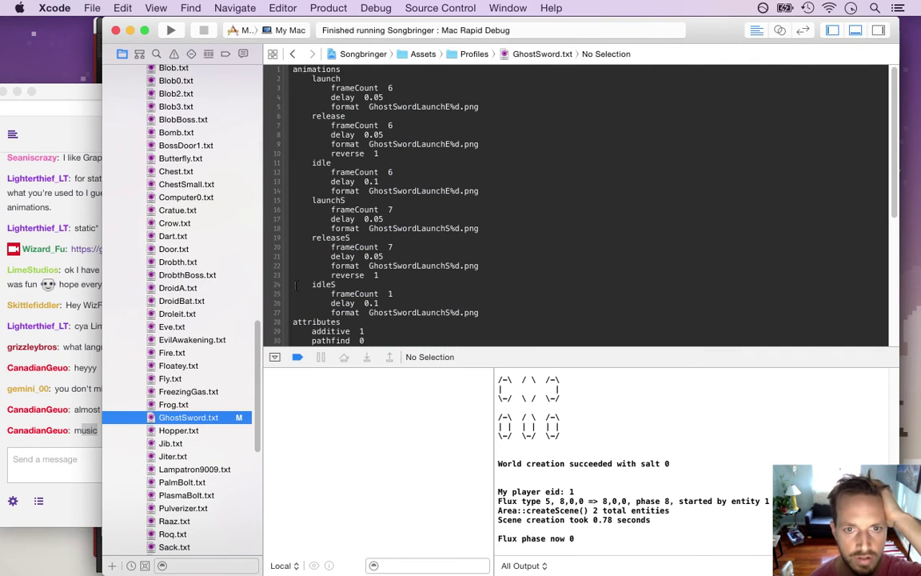
left_click(344, 238)
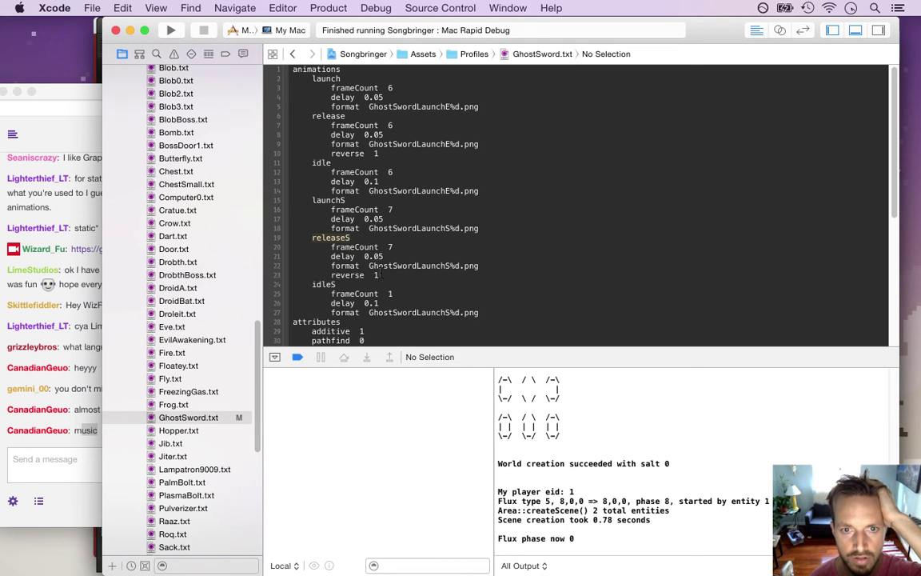
left_click(294, 54)
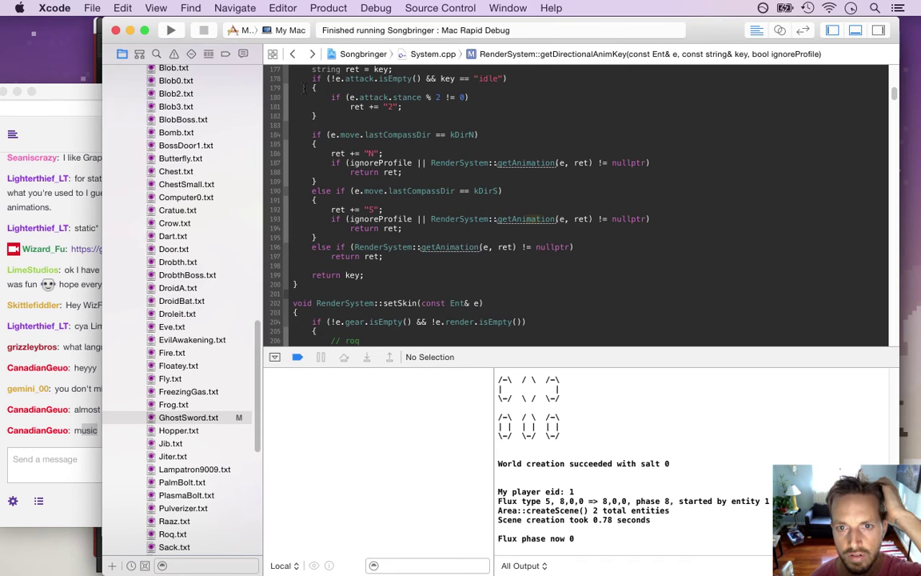
Run Songbringer again, move the character around and attack to trigger the startShot breakpoint at line 2528.
left_click(170, 30)
mouse_move(920, 332)
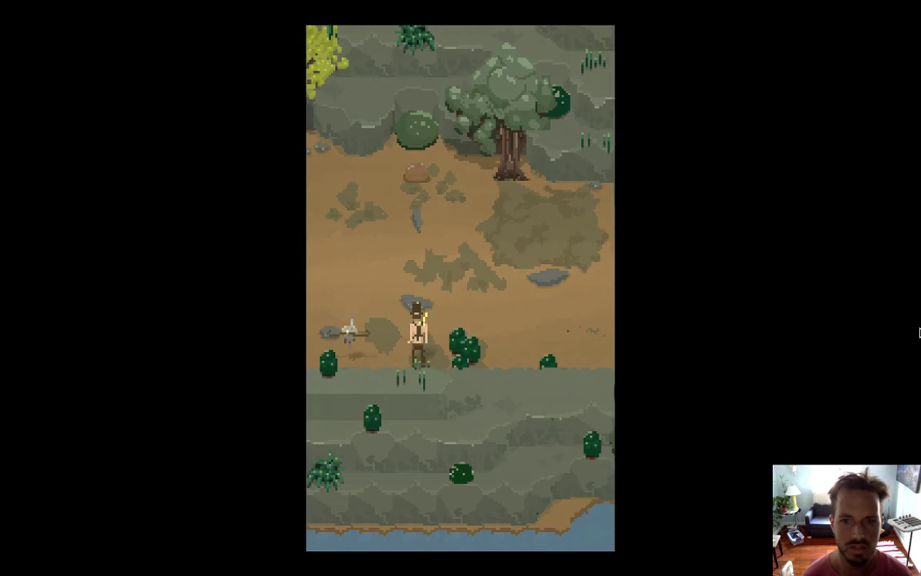
key("Left")
key("Up")
key("Right")
key("space")
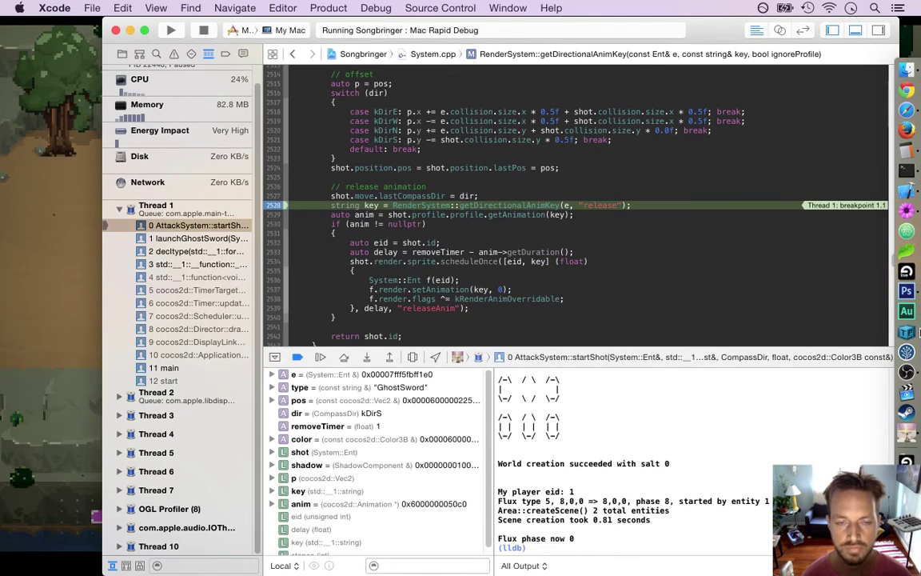
Switch away from the paused game and step into getDirectionalAnimKey from the startShot breakpoint.
key("super+Tab")
key("super+Tab")
key("super+Tab")
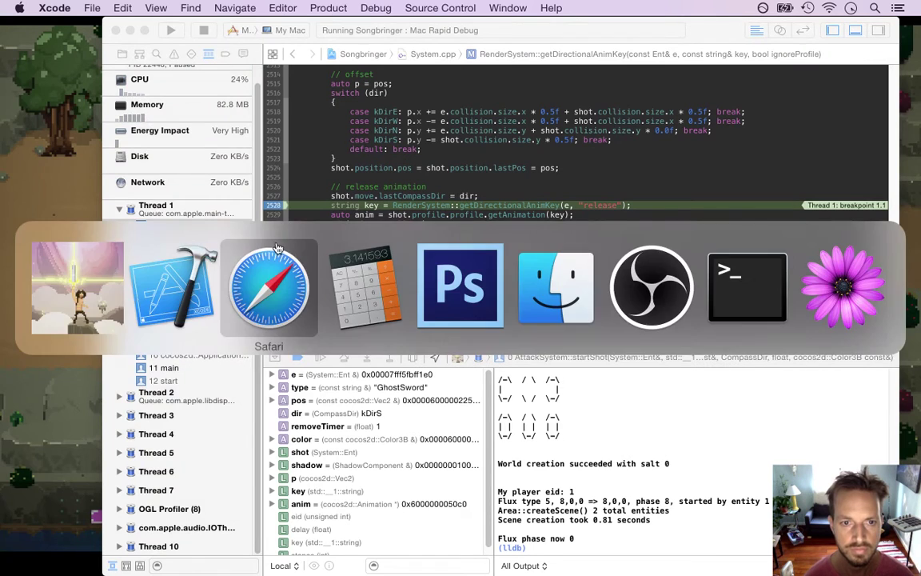
left_click(316, 279)
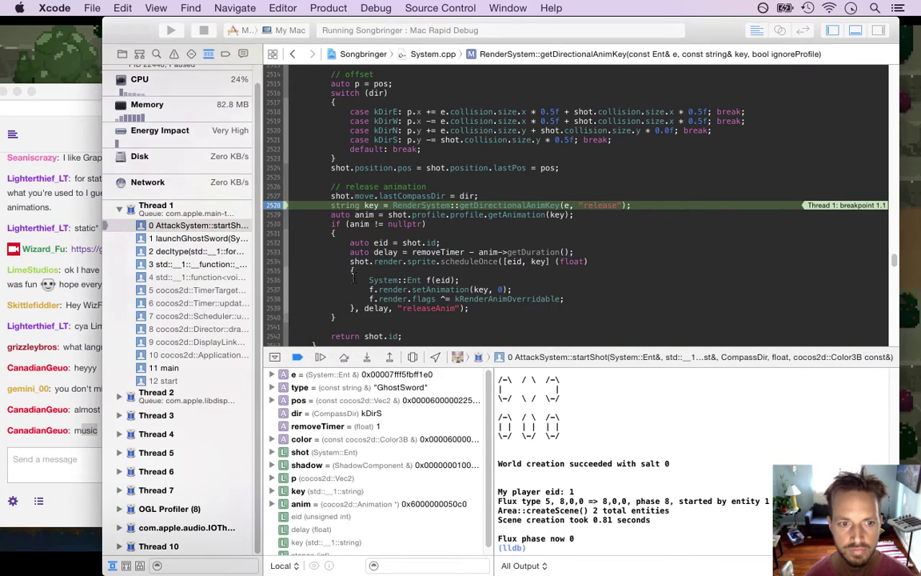
left_click(367, 357)
left_click(367, 358)
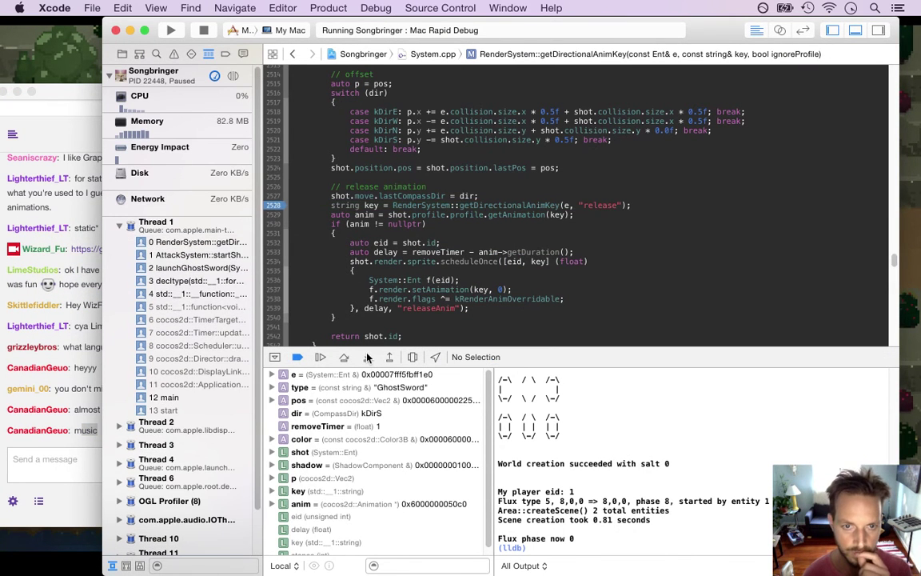
Step over the lines of getDirectionalAnimKey up to the getAnimation check in the kDirS branch.
left_click(346, 357)
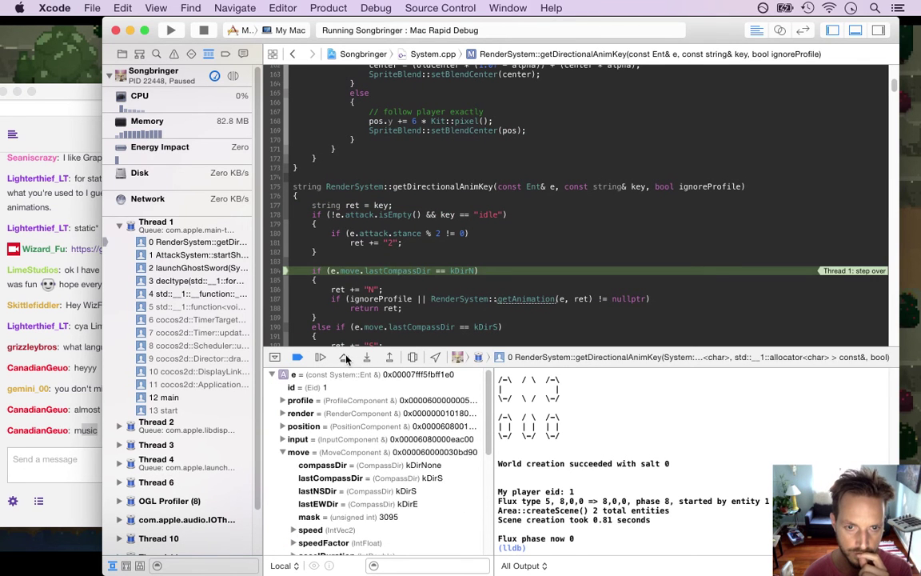
left_click(347, 357)
left_click(346, 357)
left_click(346, 357)
left_click(347, 358)
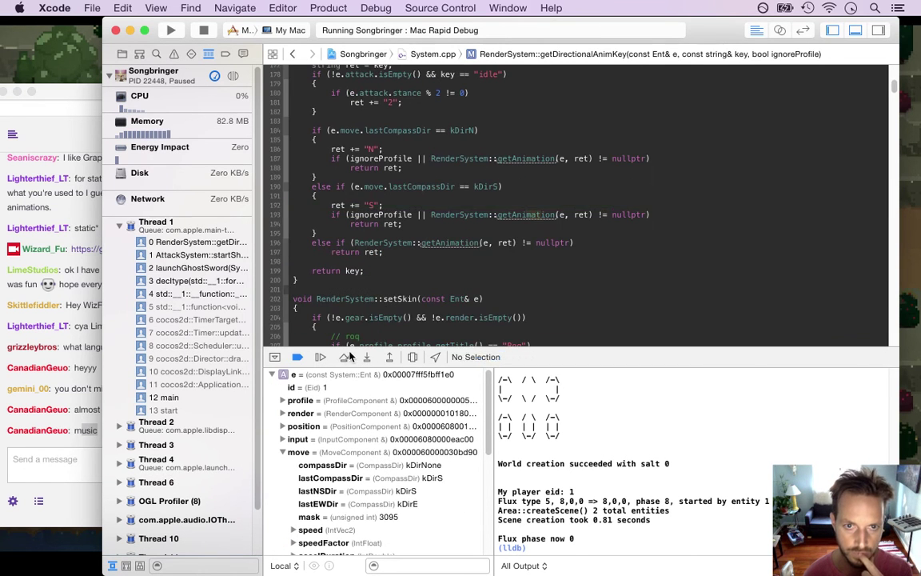
Widen the variables view, collapse the entity e and inspect the value of ret.
left_click_drag(491, 424, 536, 429)
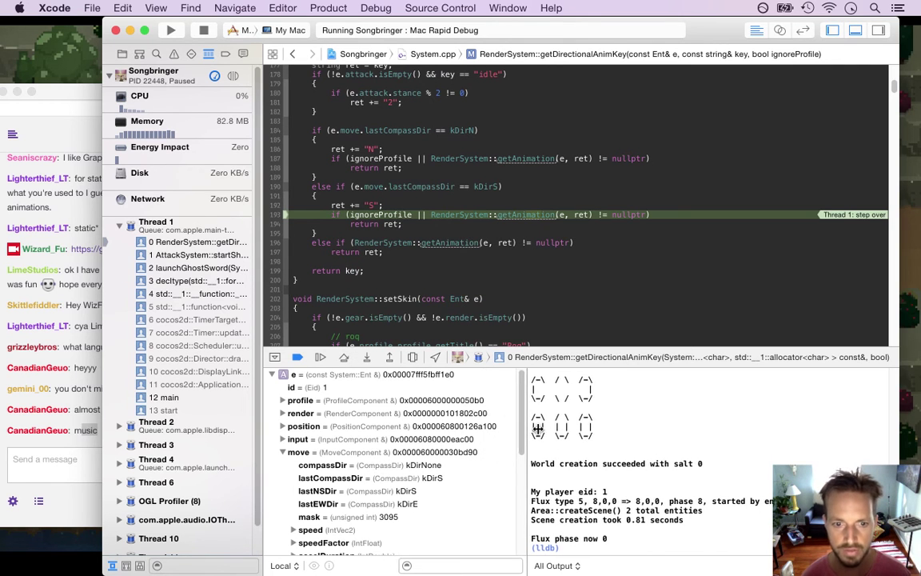
left_click(273, 374)
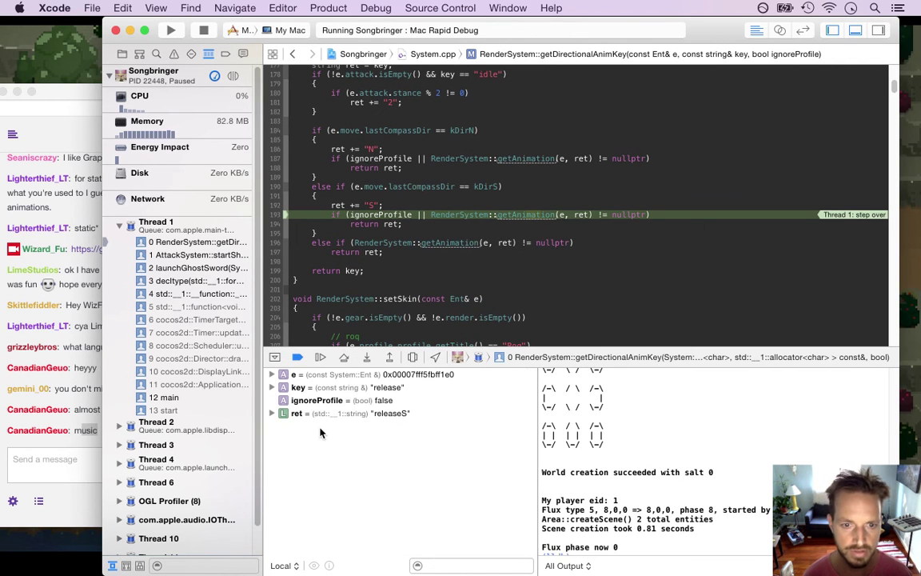
left_click(359, 416)
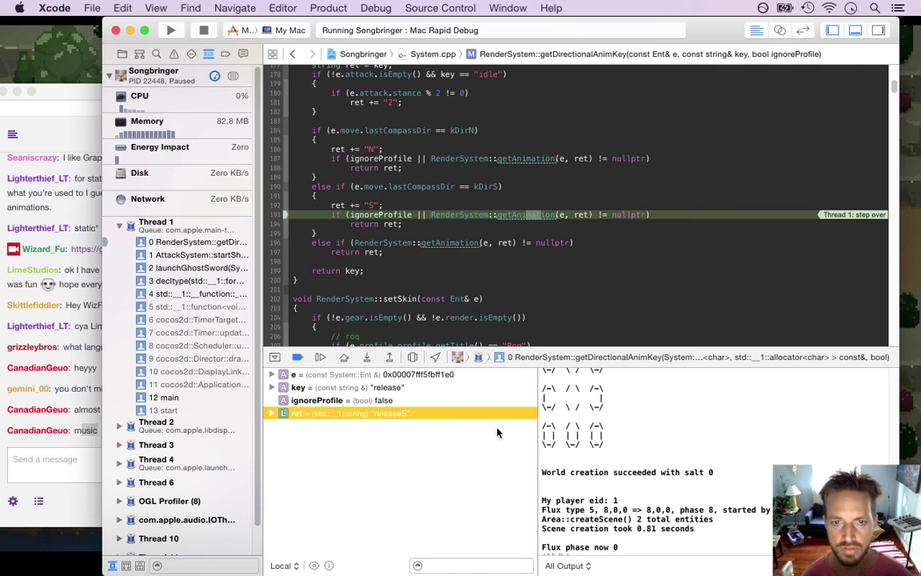
Step into RenderSystem::getAnimation and inspect keyBase and the profile title of entity e.
left_click(369, 357)
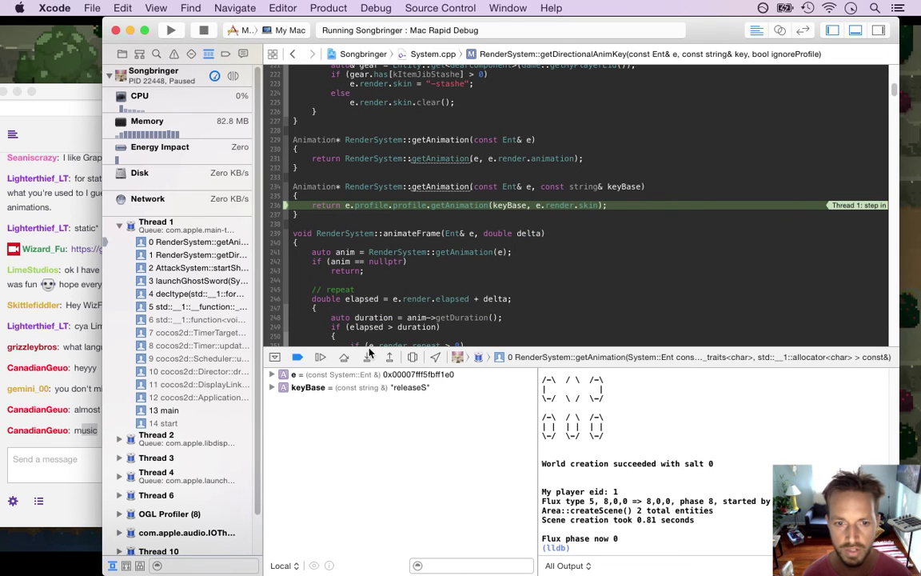
left_click(404, 392)
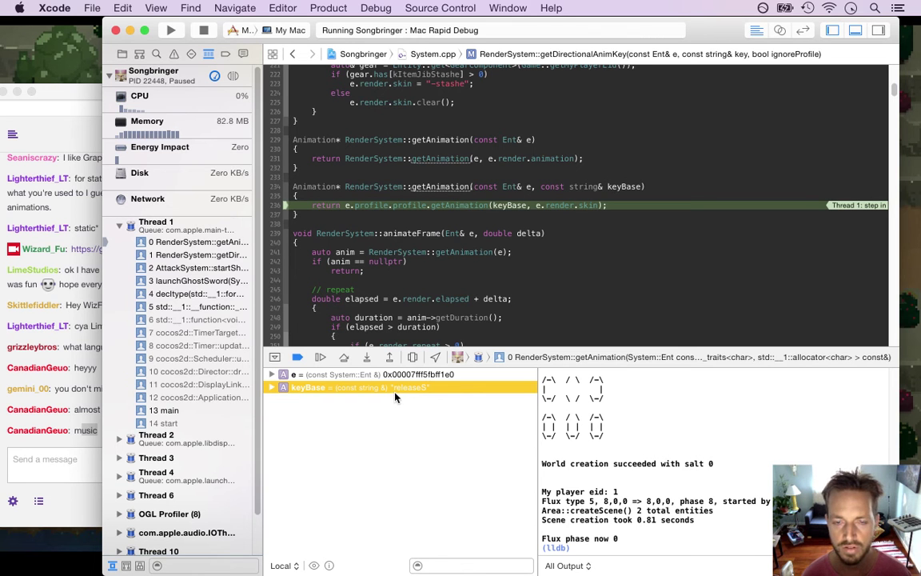
left_click(273, 374)
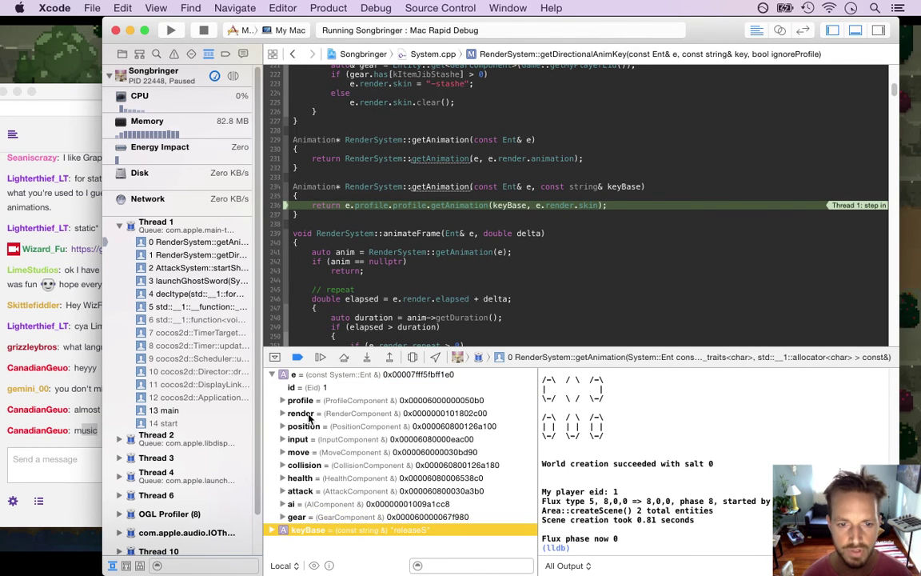
left_click(283, 400)
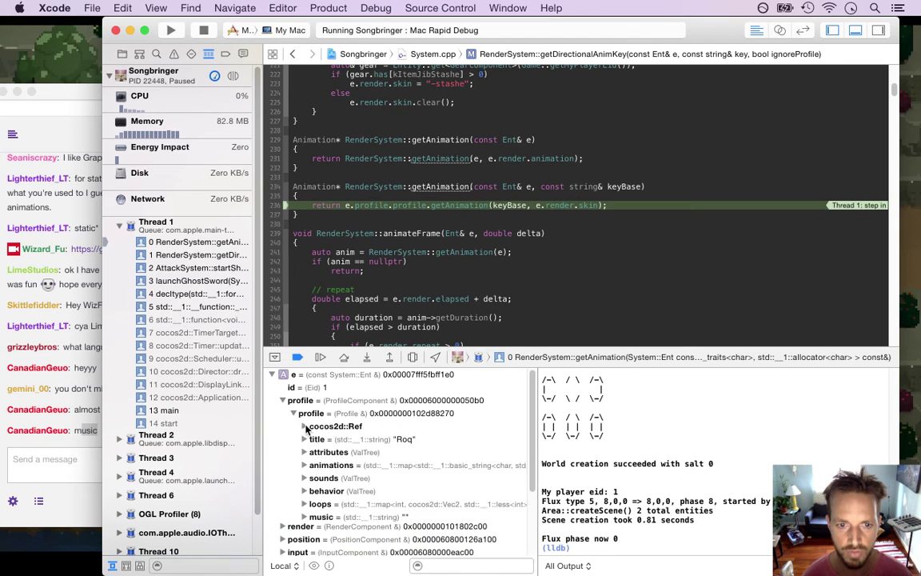
left_click(335, 440)
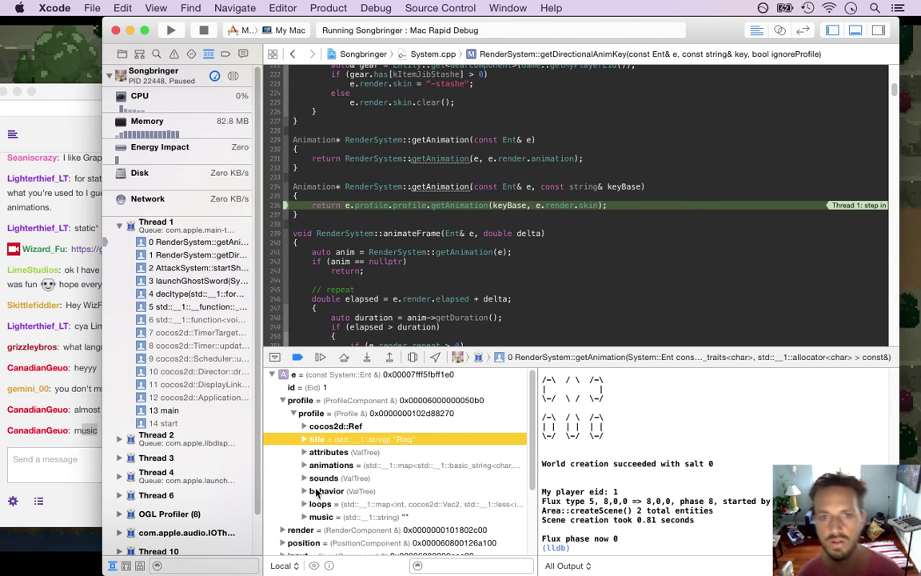
Stop the debug session and go back through the code history to launchGhostSword in System.cpp.
left_click(203, 30)
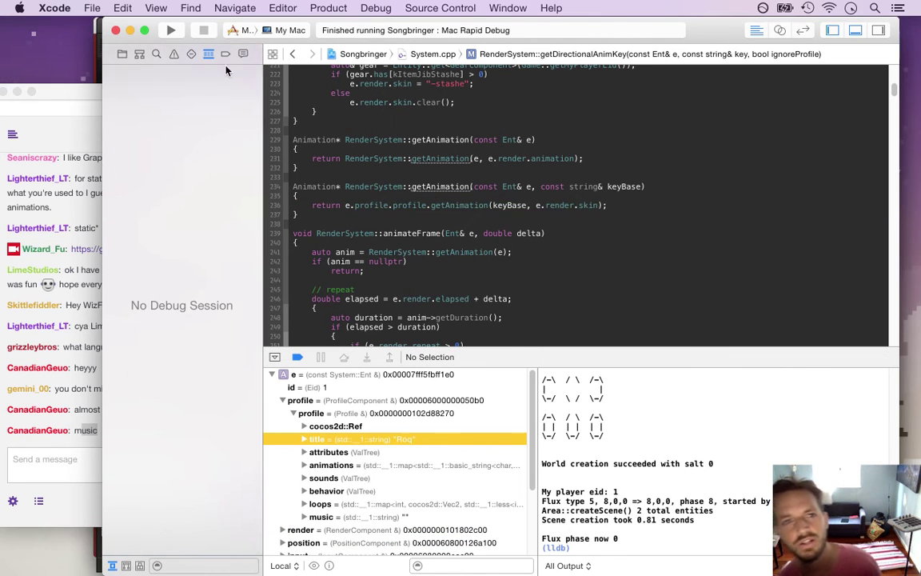
left_click(293, 54)
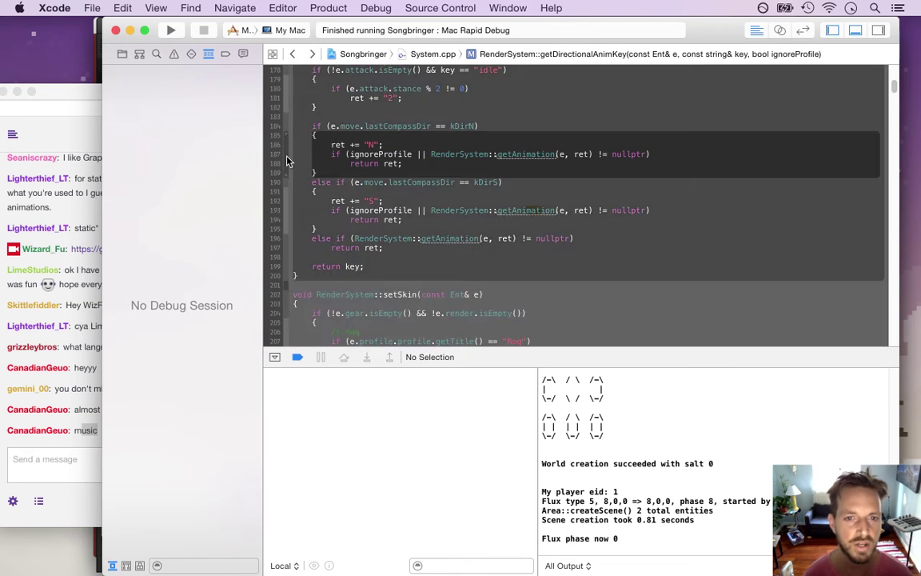
left_click(292, 54)
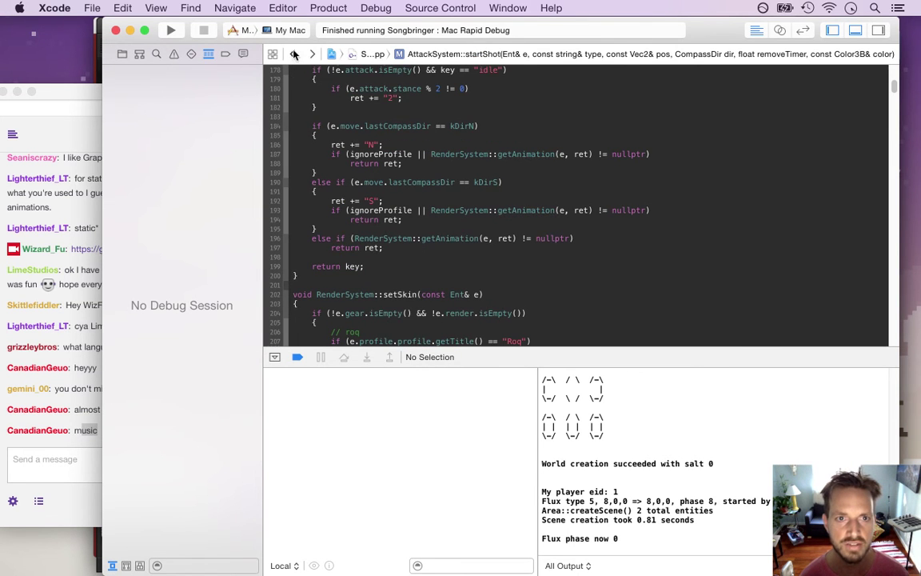
left_click(294, 53)
Hide the debug area and review launchGhostSword alongside getDirectionalAnimKey in the enlarged editor.
left_click_drag(503, 351, 476, 571)
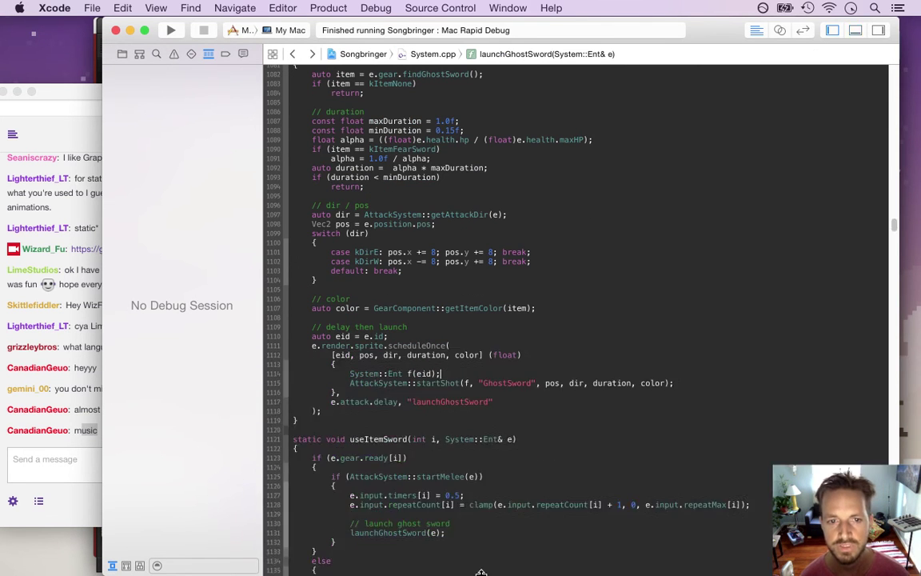
scroll(461, 471, "down", 2)
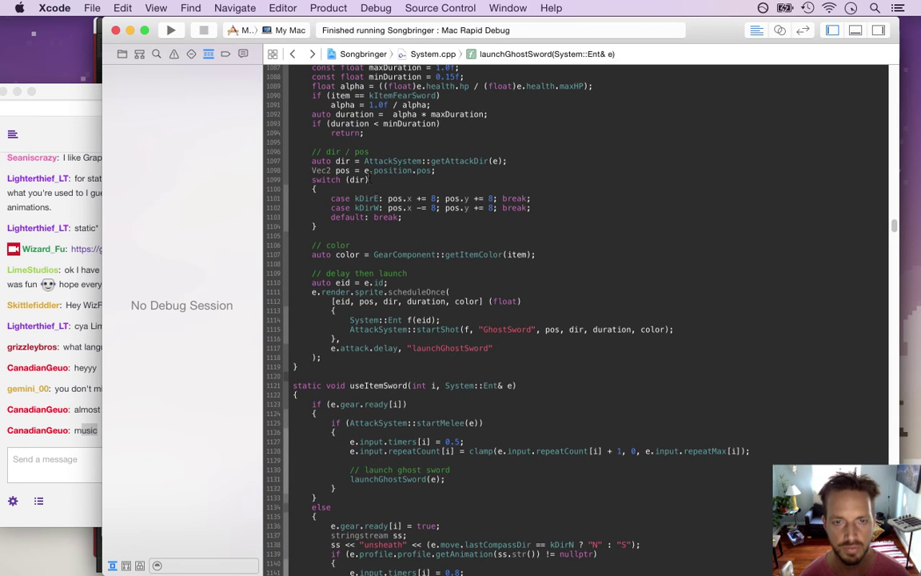
left_click(311, 52)
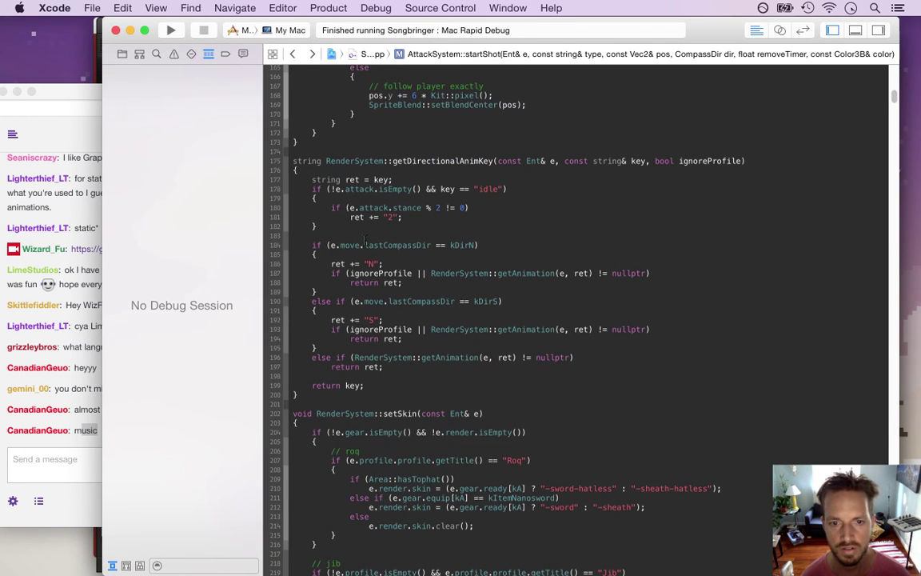
left_click(293, 54)
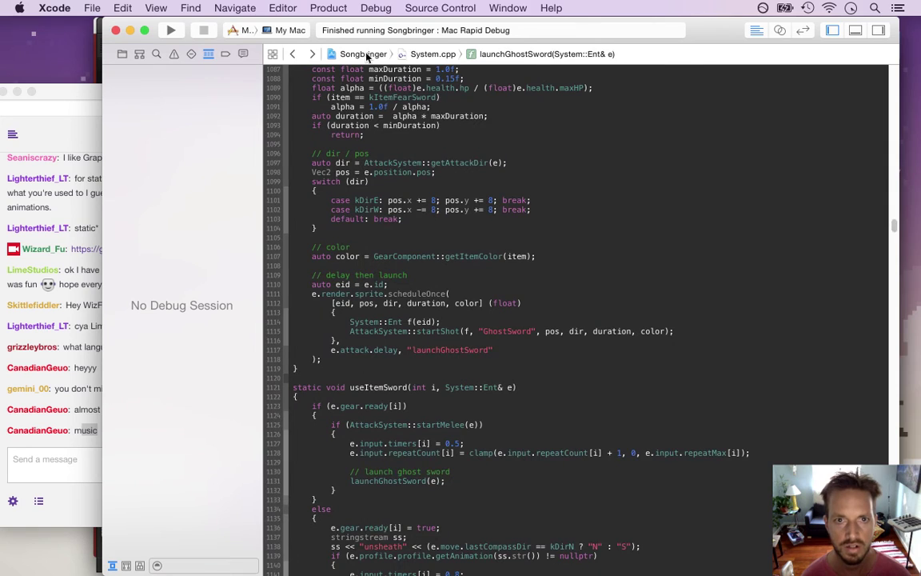
Jump to the AttackSystem::startShot method definition in System.cpp.
left_click(532, 54)
scroll(512, 400, "down", 5)
scroll(487, 560, "down", 4)
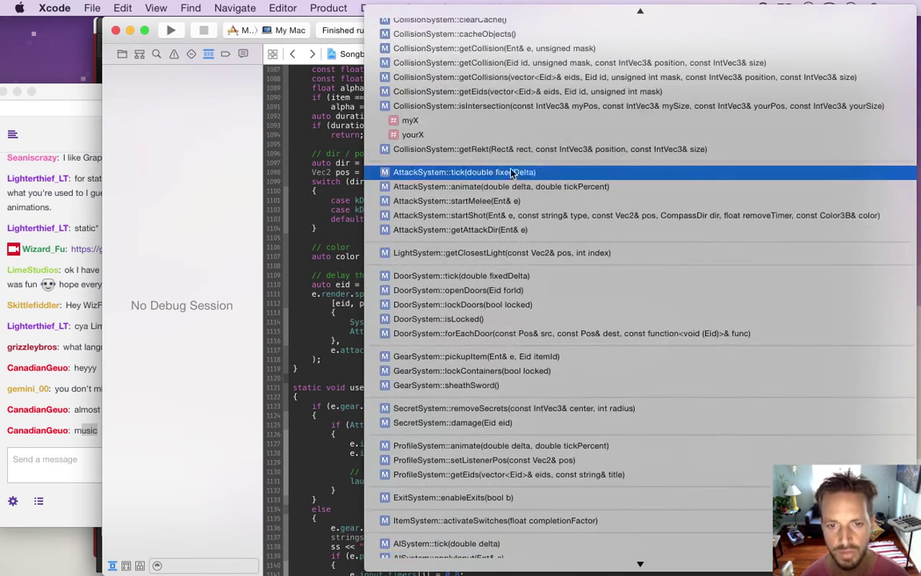
left_click(480, 215)
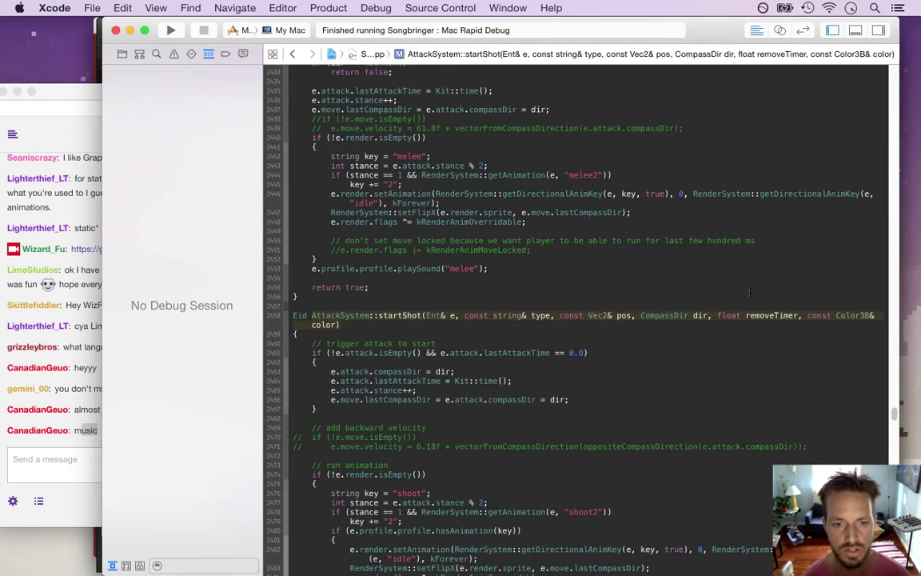
Replace the argument e with shot in the "release" getDirectionalAnimKey call under the release animation comment in startShot.
scroll(631, 362, "down", 10)
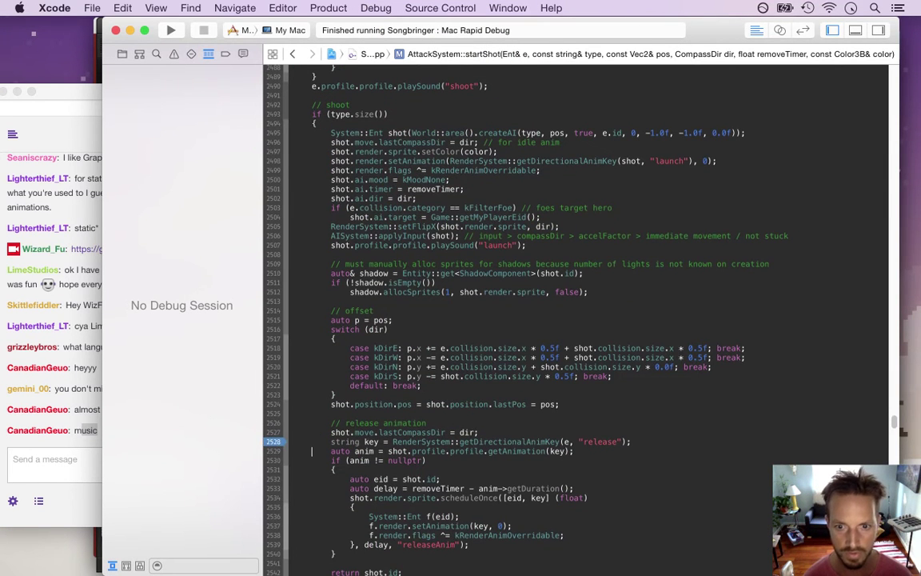
key("BackSpace")
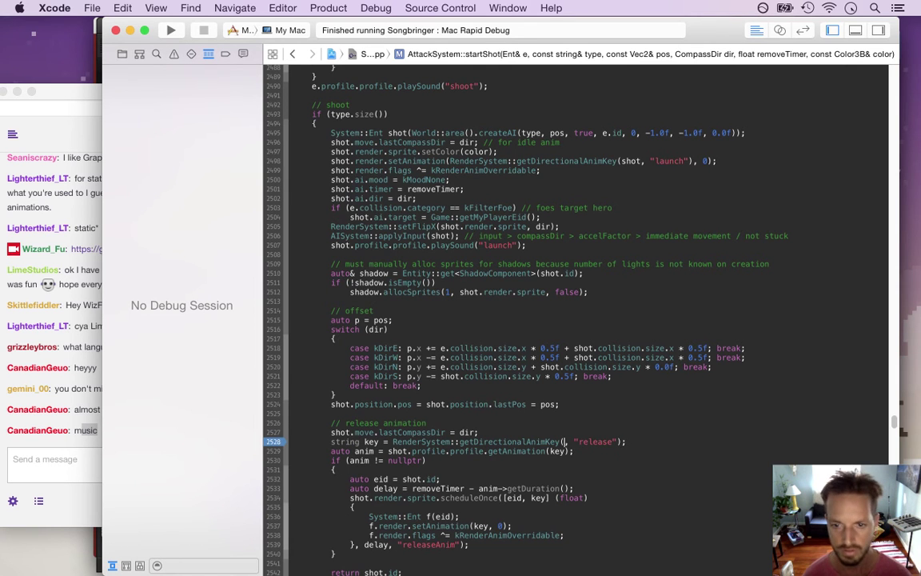
type("shot")
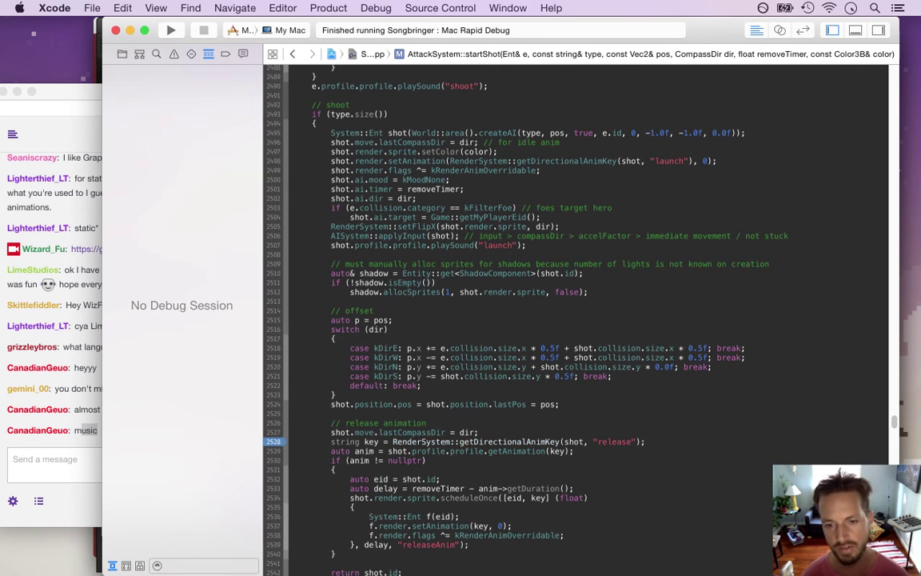
Build and run Songbringer, swing the sword in the starting area, and move the hero to the clearing with the torch-lit cave.
key("super+r")
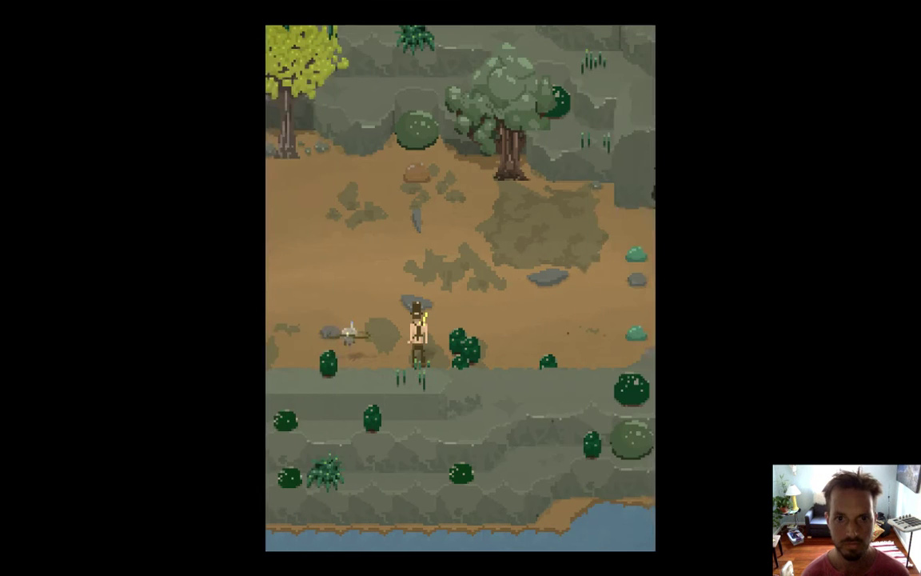
key("Left")
key("Up")
key("space")
key("Up")
key("space")
key("Down")
key("x")
key("Right")
key("Down")
key("Left")
key("Left")
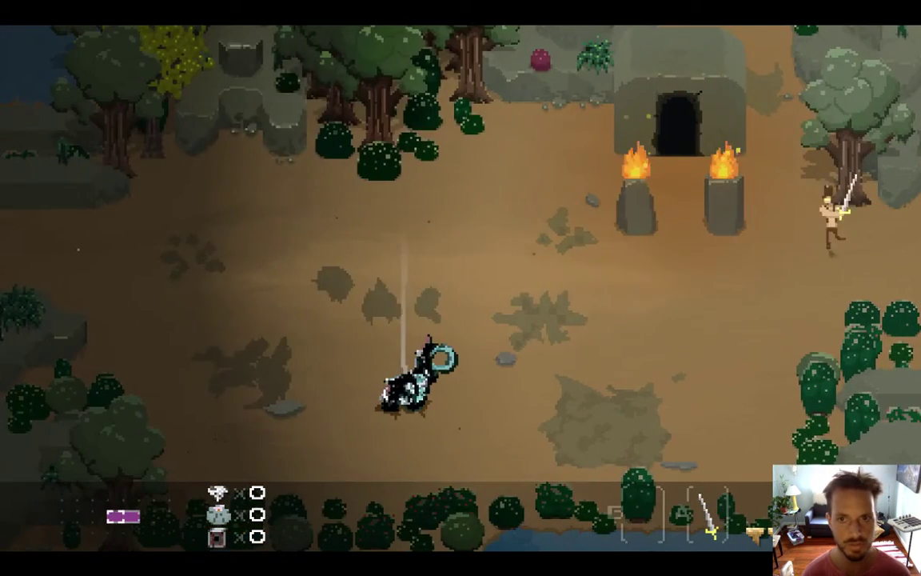
key("Left")
key("Up")
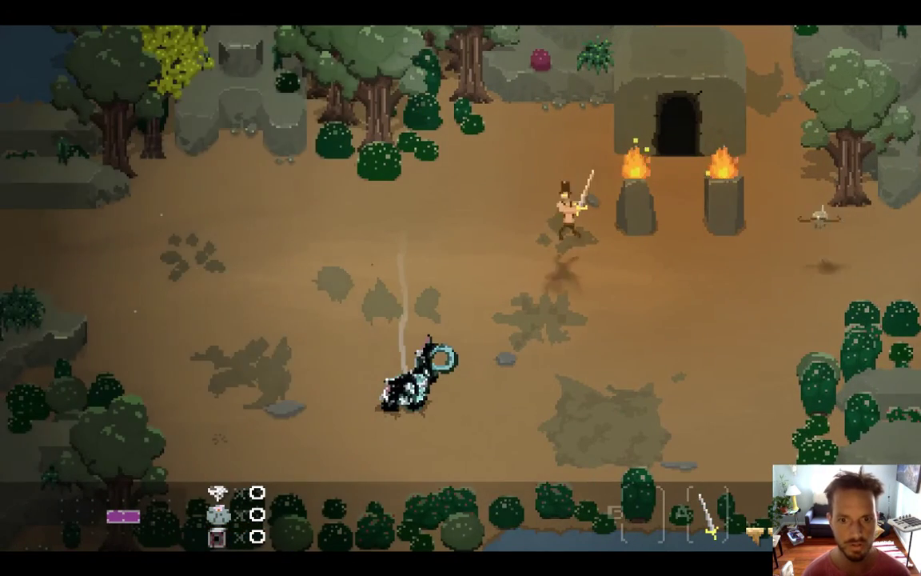
Launch the ghost sword southward several times in the clearing to check its launch and release animations.
key("Down")
key("x")
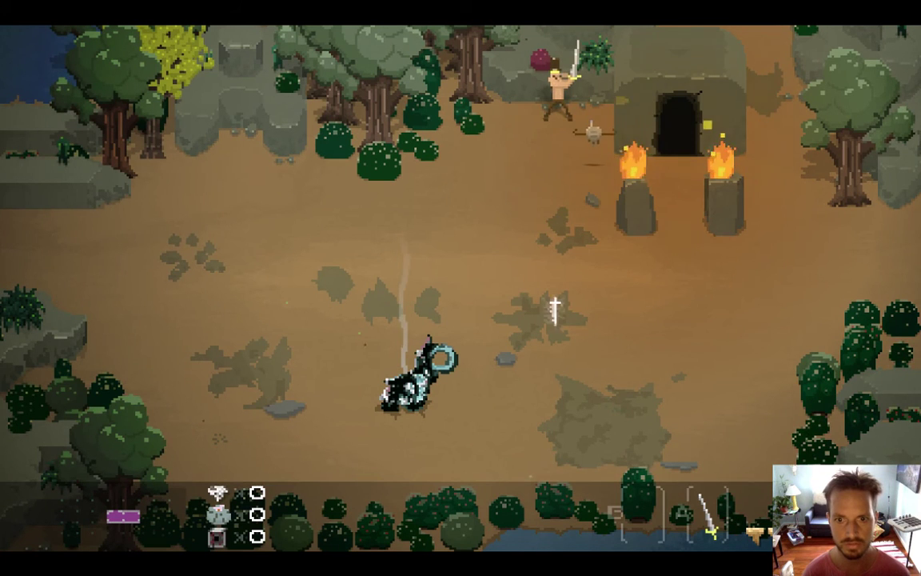
key("x")
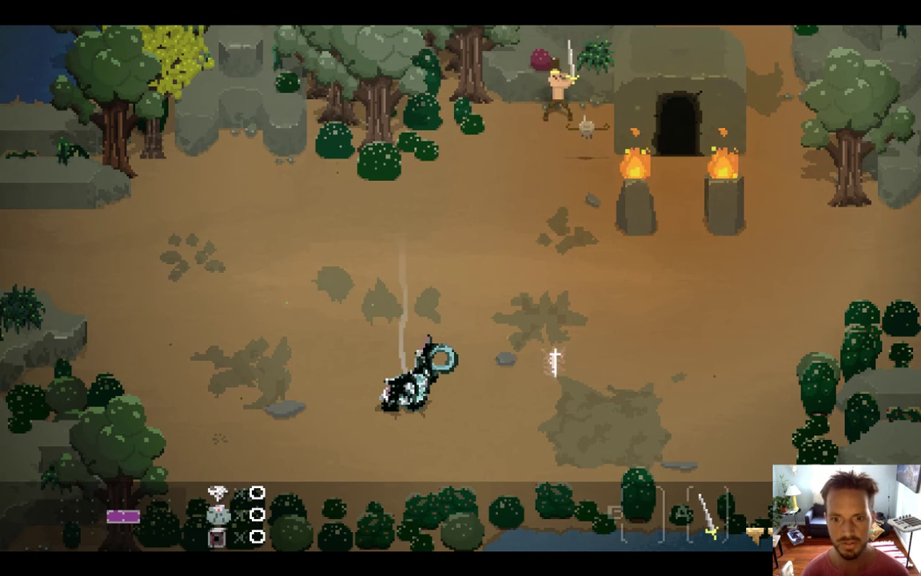
key("x")
key("Down")
key("x")
key("Right")
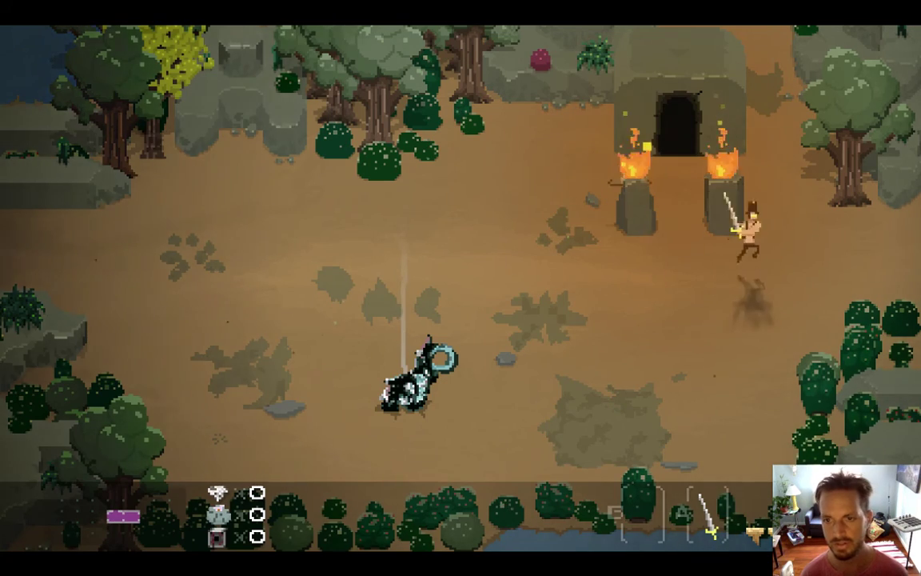
Take the hero back to the neighbouring area, test the ghost sword in several directions, and quit the game.
key("Left")
key("Up")
key("Right")
key("Down")
key("x")
key("Right")
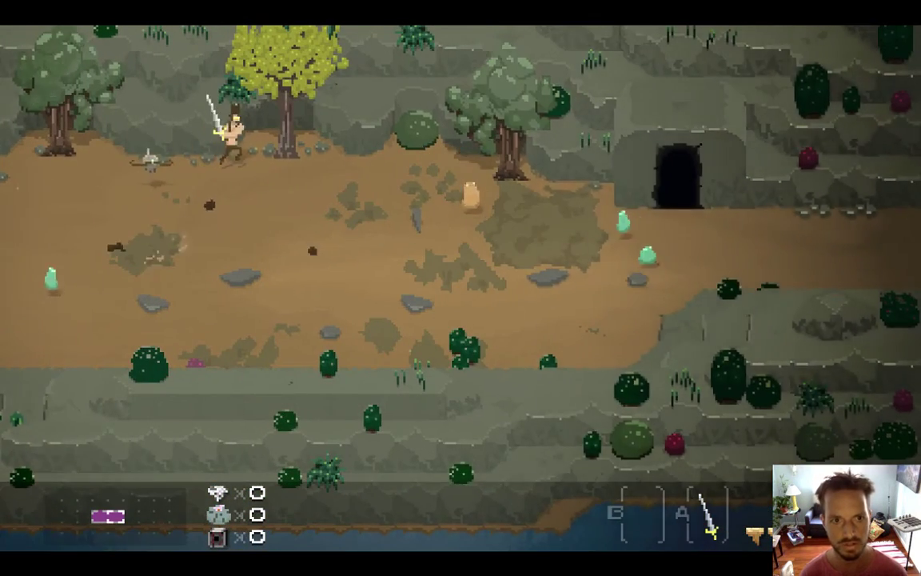
key("Down")
key("x")
key("Left")
key("x")
key("Left")
key("x")
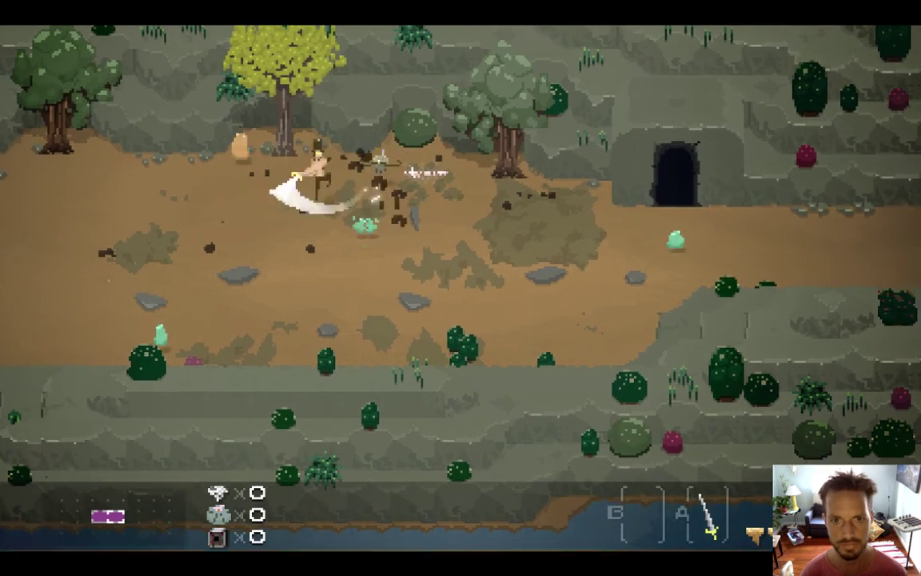
key("Right")
key("x")
key("super+q")
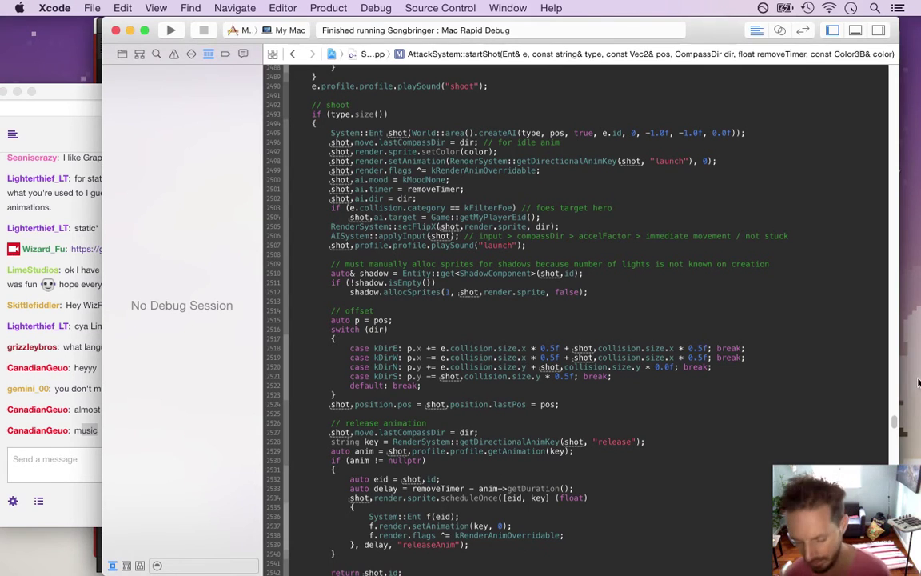
Switch to Photoshop and close the GhostSwordLaunchN.psd document.
key("super+Tab")
key("super+Tab")
key("super+Tab")
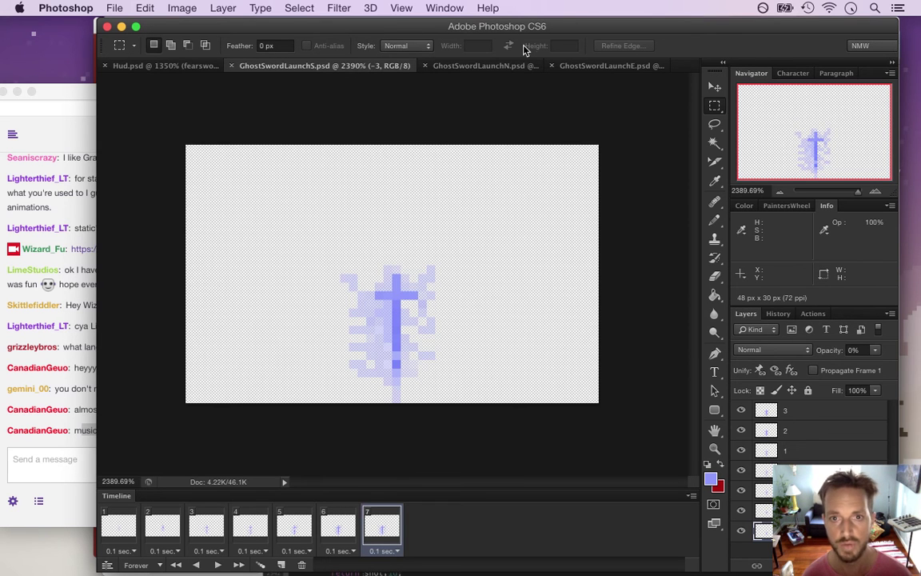
left_click(487, 66)
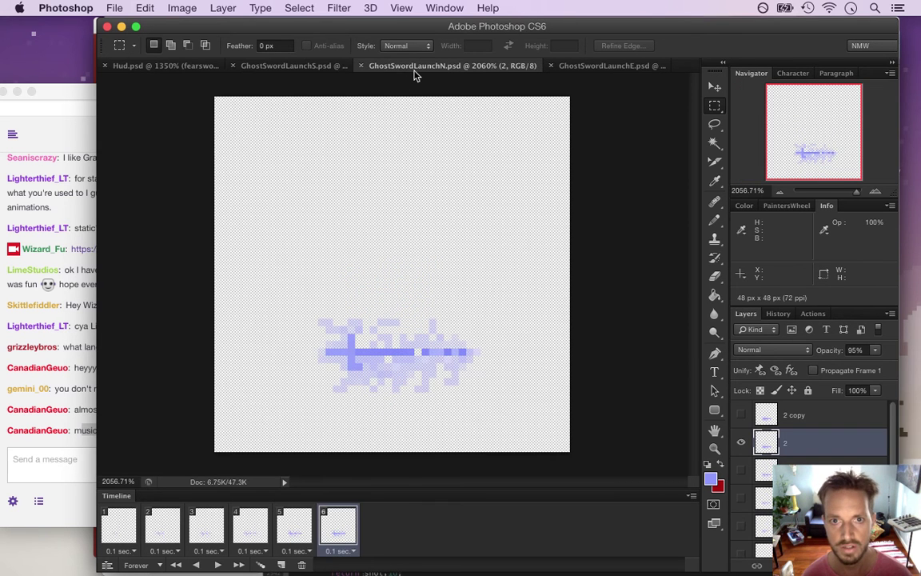
left_click(360, 67)
Save GhostSwordLaunchS.psd as GhostSwordLaunchN.psd in the Common folder, replacing the existing file.
left_click(117, 7)
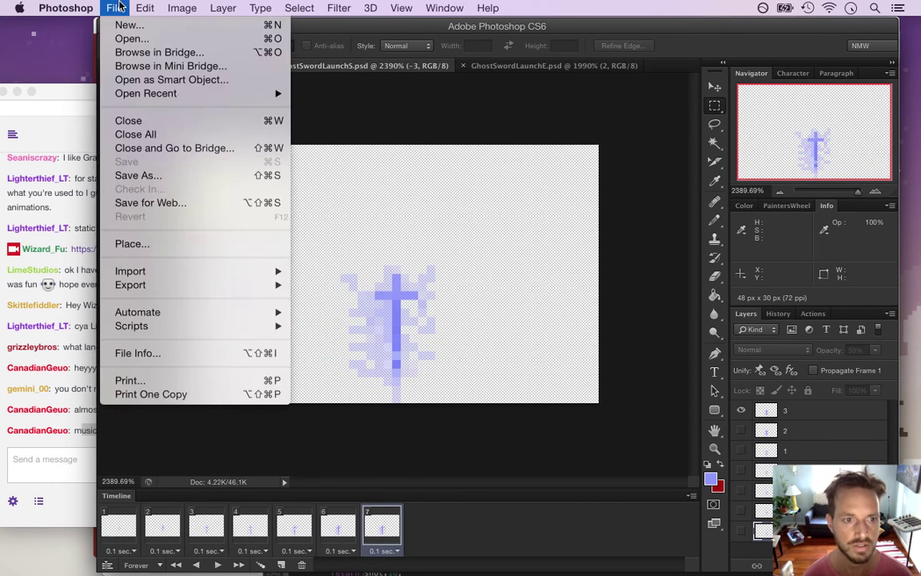
left_click(182, 178)
key("super+shift+s")
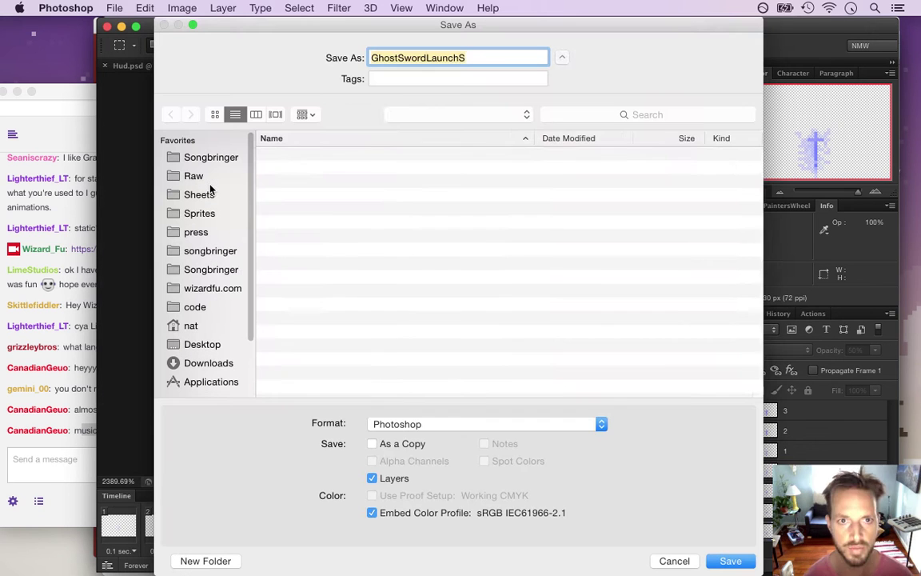
key("Right")
key("BackSpace")
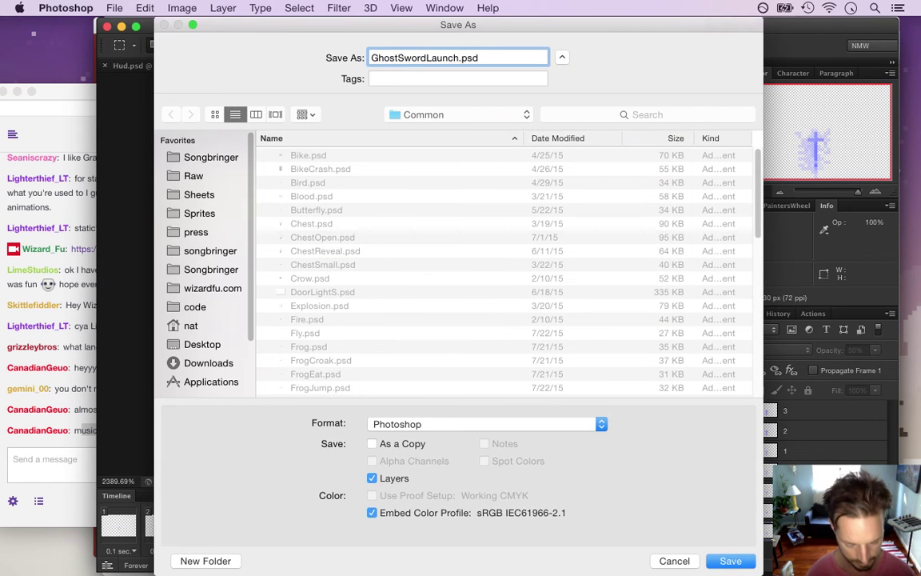
type("N")
key("Return")
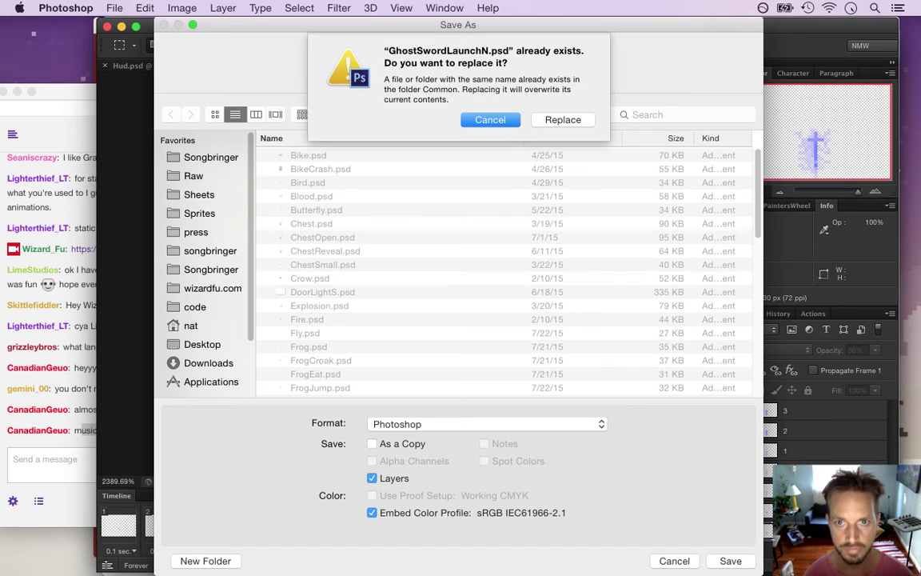
left_click(563, 119)
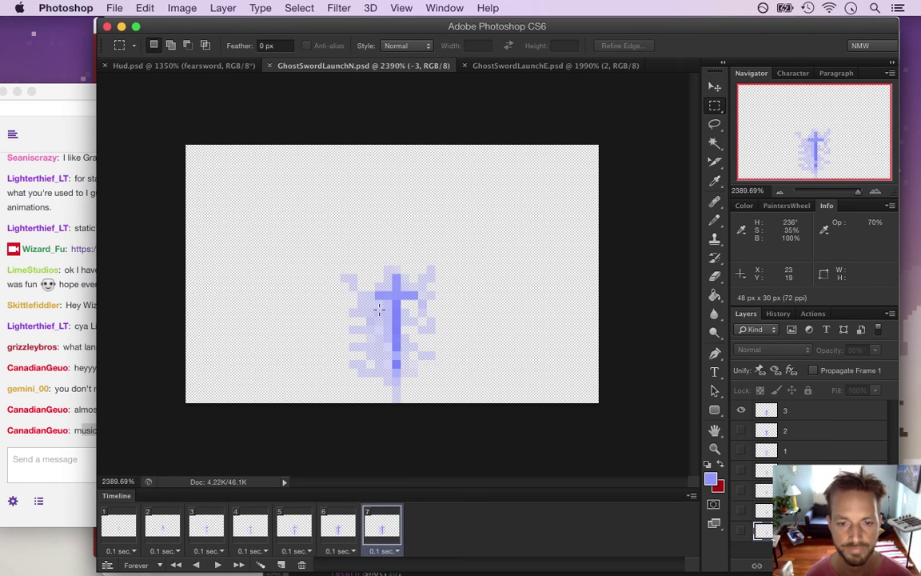
Flip the whole GhostSwordLaunchN canvas vertically so the sword points up.
left_click(183, 8)
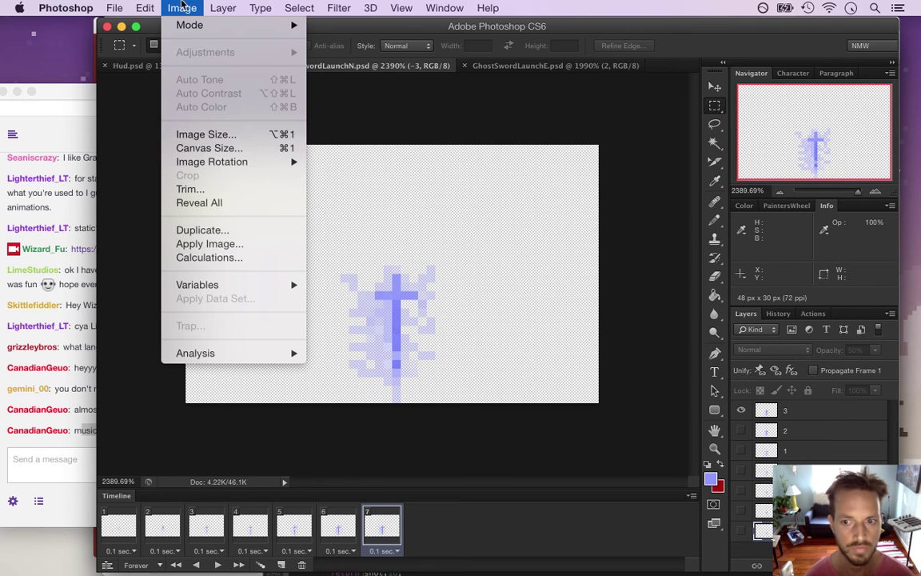
mouse_move(246, 164)
left_click(359, 242)
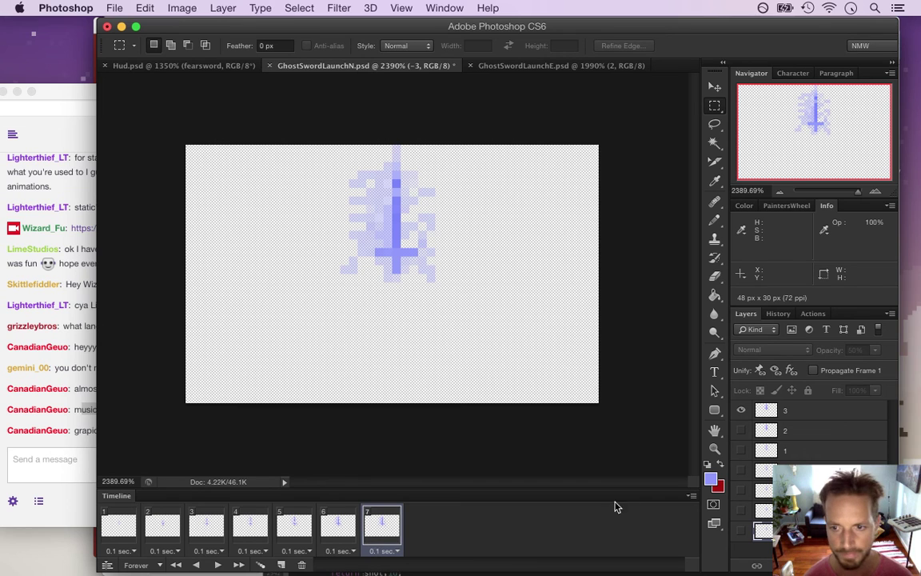
Select layer 3 and delete every animation frame except frame 1.
left_click(769, 413)
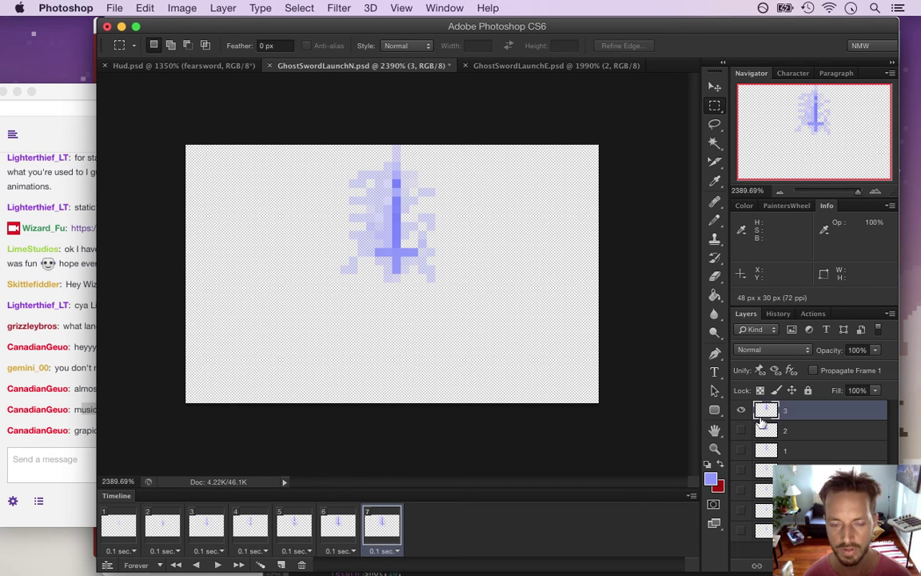
left_click(301, 565)
left_click(302, 564)
left_click(302, 564)
left_click(301, 564)
left_click(301, 565)
left_click(301, 565)
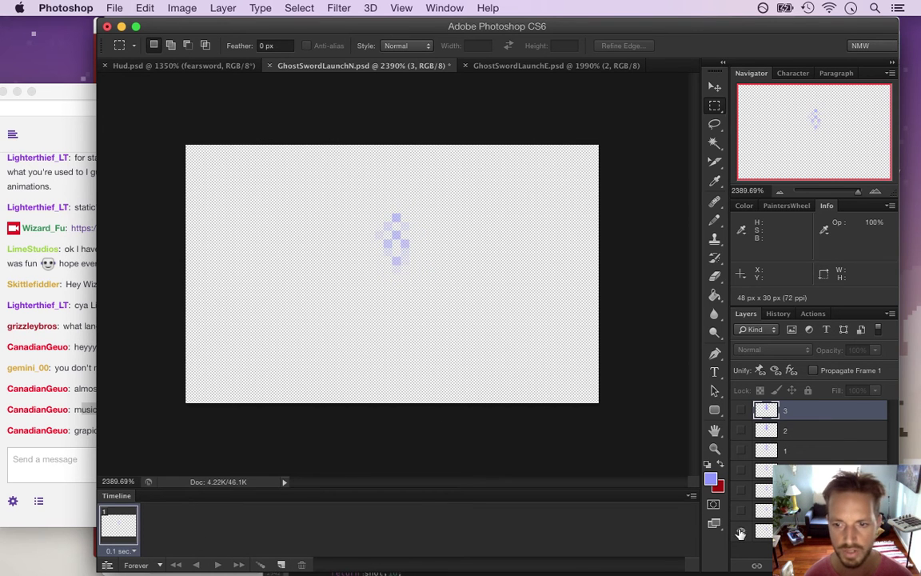
Show only layer 3 at 100% opacity, move its sword straight down 14 px to the canvas's bottom edge, and save the file.
left_click(741, 409)
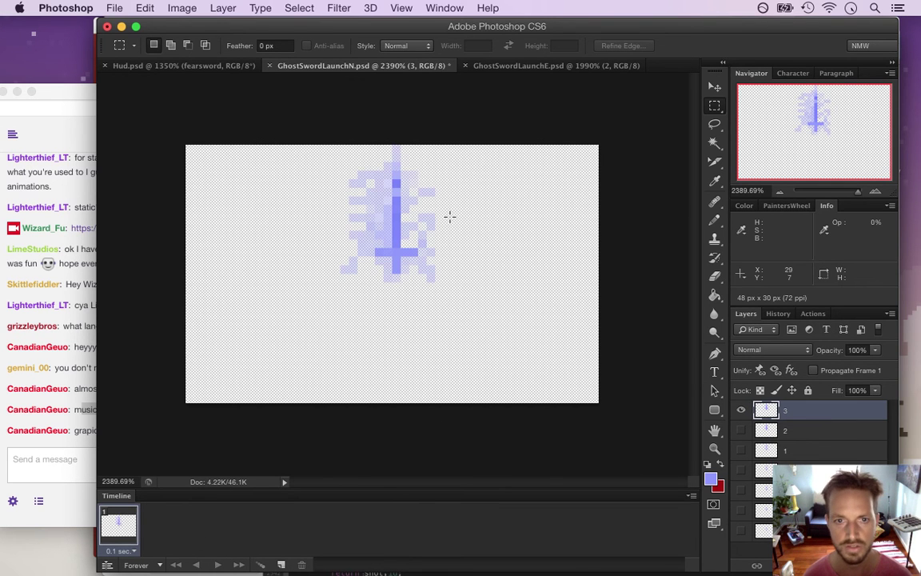
key("1")
left_click(714, 87)
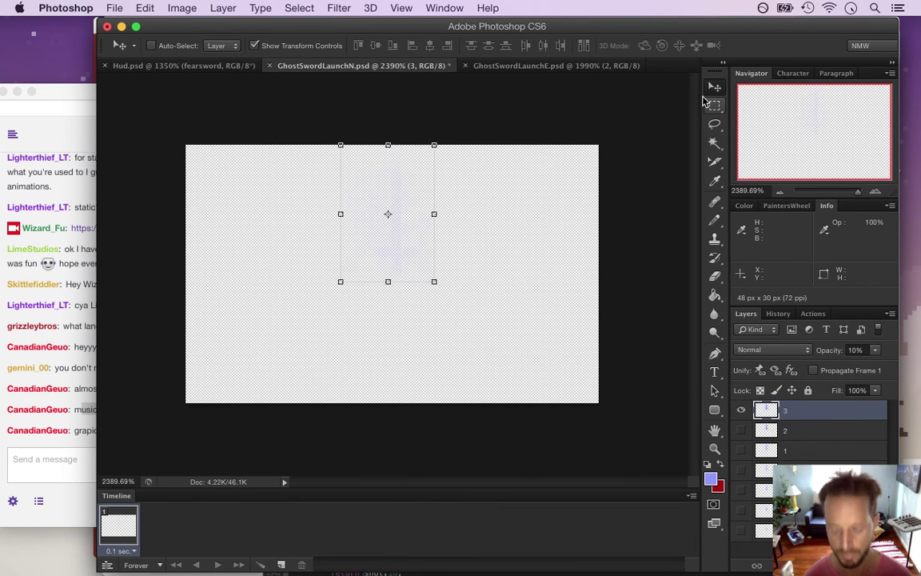
key("0")
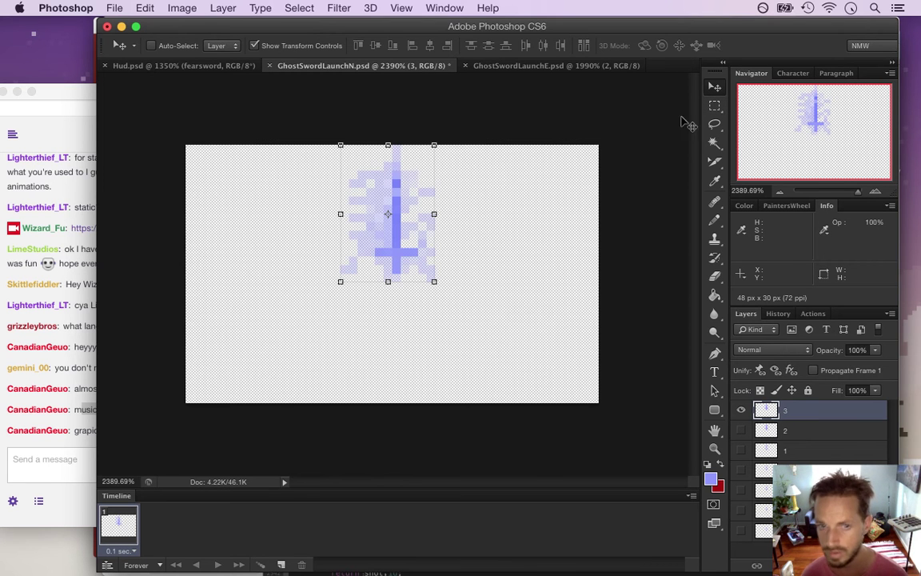
left_click(74, 381)
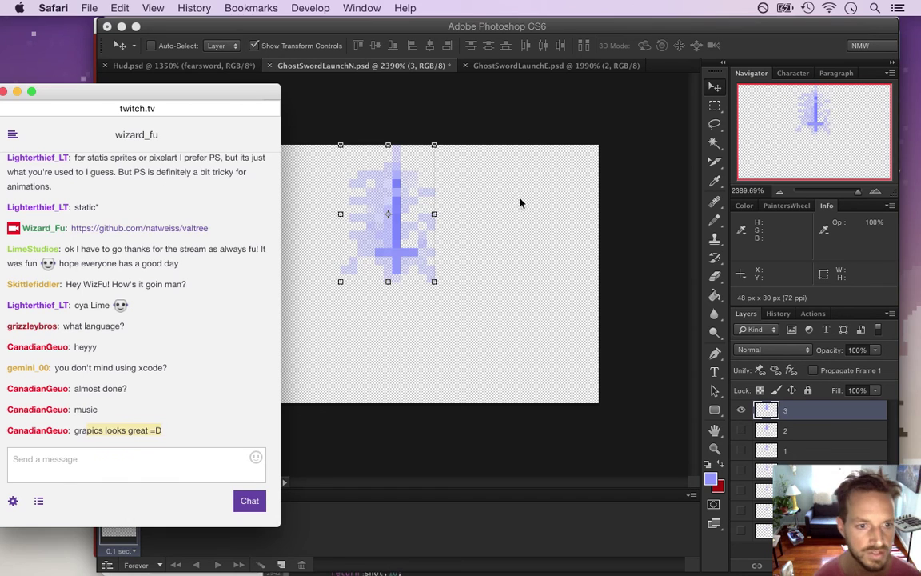
left_click(774, 64)
left_click_drag(401, 187, 403, 242)
left_click_drag(396, 185, 392, 277)
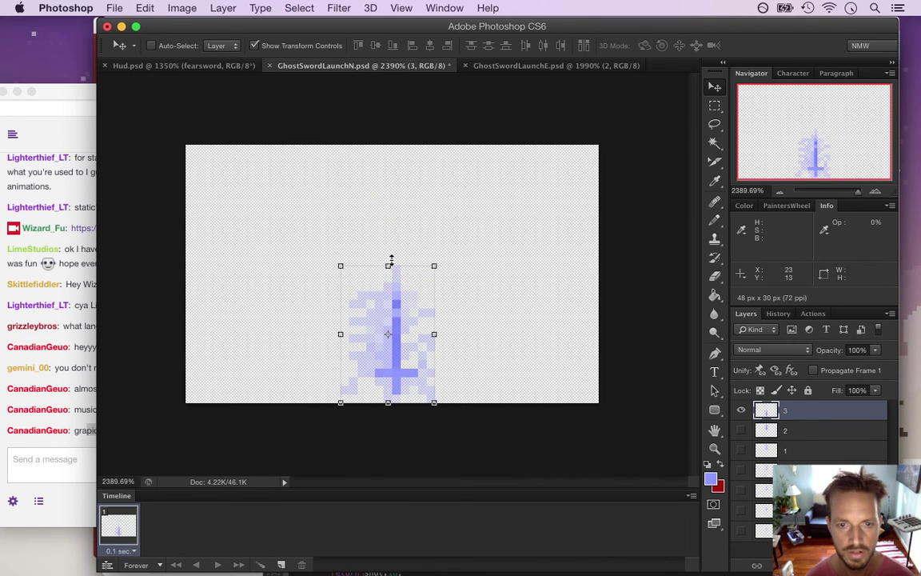
key("super+z")
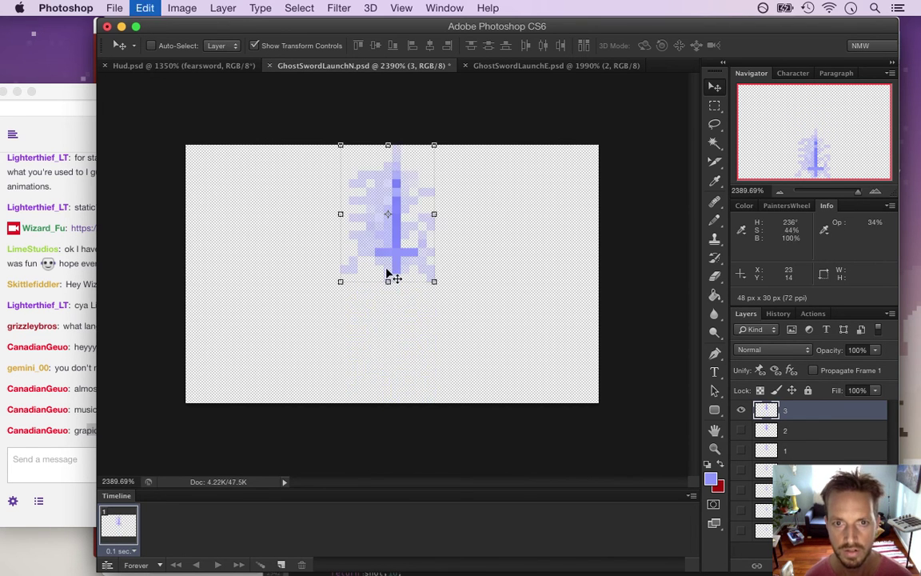
left_click_drag(398, 188, 387, 293)
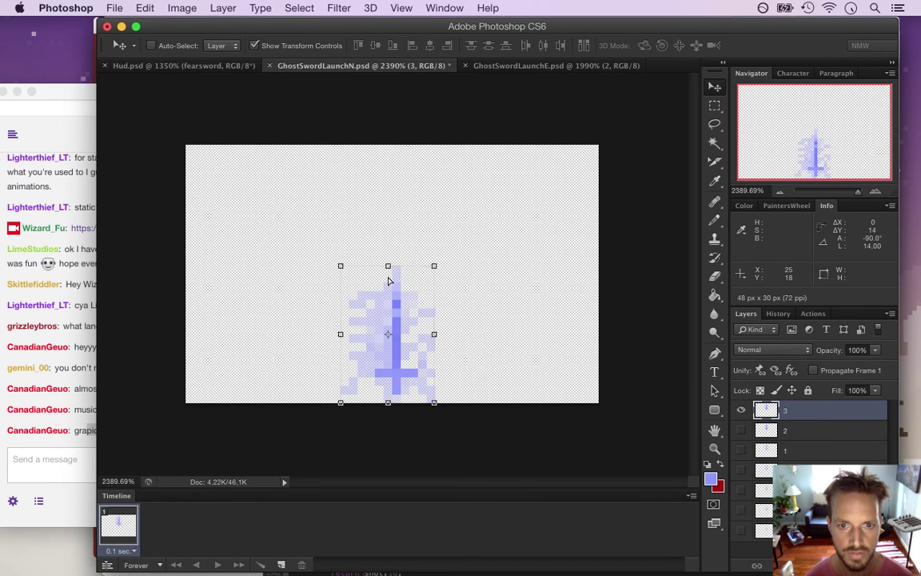
key("super+s")
Show only layer 2 and move its sword straight down to the canvas's bottom edge.
left_click(740, 410)
left_click(741, 430)
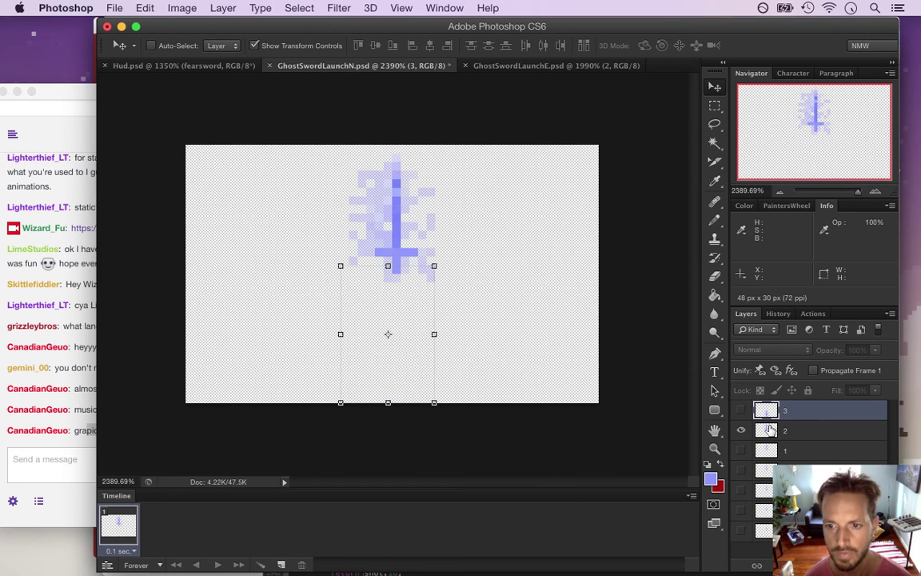
left_click(769, 429)
left_click_drag(402, 202, 396, 322)
Show only layer 1 and move its sword straight down to the canvas's bottom edge.
left_click(740, 432)
left_click(741, 450)
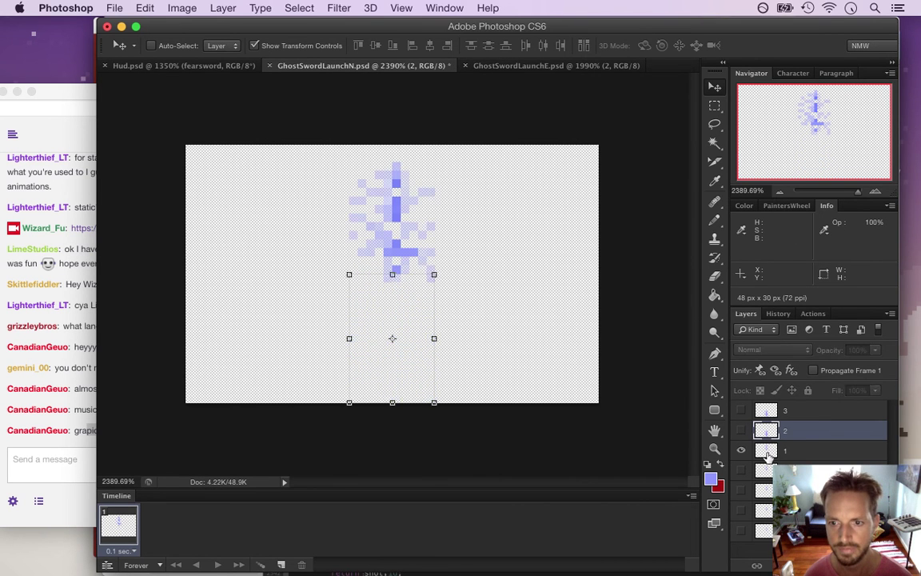
left_click(766, 452)
left_click_drag(399, 193, 400, 315)
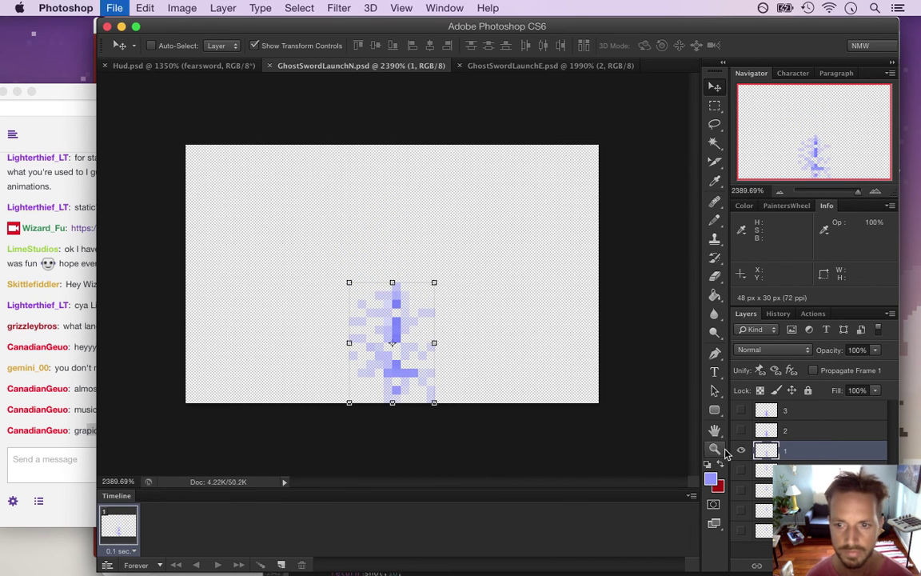
Show only layer 0 and move its sword straight down to the canvas's bottom edge.
left_click_drag(740, 450, 741, 470)
left_click(766, 470)
left_click_drag(395, 178, 394, 295)
Switch to the Twitch chat in Safari and read the newest viewer's question about learning to make games.
left_click(87, 397)
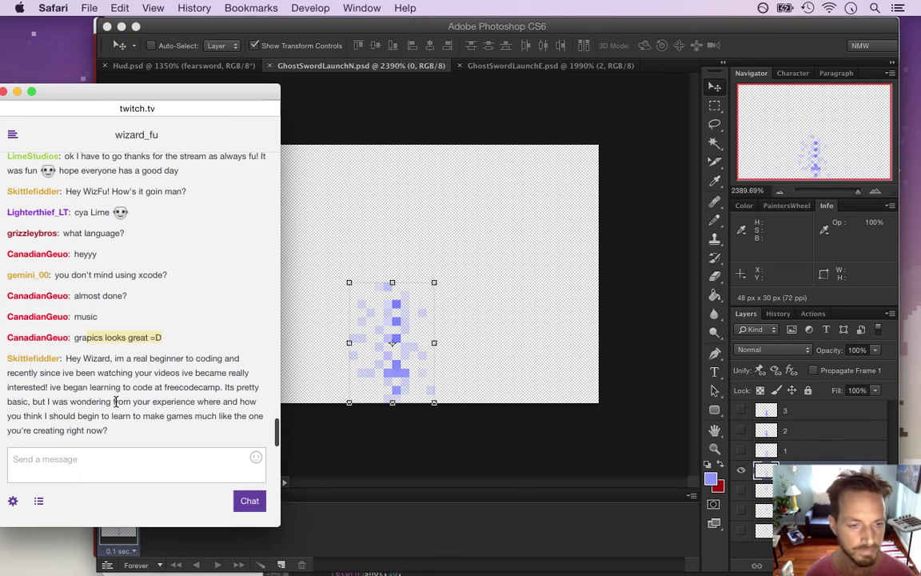
left_click(83, 359)
left_click_drag(109, 360, 133, 366)
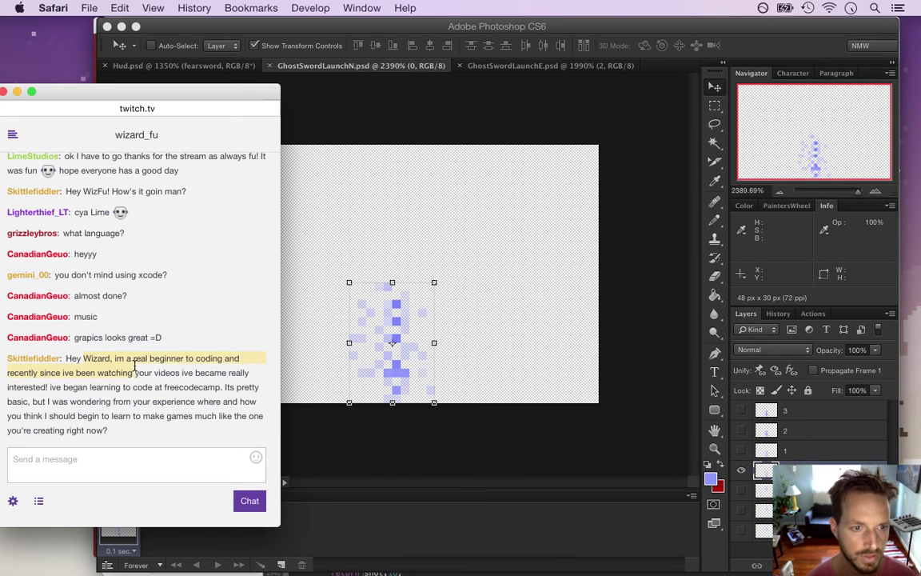
left_click_drag(173, 377, 213, 387)
left_click(86, 382)
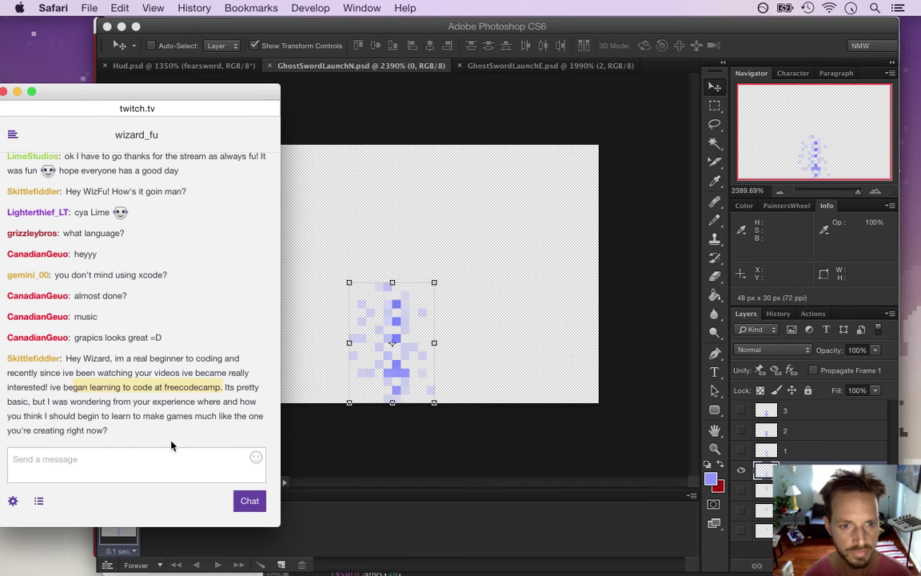
double_click(95, 400)
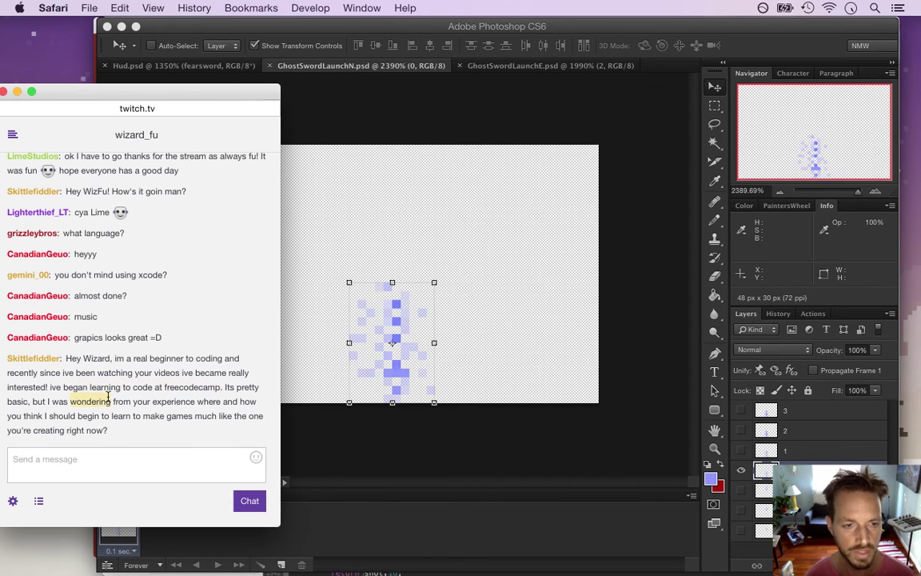
left_click_drag(225, 387, 242, 433)
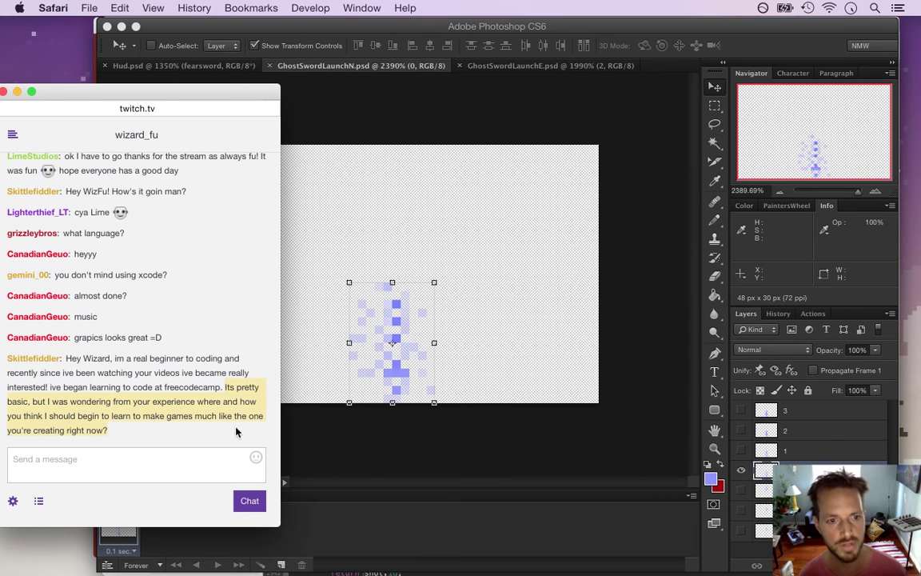
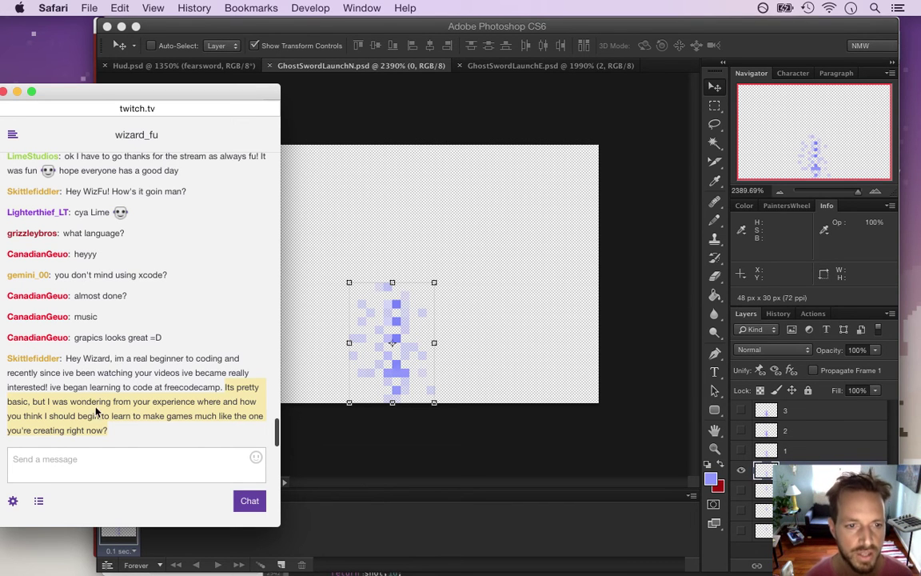
Return to Photoshop, show only layer -1, move its sword straight down to the canvas's bottom edge and save the file.
left_click(781, 44)
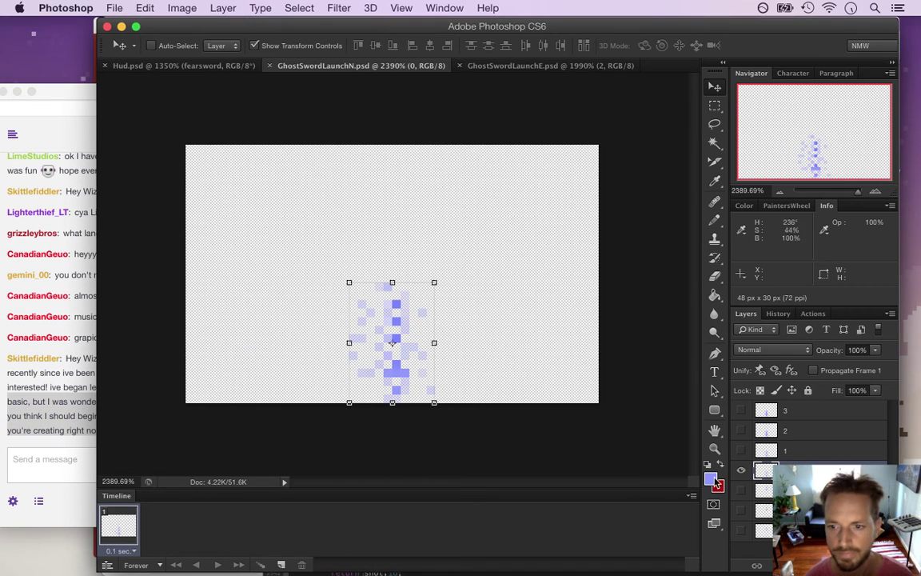
left_click(741, 471)
left_click(741, 490)
left_click(765, 490)
left_click_drag(413, 208, 403, 341)
key("super+s")
Move layer -2's sword down to the canvas's bottom edge and layer -3's to one pixel above it, and save the file.
left_click(764, 509)
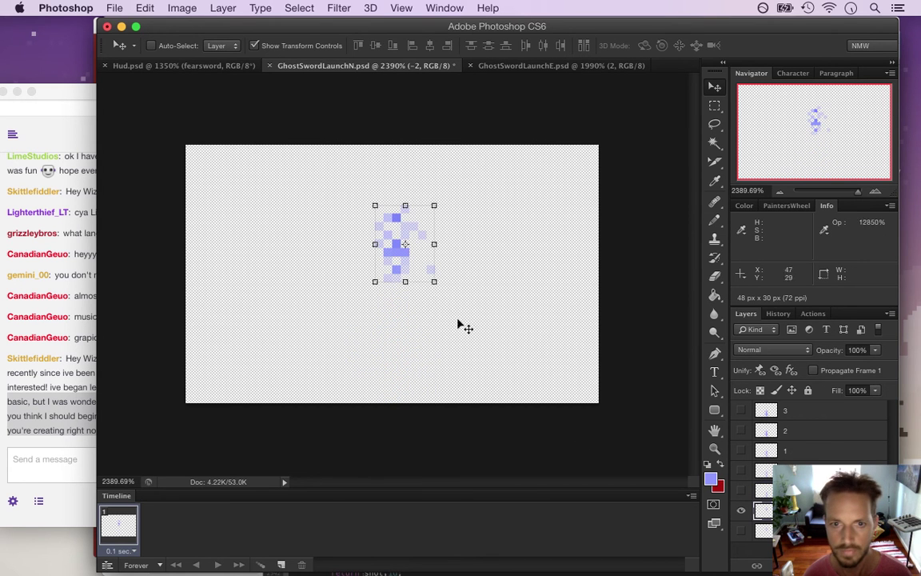
left_click_drag(418, 232, 407, 357)
left_click(763, 530)
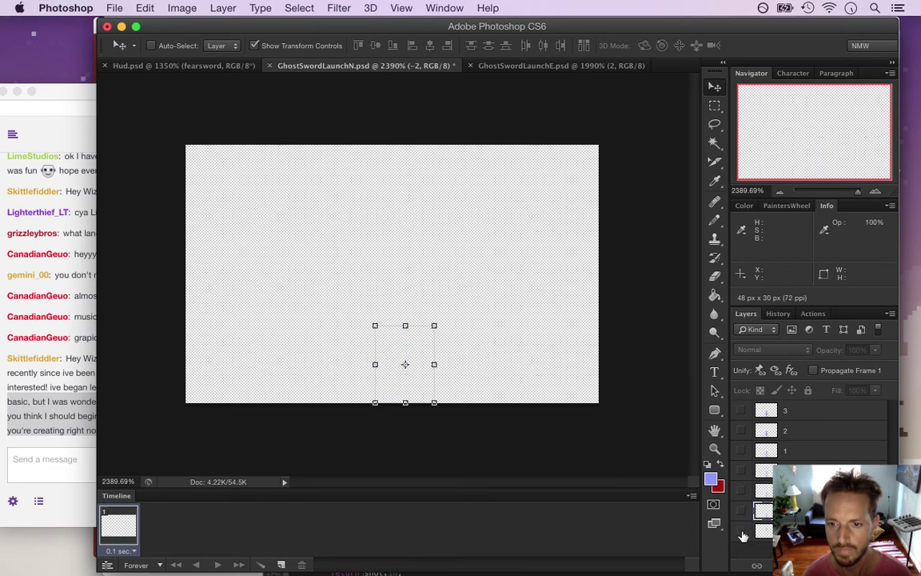
left_click_drag(397, 233, 397, 352)
key("Up")
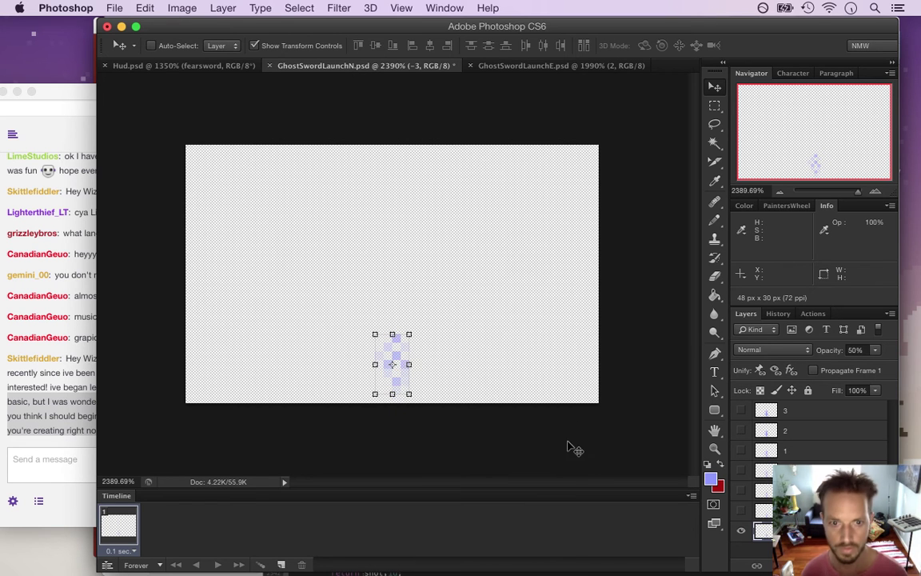
left_click(714, 108)
key("super+s")
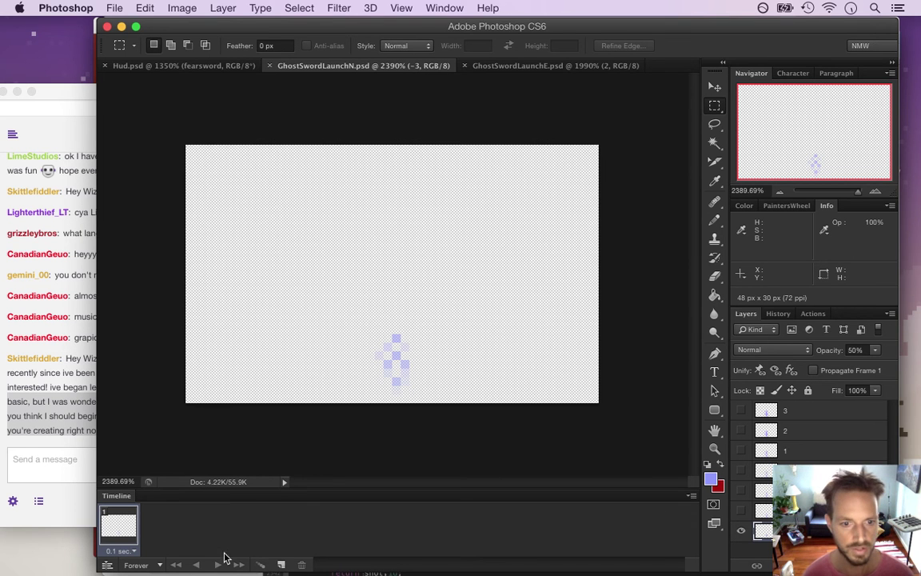
Add animation frame 2 showing only layer -2 and frame 3 showing only layer -1.
left_click(281, 564)
left_click(740, 530)
left_click(741, 510)
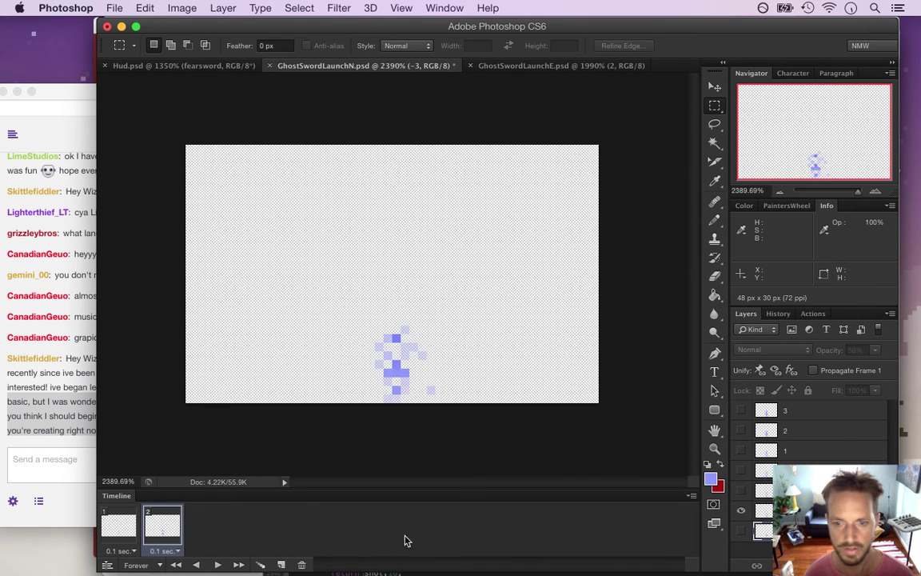
left_click(281, 564)
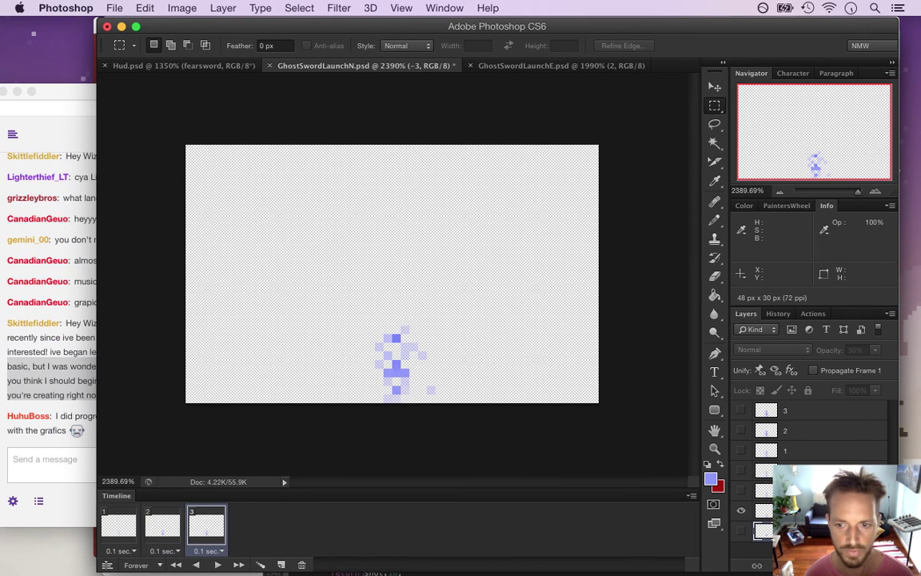
left_click(740, 511)
left_click(741, 491)
Switch to the Twitch chat, read the newest message about game graphics problems, and return to Photoshop.
left_click(23, 453)
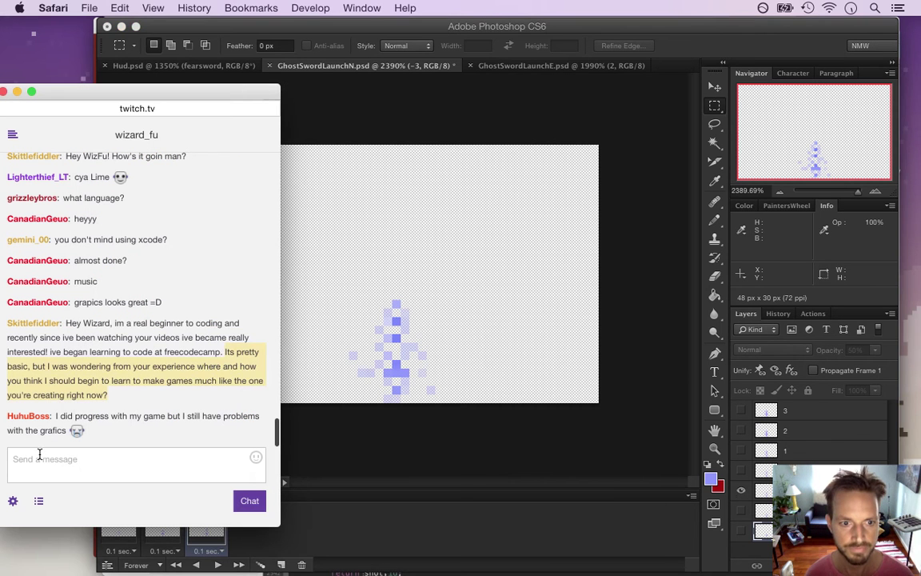
left_click_drag(57, 416, 246, 411)
left_click(130, 398)
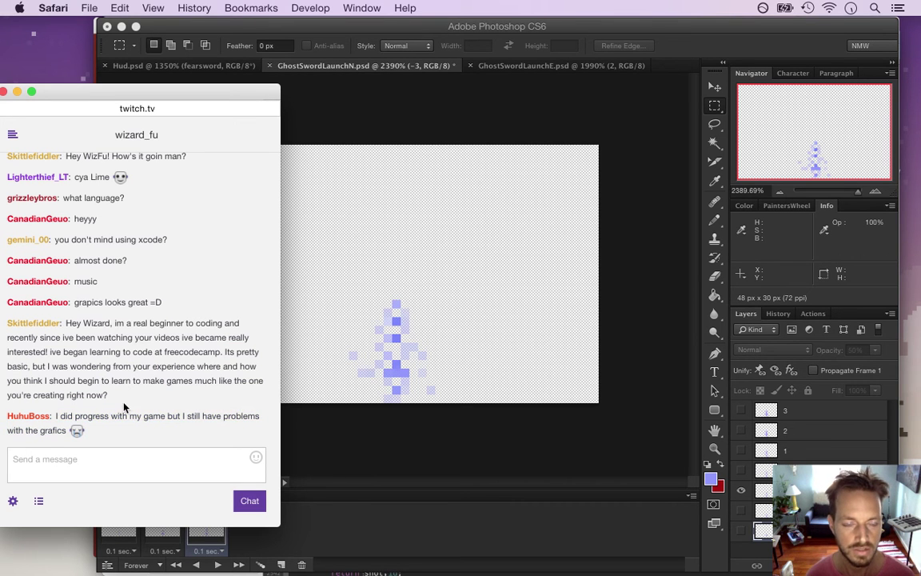
left_click_drag(160, 417, 340, 437)
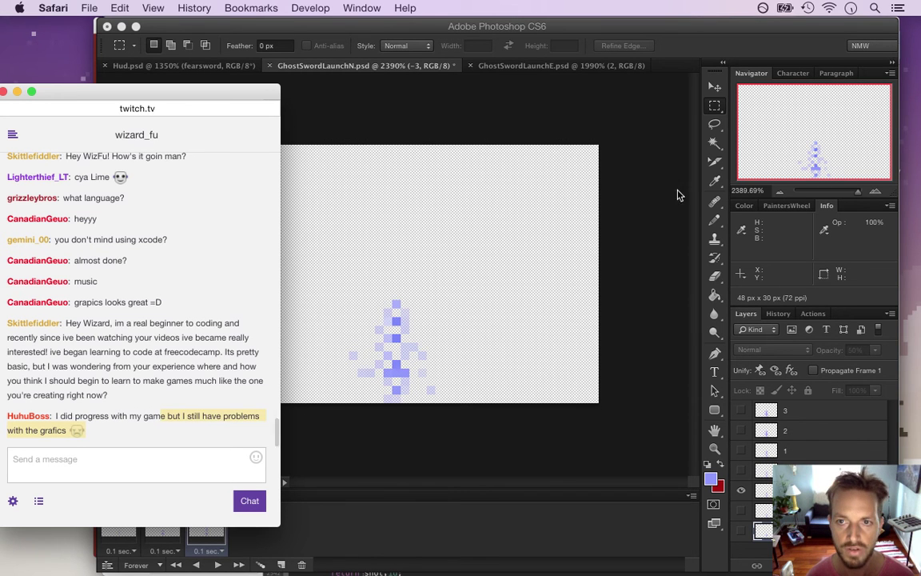
left_click(698, 51)
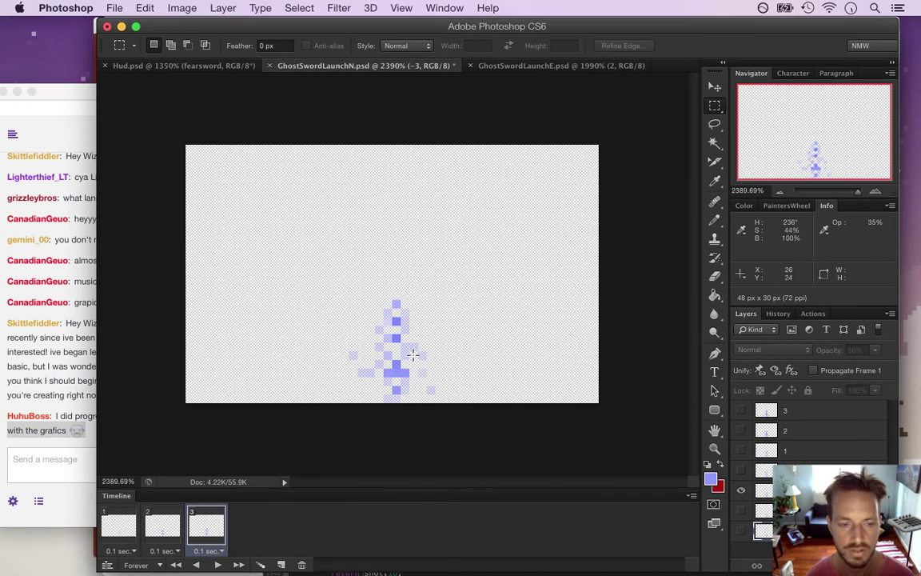
left_click(73, 407)
left_click(130, 418)
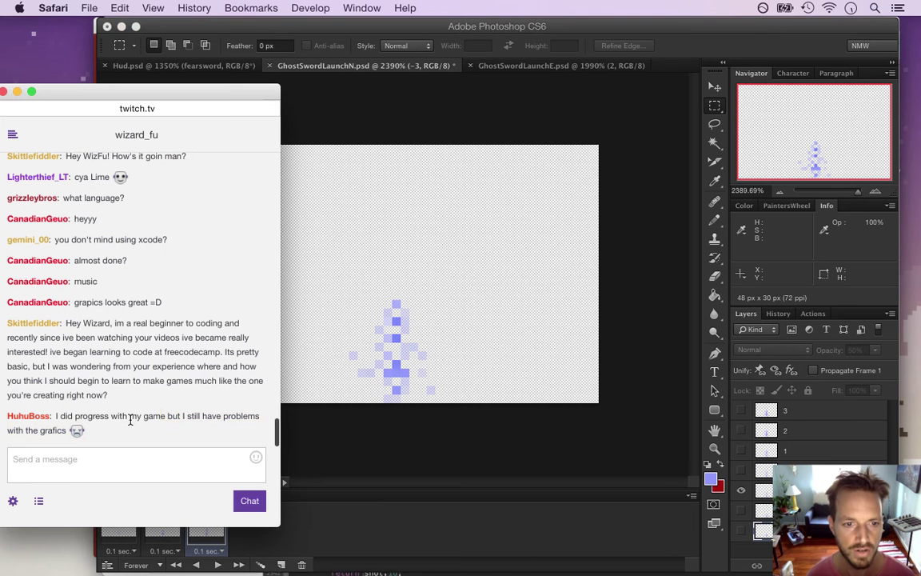
left_click_drag(141, 415, 172, 430)
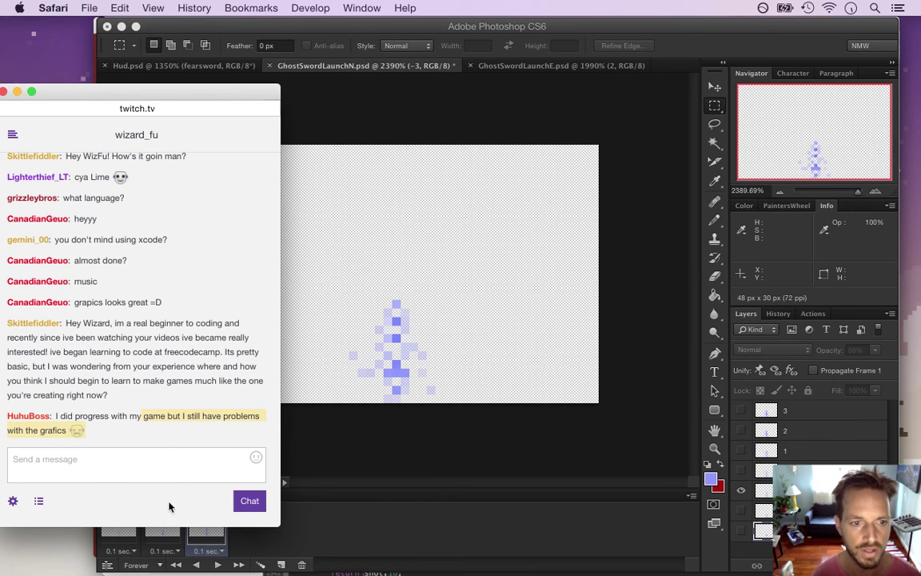
left_click(698, 53)
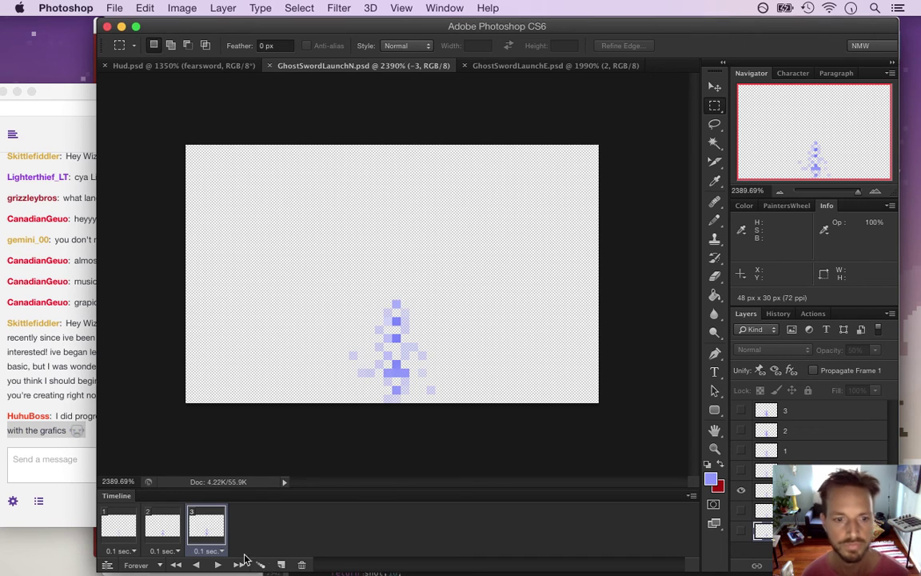
Add animation frame 4 showing only layer 0 and frame 5 showing only layer 1.
left_click(281, 565)
left_click(741, 471)
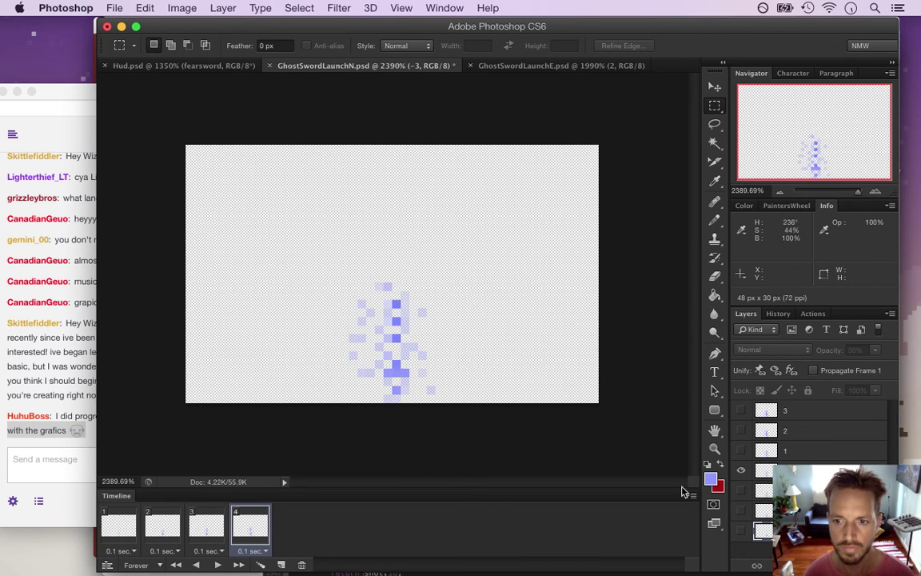
left_click(281, 565)
left_click(740, 471)
left_click(741, 450)
Add animation frame 6 showing only layer 2 and frame 7 showing only layer 3.
left_click(280, 565)
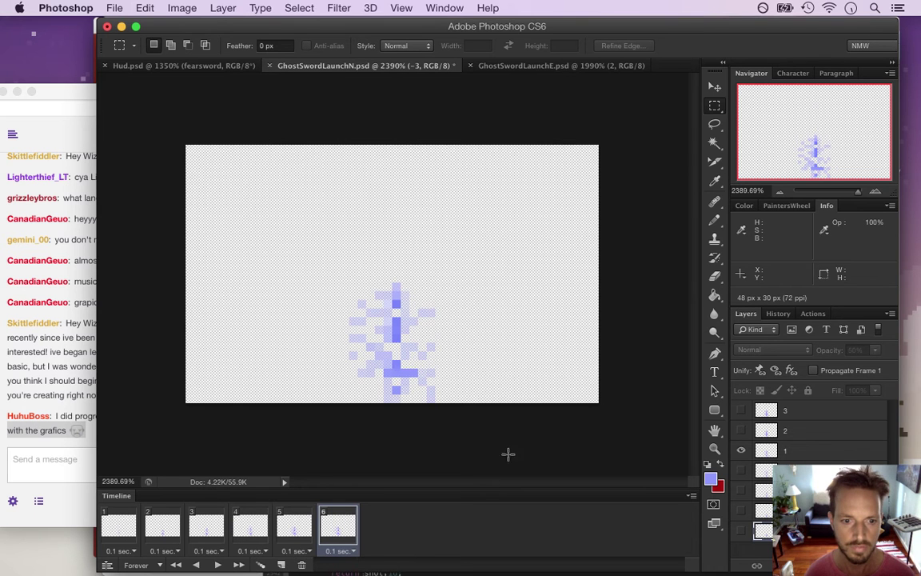
left_click(740, 450)
left_click(740, 430)
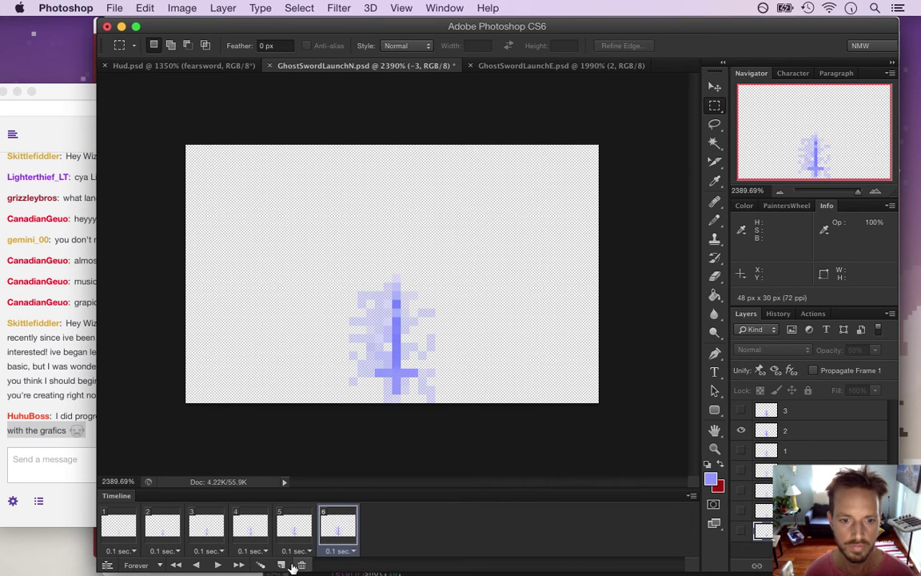
left_click(280, 564)
left_click(741, 430)
left_click(741, 411)
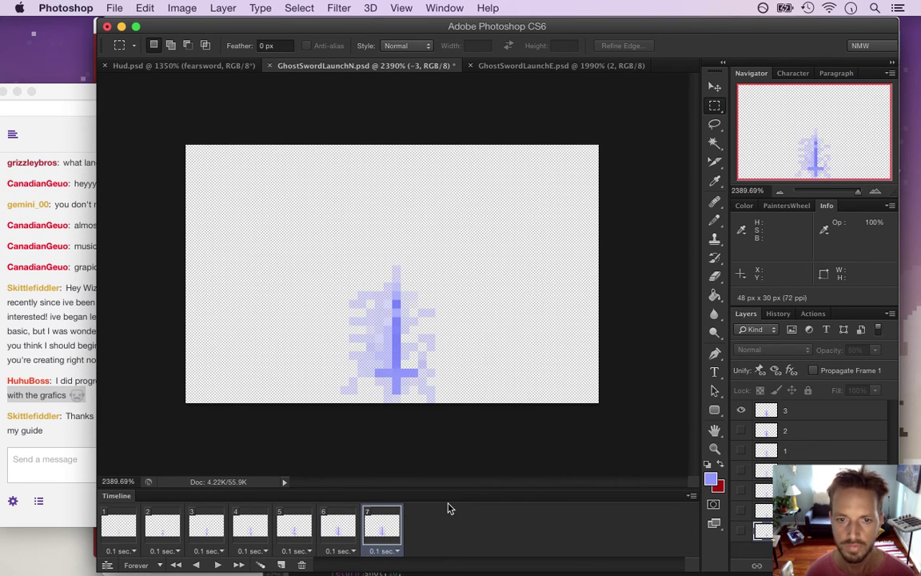
Switch to the Twitch chat, read the new messages, and view the linked squarespace.com image in a separate window before closing it.
left_click(45, 404)
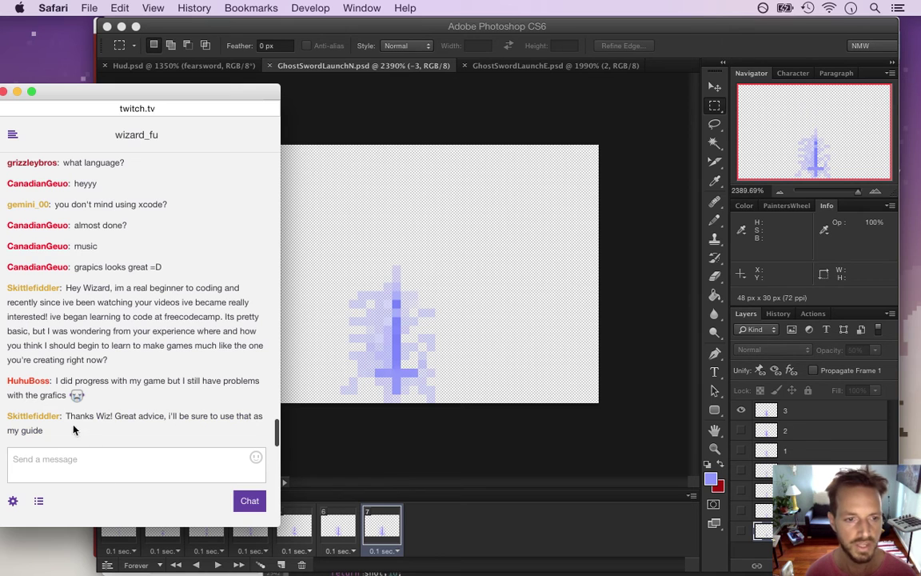
left_click_drag(69, 416, 271, 453)
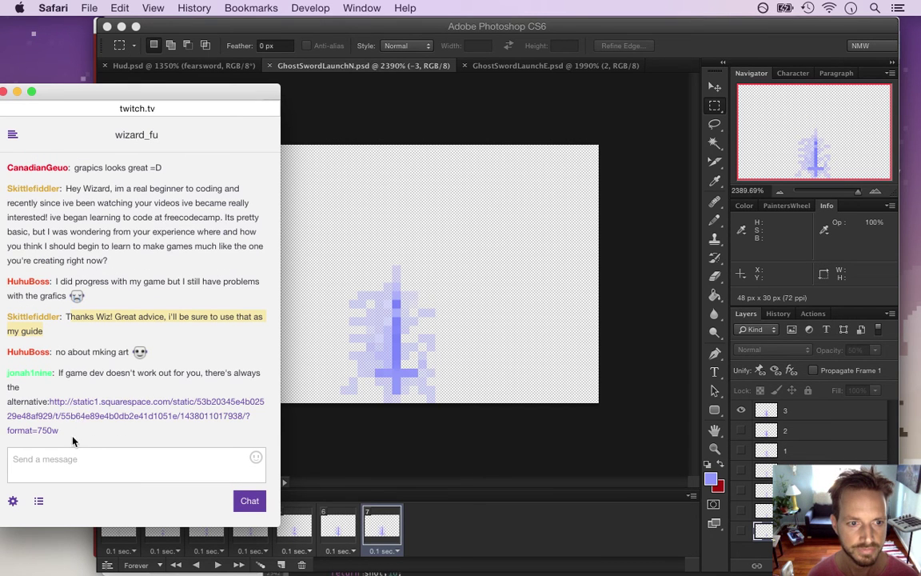
right_click(116, 404)
left_click(195, 368)
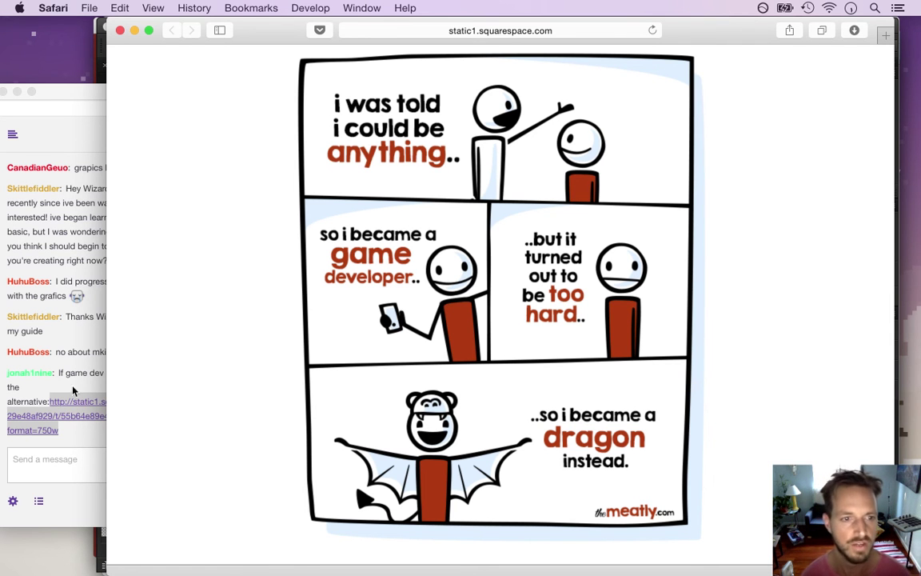
key("super+w")
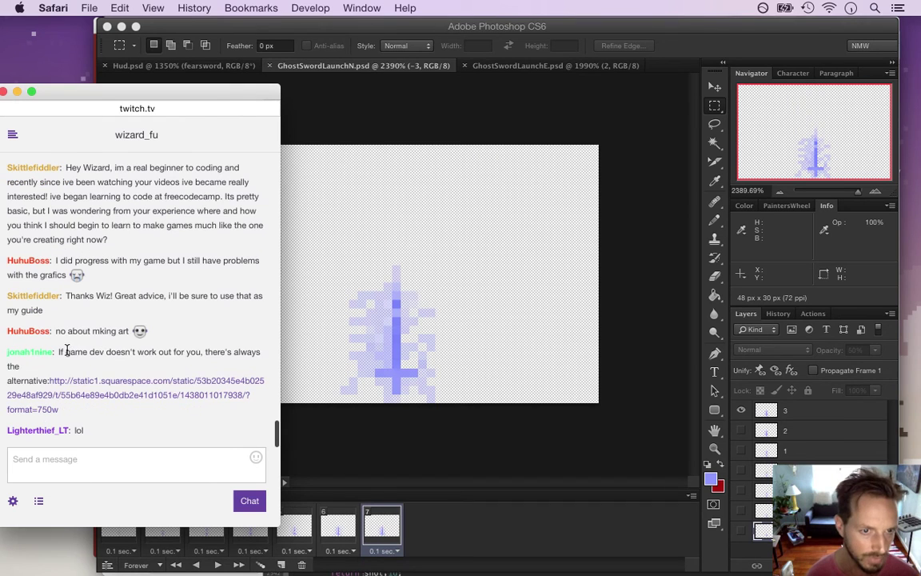
Read the chat message about making art and the newest greeting, and return to Photoshop's first animation frame.
left_click_drag(67, 331, 126, 332)
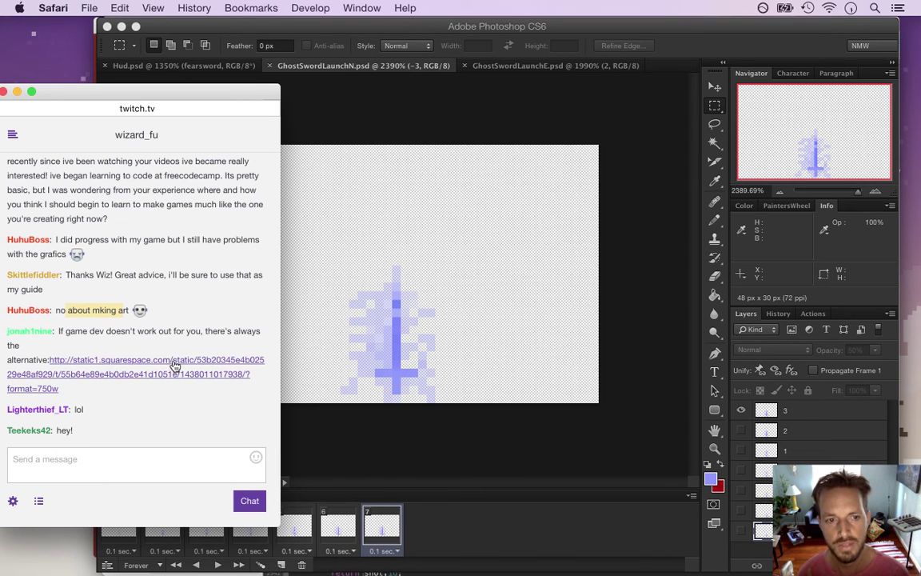
left_click(89, 287)
left_click_drag(68, 310, 126, 309)
left_click(126, 292)
left_click_drag(58, 310, 117, 310)
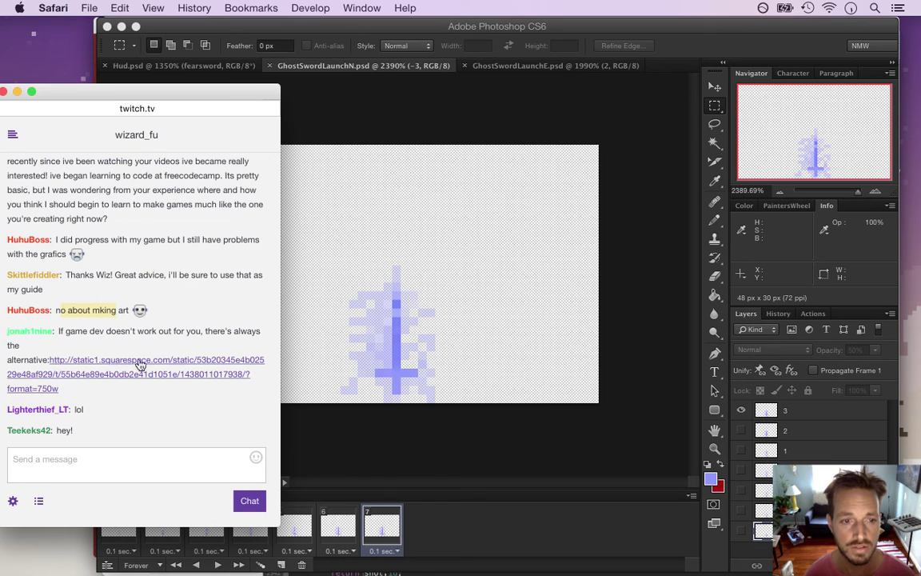
left_click_drag(56, 430, 86, 436)
left_click(655, 110)
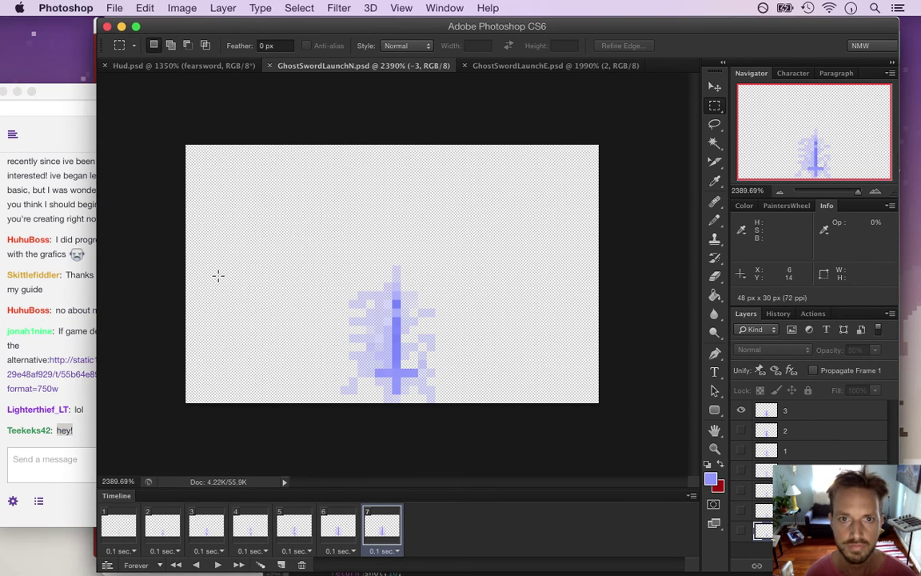
left_click(114, 523)
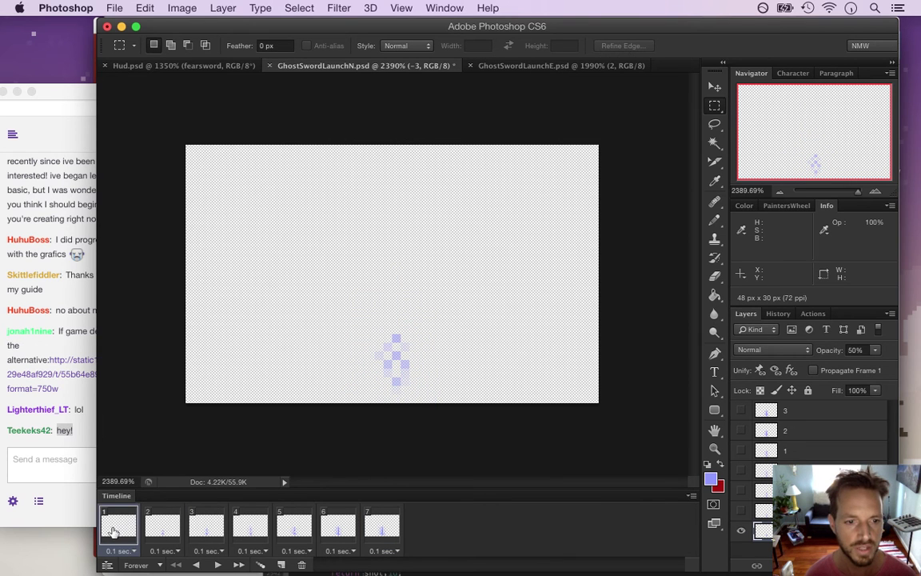
Reread the chat message about making art and open wizardfu.com/book/from-programmer-to-artist/ in a new Safari window.
left_click(70, 312)
left_click_drag(68, 312, 119, 310)
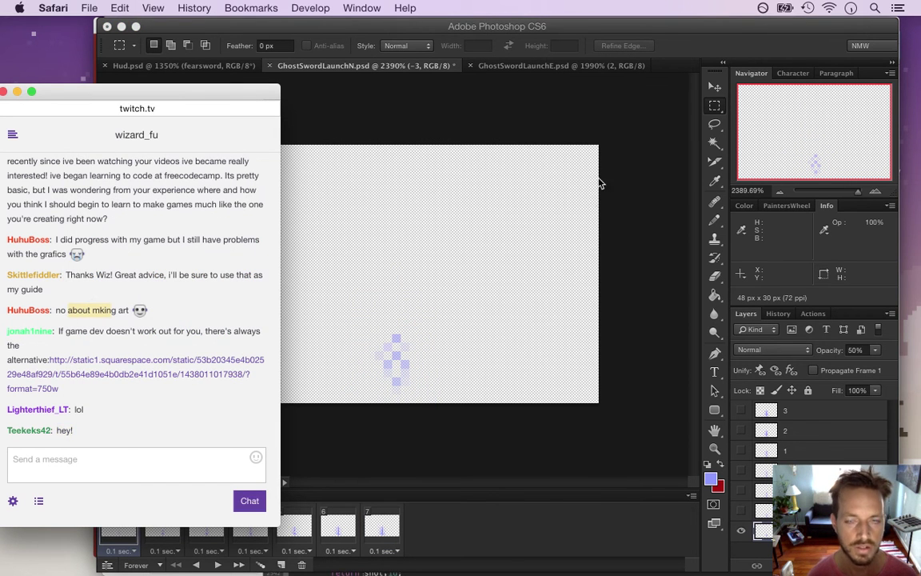
mouse_move(919, 126)
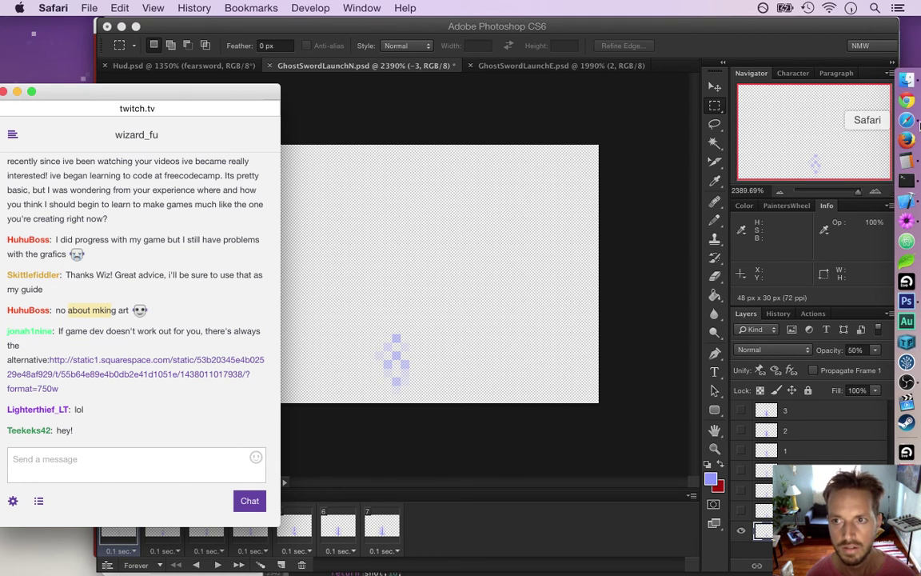
key("super+n")
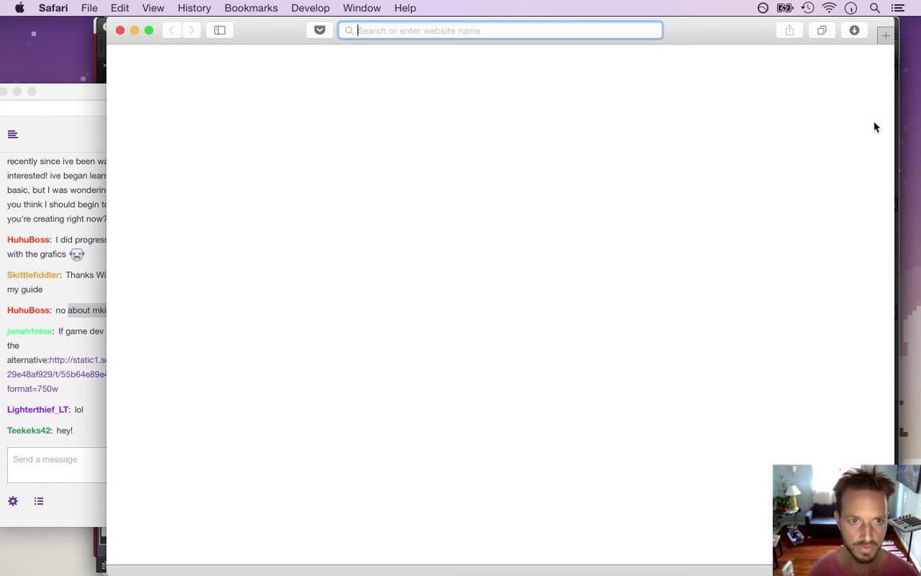
type("wiz")
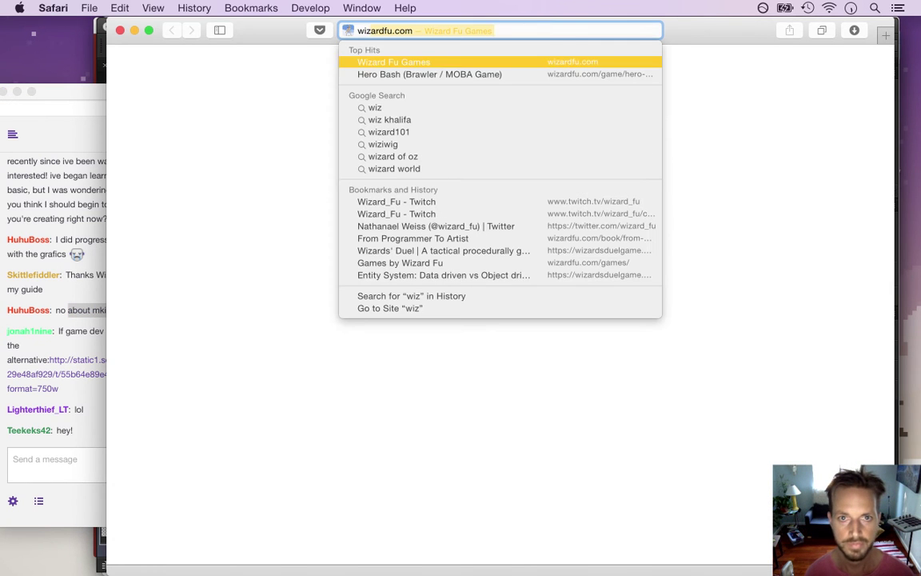
key("Right")
key("BackSpace")
key("BackSpace")
key("BackSpace")
key("BackSpace")
key("BackSpace")
key("BackSpace")
key("BackSpace")
key("BackSpace")
key("BackSpace")
key("BackSpace")
key("BackSpace")
key("BackSpace")
key("BackSpace")
key("BackSpace")
key("BackSpace")
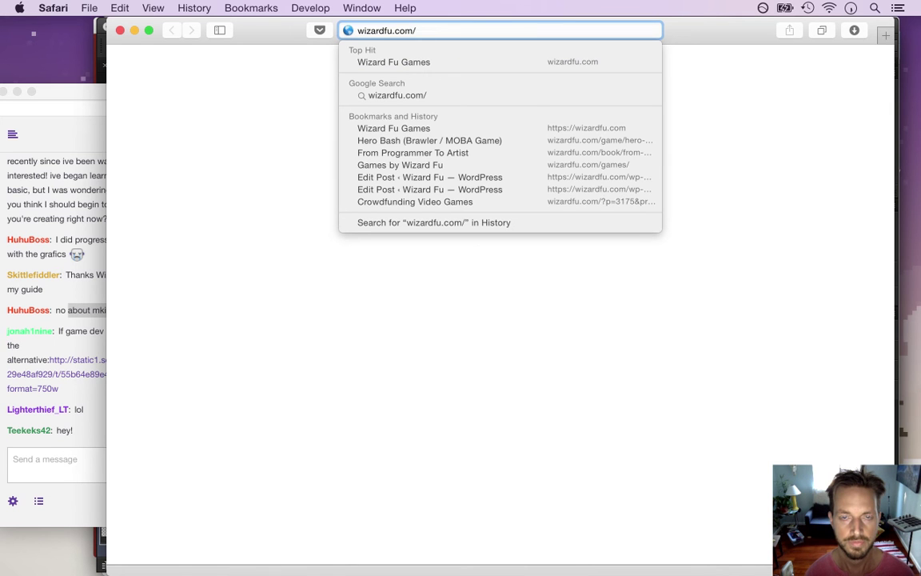
type("book/from-programmer-to-a...")
key("Return")
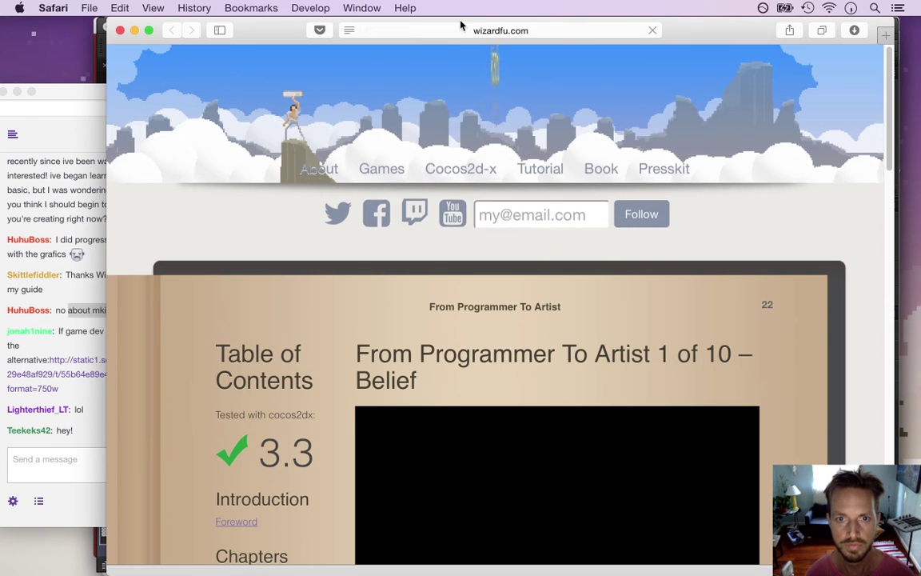
left_click(74, 486)
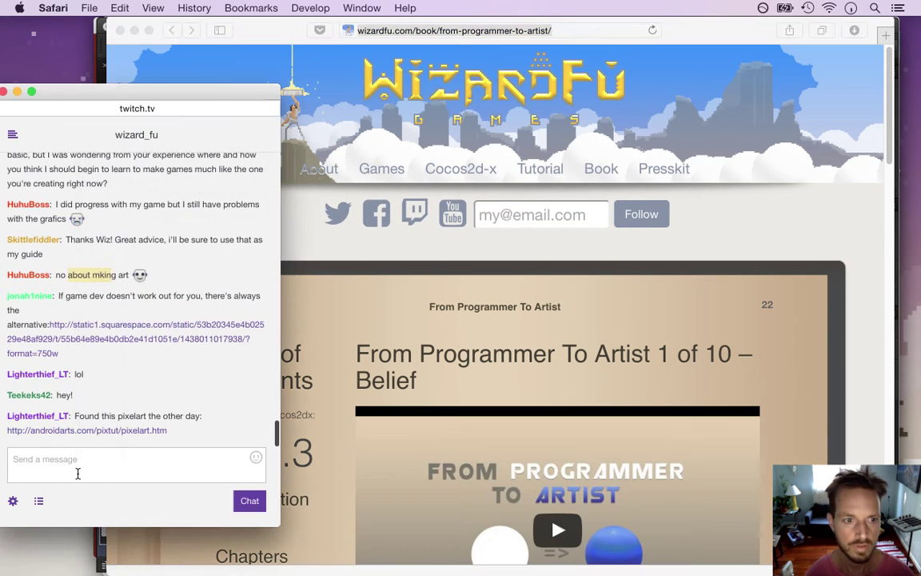
left_click(90, 465)
type("http://wizardfu.com/book/from-programmer-to-artist/")
key("Return")
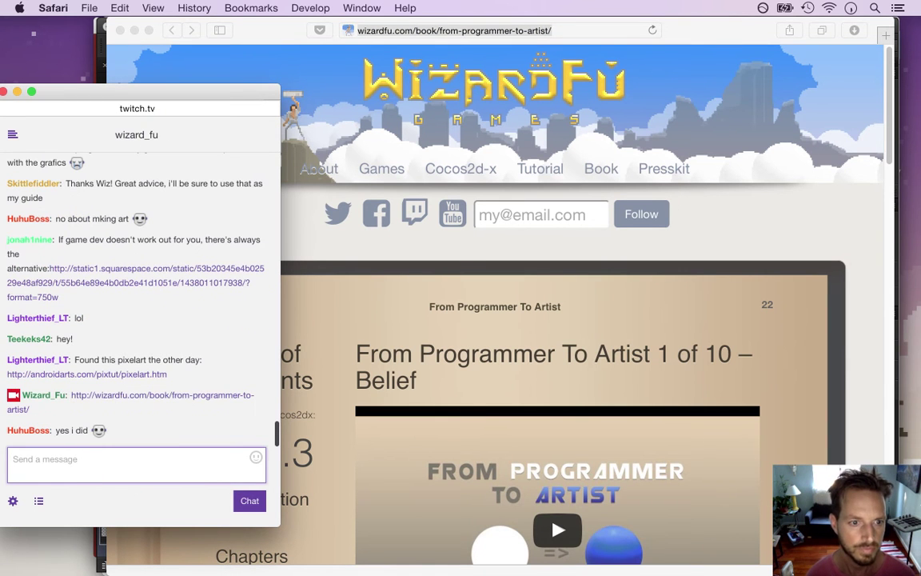
Read the newest reply in the Twitch chat and close the wizardfu.com book page.
left_click_drag(65, 429, 106, 450)
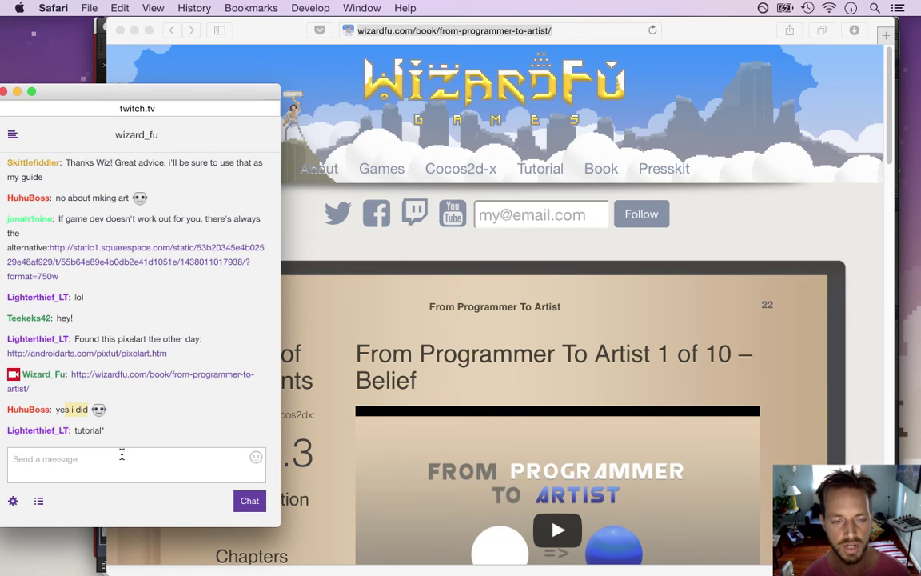
left_click(339, 270)
key("super+w")
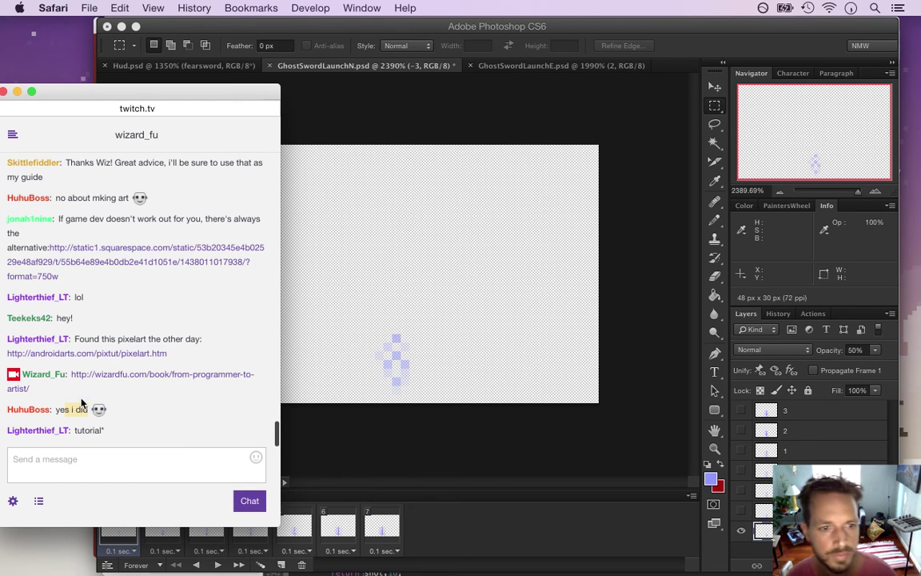
Open the androidarts.com/pixtut/pixelart.htm link from the chat in a new window and skim the pixel art tutorial down to its retro versions.
right_click(116, 353)
left_click(160, 368)
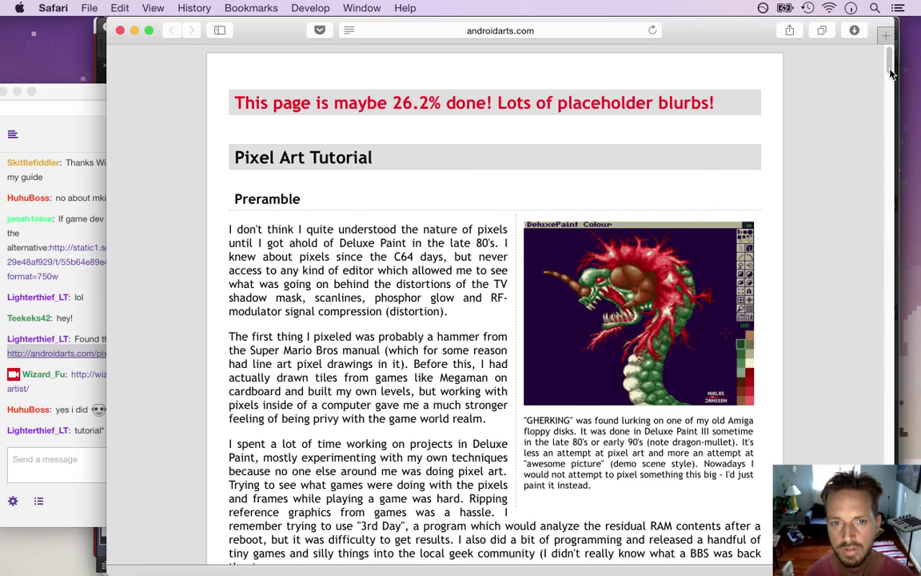
left_click_drag(891, 64, 862, 422)
left_click(80, 389)
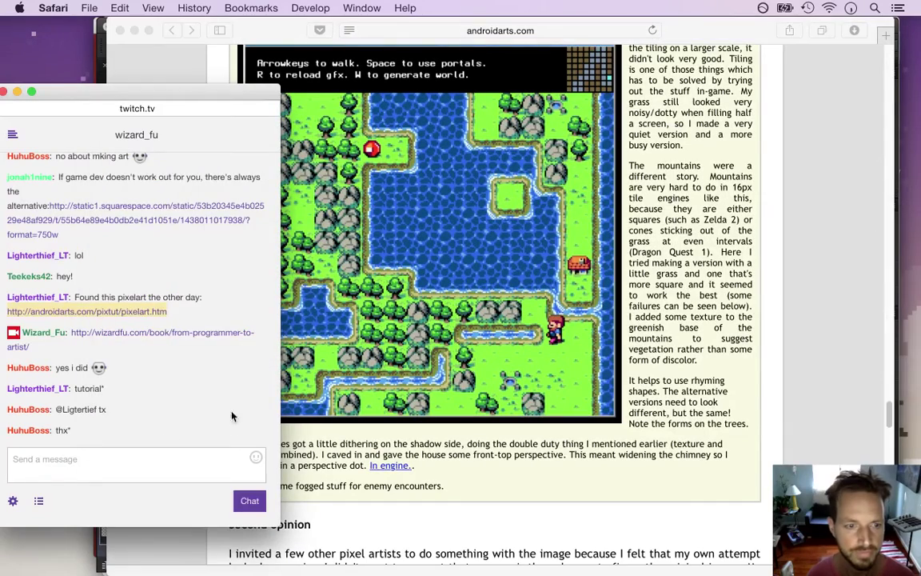
left_click(827, 297)
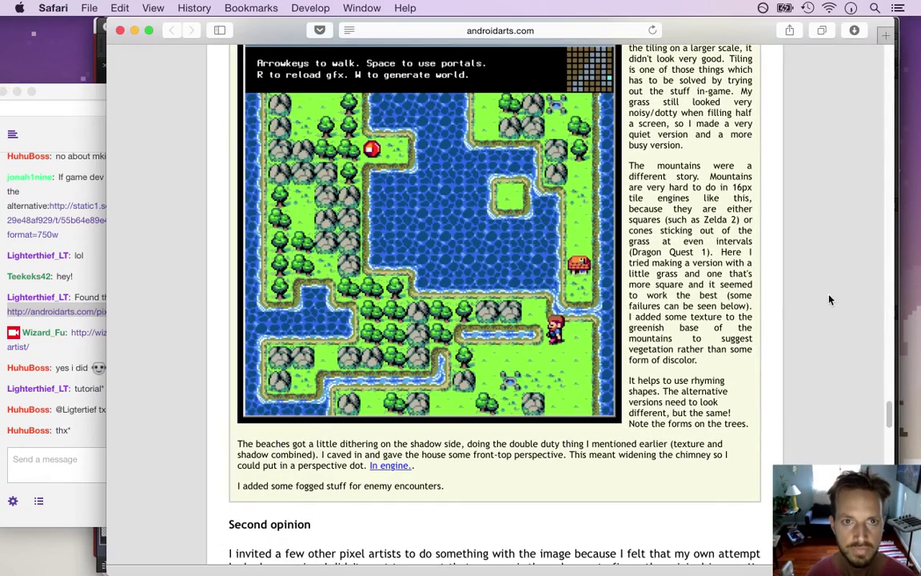
left_click_drag(885, 417, 885, 470)
scroll(795, 403, "down", 10)
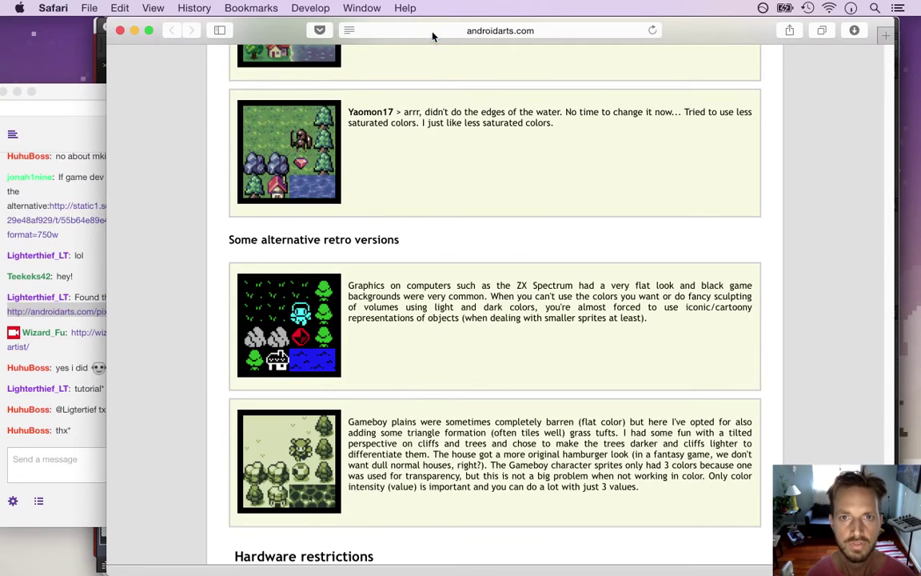
Save a shortcut to the androidarts.com pixel art tutorial on the desktop and close its browser window.
left_click(430, 34)
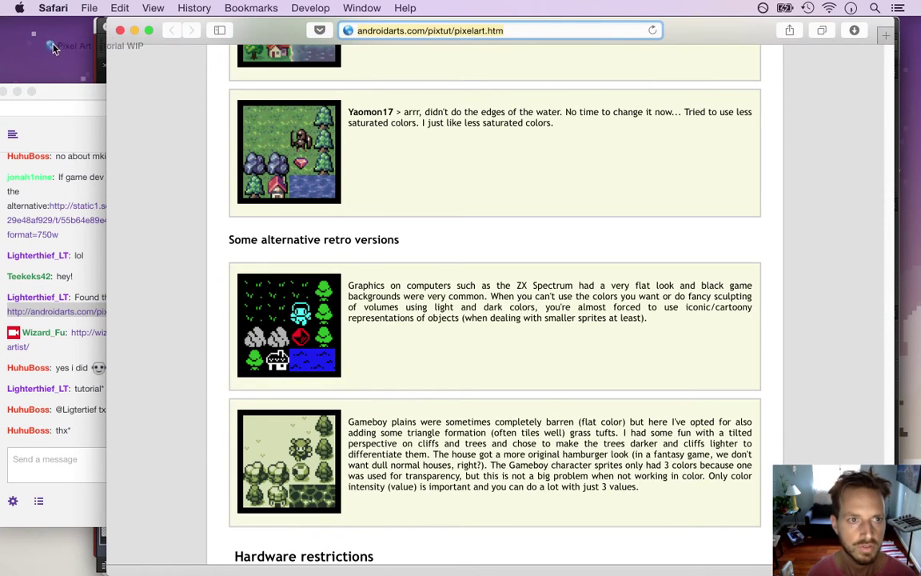
left_click_drag(60, 42, 60, 56)
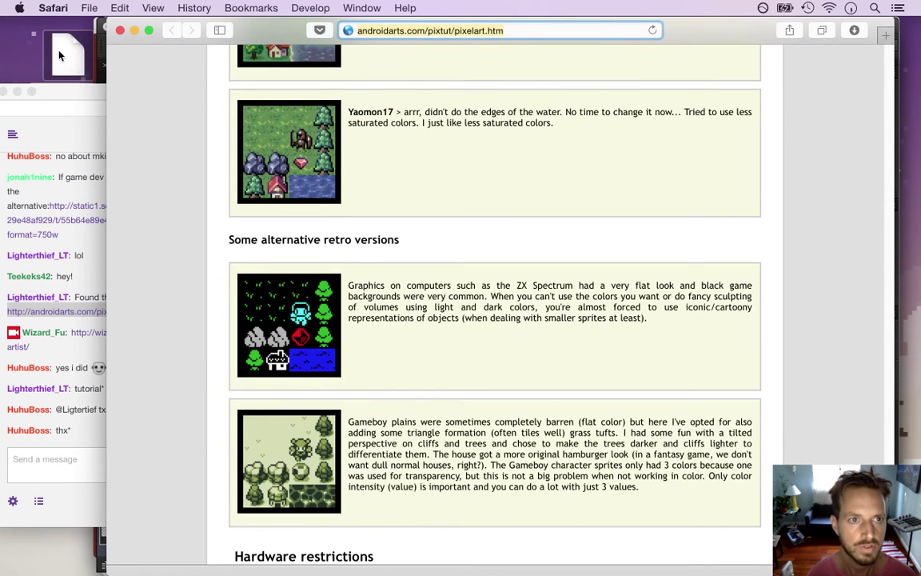
left_click(118, 31)
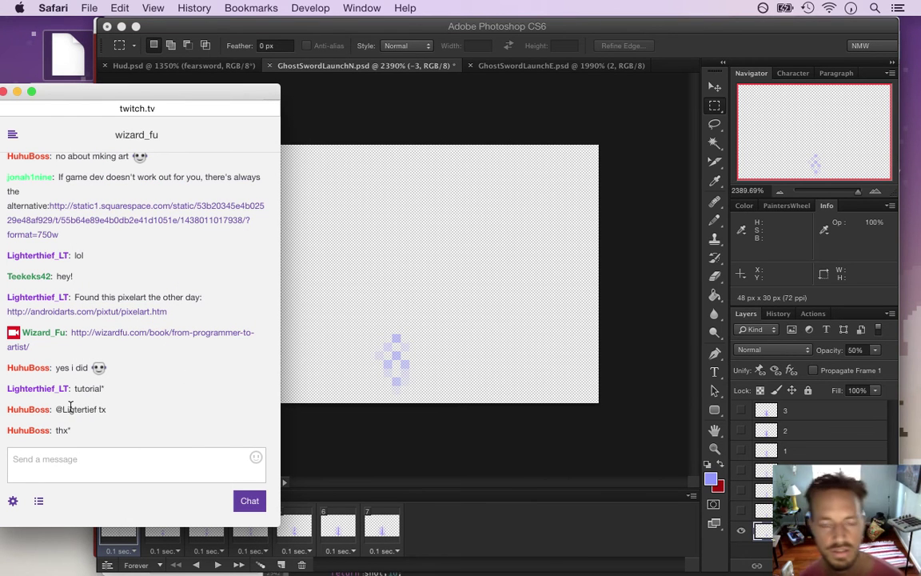
Check the Twitch chat for the latest messages about the pixel art tutorial.
left_click(693, 61)
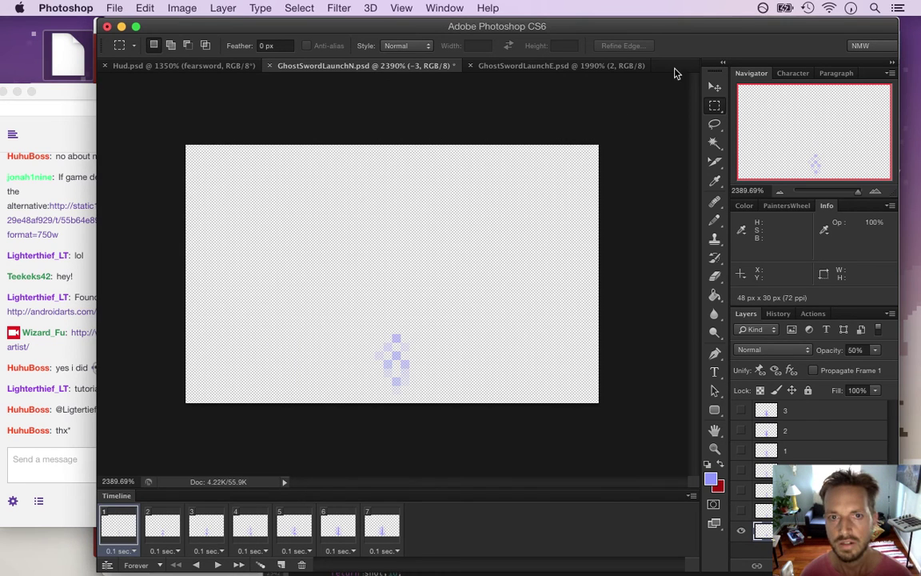
left_click(65, 410)
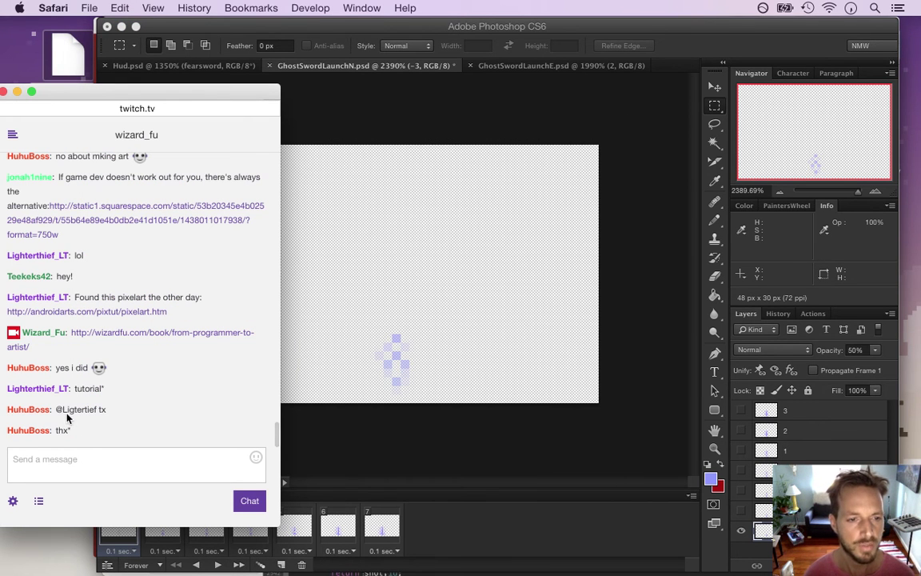
scroll(61, 439, "down", 1)
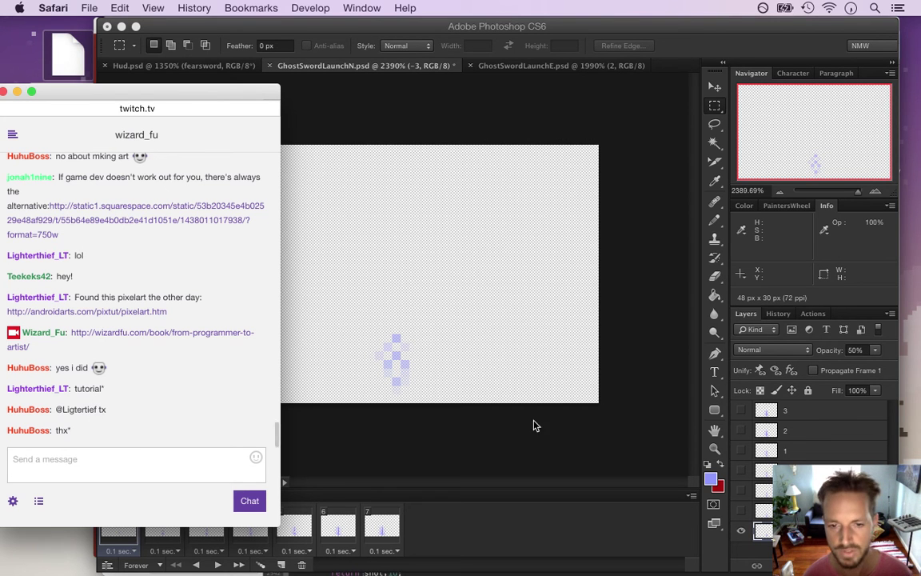
Save GhostSwordLaunchN.psd in Photoshop, play its frame animation as a check, and return to frame 1.
left_click(552, 451)
key("super+s")
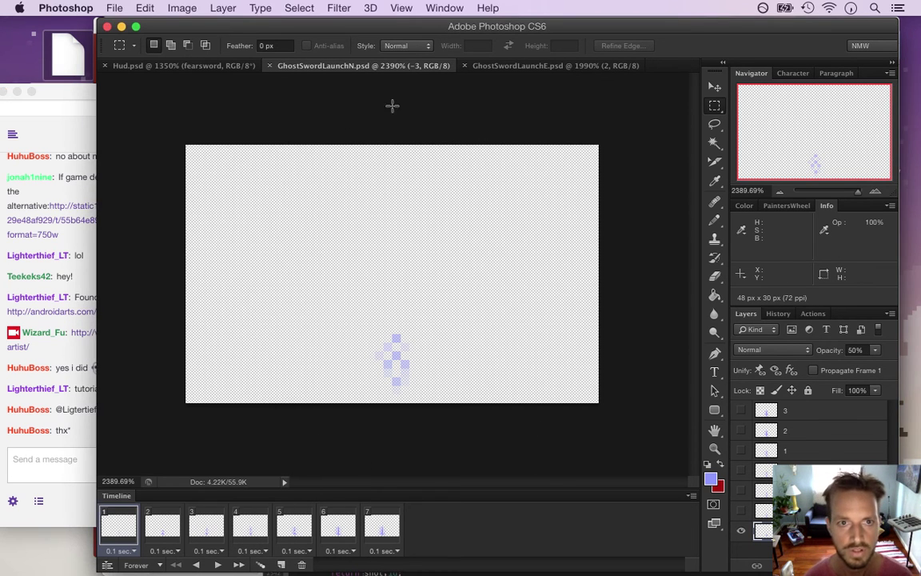
left_click(540, 67)
left_click(358, 67)
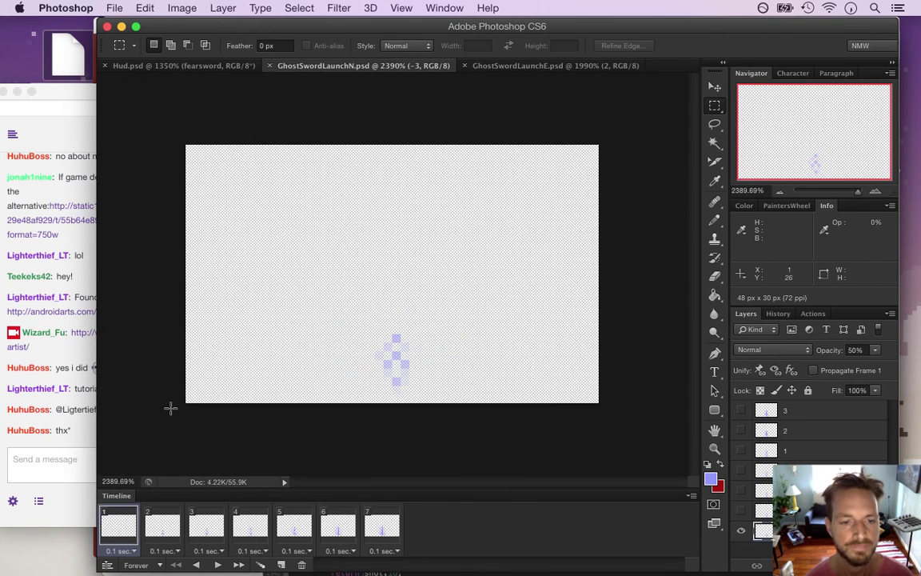
left_click(218, 565)
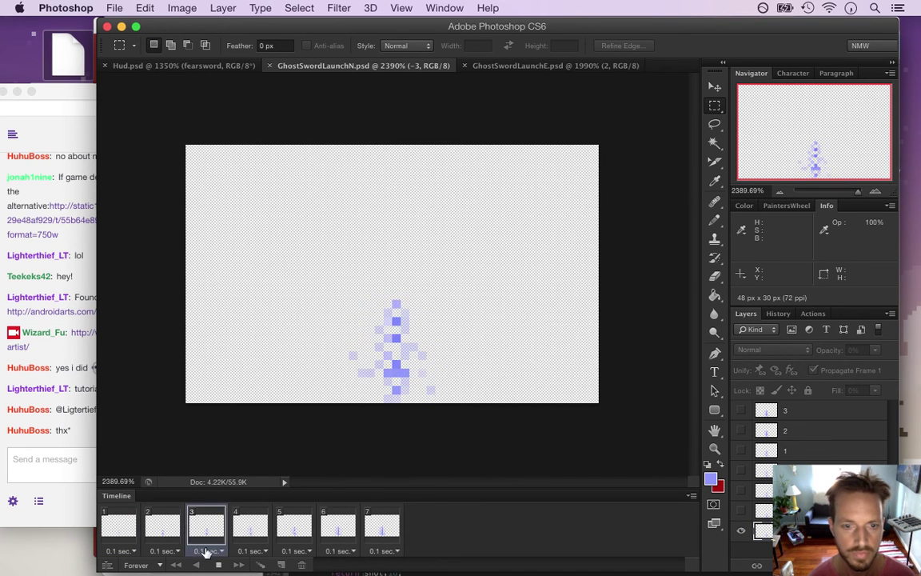
left_click(117, 522)
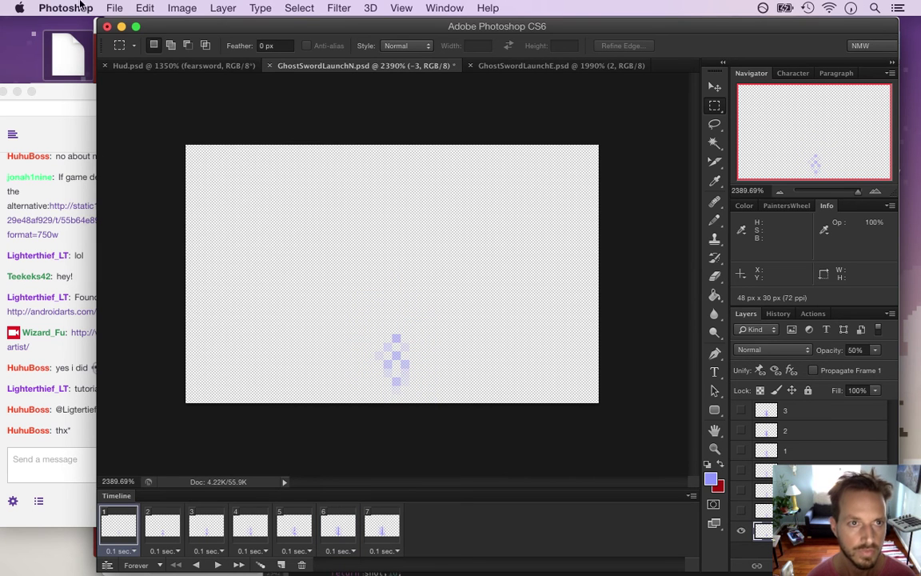
Render all frames of GhostSwordLaunchN as a PNG image sequence at document size 48 x 30, 10 fps, with one-digit numbering starting at 0.
left_click(112, 8)
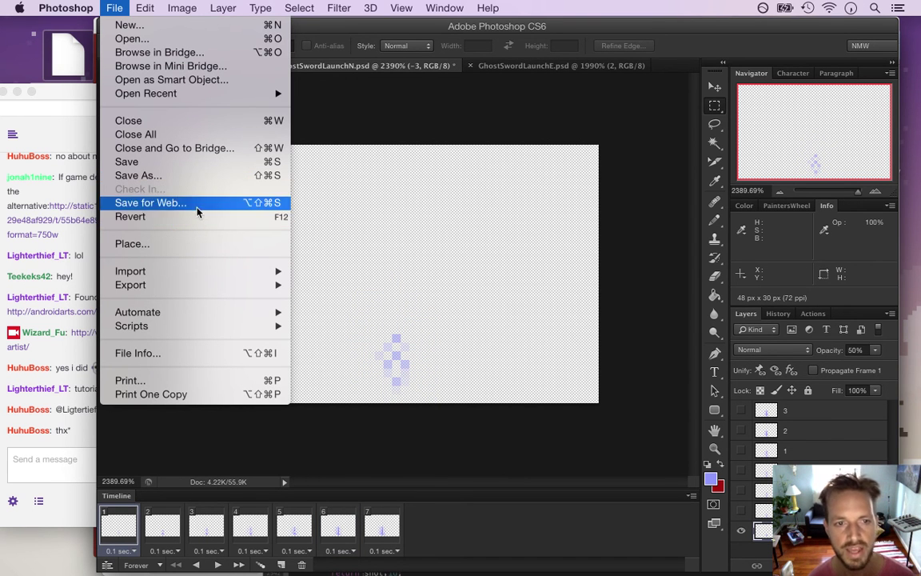
mouse_move(288, 279)
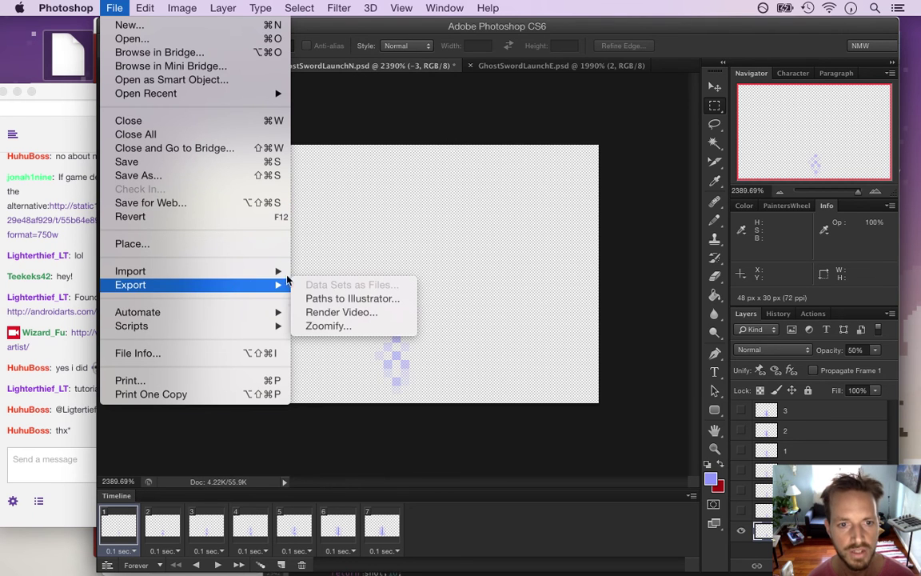
left_click(342, 312)
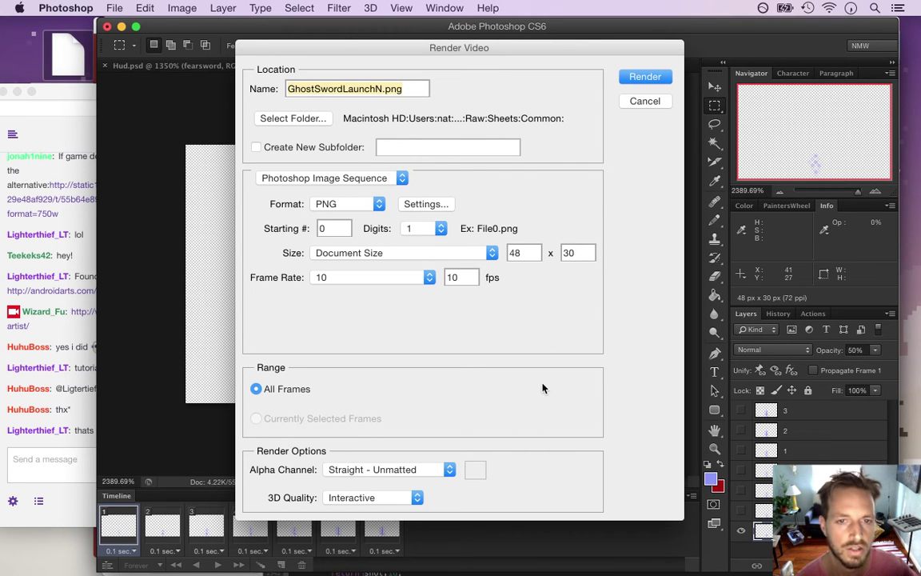
left_click(645, 79)
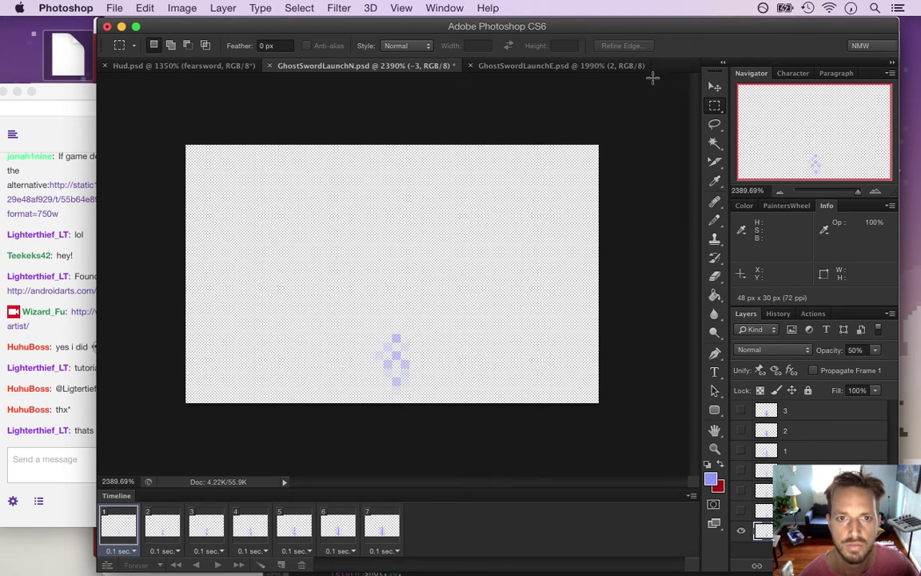
left_click(73, 450)
left_click(504, 441)
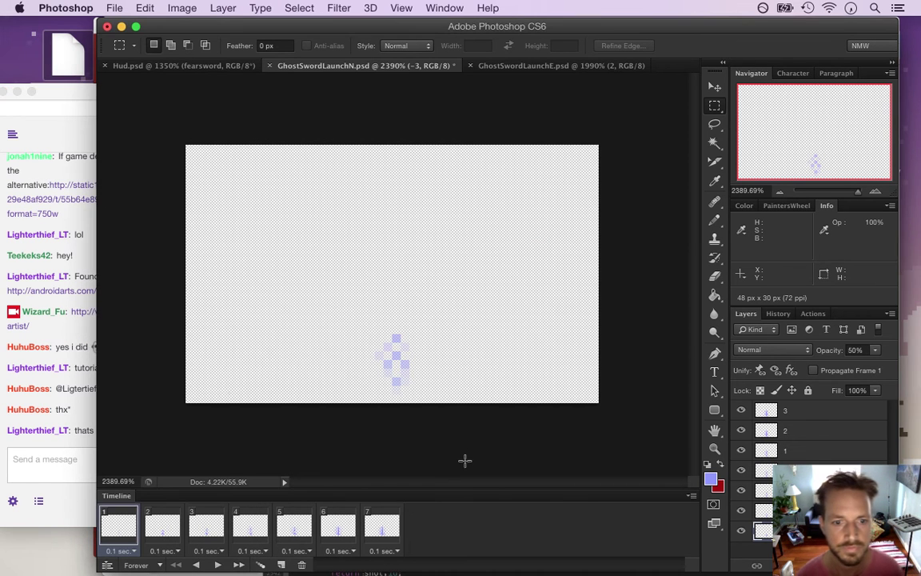
Switch to Xcode and open the GhostSword.txt profile from the project files.
key("super+Tab")
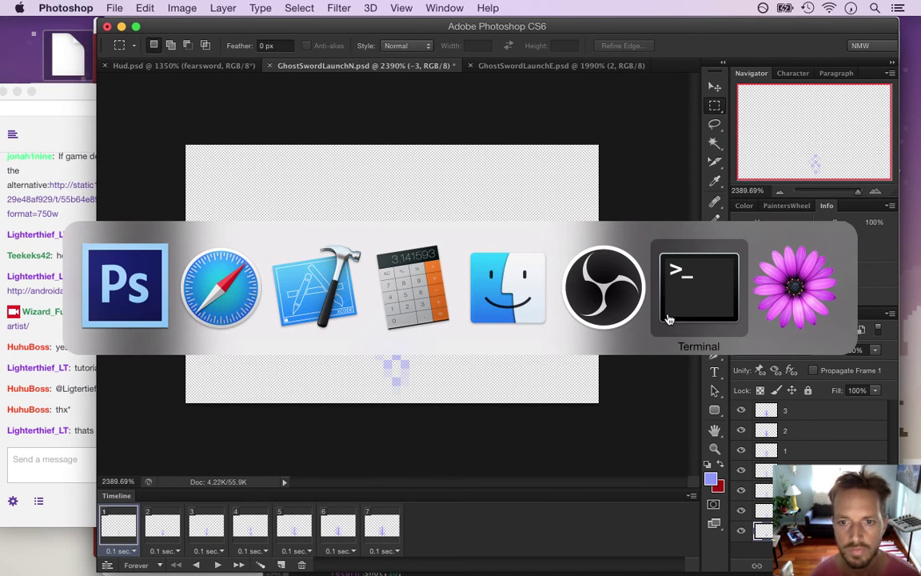
left_click(342, 317)
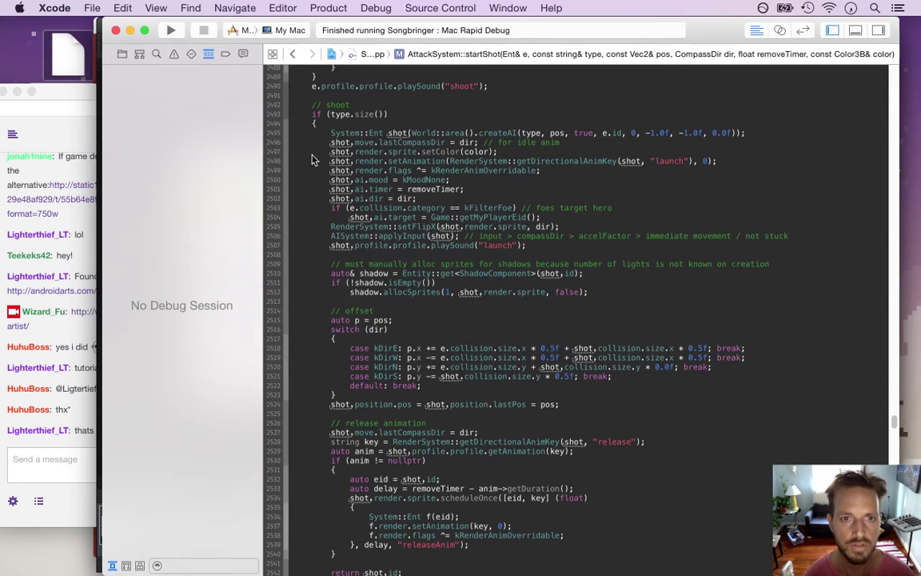
left_click(121, 56)
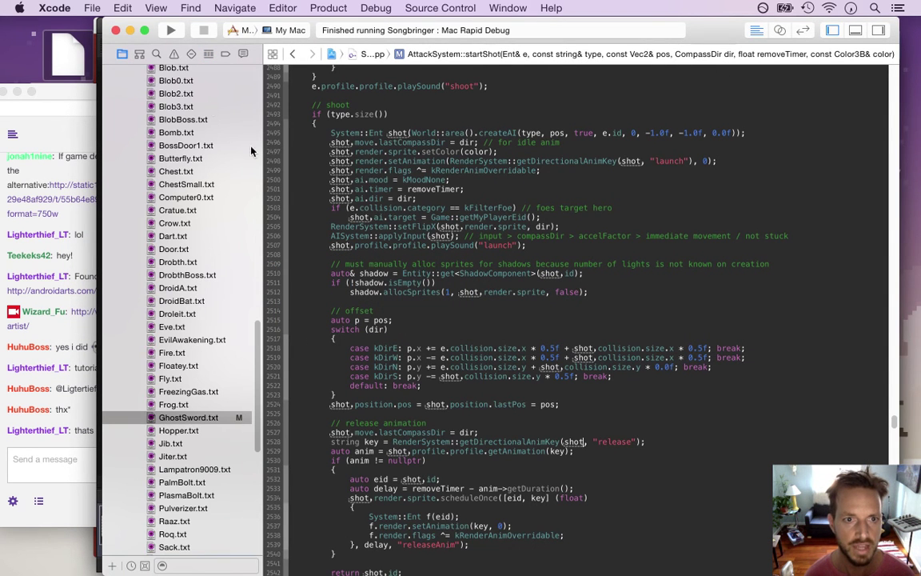
left_click(195, 419)
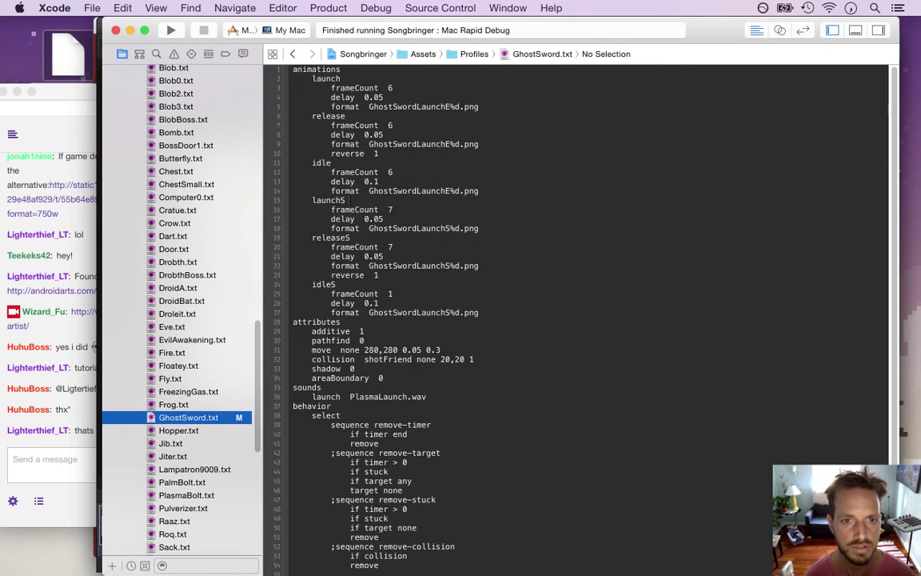
Duplicate the launchS, releaseS and idleS animation blocks below the originals and name the copies launchN, releaseN and idleN.
left_click(437, 167)
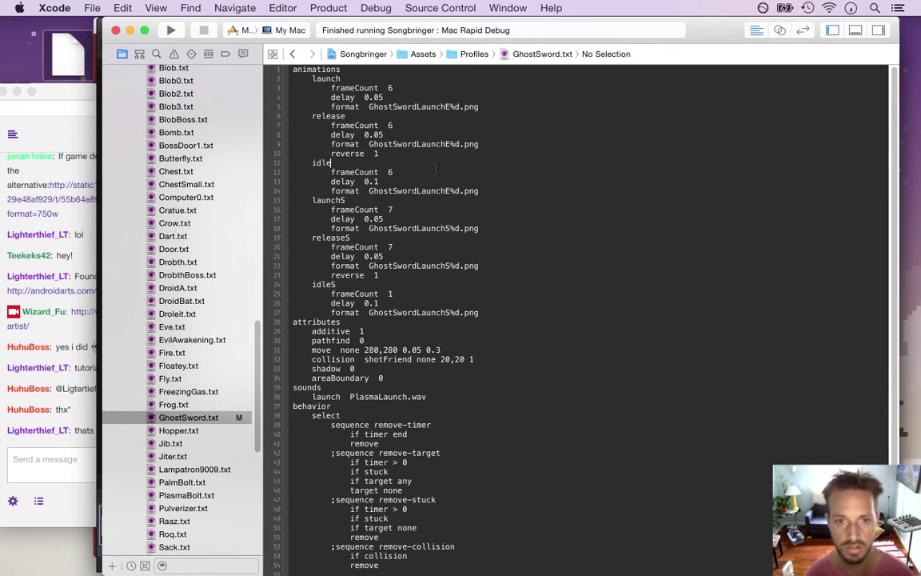
key("super+Left")
key("shift+Down")
key("shift+Down")
key("shift+Down")
key("shift+Down")
key("shift+Down")
key("shift+Down")
key("shift+Down")
key("shift+Down")
key("shift+Down")
key("shift+Down")
key("shift+Down")
key("shift+Down")
key("shift+Down")
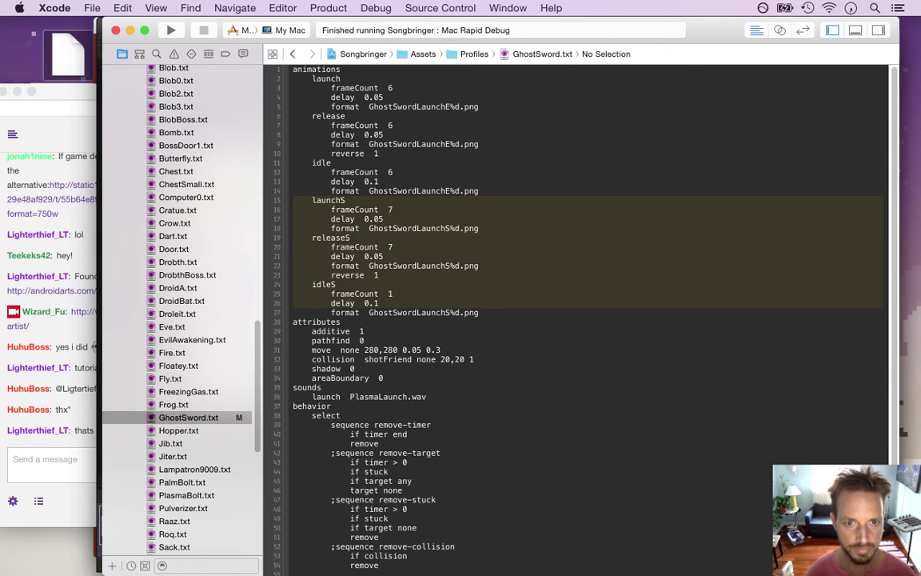
key("super+c")
key("Right")
key("super+v")
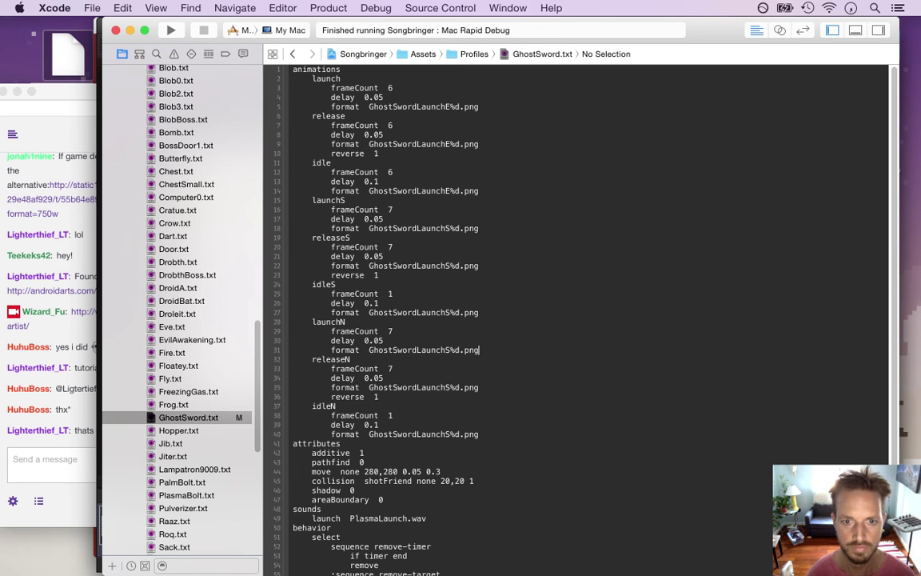
Set the format of the launchN, releaseN and idleN animations to GhostSwordLaunchN%d.png.
key("BackSpace")
type("N")
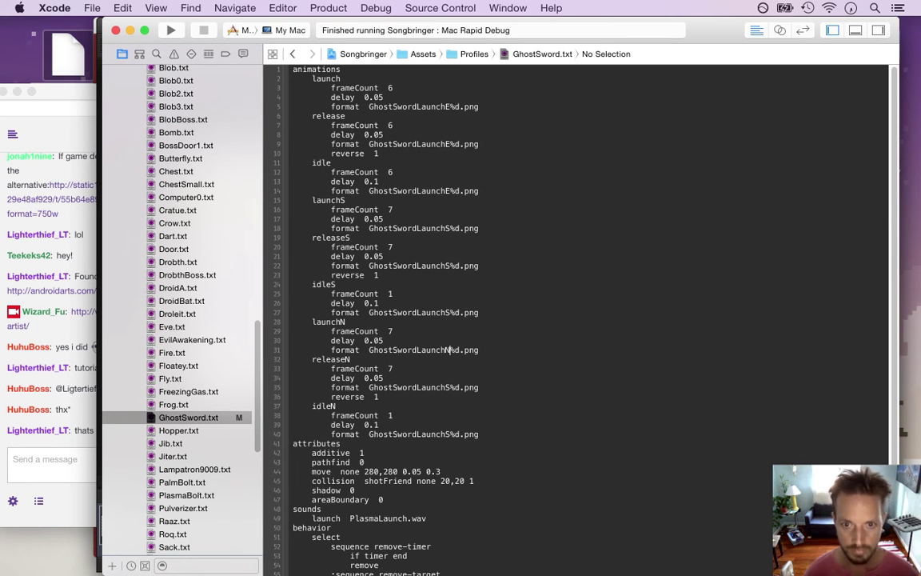
left_click(453, 387)
key("BackSpace")
type("N")
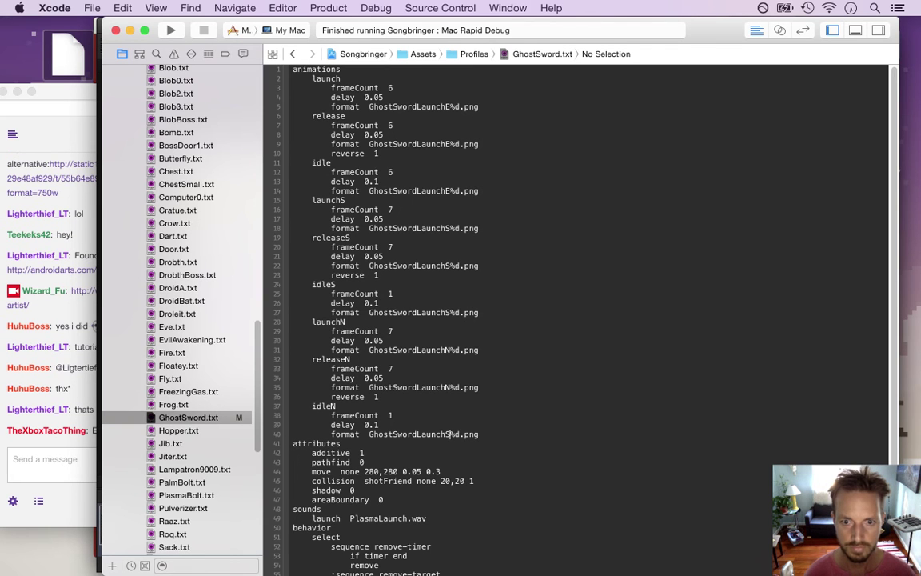
left_click(451, 434)
key("BackSpace")
type("N")
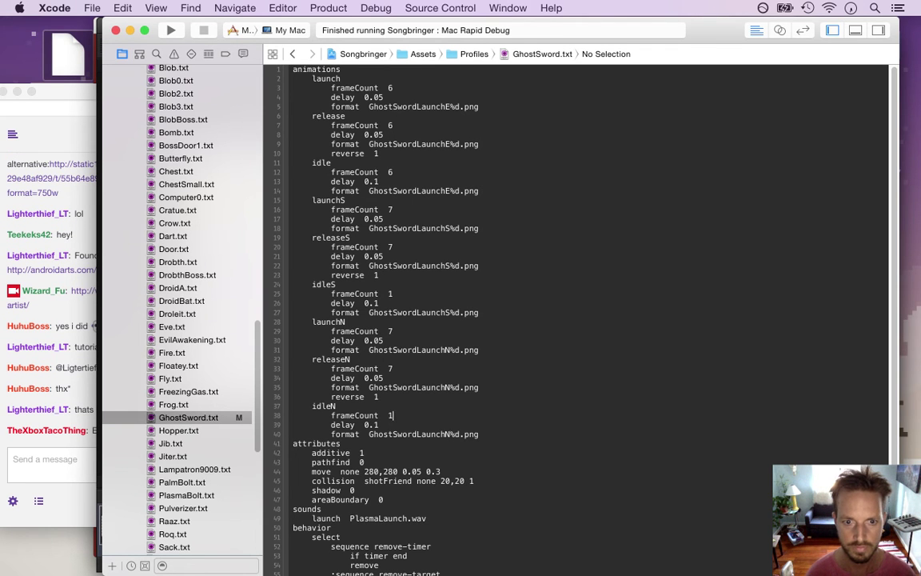
Delete the idleN and idleS animation blocks from GhostSword.txt and build and run Songbringer.
key("shift+Down")
key("shift+Down")
key("shift+Down")
key("shift+Down")
key("BackSpace")
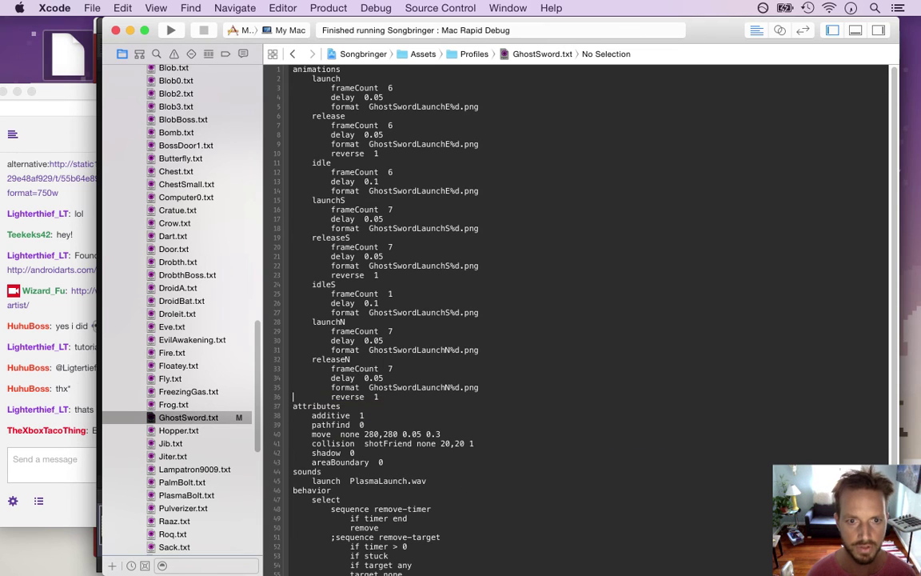
key("shift+Down")
key("shift+Down")
key("shift+Down")
key("shift+Down")
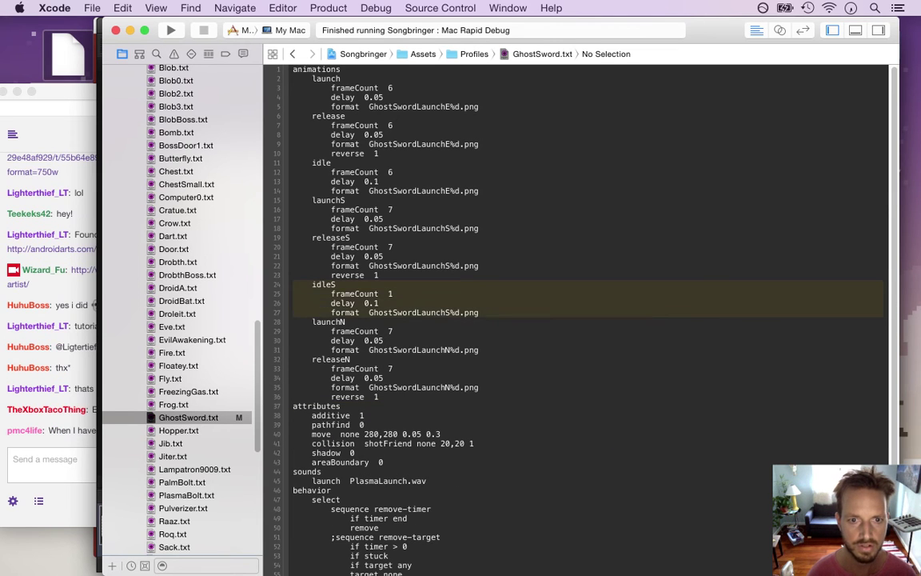
key("BackSpace")
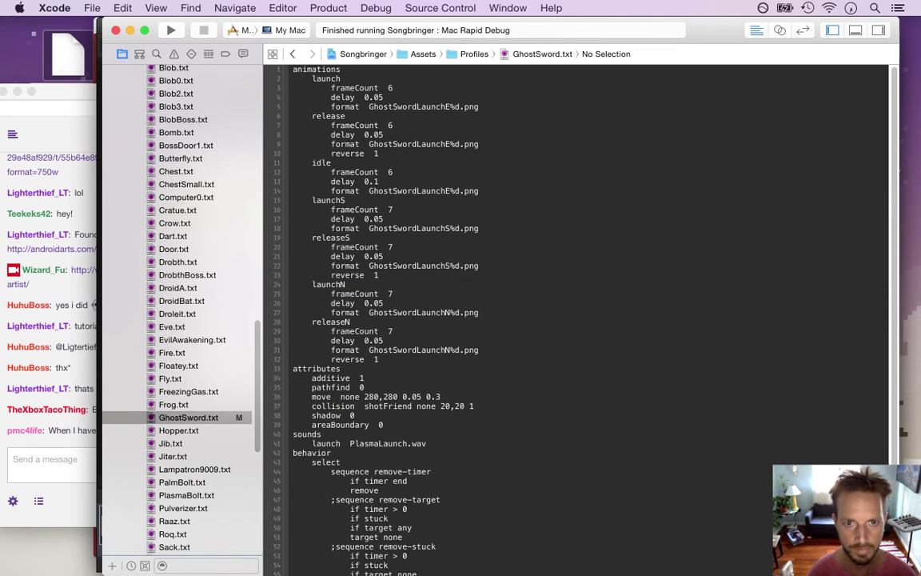
key("super+r")
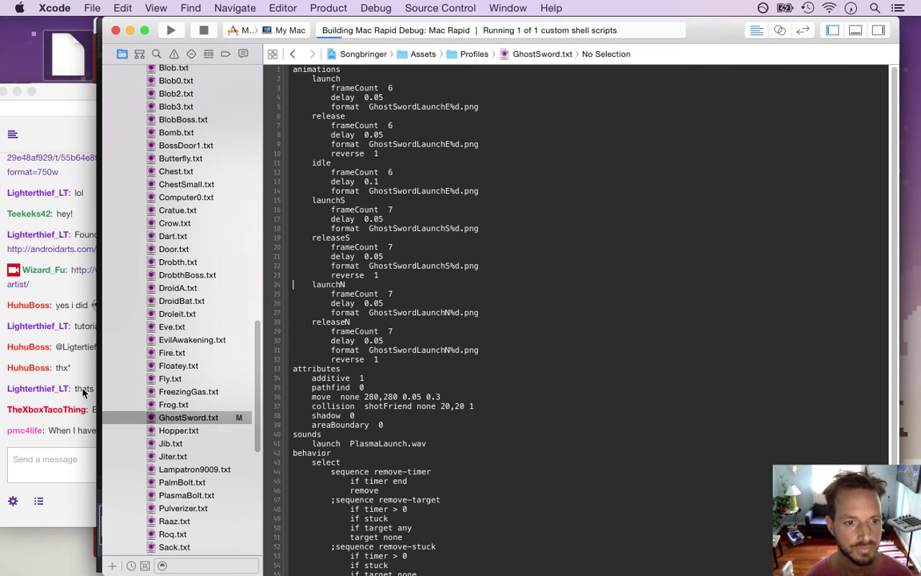
Read the newest Twitch chat messages about playing with existing and about game development being demotivating.
left_click(77, 350)
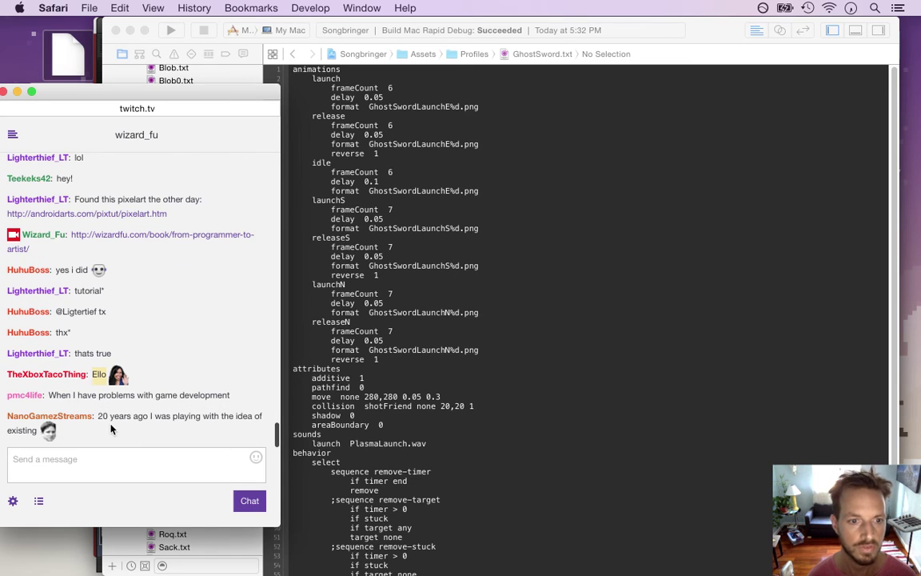
left_click_drag(108, 420, 161, 441)
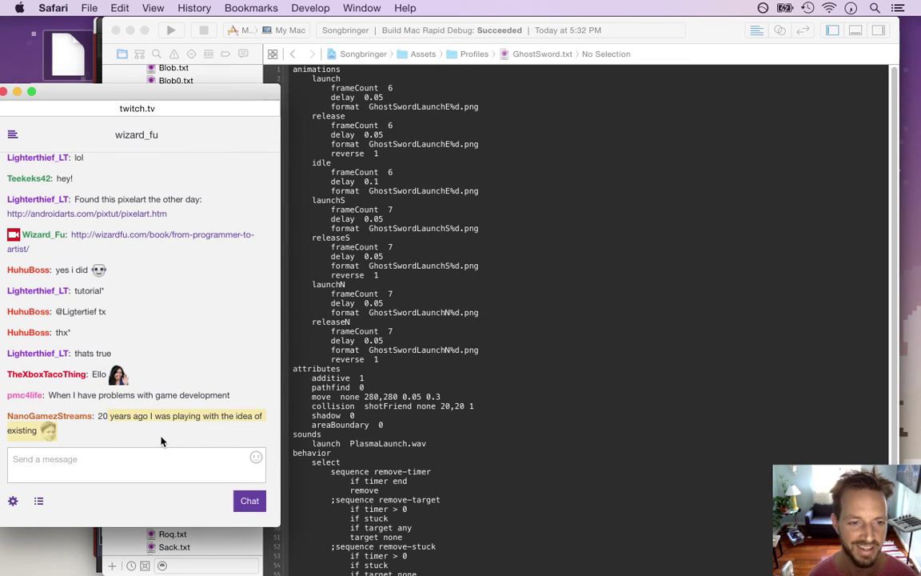
left_click(391, 392)
left_click(78, 440)
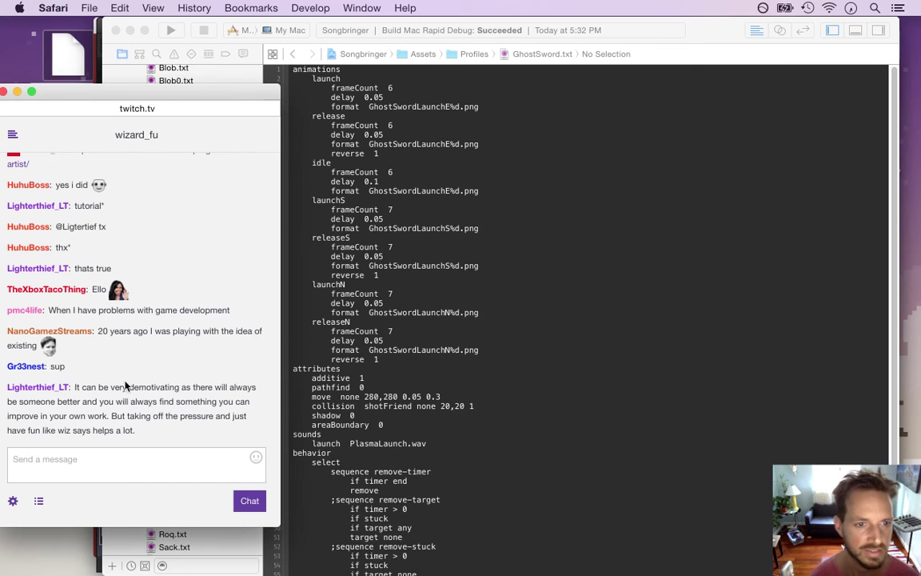
left_click_drag(54, 314, 125, 323)
left_click(185, 389)
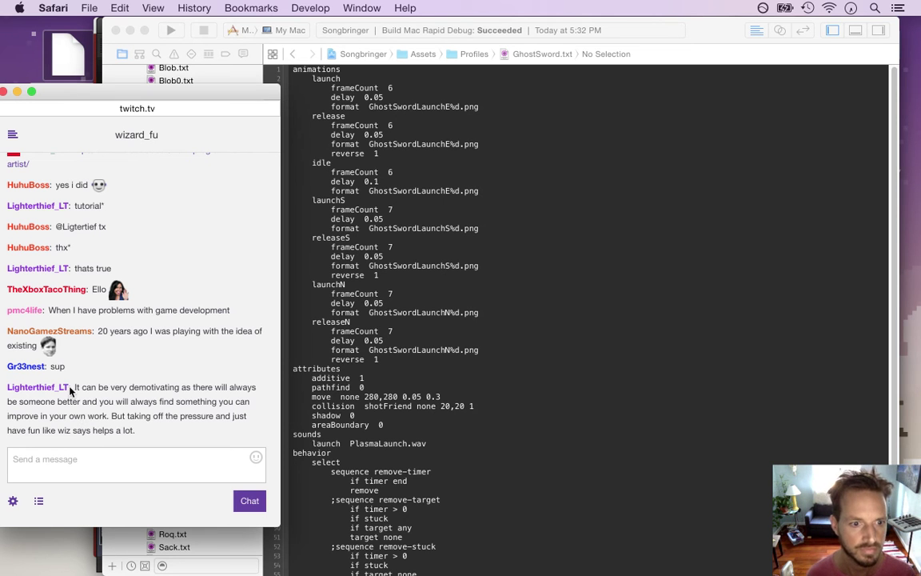
left_click_drag(76, 390, 155, 432)
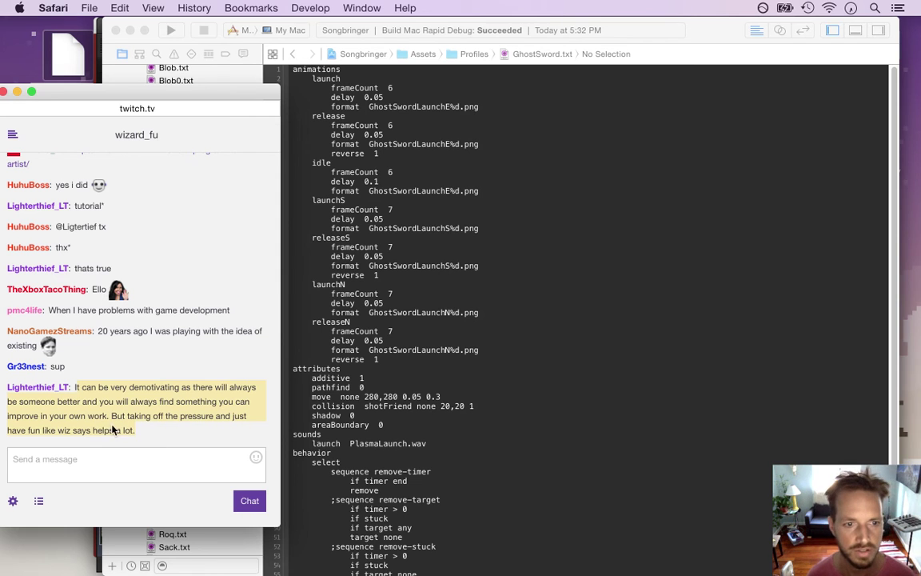
Return to GhostSword.txt in Xcode and build and run Songbringer.
left_click(527, 349)
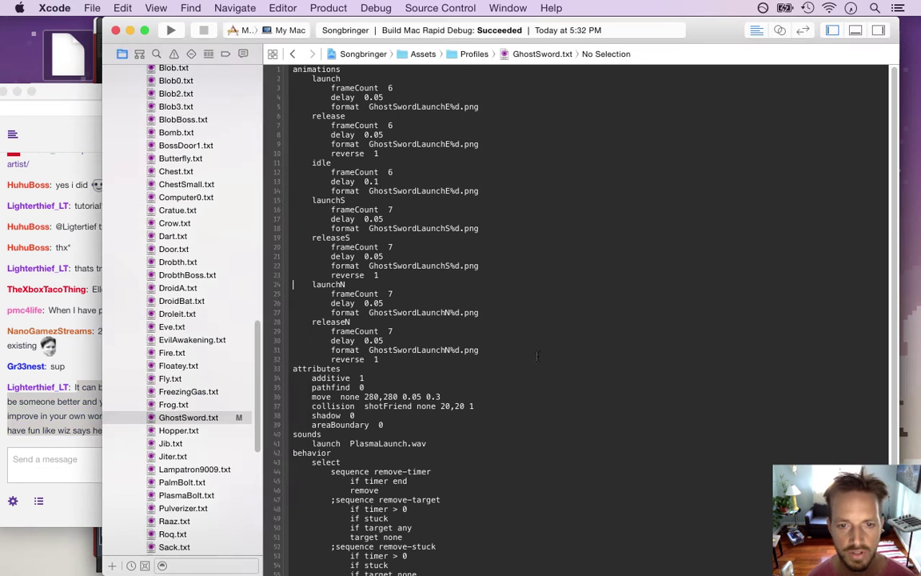
left_click(453, 239)
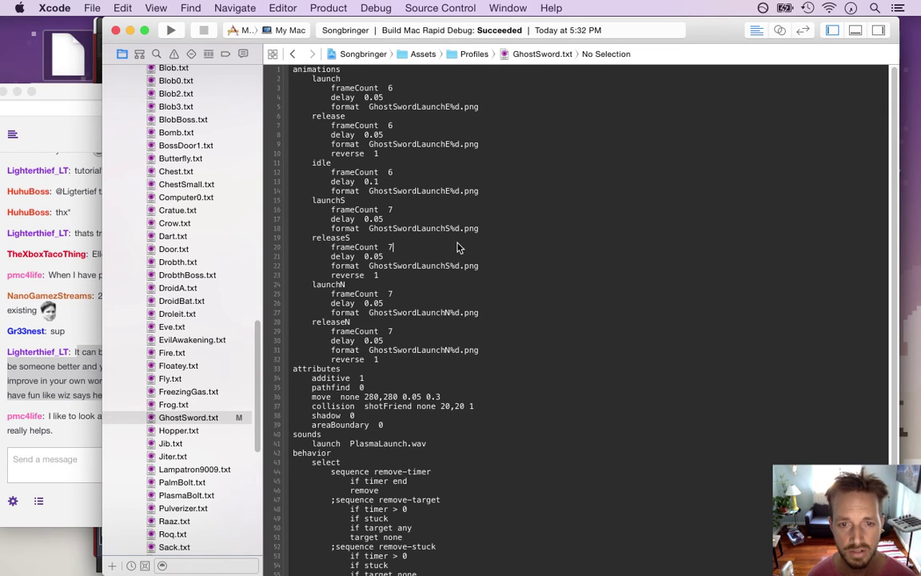
key("super+b")
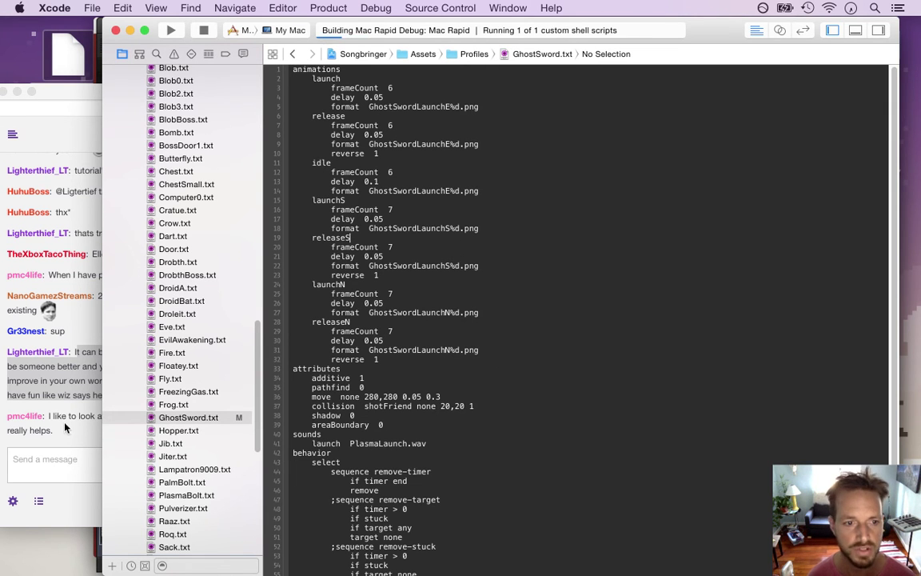
left_click(64, 429)
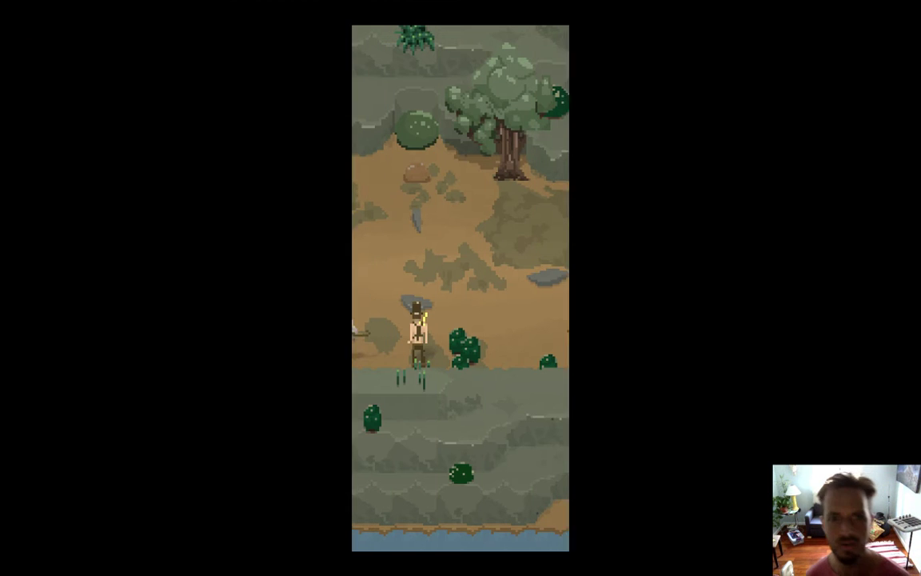
Test the sword attacks in several directions, including north and south, around the starting clearing.
key("Left")
key("Up")
key("Up")
key("Up")
key("Left")
key("Right")
key("Up")
key("x")
key("Up")
key("x")
key("Down")
key("x")
key("Down")
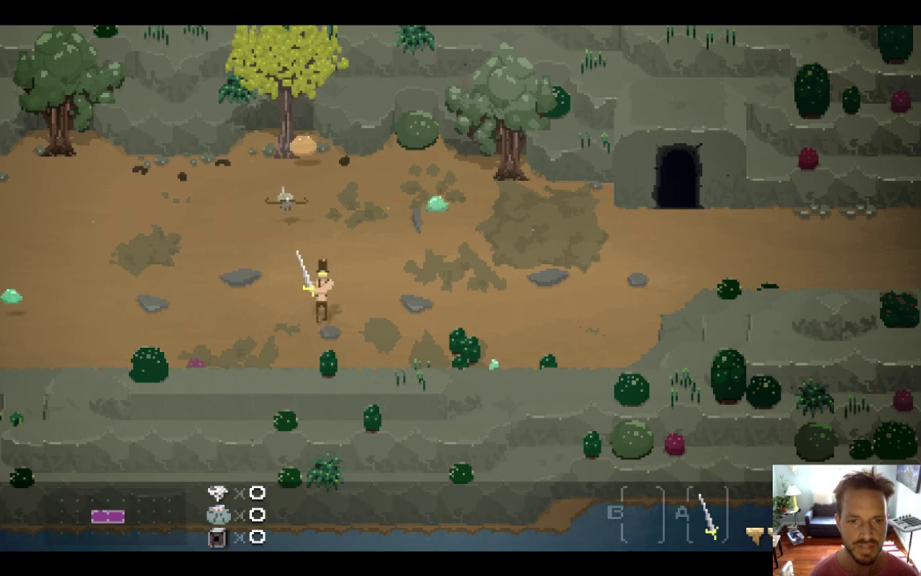
key("Right")
key("x")
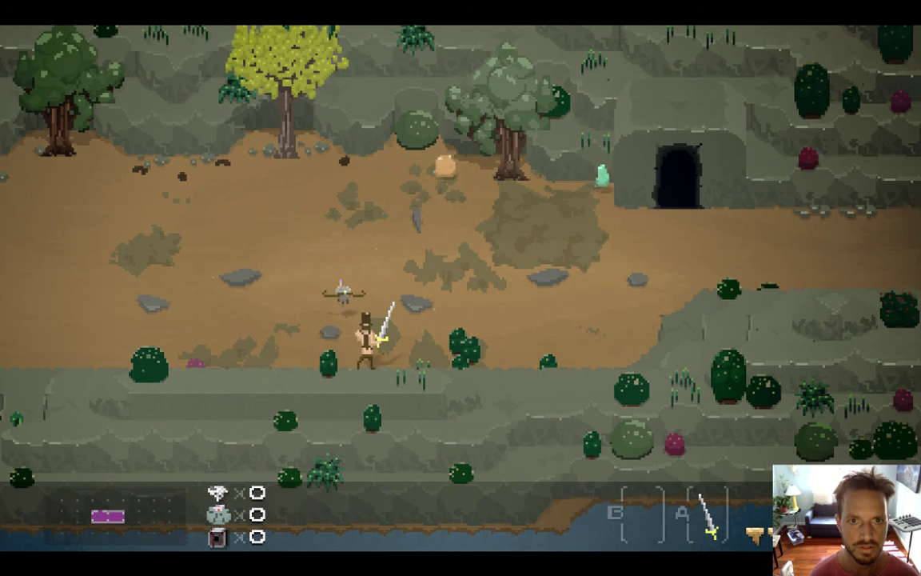
Walk the hero west to the crash-site clearing and launch the ghost sword northward to check its animation.
key("Up")
key("Left")
key("Left")
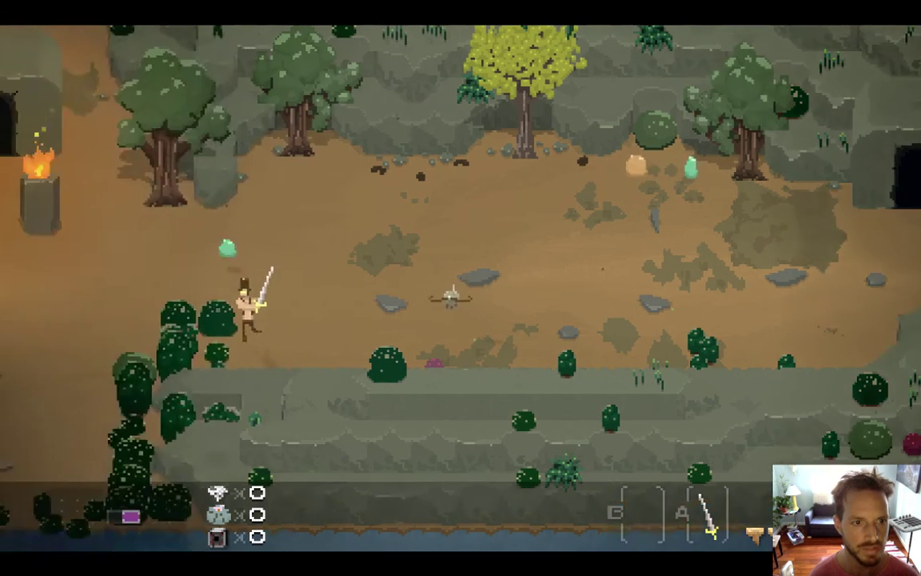
key("Left")
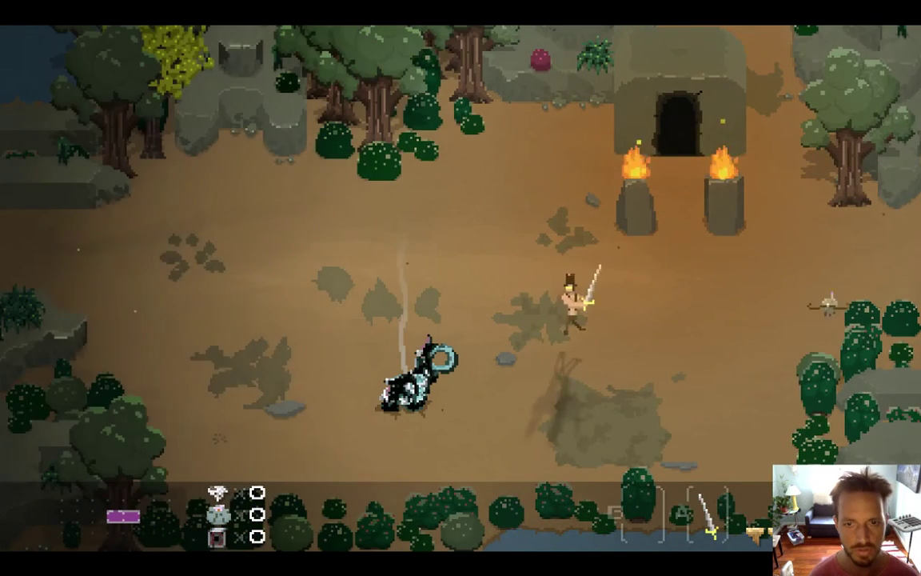
key("Down")
key("Up")
key("space")
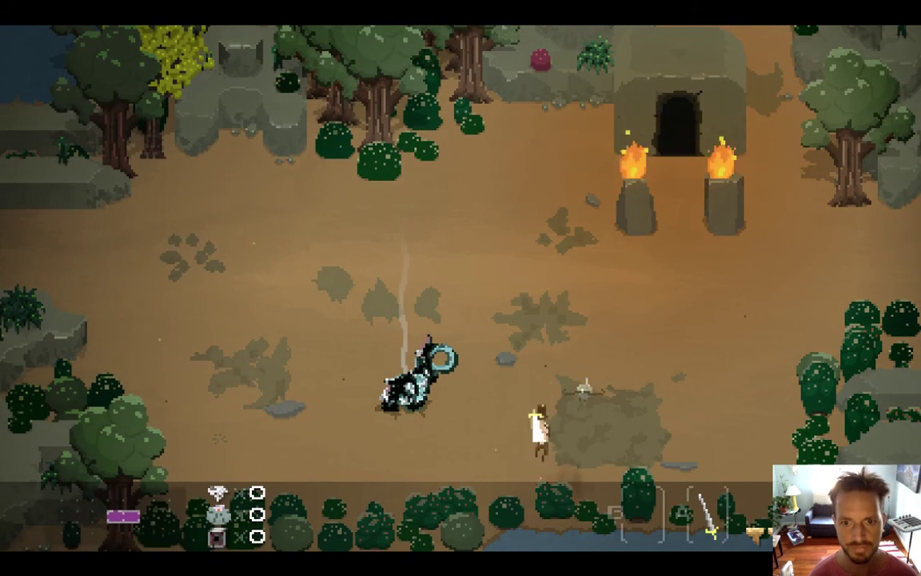
key("space")
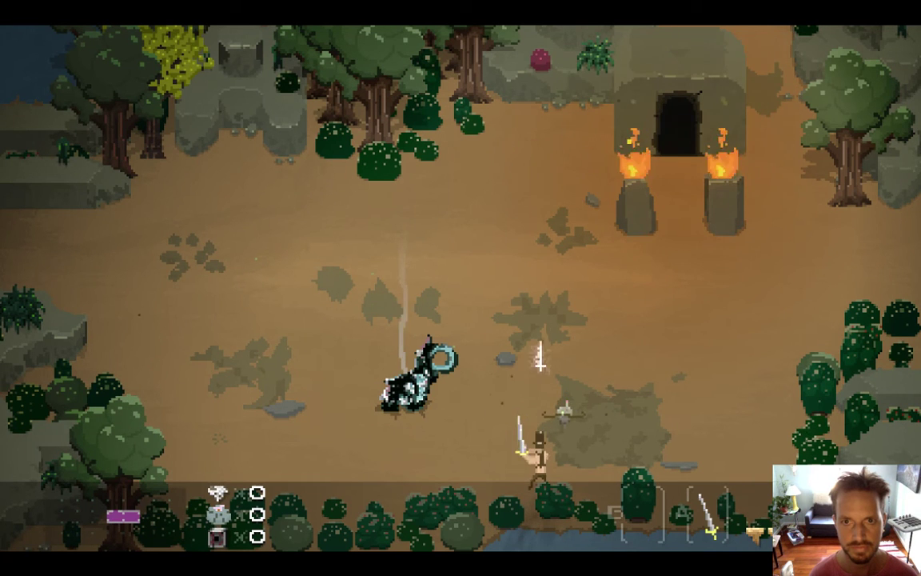
Move the hero back and forth across the crash-site clearing and test northward ghost sword launches near its east edge.
key("Left")
key("Left")
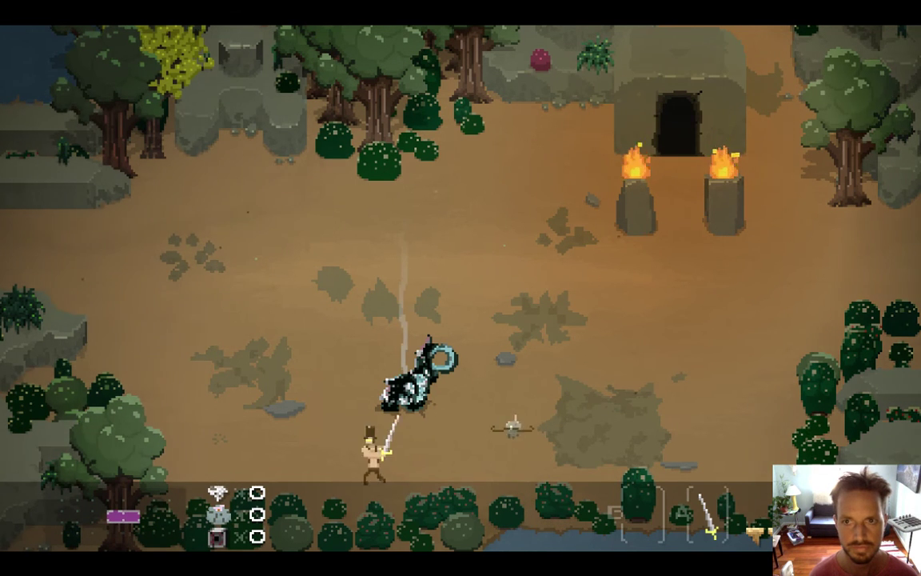
key("Right")
key("Right")
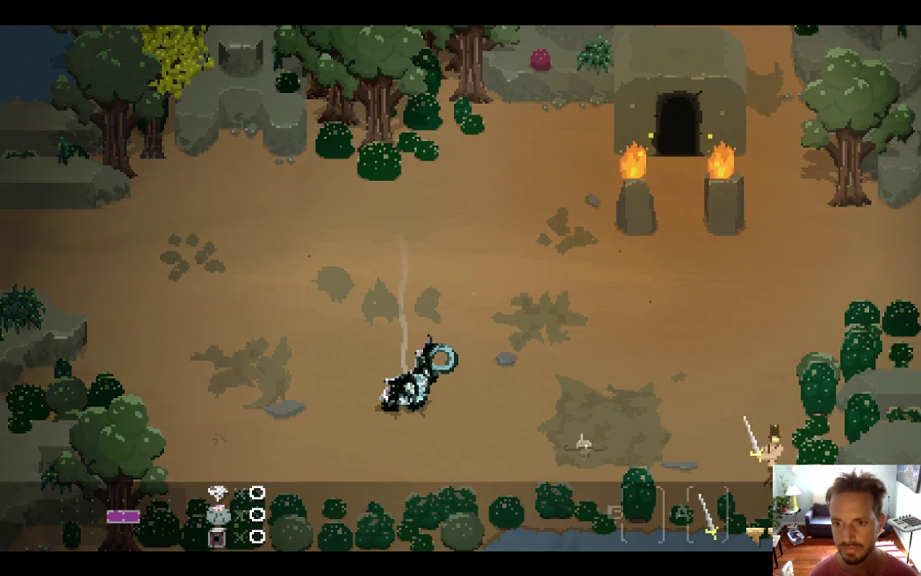
key("Up")
key("space")
key("space")
key("Left")
key("Up")
key("Right")
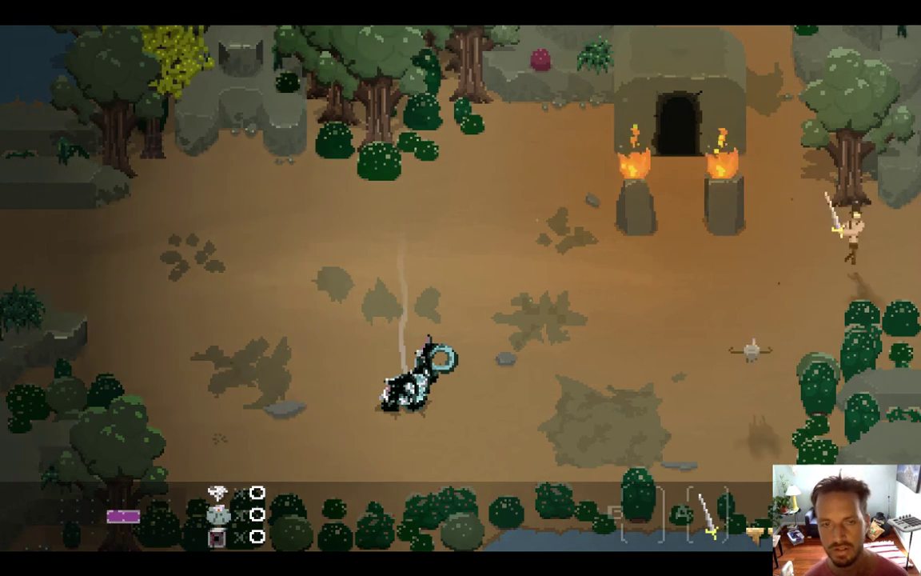
Launch the ghost sword eastward in the clearing with the cave entrance and continue east past the cave.
key("x")
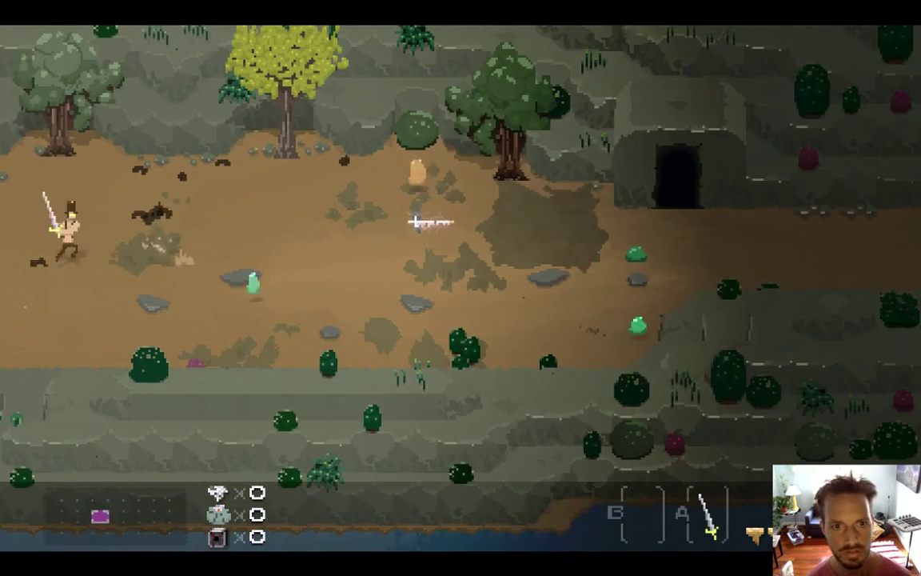
key("Right")
key("x")
key("Right")
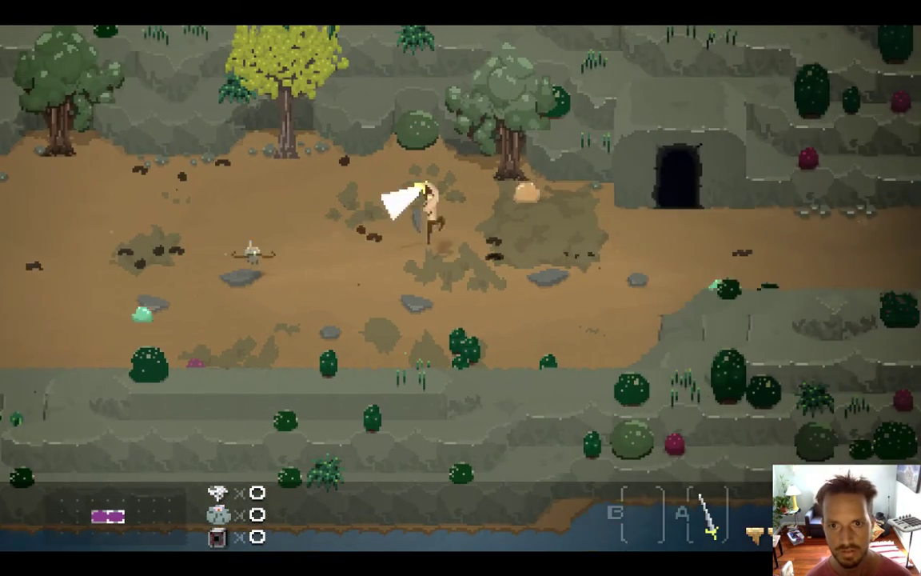
key("Right")
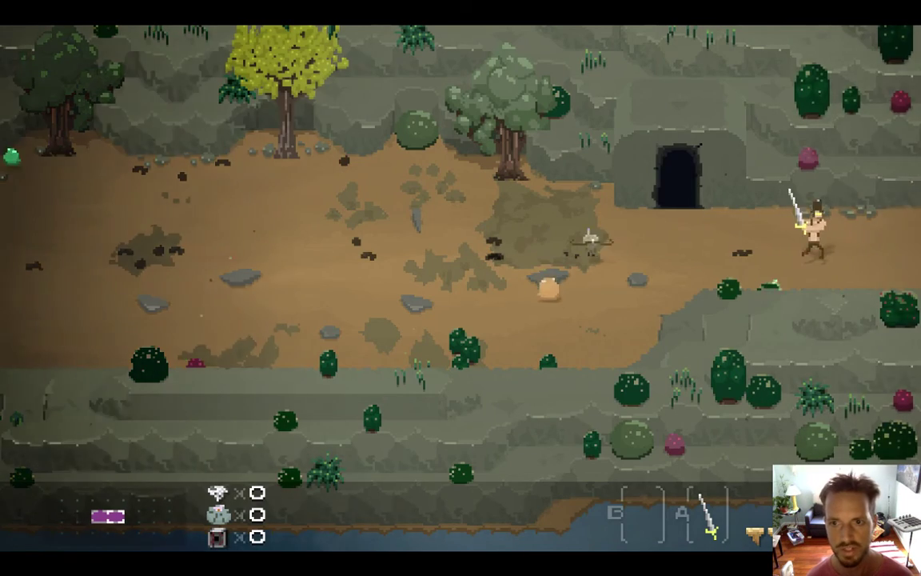
Check Twitch chat, return to the game, and test the sword among the four floating spheres on the way north.
key("super+Tab")
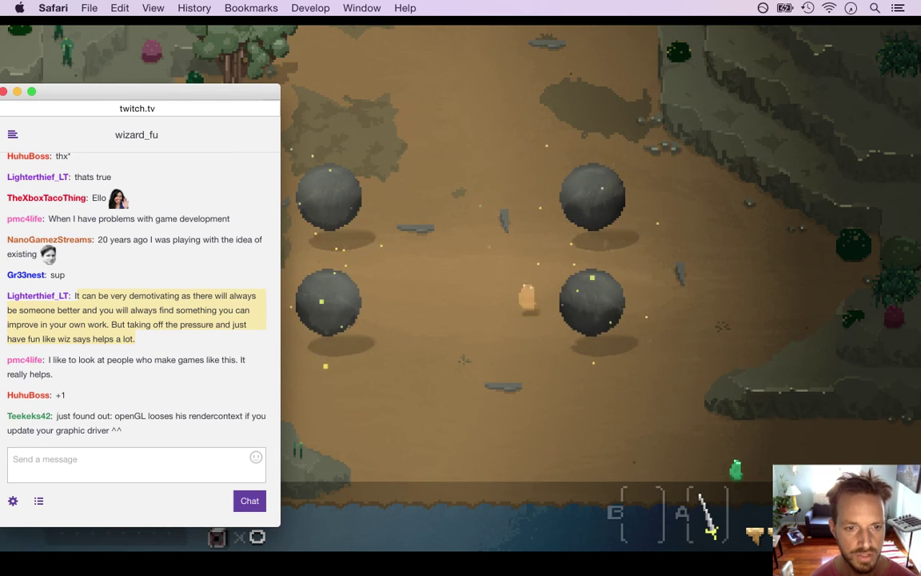
key("super+Tab")
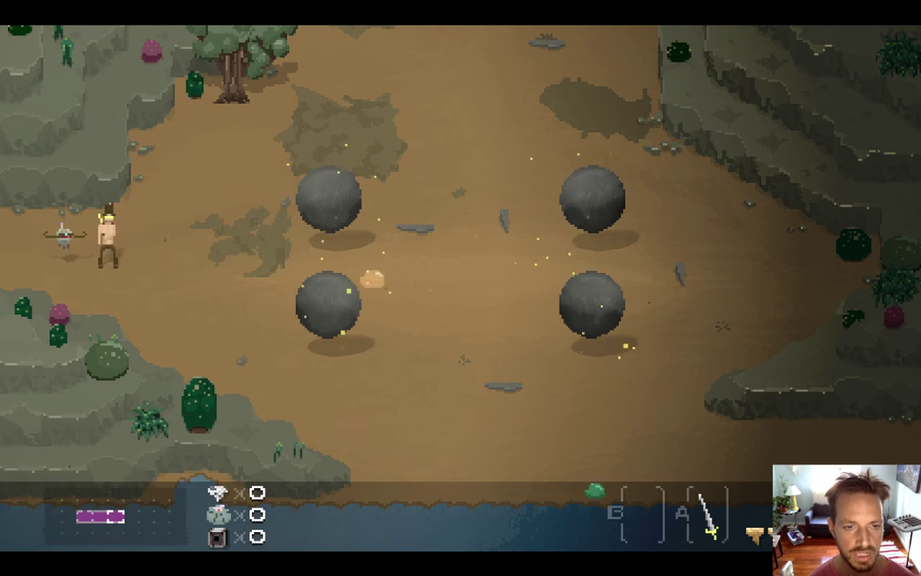
key("Right")
key("space")
key("Up")
key("Up")
key("Right")
key("space")
key("Up")
key("Right")
key("space")
key("Right")
key("space")
key("Up")
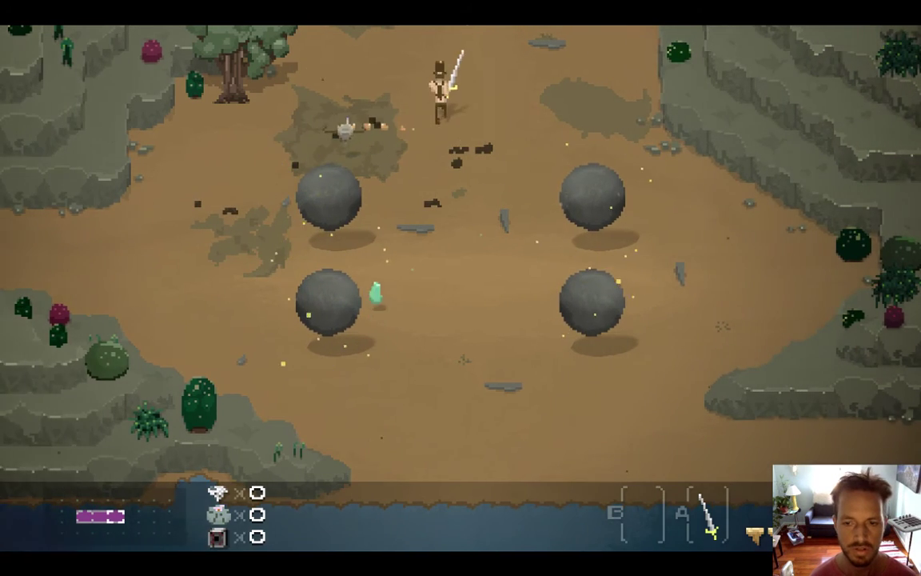
key("Up")
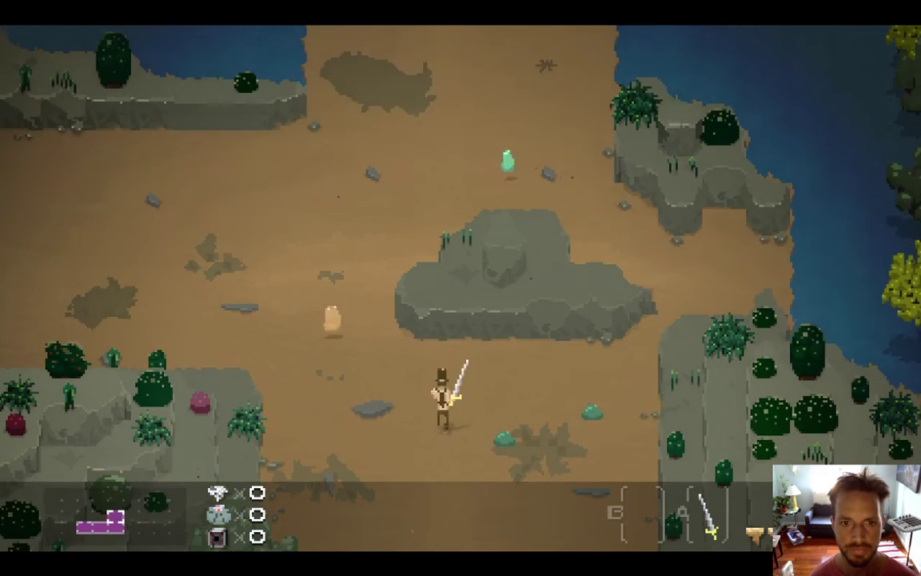
Test west and north sword attacks on the slimes around the central rock and head for the north exit.
key("Up")
key("Left")
key("space")
key("Up")
key("space")
key("Right")
key("Up")
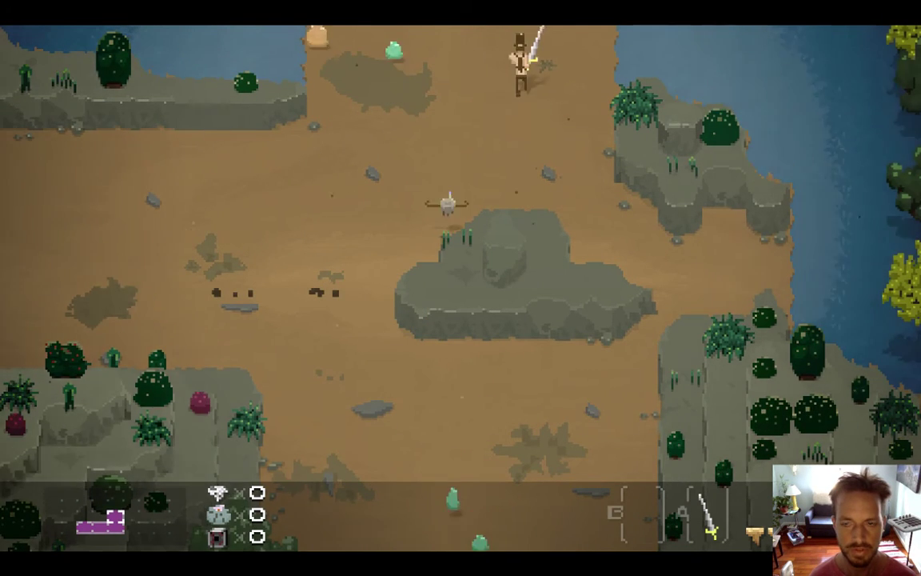
Enter the next area north and test sword attacks in different directions around the bush-covered central rock.
key("Up")
key("Left")
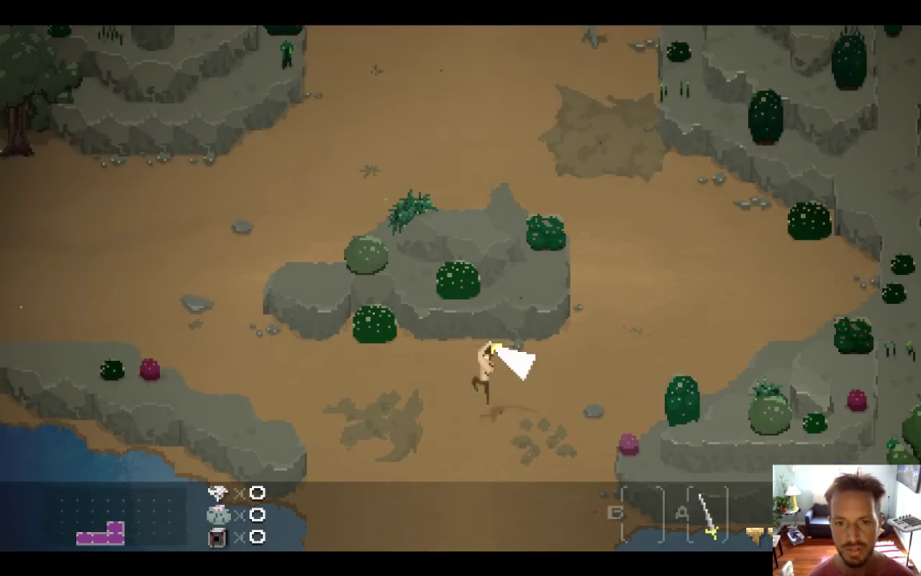
key("Left")
key("Up")
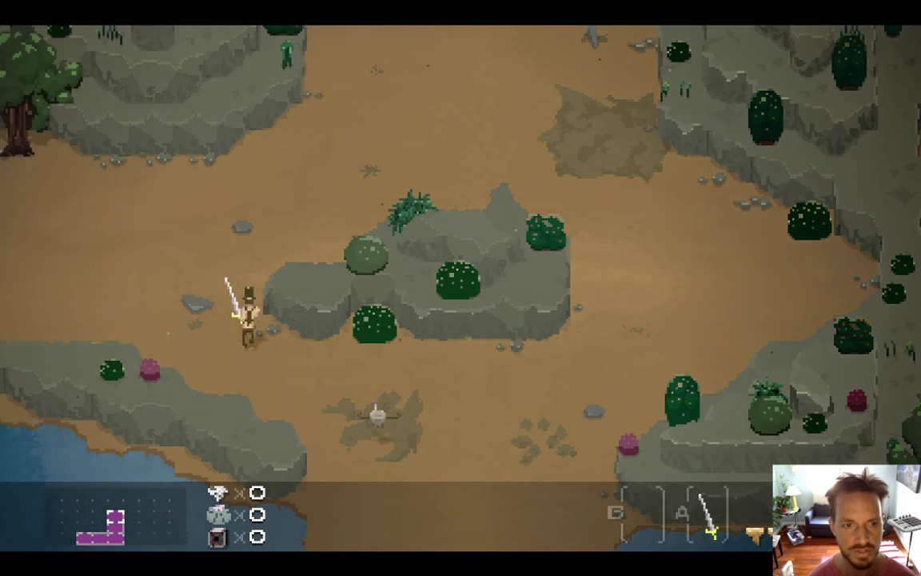
key("Left")
key("x")
key("Right")
key("Up")
key("Right")
key("Left")
key("x")
key("Right")
key("Left")
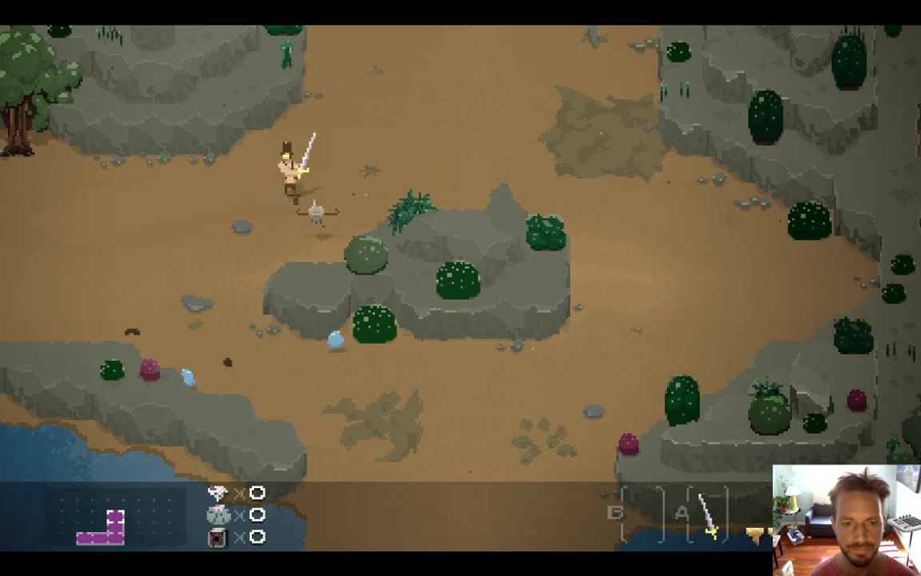
key("Down")
key("x")
key("Right")
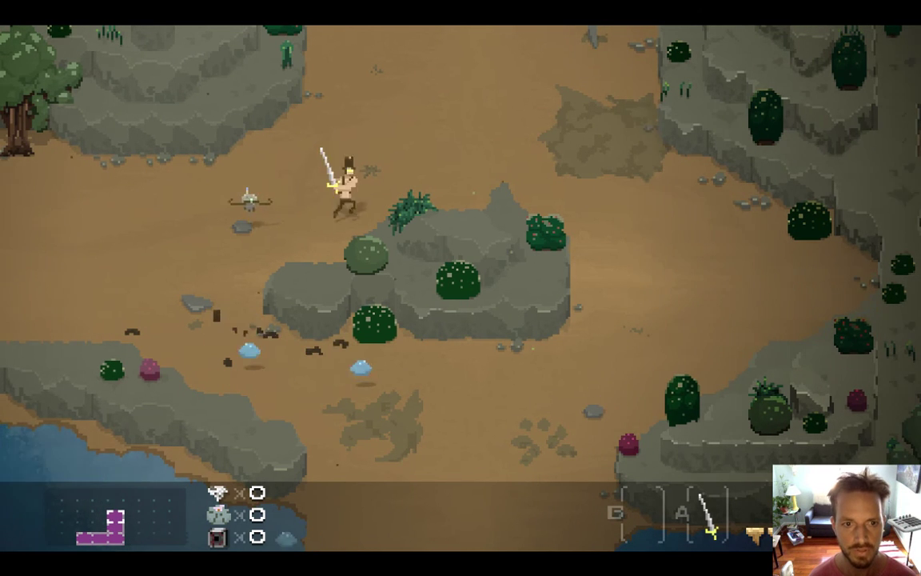
Test more northward sword attacks, continue into the forest area, and attack westward near the single floating sphere.
key("Right")
key("Left")
key("Up")
key("x")
key("Up")
key("x")
key("Right")
key("Up")
key("Up")
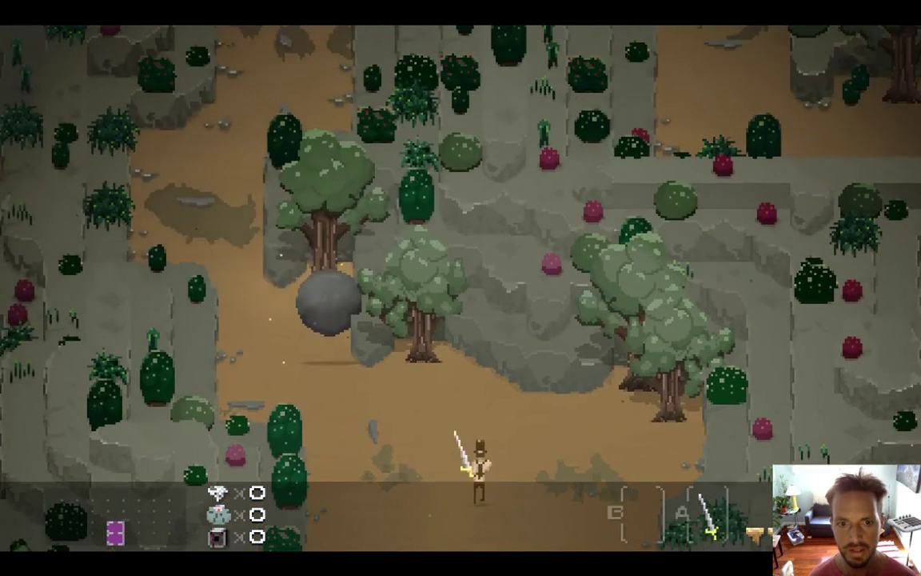
key("Up")
key("Left")
key("x")
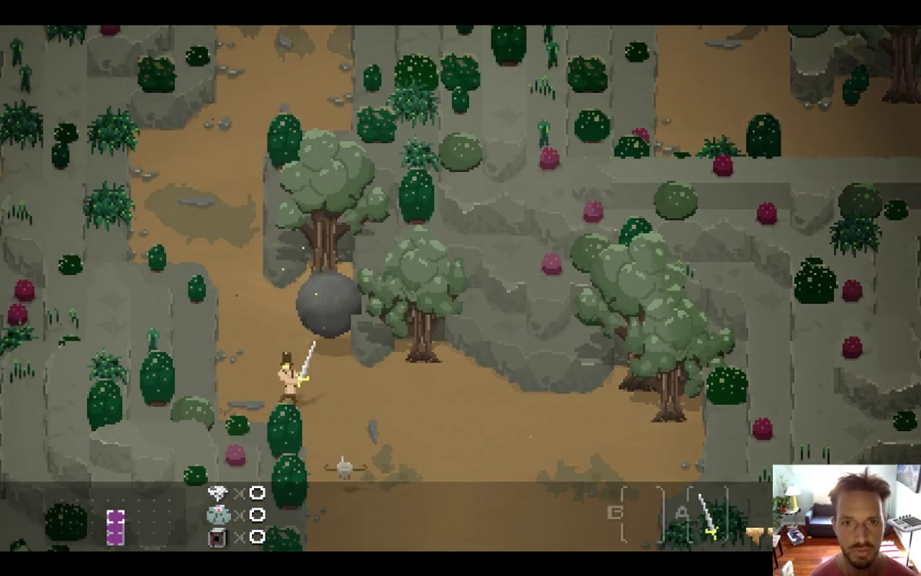
Quit Songbringer and read the newest Twitch chat message recommending Construct 2 or Construct Classic to beginners.
key("super+q")
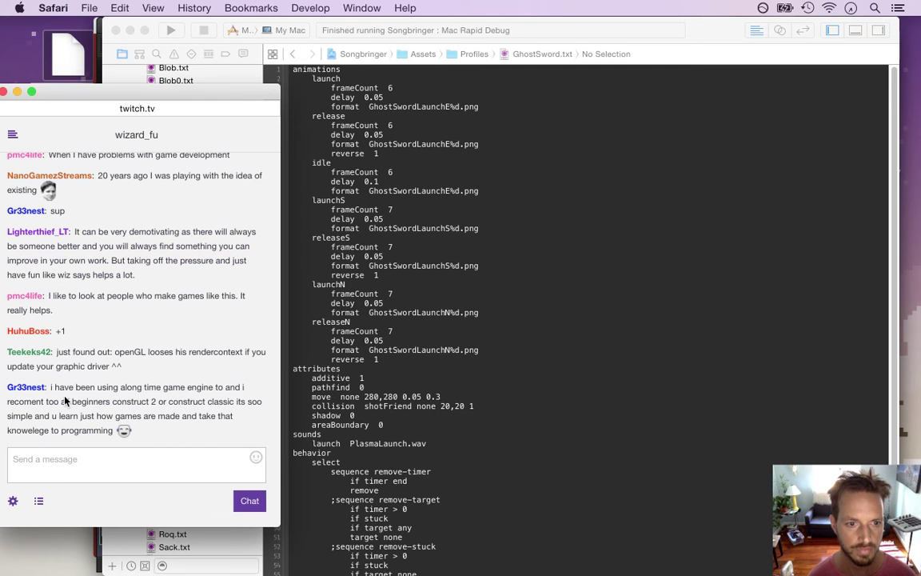
left_click_drag(58, 390, 72, 397)
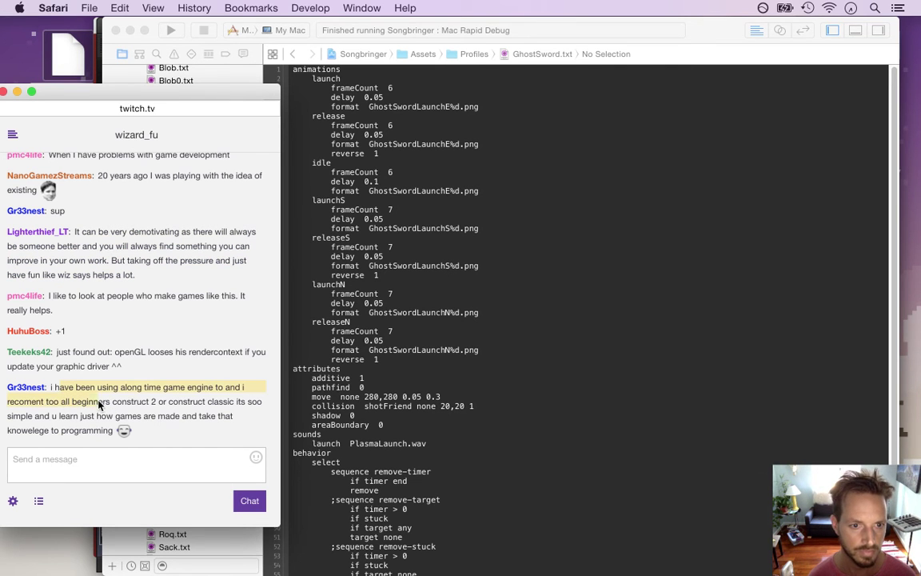
left_click_drag(184, 406, 183, 416)
left_click_drag(100, 416, 102, 431)
left_click(104, 396)
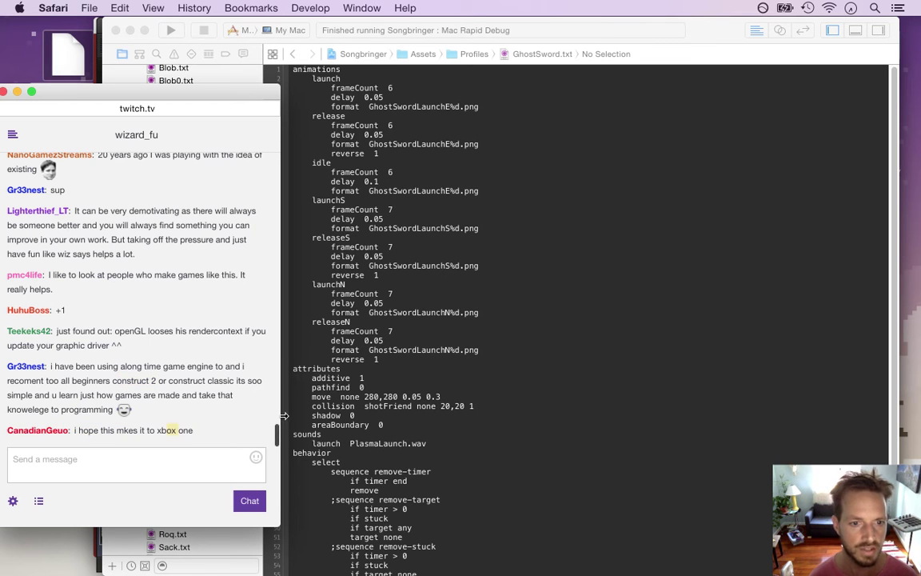
Search the web for construct 2 in a new browser window and open Scirra's Create Games with Construct 2 page.
mouse_move(920, 100)
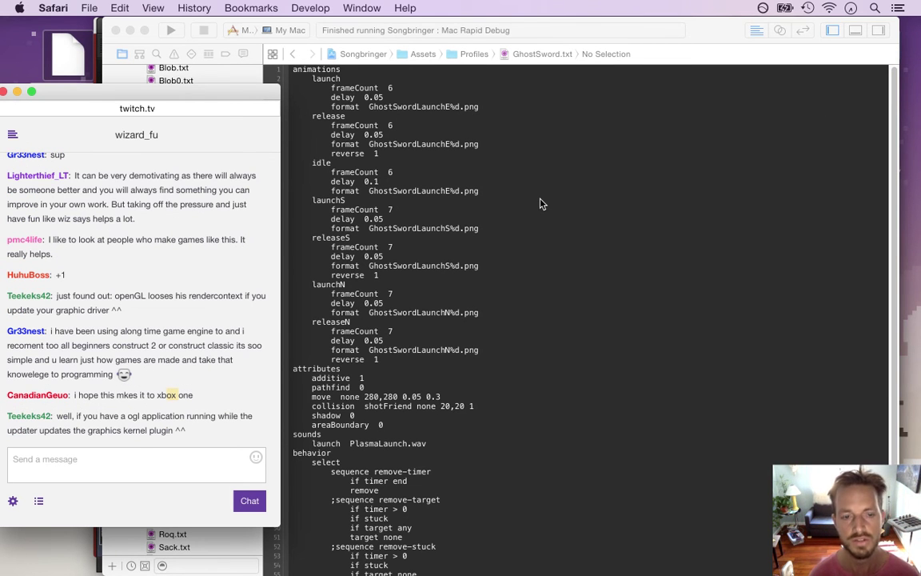
key("super+n")
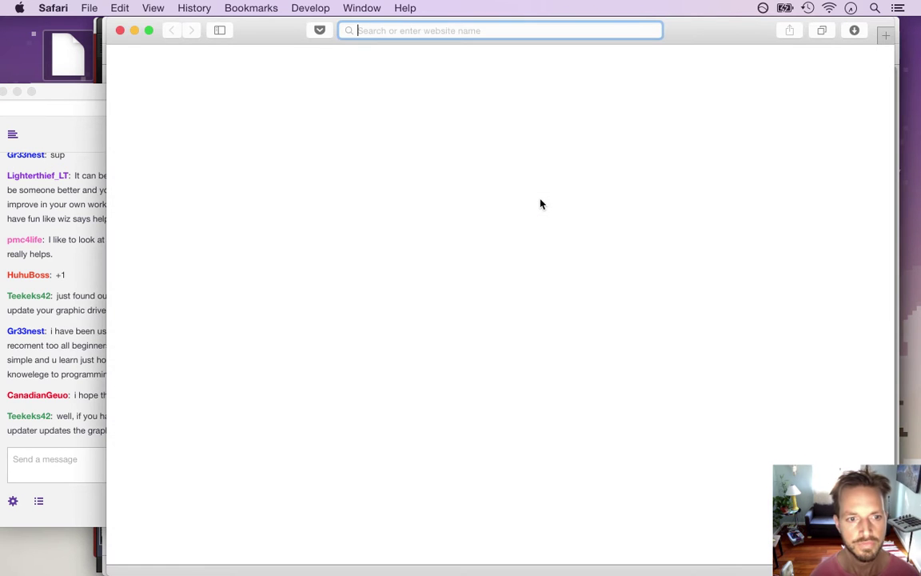
type("construct 2")
key("Return")
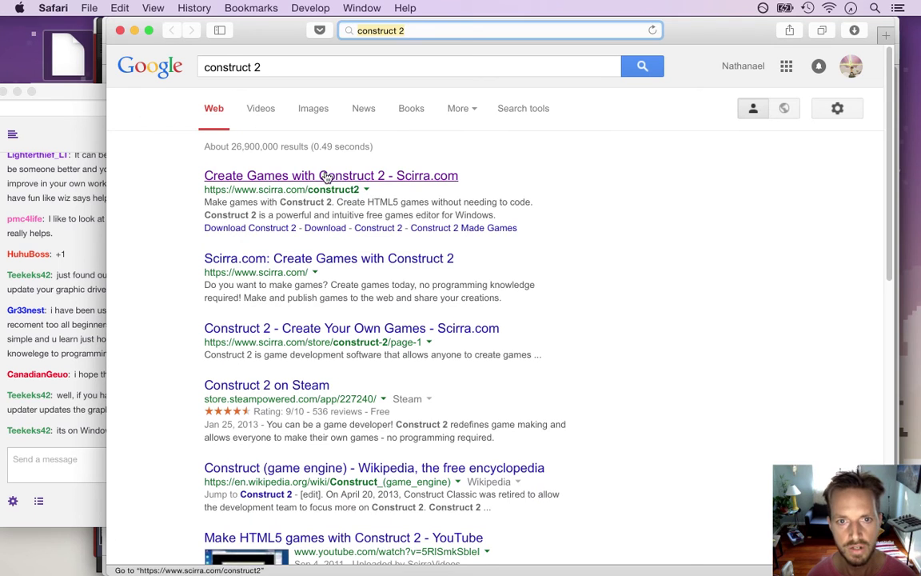
left_click(328, 175)
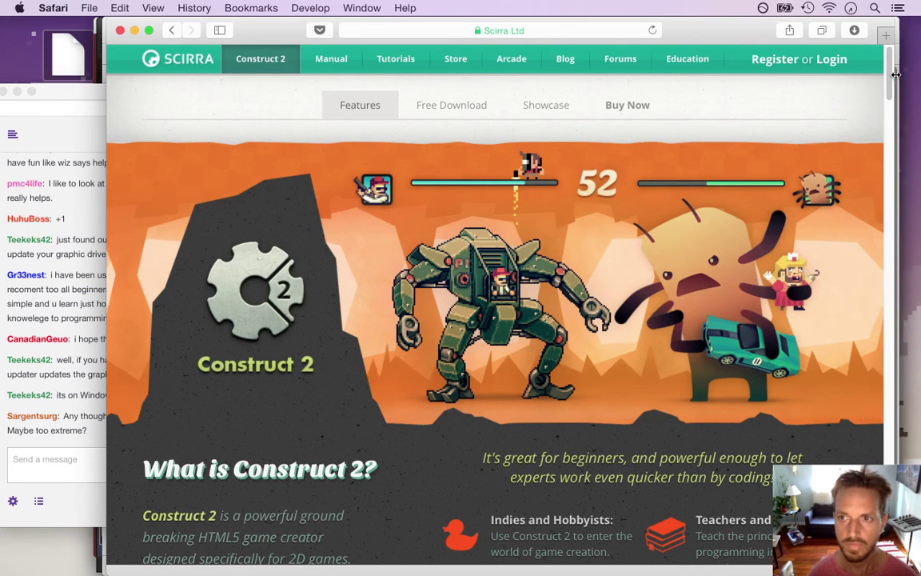
Examine the Construct 2 feature descriptions and multiplatform export section down to the page footer, and close the browser window.
scroll(888, 104, "down", 5)
scroll(888, 104, "down", 2)
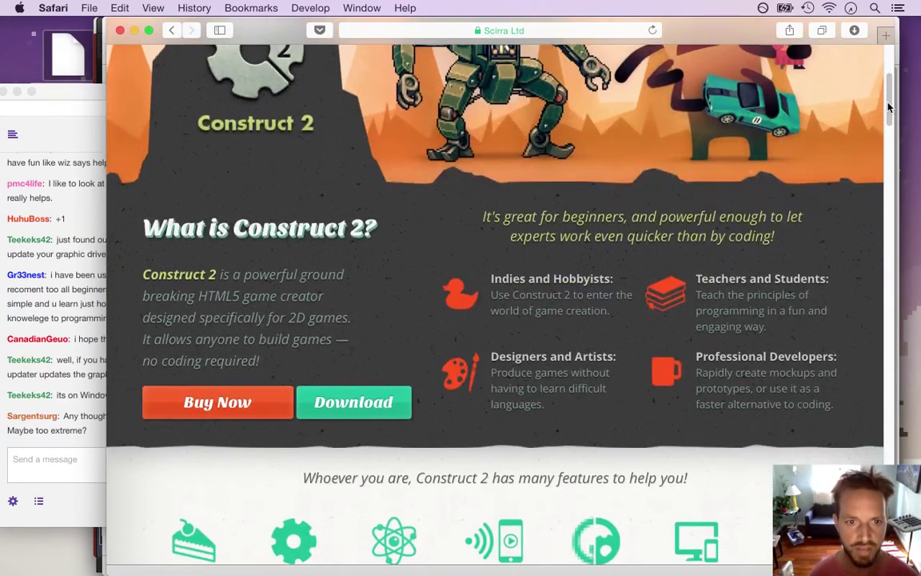
left_click_drag(890, 106, 852, 399)
scroll(851, 400, "down", 10)
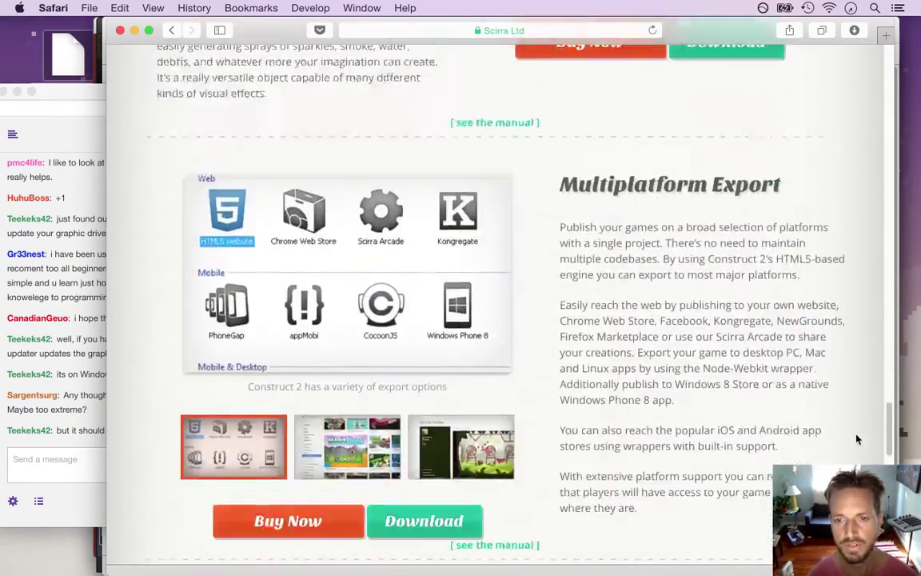
scroll(852, 399, "down", 10)
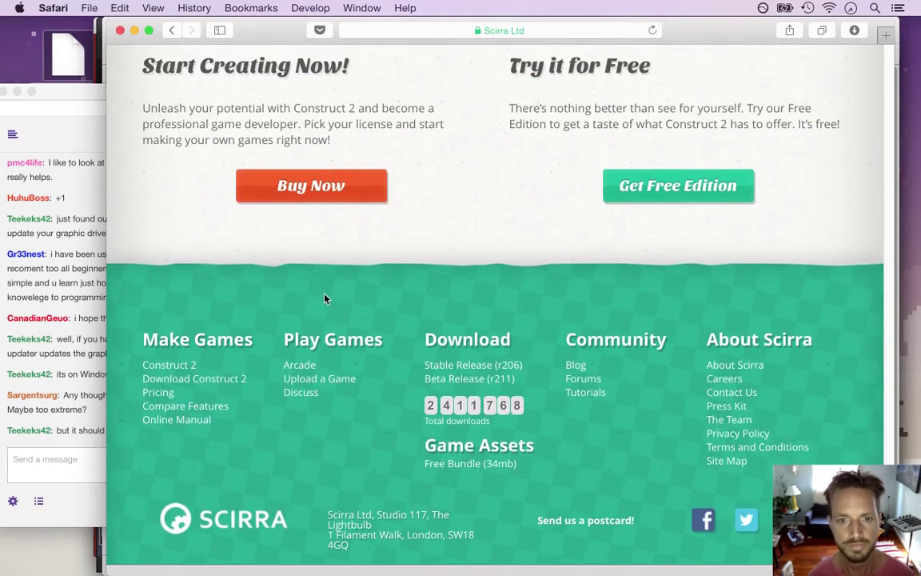
key("super+w")
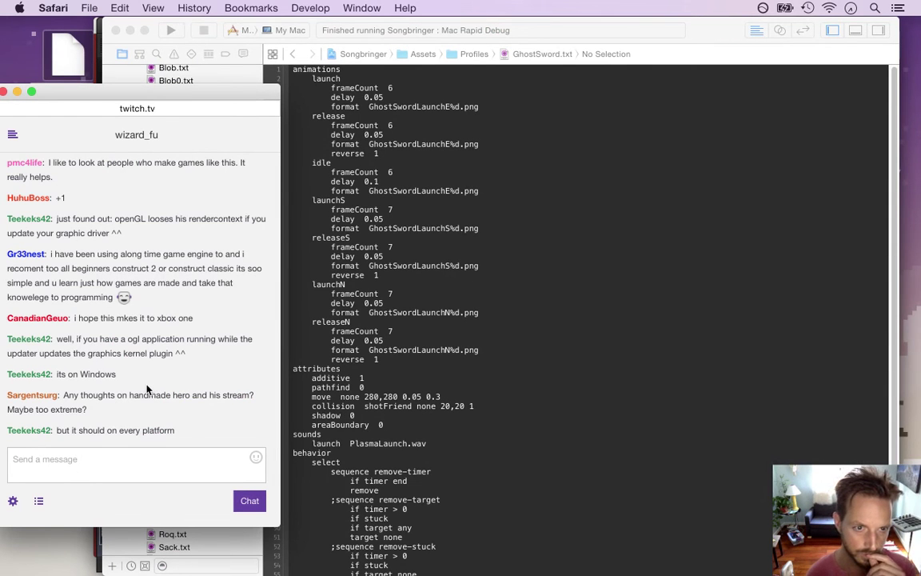
Read the Twitch chat messages about graphics driver updates, Handmade Hero, Construct Classic's engine and the new console.
left_click_drag(75, 343, 102, 372)
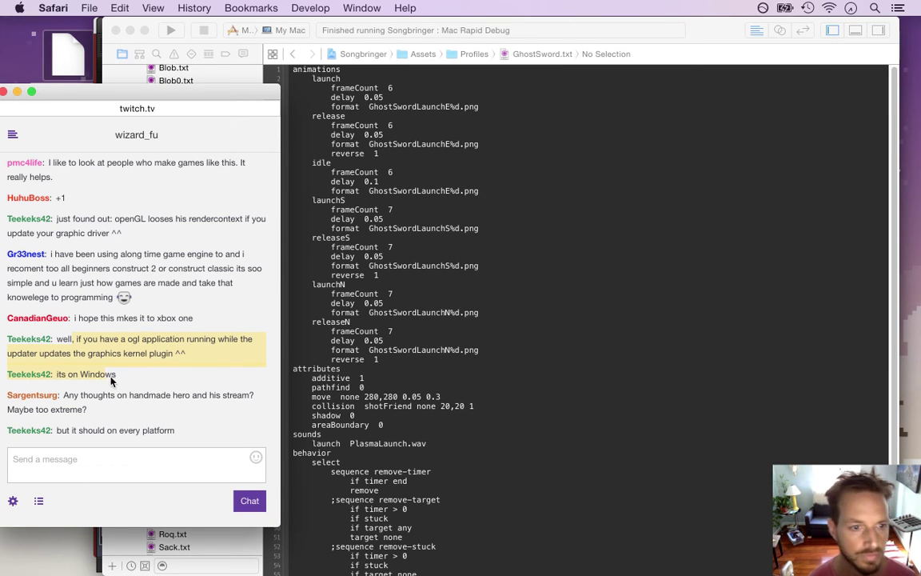
left_click_drag(68, 401, 97, 406)
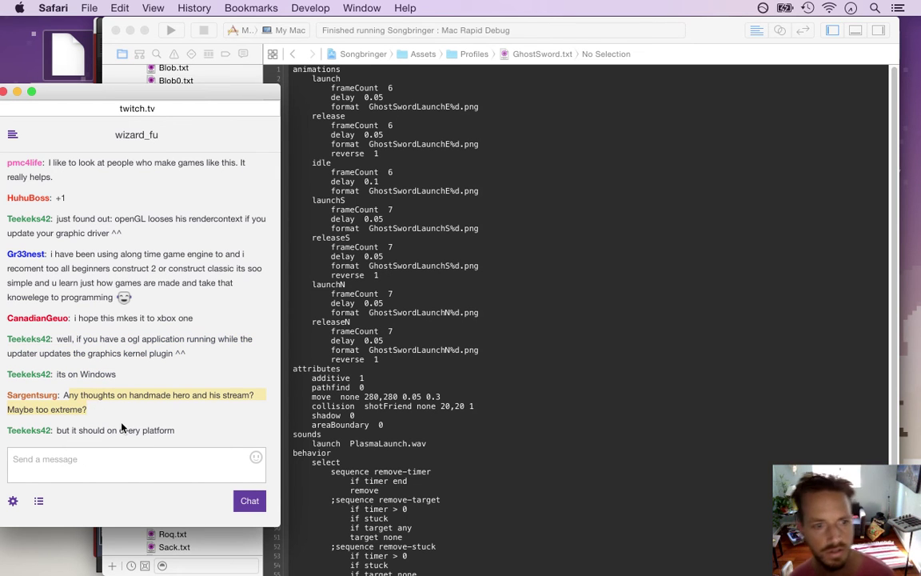
left_click(122, 417)
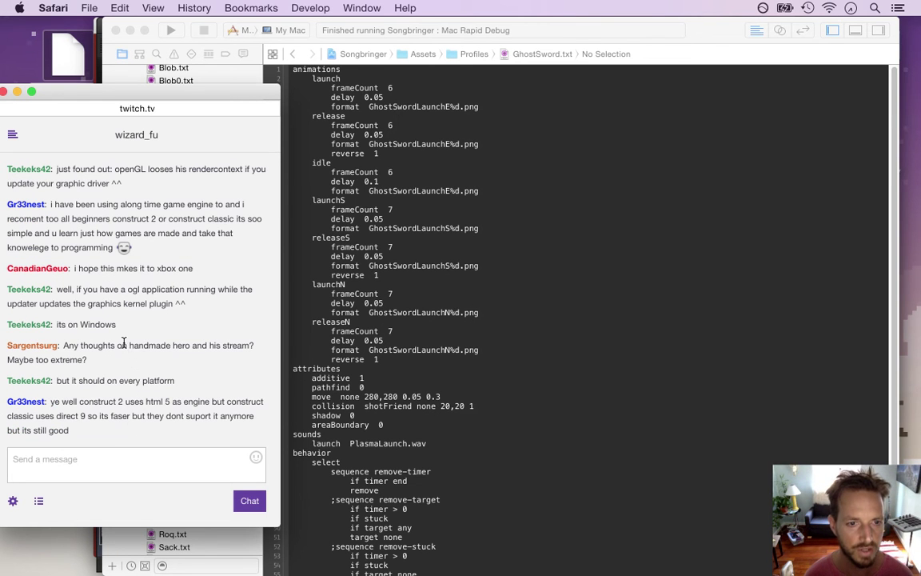
left_click_drag(102, 347, 177, 360)
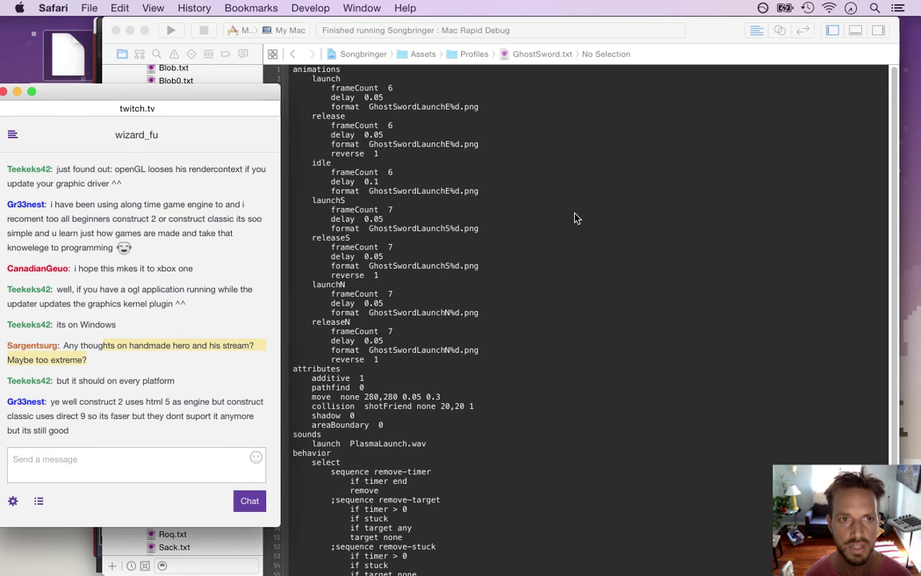
left_click(133, 345)
left_click_drag(130, 345, 190, 352)
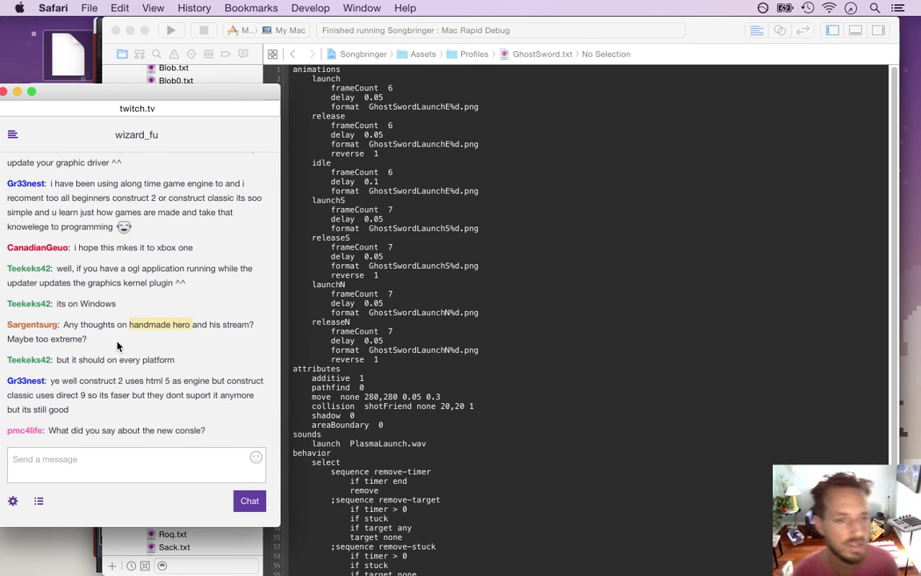
left_click(74, 323)
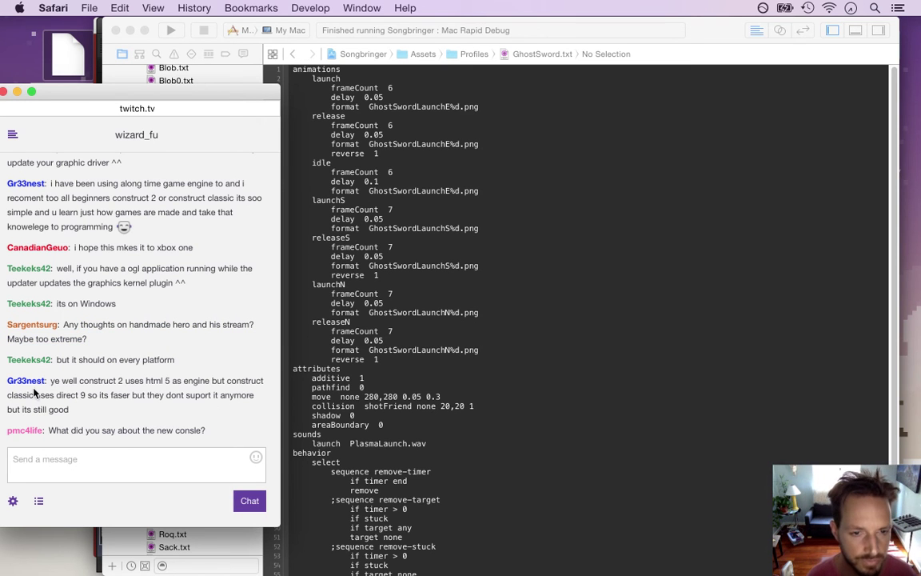
left_click_drag(53, 383, 79, 406)
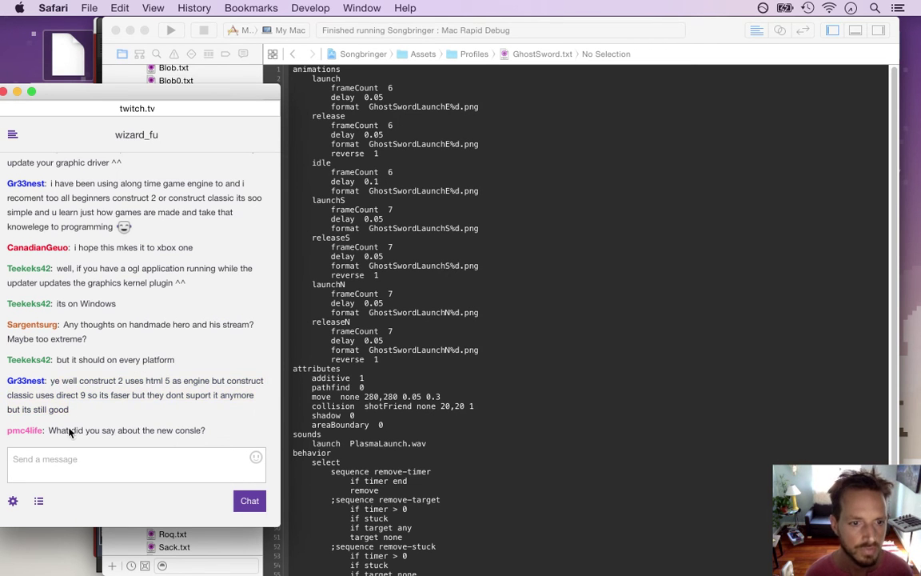
left_click_drag(71, 432, 201, 432)
Open retrovgs.com in a new browser window and look through the home page down to its Games section.
mouse_move(904, 128)
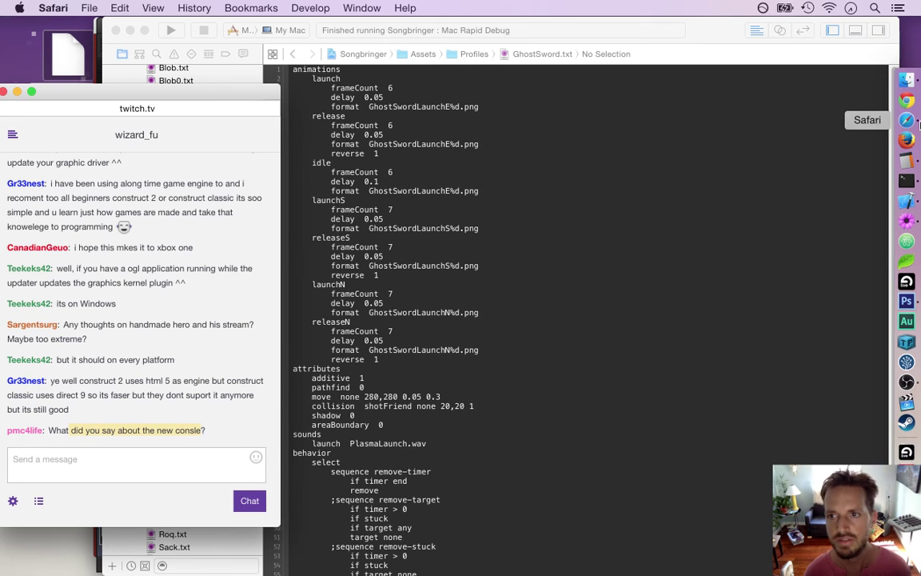
left_click(906, 120)
type("retrovgs.com")
key("Return")
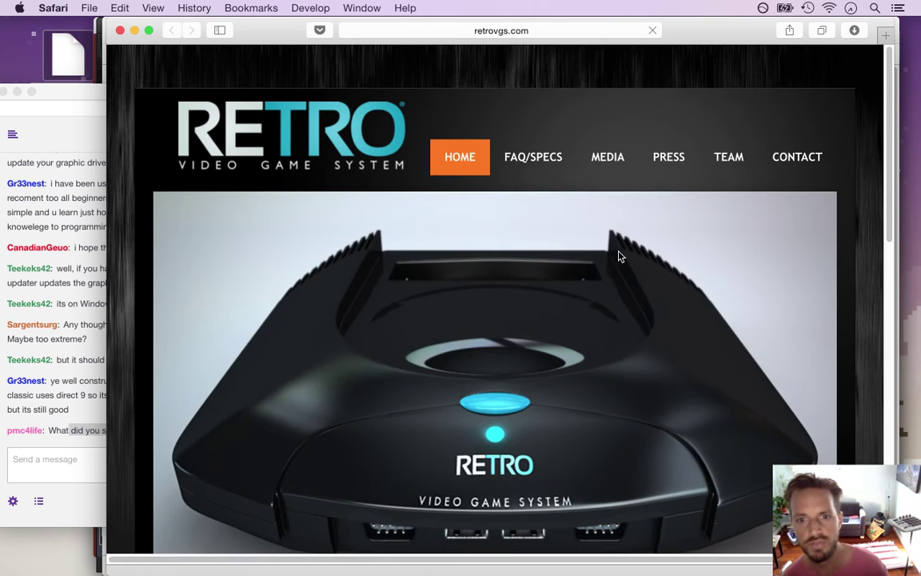
scroll(875, 160, "down", 3)
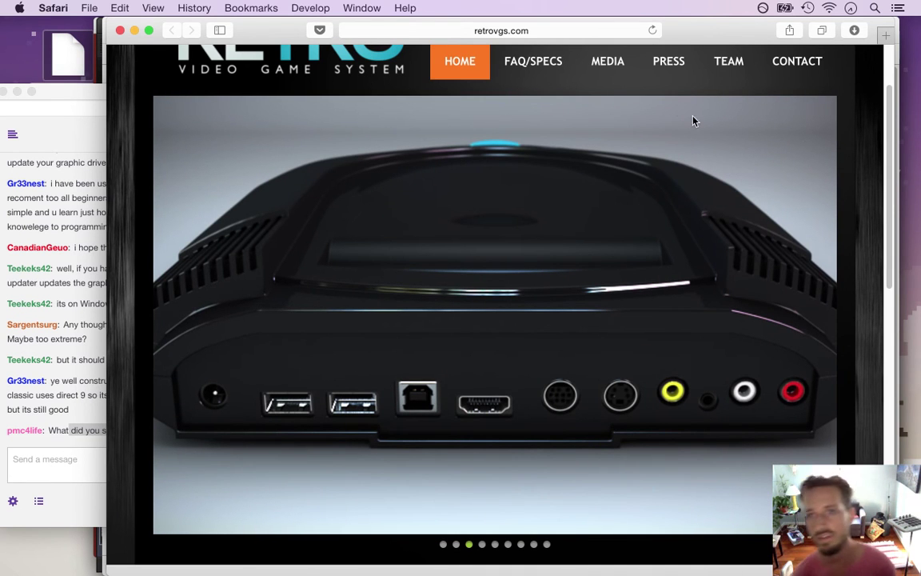
scroll(853, 288, "down", 5)
scroll(843, 328, "down", 1)
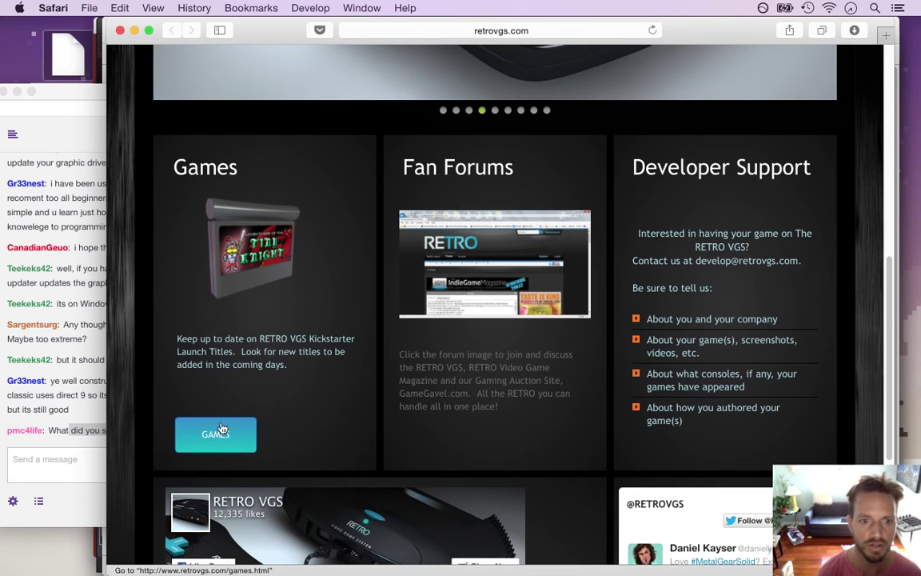
Open the RETRO VGS games page and examine the launch title cartridges, including the Songbringer one.
left_click(216, 432)
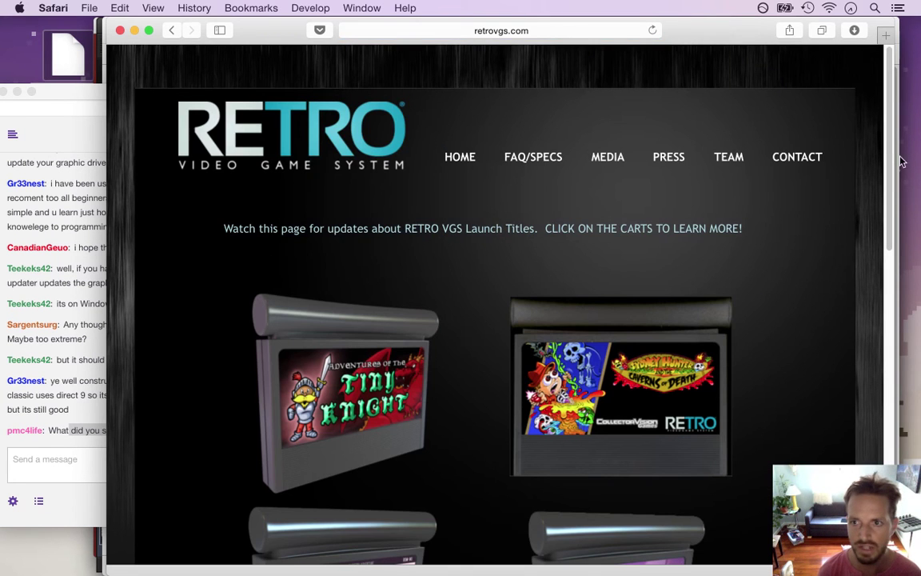
scroll(890, 154, "down", 5)
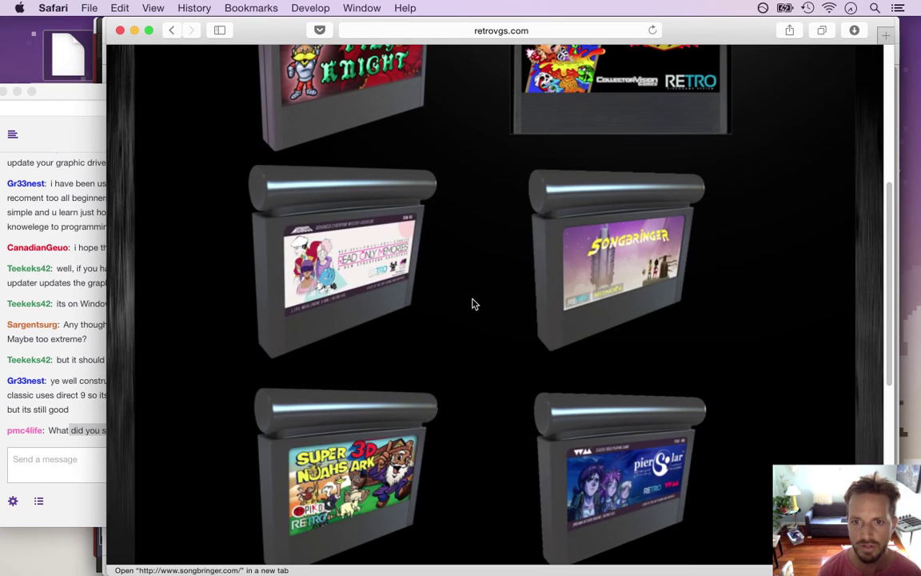
left_click_drag(884, 267, 889, 216)
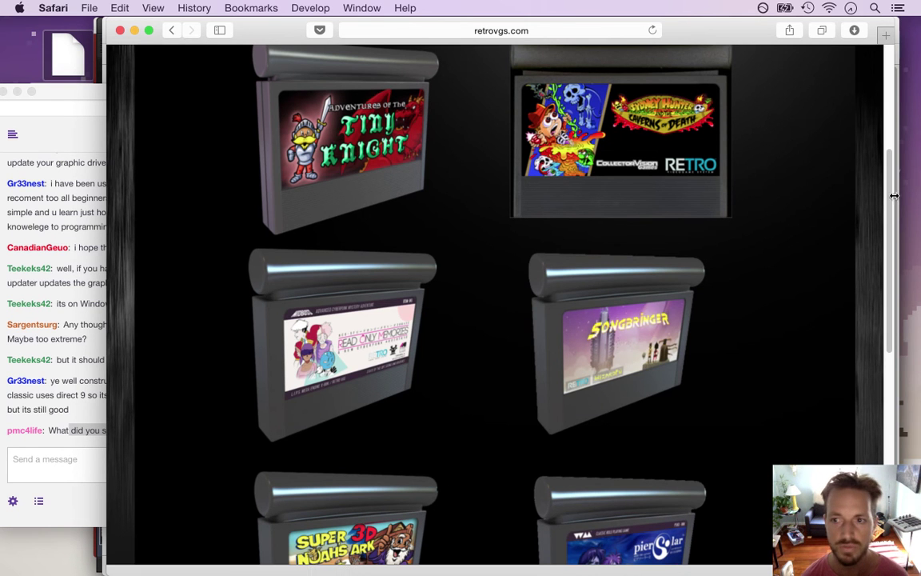
scroll(799, 175, "up", 5)
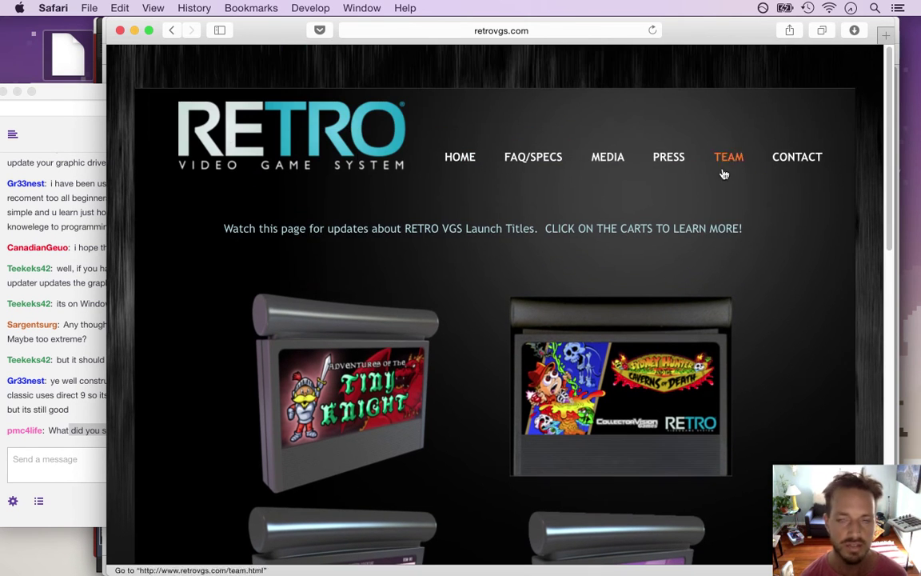
scroll(799, 131, "down", 4)
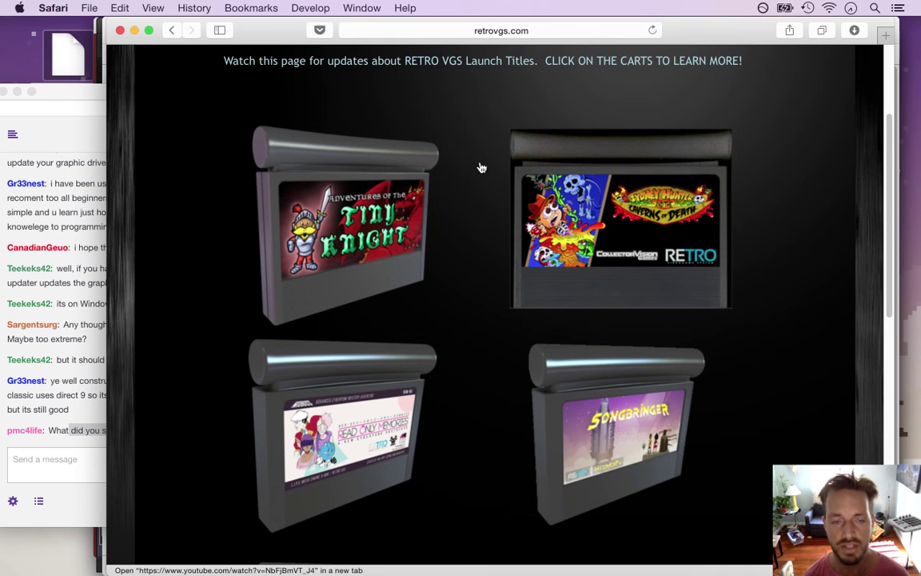
mouse_move(893, 172)
left_mouse_down()
mouse_move(893, 143)
mouse_move(887, 161)
left_mouse_up()
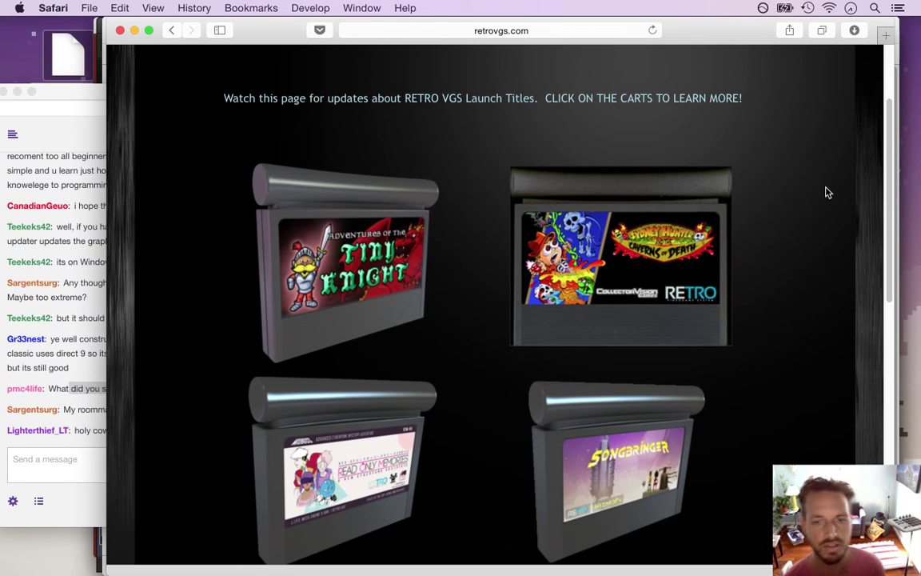
scroll(879, 148, "down", 5)
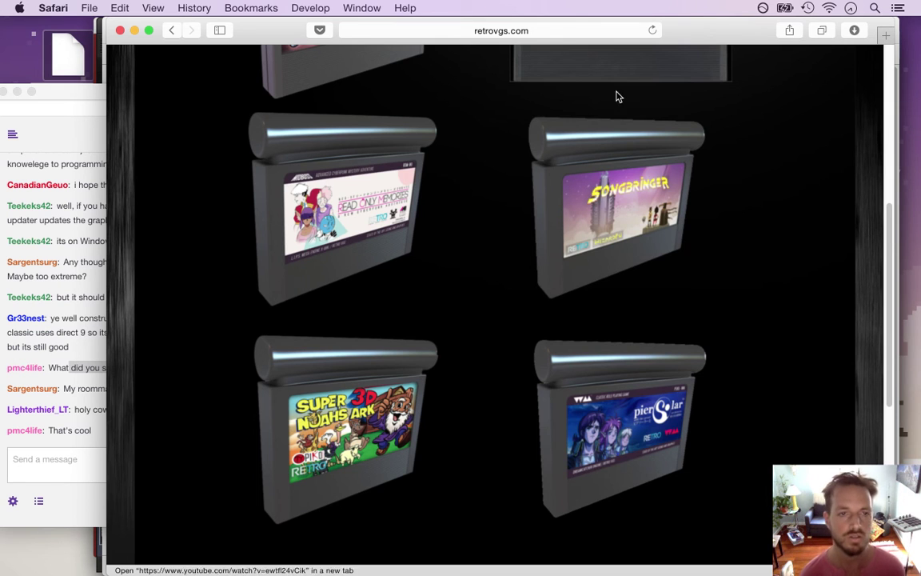
Leave the RETRO VGS site and read the chat question about investing in a system without the benefit of bugfixes.
left_click(173, 30)
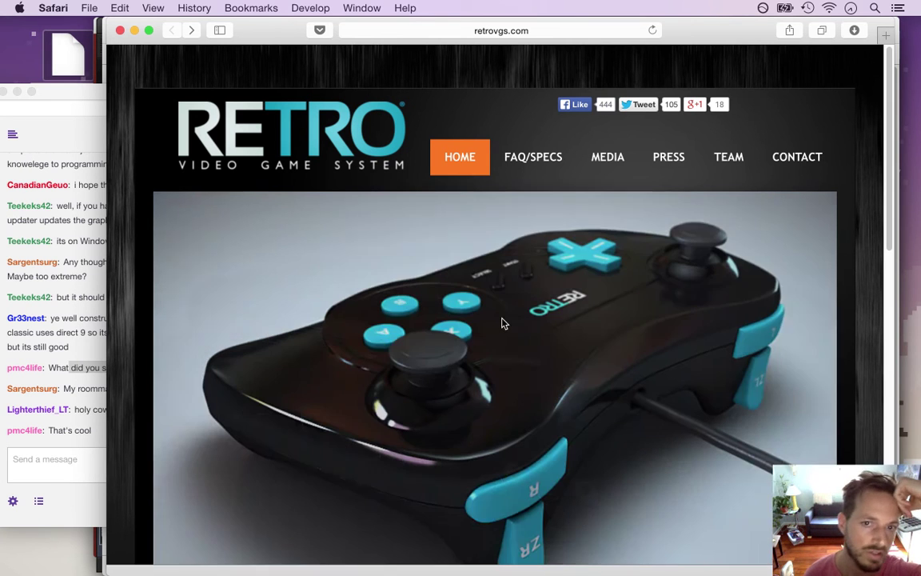
left_click(121, 31)
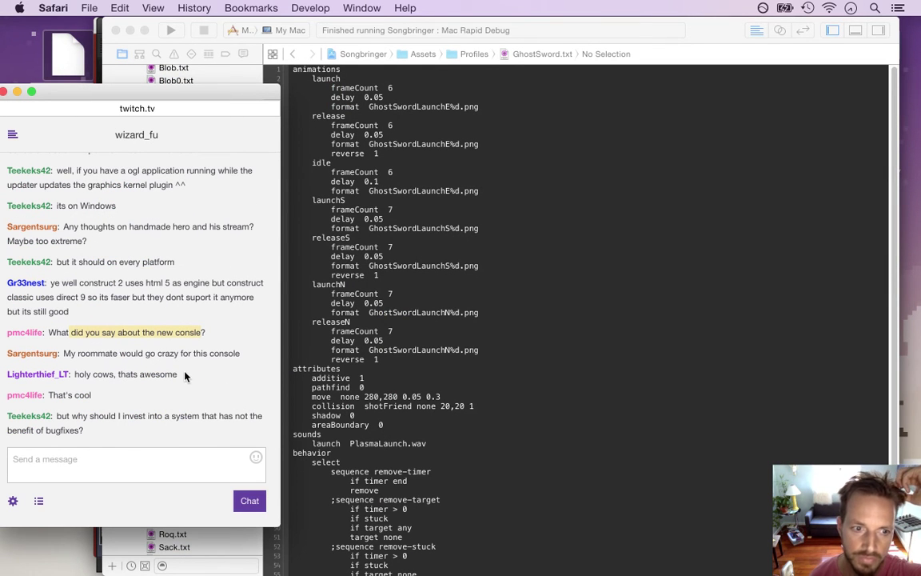
left_click(62, 417)
left_click_drag(62, 418, 91, 430)
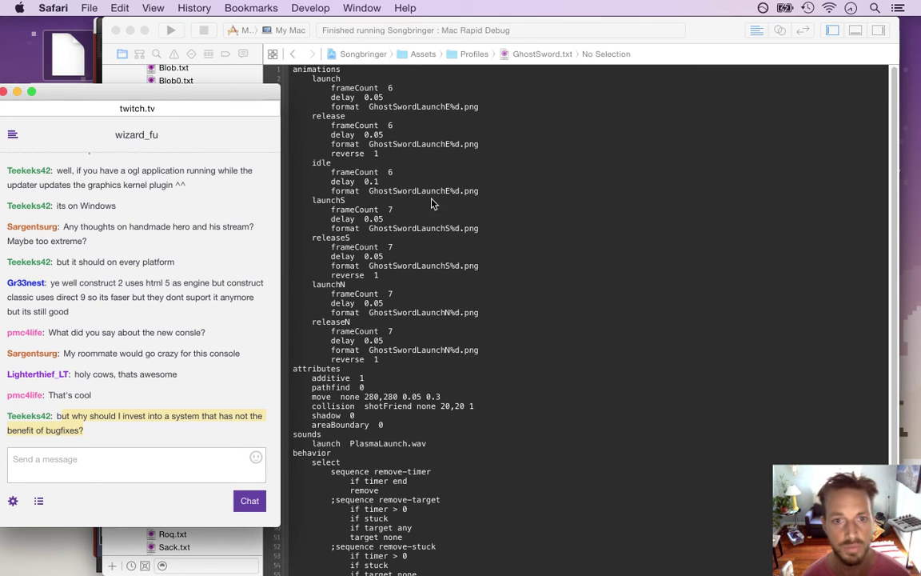
Switch to Xcode and look through the project's file list from the profile files up to the Core and area source files.
left_click(407, 158)
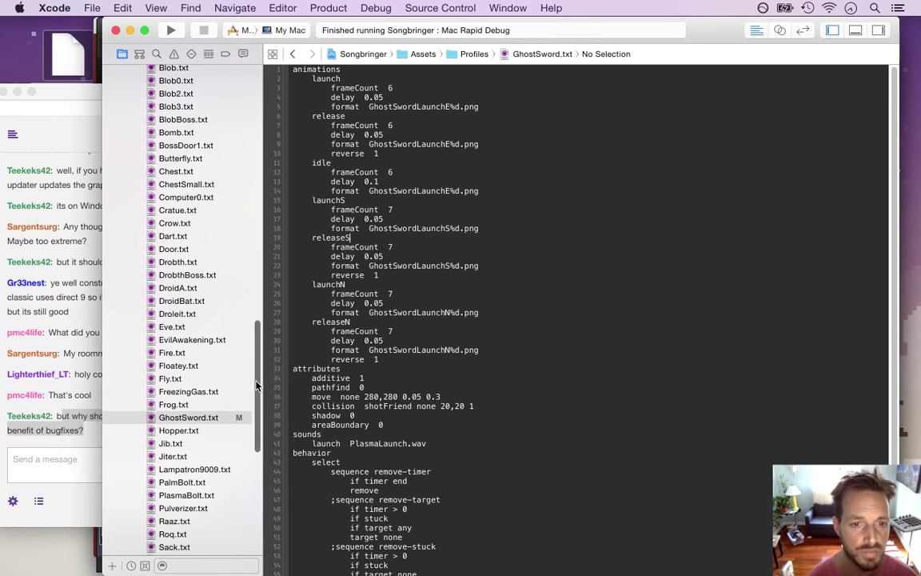
scroll(257, 349, "up", 5)
scroll(260, 334, "up", 4)
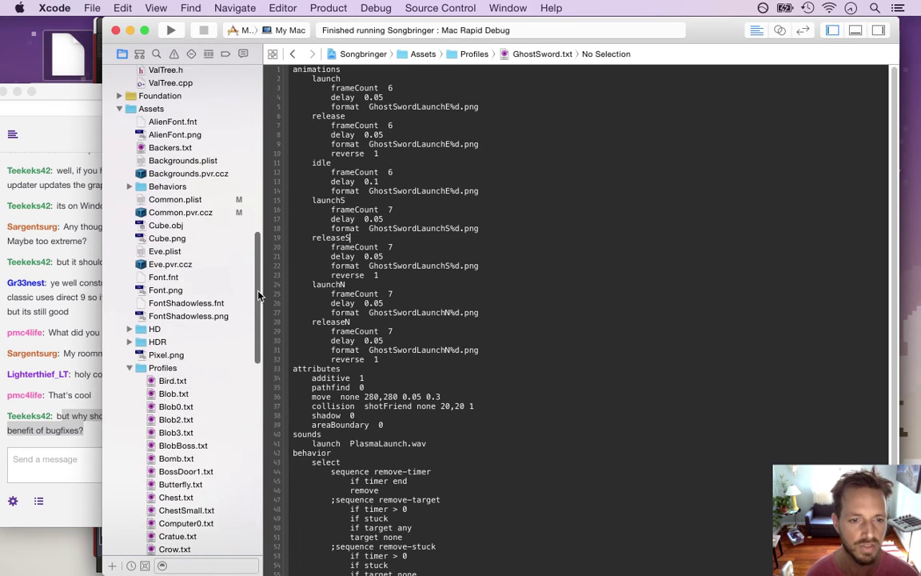
scroll(240, 256, "up", 4)
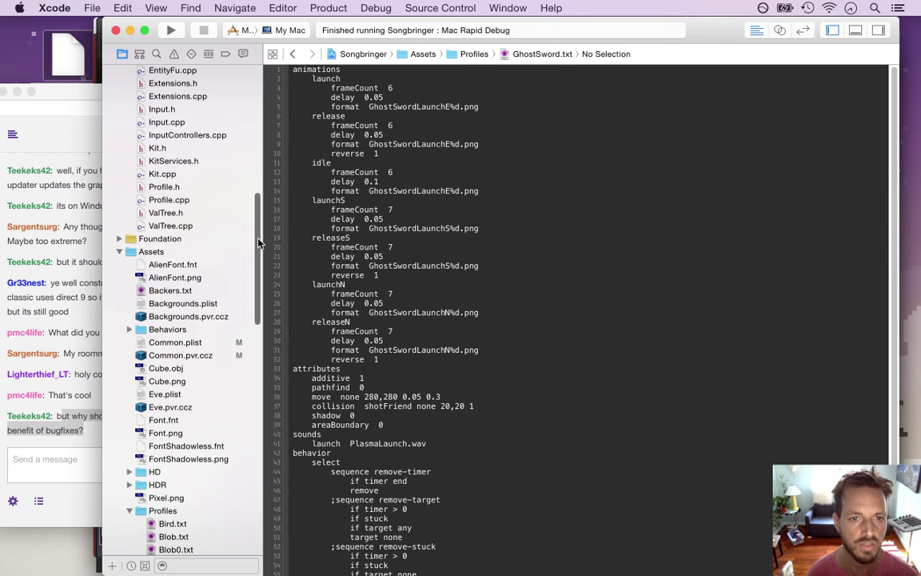
scroll(250, 204, "up", 6)
scroll(261, 189, "up", 2)
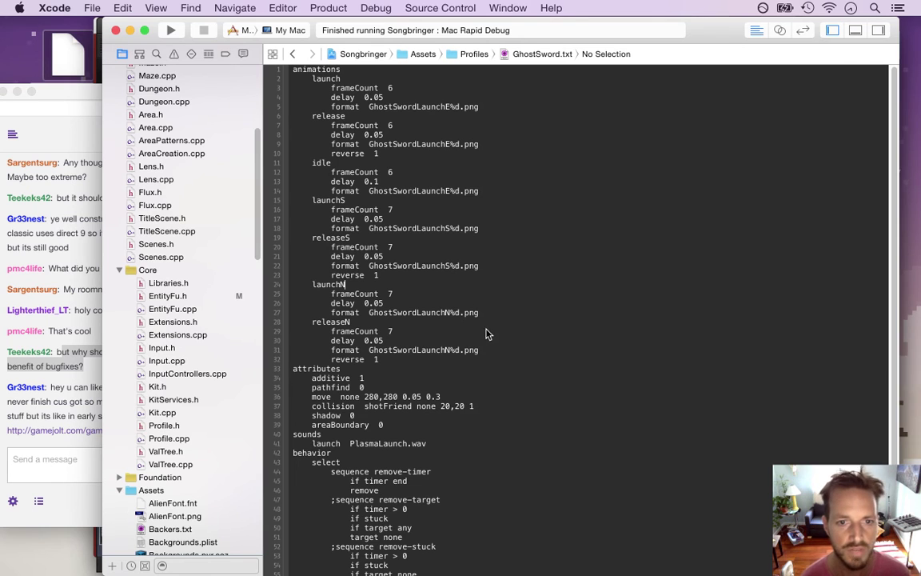
Open the chat's gamejolt.com ThugChase link in a new browser window, look over the page and its first screenshot, and leave the page.
left_click(88, 386)
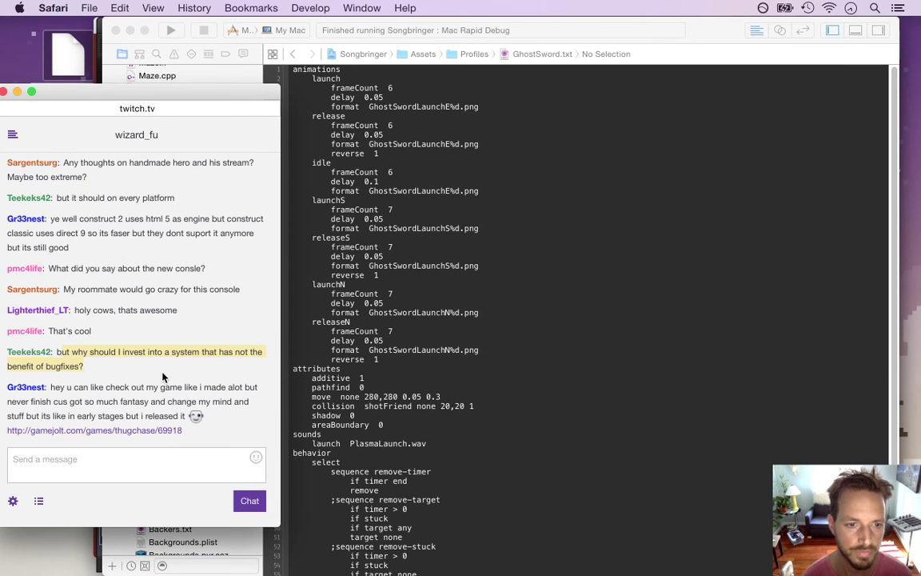
right_click(125, 437)
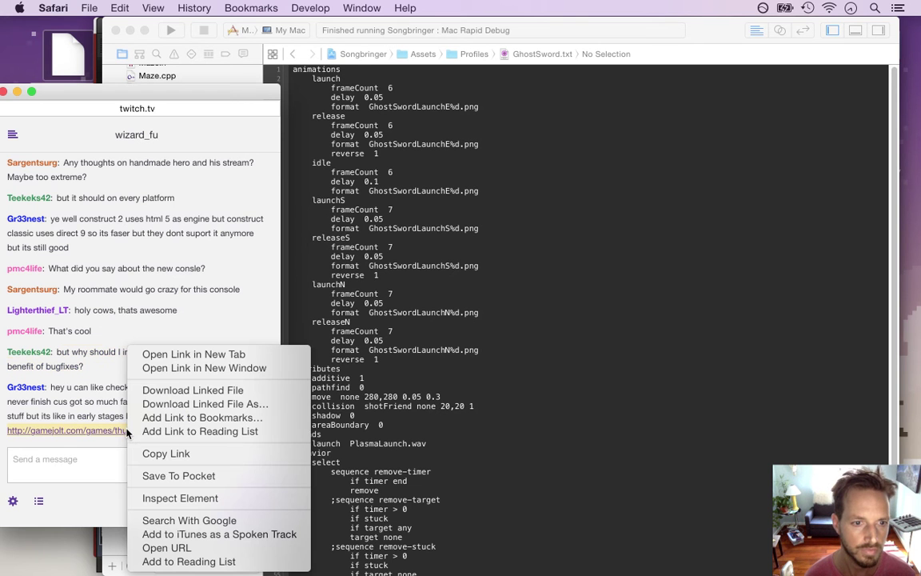
left_click(177, 368)
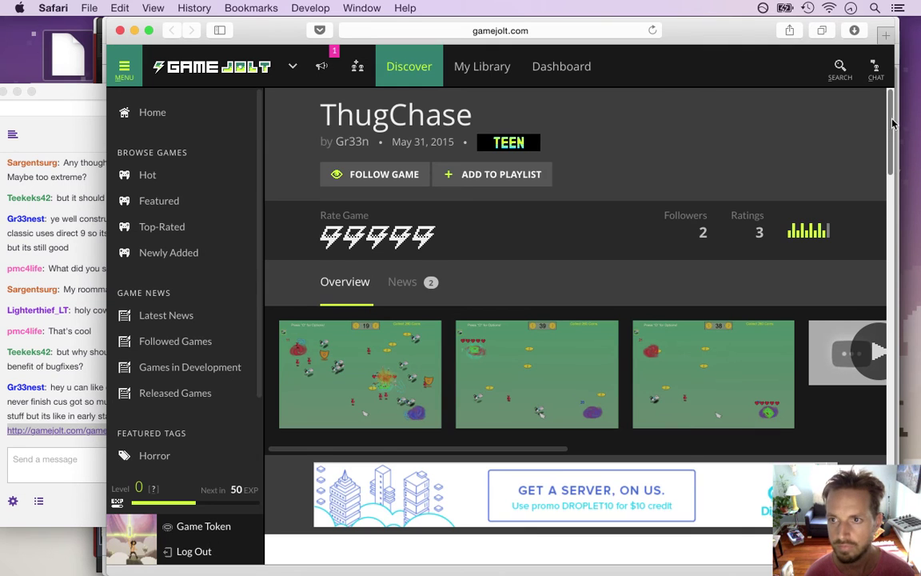
scroll(889, 128, "down", 2)
left_click_drag(893, 127, 857, 148)
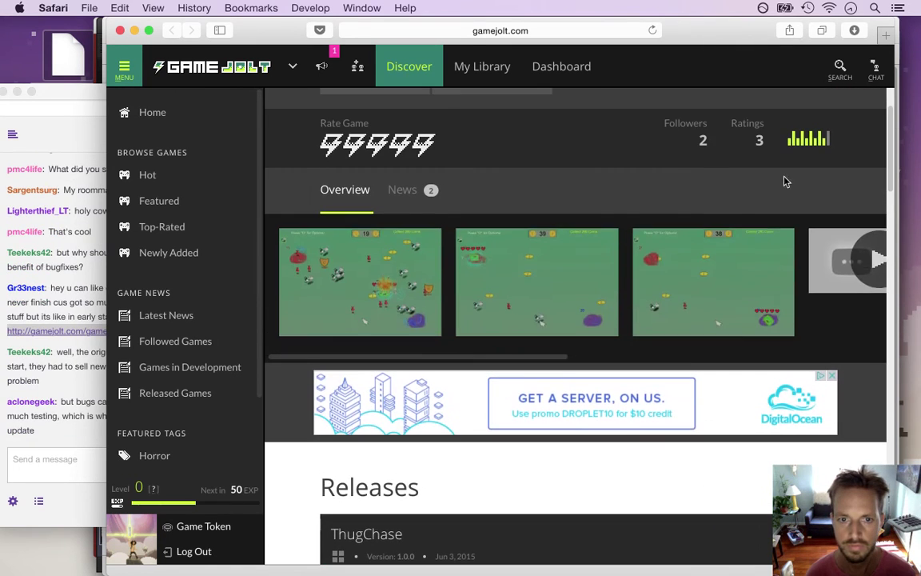
left_click(353, 275)
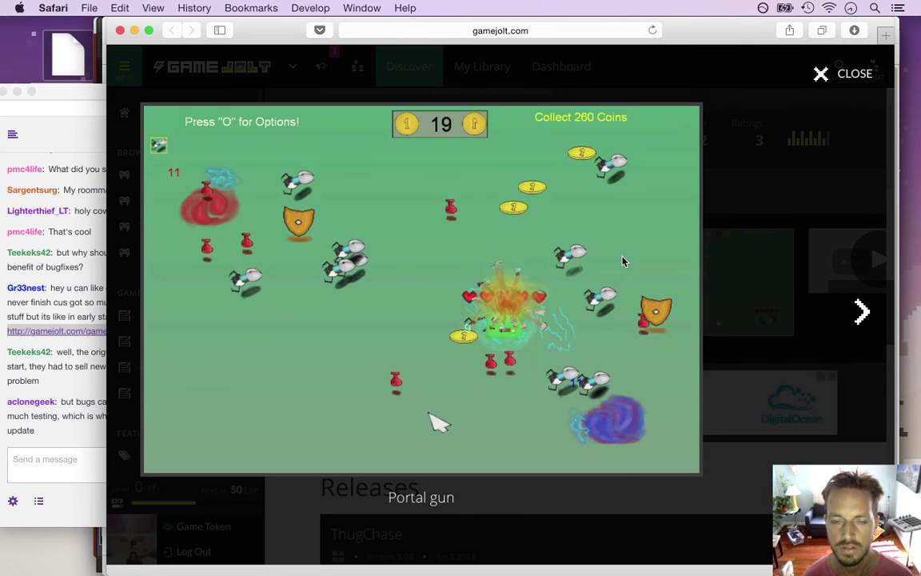
left_click(820, 78)
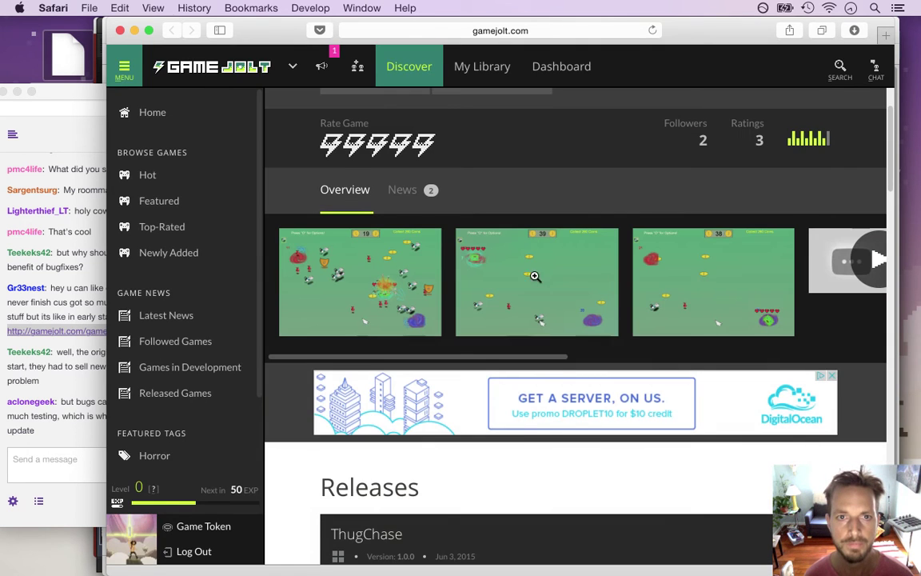
key("super+h")
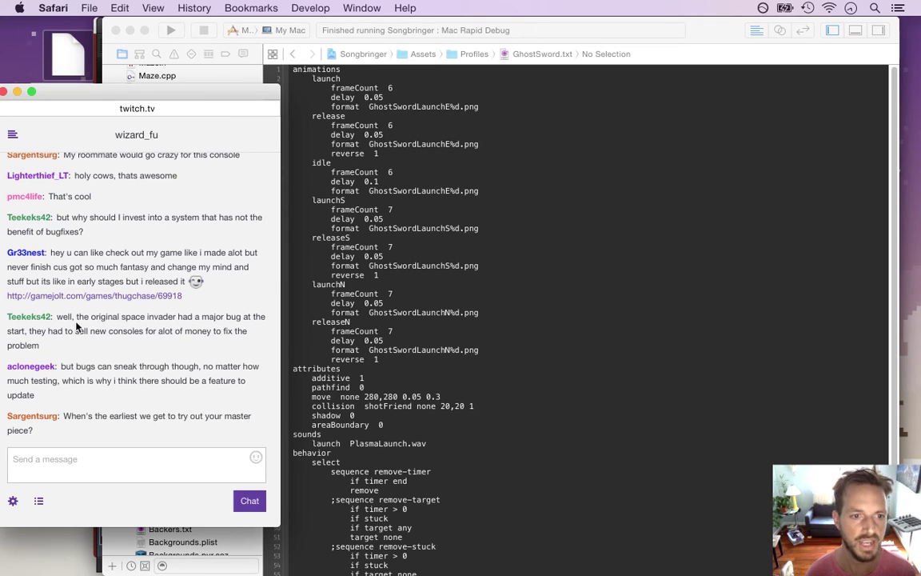
Read the chat messages about the Space Invaders bug, the need for an update feature, and the earliest chance to try the game.
left_click_drag(78, 319, 124, 345)
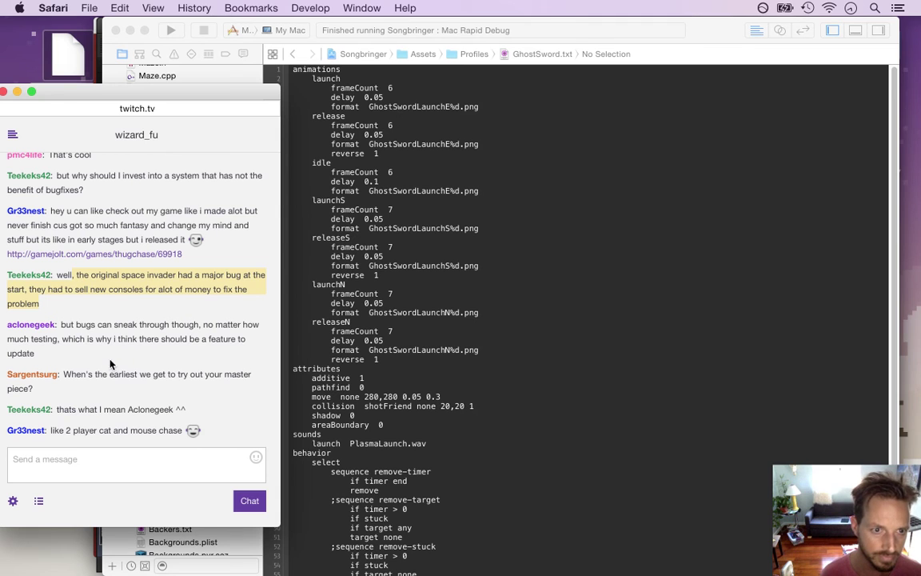
left_click_drag(61, 324, 134, 354)
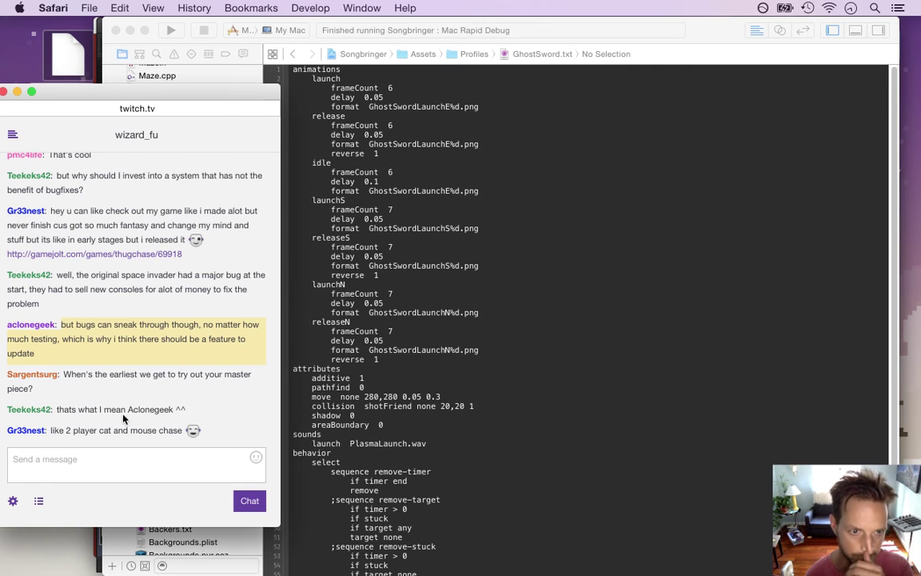
left_click(60, 377)
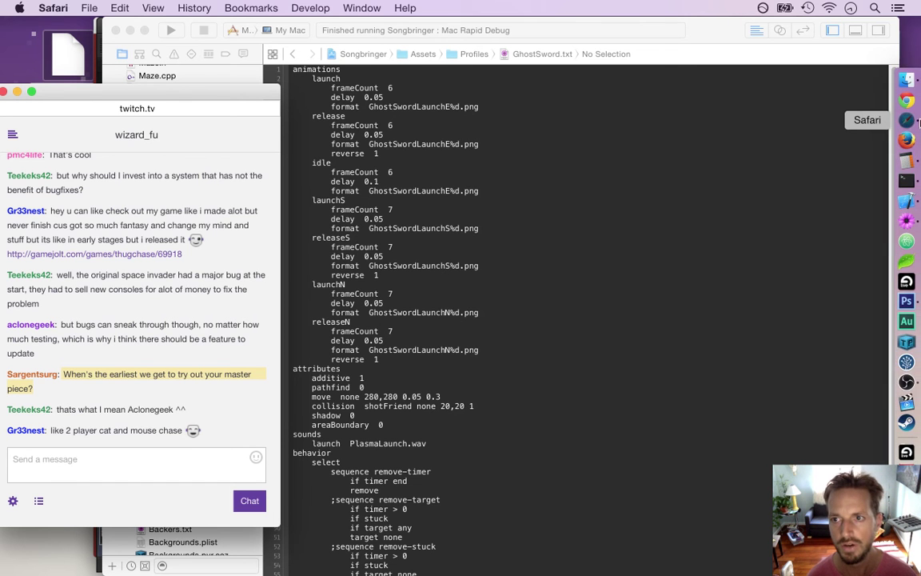
Open songbringer.com in a new browser window and look at the home page down to its navigation links and trailer.
key("super+n")
type("songbringer.com")
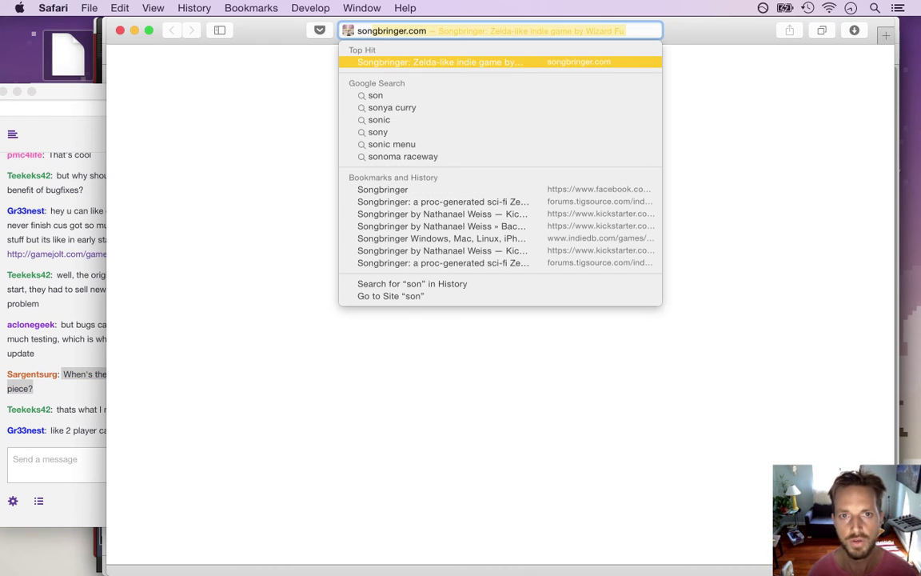
key("Return")
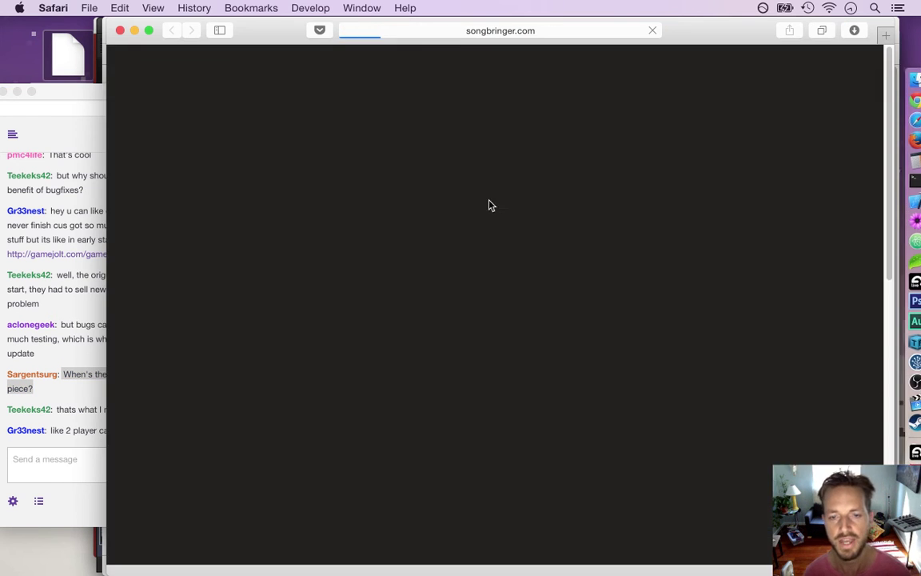
scroll(887, 152, "down", 3)
scroll(888, 168, "down", 1)
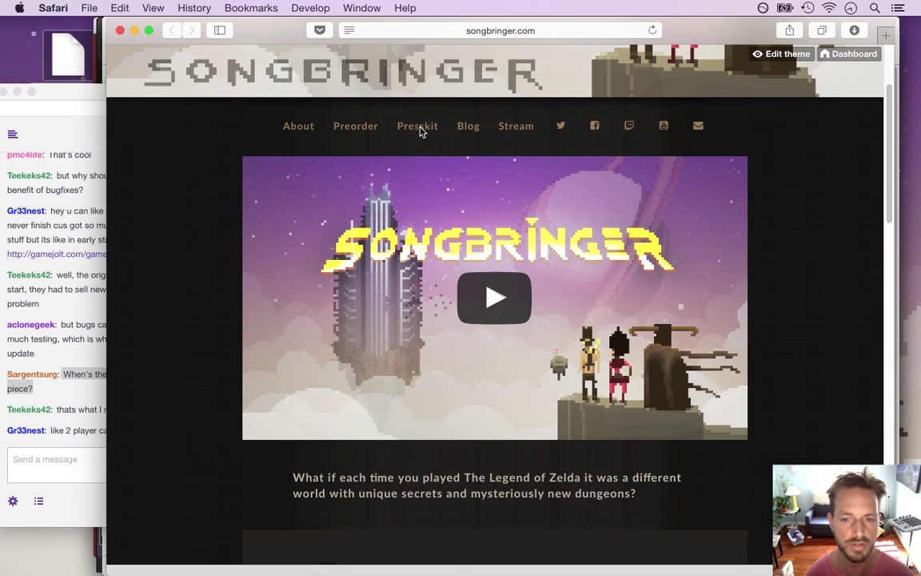
Look through the Songbringer preorder page, close its window, and read the chat message about a 2 player cat and mouse chase.
left_click(355, 127)
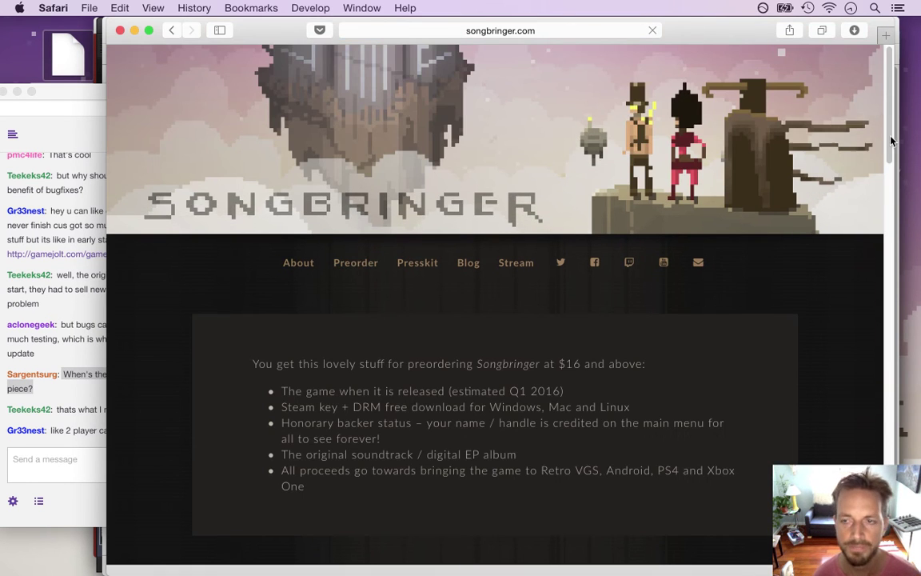
scroll(886, 120, "down", 10)
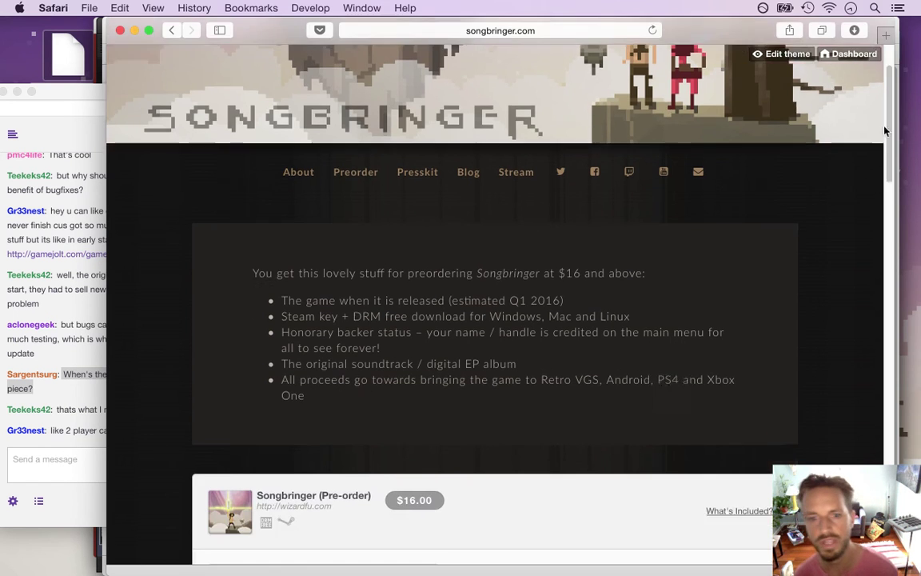
scroll(878, 196, "down", 10)
scroll(876, 298, "up", 15)
key("super+w")
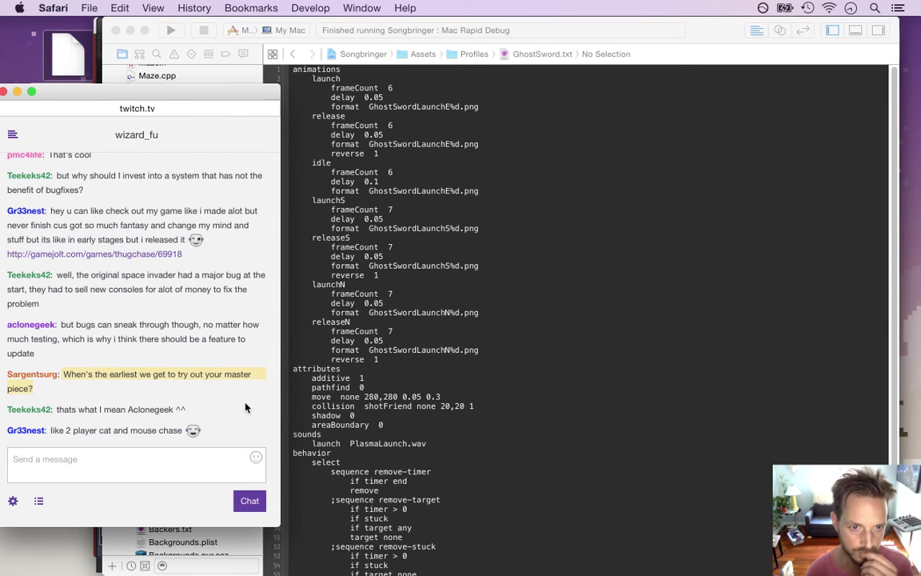
left_click_drag(73, 430, 163, 431)
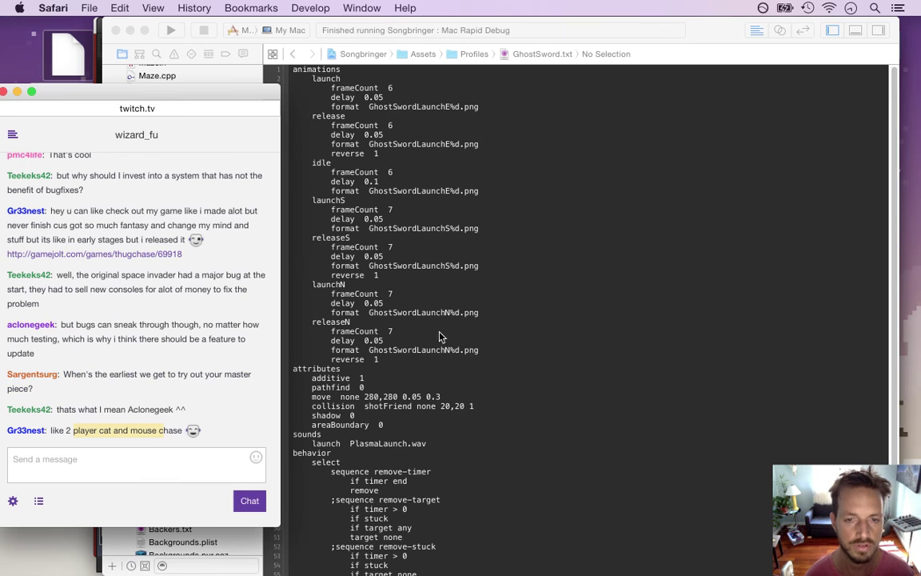
Switch to Xcode, open Component.cpp, and highlight the item definitions from kItemGhostSword to kItemFearSword.
left_click(439, 332)
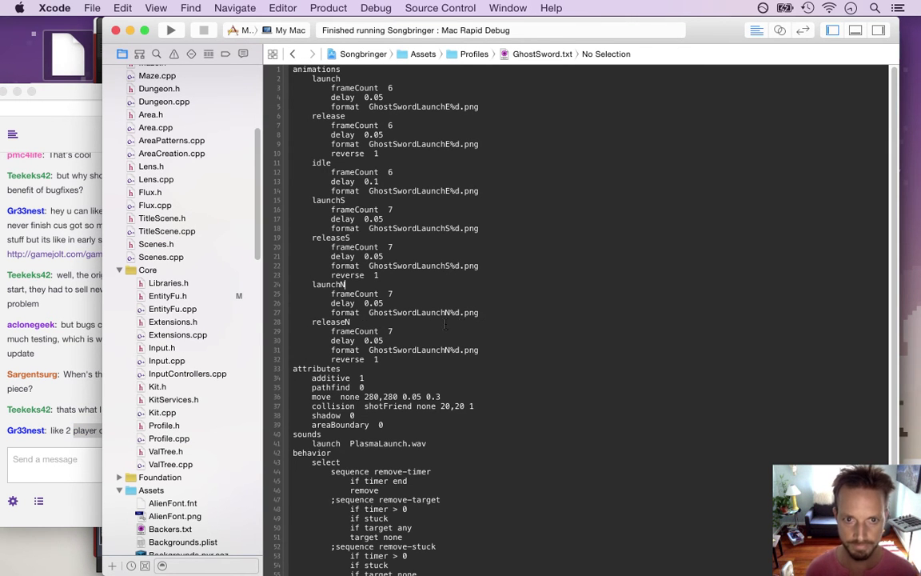
scroll(232, 152, "up", 10)
left_click(193, 201)
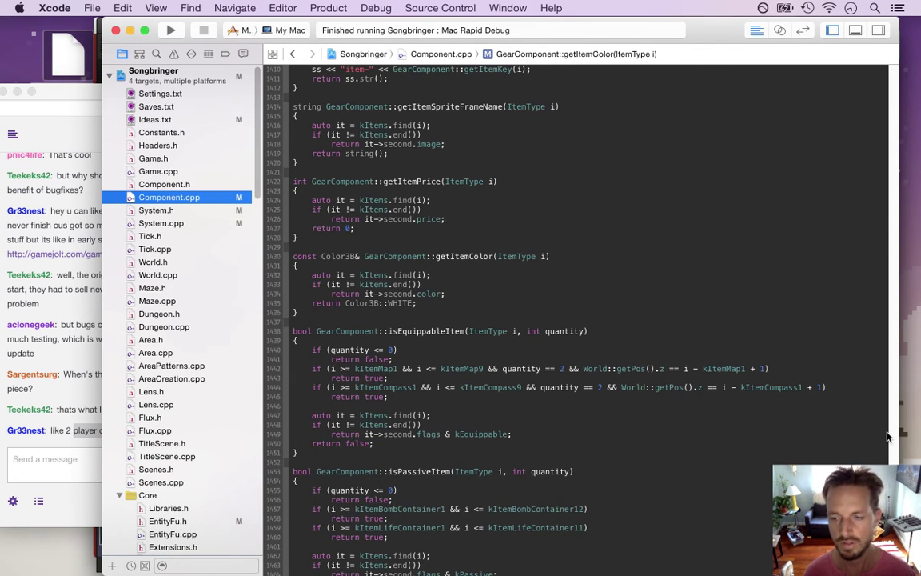
scroll(868, 160, "up", 20)
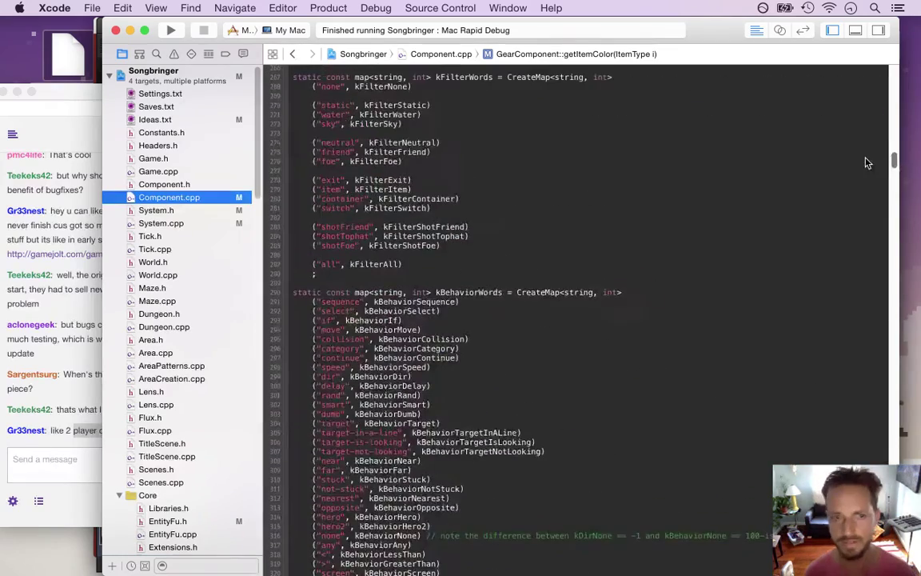
scroll(868, 160, "up", 10)
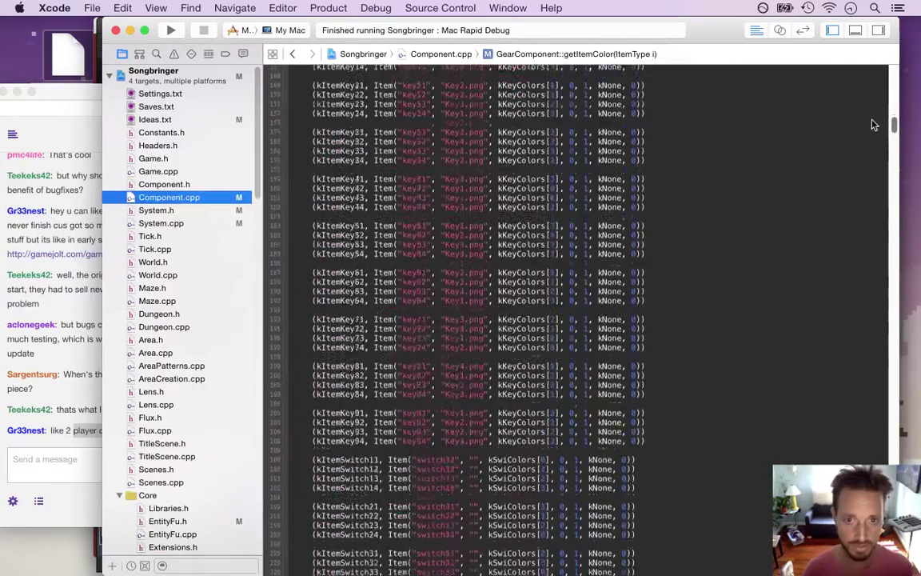
scroll(875, 116, "up", 6)
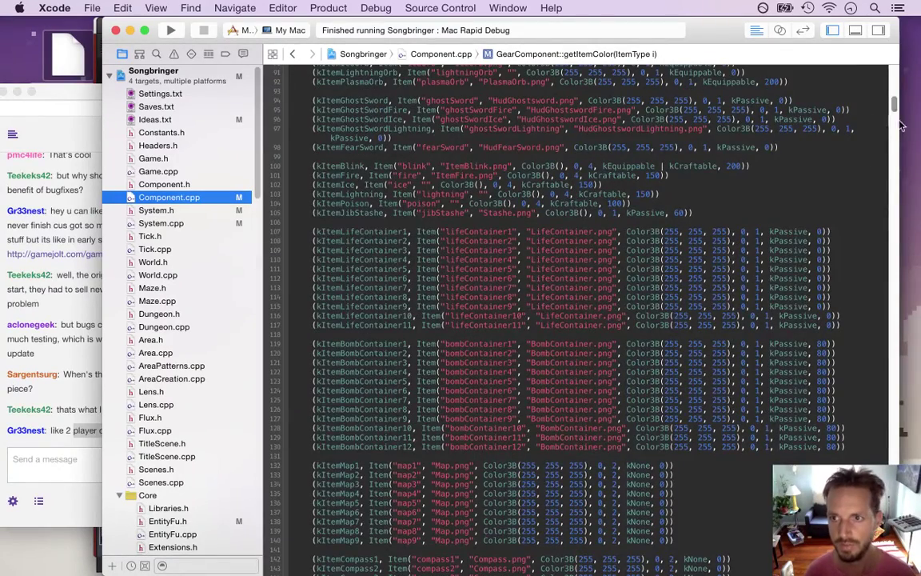
scroll(635, 180, "up", 5)
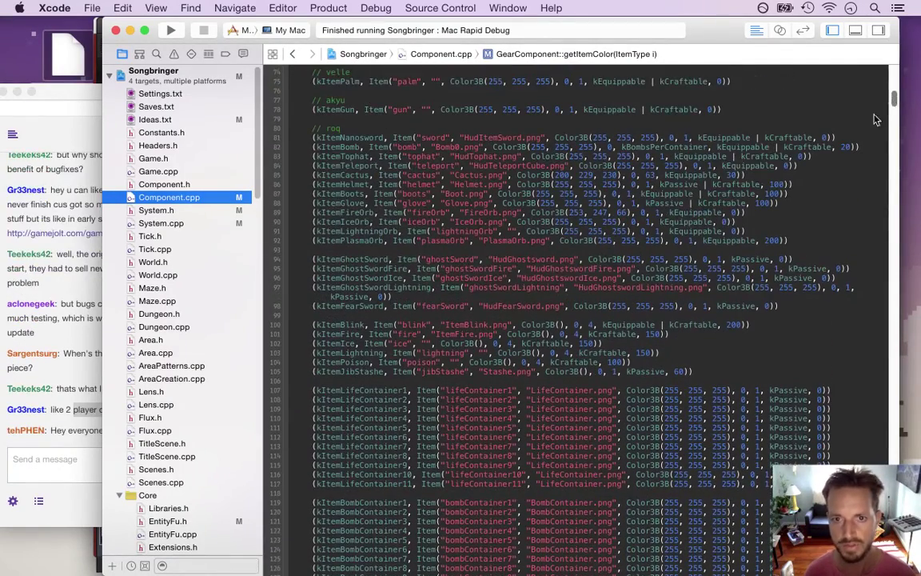
left_click(514, 296)
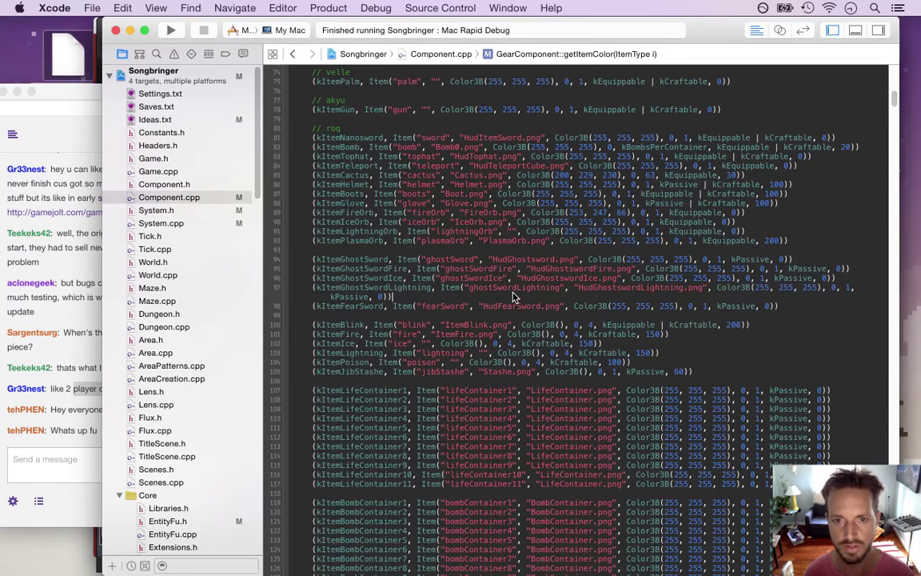
left_click_drag(465, 260, 491, 307)
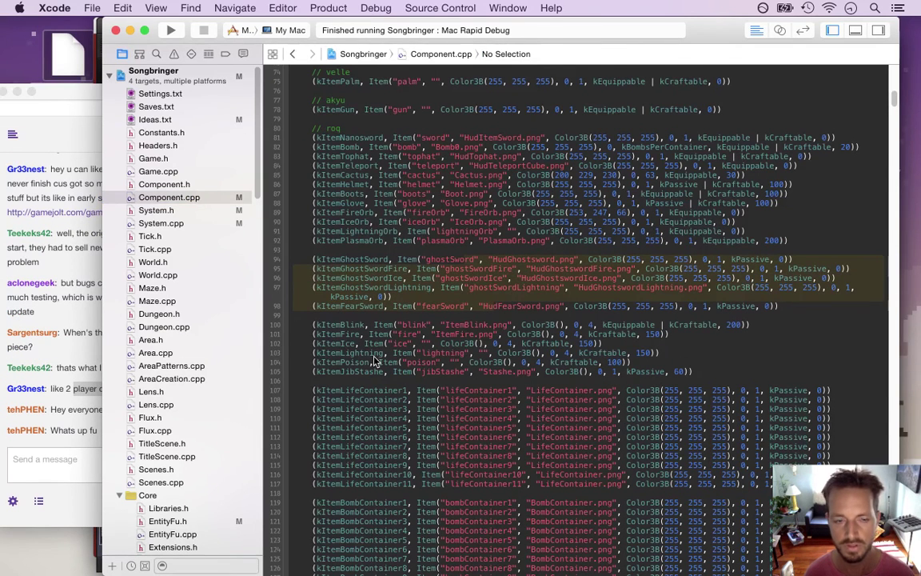
Return to the Twitch chat and read the two newest greeting messages.
left_click(84, 429)
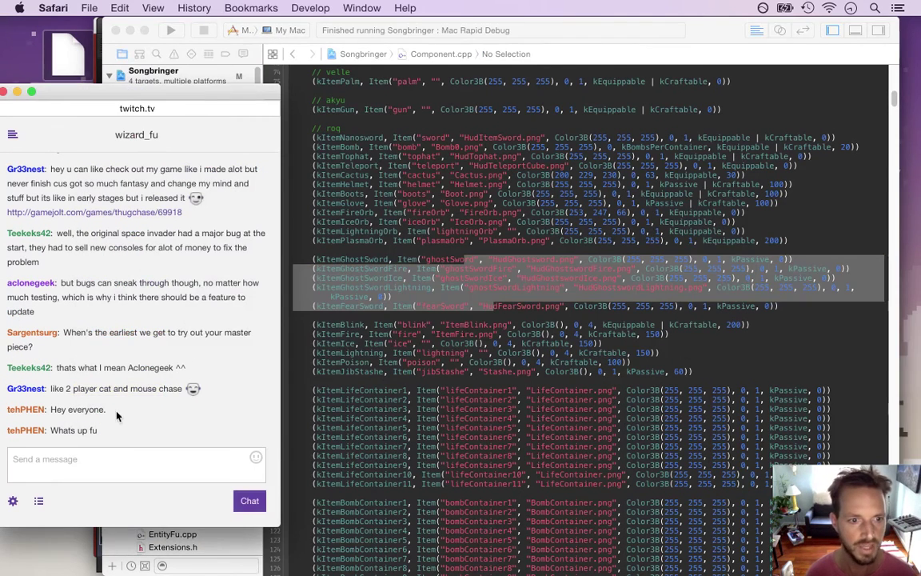
left_click_drag(51, 409, 105, 409)
key("super+Tab")
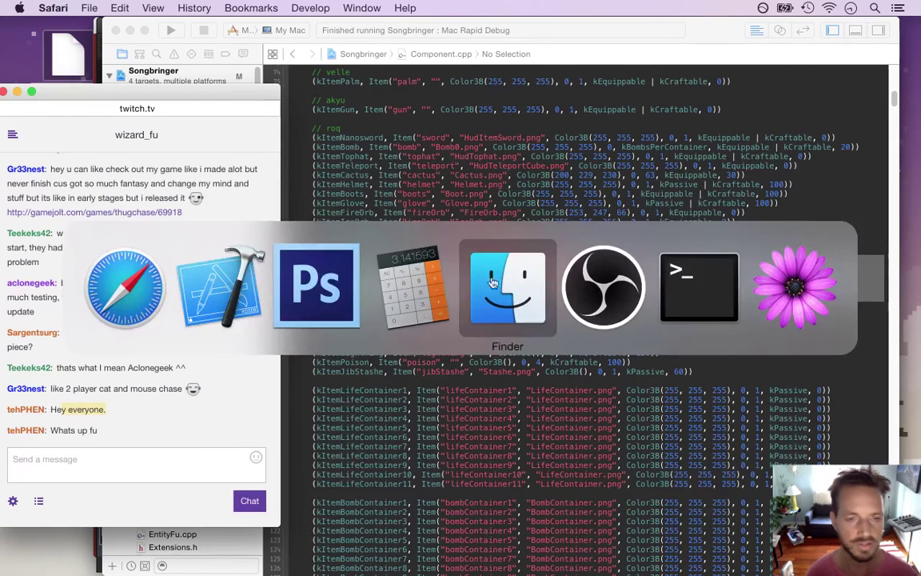
left_click(74, 430)
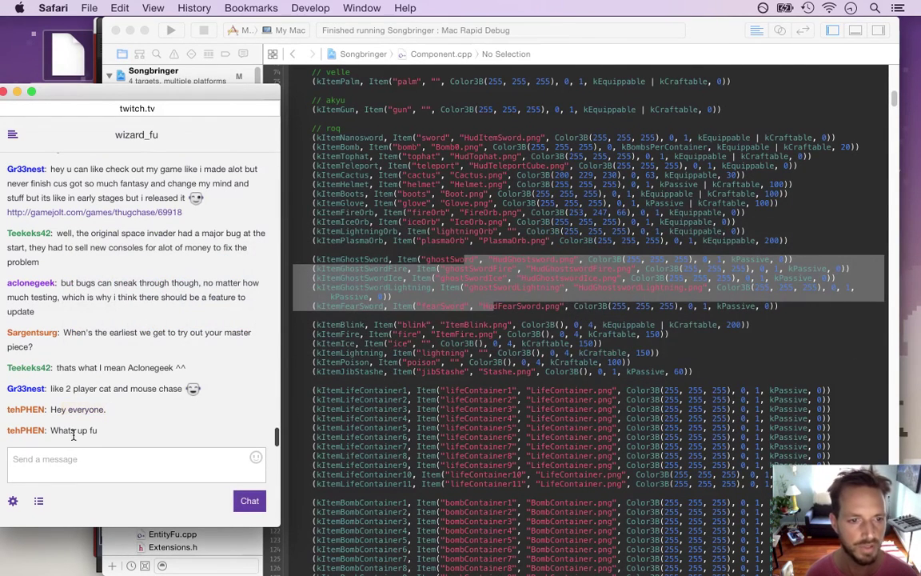
left_click_drag(73, 414, 113, 426)
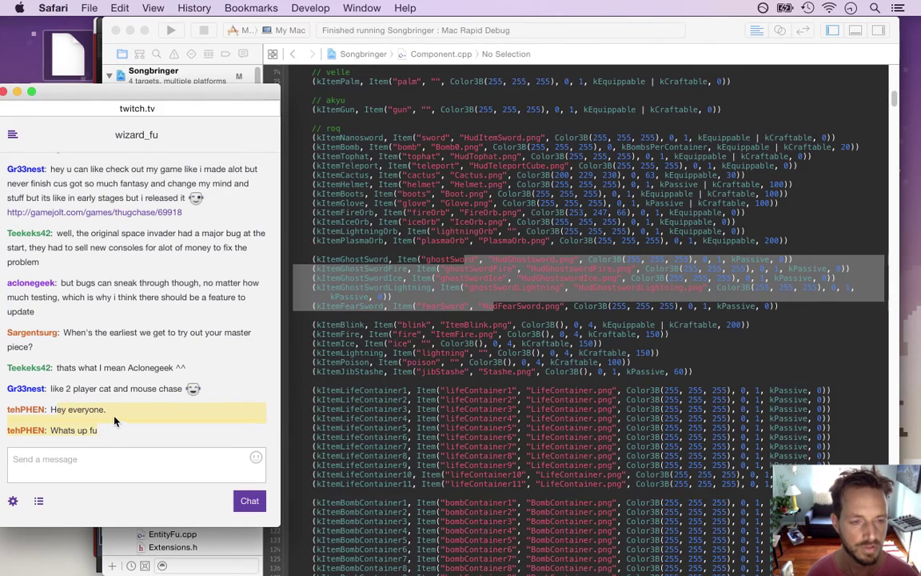
Quit Calculator and switch to Photoshop.
key("super+Tab")
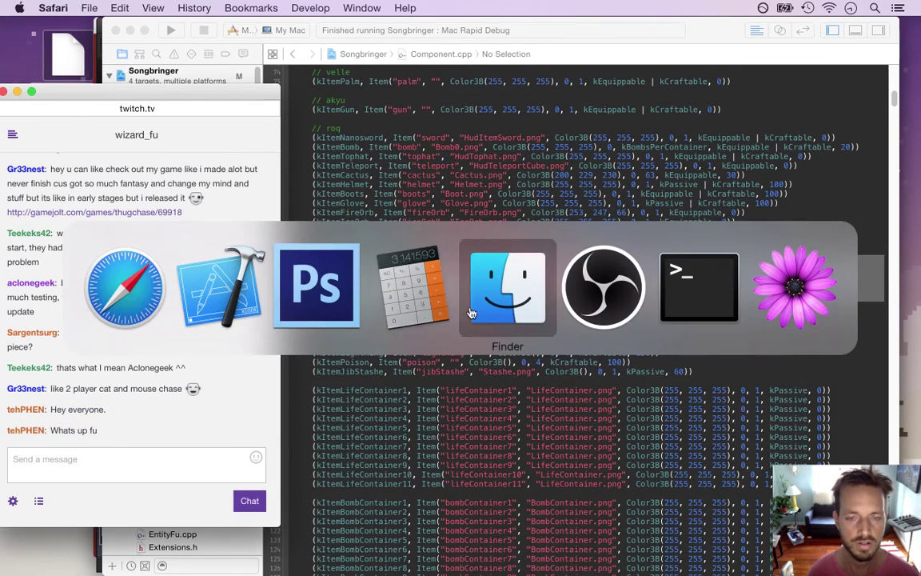
key("super+q")
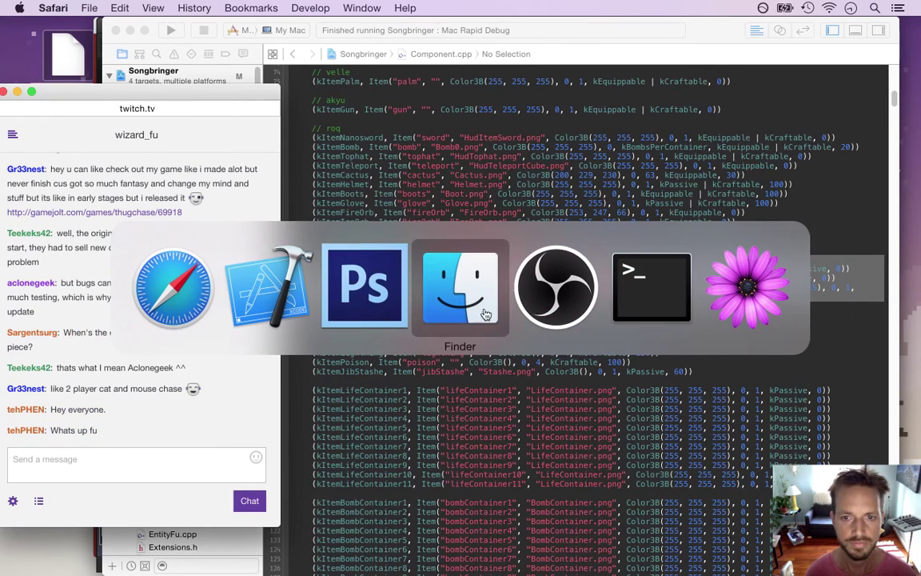
left_click(380, 311)
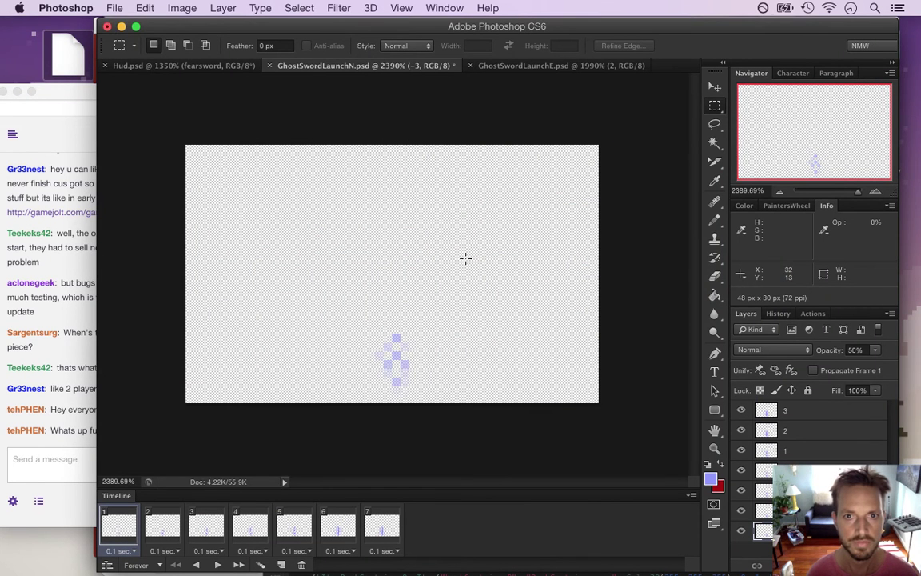
Open the recent file GhostSwordLaunchS.psd and enlarge the ghost sword sprite to fill most of the canvas area.
left_click(124, 7)
mouse_move(214, 94)
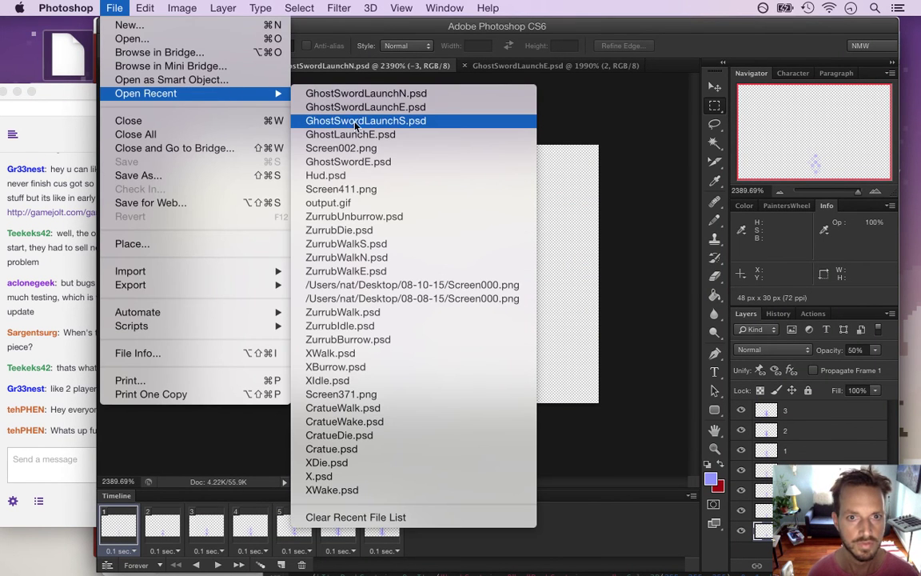
left_click(358, 122)
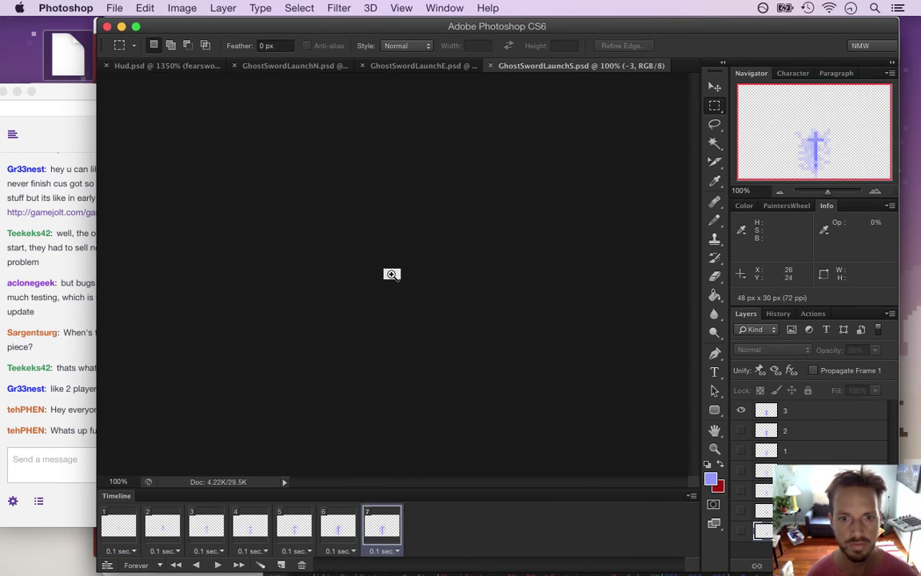
left_click_drag(444, 276, 576, 318)
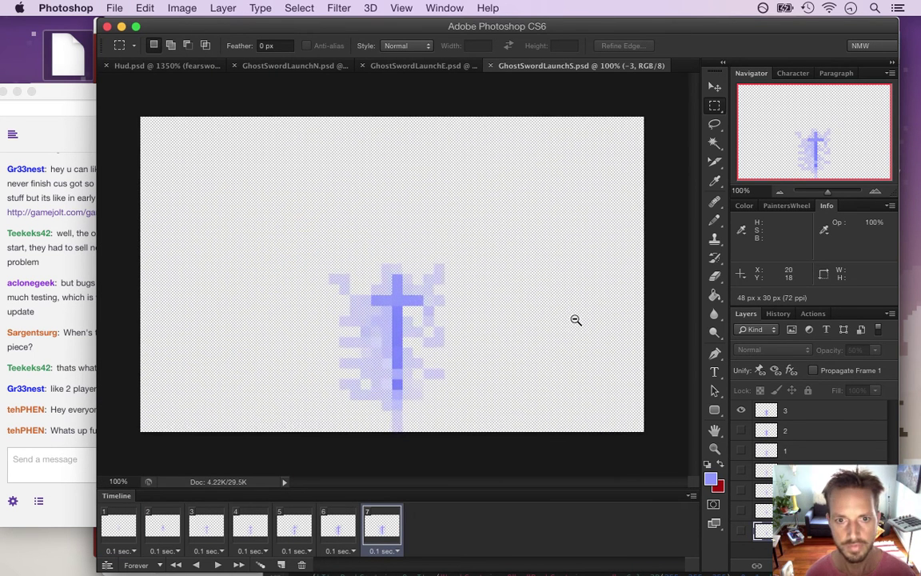
Sample the sword's blue (#7e85ff) as the foreground colour and open the foreground Color Picker.
key("i")
left_click(404, 313)
left_click(710, 485)
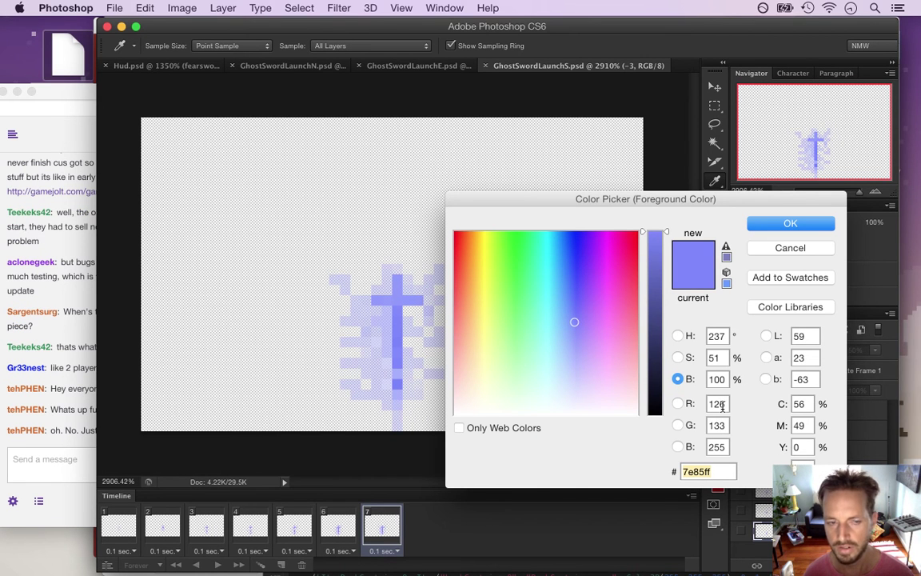
Read the newest Twitch chat message about LudumDare and check the current date and time.
left_click(53, 392)
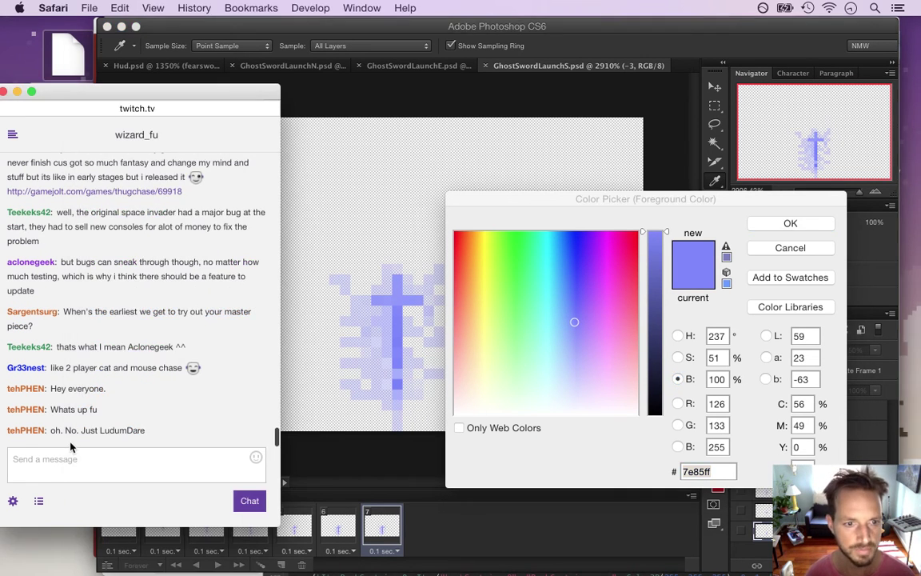
left_click_drag(66, 430, 128, 432)
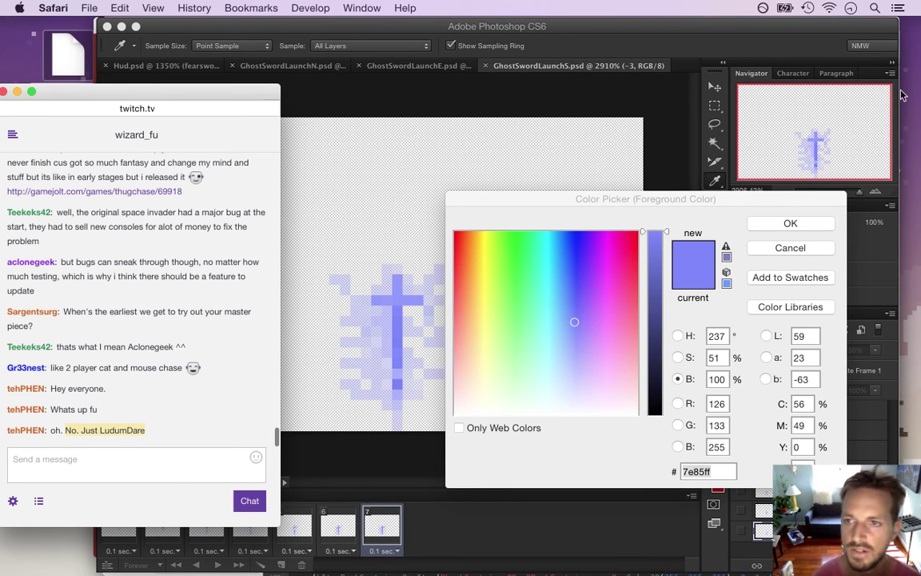
mouse_move(920, 102)
left_click(850, 7)
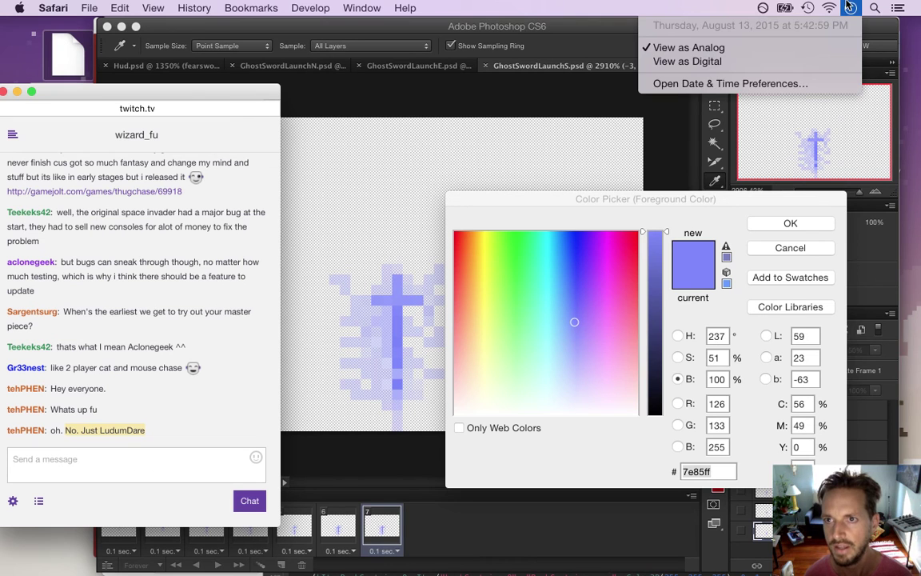
left_click(534, 5)
Switch to Xcode and look at the ghost sword item definitions in Component.cpp.
left_click(717, 285)
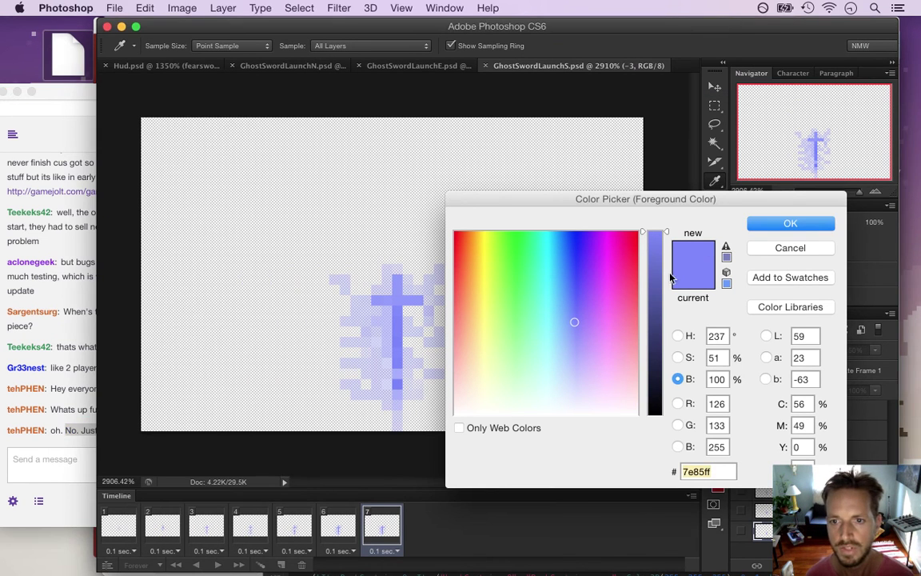
key("super+Tab")
key("super+Tab")
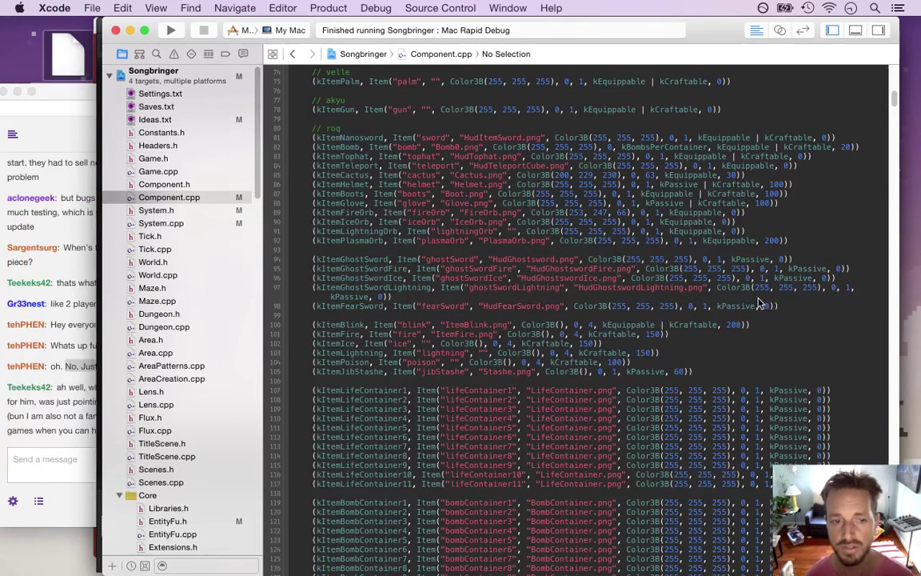
Return to the Twitch chat and read the new messages about consoles, next Friday, animation tools and the Ouya, highlighting them while reading.
left_click(87, 422)
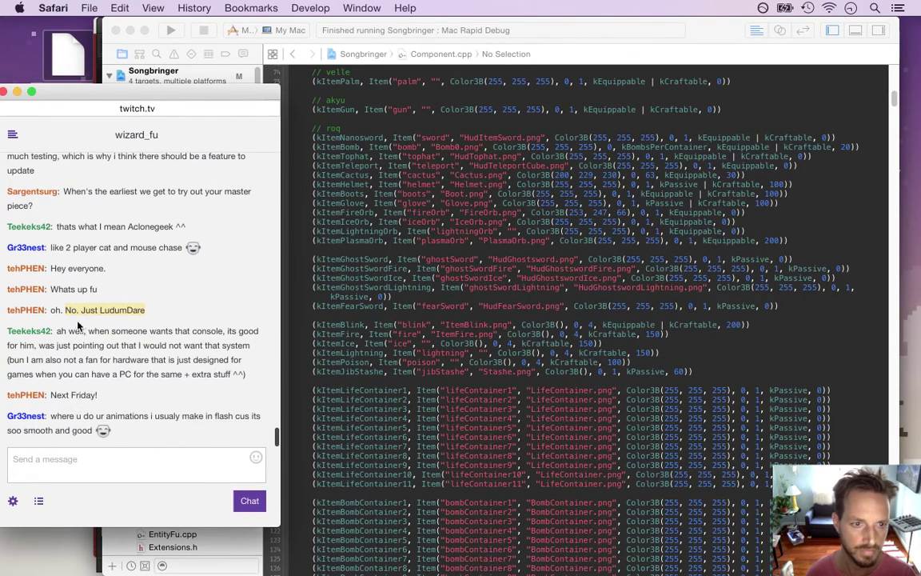
left_click_drag(70, 331, 246, 374)
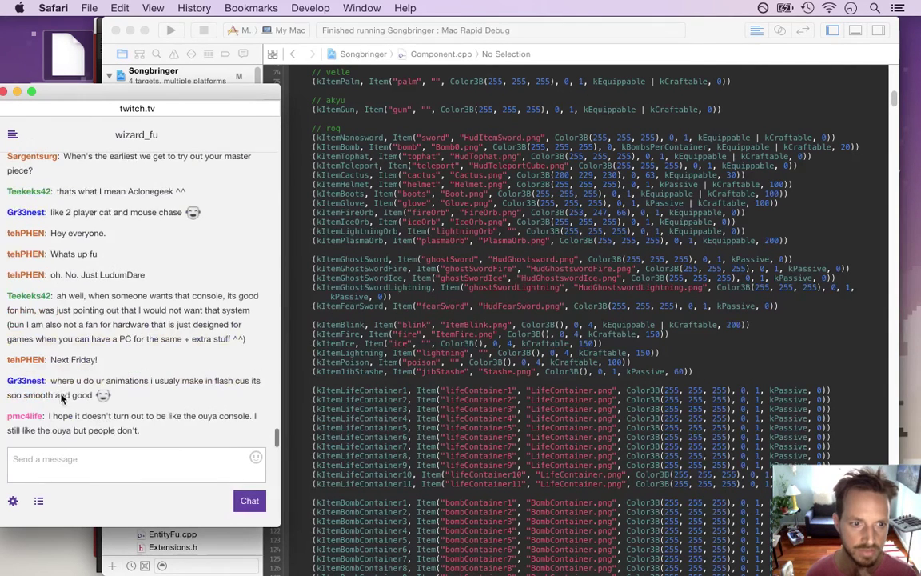
left_click_drag(64, 360, 105, 369)
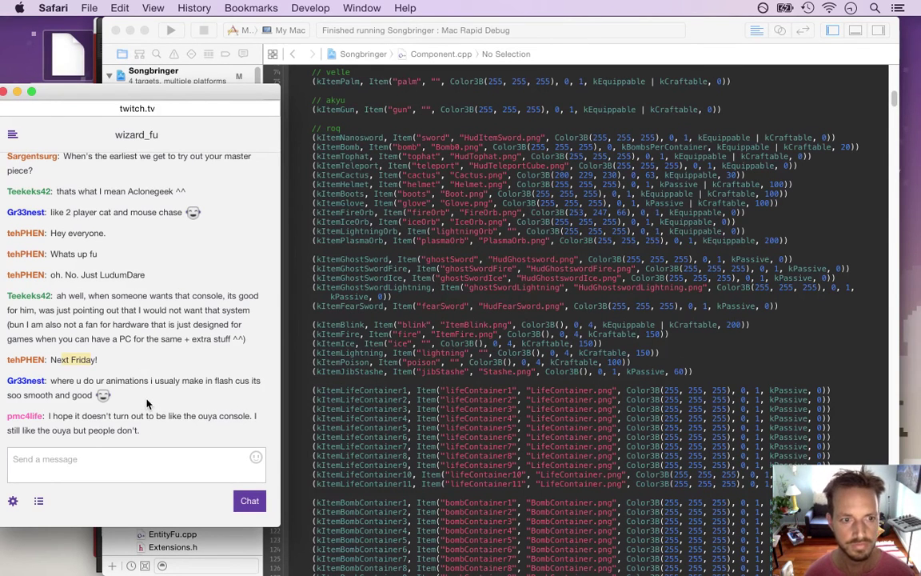
left_click_drag(66, 387, 91, 395)
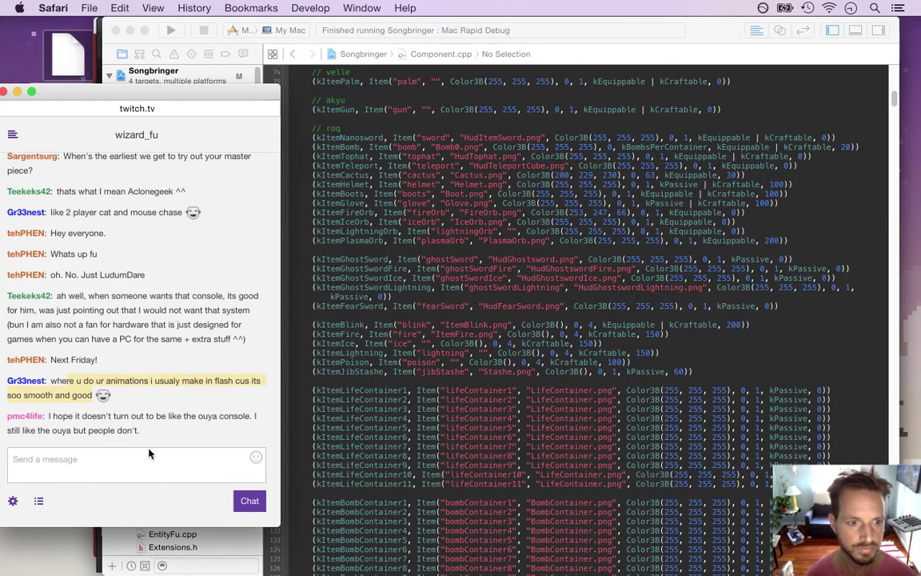
left_click(59, 418)
left_click_drag(49, 416, 162, 475)
left_click(127, 427)
left_click_drag(76, 418, 140, 430)
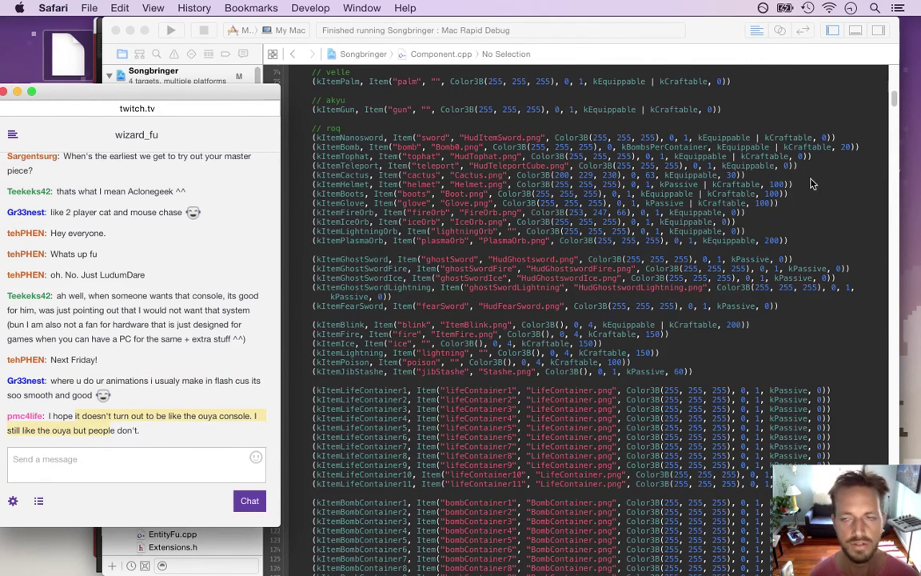
Open a new Safari window and load goodolegamers.com.
mouse_move(920, 116)
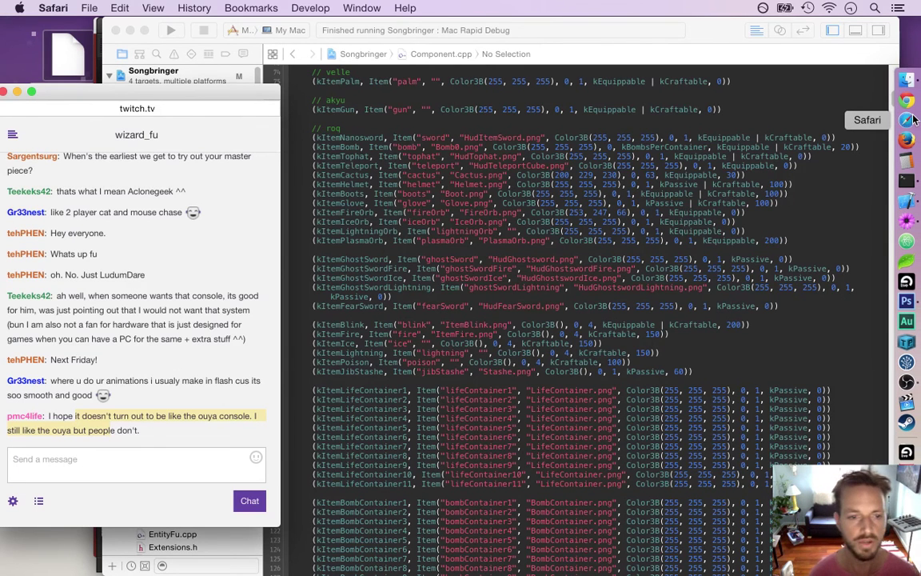
left_click(908, 120)
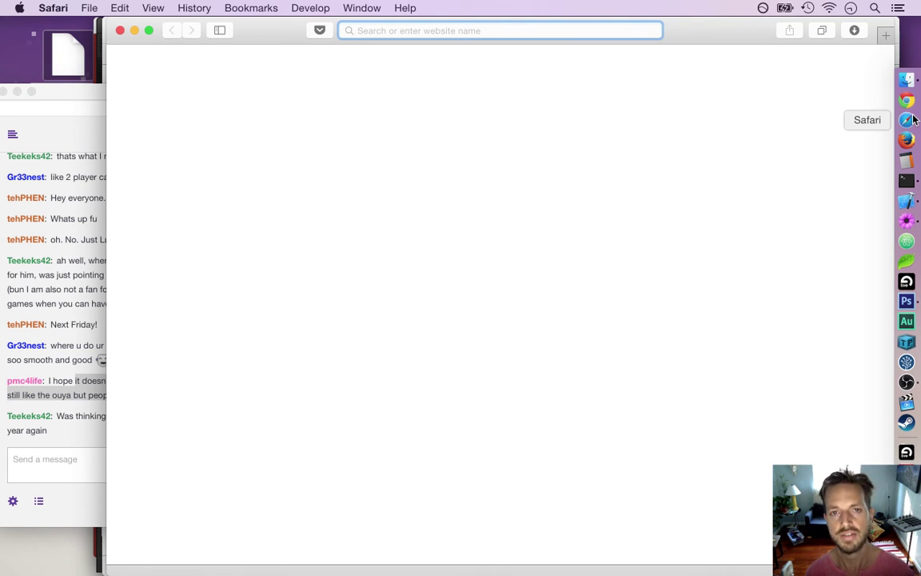
type("goo")
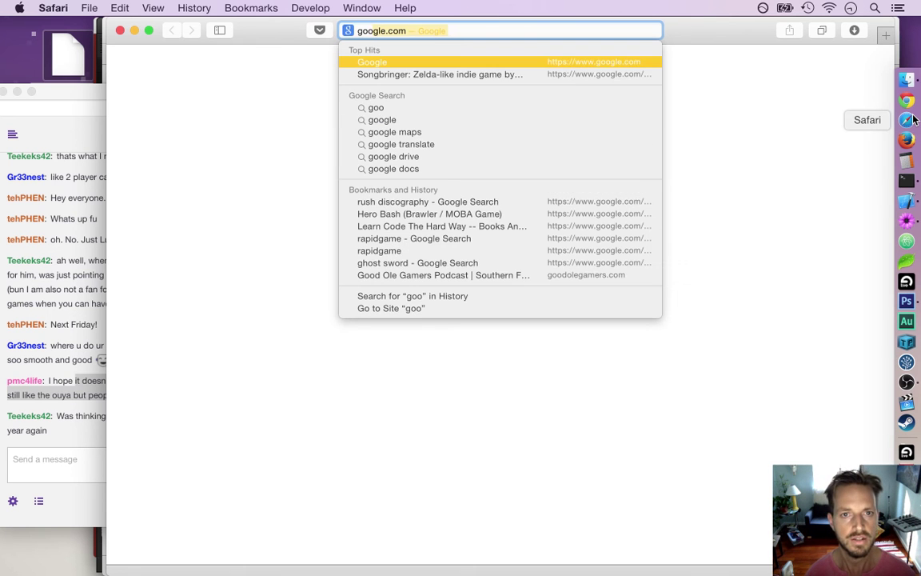
type("do")
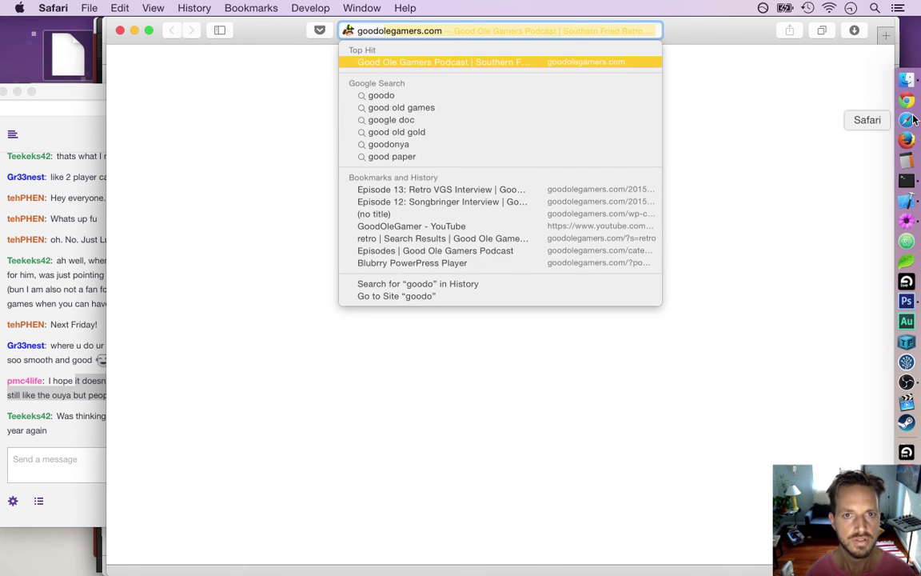
key("Return")
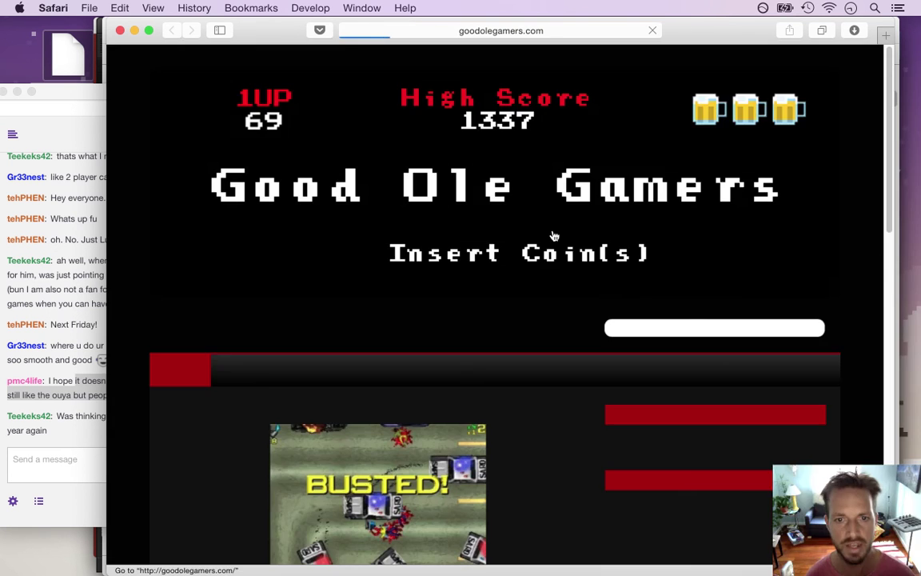
Look over the Good Ole Gamers home page and open the podcast's Episodes archive.
scroll(880, 152, "down", 5)
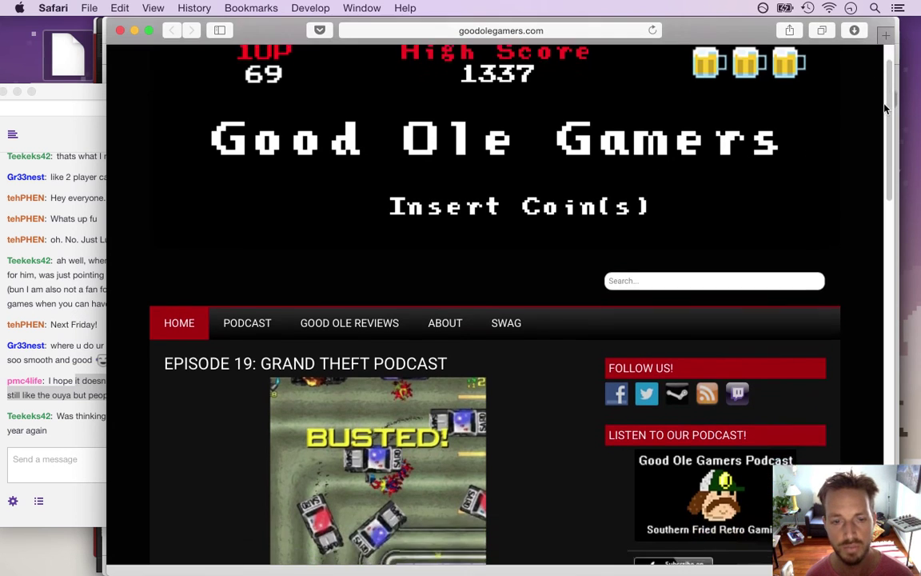
left_click_drag(880, 147, 878, 212)
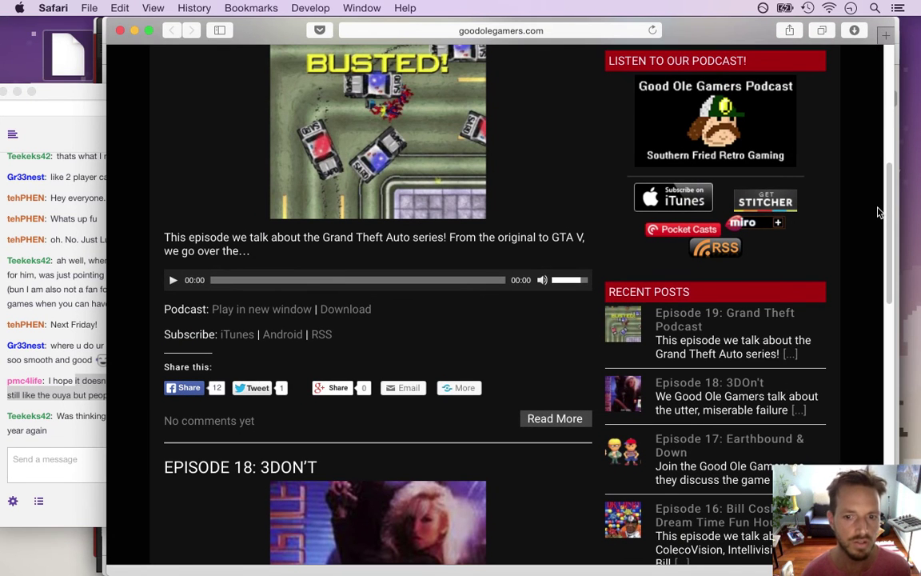
left_click_drag(878, 212, 894, 121)
mouse_move(353, 273)
mouse_move(253, 269)
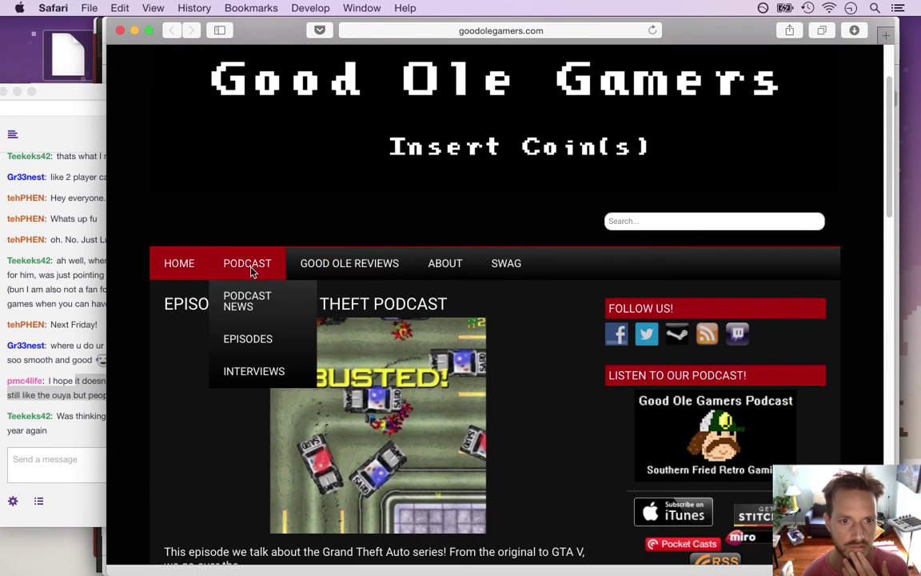
left_click(265, 350)
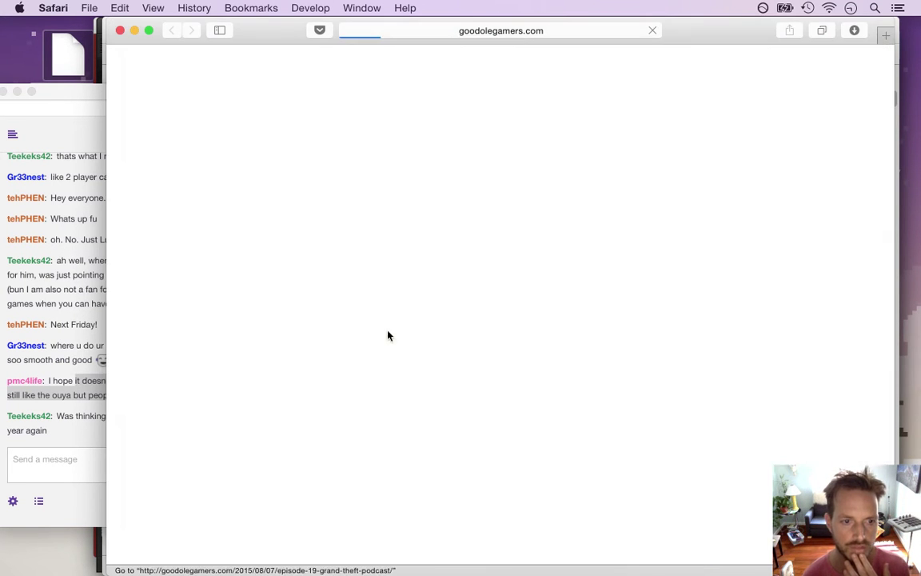
Advance two pages through the Episodes archive to reach the older episodes.
left_click_drag(886, 107, 886, 438)
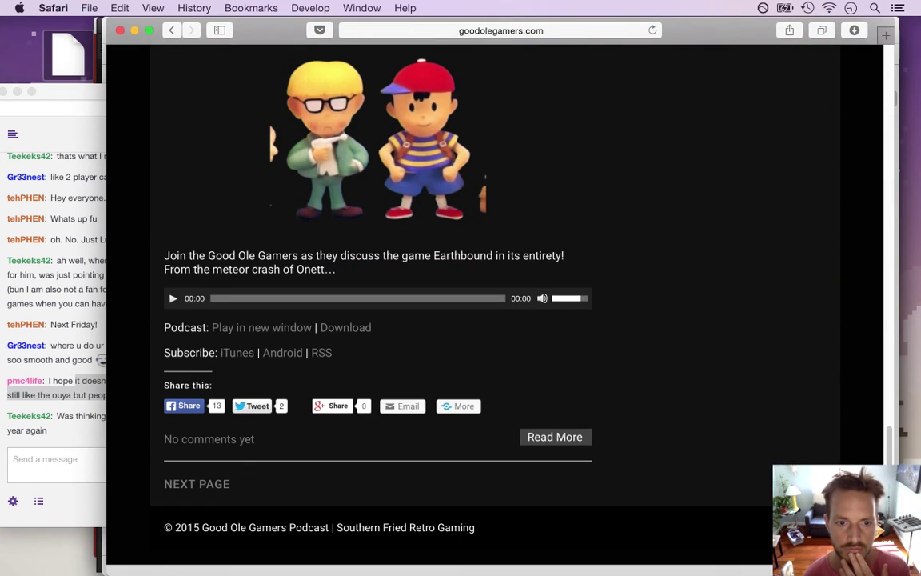
left_click(204, 486)
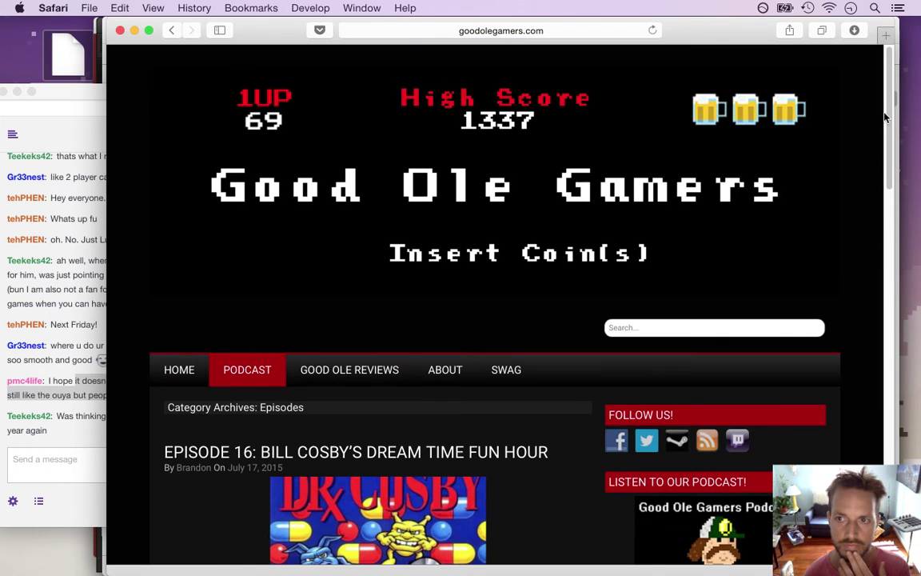
left_click_drag(885, 118, 864, 467)
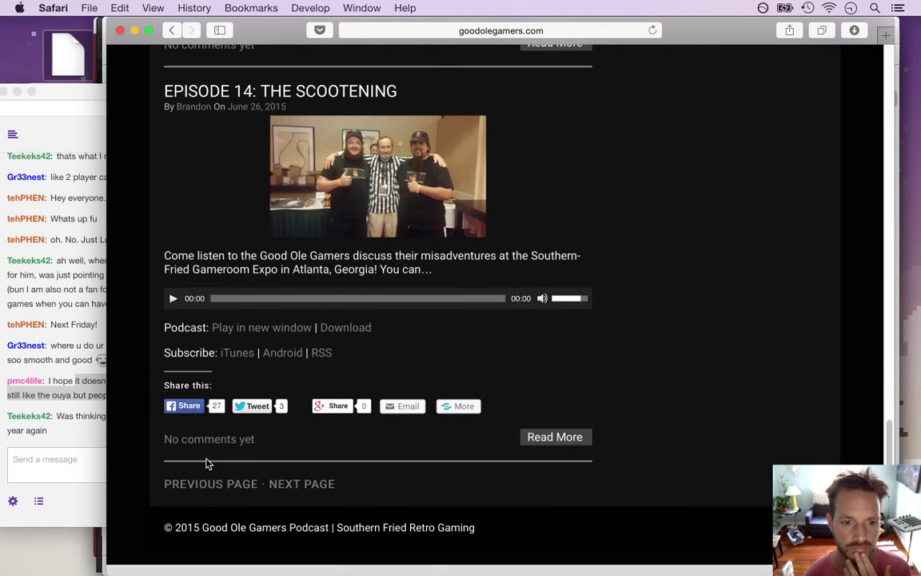
left_click(282, 489)
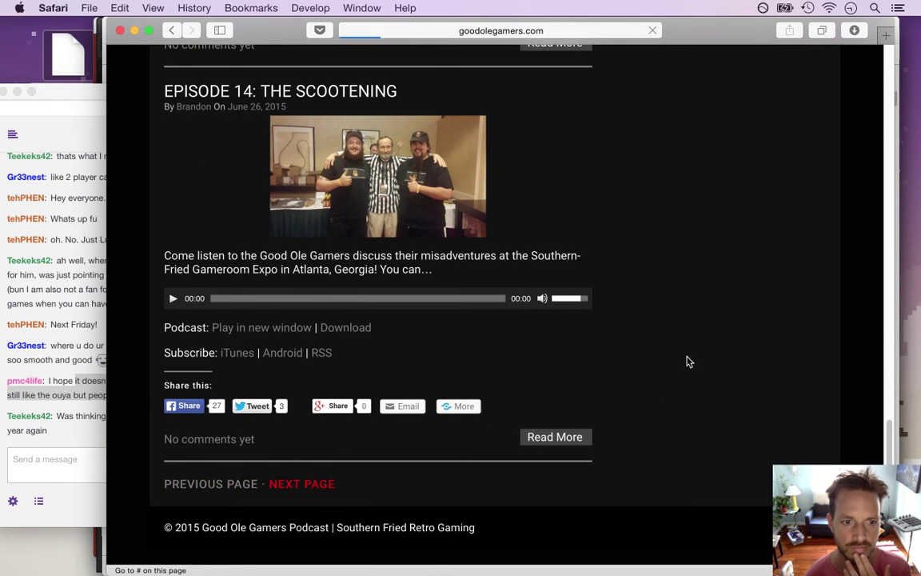
Check the newest chat message about LudumDare, and open the Episode 13: Retro VGS Interview post.
left_click(90, 438)
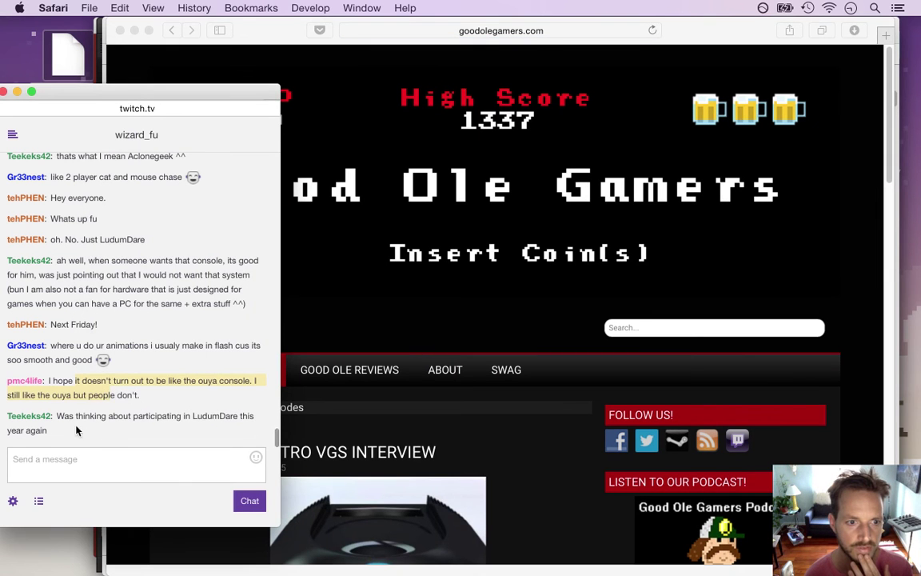
left_click(884, 314)
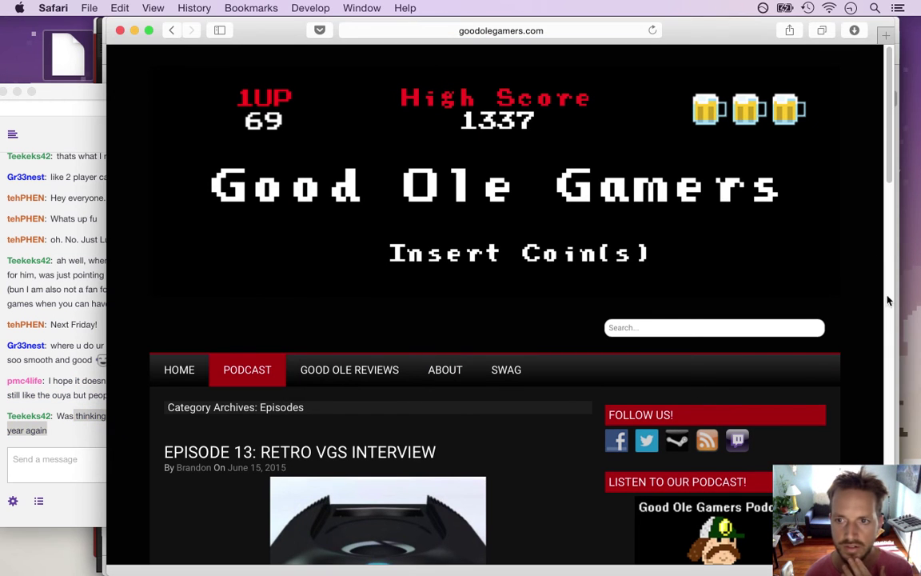
left_click_drag(888, 117, 884, 199)
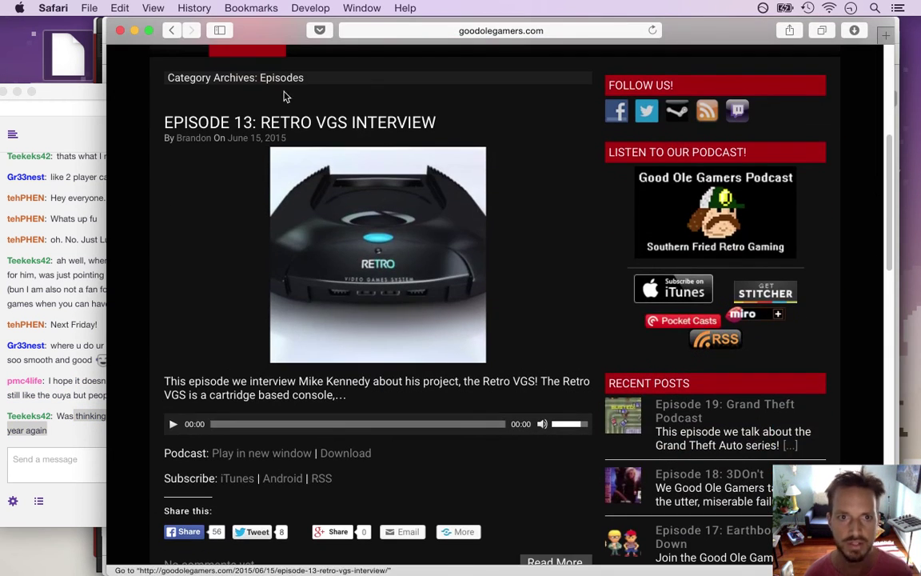
left_click(320, 128)
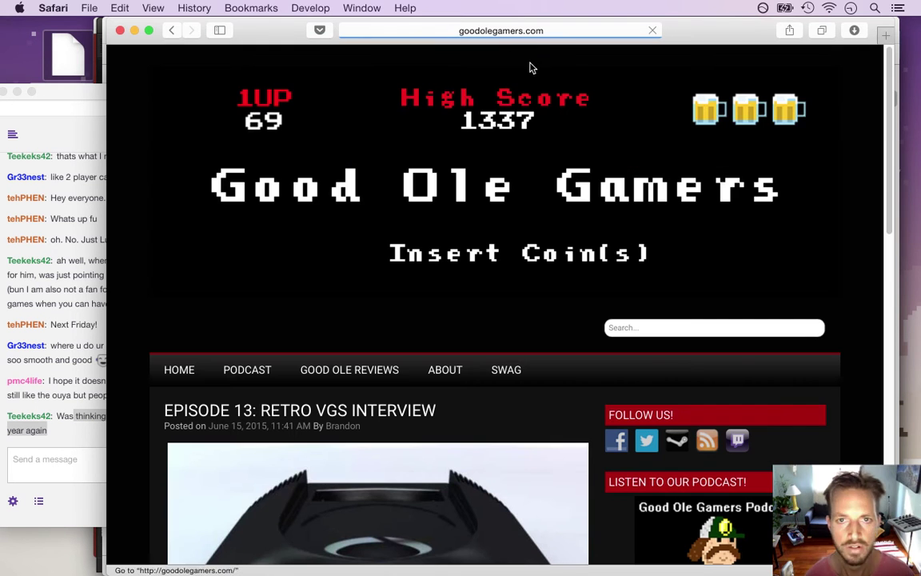
left_click(76, 473)
type("http://goodolegamers.com/2015/06/15/episode-13-retro-vgs-interview/")
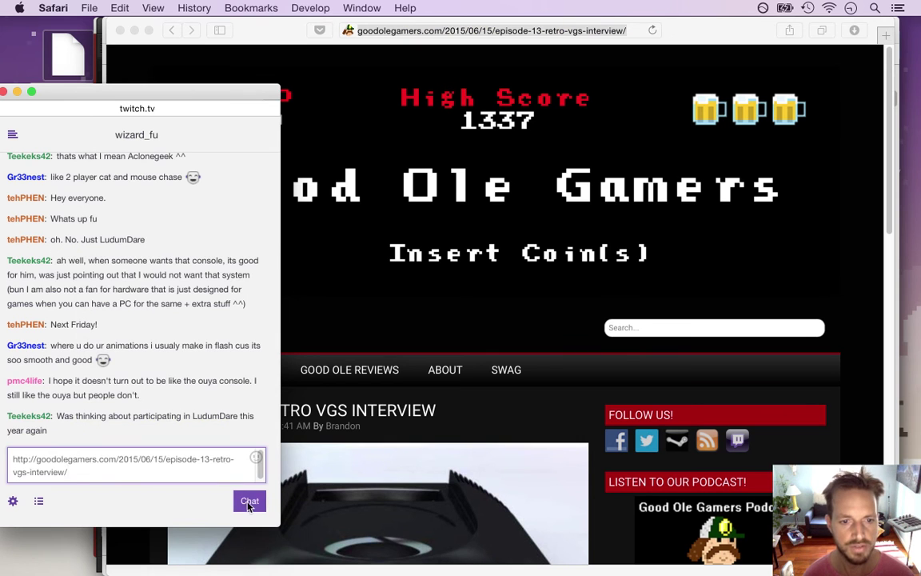
left_click(249, 503)
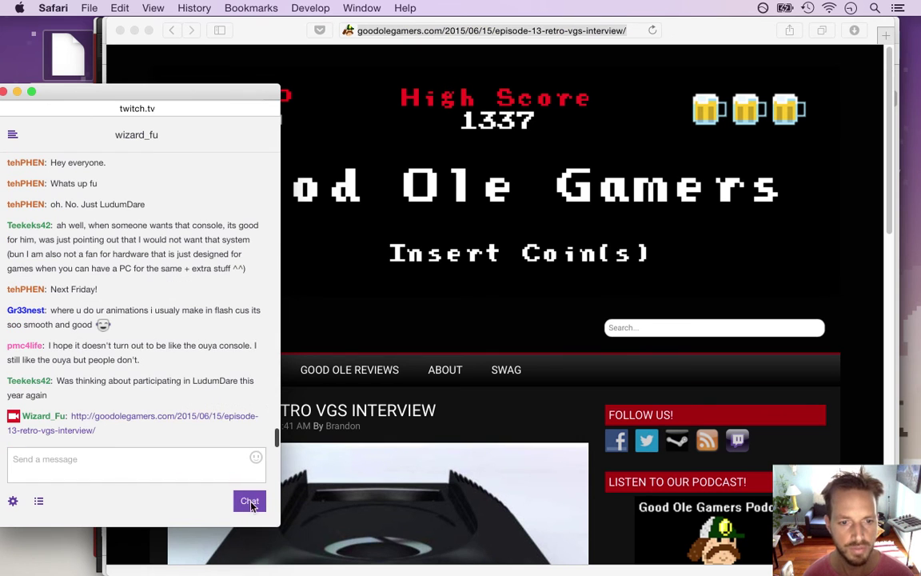
Close the Good Ole Gamers browser window and return to Component.cpp in Xcode.
left_click(854, 289)
key("super+w")
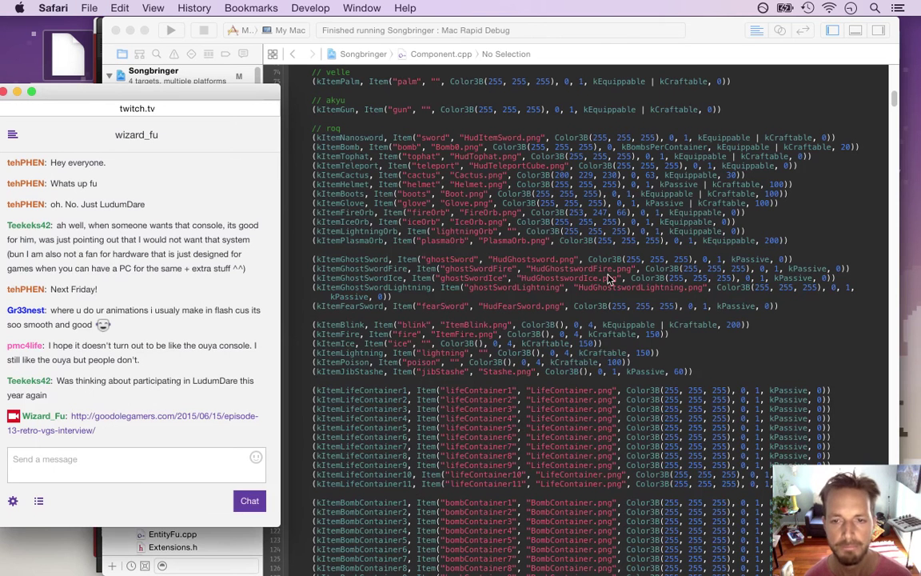
left_click(650, 298)
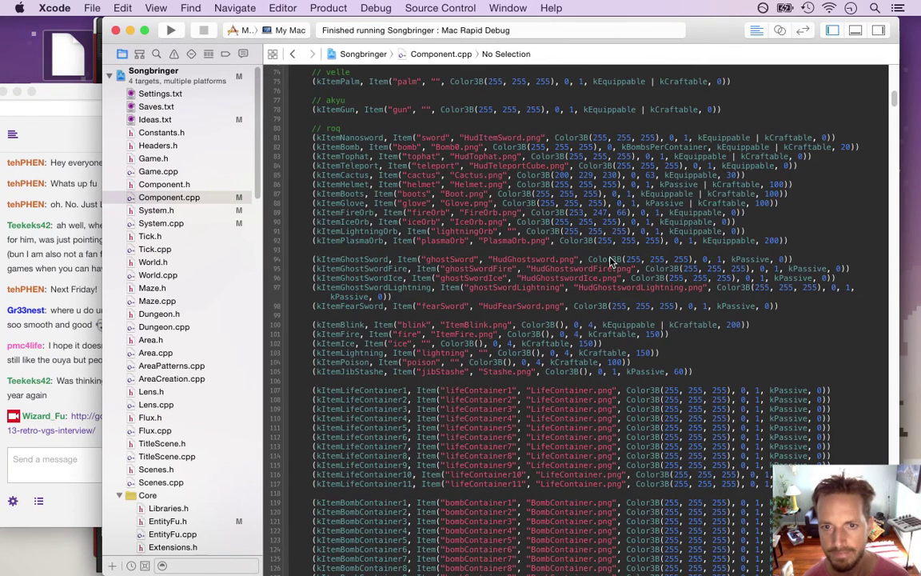
Switch to Photoshop, dismiss the Color Picker without changes, and select layer 3 of GhostSwordLaunchS.psd.
key("super+Tab")
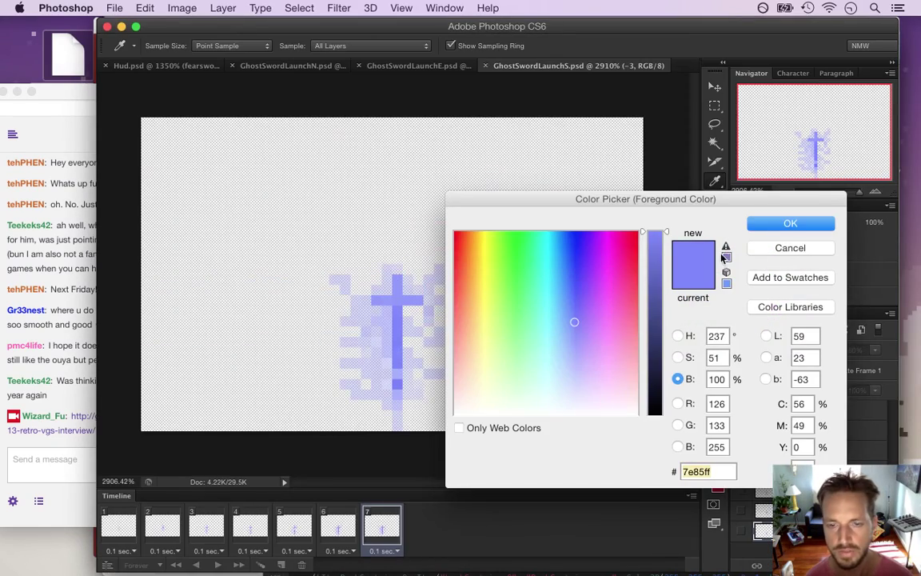
key("super+Tab")
key("super+Tab")
left_click(760, 252)
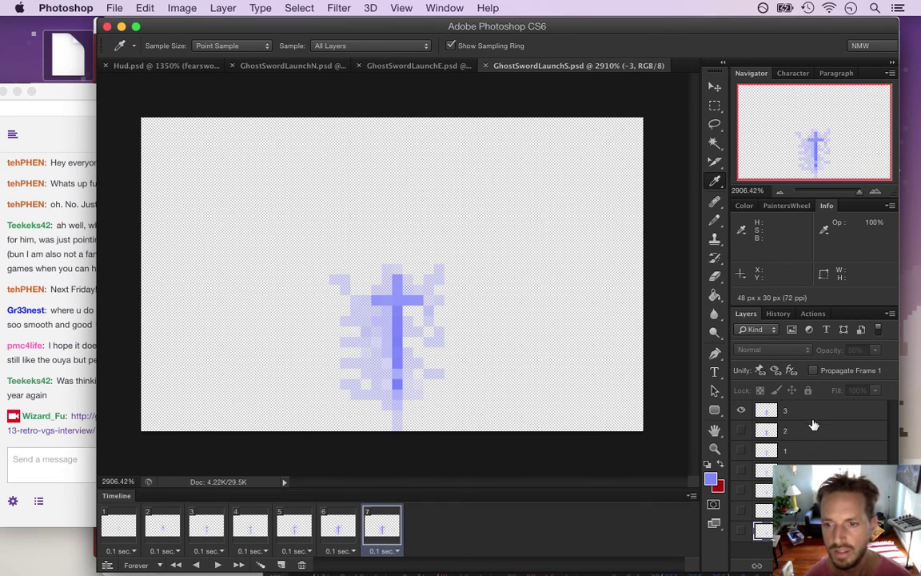
left_click(775, 411)
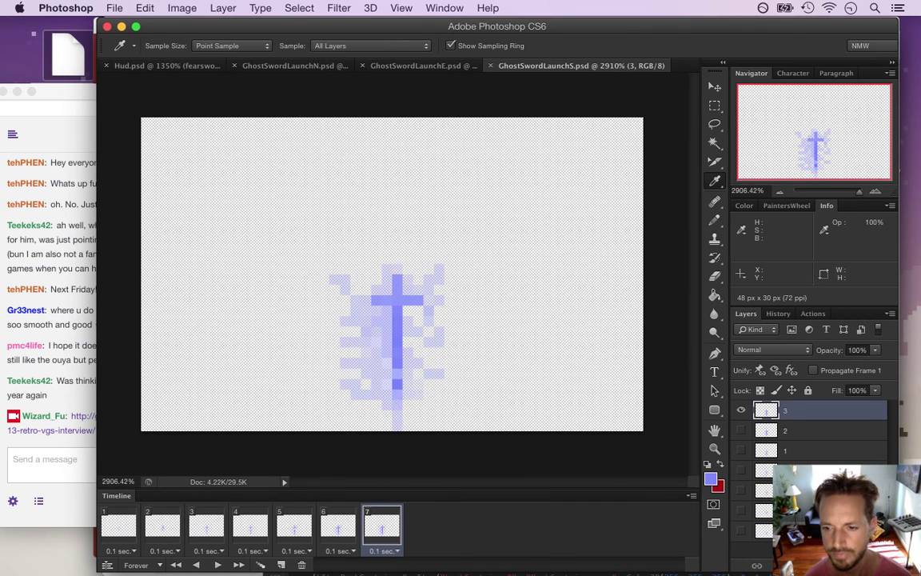
Add a Hue/Saturation adjustment layer above layer 3 with saturation set to -100.
left_click(814, 564)
left_click(848, 438)
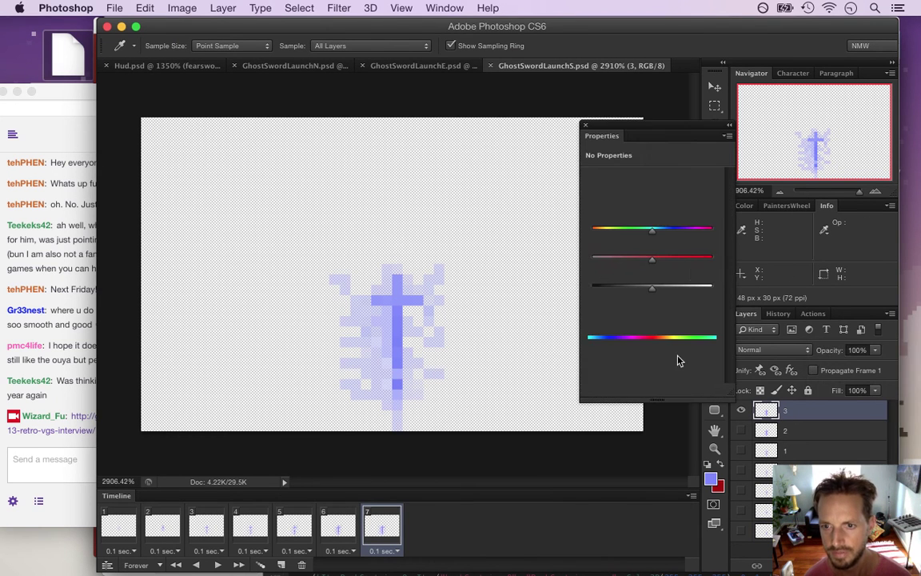
left_click(650, 263)
left_click_drag(648, 263, 593, 257)
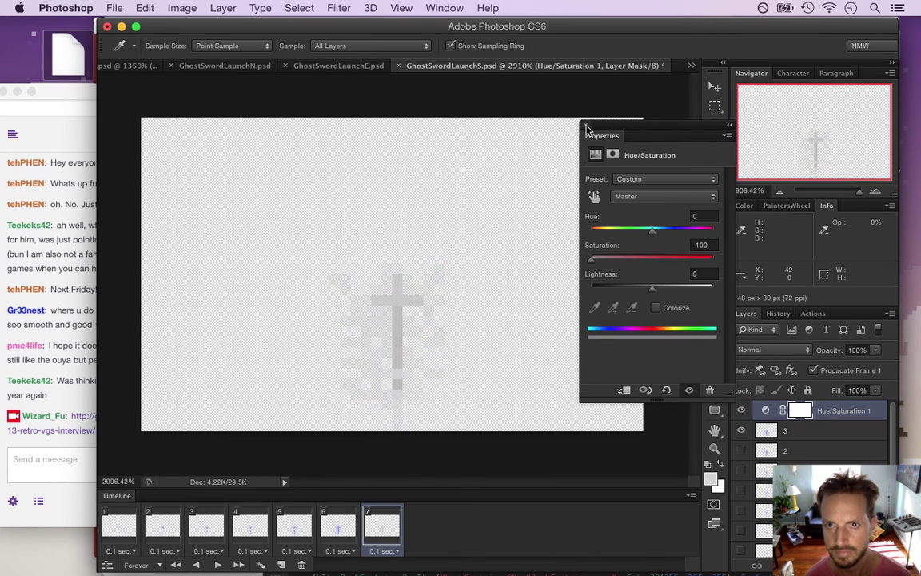
left_click(585, 125)
Enable the Hue/Saturation layer on timeline frames 1 to 6 and delete its layer mask.
left_click(336, 526)
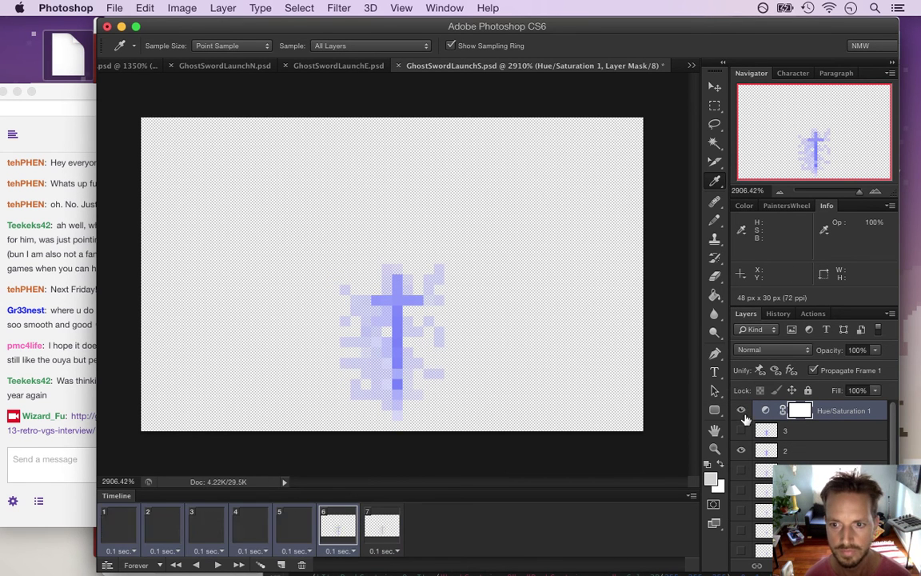
left_click(740, 410)
right_click(800, 410)
left_click(752, 436)
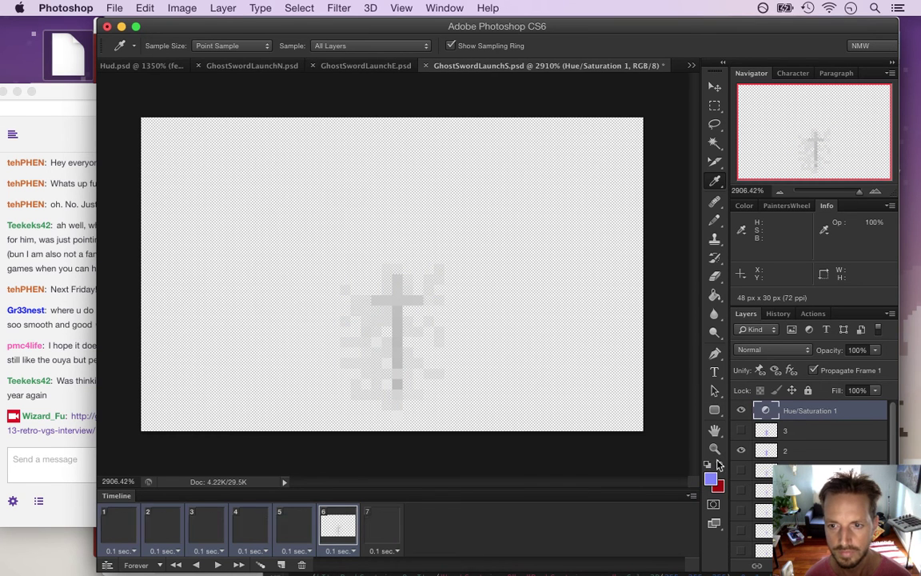
left_click(114, 8)
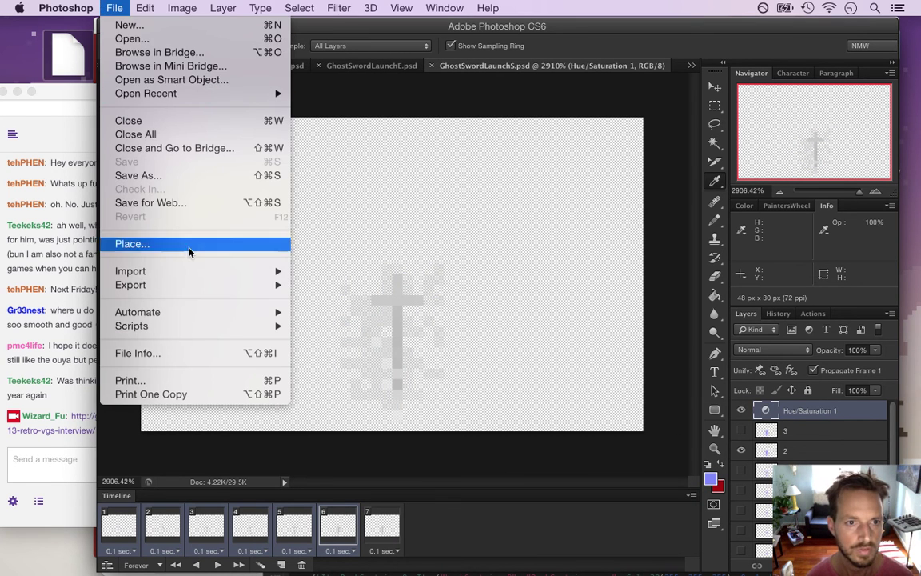
left_click(199, 206)
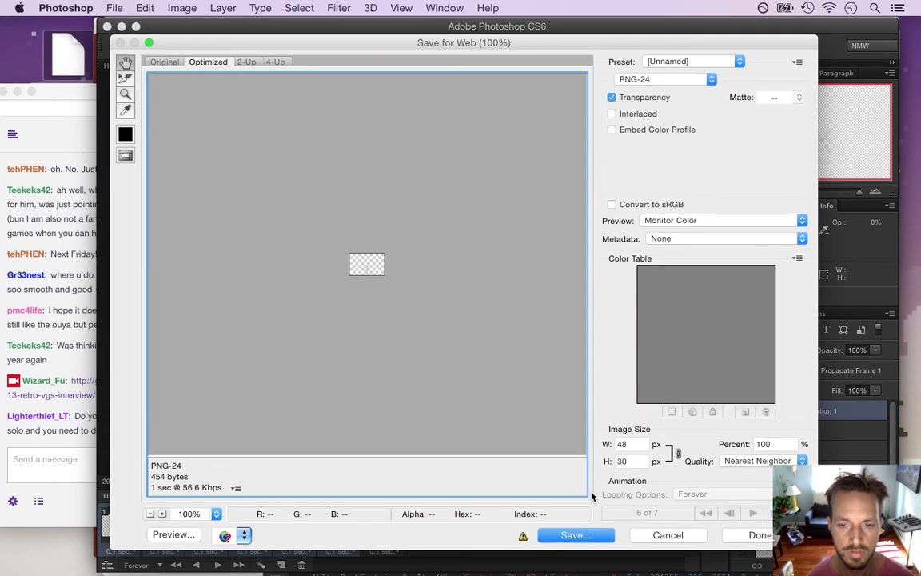
left_click(632, 534)
Read the newest Twitch chat question about Ludum Dare teams, and return to Photoshop.
left_click(62, 439)
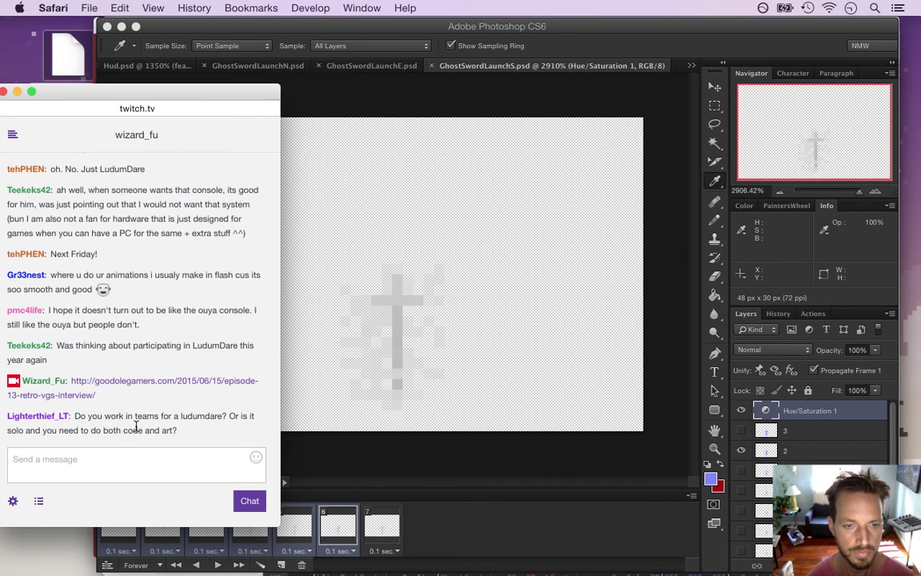
left_click_drag(105, 416, 177, 432)
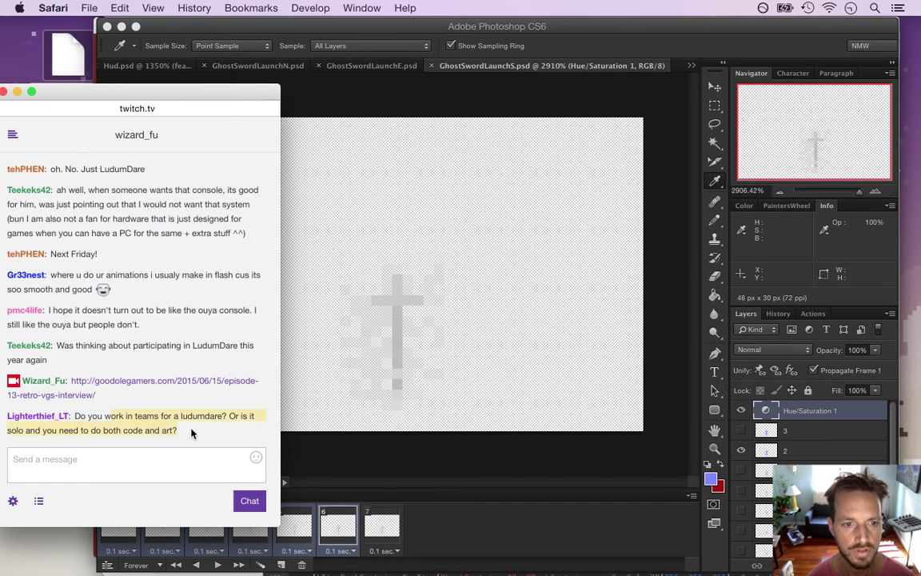
left_click(638, 38)
Render all frames as the PNG image sequence GhostSwordLaunchS.png at 48 x 30 and 10 fps, replacing the existing sequence.
left_click(114, 8)
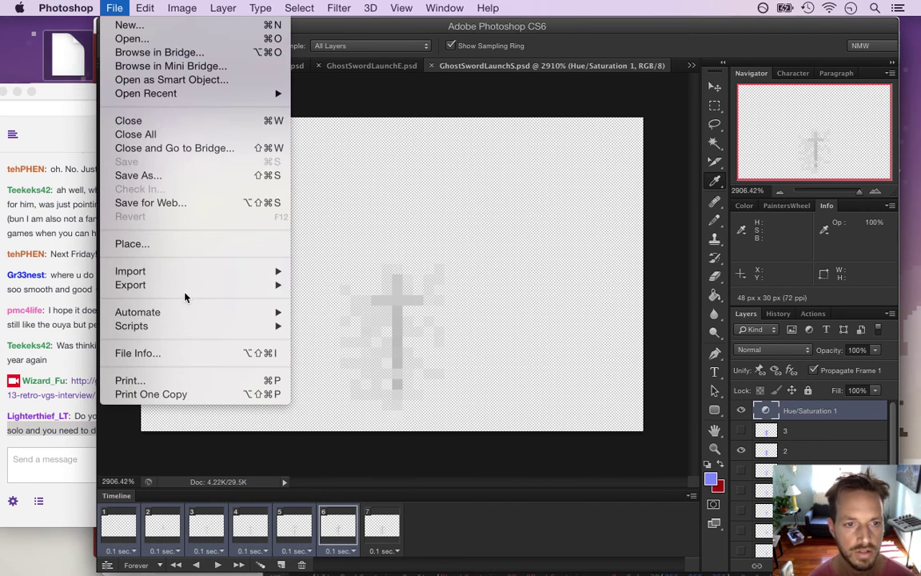
mouse_move(209, 286)
left_click(323, 313)
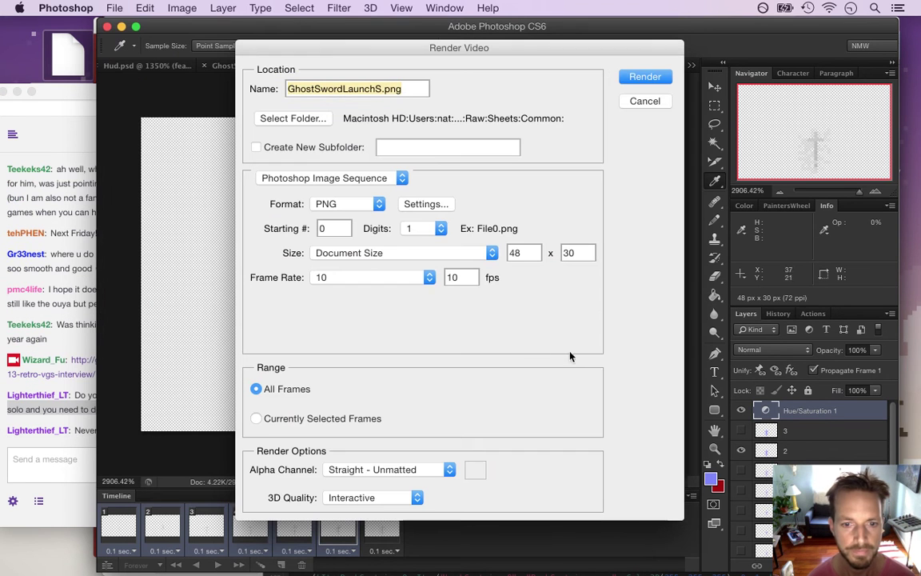
left_click(79, 450)
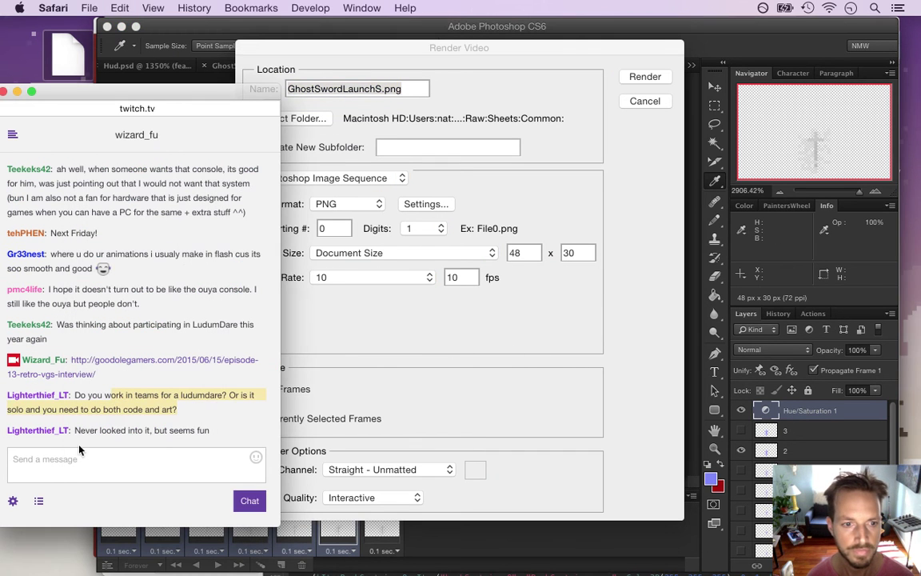
left_click(425, 287)
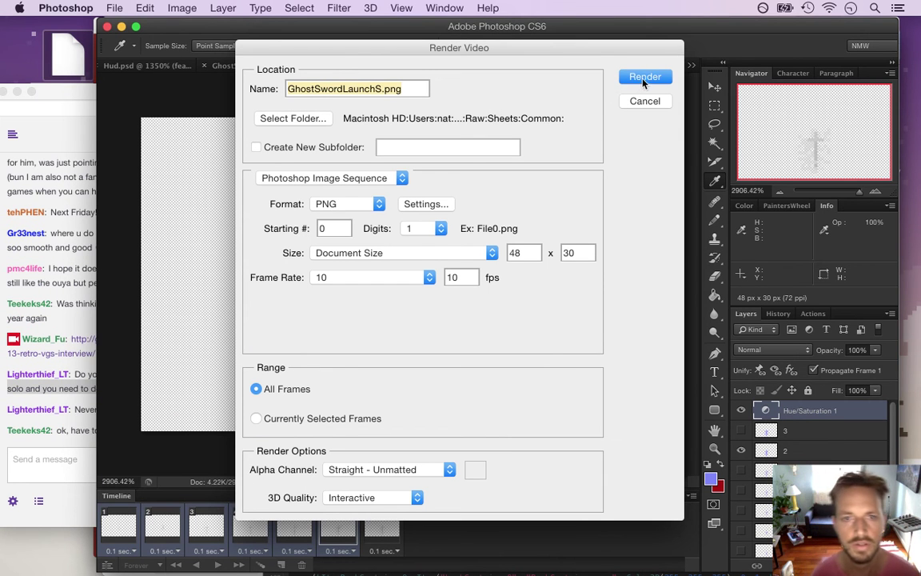
left_click(645, 77)
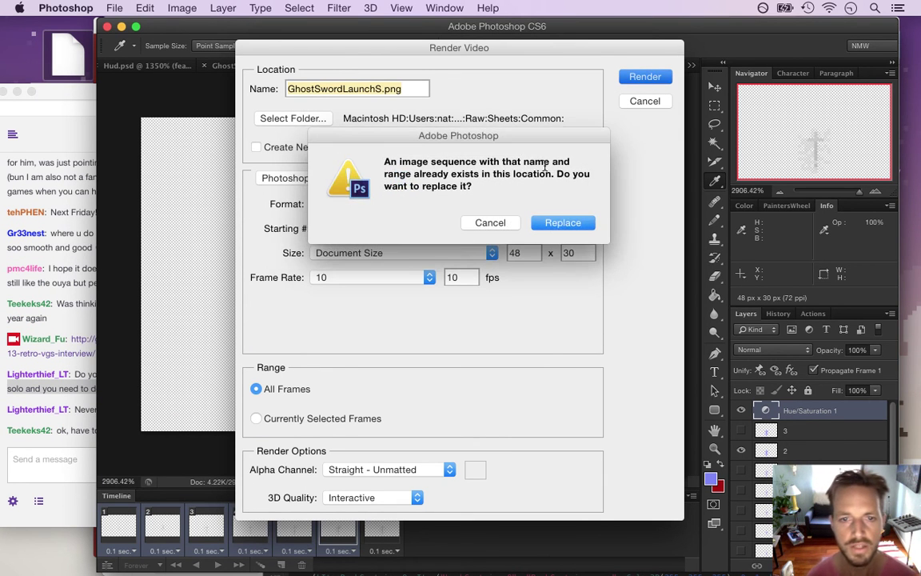
left_click(548, 227)
Read the latest farewell message in the Twitch chat, and switch back to Photoshop.
left_click(68, 434)
left_click_drag(71, 432, 186, 438)
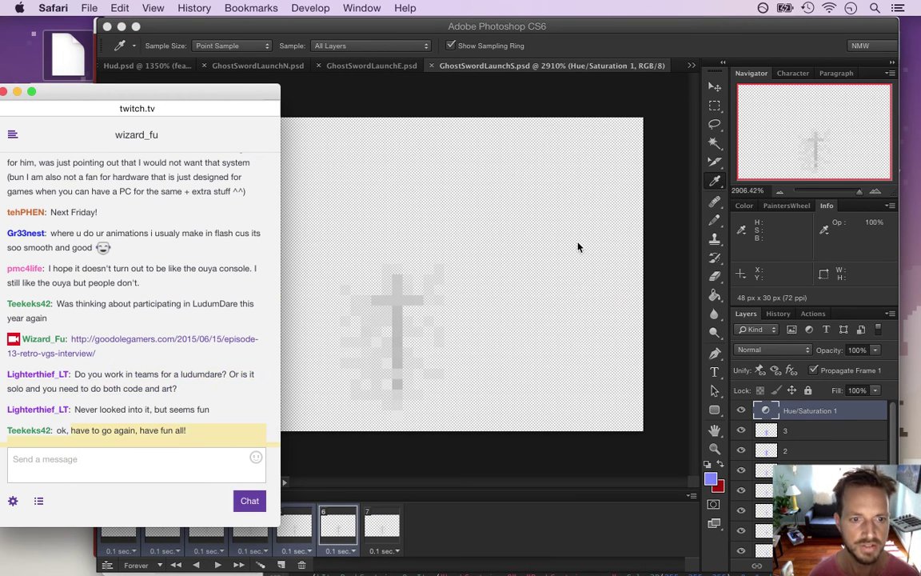
left_click(724, 43)
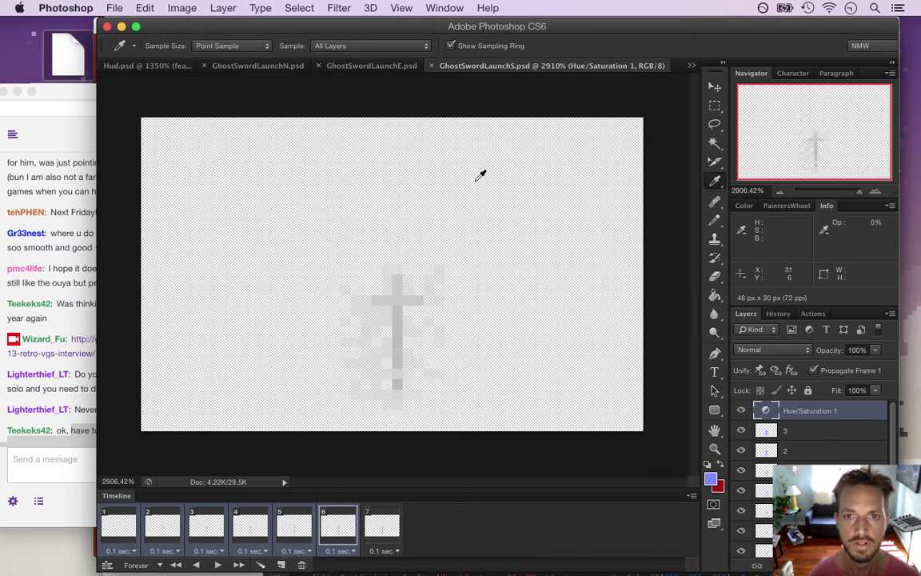
Switch to GhostSwordLaunchE.psd and delete the layer named 2 copy.
left_click(371, 66)
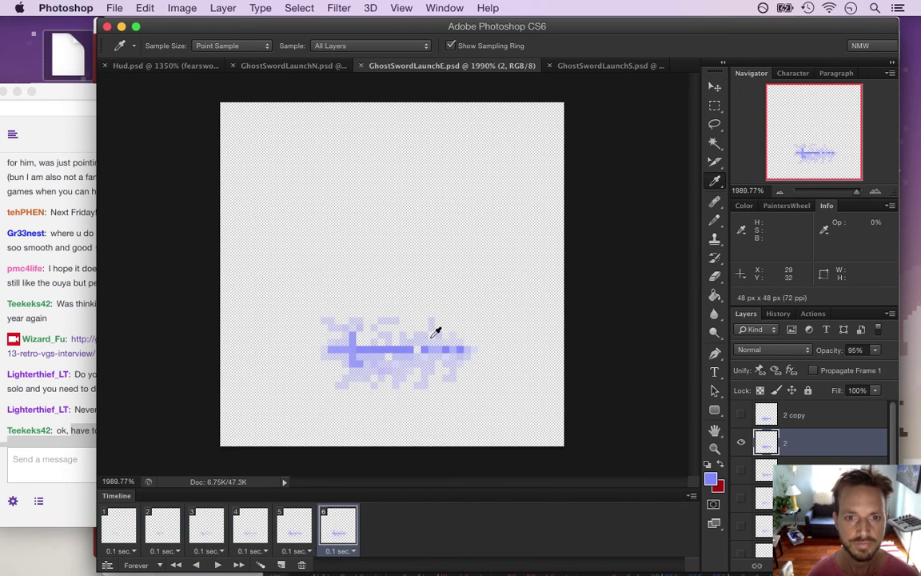
left_click(777, 420)
key("BackSpace")
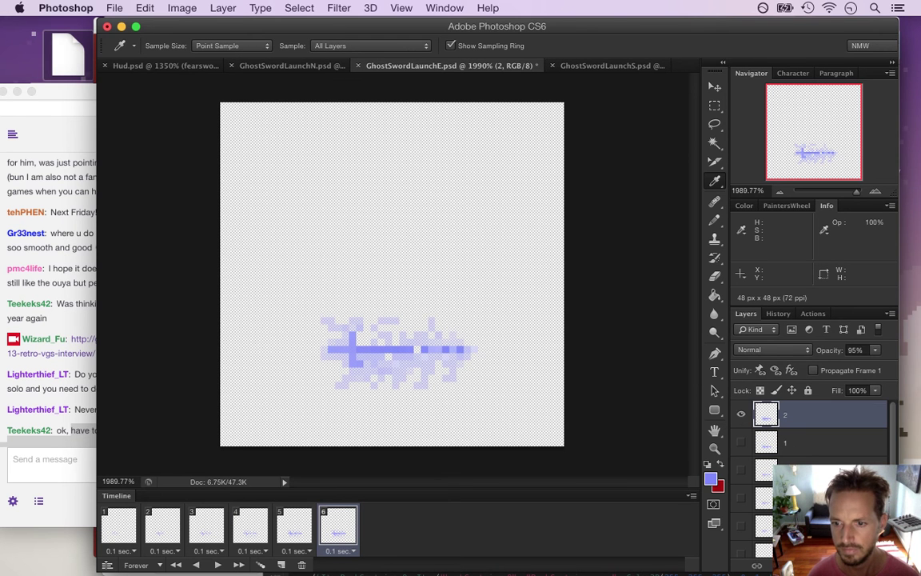
Add a Hue/Saturation adjustment layer above layer 2 of GhostSwordLaunchE.psd with saturation set to -100.
left_click(815, 565)
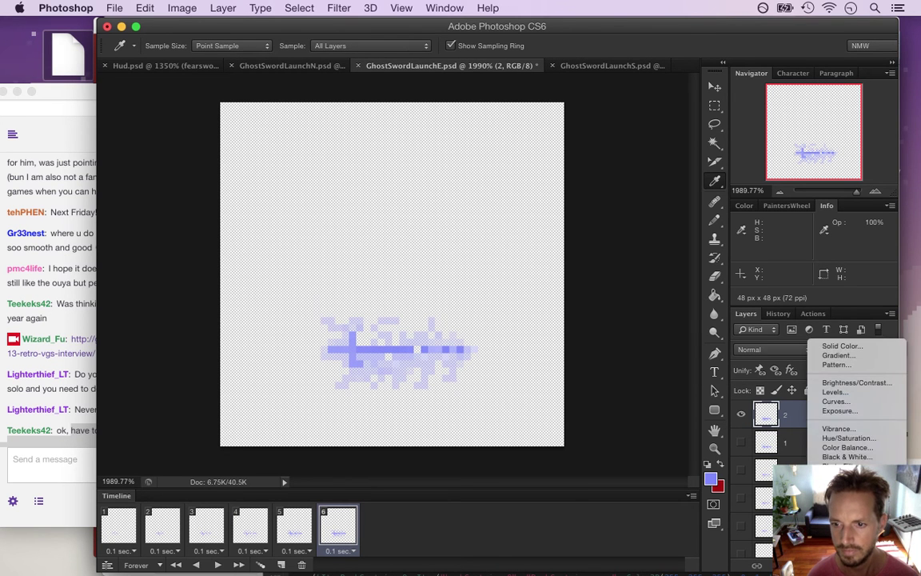
left_click(845, 439)
left_click_drag(627, 244, 565, 237)
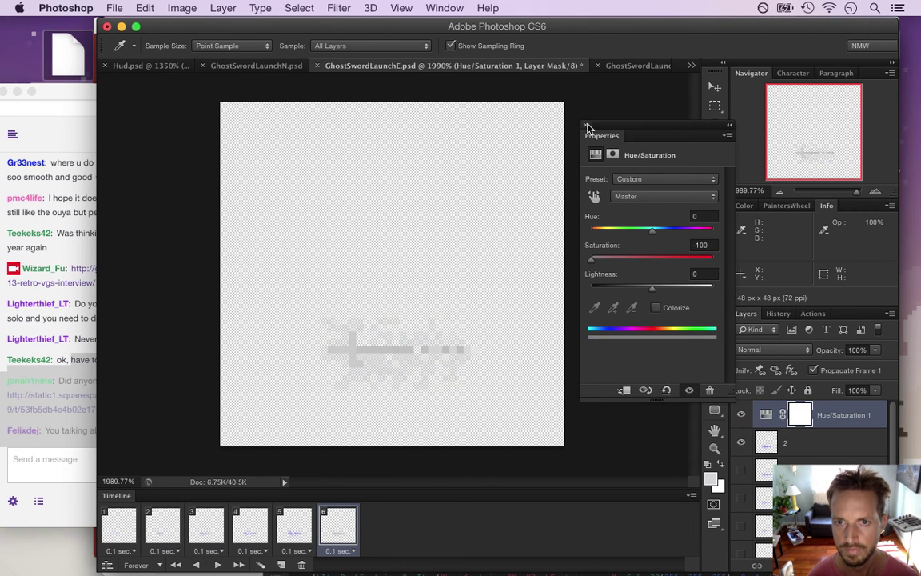
left_click(586, 125)
Delete the Hue/Saturation layer's mask and enable the layer on timeline frames 1 to 5.
right_click(800, 414)
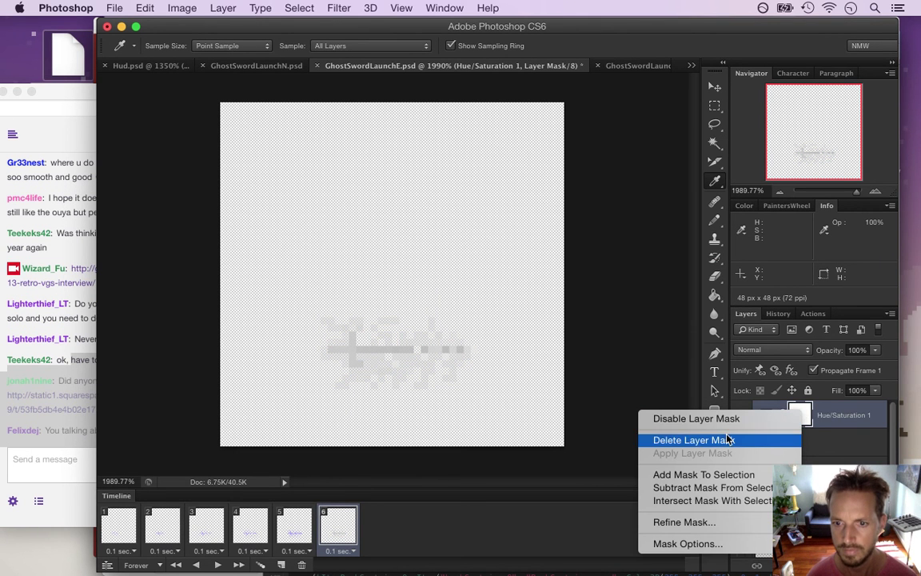
left_click(729, 441)
left_click(296, 528)
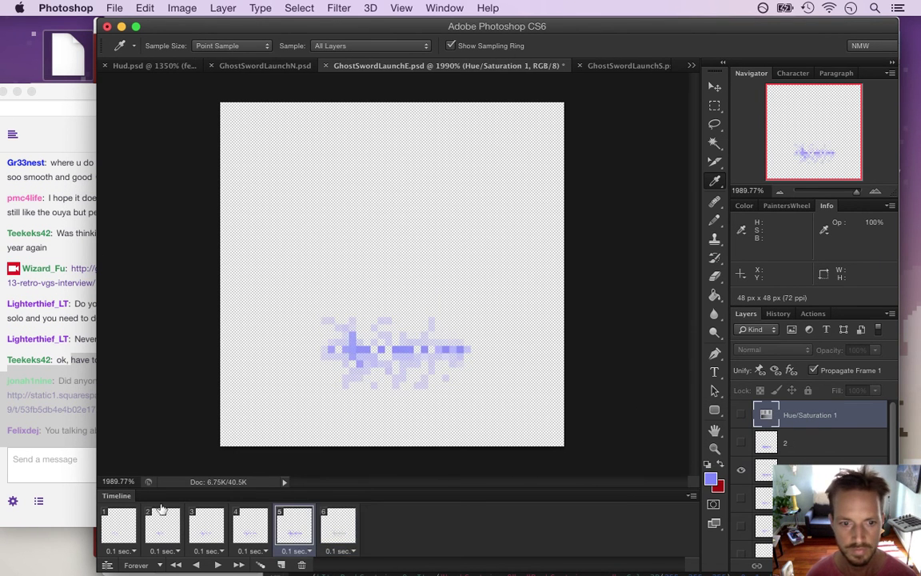
left_click(742, 416)
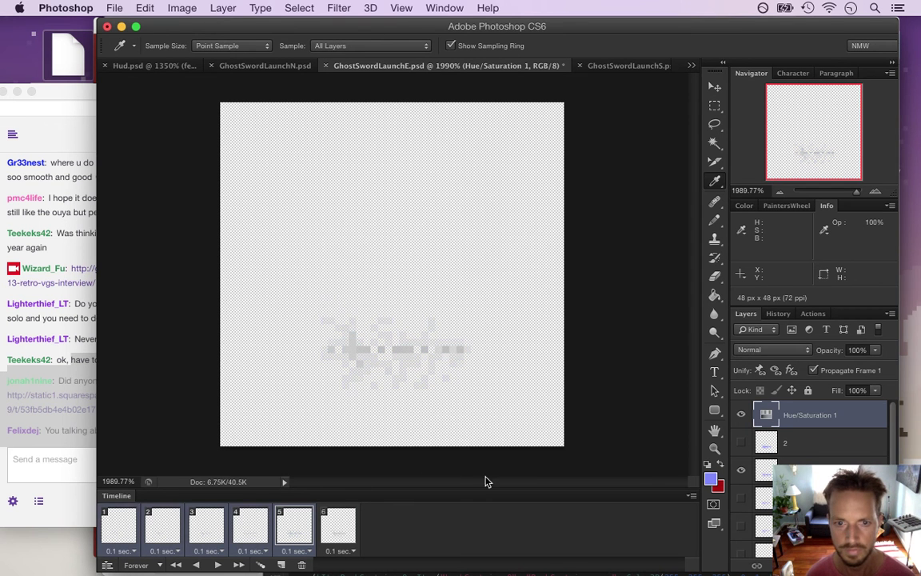
Render all frames as the PNG image sequence GhostSwordLaunchE.png at 48 x 48 and 10 fps, replacing the existing sequence.
left_click(115, 7)
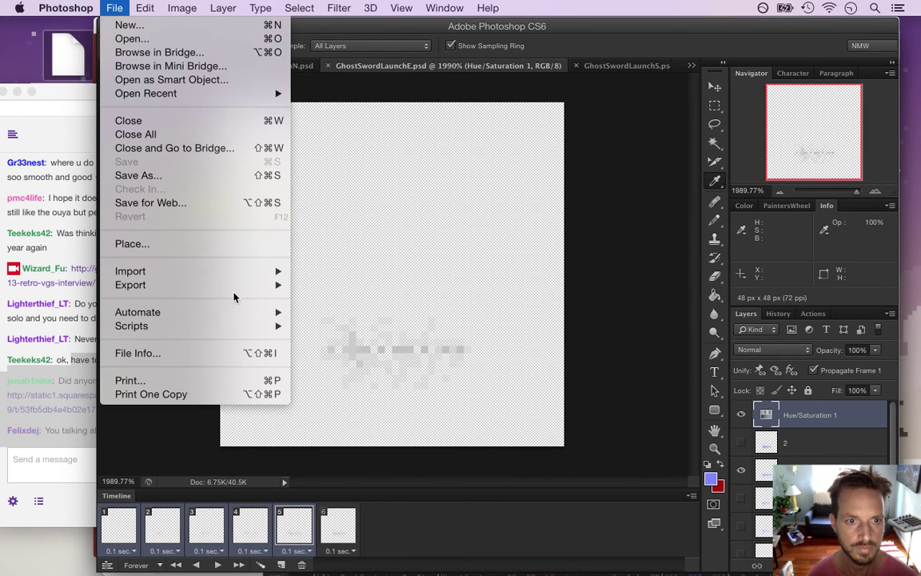
mouse_move(200, 285)
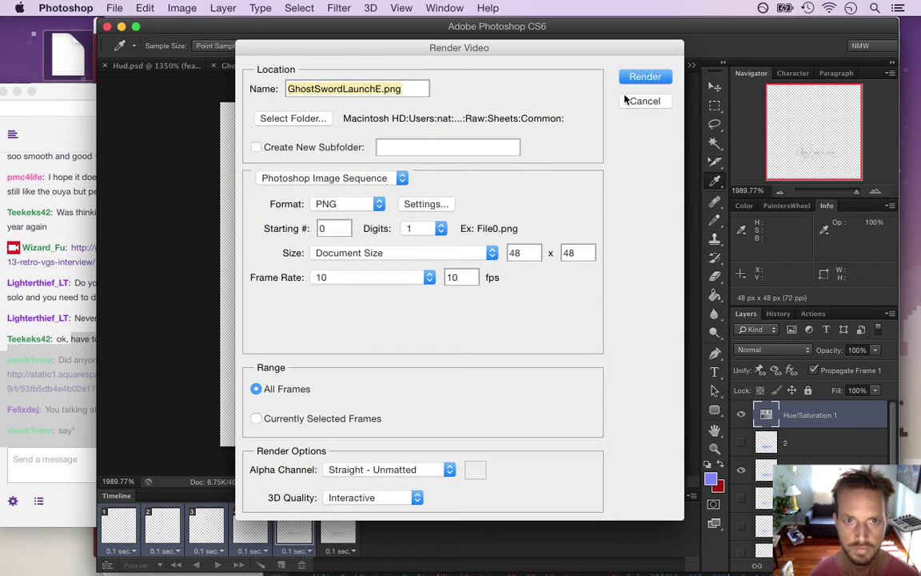
left_click(624, 80)
left_click(562, 223)
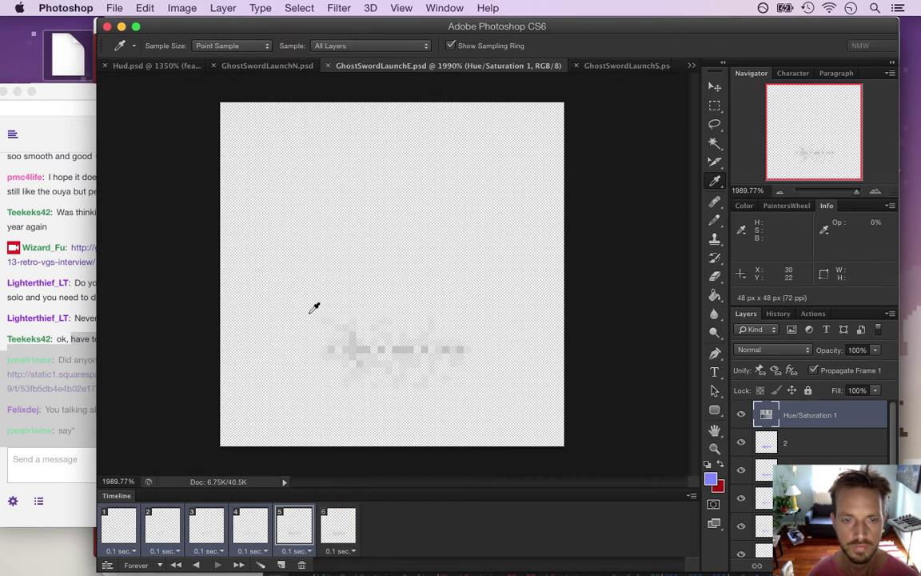
Open the squarespace.com link posted in the Twitch chat, view the comic, and close its window.
left_click(84, 413)
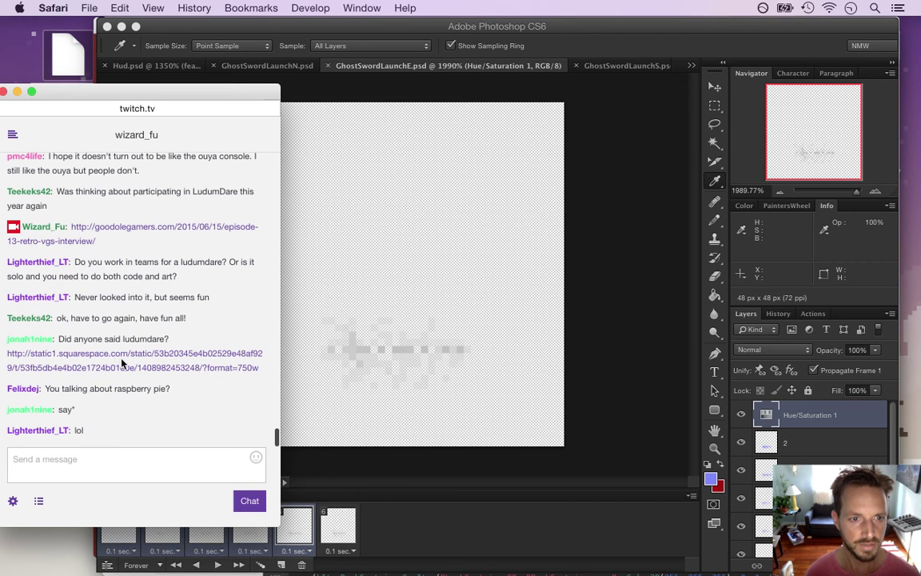
right_click(127, 352)
left_click(189, 369)
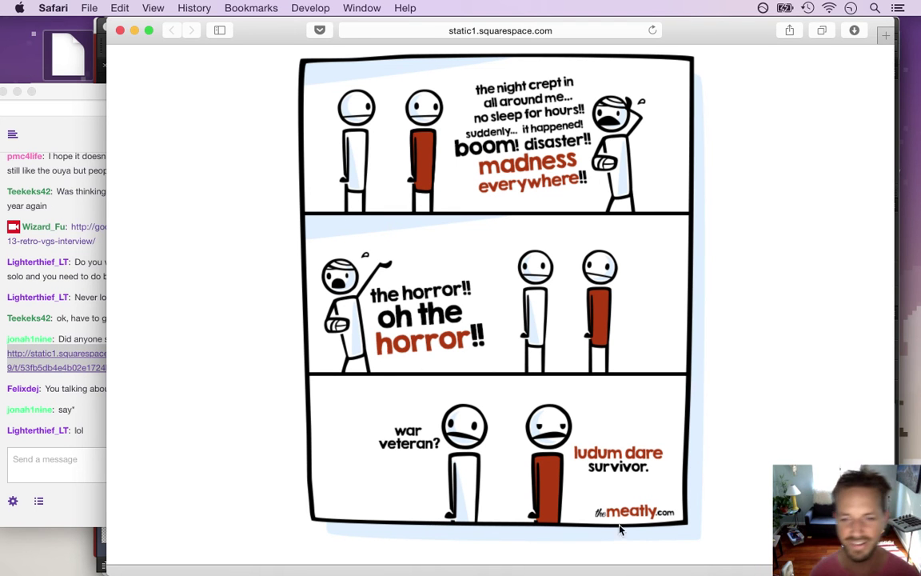
key("super+w")
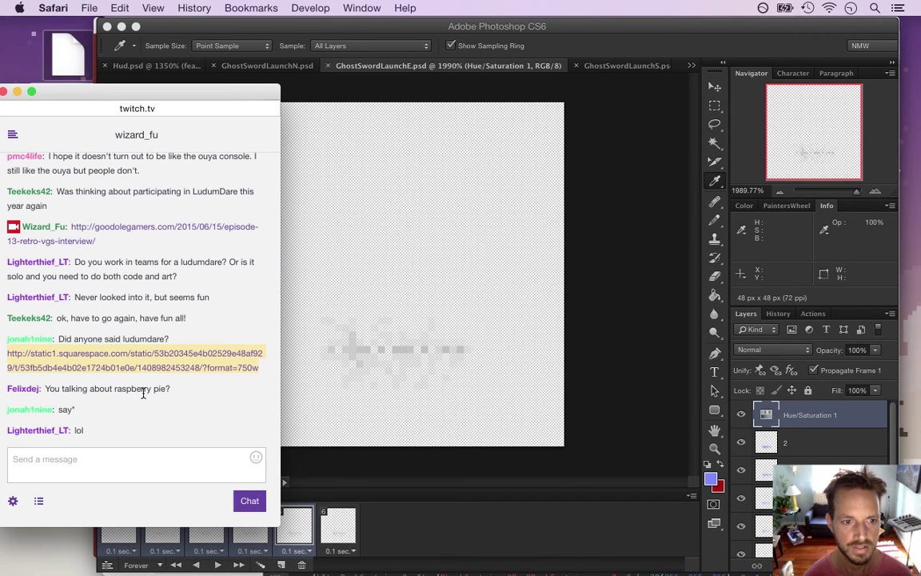
Read the raspberry pie question and the newest replies in the Twitch chat, and return to Photoshop.
left_click_drag(55, 387, 167, 391)
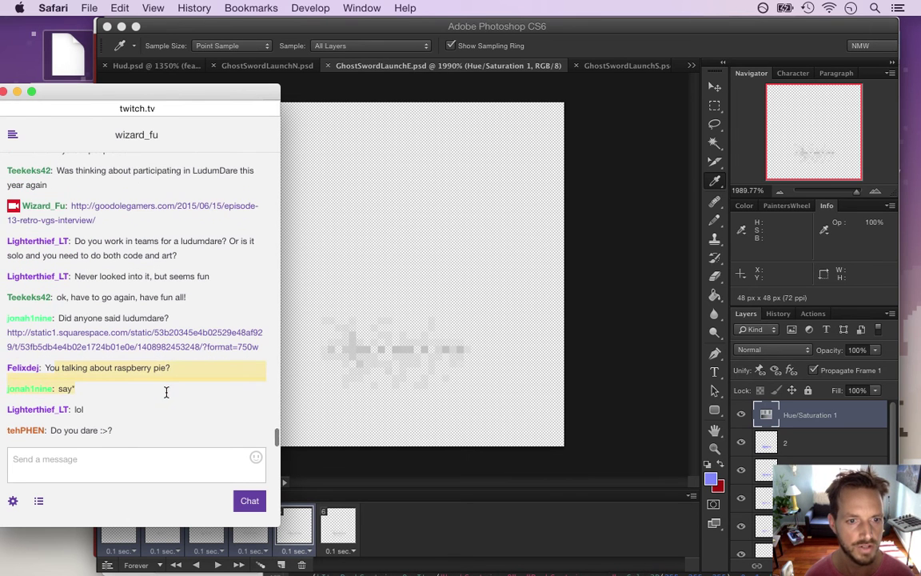
left_click(158, 395)
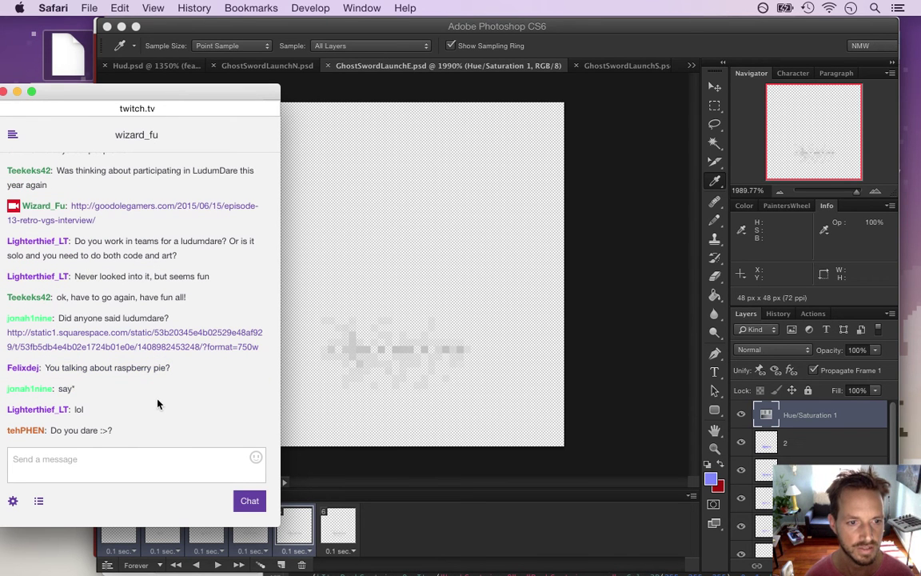
left_click(640, 23)
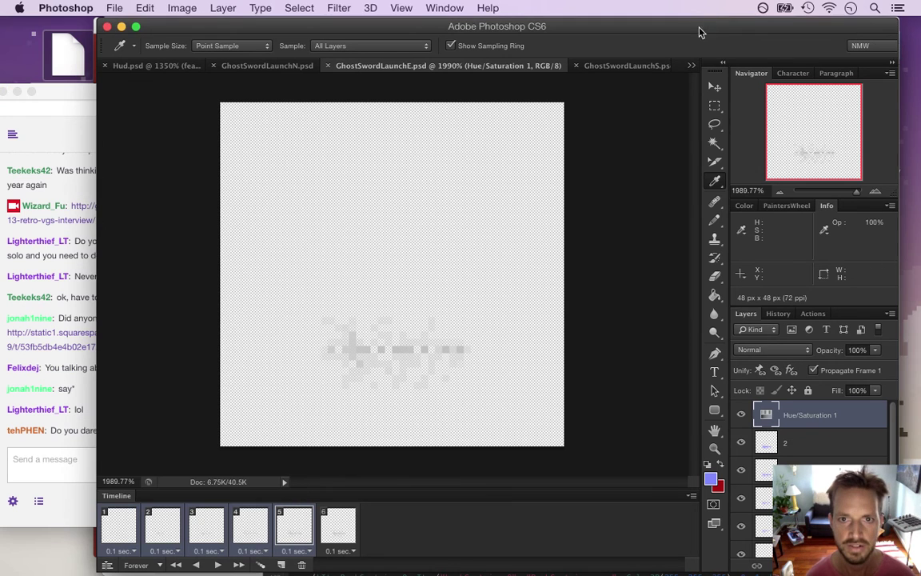
In GhostSwordLaunchN.psd, add a Hue/Saturation adjustment layer above layer 3 on frame 7 and lower its saturation to the minimum.
left_click(285, 67)
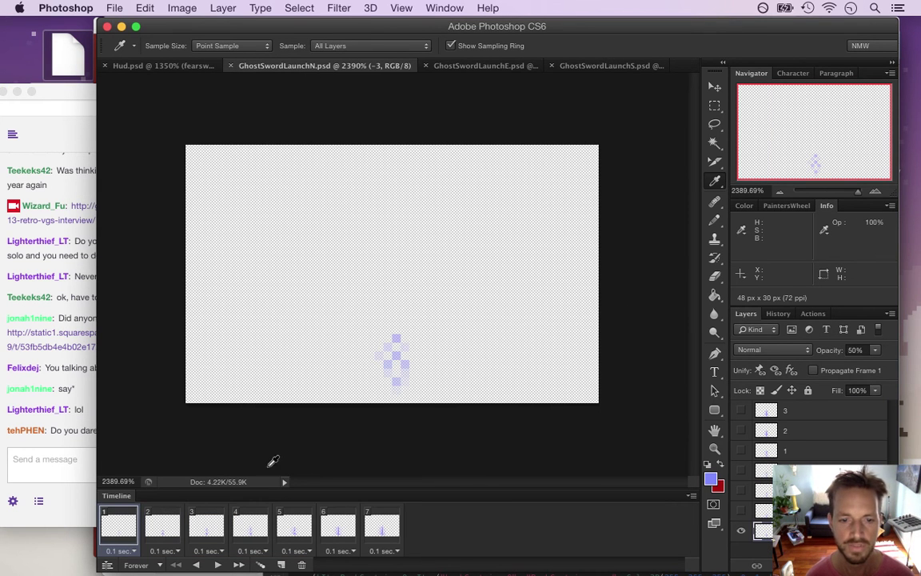
left_click(382, 526)
left_click(764, 412)
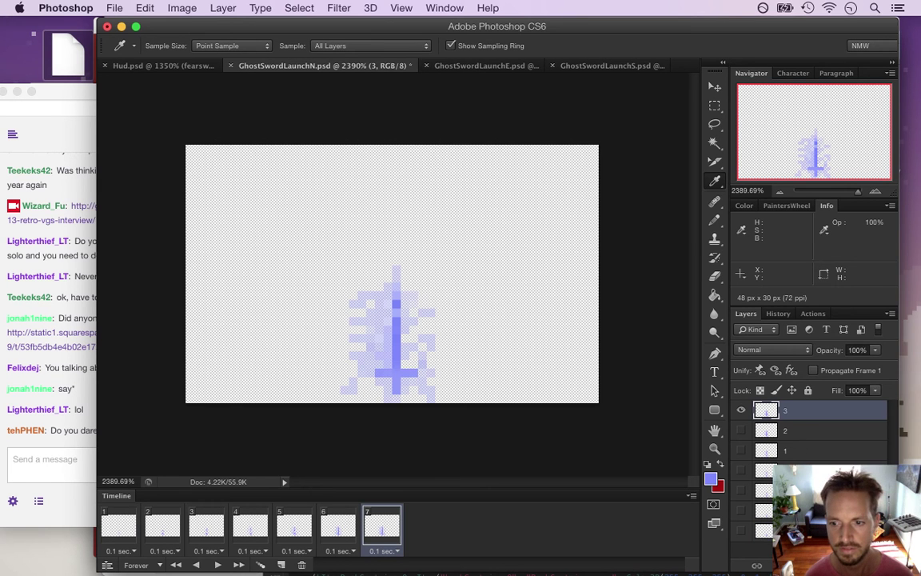
left_click(808, 564)
left_click(848, 439)
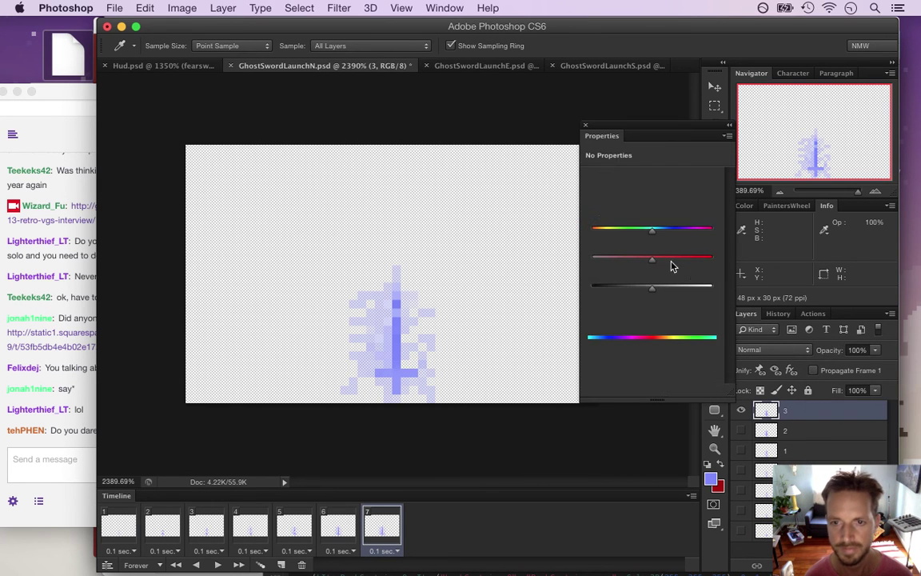
left_click_drag(651, 257, 591, 259)
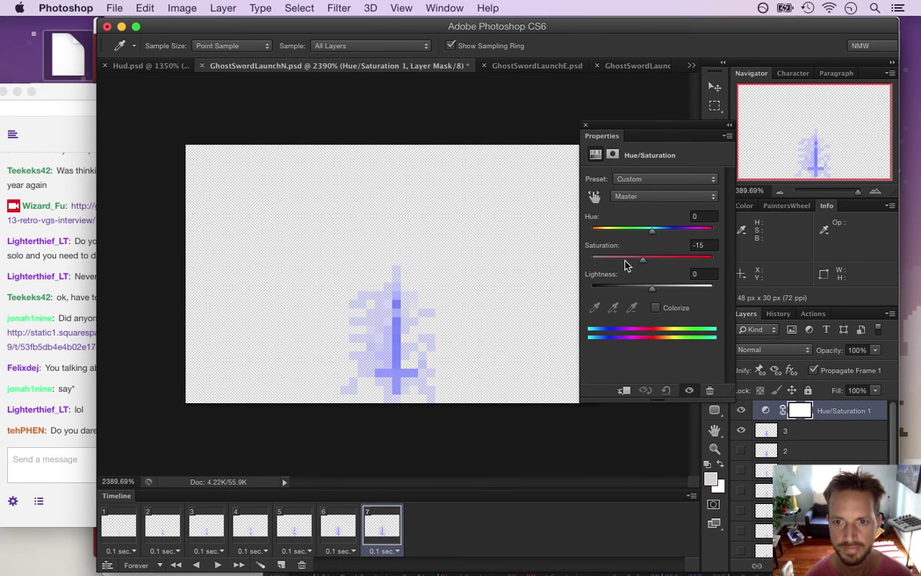
left_click(585, 126)
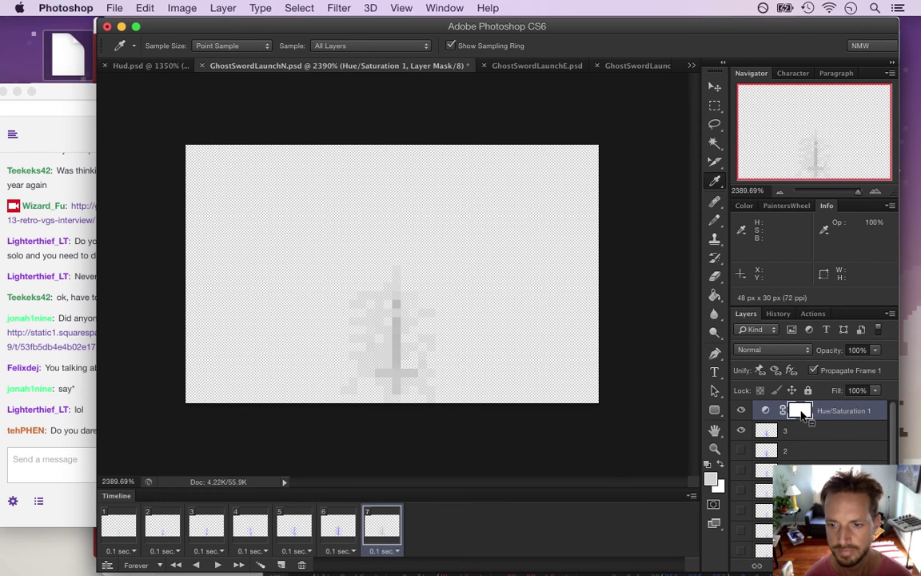
Delete the new Hue/Saturation layer's mask and turn the layer on for timeline frames 1 to 6.
right_click(803, 414)
left_click(748, 437)
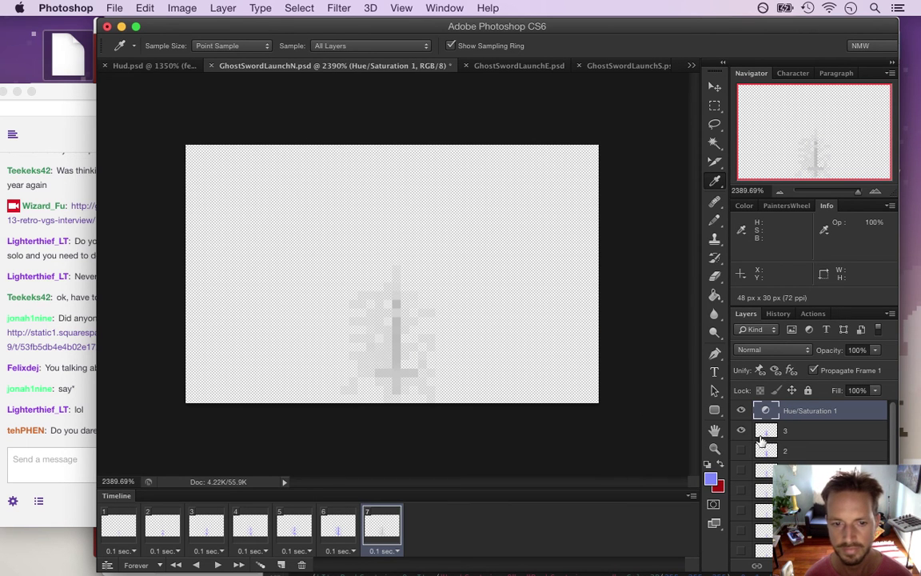
left_click(341, 531)
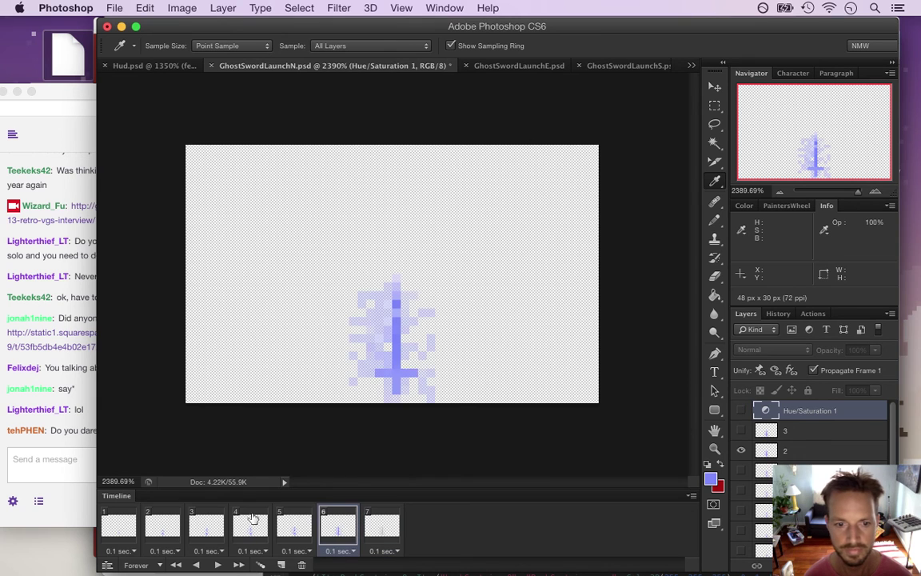
left_click(118, 531, "shift")
left_click(740, 410)
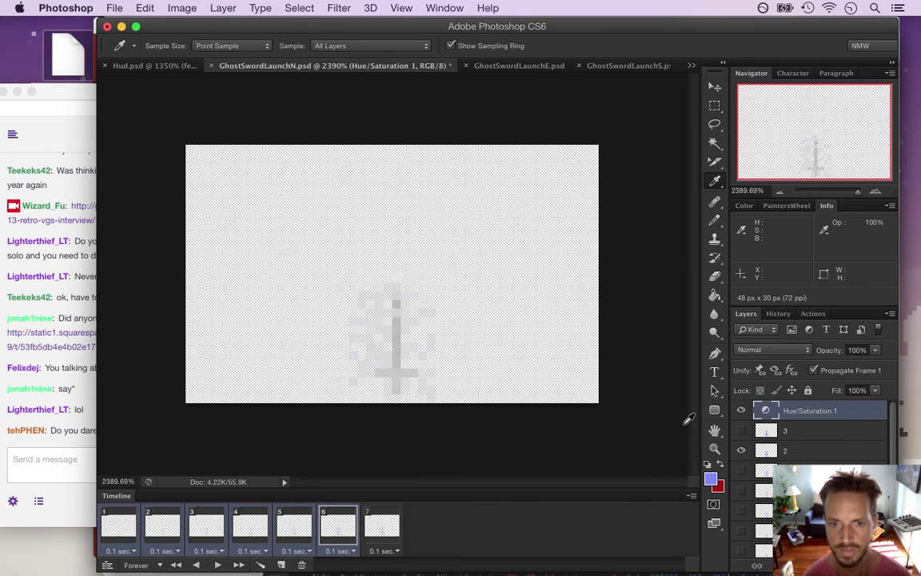
Render all frames as the PNG image sequence GhostSwordLaunchN.png at 48 x 30 and 10 fps, replacing the existing sequence.
left_click(109, 7)
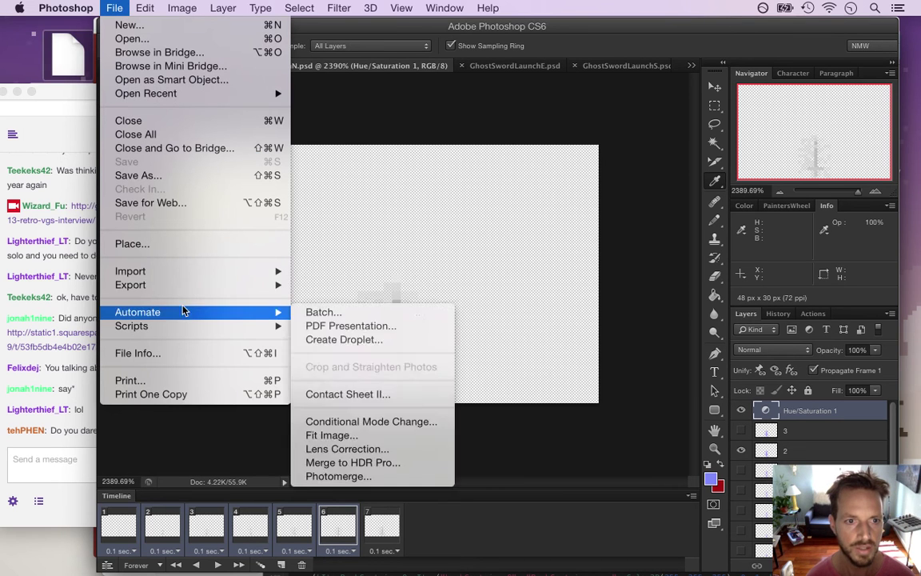
mouse_move(280, 285)
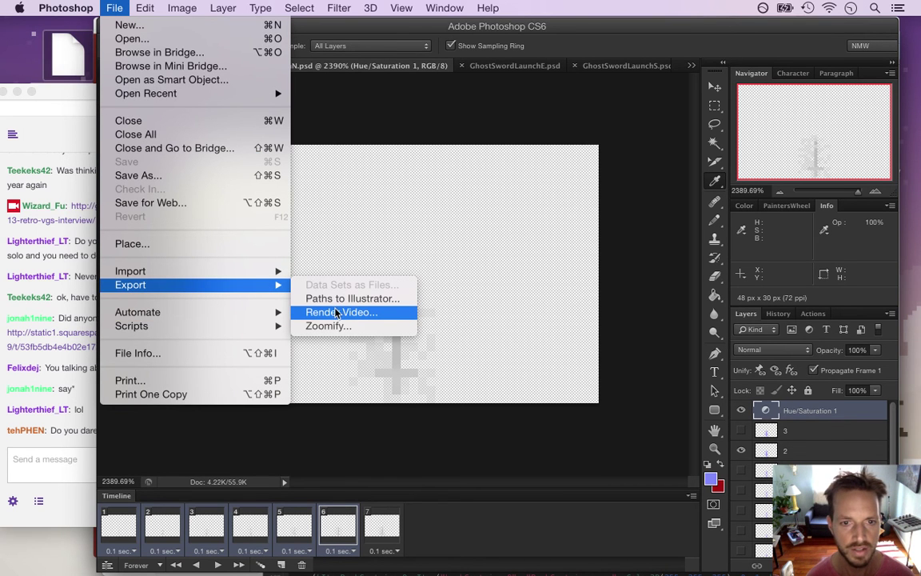
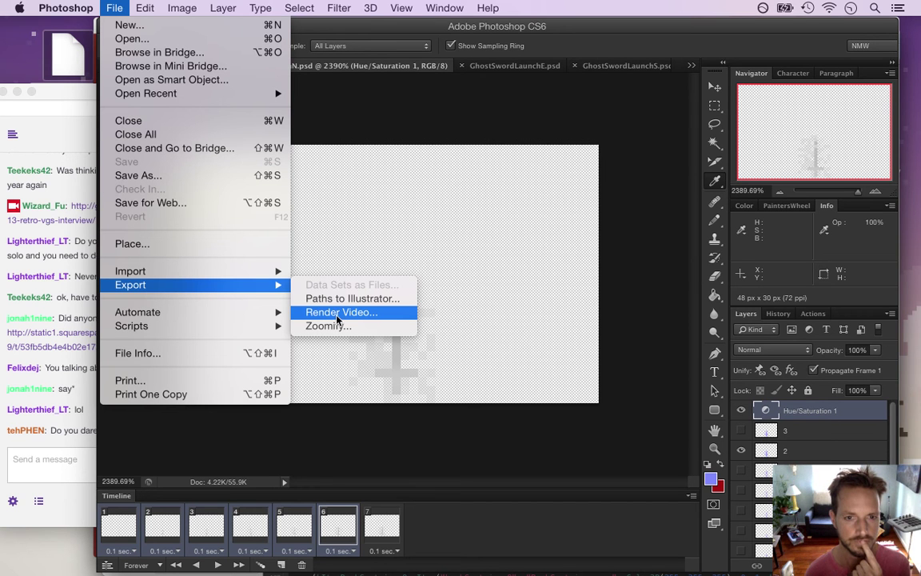
left_click(339, 313)
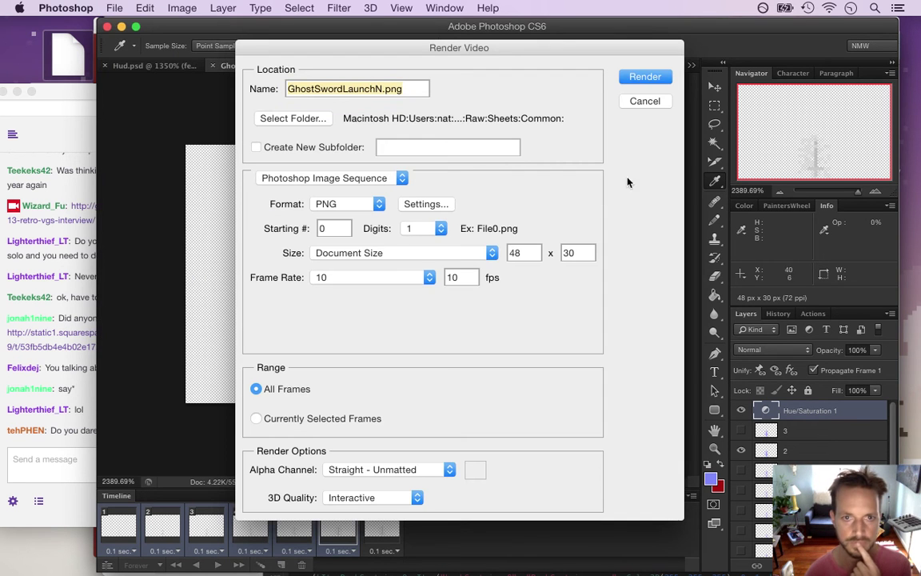
left_click(644, 76)
left_click(565, 221)
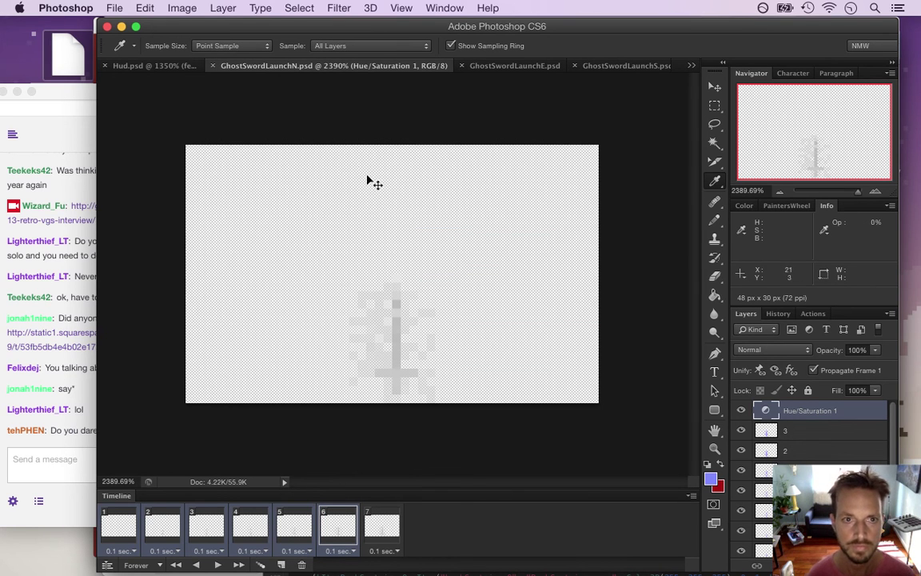
Switch to Xcode and run the Songbringer project.
key("super+Tab")
key("super+Tab")
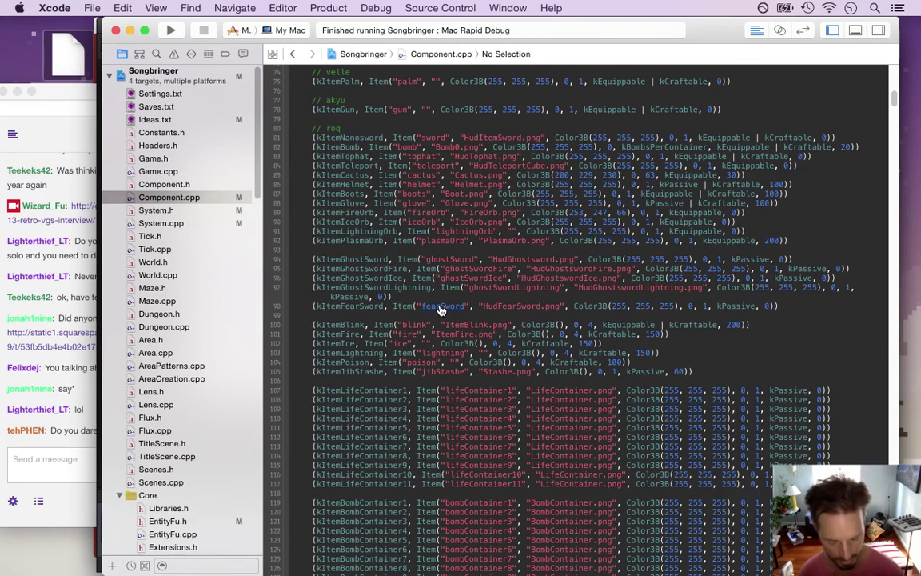
key("super+r")
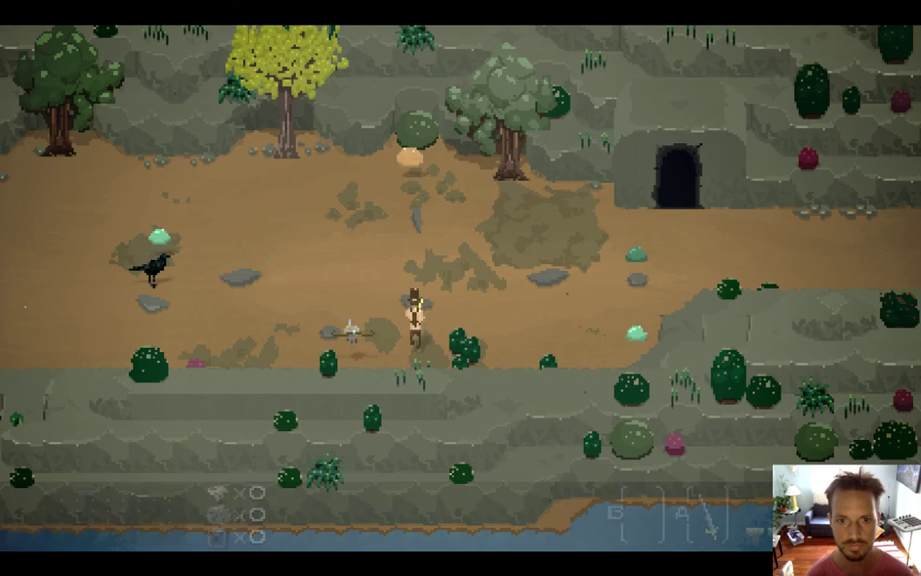
Test the ghost sword launches in the running game by attacking in several directions, and quit the game.
key("Left")
key("space")
key("Up")
key("space")
key("Up")
key("Right")
key("space")
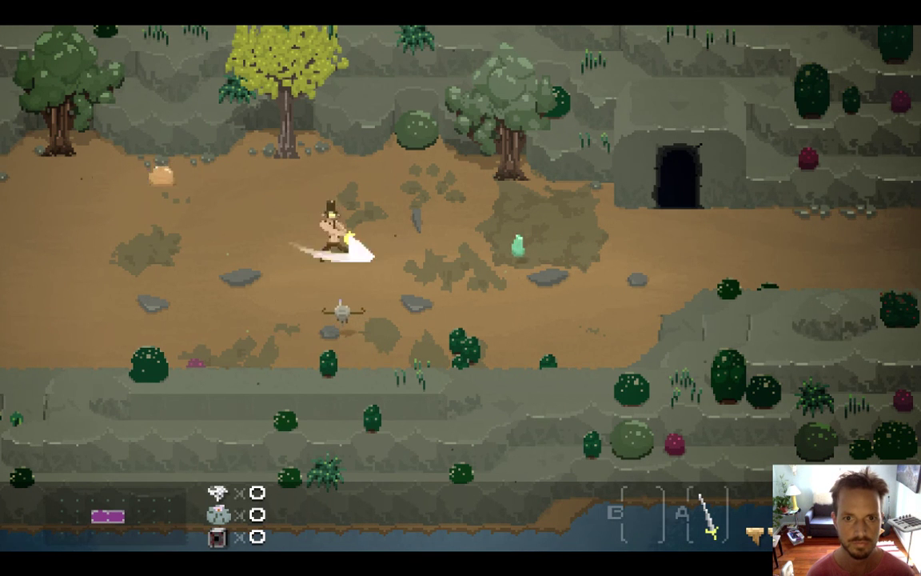
key("Right")
key("space")
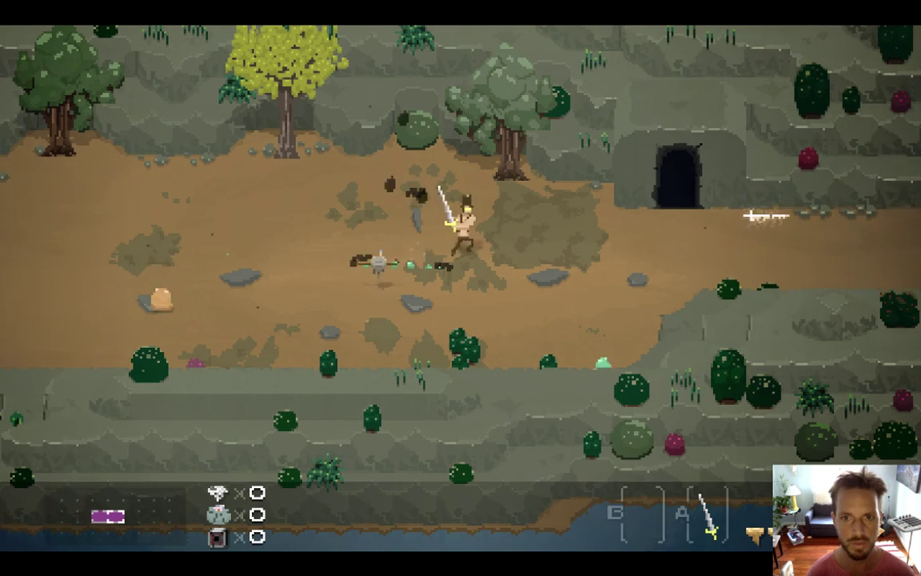
key("Right")
key("Left")
key("Down")
key("space")
key("space")
key("super+q")
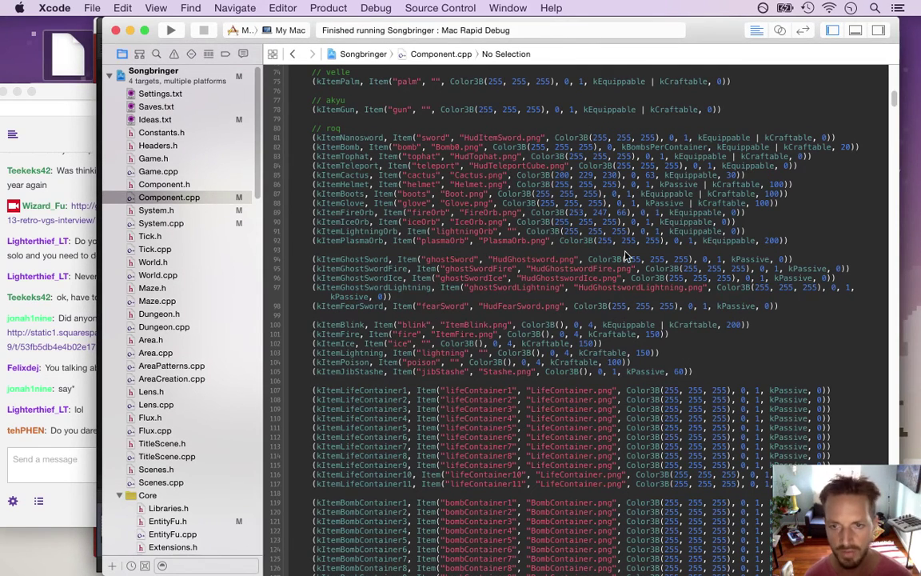
Select the three Color3B values of the kItemGhostSword entry in Component.cpp.
left_click_drag(585, 244, 649, 301)
left_click(624, 287)
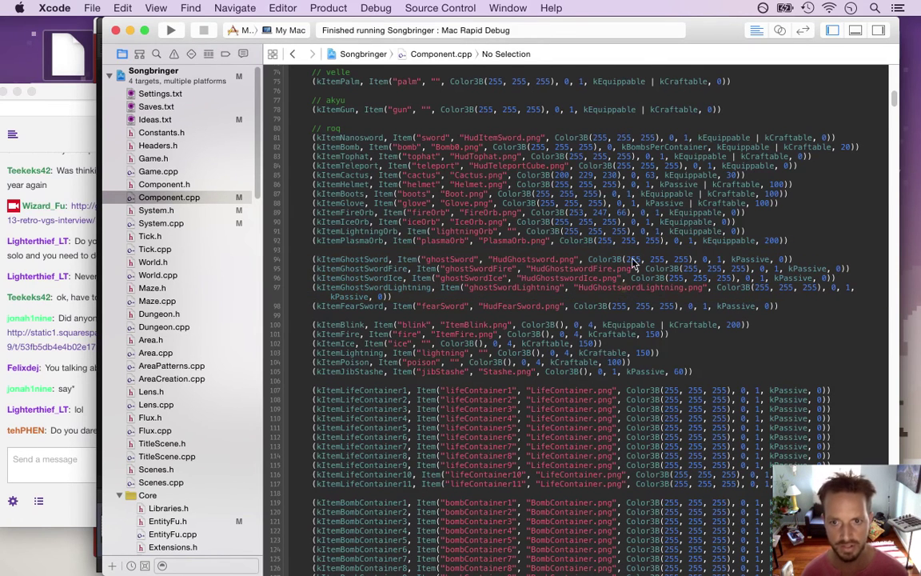
left_click_drag(628, 260, 684, 265)
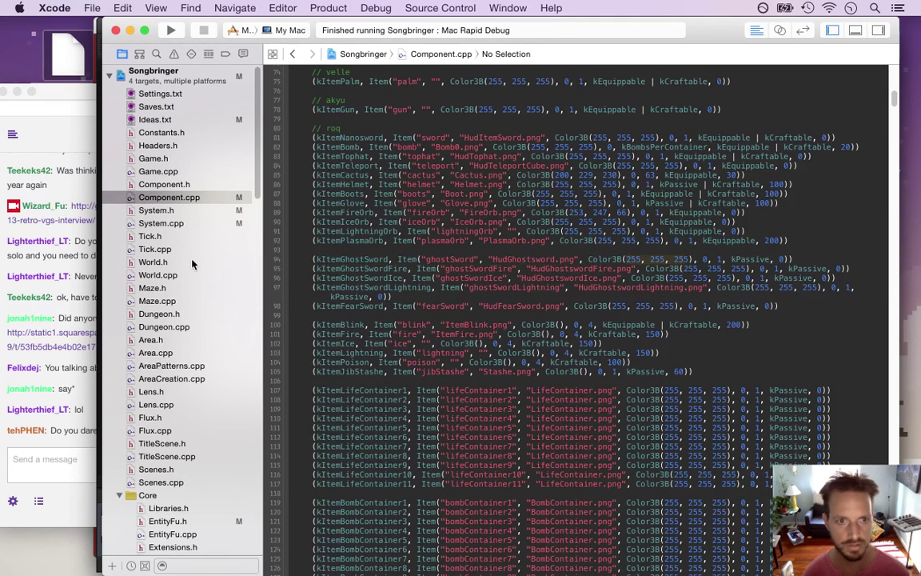
Examine the shot creation and offset code of AttackSystem::startShot in System.cpp, and return to Component.cpp.
left_click(184, 223)
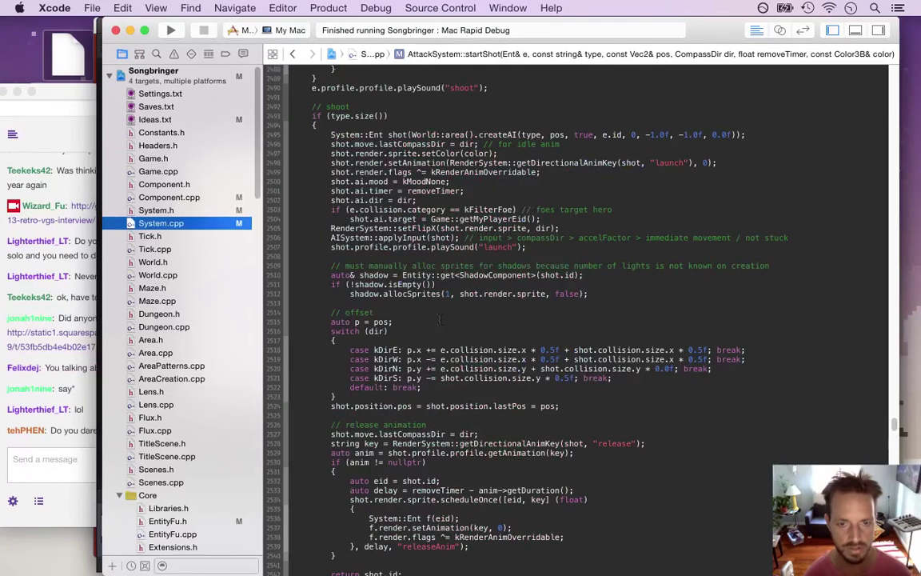
left_click_drag(384, 314, 498, 500)
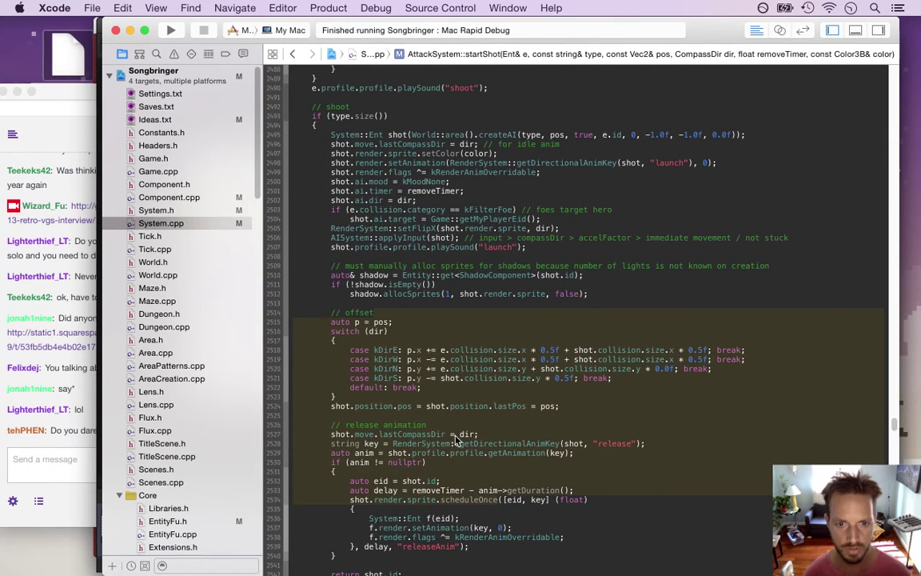
left_click(422, 332)
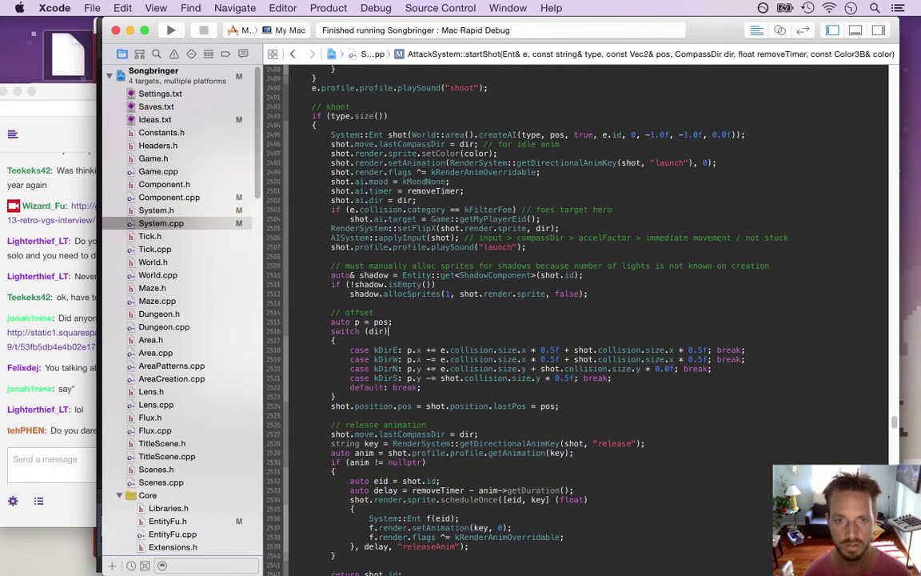
left_click(292, 54)
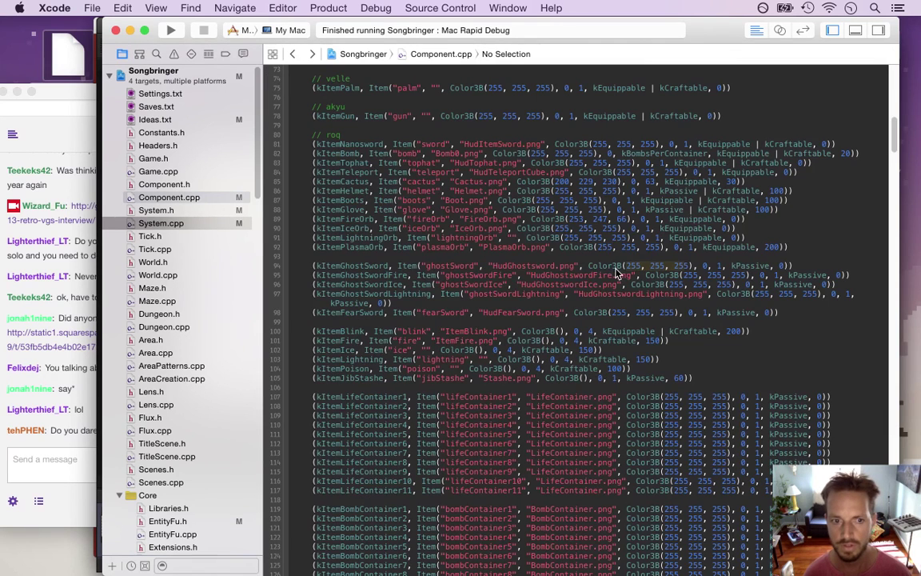
Switch to Photoshop, sample the purple sword in Hud.psd as the foreground color, and raise it to 100% brightness (9099ff) in the Color Picker.
key("super+Tab")
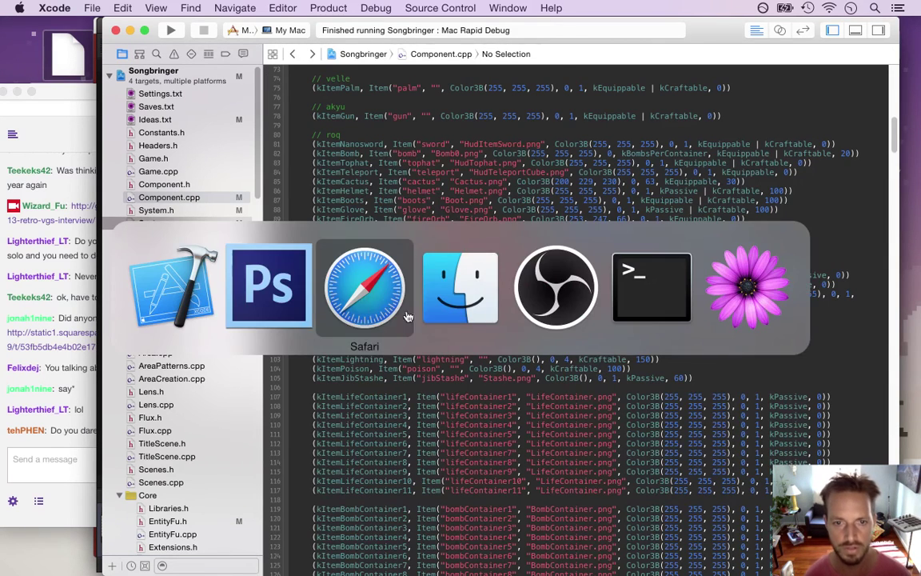
left_click(281, 308)
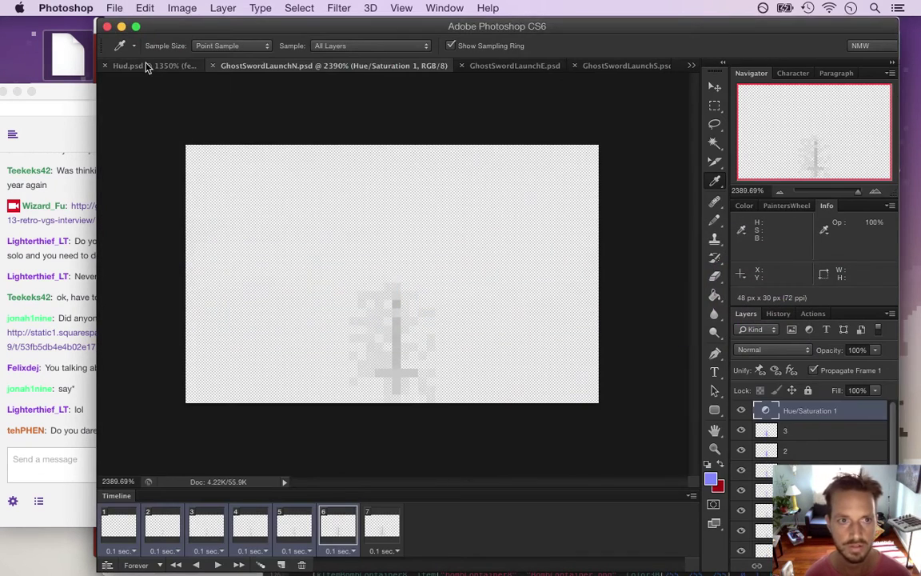
left_click(128, 65)
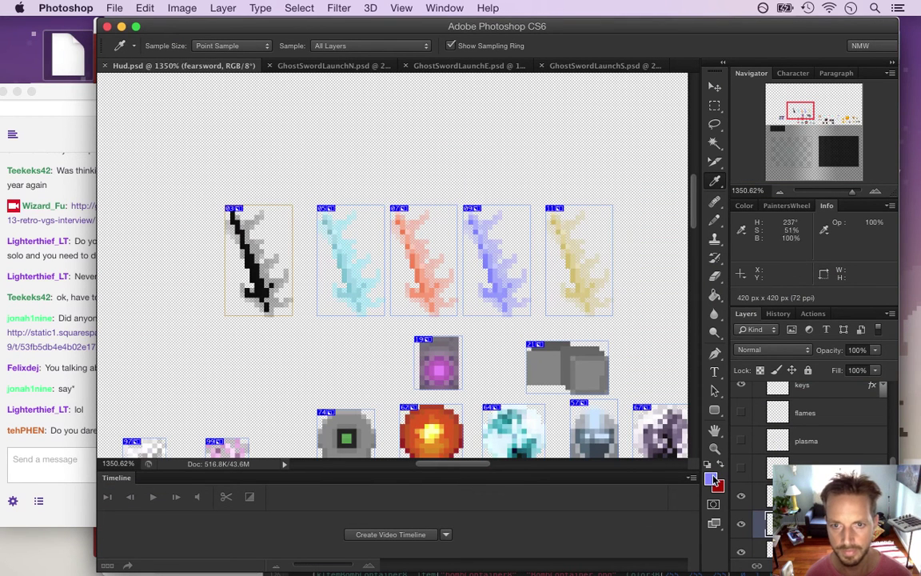
left_click(493, 236)
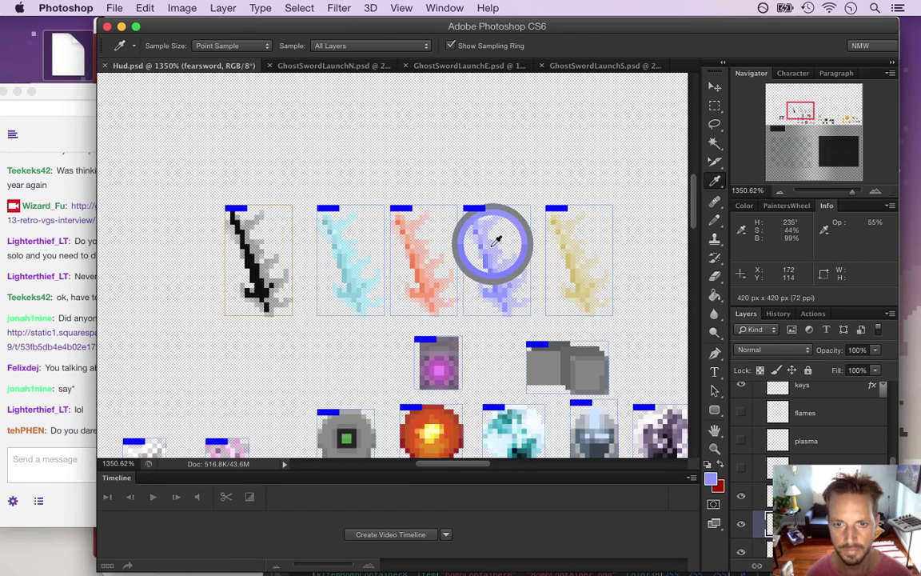
left_click(711, 479)
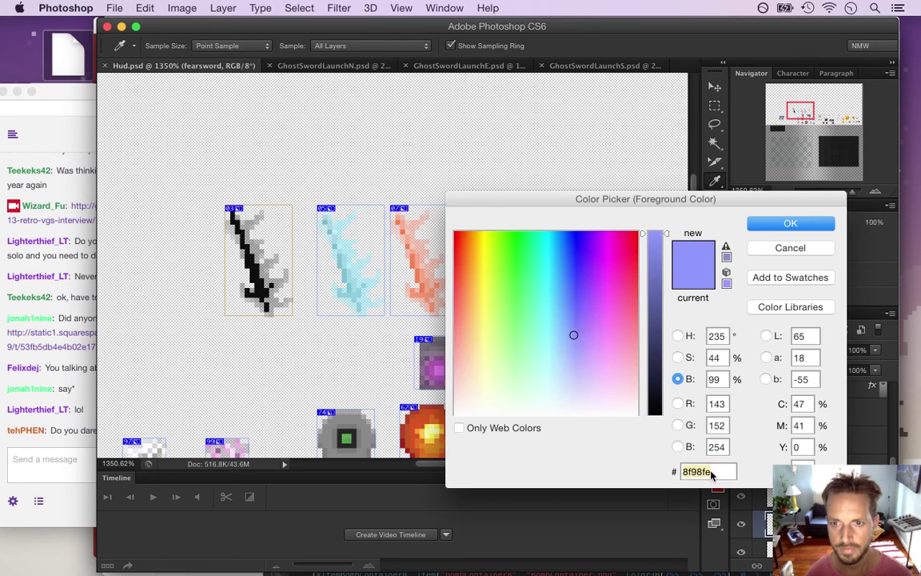
left_click(665, 236)
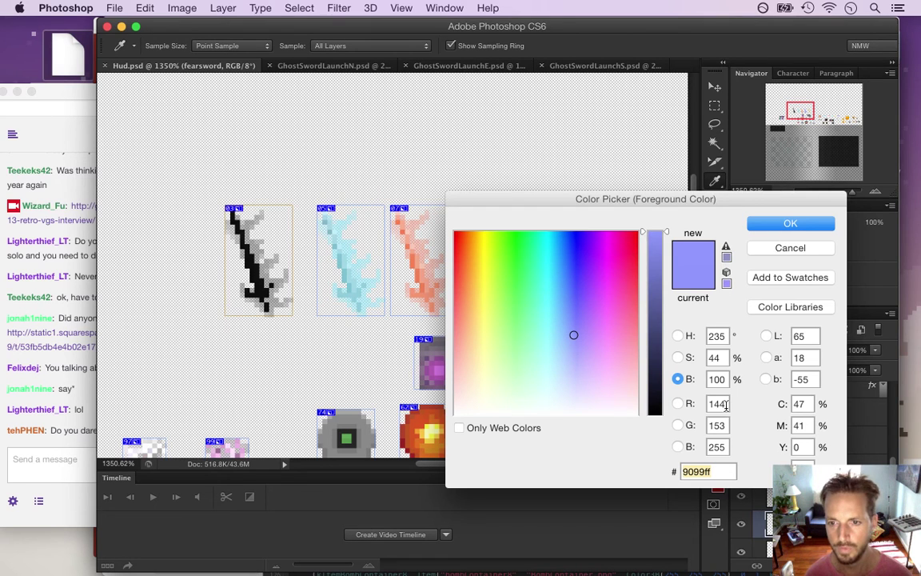
In Xcode, set the kItemGhostSword color to Color3B(144, 153, 255), and return to Photoshop's Color Picker.
key("super+Tab")
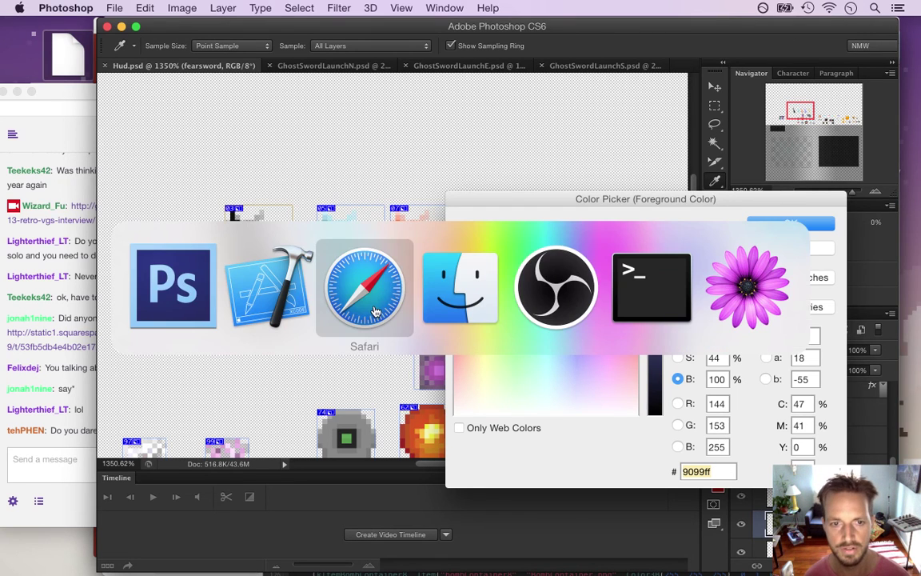
left_click(286, 301)
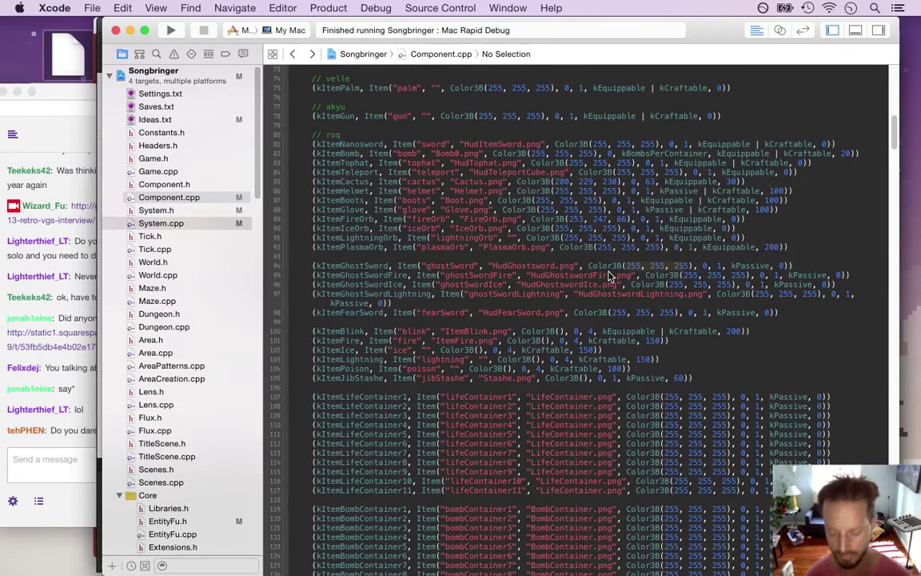
type("144, 153,")
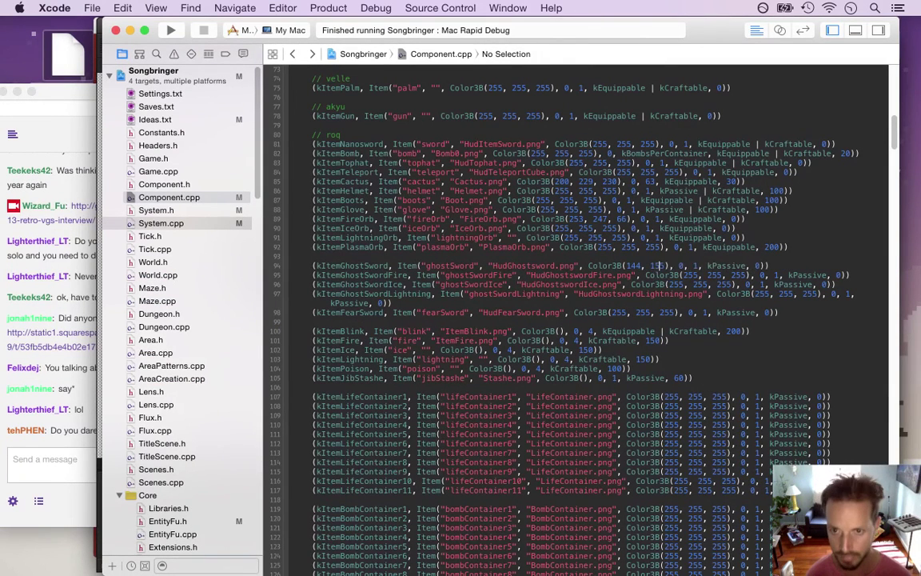
key("BackSpace")
key("BackSpace")
type(", 255")
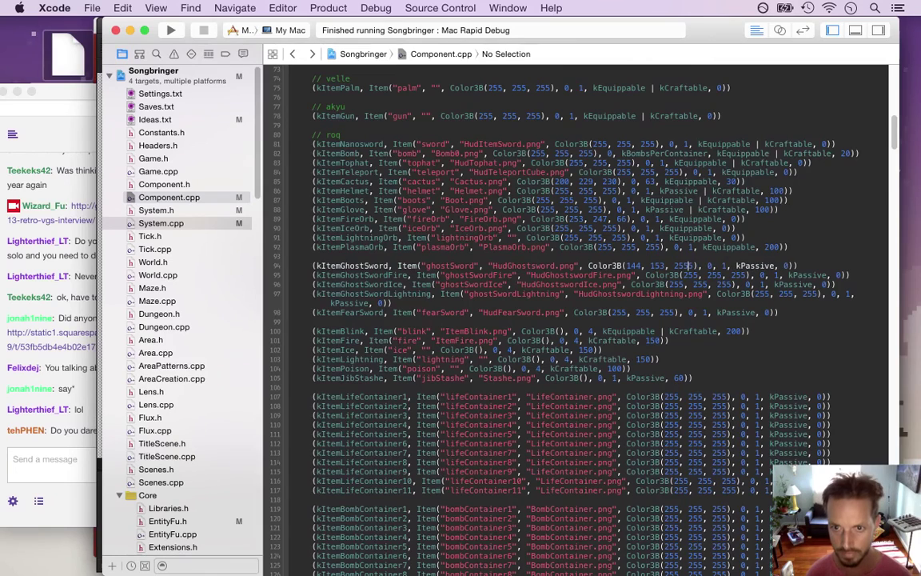
key("super+Tab")
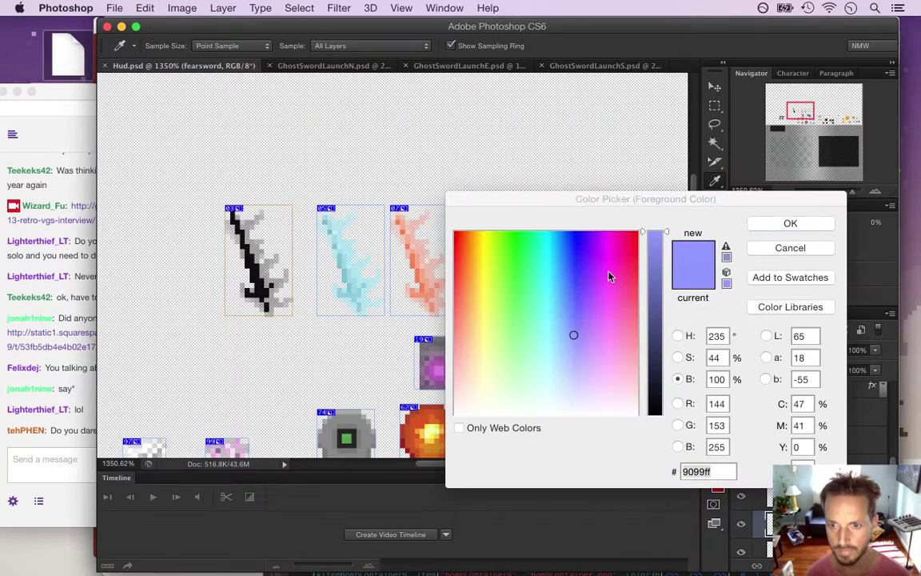
Accept the purple color, sample the orange-red sword in Hud.psd as the foreground color, and open its values in the Color Picker.
left_click(780, 226)
left_click(418, 221)
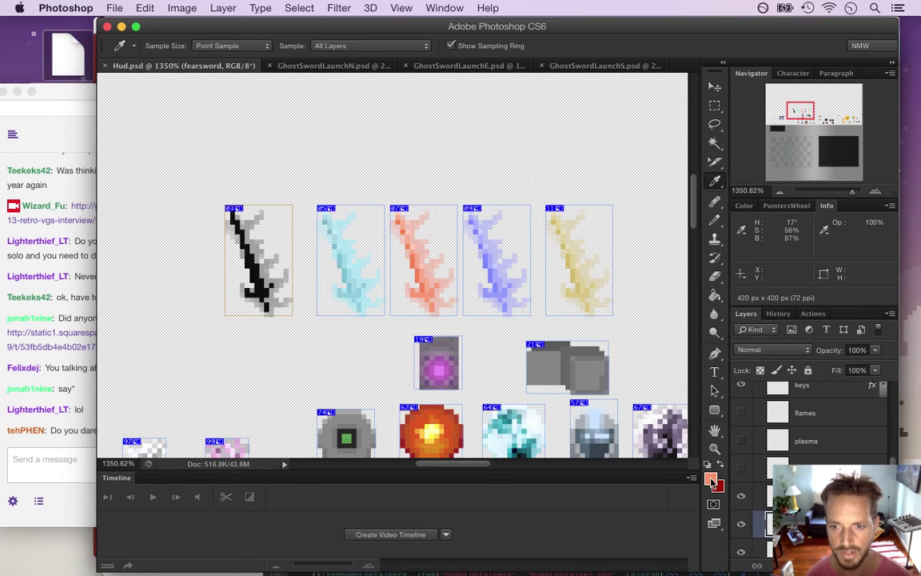
left_click(710, 482)
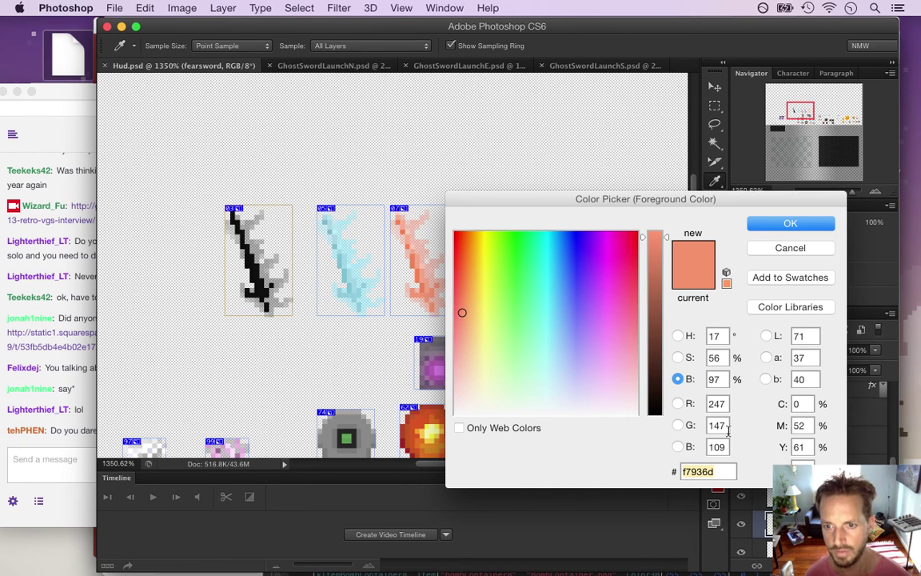
Switch to Xcode and set the kItemGhostSwordFire color to Color3B(247, 147, 109).
key("super+Tab")
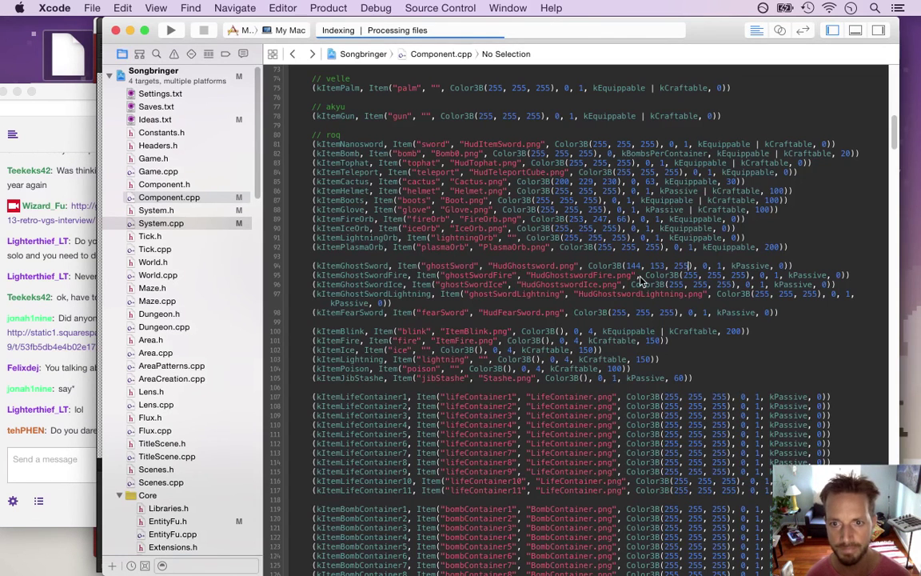
left_click_drag(684, 275, 747, 274)
type("247, 147,")
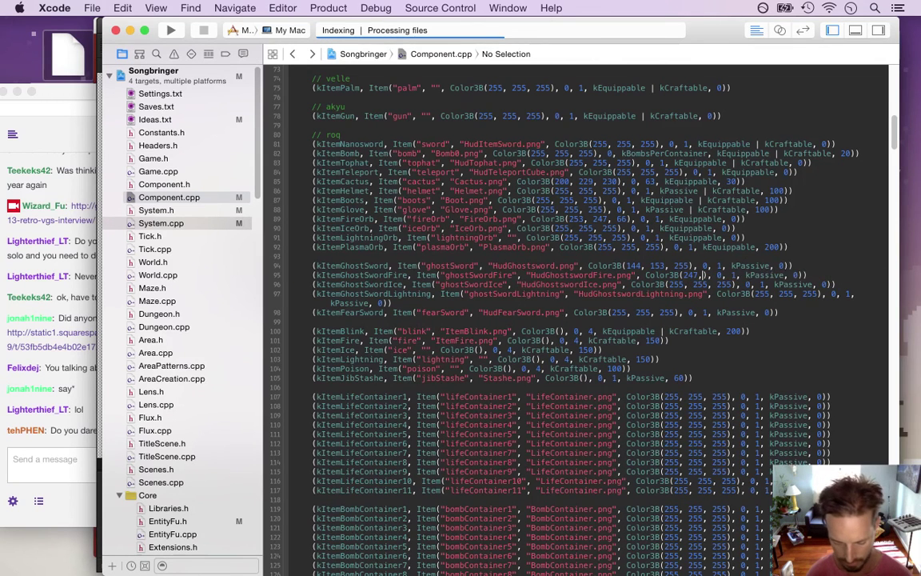
type(" 109")
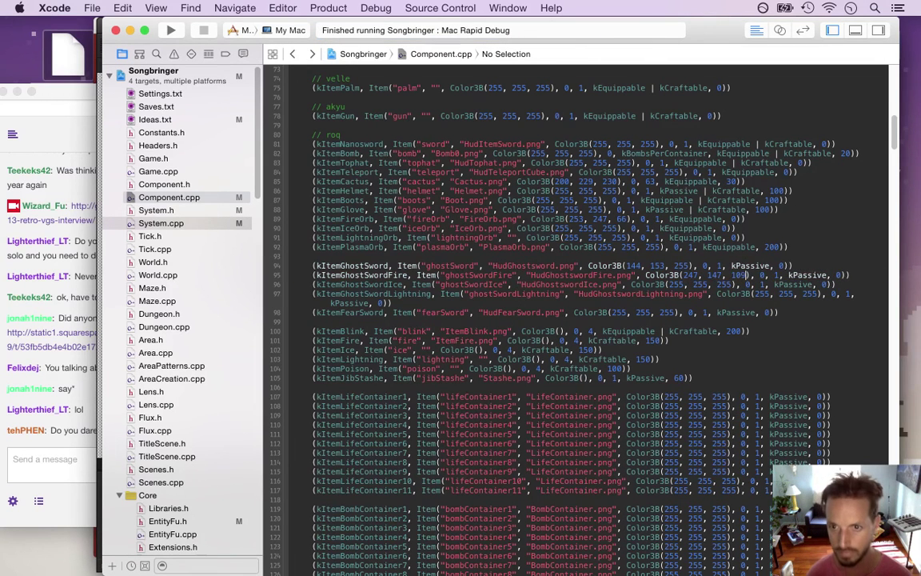
Return to Photoshop, sample the light blue sword as the foreground color, and raise it to 100% brightness (6ce6ff) in the Color Picker.
key("super+Tab")
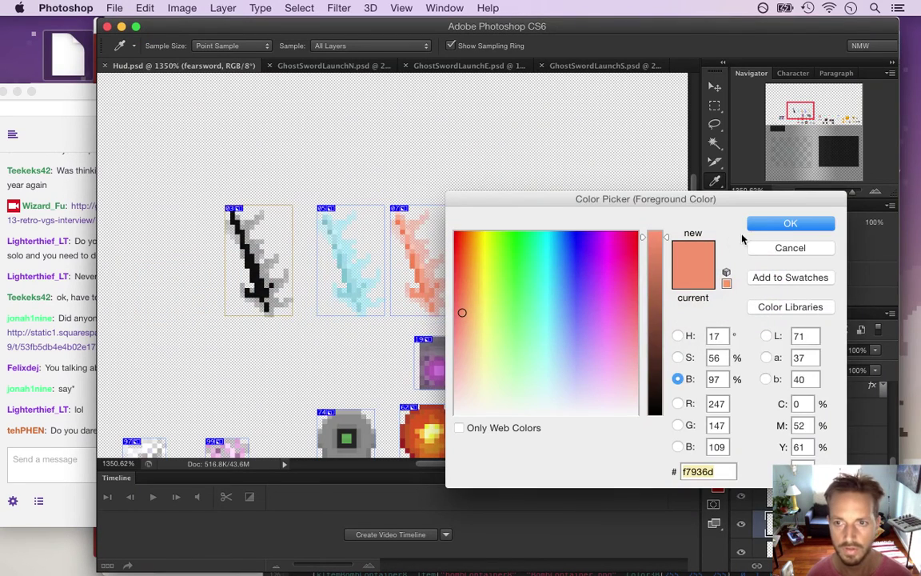
key("Return")
left_click(344, 227)
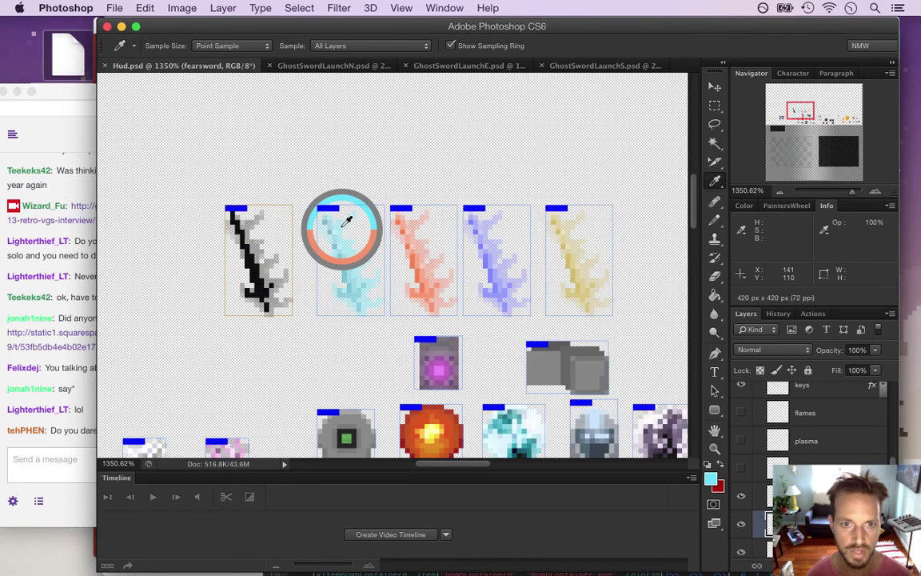
left_click(711, 478)
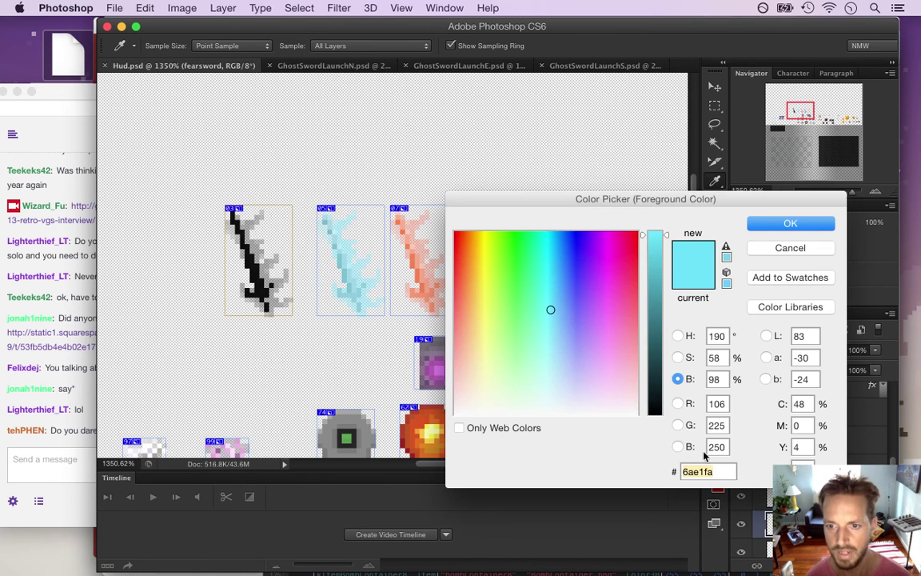
left_click(654, 231)
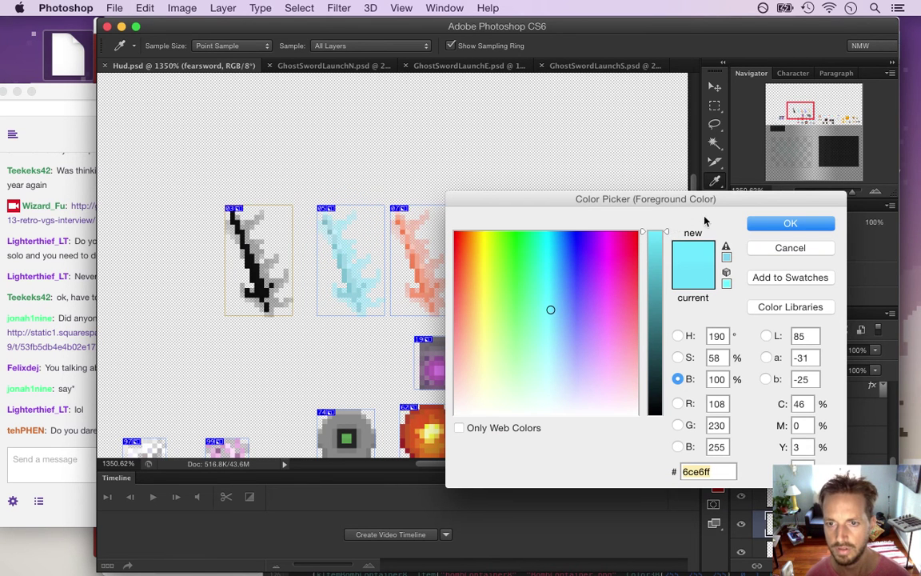
Switch to Xcode and set the kItemGhostSwordIce color to Color3B(108, 230, 255).
key("super+Tab")
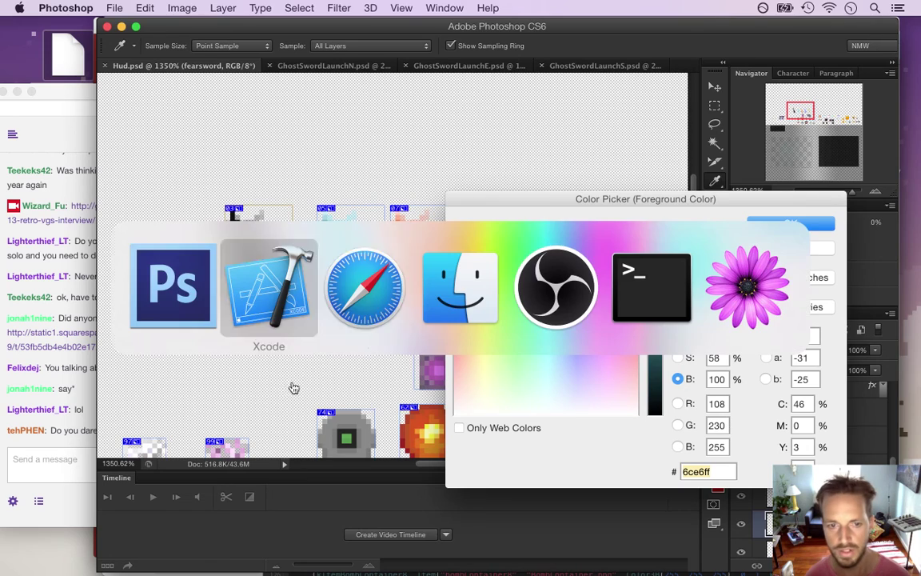
left_click(319, 309)
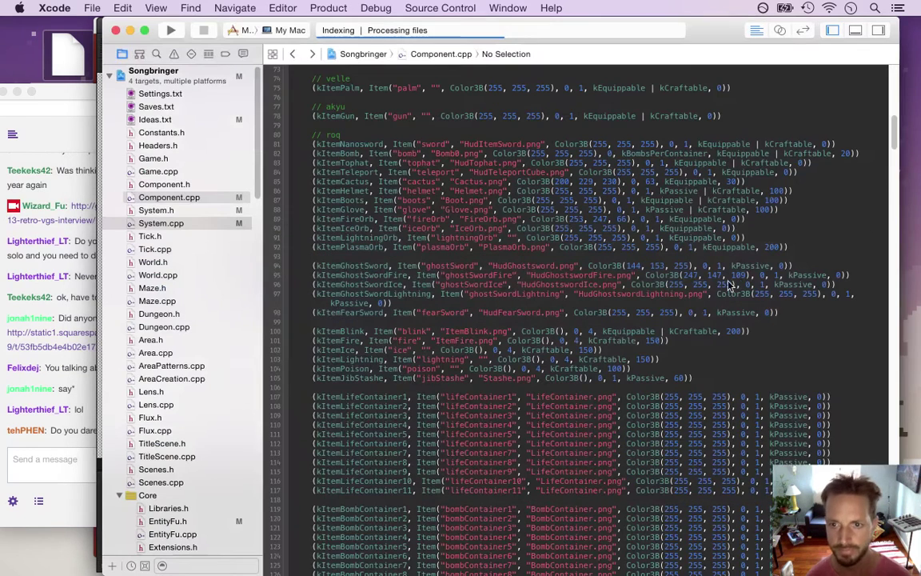
left_click_drag(670, 286, 731, 286)
type("108, 230")
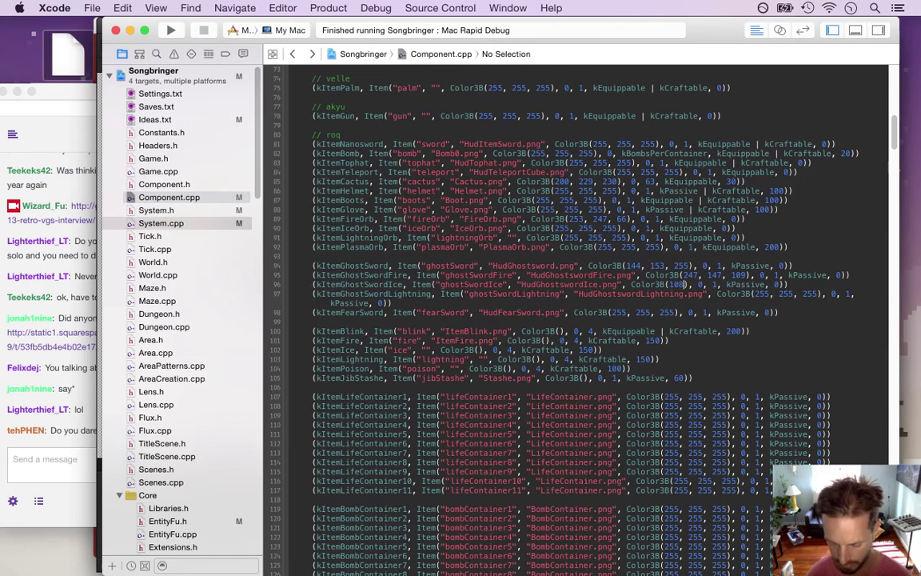
type(", 255),")
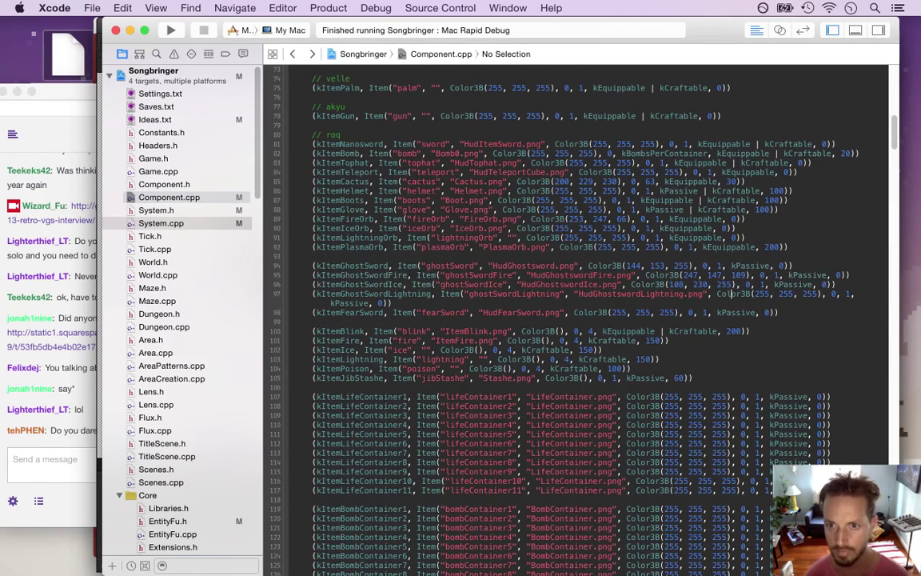
Return to Photoshop, sample the yellow sword as the foreground color, and raise it to 100% brightness (ffe898) in the Color Picker.
key("super+Tab")
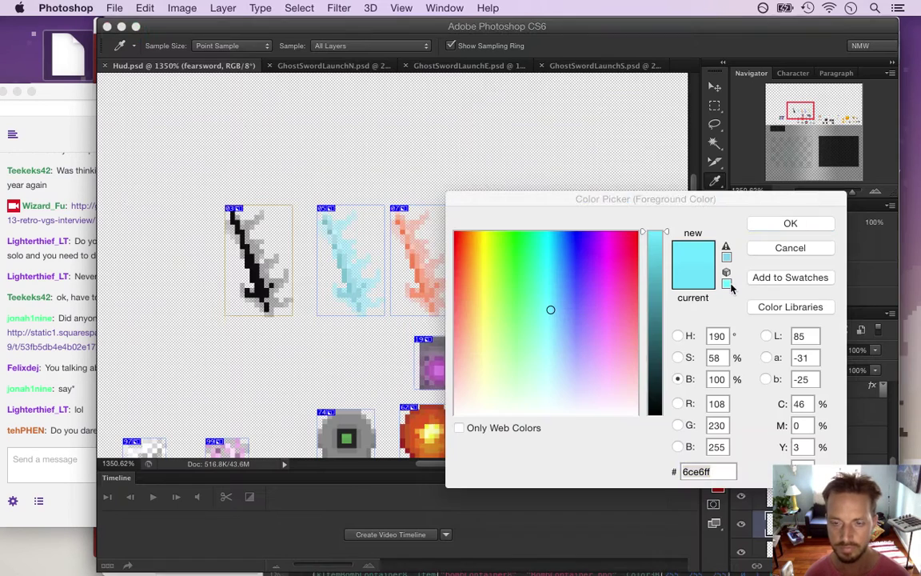
left_click(763, 224)
left_click(570, 224)
left_click(712, 482)
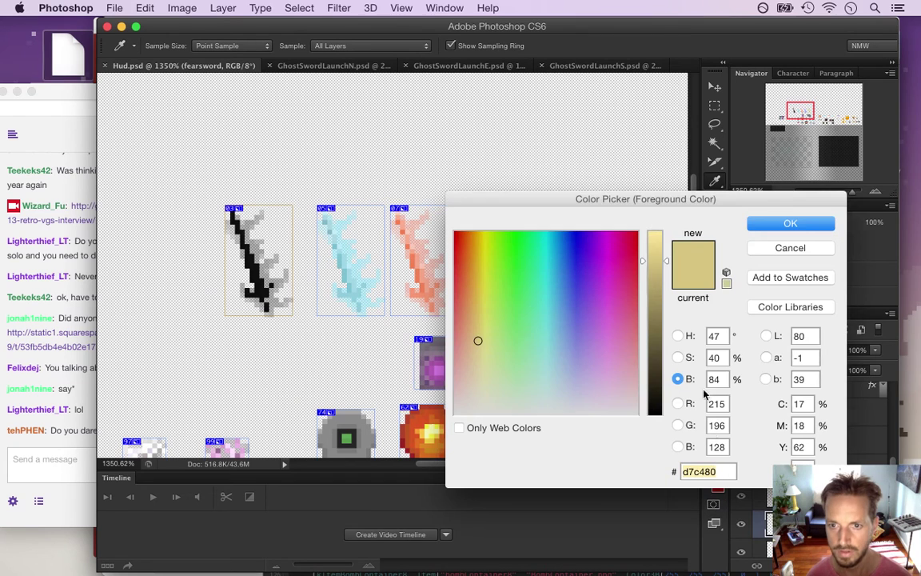
left_click_drag(663, 262, 711, 180)
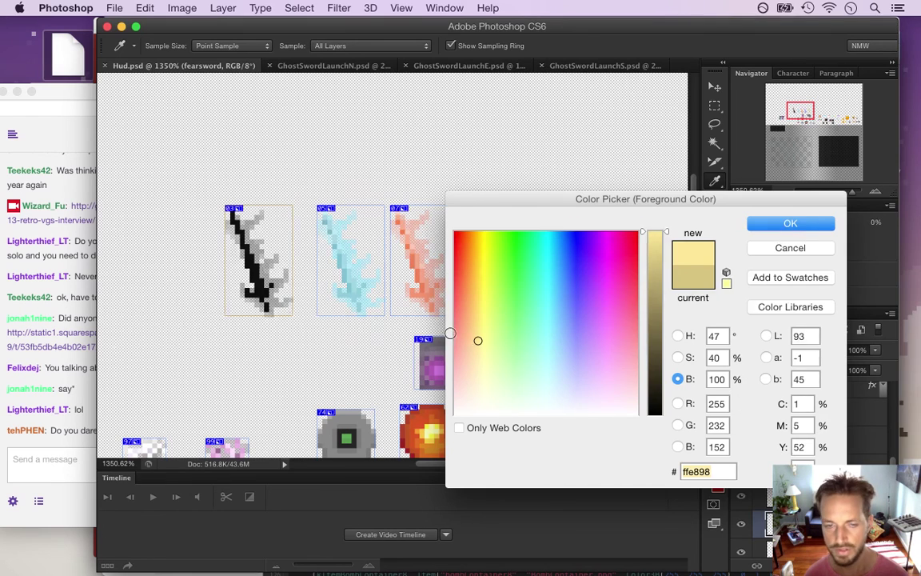
In Xcode, set the kItemGhostSwordLightning color to Color3B(255, 232, 152), checking the values against Photoshop's Color Picker.
key("super+Tab")
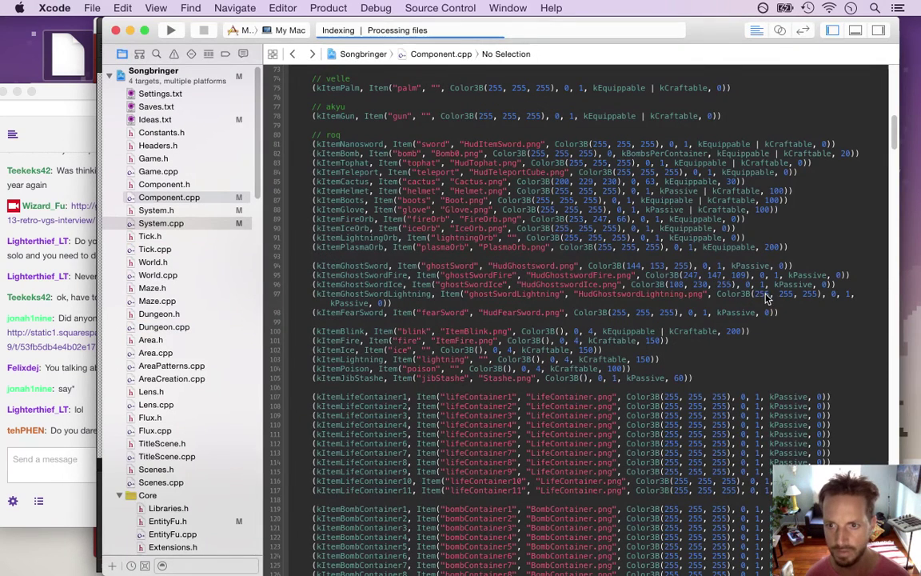
left_click_drag(755, 294, 816, 296)
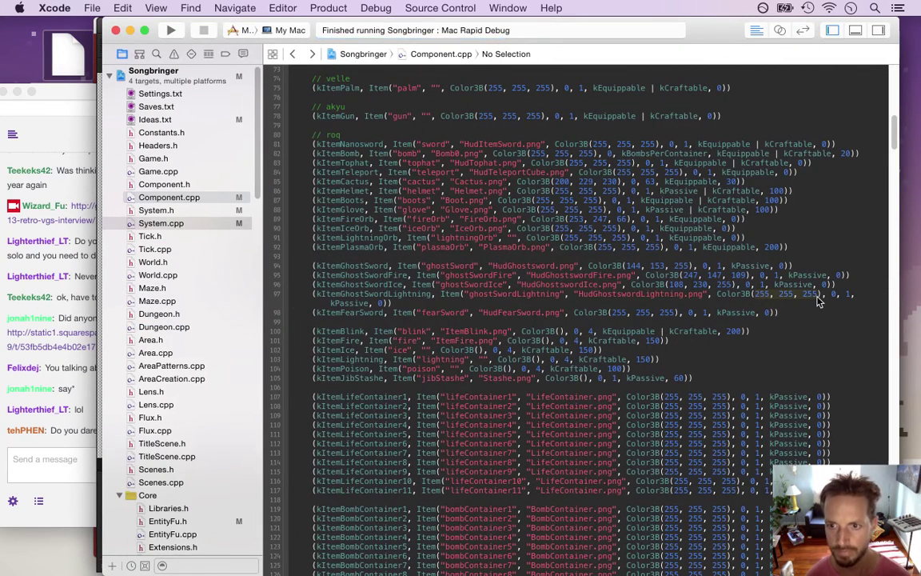
type("235, 155")
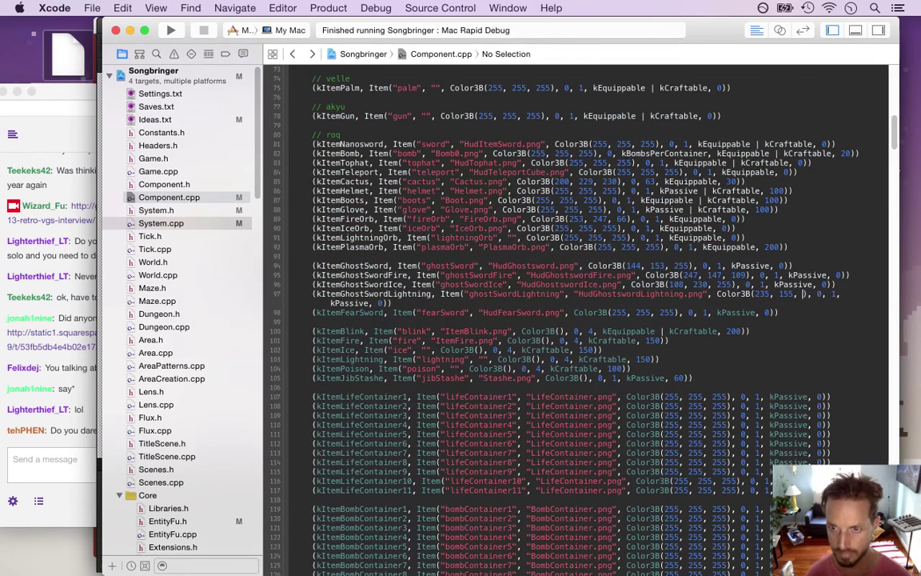
key("super+Tab")
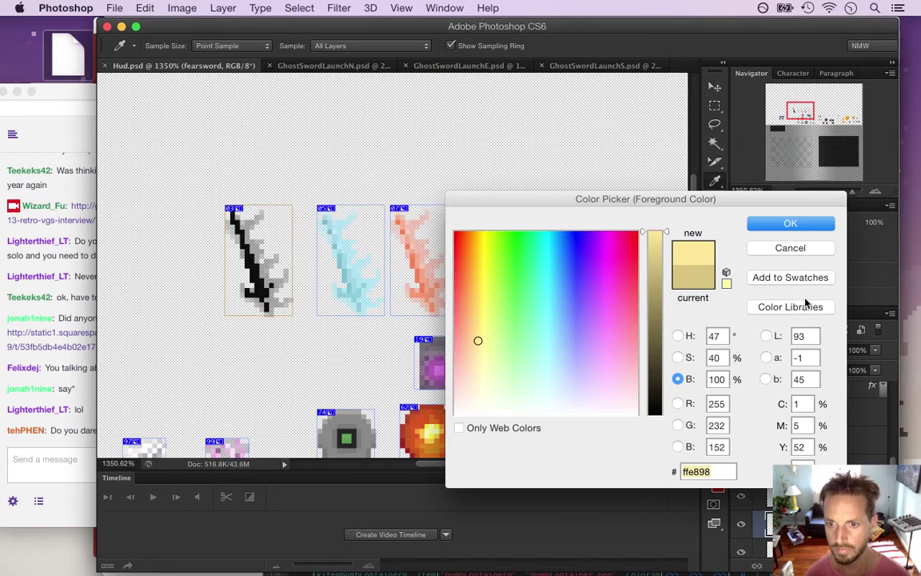
key("super+Tab")
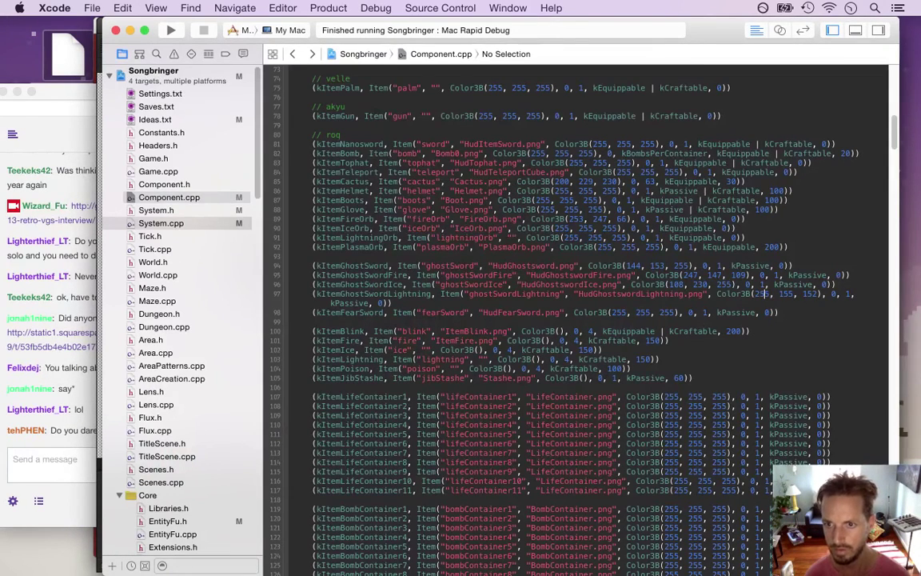
key("Right")
key("Delete")
key("Delete")
key("Delete")
type("232")
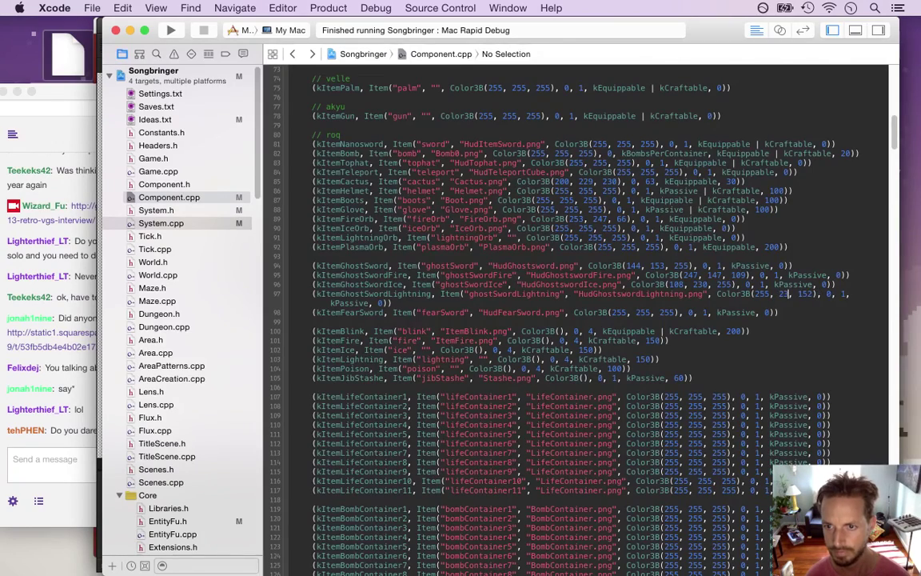
key("super+Tab")
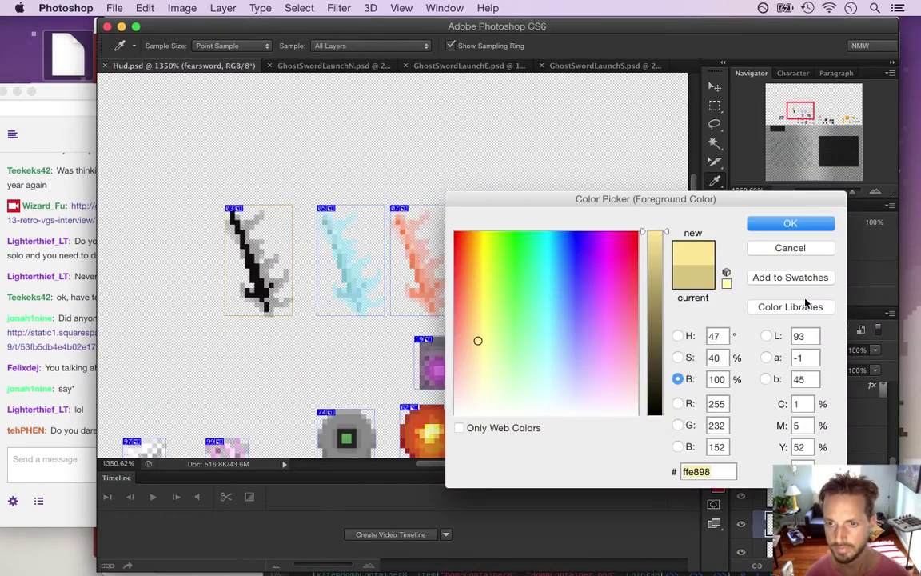
key("super+Tab")
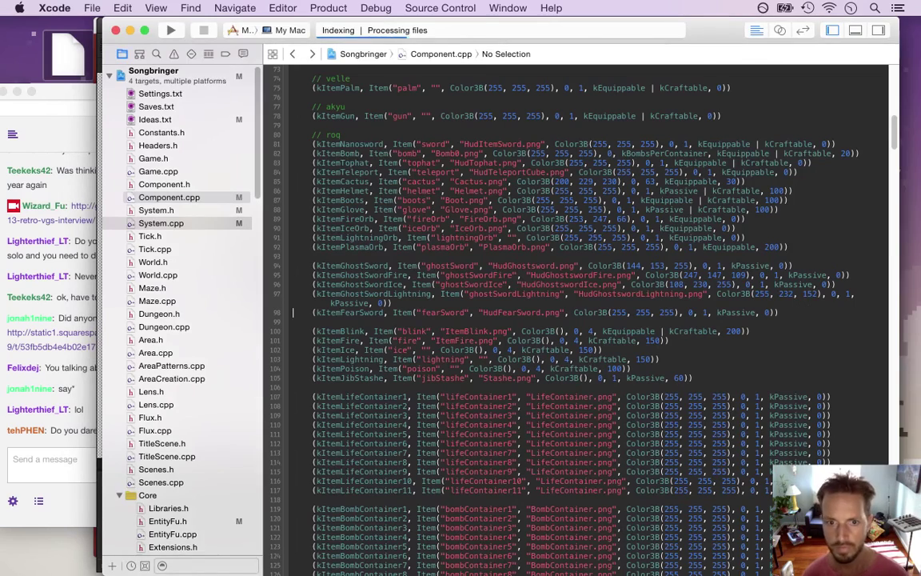
Return to Photoshop, accept the yellow color, and sample the black sword (0e0e0e), checking its RGB values in the Color Picker.
key("super+Tab")
key("super+Tab")
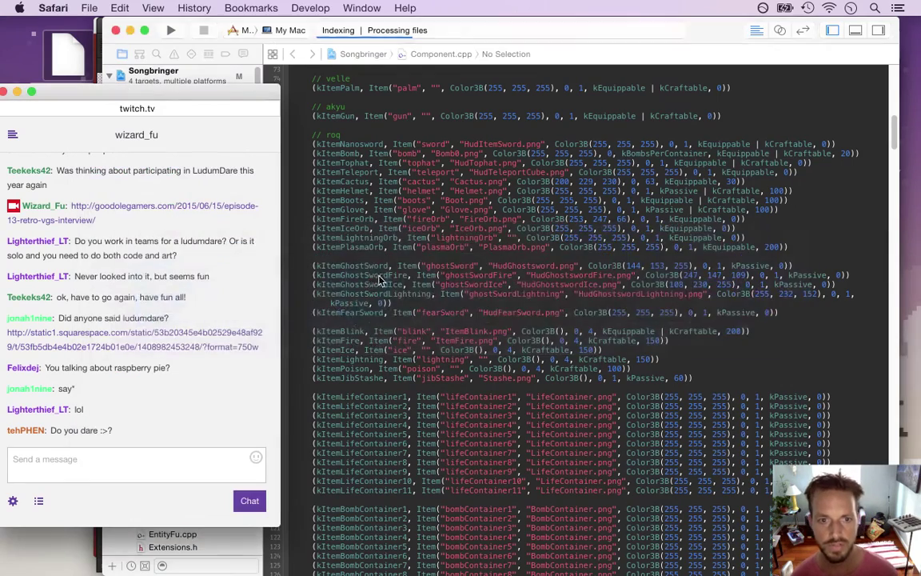
key("super+Tab")
key("super+Tab")
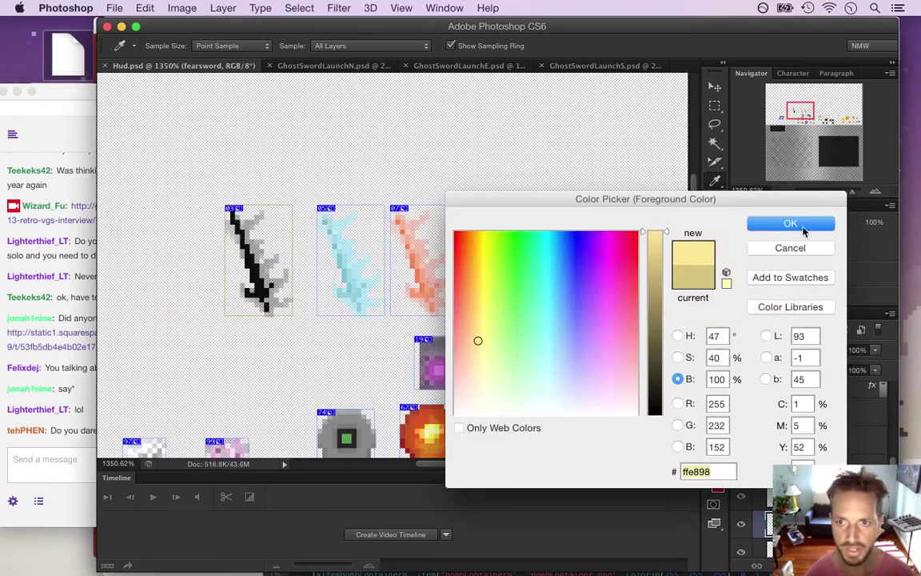
left_click(803, 225)
left_click(232, 214)
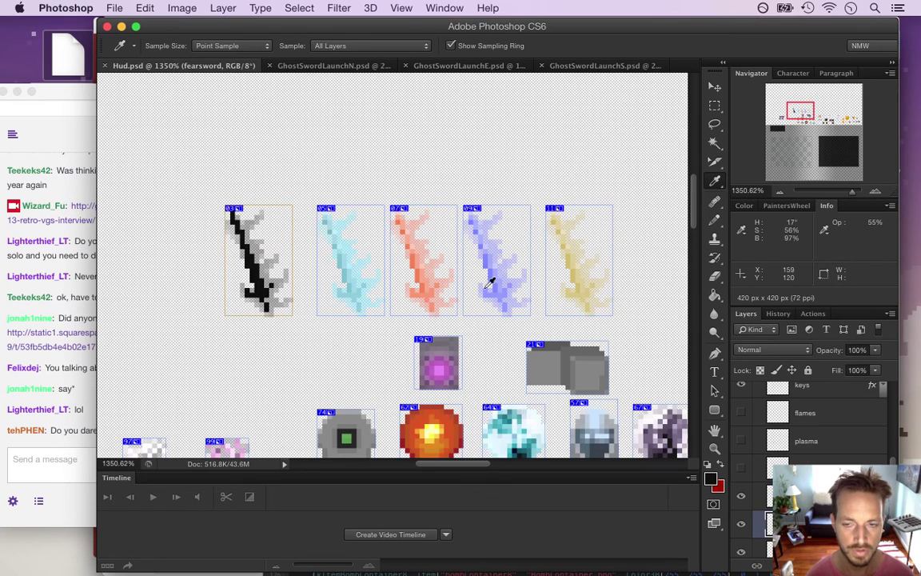
left_click(711, 479)
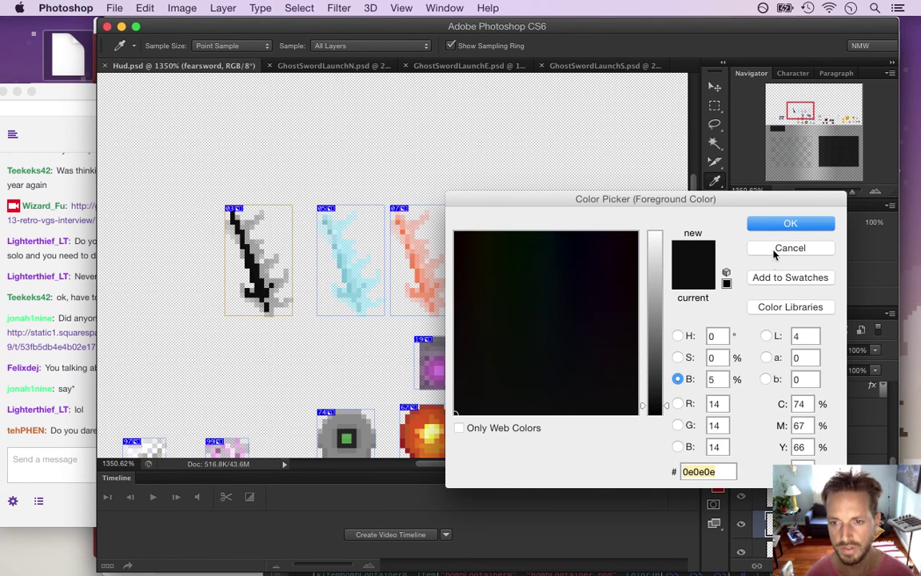
left_click(780, 225)
Switch to Xcode and set the kItemFearSword color to Color3B(14, 14, 14).
key("super+Tab")
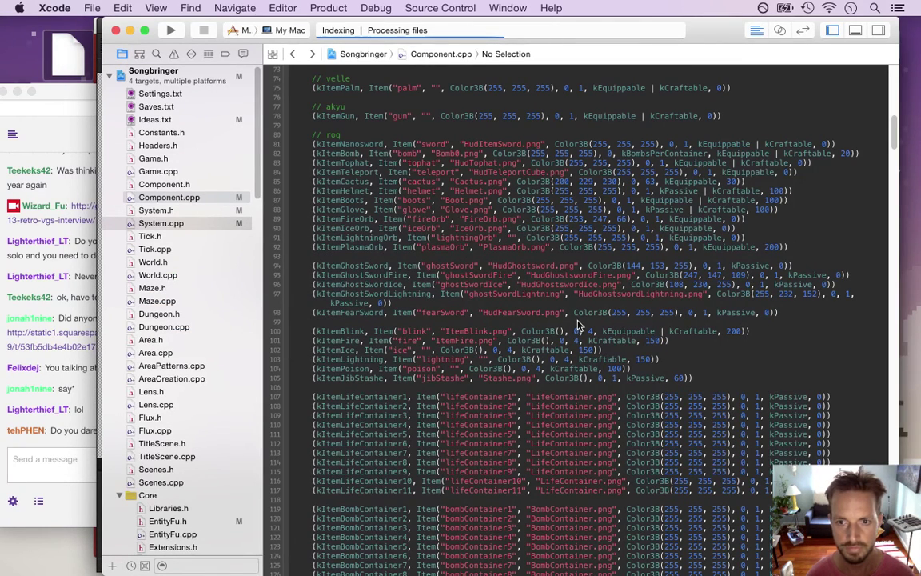
left_click_drag(613, 316, 677, 314)
type("14, 14, 14")
left_click(391, 303)
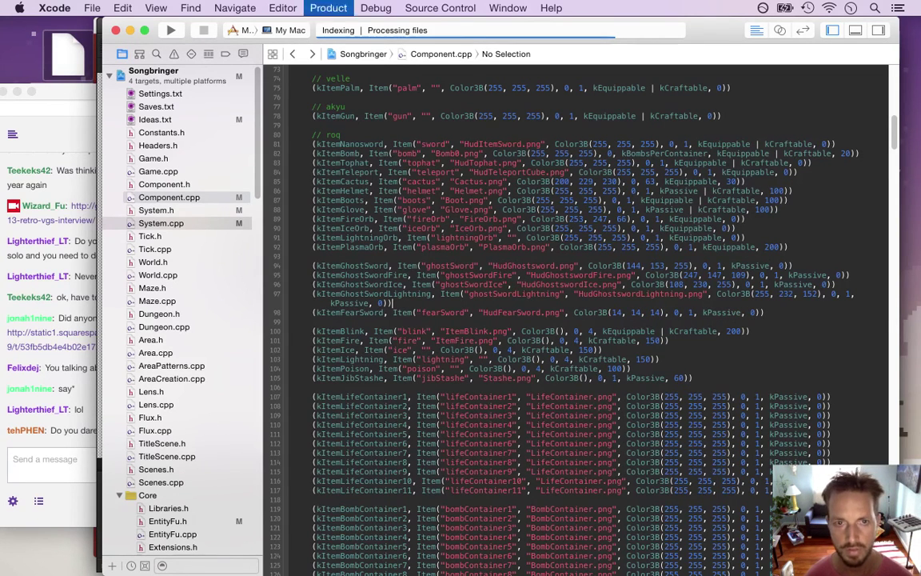
Run Songbringer, test the sword swings and ghost sword launches in several directions while walking around, and quit the game.
key("super+r")
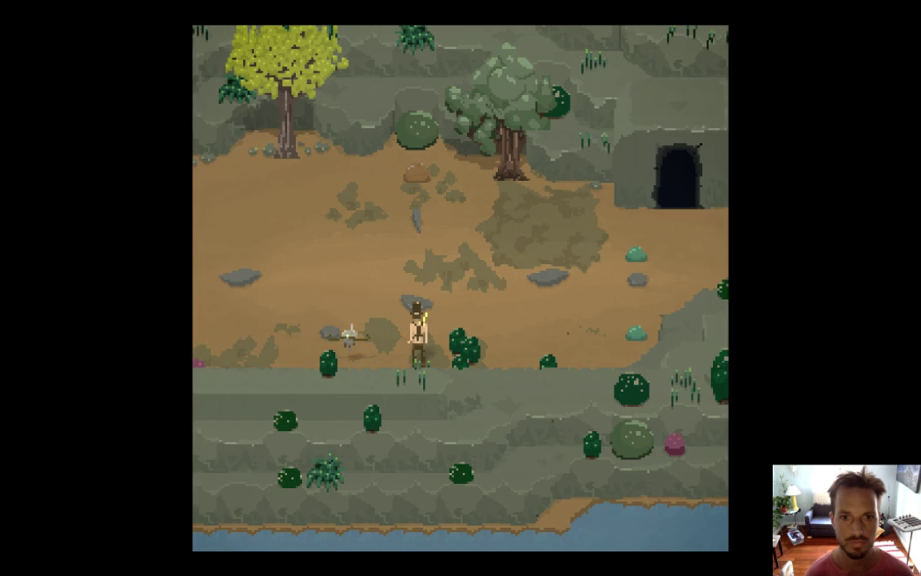
key("Up")
key("Left")
key("space")
key("space")
key("Left")
key("Up")
key("space")
key("Up")
key("Right")
key("space")
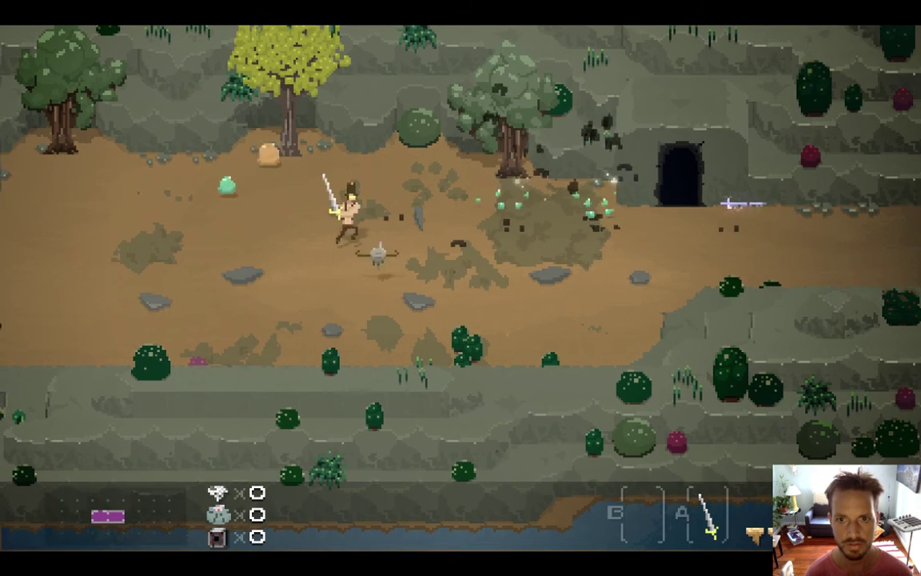
key("Right")
key("space")
key("space")
key("Down")
key("Left")
key("Up")
key("space")
key("Right")
key("space")
key("Right")
key("Up")
key("Left")
key("space")
key("Left")
key("Down")
key("Up")
key("space")
key("super+q")
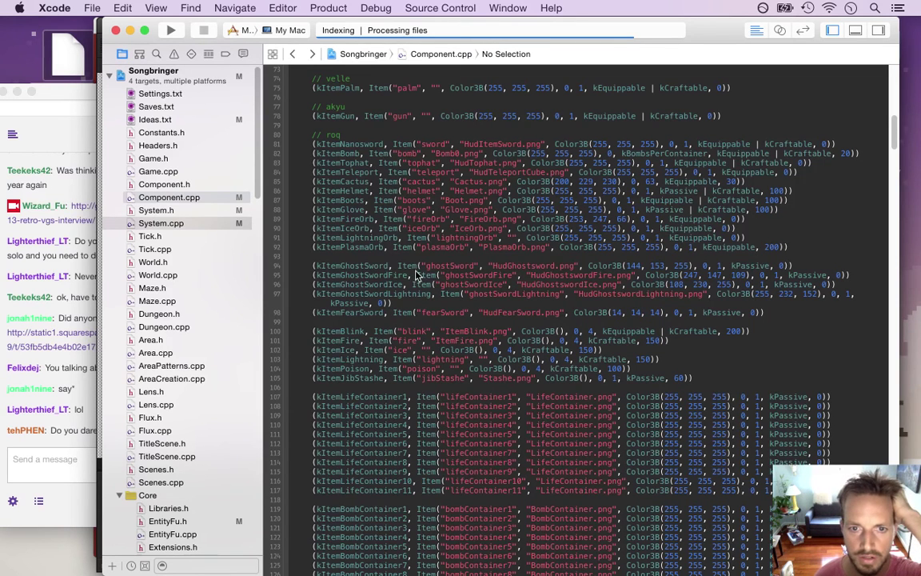
In Saves.txt, set ghostSword, ghostSwordIce, ghostSwordLightning and fearSword to 0, keeping only ghostSwordFire at 1, and run the game.
left_click_drag(394, 260, 432, 320)
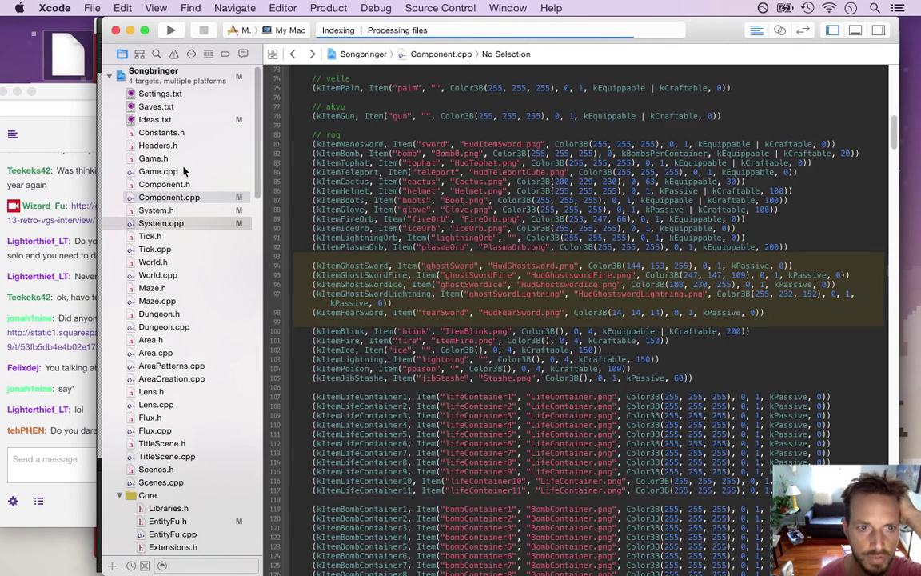
left_click(176, 109)
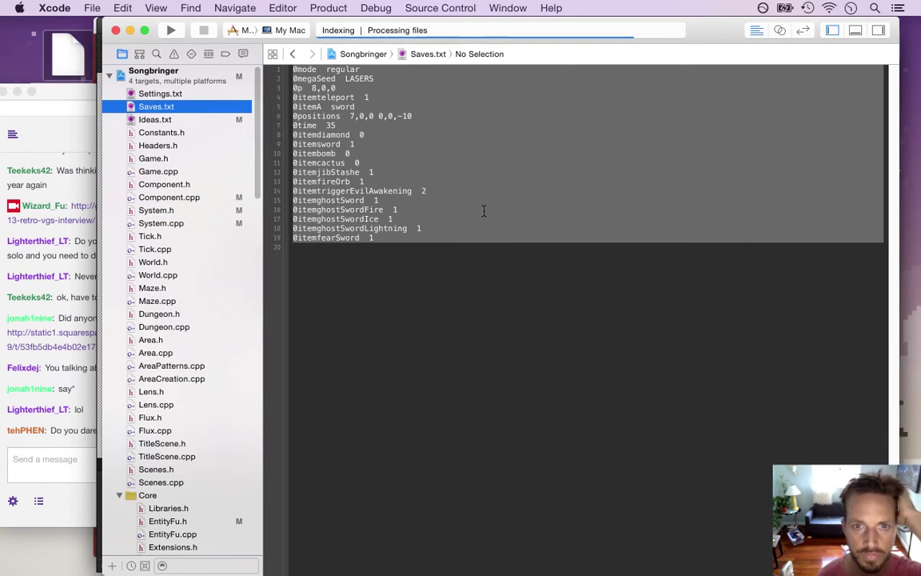
left_click(483, 187)
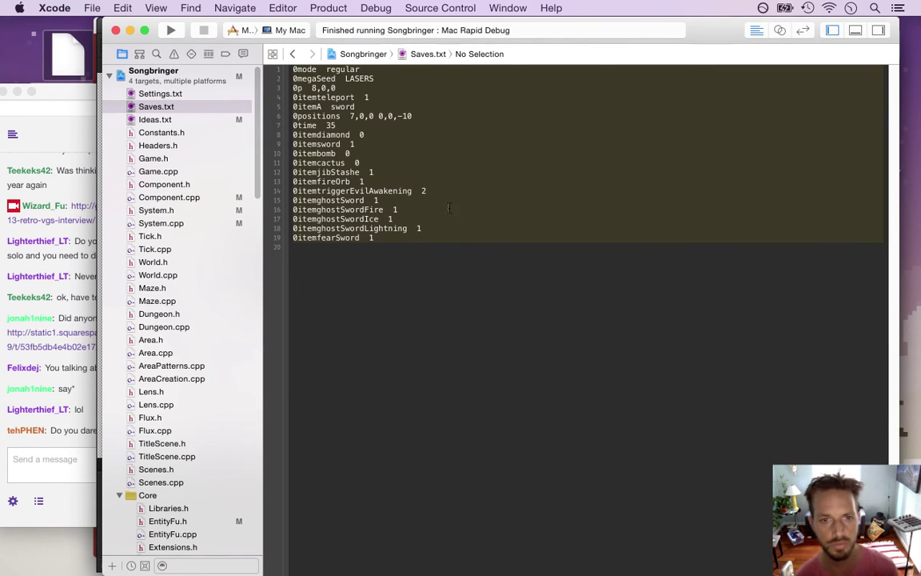
left_click(483, 201)
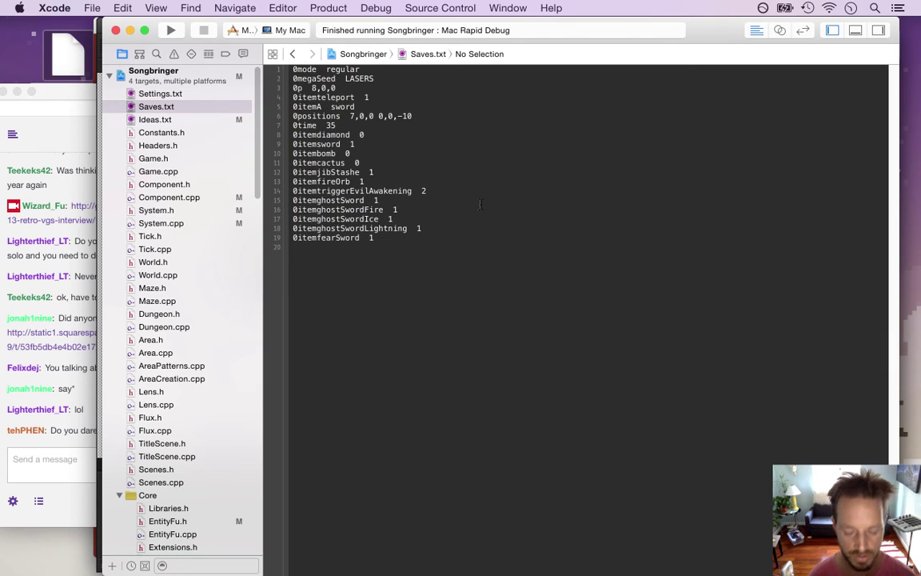
key("BackSpace")
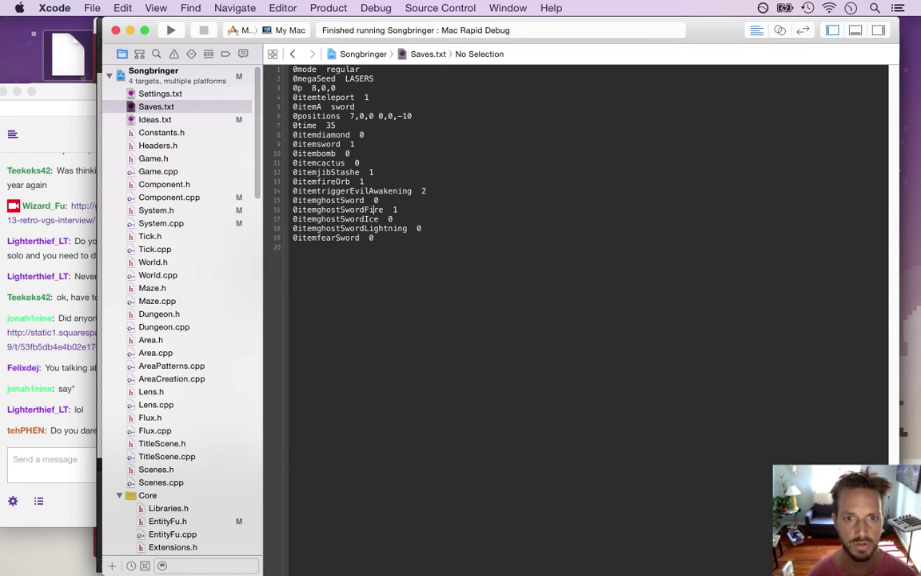
key("super+r")
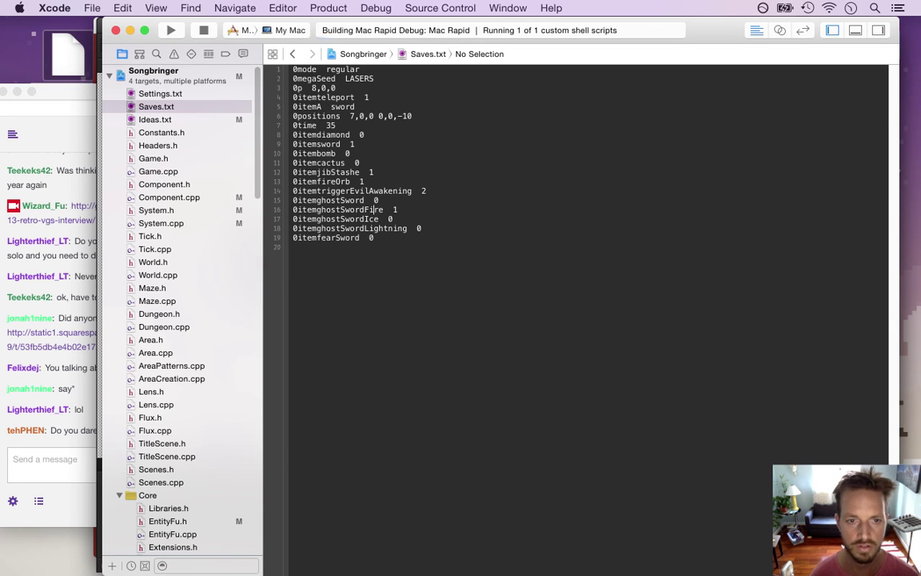